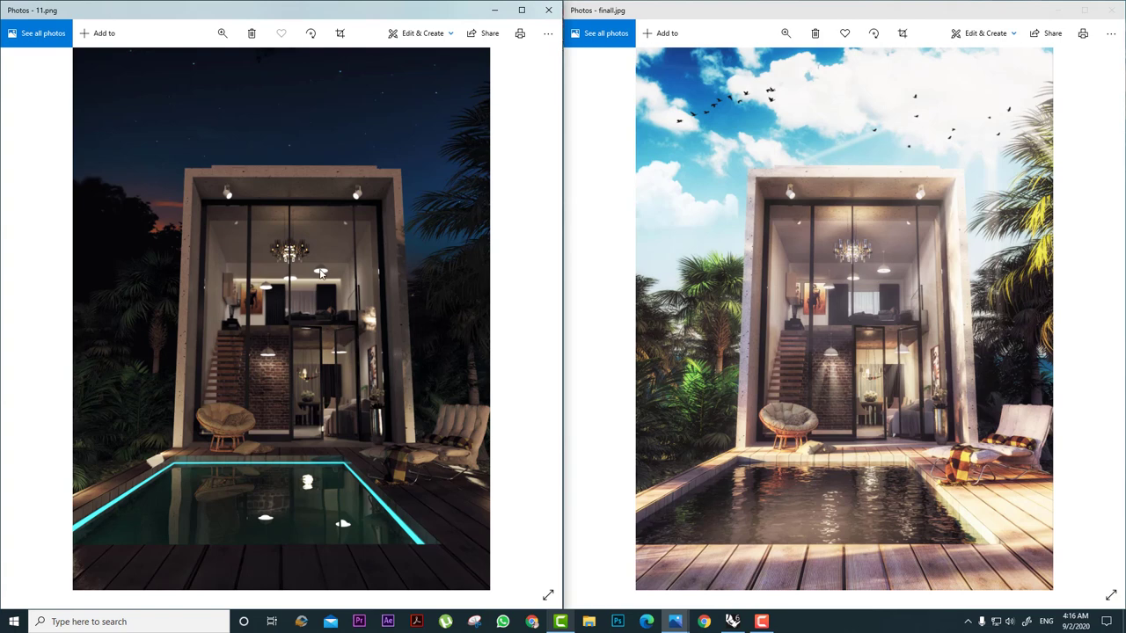
# Advance to the moonlit night render, switch to Rhino, and open the V-Ray render settings with the camera settings collapsed.
pyautogui.press('Right')
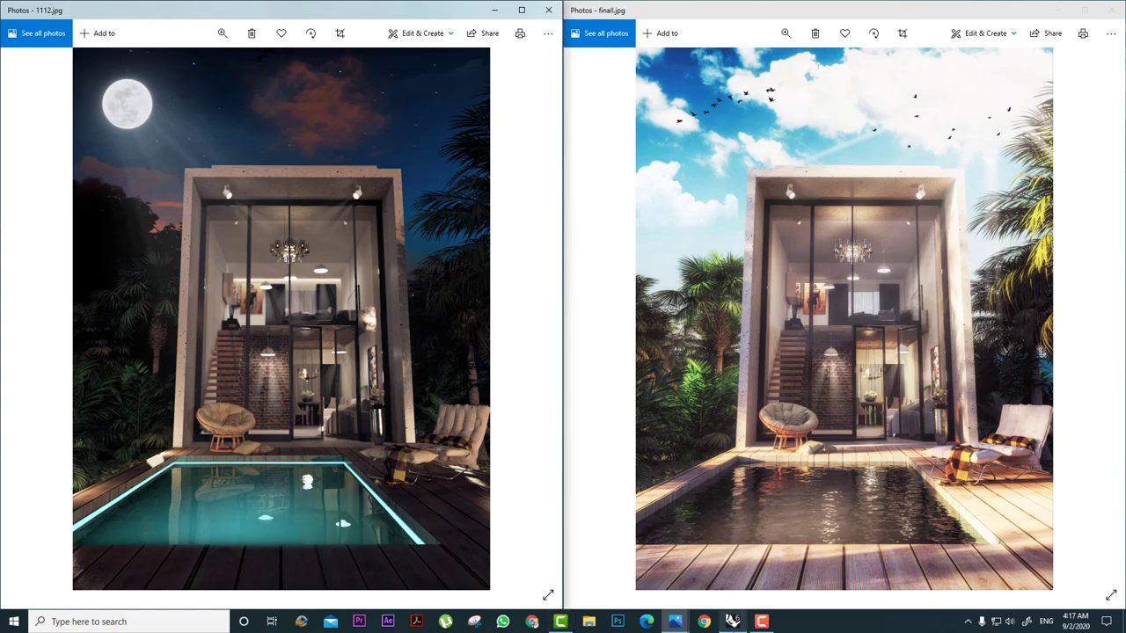
pyautogui.click(732, 622)
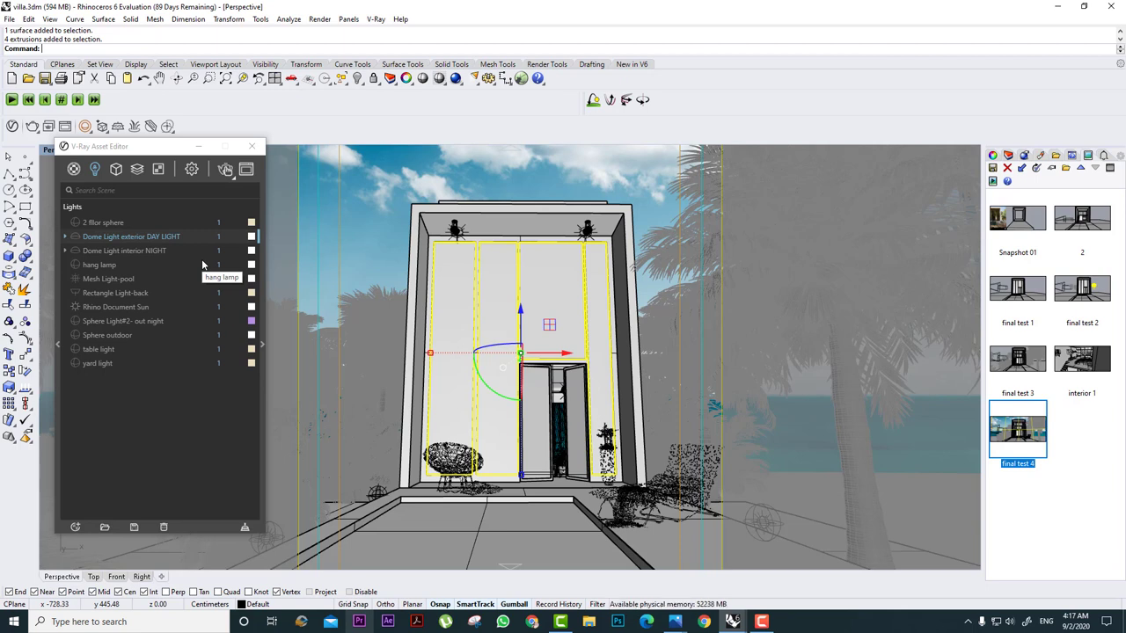
pyautogui.click(74, 168)
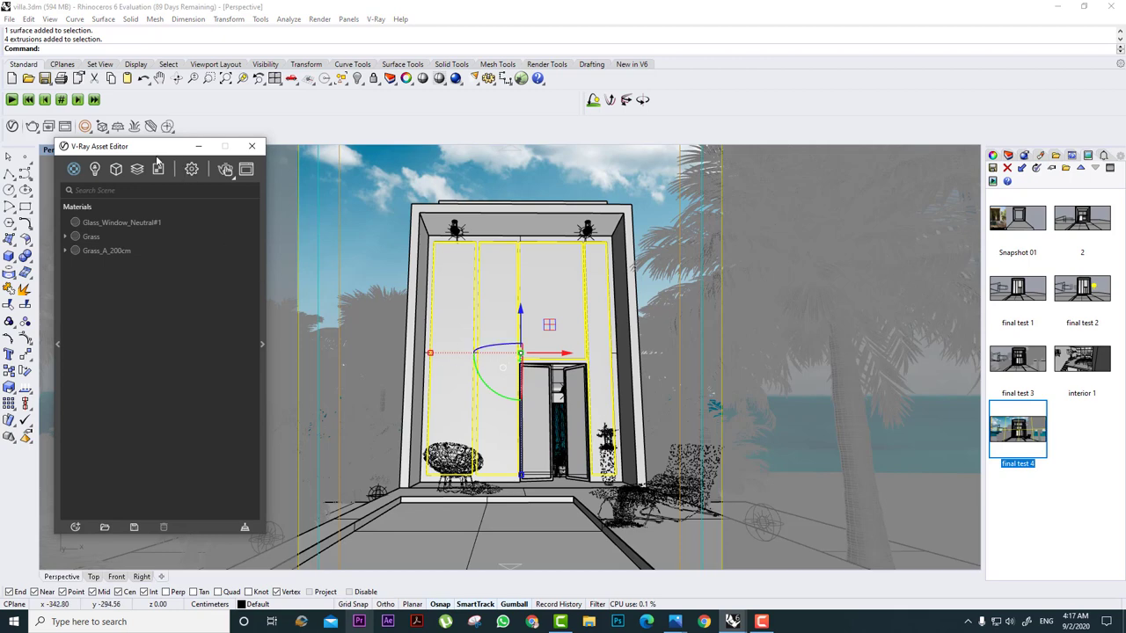
pyautogui.moveTo(189, 147); pyautogui.dragTo(818, 159)
pyautogui.click(820, 179)
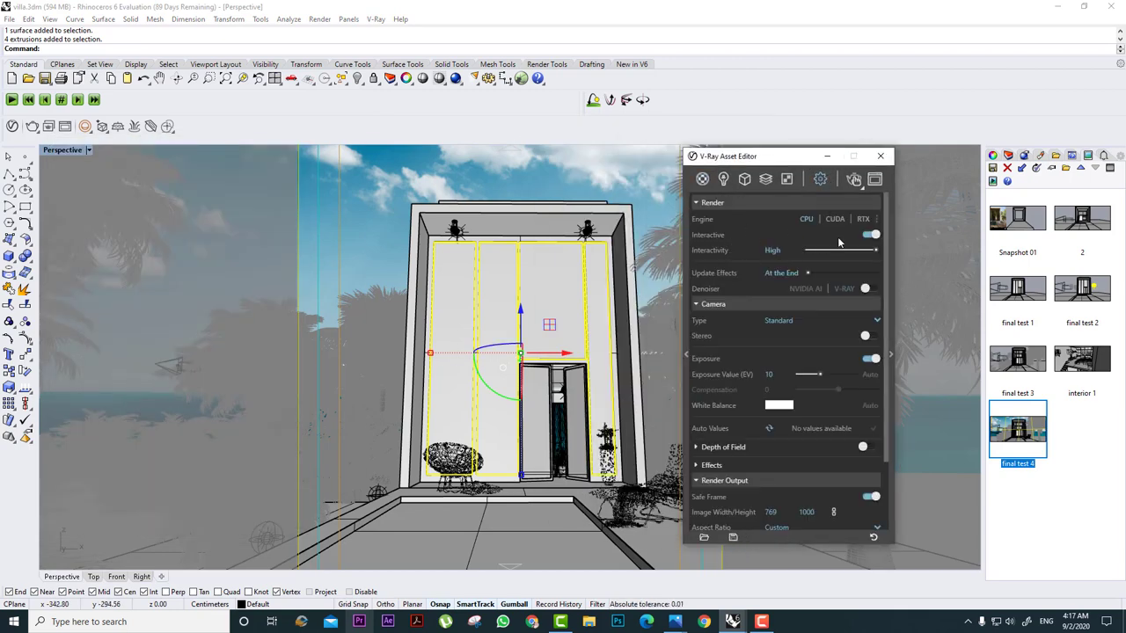
pyautogui.click(734, 304)
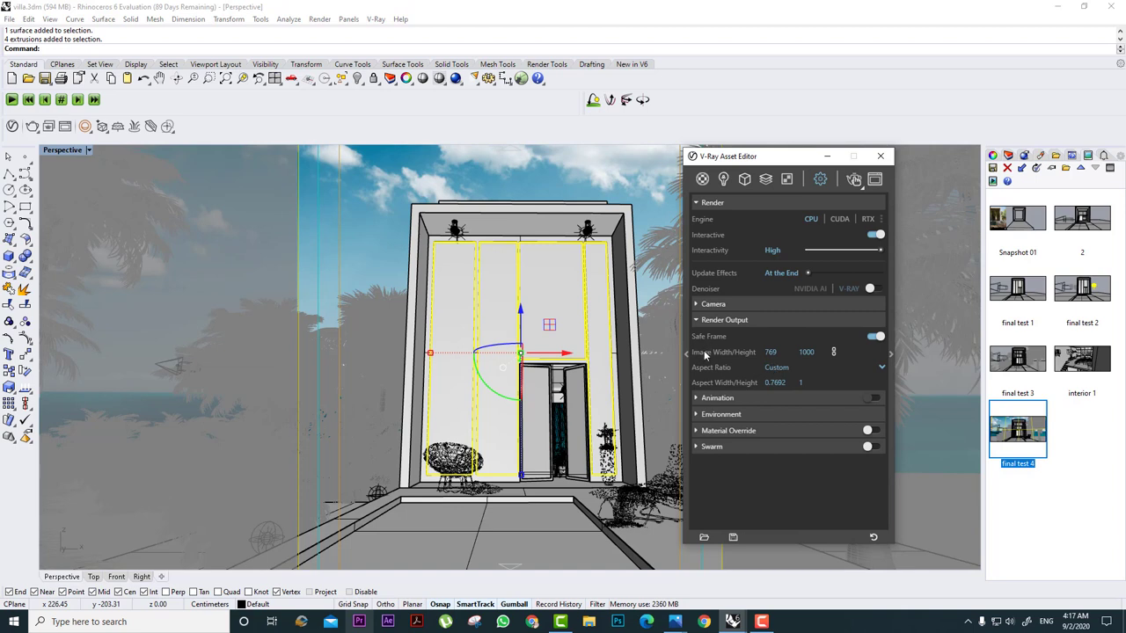
# Start an interactive V-Ray render of the villa and enable Material Override.
pyautogui.click(854, 179)
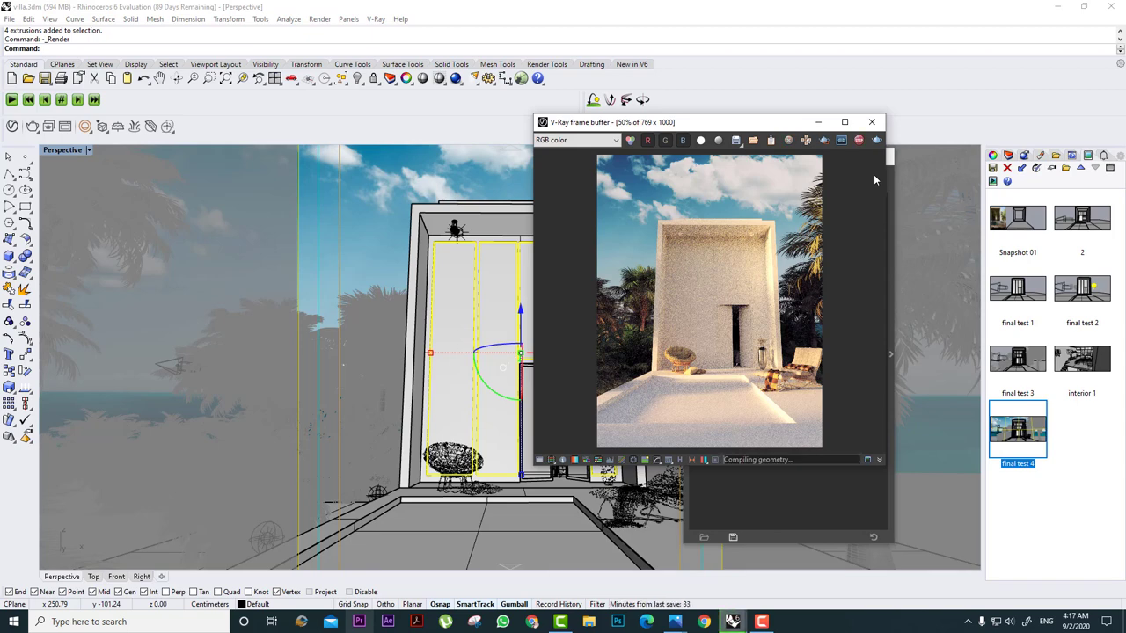
pyautogui.moveTo(687, 127); pyautogui.dragTo(320, 146)
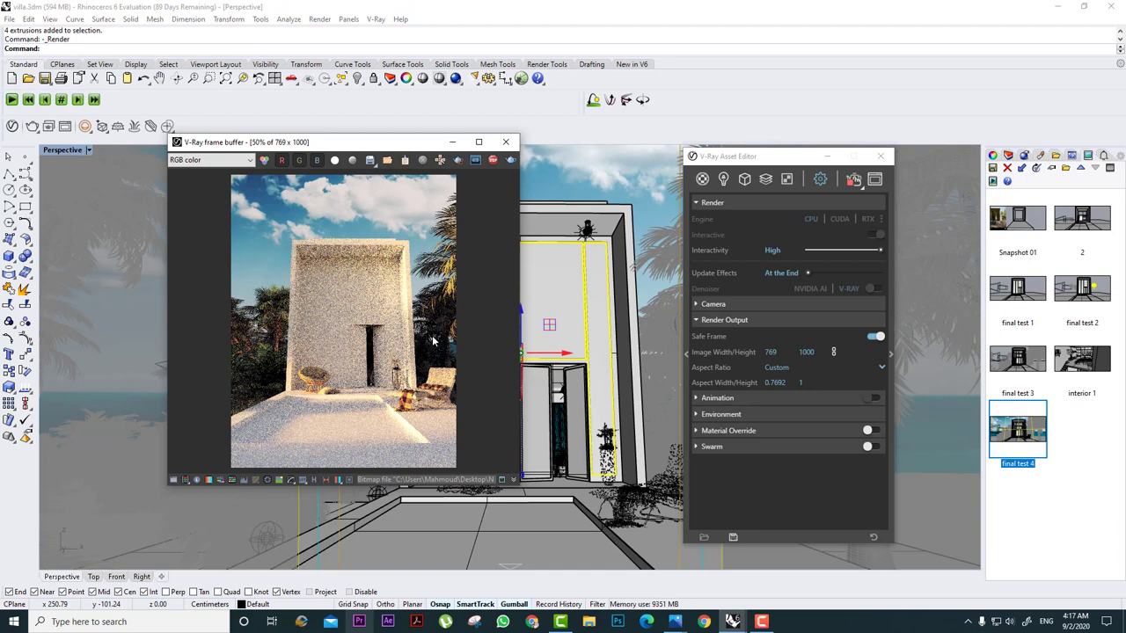
pyautogui.click(870, 430)
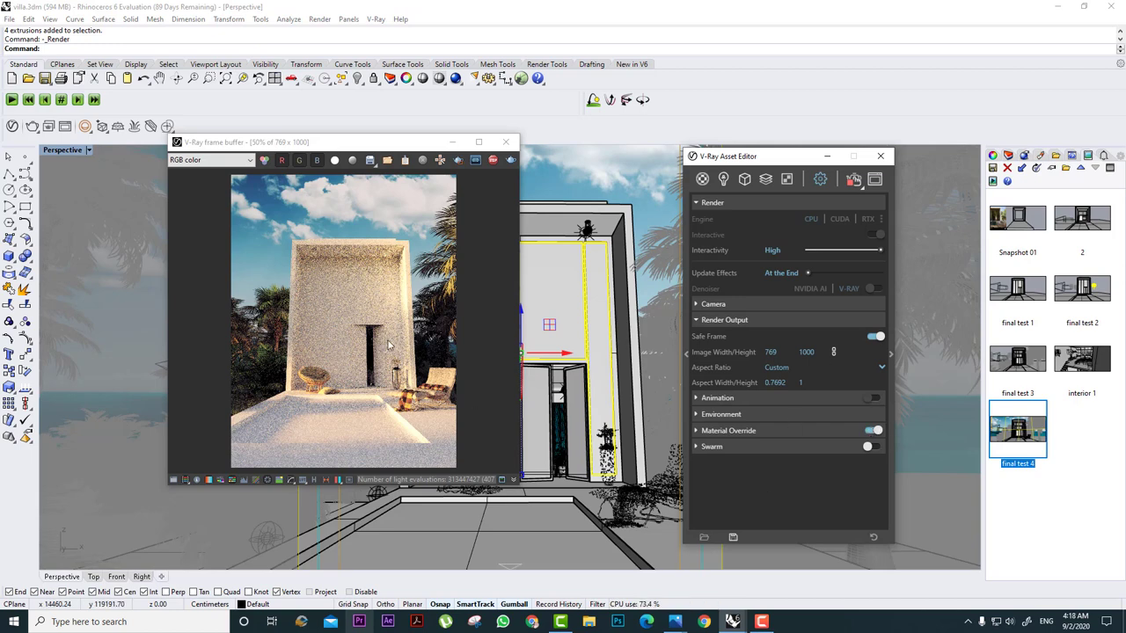
# Examine the material-override render up close around the facade, door opening, terrace and papasan chair.
pyautogui.scroll(3, 392, 345)
pyautogui.scroll(-4, 393, 345)
pyautogui.scroll(2, 391, 369)
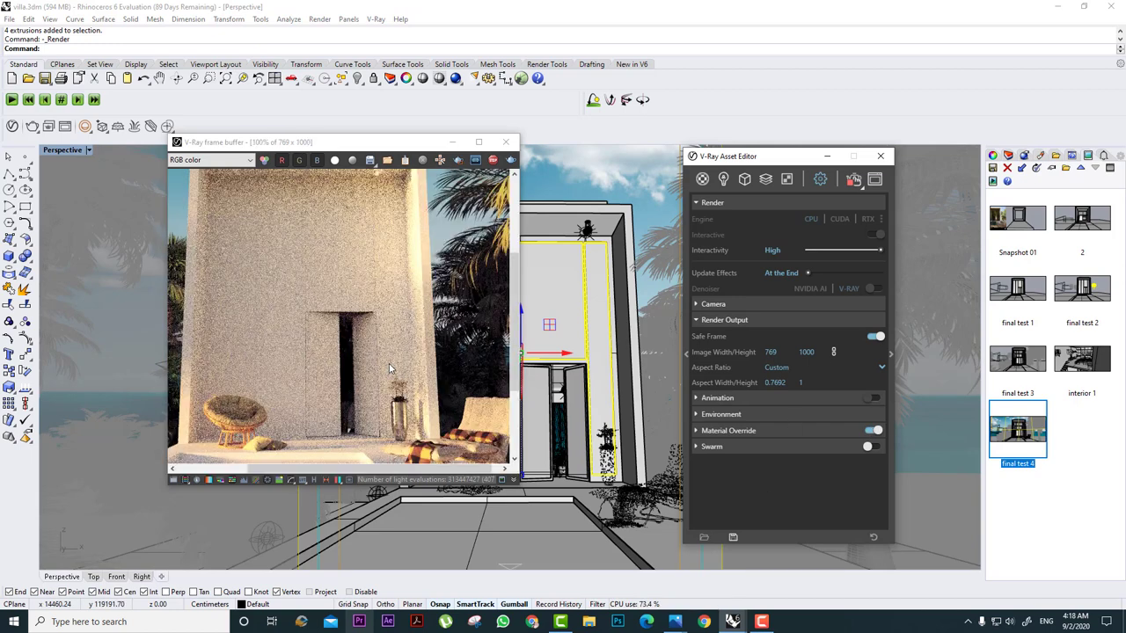
pyautogui.moveTo(389, 363); pyautogui.dragTo(376, 229, button='middle')
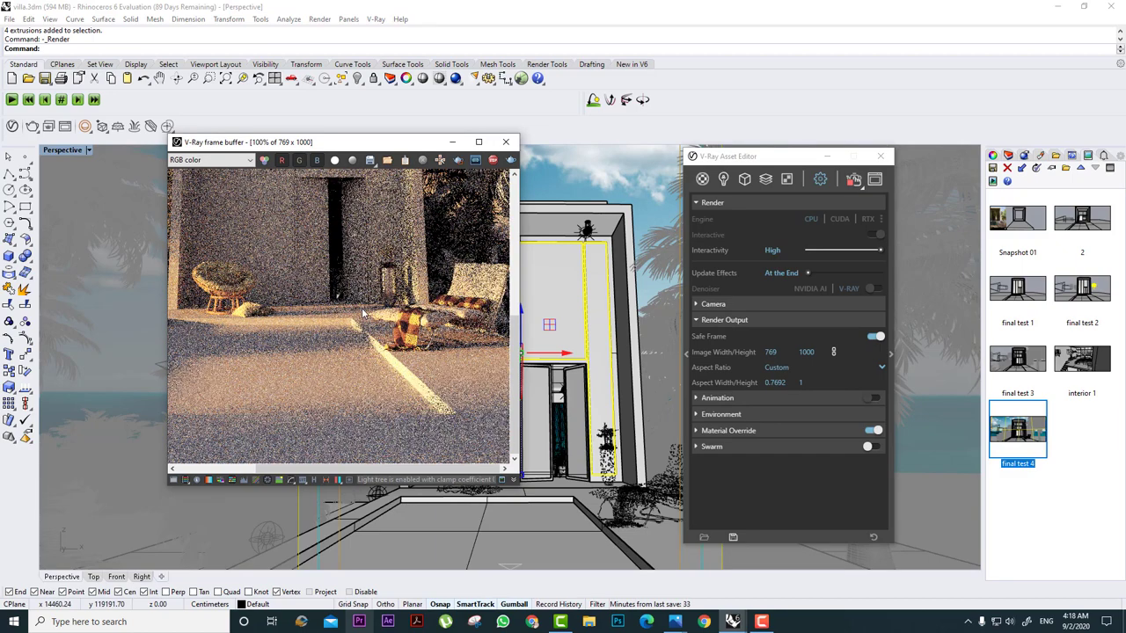
pyautogui.scroll(-1, 362, 312)
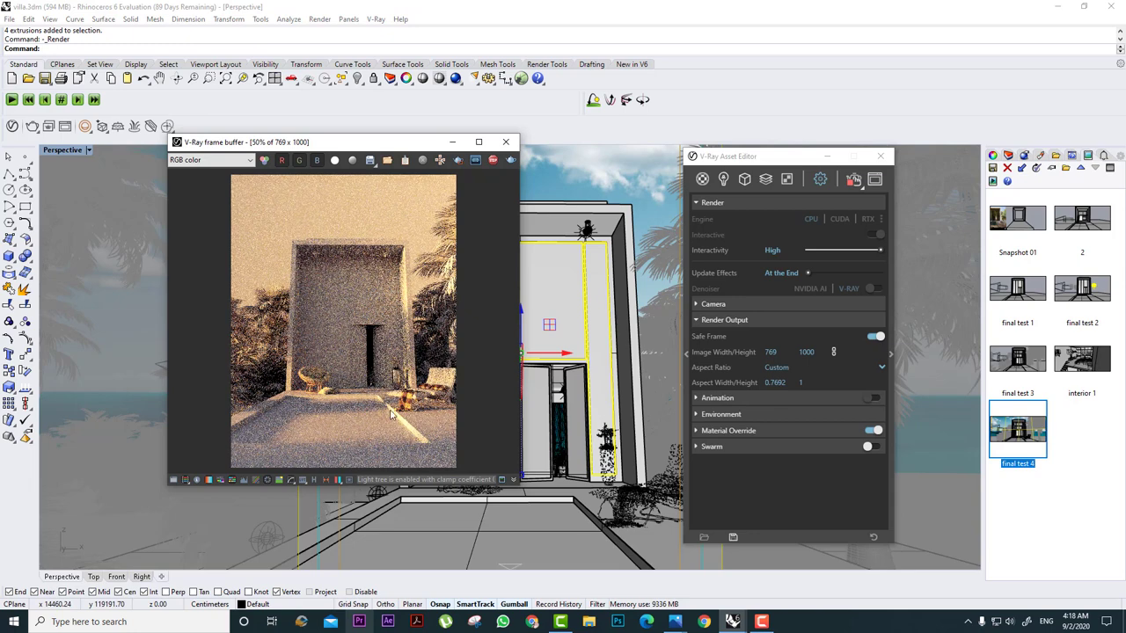
pyautogui.scroll(1, 390, 414)
pyautogui.scroll(1, 357, 283)
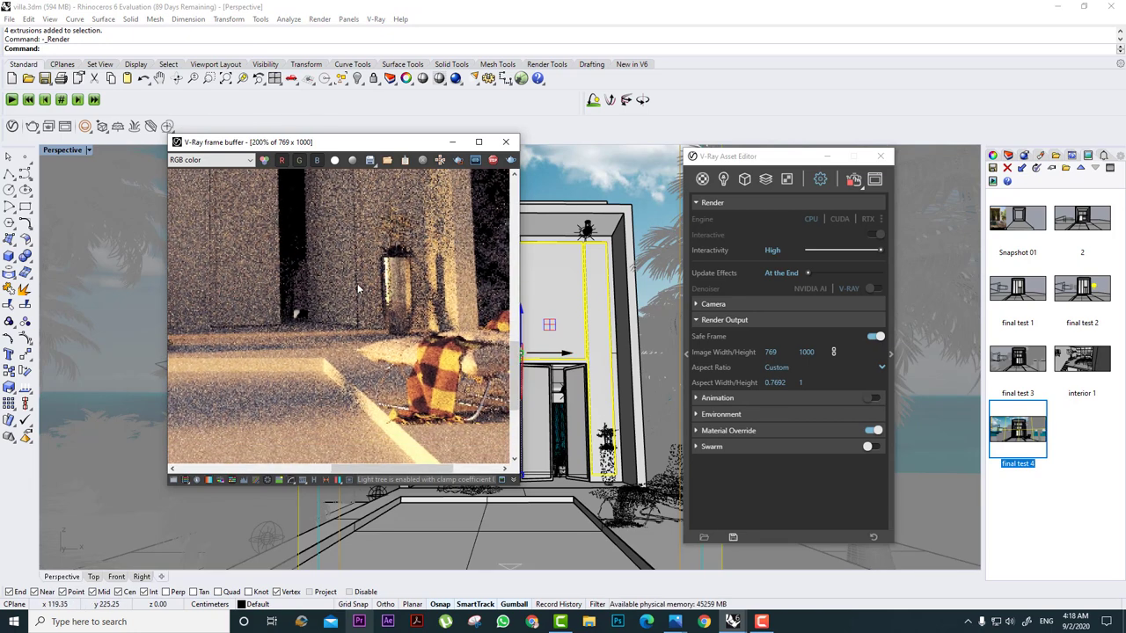
pyautogui.scroll(-2, 357, 283)
pyautogui.scroll(2, 369, 368)
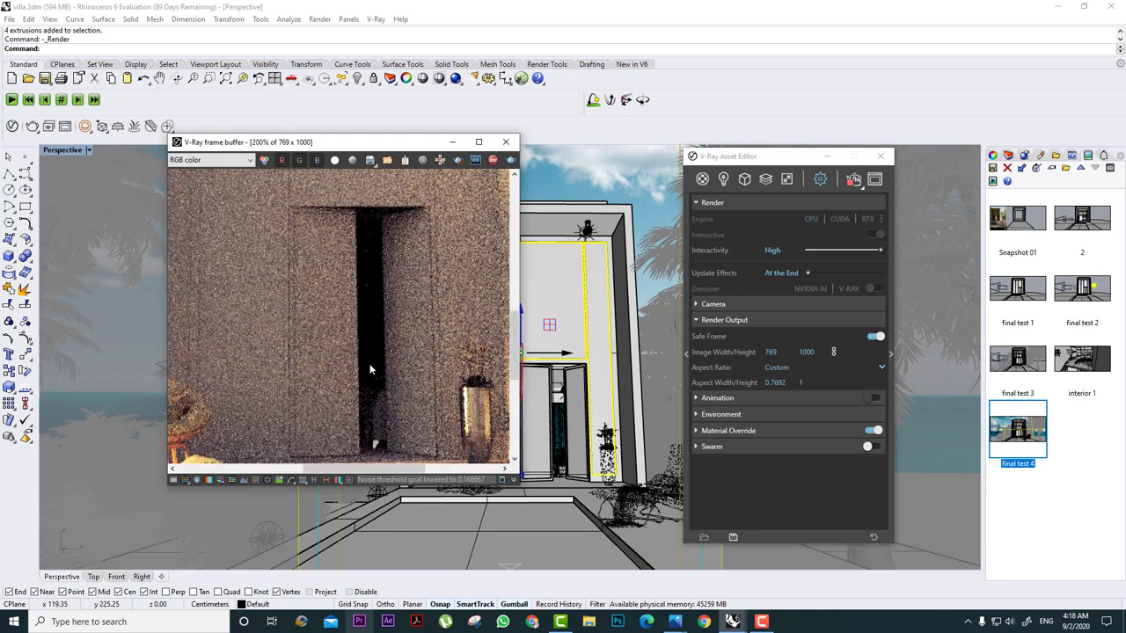
pyautogui.moveTo(372, 370); pyautogui.dragTo(385, 268, button='middle')
pyautogui.scroll(-1, 383, 288)
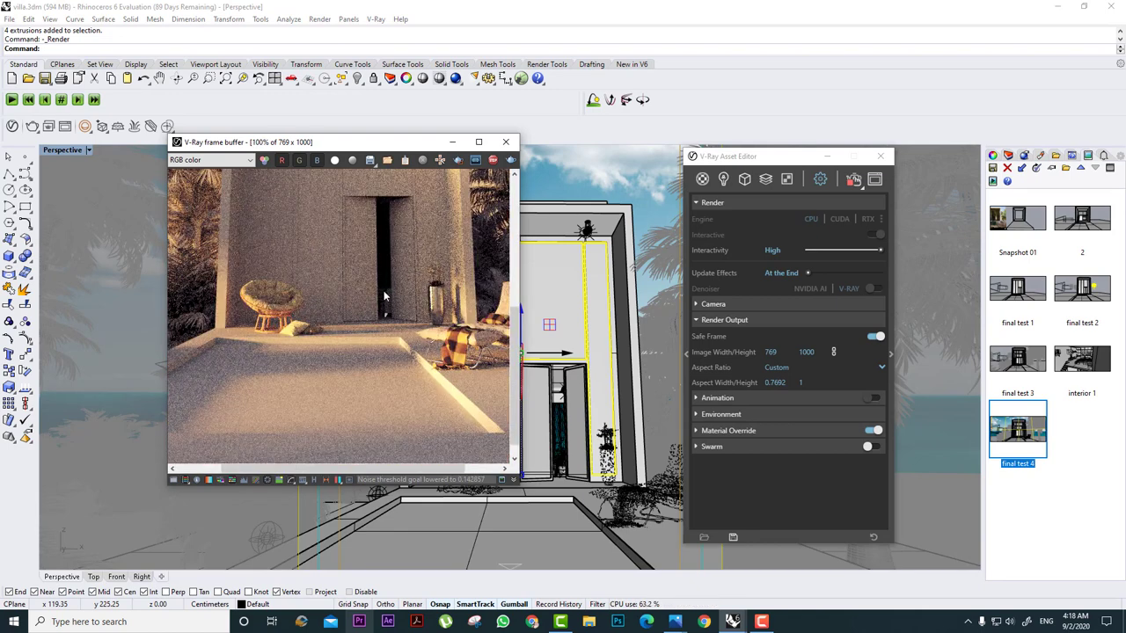
pyautogui.scroll(-1, 384, 296)
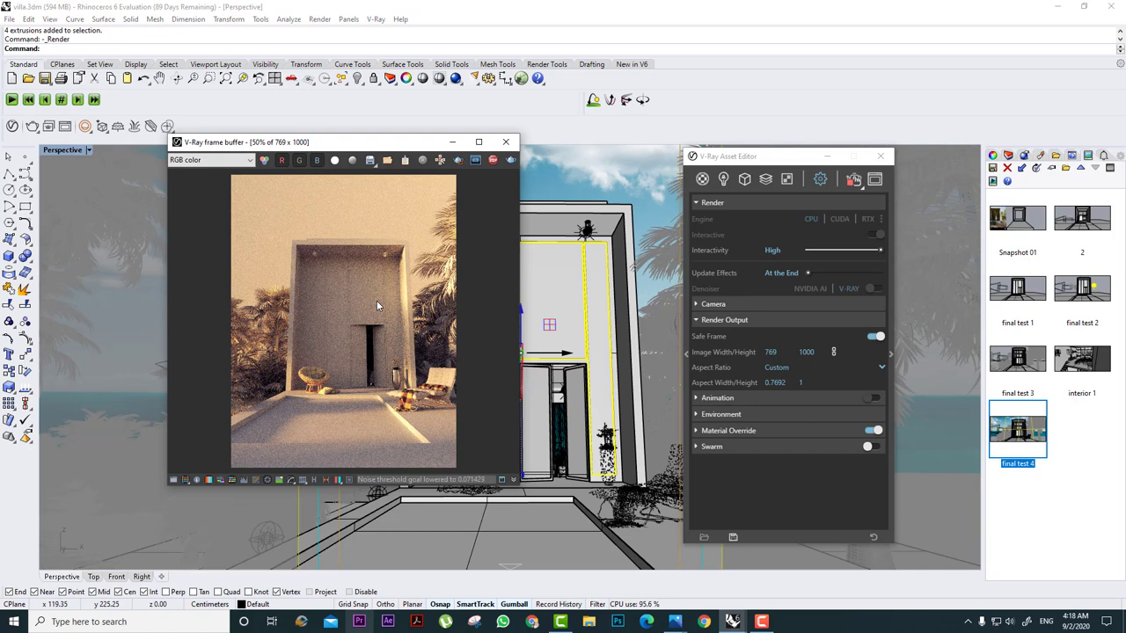
pyautogui.scroll(2, 322, 378)
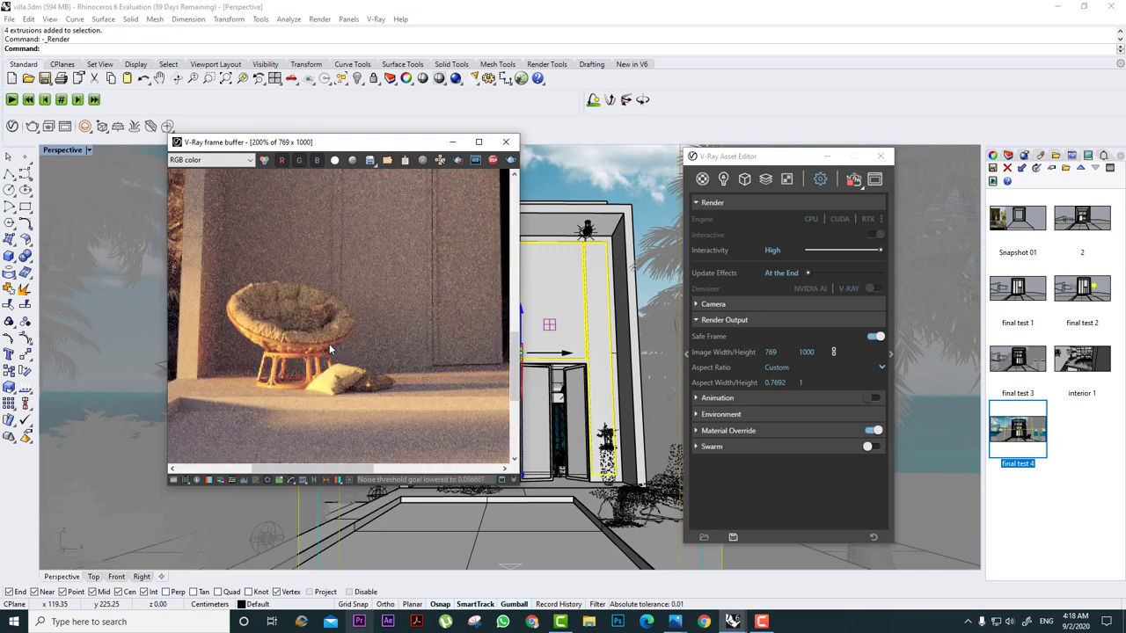
pyautogui.scroll(-2, 329, 348)
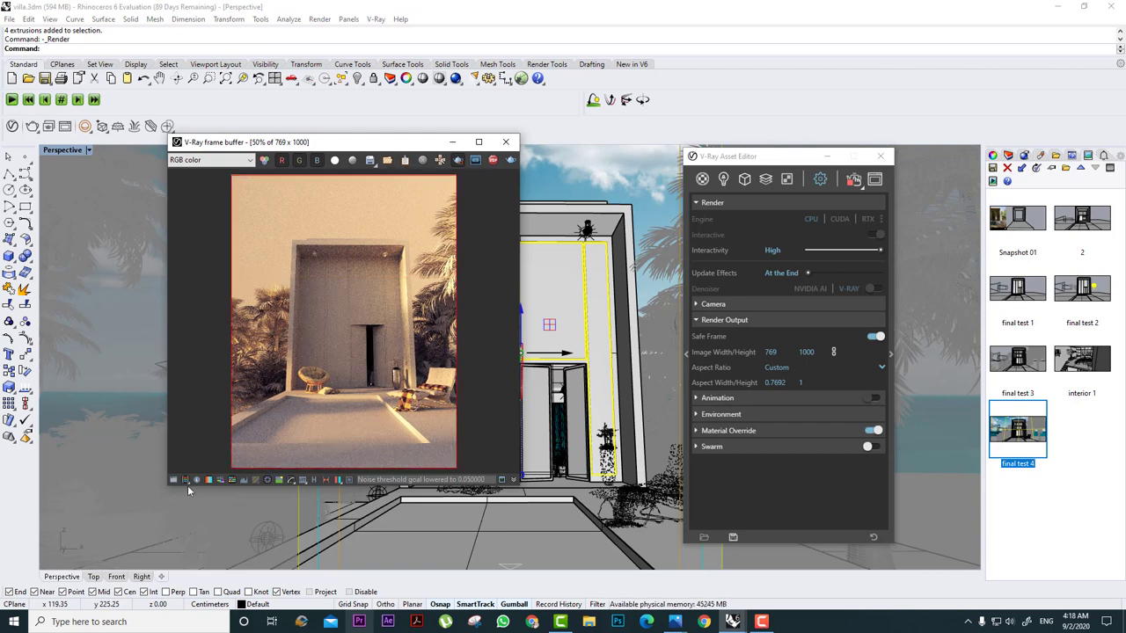
# Apply the Glass_Window_Neutral#1 material to the selected facade window panes.
pyautogui.click(566, 268)
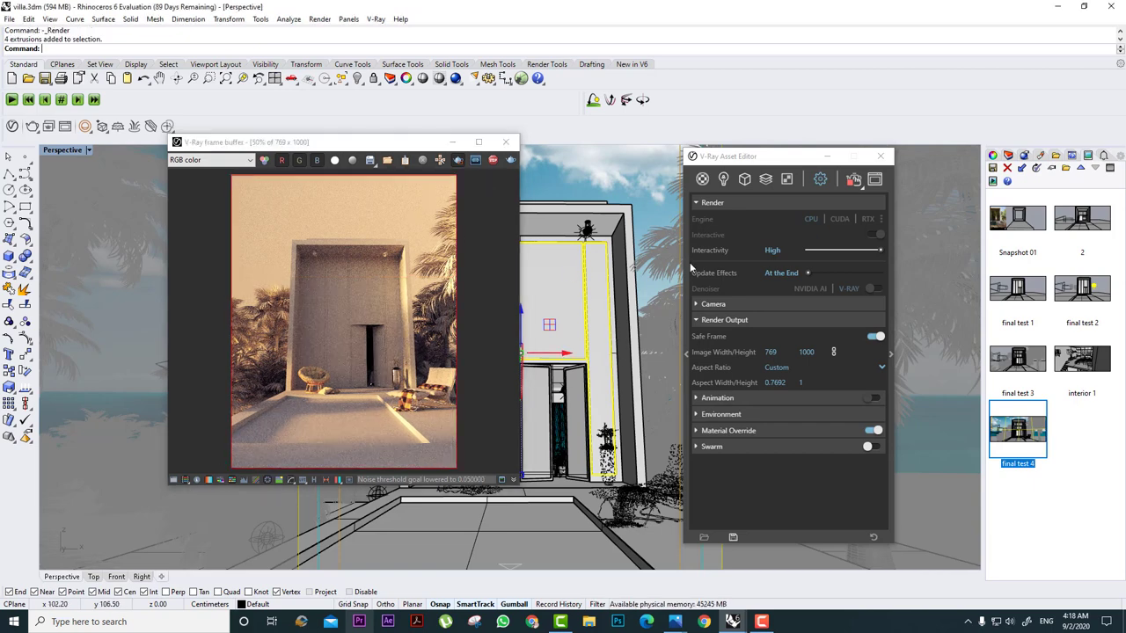
pyautogui.click(687, 318)
pyautogui.moveTo(594, 158); pyautogui.dragTo(733, 153)
pyautogui.click(593, 167)
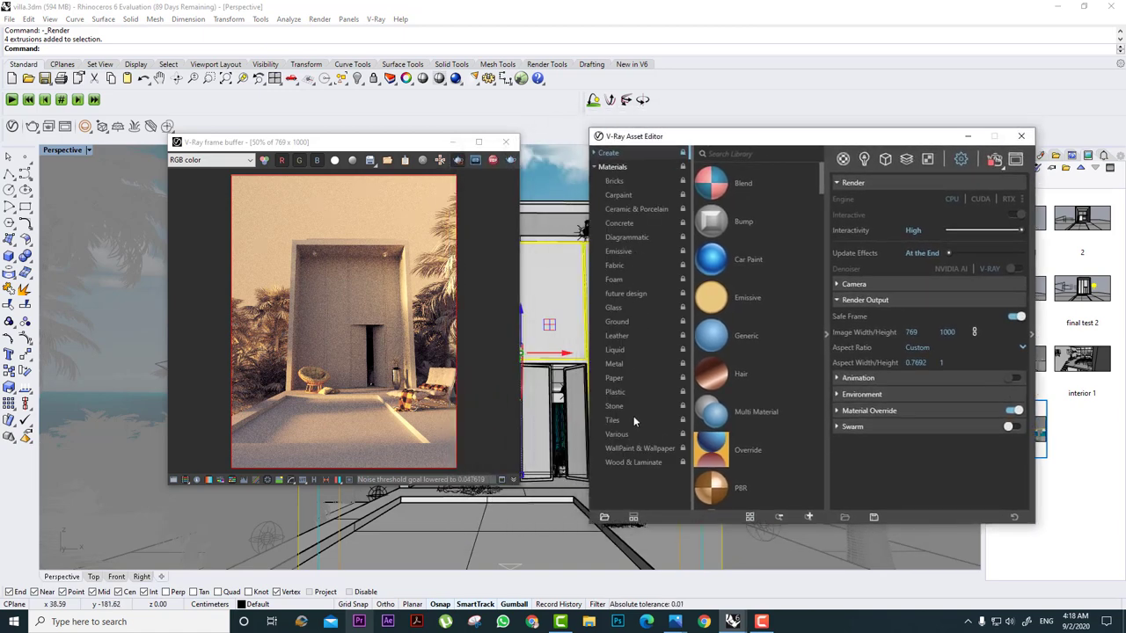
pyautogui.click(843, 159)
pyautogui.click(842, 159)
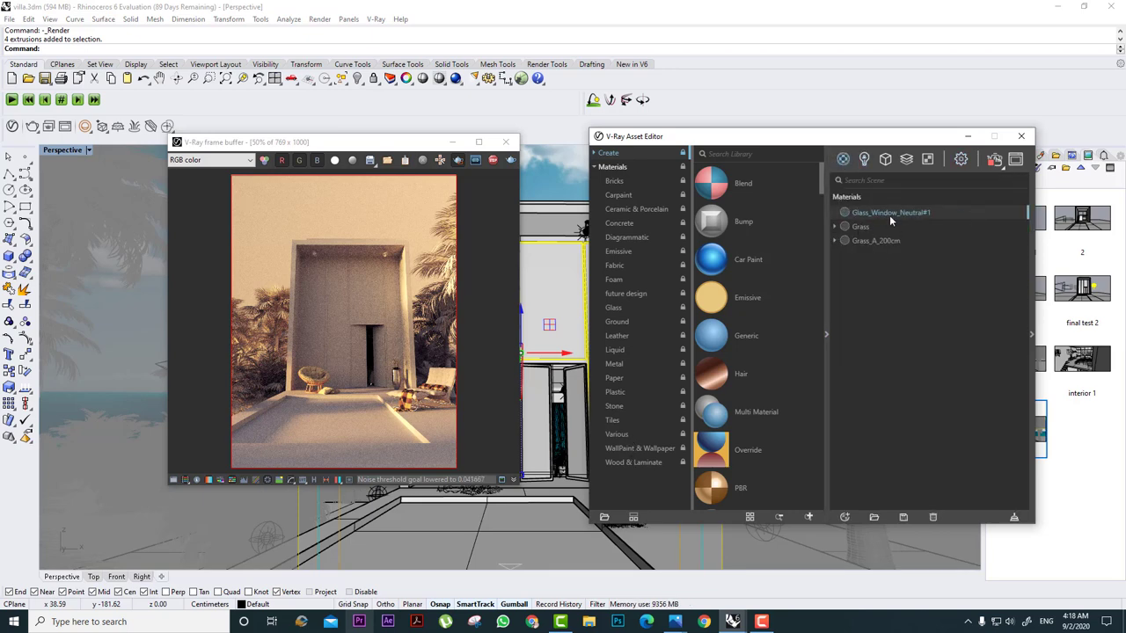
pyautogui.rightClick(920, 214)
pyautogui.moveTo(934, 256)
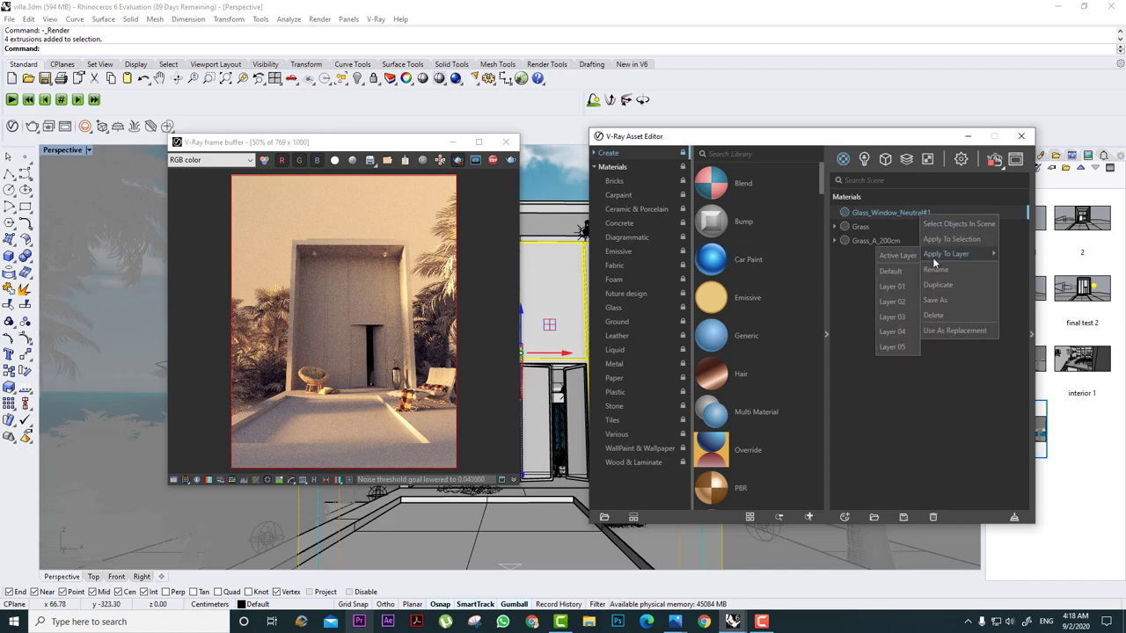
pyautogui.click(949, 238)
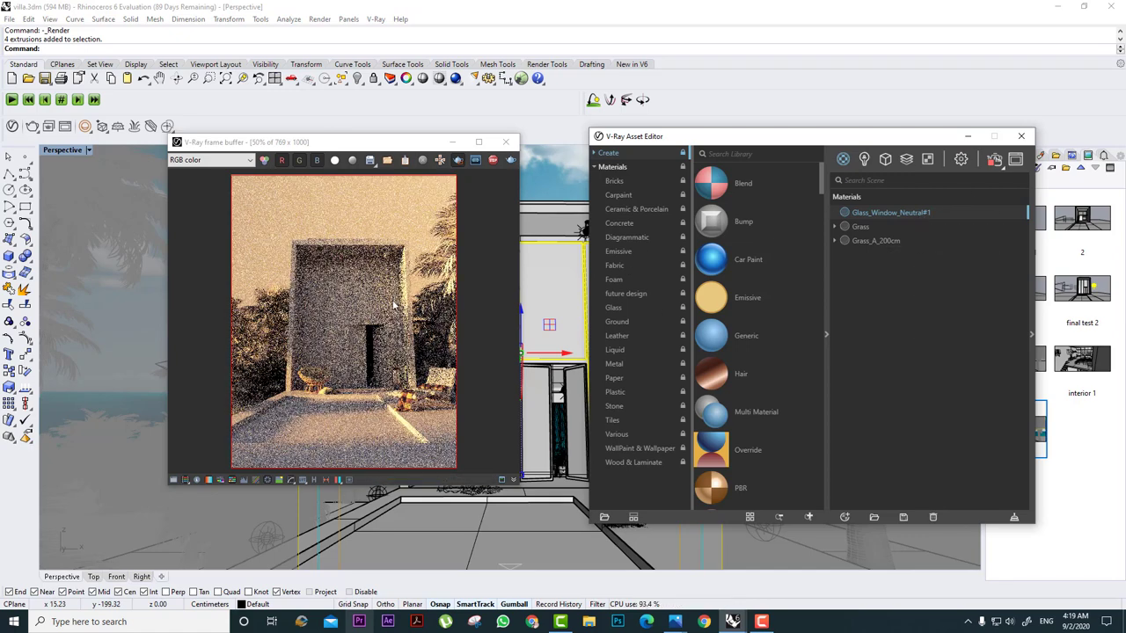
# Exclude Glass_Window_Neutral#1 from the material override by turning off Can be Overridden, and check the facade in the render.
pyautogui.moveTo(857, 139); pyautogui.dragTo(785, 130)
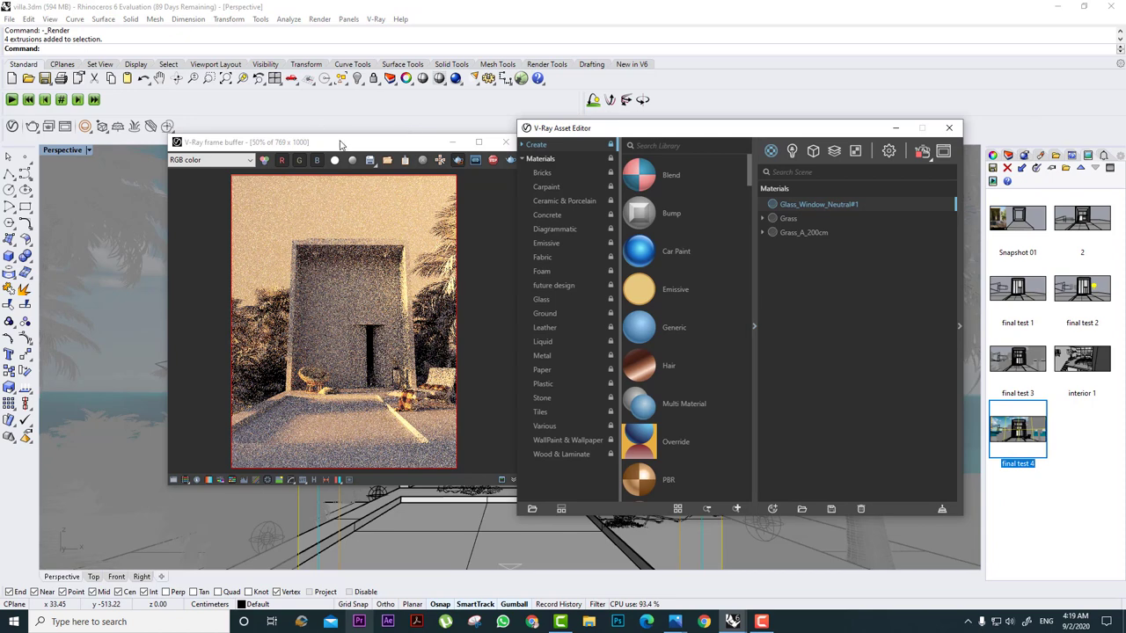
pyautogui.moveTo(341, 144); pyautogui.dragTo(268, 114)
pyautogui.click(959, 327)
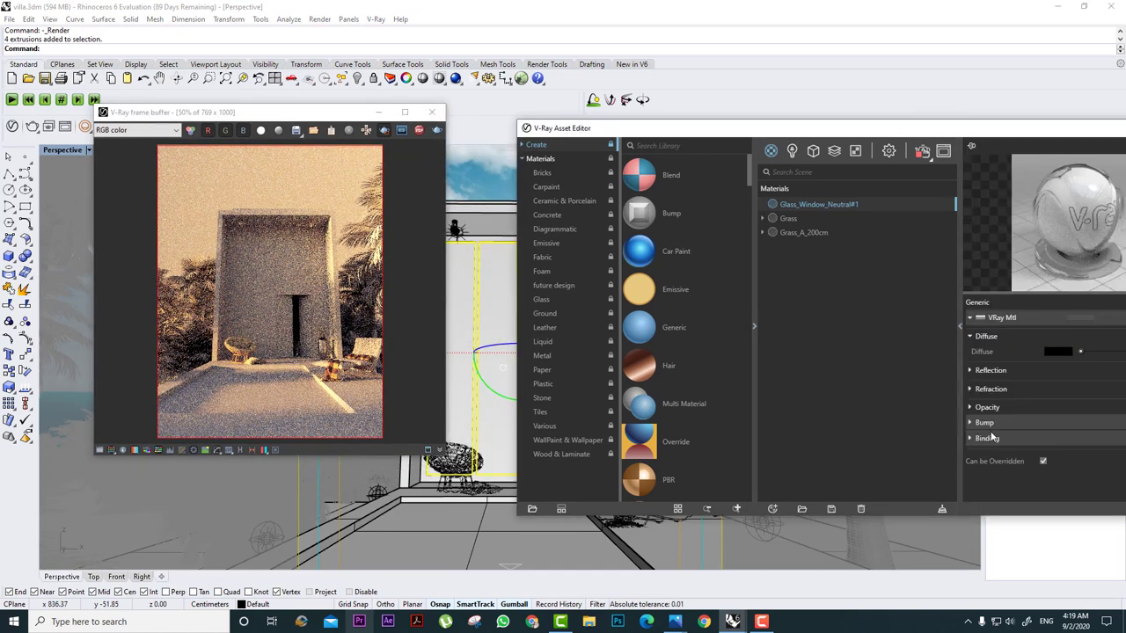
pyautogui.moveTo(923, 131); pyautogui.dragTo(859, 116)
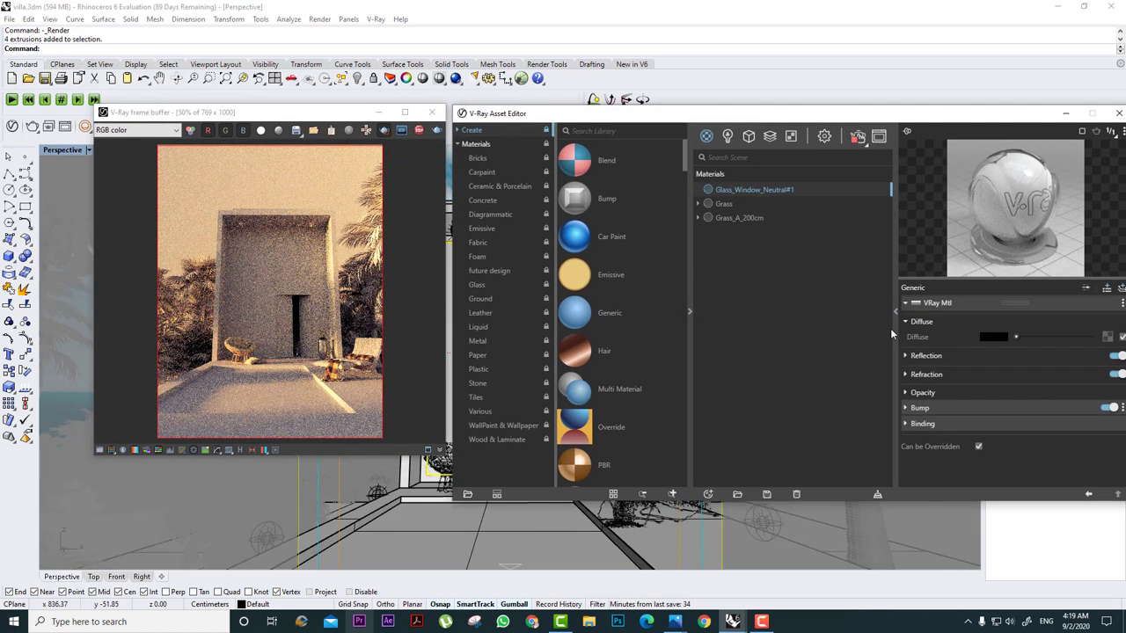
pyautogui.click(977, 446)
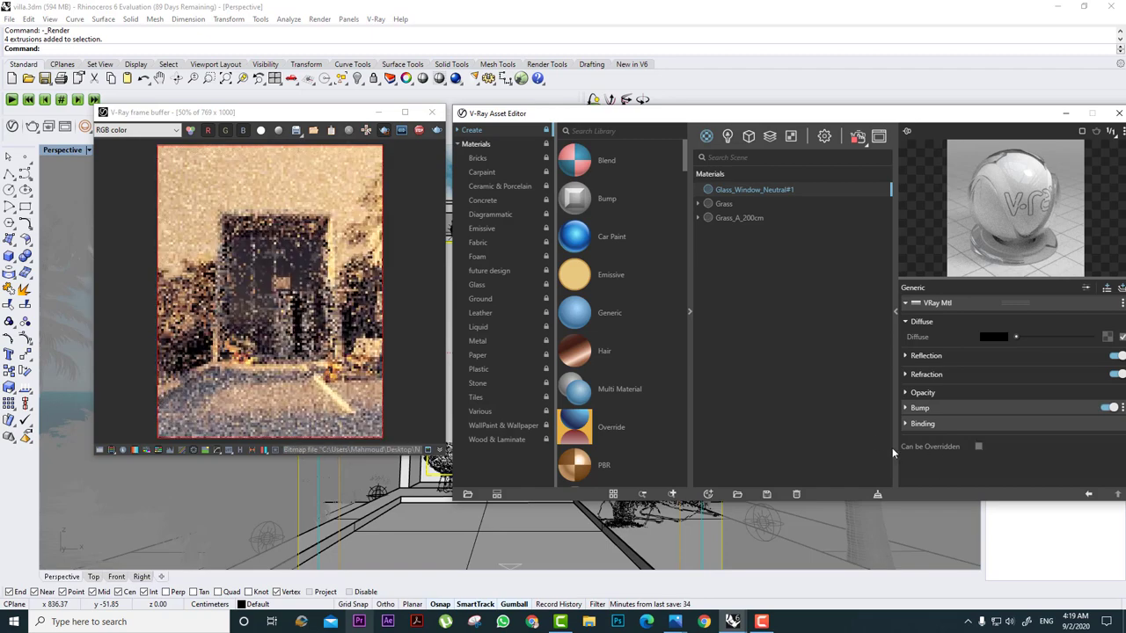
pyautogui.scroll(1, 295, 290)
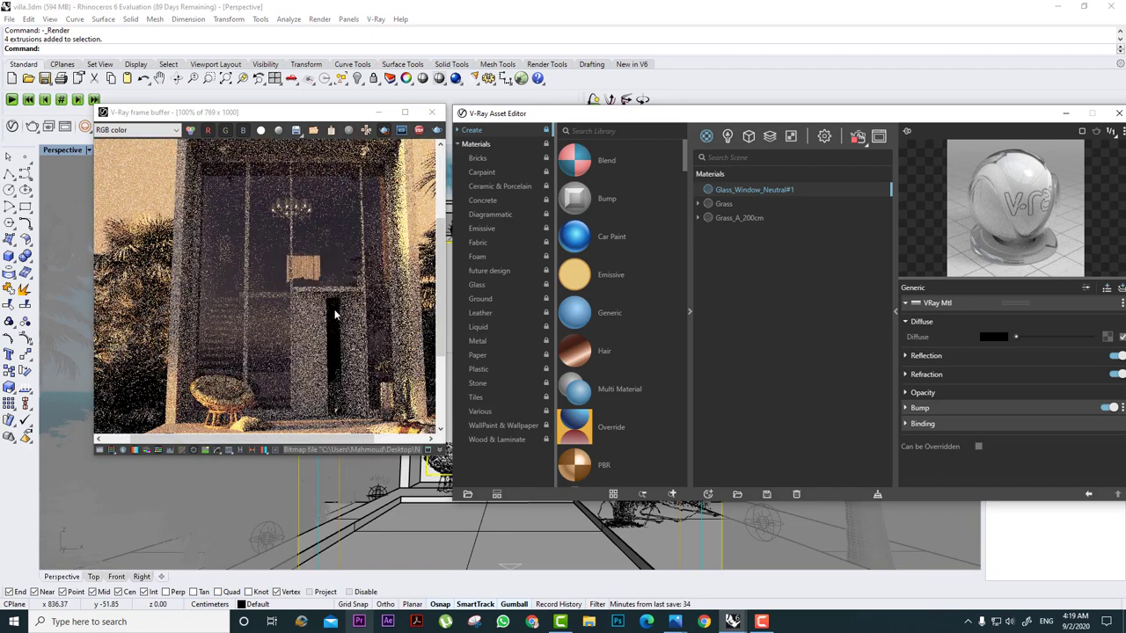
# Select both glass door leaves, apply Glass_Window_Neutral#1 to them, and check the entrance in the render.
pyautogui.moveTo(593, 116); pyautogui.dragTo(779, 133)
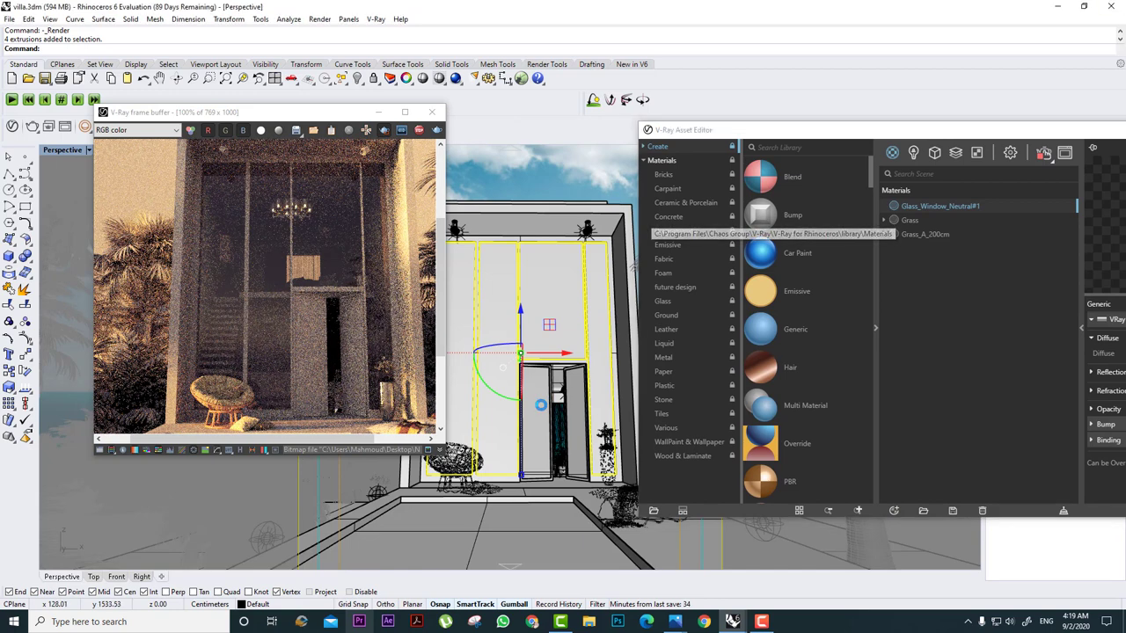
pyautogui.click(540, 405)
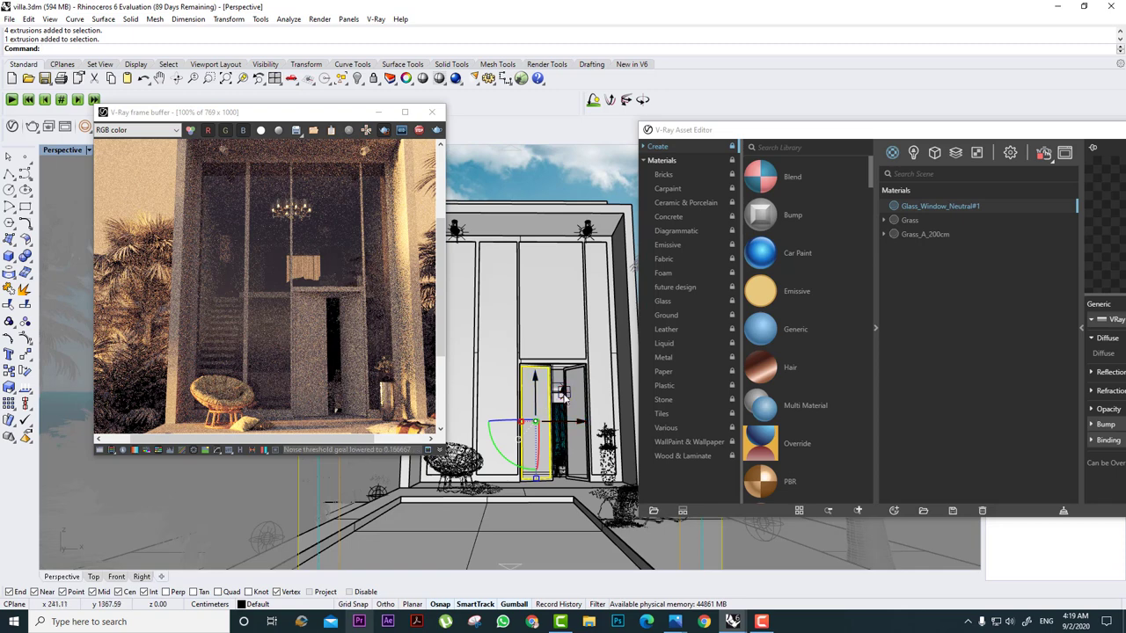
pyautogui.keyDown('shift'); pyautogui.click(580, 410); pyautogui.keyUp('shift')
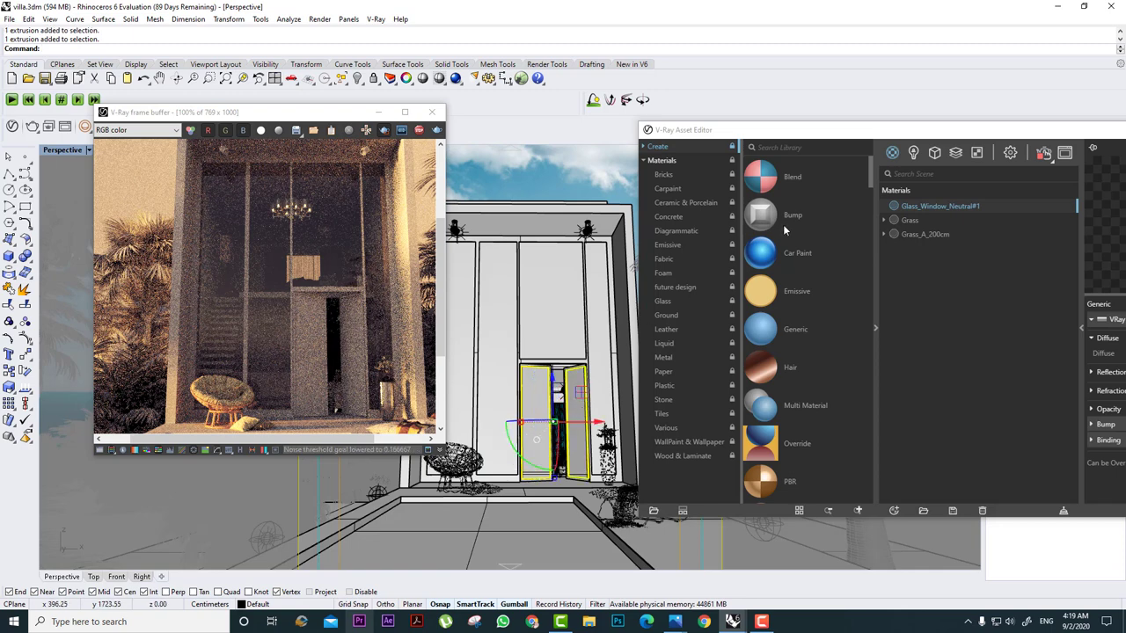
pyautogui.rightClick(932, 205)
pyautogui.click(959, 226)
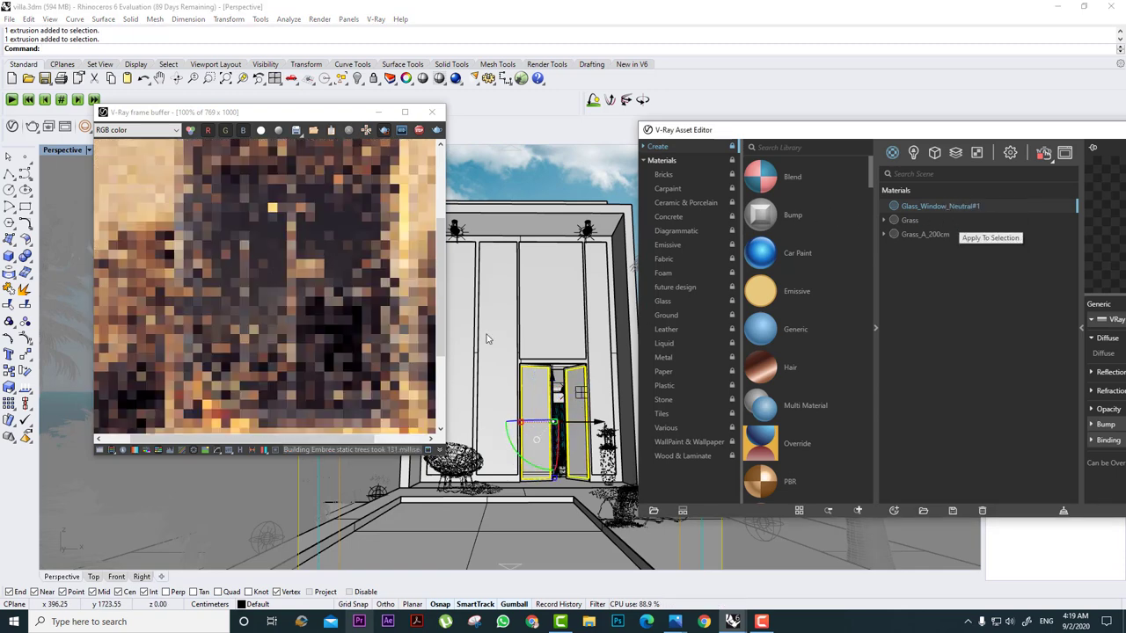
pyautogui.scroll(-3, 333, 307)
pyautogui.scroll(1, 333, 307)
pyautogui.scroll(1, 332, 307)
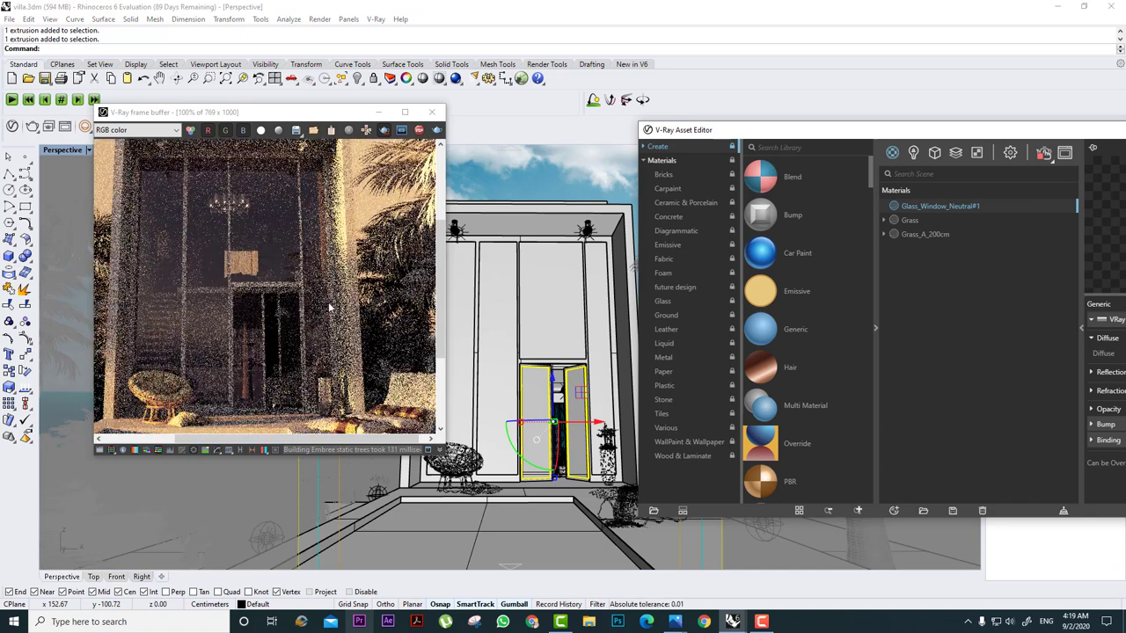
pyautogui.scroll(-1, 331, 307)
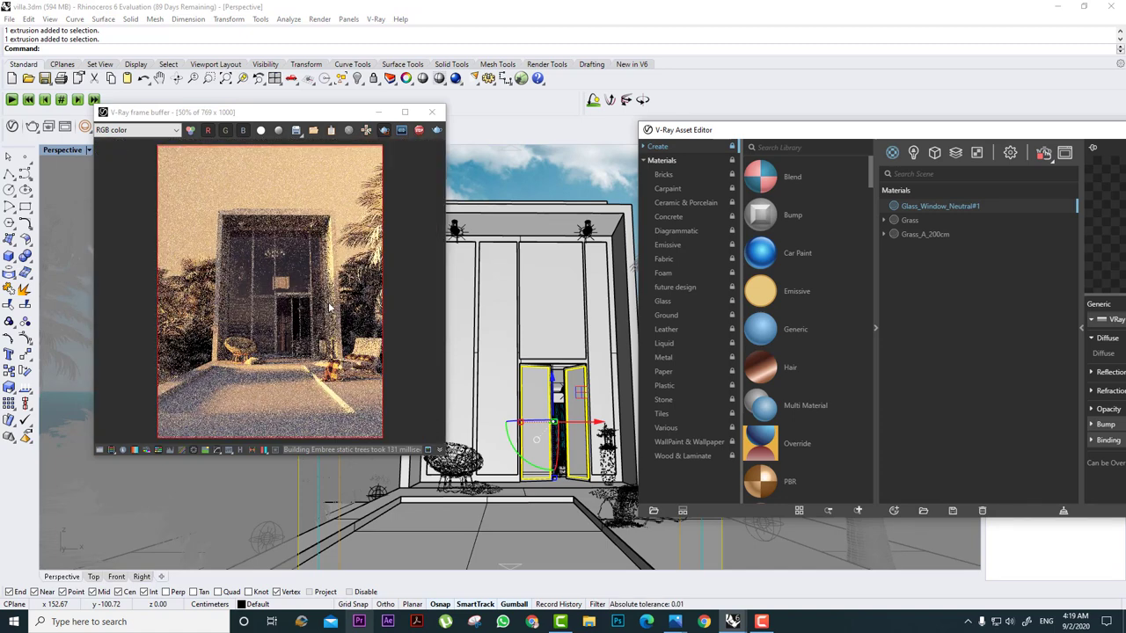
# Collapse the material library in the V-Ray Asset Editor and place the editor beside the frame buffer.
pyautogui.click(875, 327)
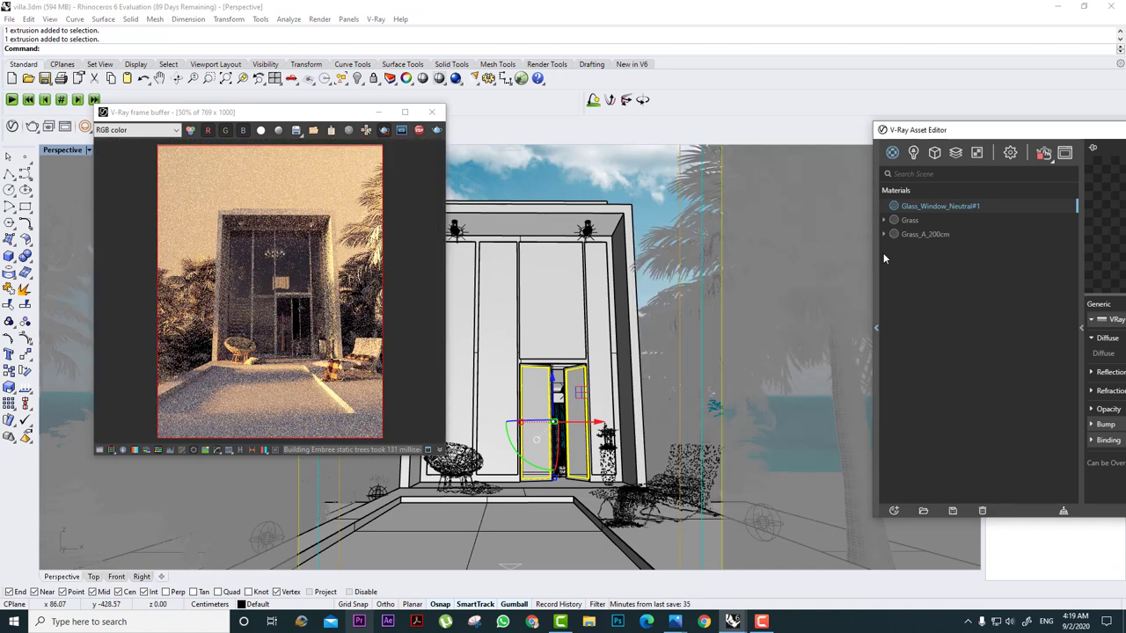
pyautogui.moveTo(912, 138); pyautogui.dragTo(560, 113)
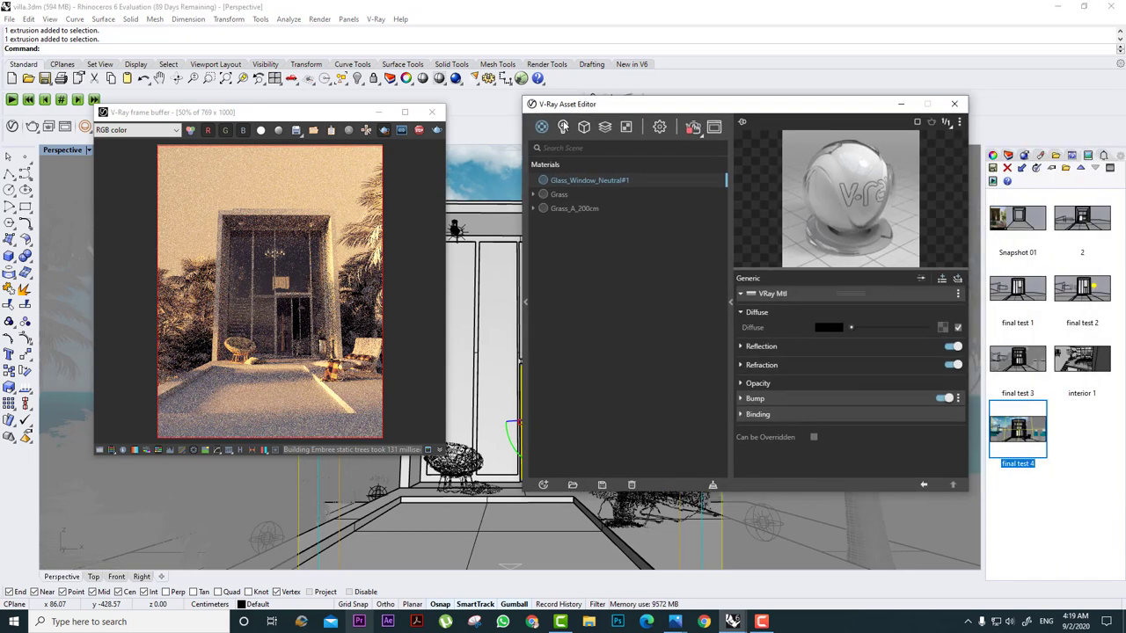
# Inspect the HDR bitmaps assigned to the Dome Light exterior DAY LIGHT and Dome Light interior NIGHT.
pyautogui.click(564, 125)
pyautogui.click(600, 193)
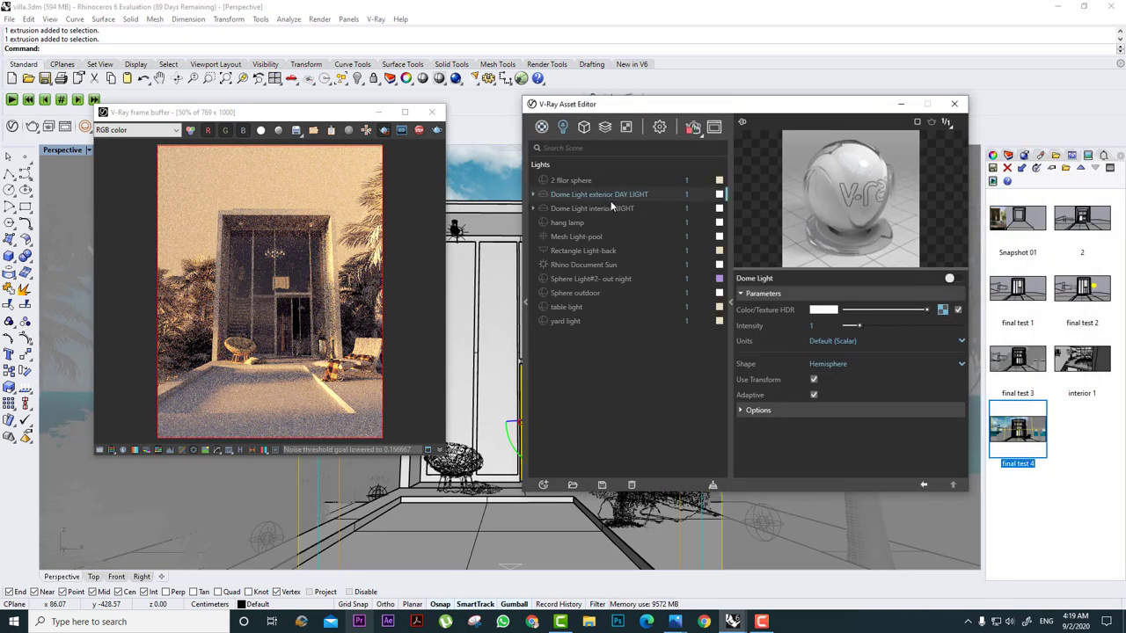
pyautogui.click(943, 310)
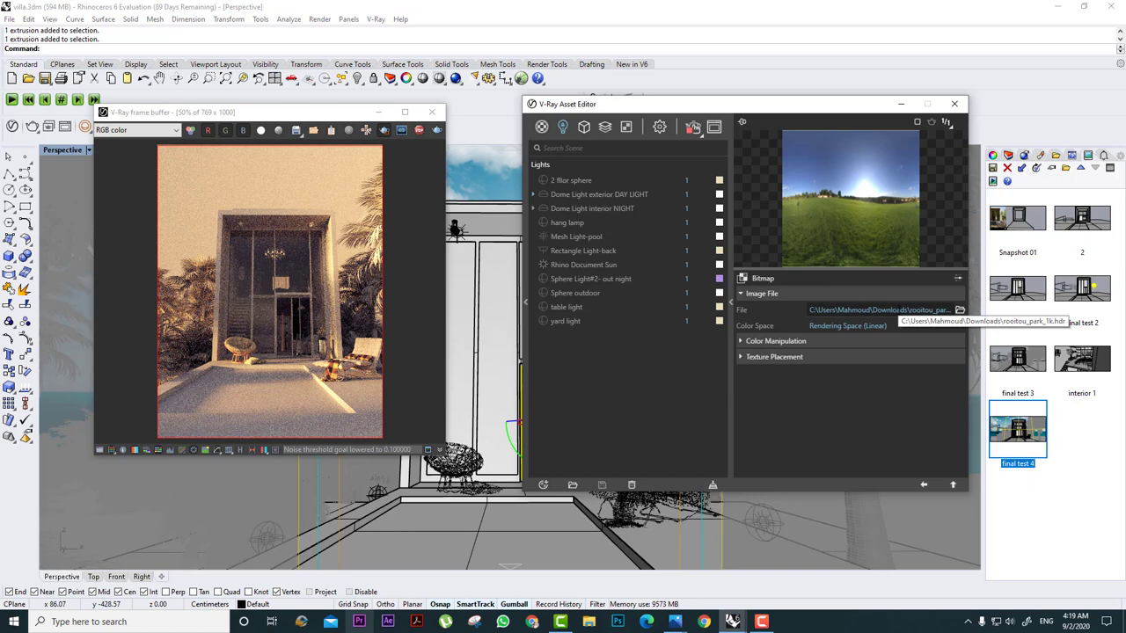
pyautogui.click(610, 207)
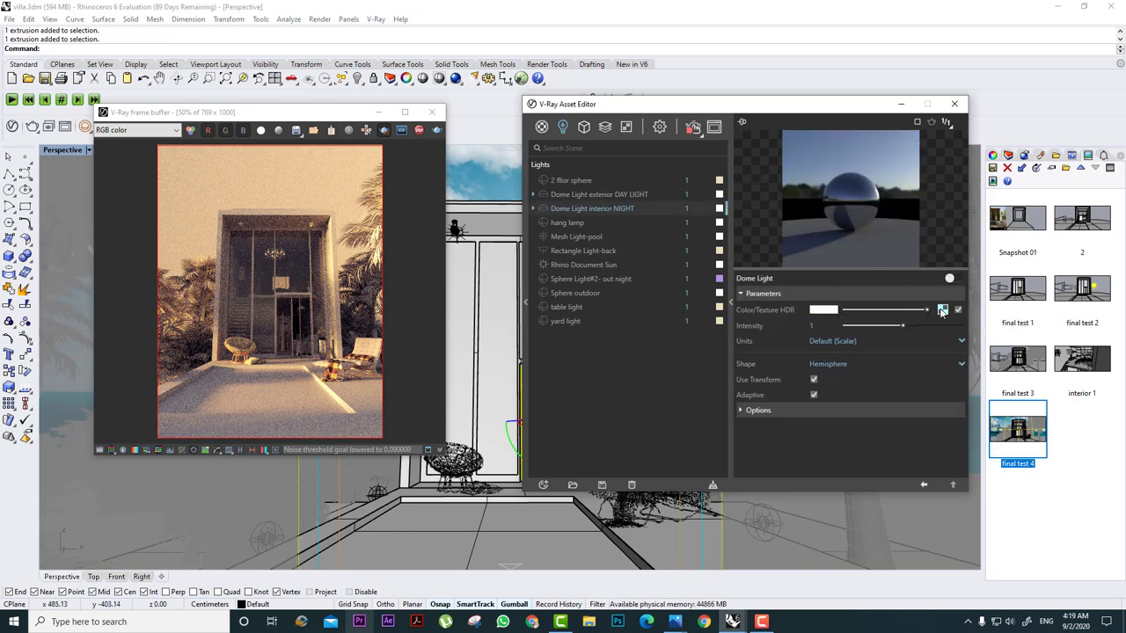
pyautogui.click(942, 310)
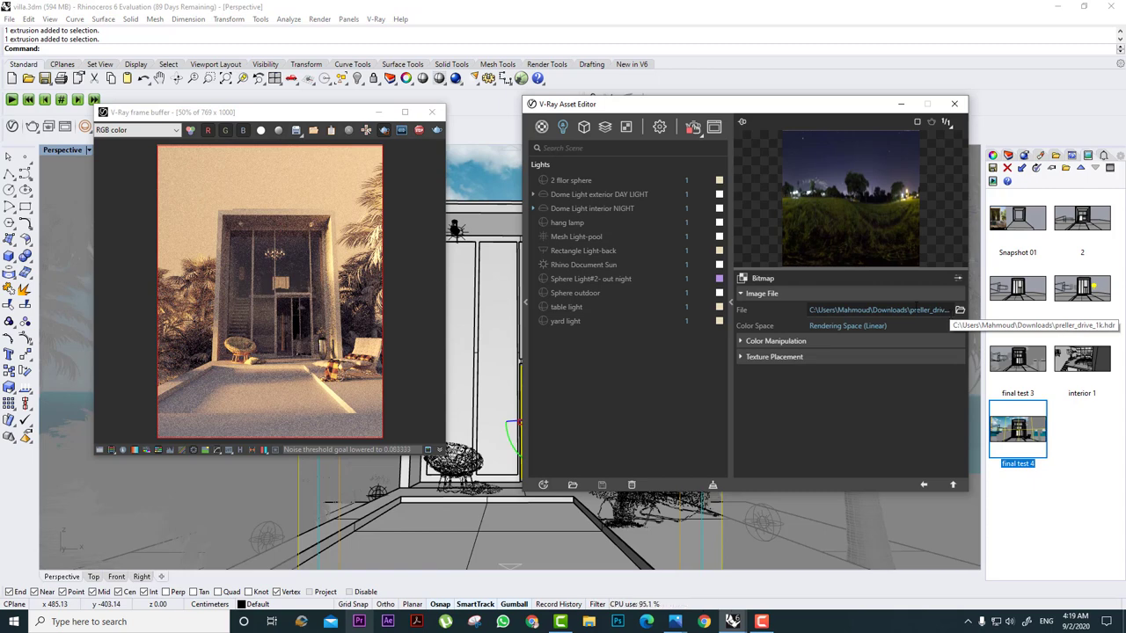
# Enable Dome Light exterior DAY LIGHT and set its intensity to 2.
pyautogui.click(600, 195)
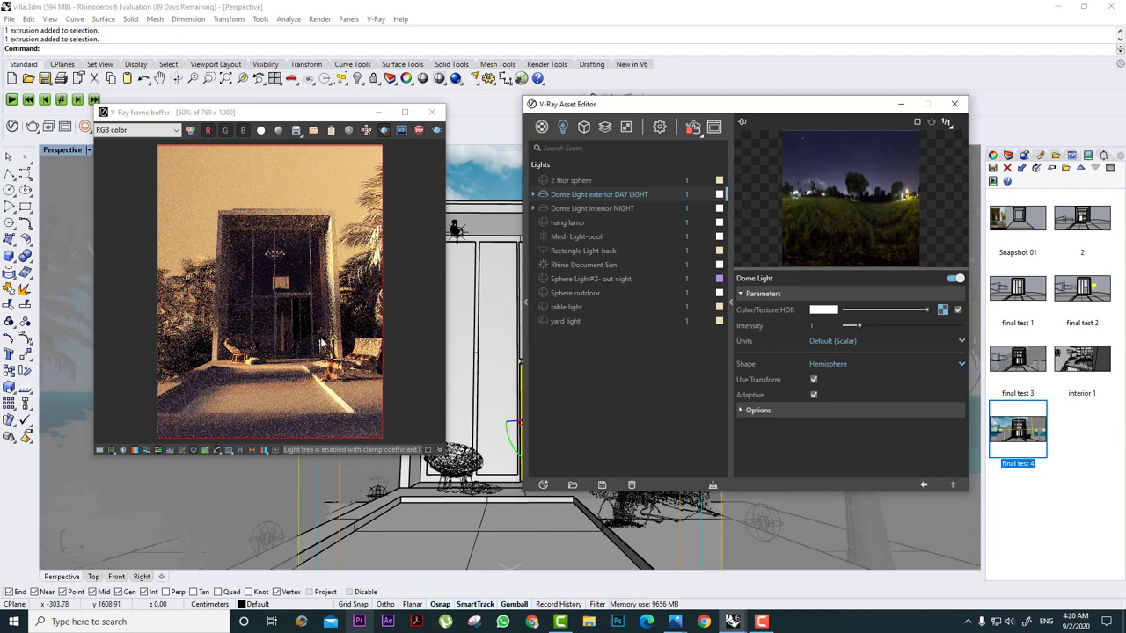
pyautogui.doubleClick(686, 194)
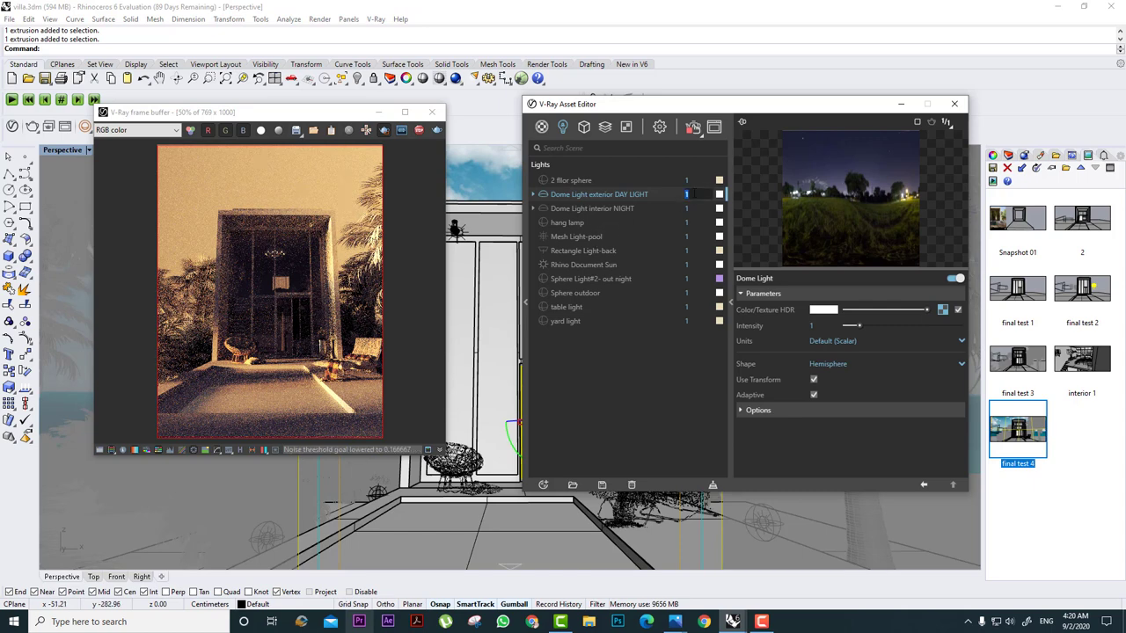
pyautogui.write('2')
pyautogui.press('Return')
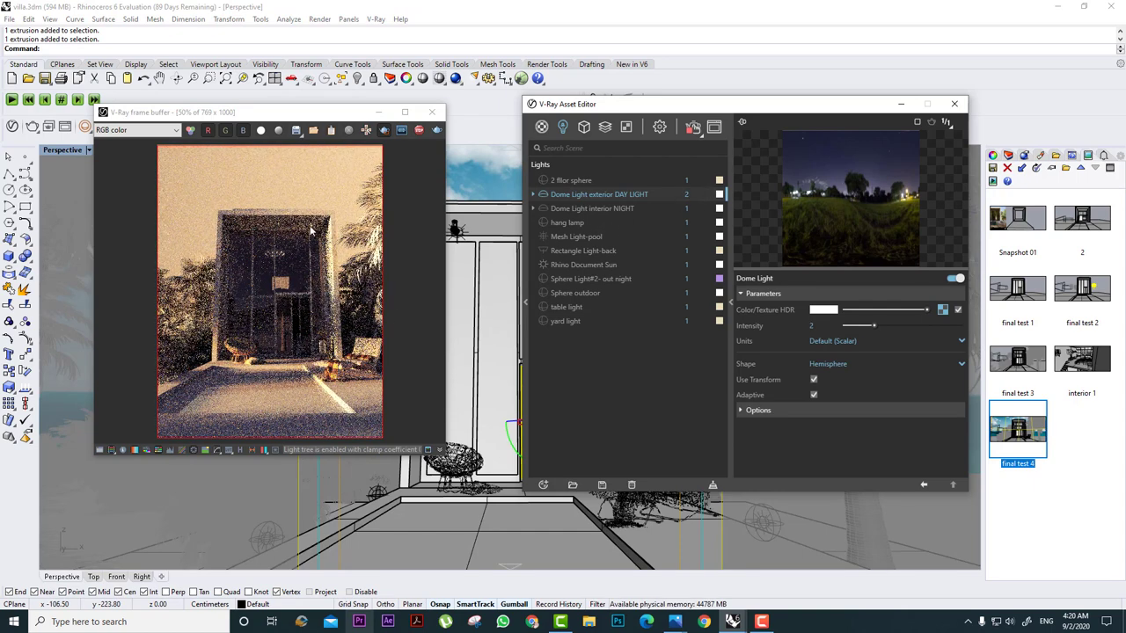
# Set the intensity of Dome Light exterior DAY LIGHT to 4 and check the front paving in the render.
pyautogui.doubleClick(688, 195)
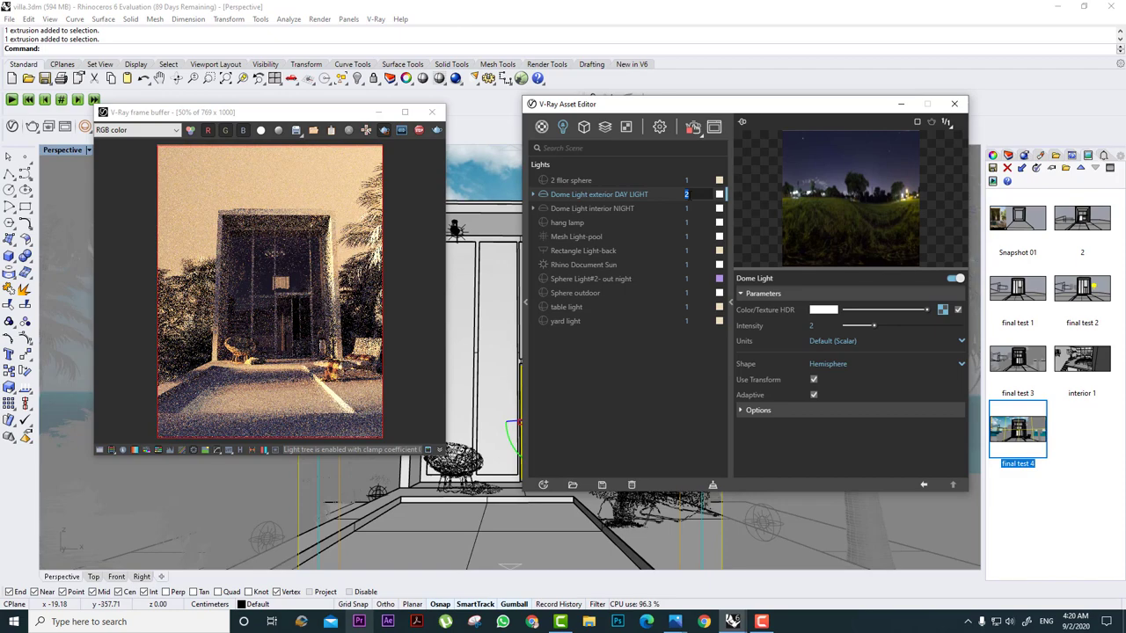
pyautogui.write('4')
pyautogui.press('Return')
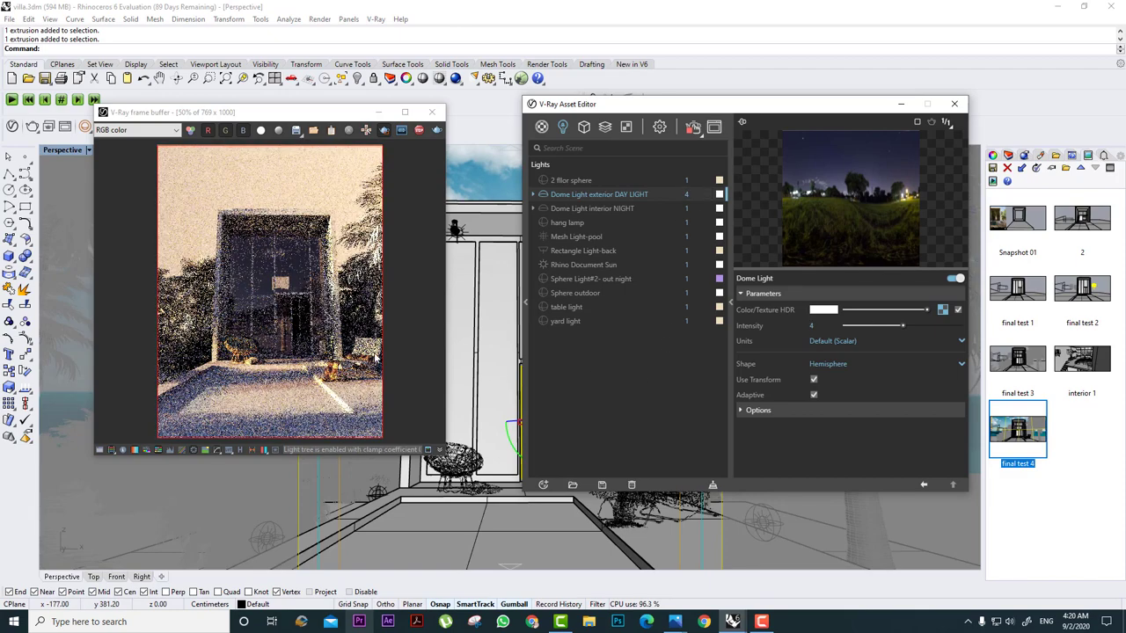
pyautogui.scroll(2, 352, 334)
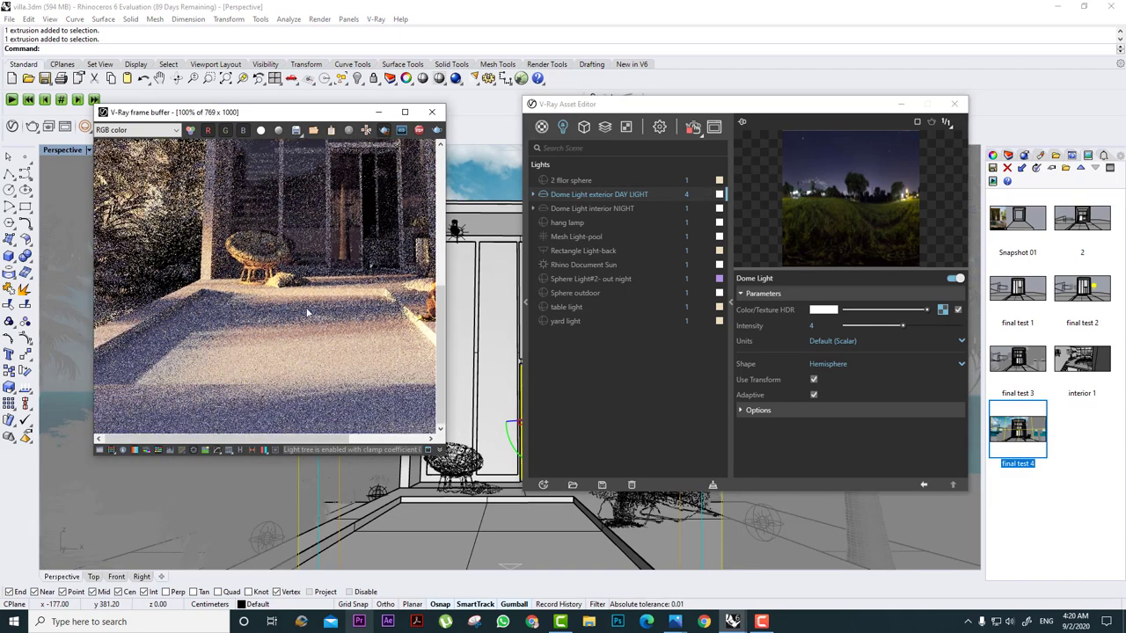
pyautogui.scroll(-2, 268, 302)
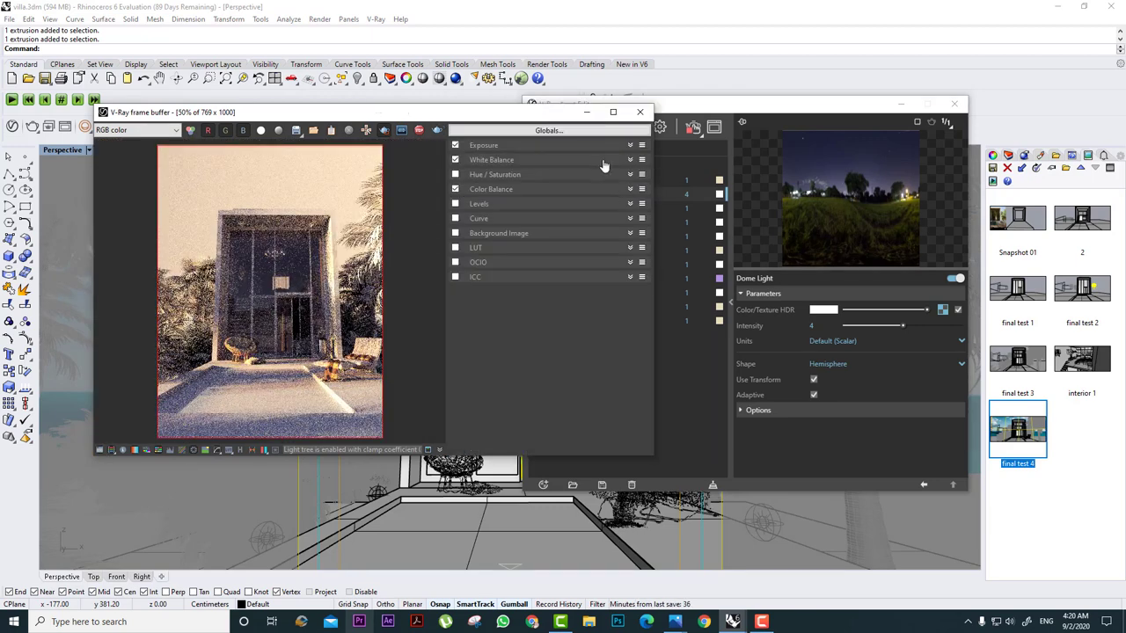
# Load the global color correction file DAY.vccglb from the Desktop into the frame buffer.
pyautogui.click(497, 130)
pyautogui.click(503, 158)
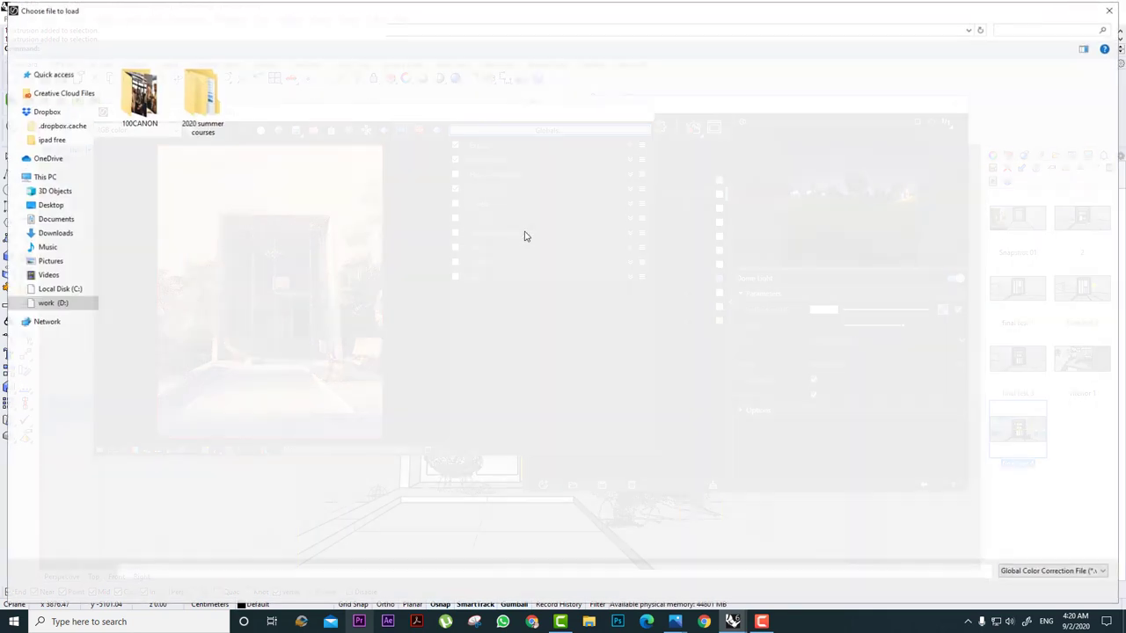
pyautogui.click(48, 204)
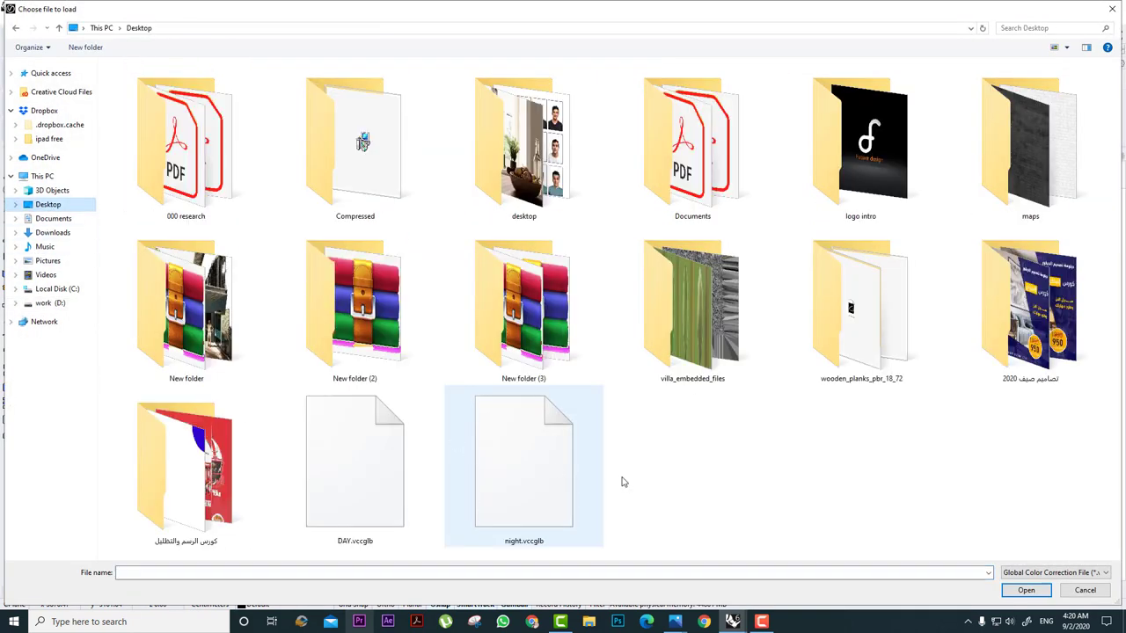
pyautogui.doubleClick(391, 495)
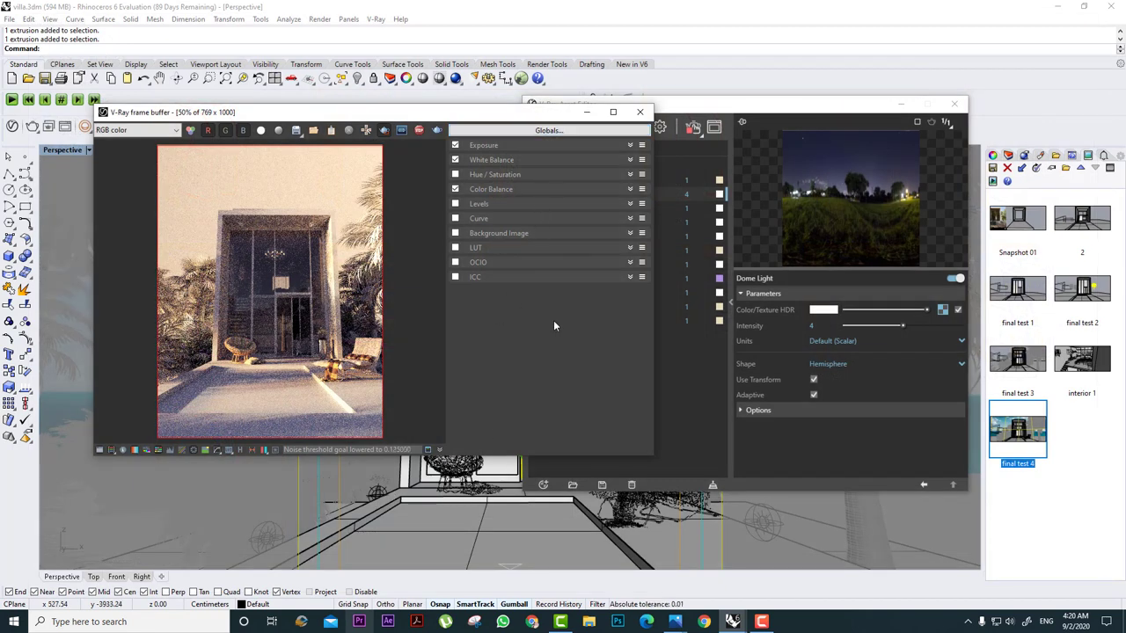
# Review the Color Balance, White Balance and Exposure corrections of the render, and close the corrections.
pyautogui.click(494, 190)
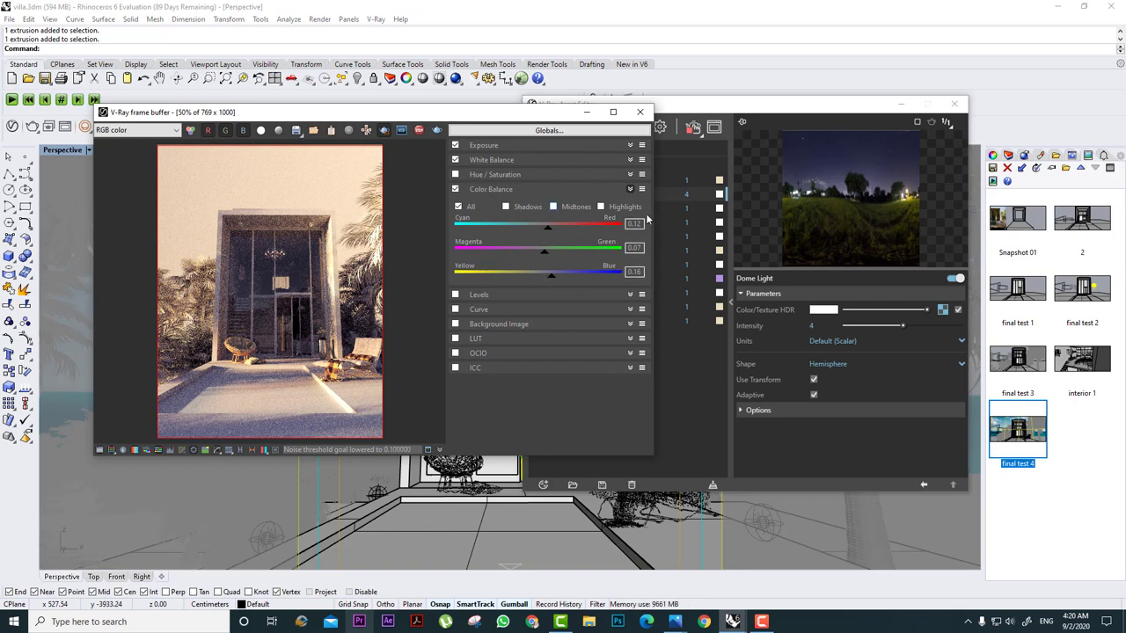
pyautogui.click(492, 159)
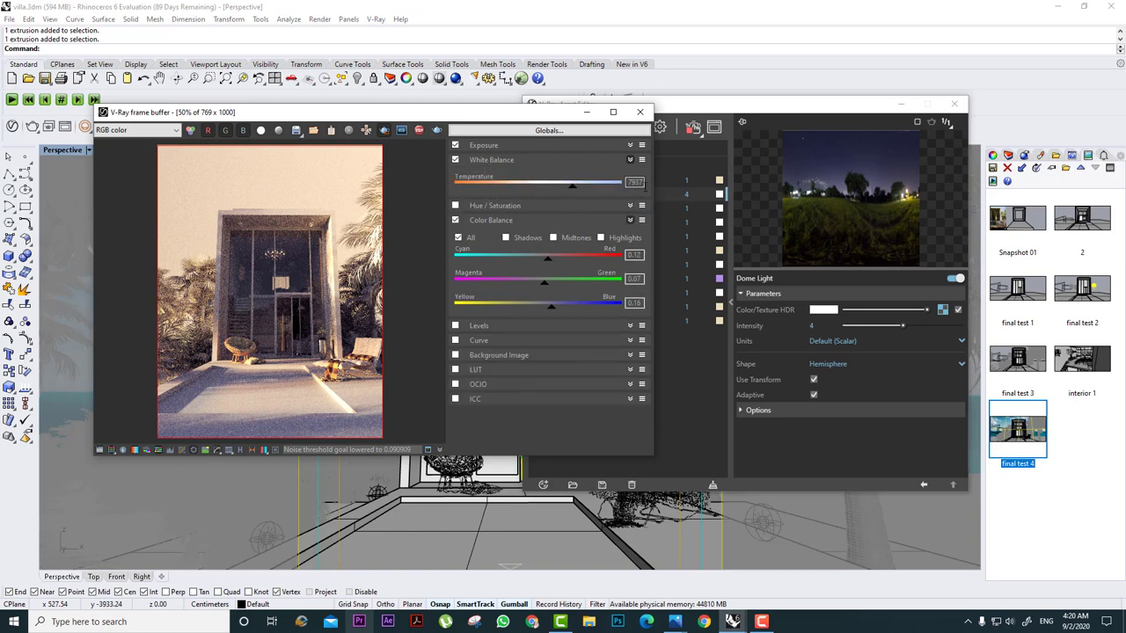
pyautogui.click(488, 146)
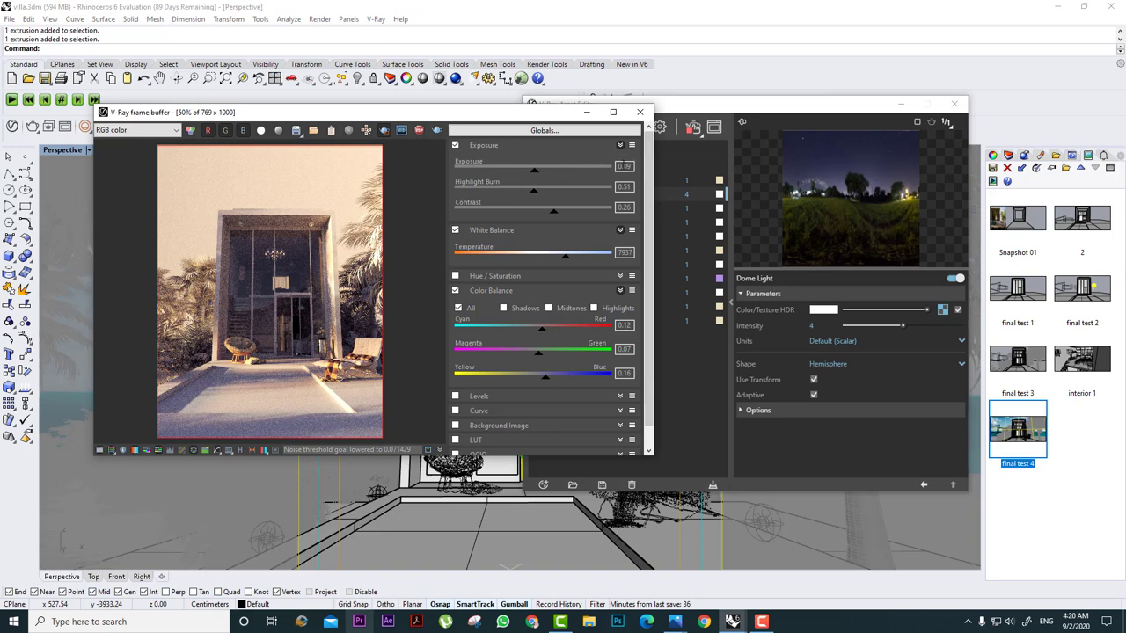
pyautogui.scroll(1, 624, 166)
pyautogui.click(99, 450)
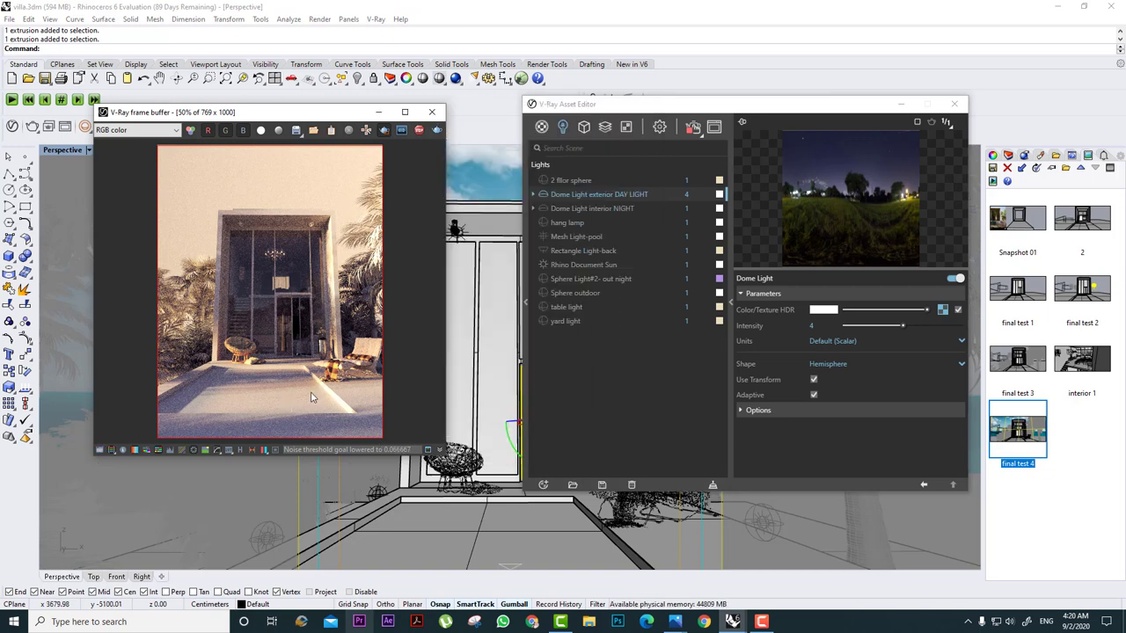
# Compare the render with Rhino Document Sun off and on, examining the entrance and paving up close.
pyautogui.click(543, 265)
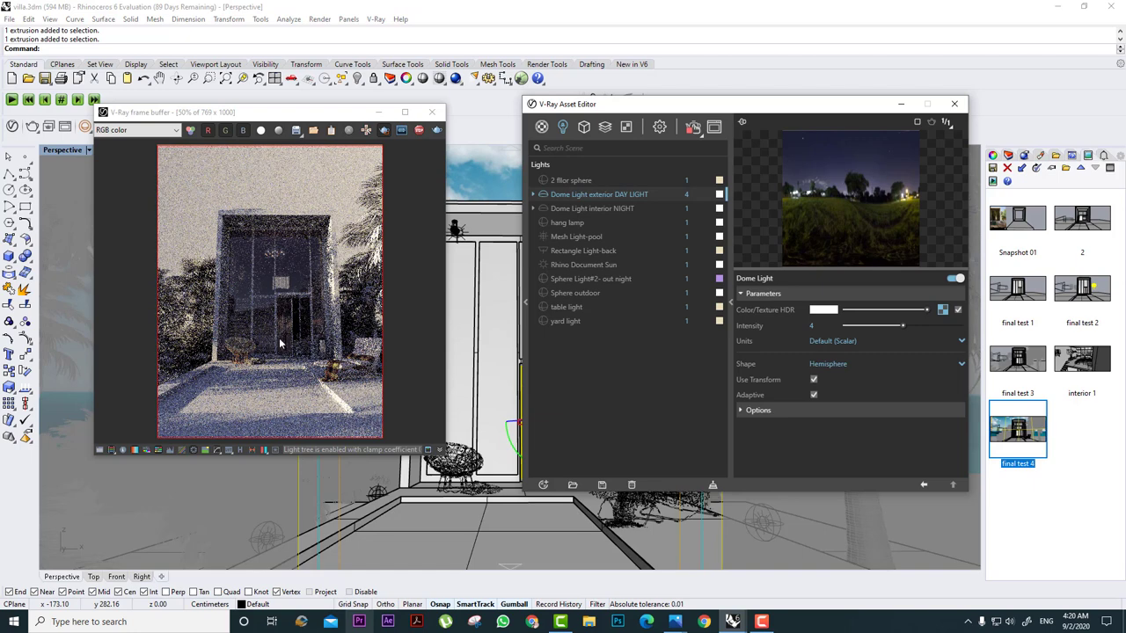
pyautogui.scroll(1, 251, 398)
pyautogui.moveTo(271, 318); pyautogui.dragTo(261, 276, button='middle')
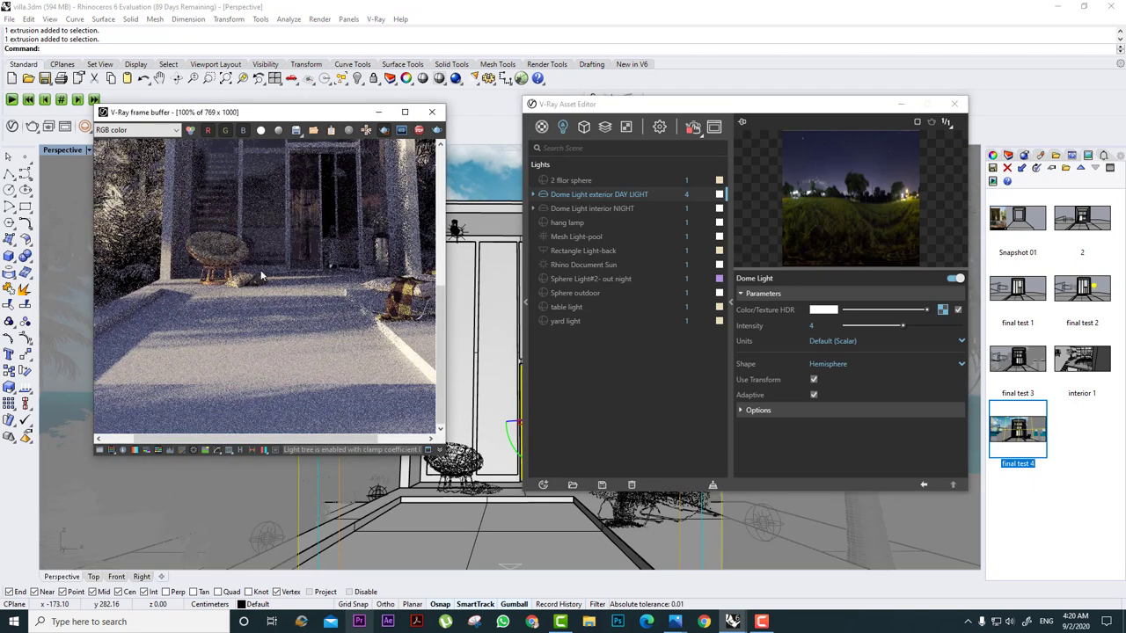
pyautogui.scroll(-2, 261, 275)
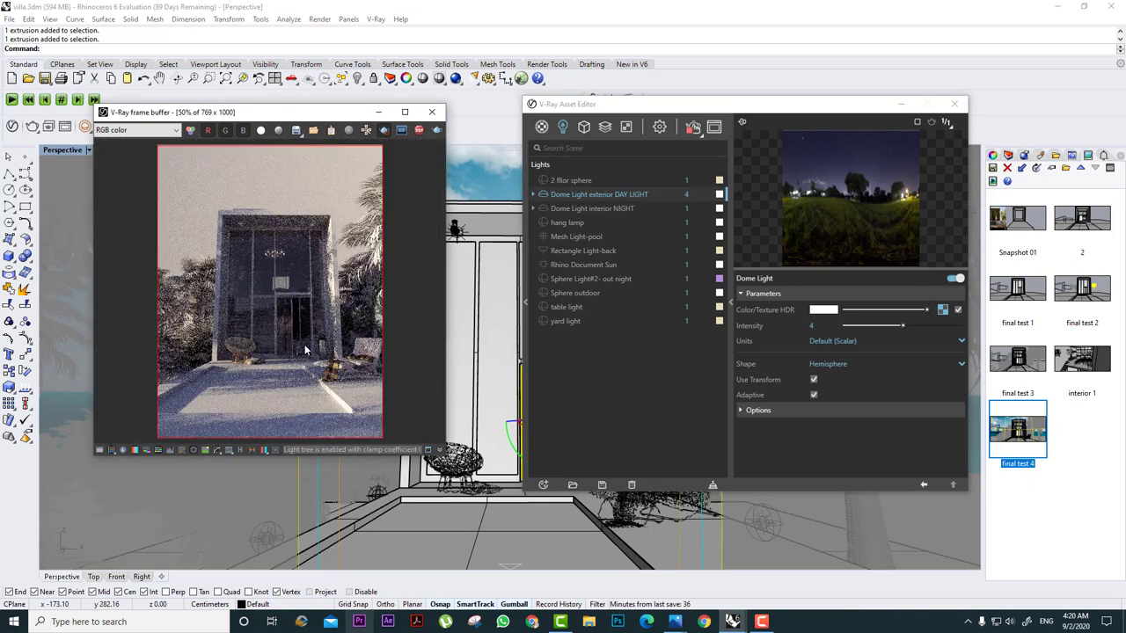
pyautogui.click(542, 264)
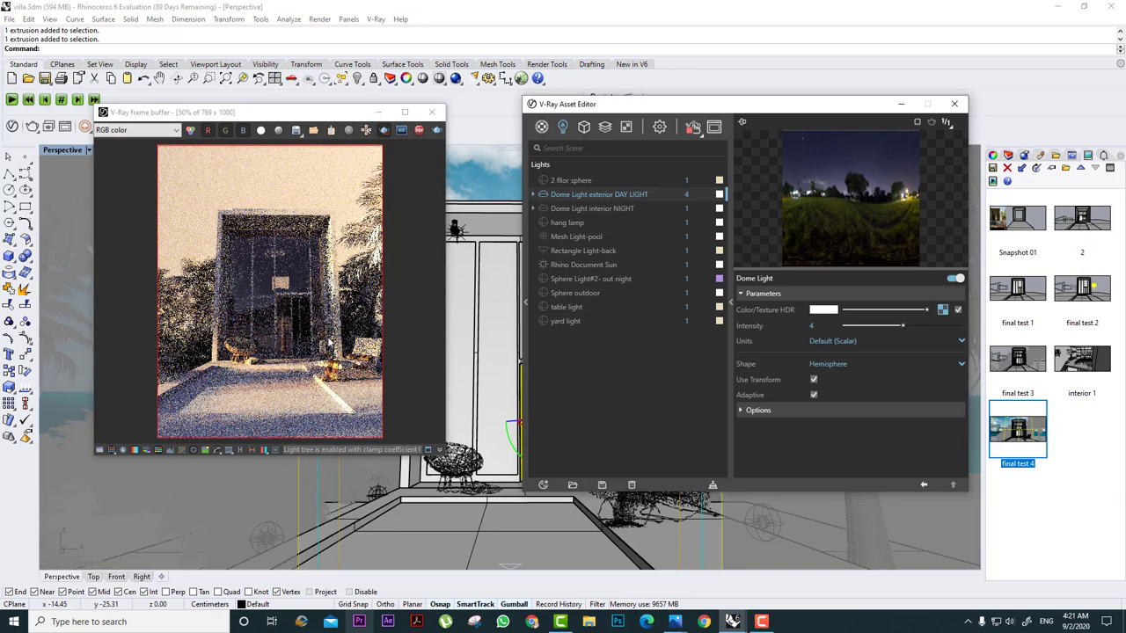
# Set the intensity of Rhino Document Sun to 0.5.
pyautogui.click(573, 264)
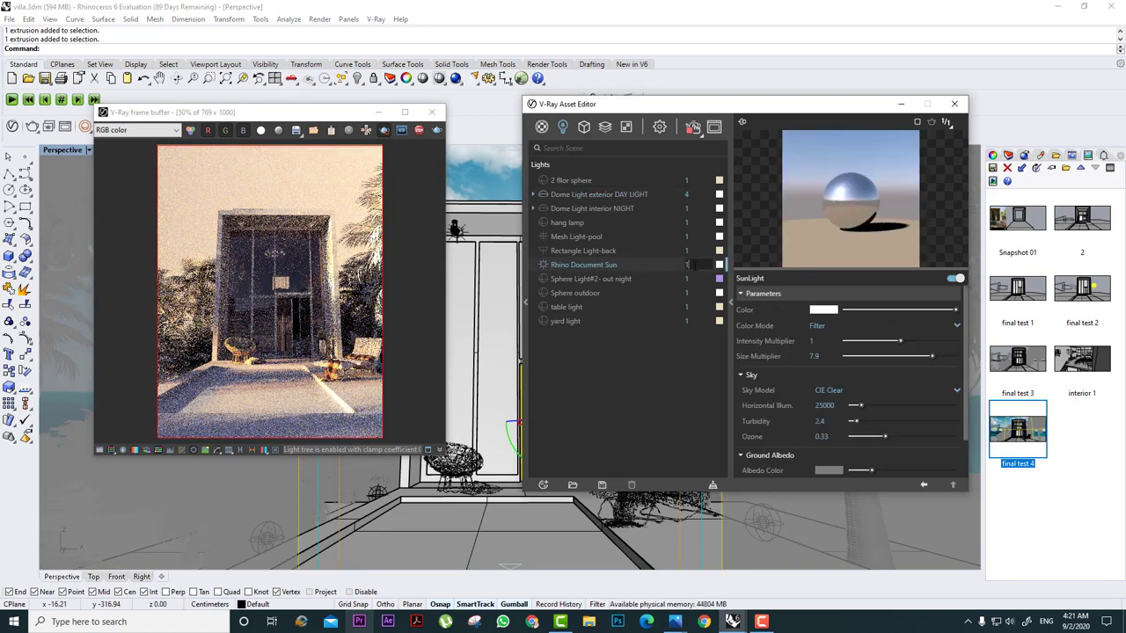
pyautogui.write('0.5')
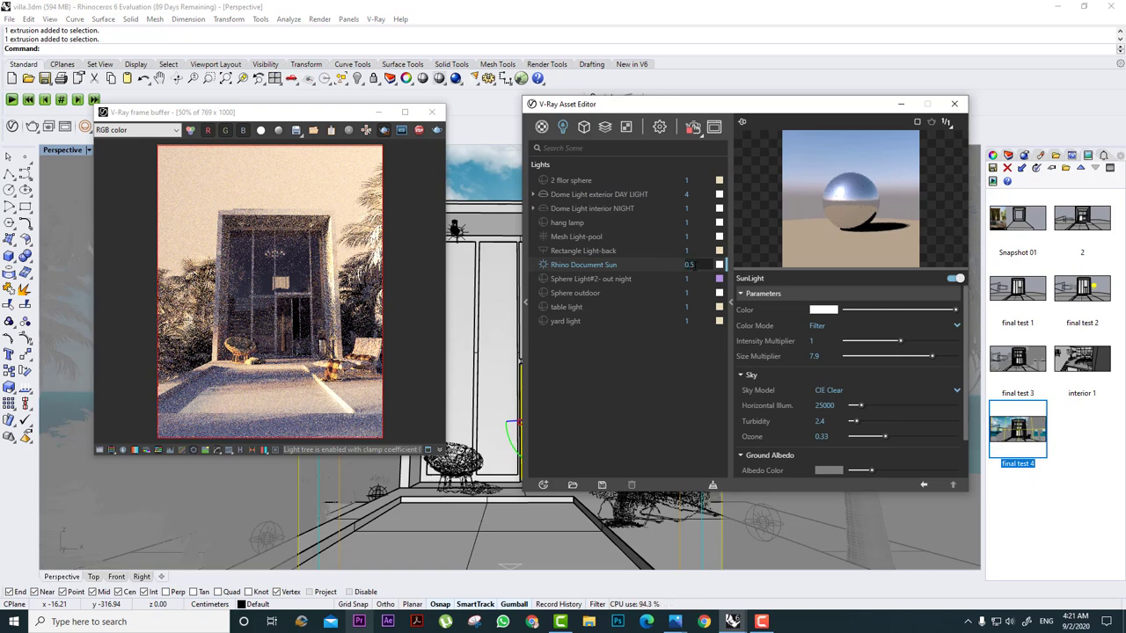
pyautogui.press('Return')
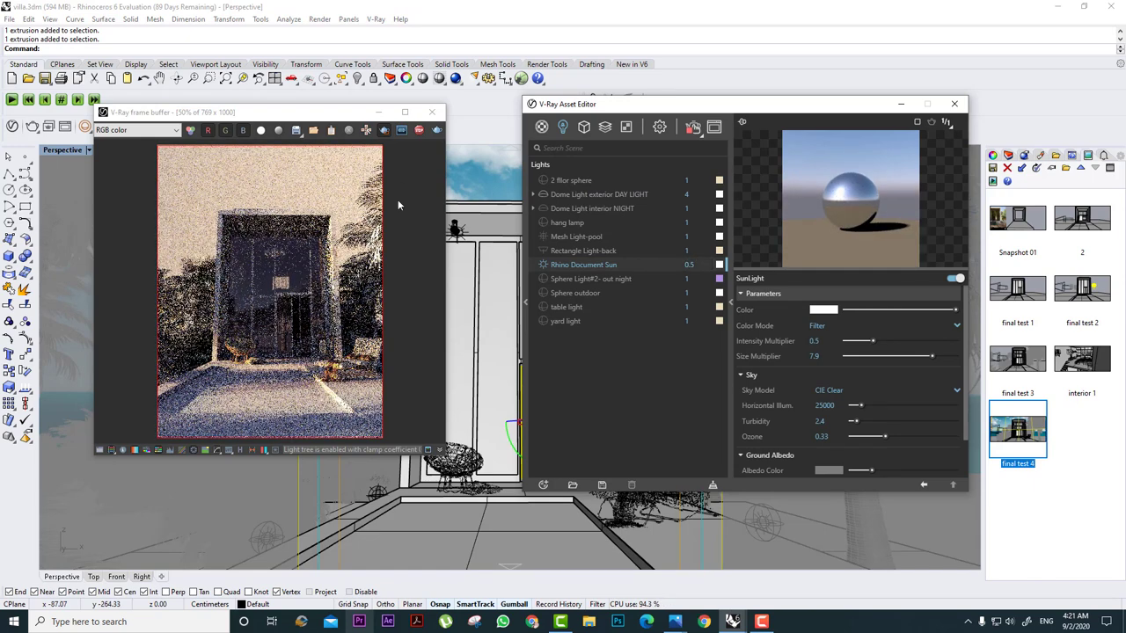
# Set the Rhino Document Sun intensity to 0.1.
pyautogui.doubleClick(699, 263)
pyautogui.write('0.0')
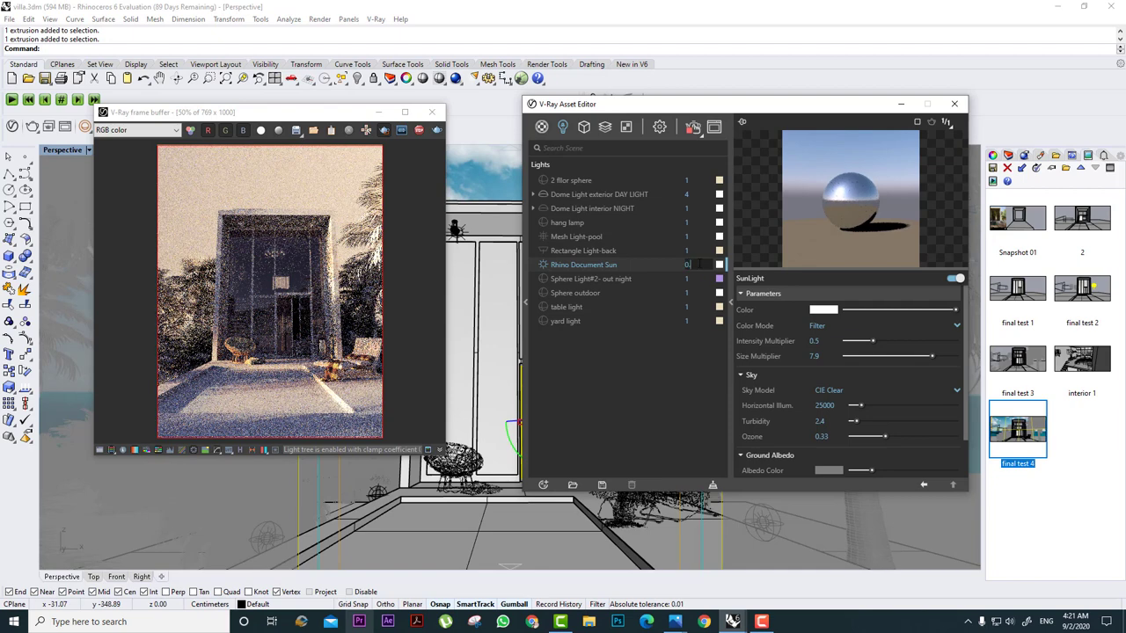
pyautogui.write('.1')
pyautogui.press('Return')
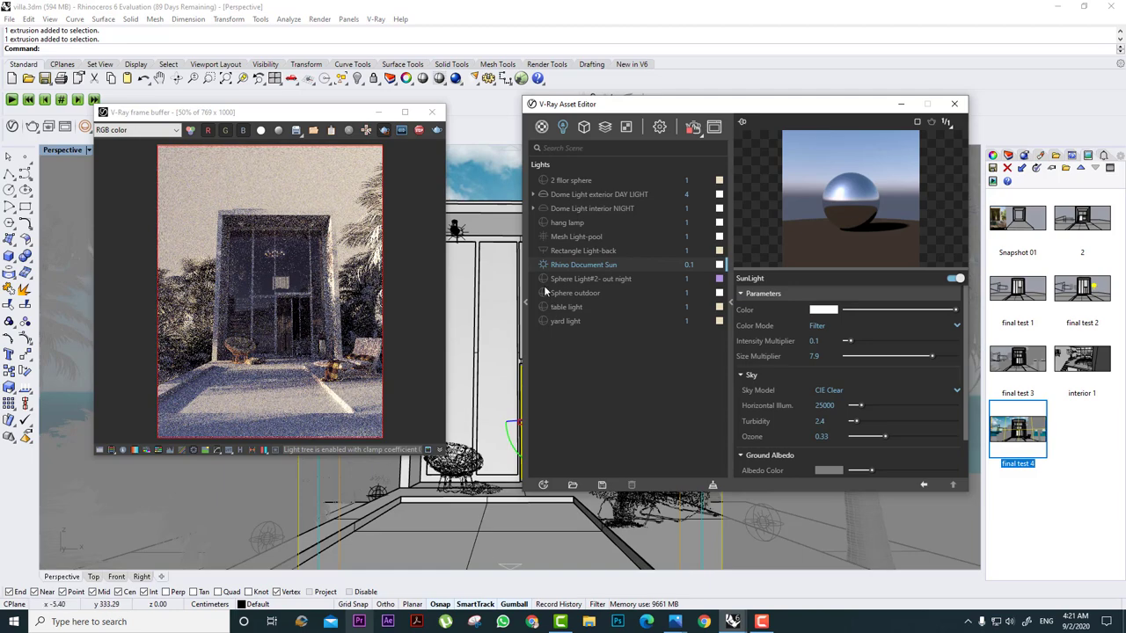
# Limit rendering to a region over the palms beside the facade and compare it with Rhino Document Sun off and on.
pyautogui.click(542, 266)
pyautogui.click(542, 267)
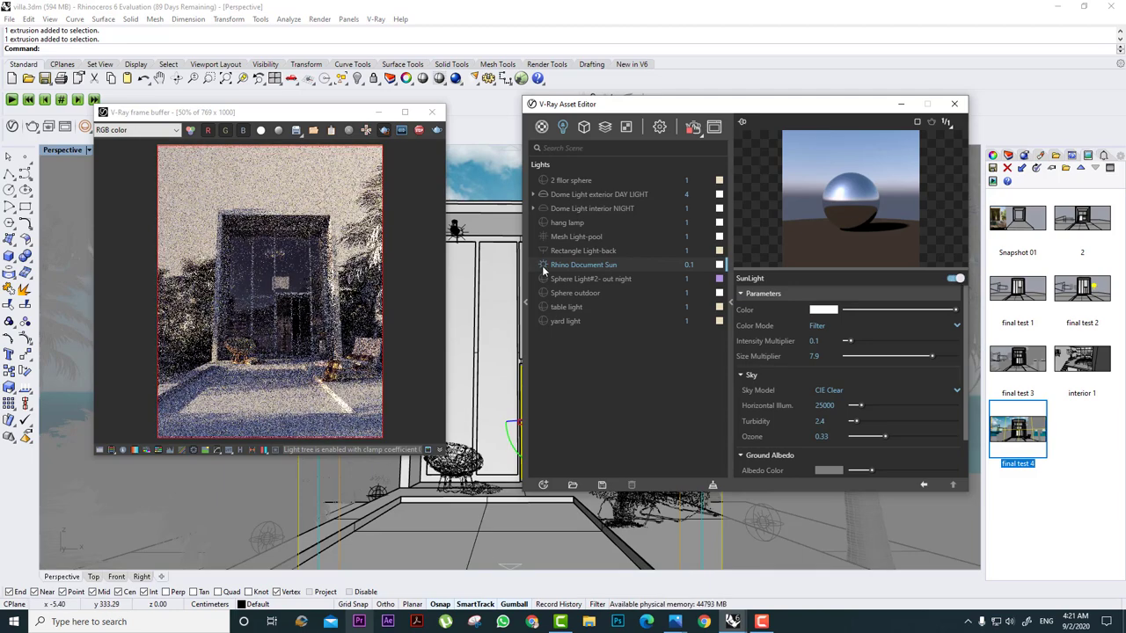
pyautogui.moveTo(212, 224); pyautogui.dragTo(135, 363)
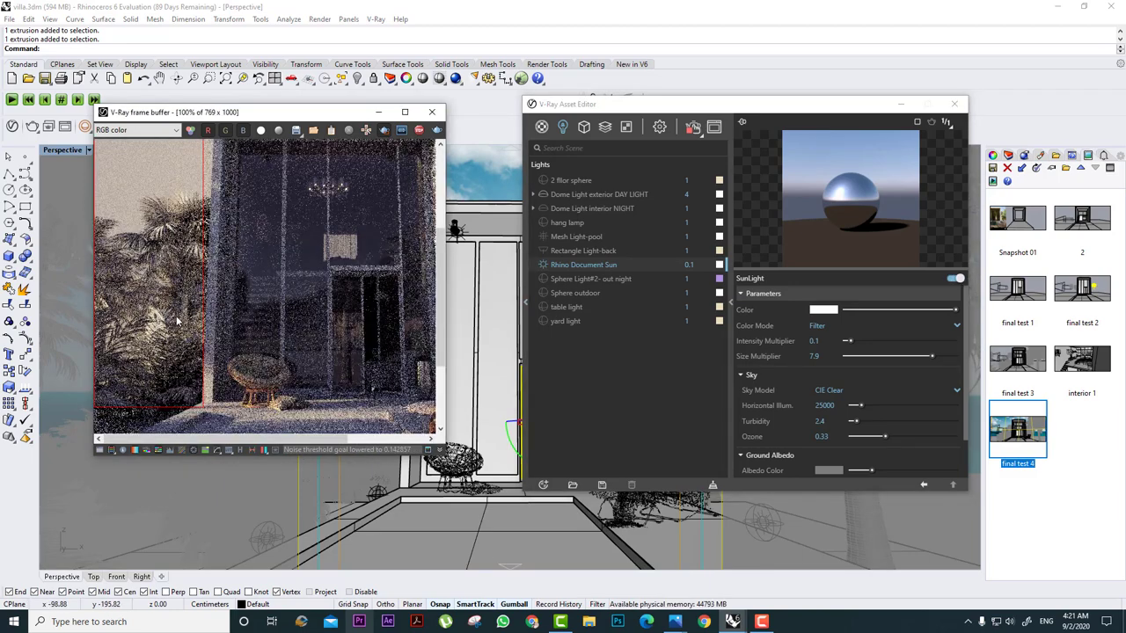
pyautogui.scroll(2, 134, 362)
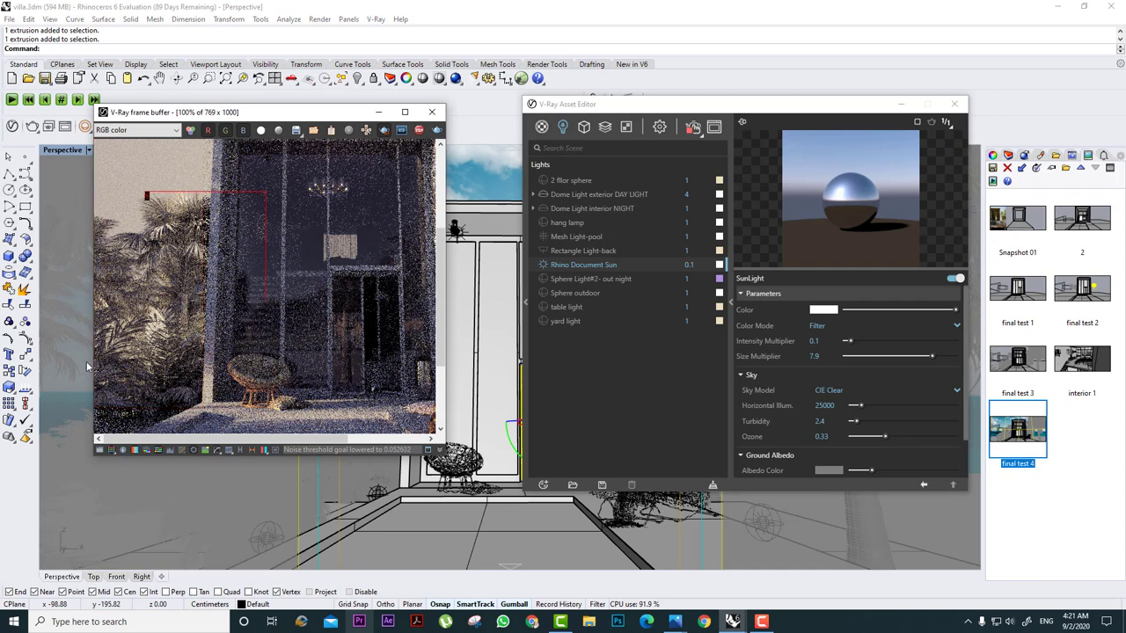
pyautogui.click(543, 267)
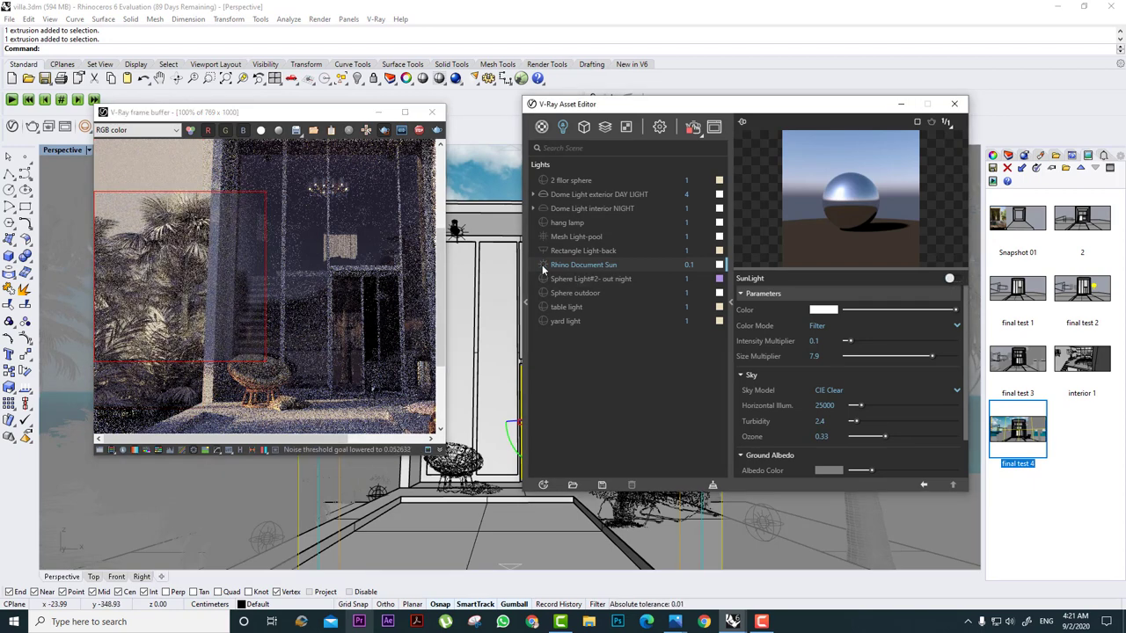
pyautogui.click(542, 266)
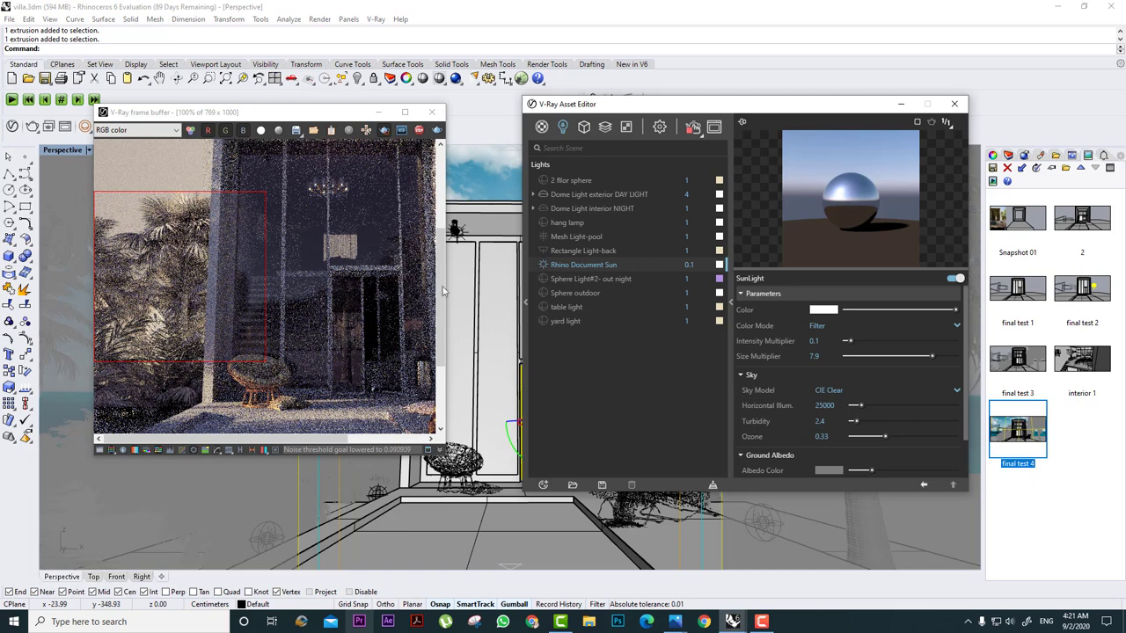
# Render regions around the wicker chair and the front paving, and turn off Rhino Document Sun to check its effect.
pyautogui.moveTo(296, 322); pyautogui.dragTo(162, 449)
pyautogui.moveTo(343, 402); pyautogui.dragTo(339, 272, button='middle')
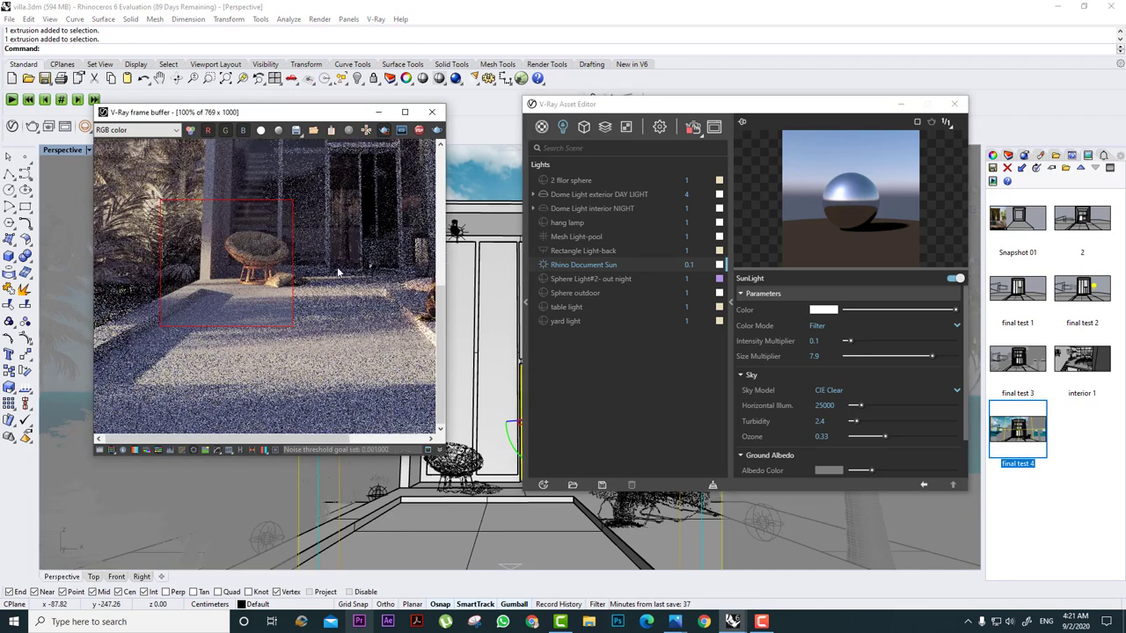
pyautogui.moveTo(353, 273); pyautogui.dragTo(180, 414)
pyautogui.click(543, 266)
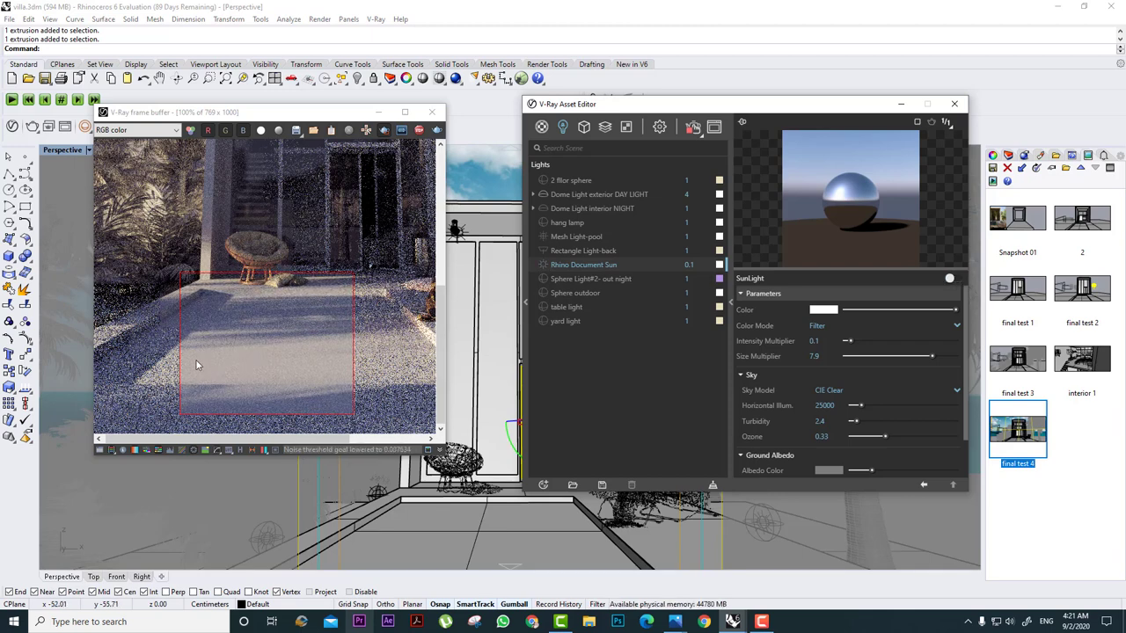
pyautogui.scroll(-2, 281, 251)
pyautogui.scroll(1, 285, 305)
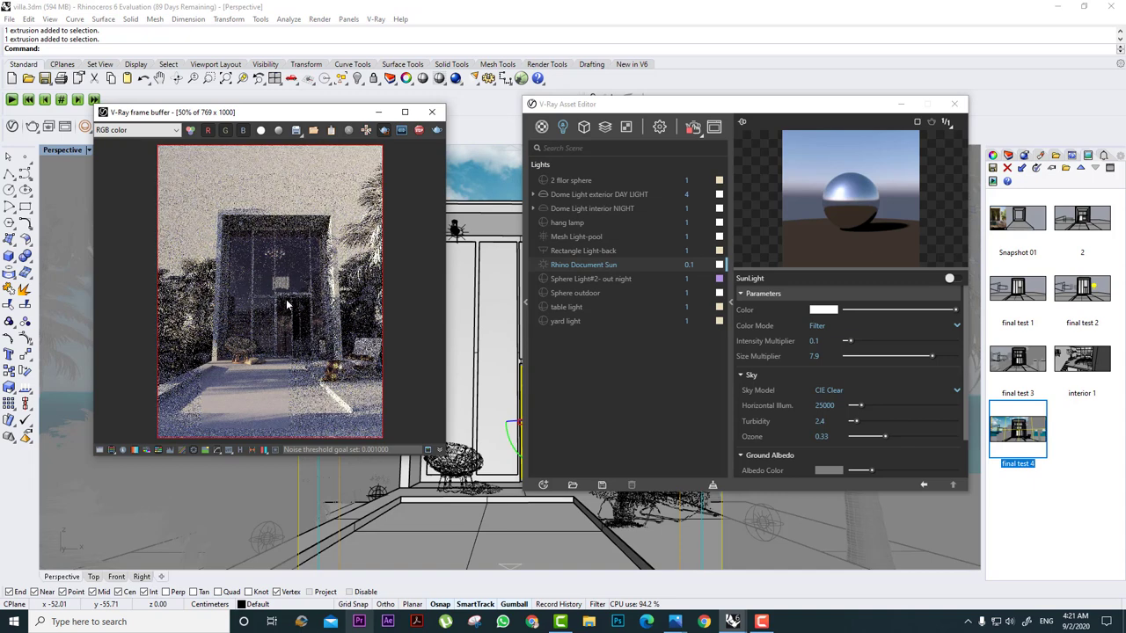
# Turn on the hang lamp light, set its intensity to 100, and render regions over the glazed facade.
pyautogui.click(637, 193)
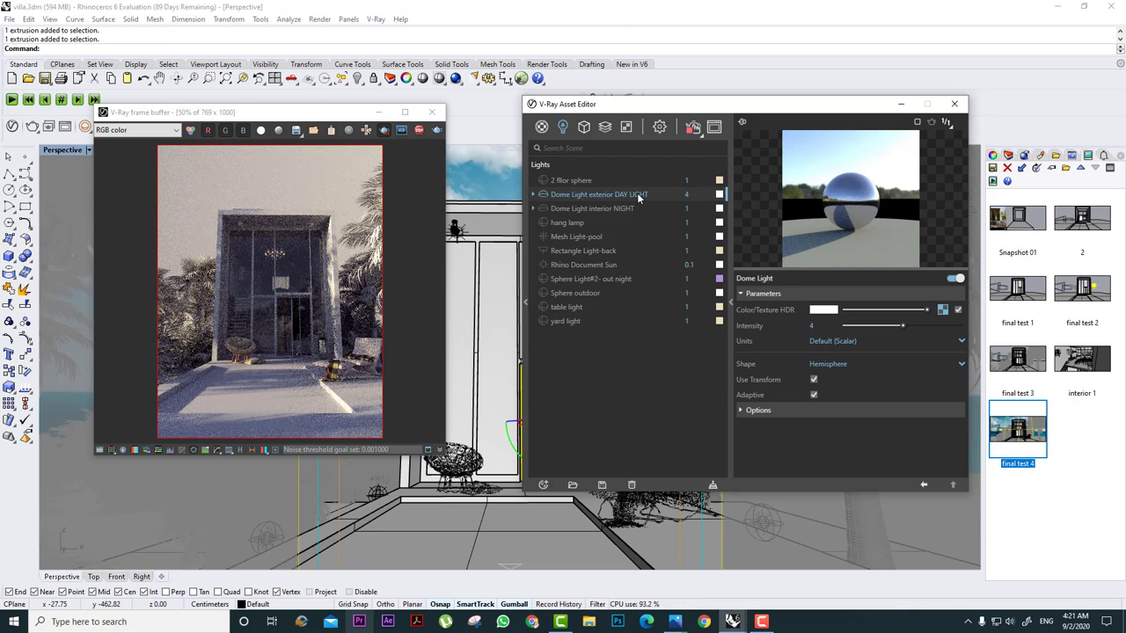
pyautogui.click(250, 327)
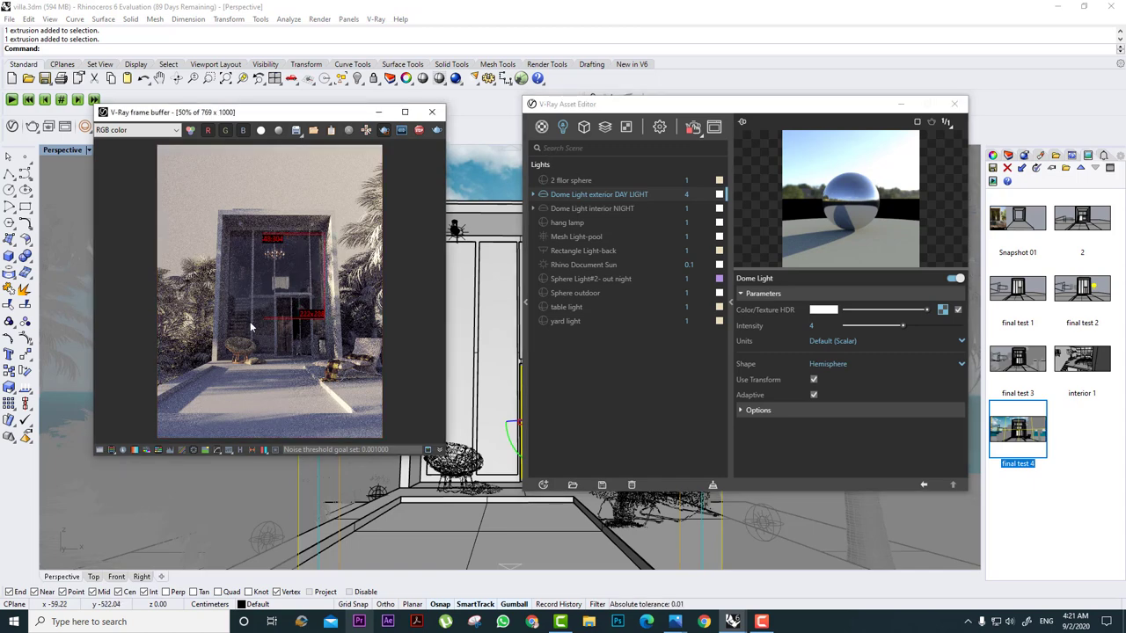
pyautogui.click(596, 223)
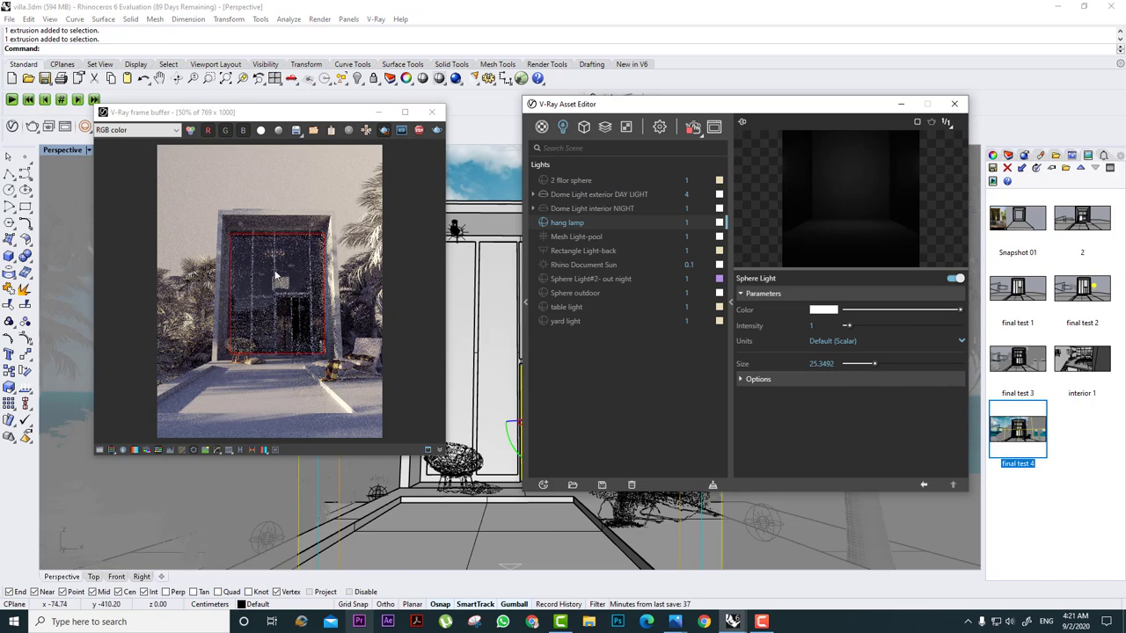
pyautogui.scroll(1, 275, 271)
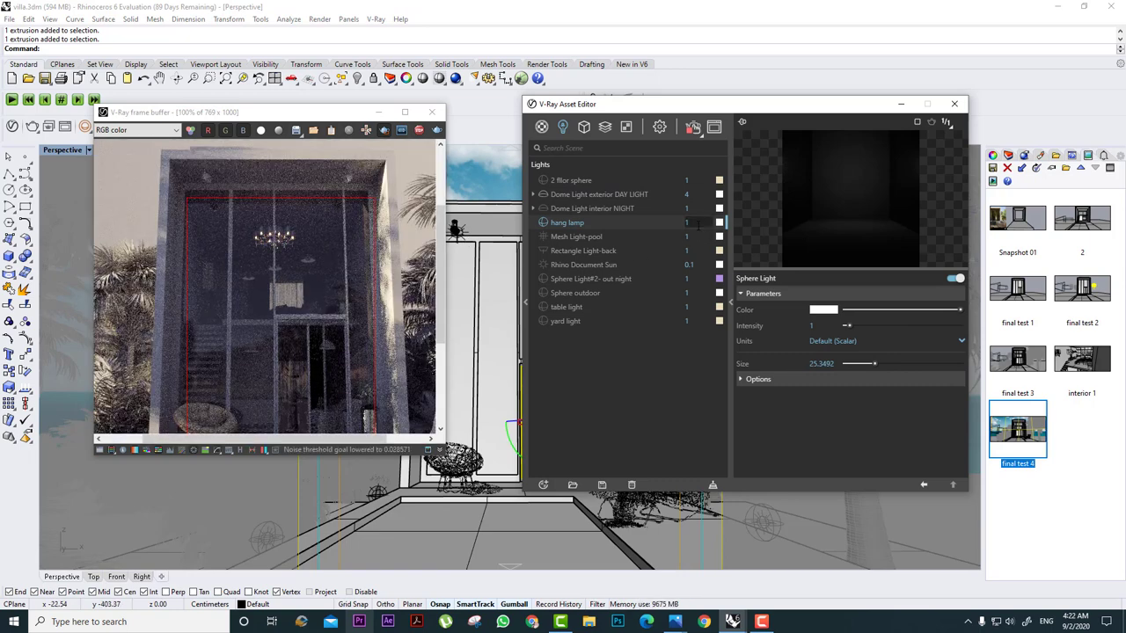
pyautogui.doubleClick(691, 223)
pyautogui.write('100')
pyautogui.press('Return')
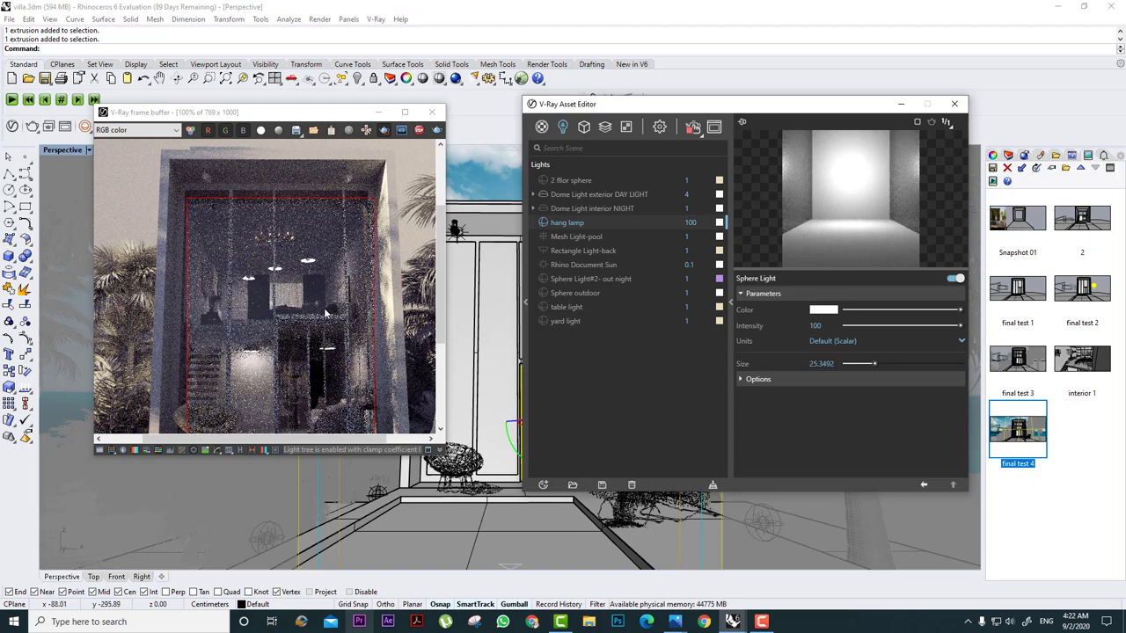
pyautogui.moveTo(327, 311); pyautogui.dragTo(334, 254, button='middle')
pyautogui.moveTo(356, 173); pyautogui.dragTo(200, 354)
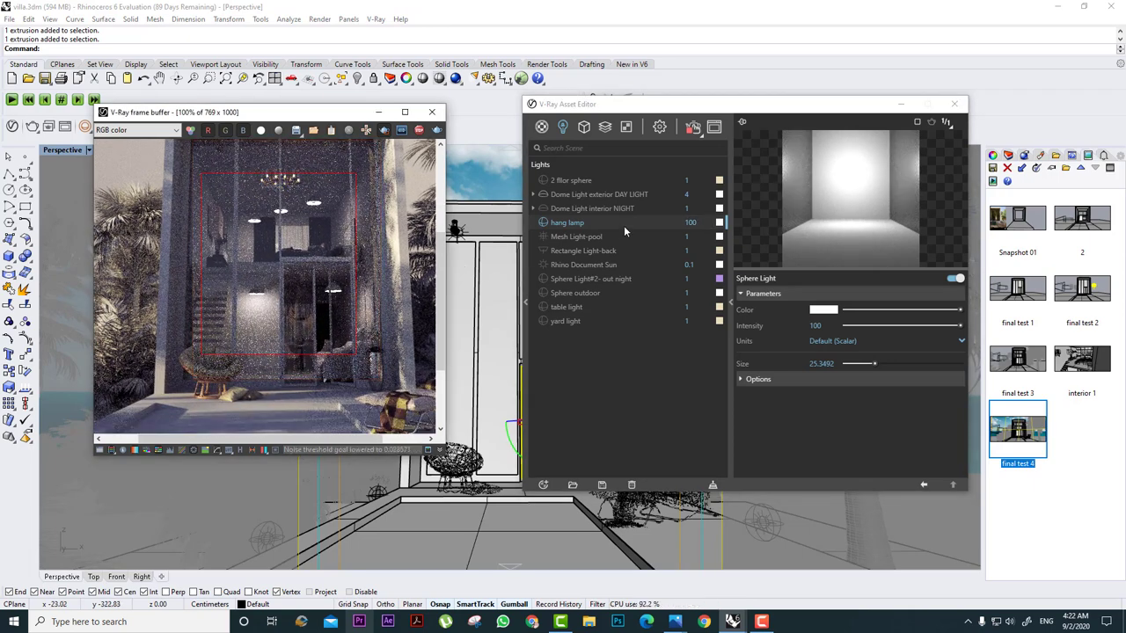
# Set the hang lamp intensity to 50 and render a small region around the lower-floor lamp.
pyautogui.doubleClick(691, 223)
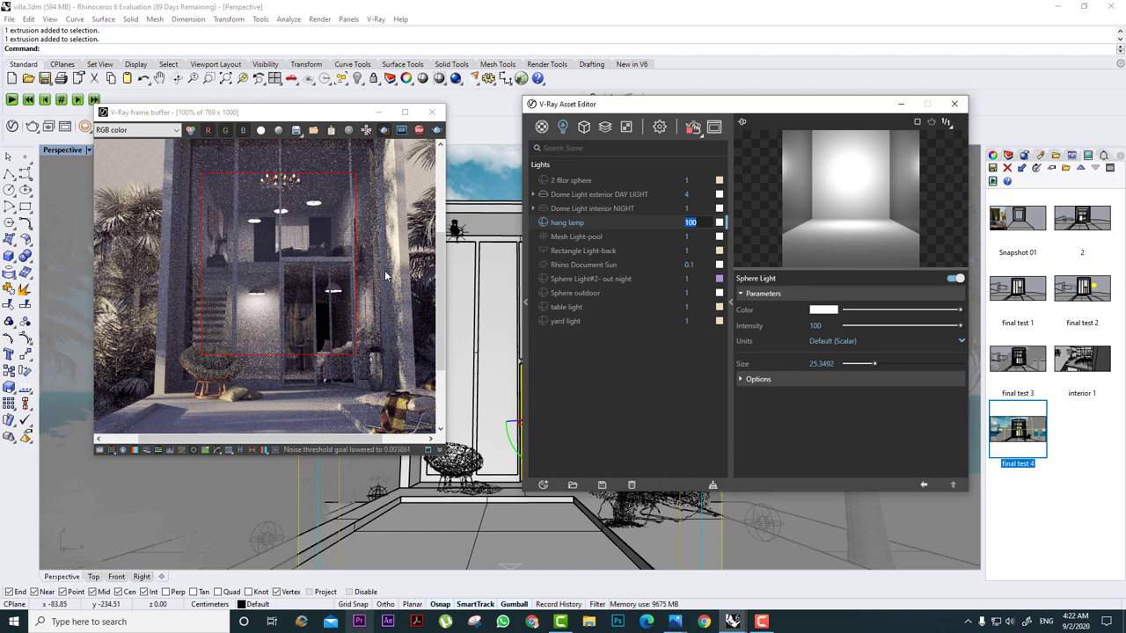
pyautogui.write('50')
pyautogui.press('Return')
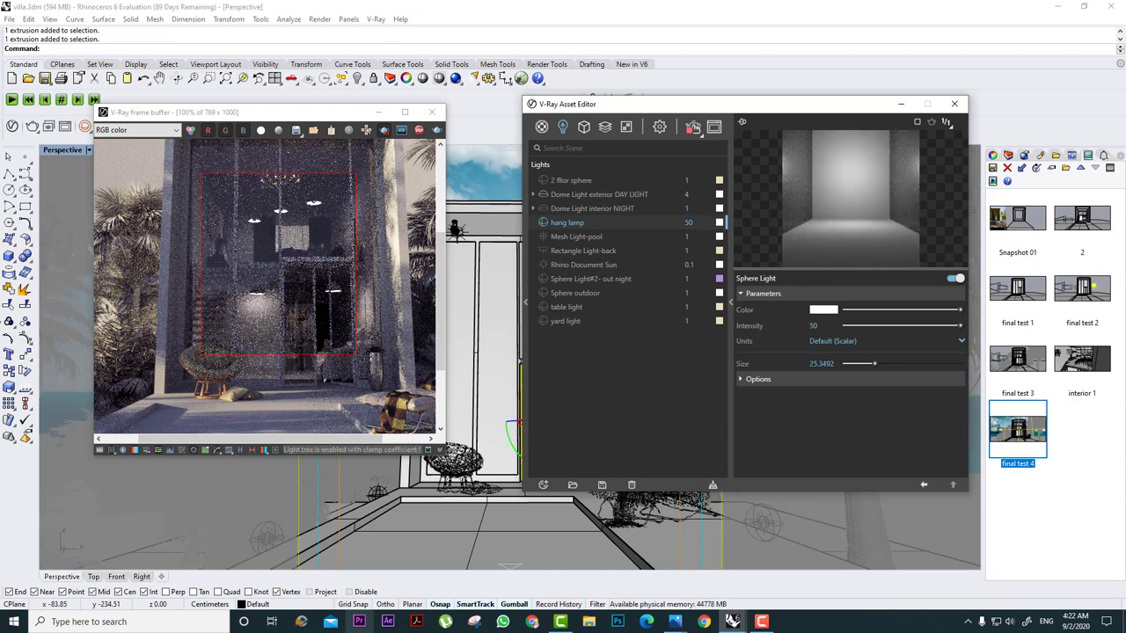
pyautogui.moveTo(283, 276); pyautogui.dragTo(237, 340)
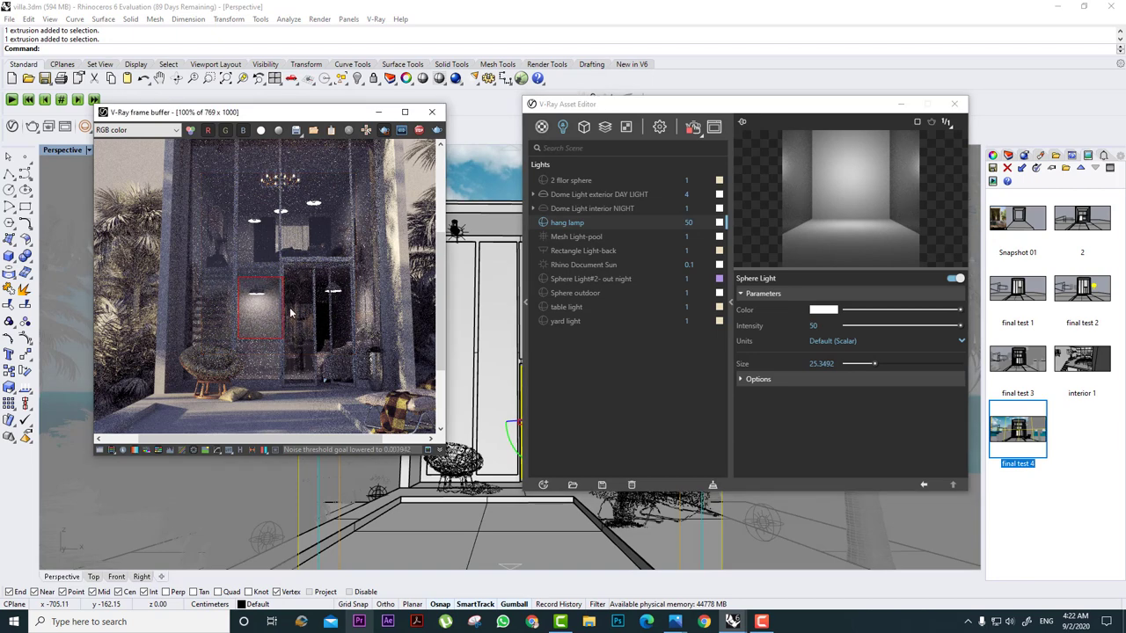
# Set the hang lamp intensity to 20.
pyautogui.doubleClick(690, 222)
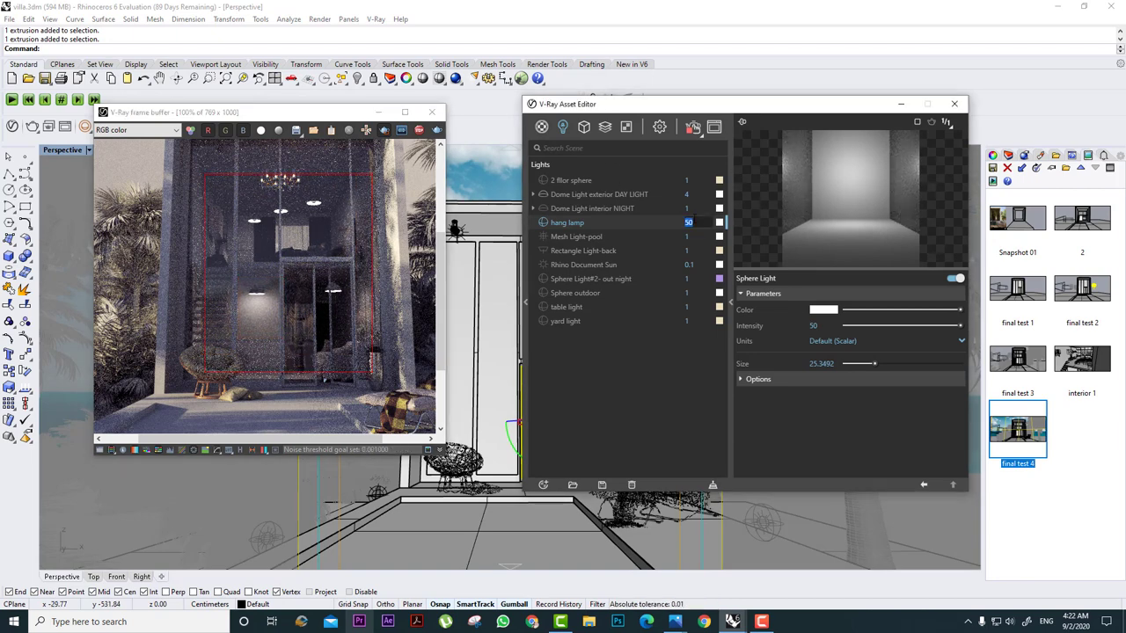
pyautogui.write('20')
pyautogui.press('Return')
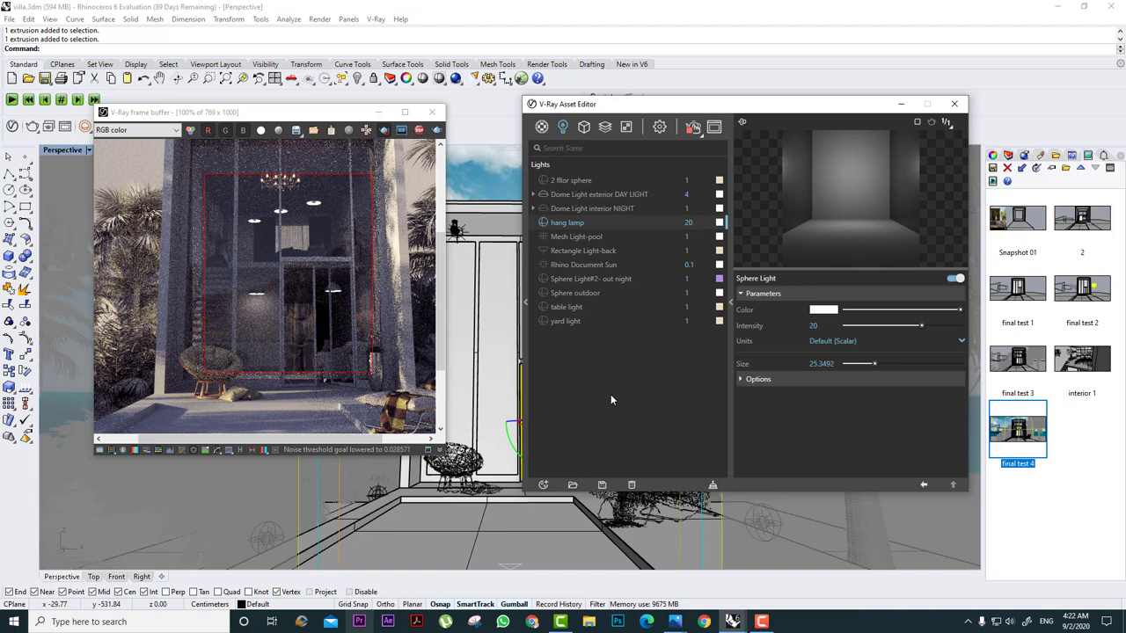
# Turn on Rectangle Light-back and render a region across the upper floor to inspect the light strip.
pyautogui.click(568, 251)
pyautogui.click(541, 252)
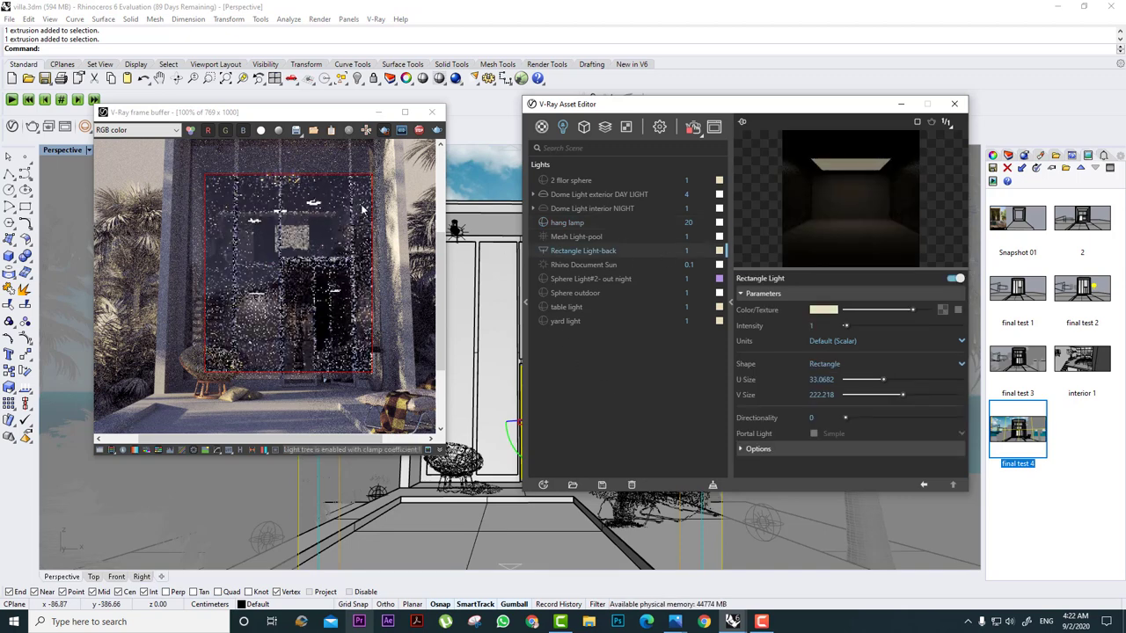
pyautogui.moveTo(361, 202); pyautogui.dragTo(235, 225)
pyautogui.scroll(1, 263, 210)
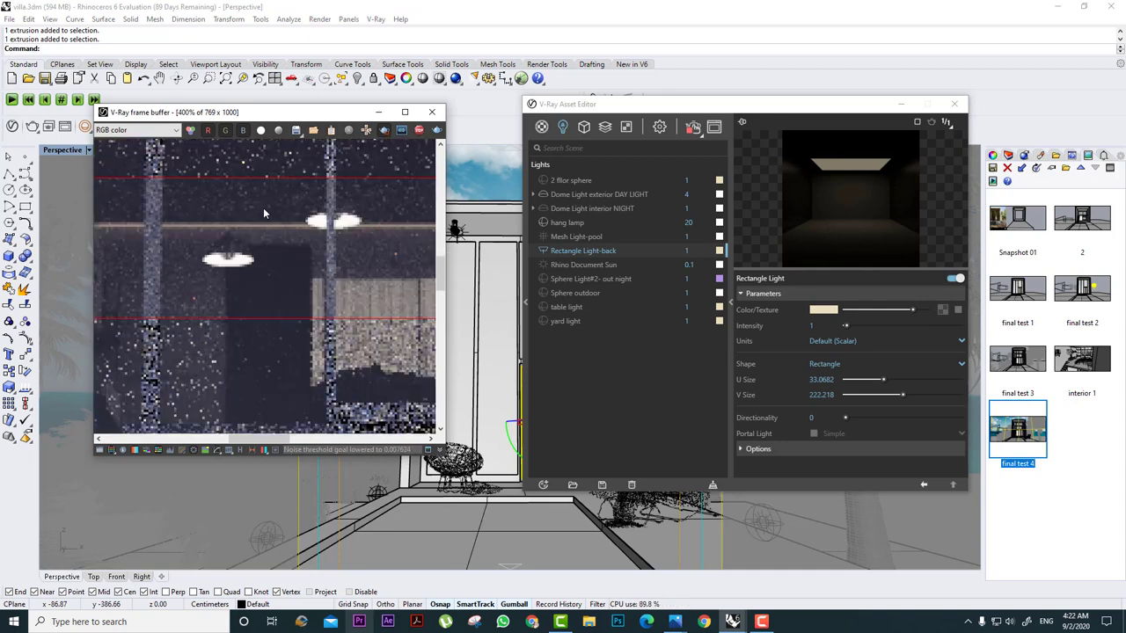
pyautogui.scroll(-1, 281, 228)
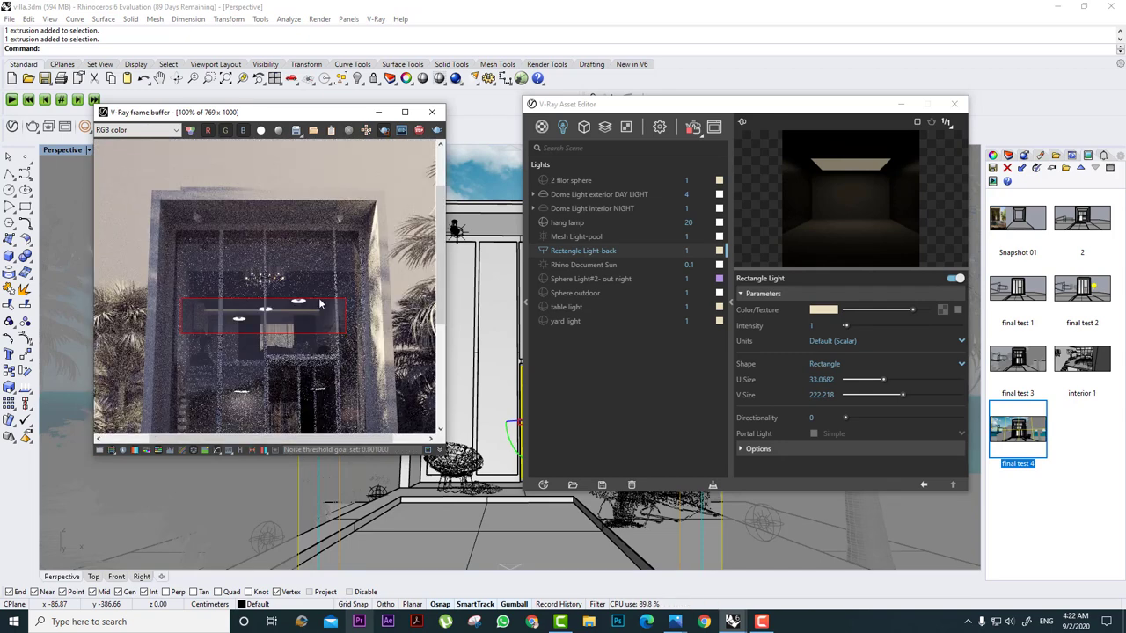
# Set the Rectangle Light-back intensity to 5.
pyautogui.click(691, 251)
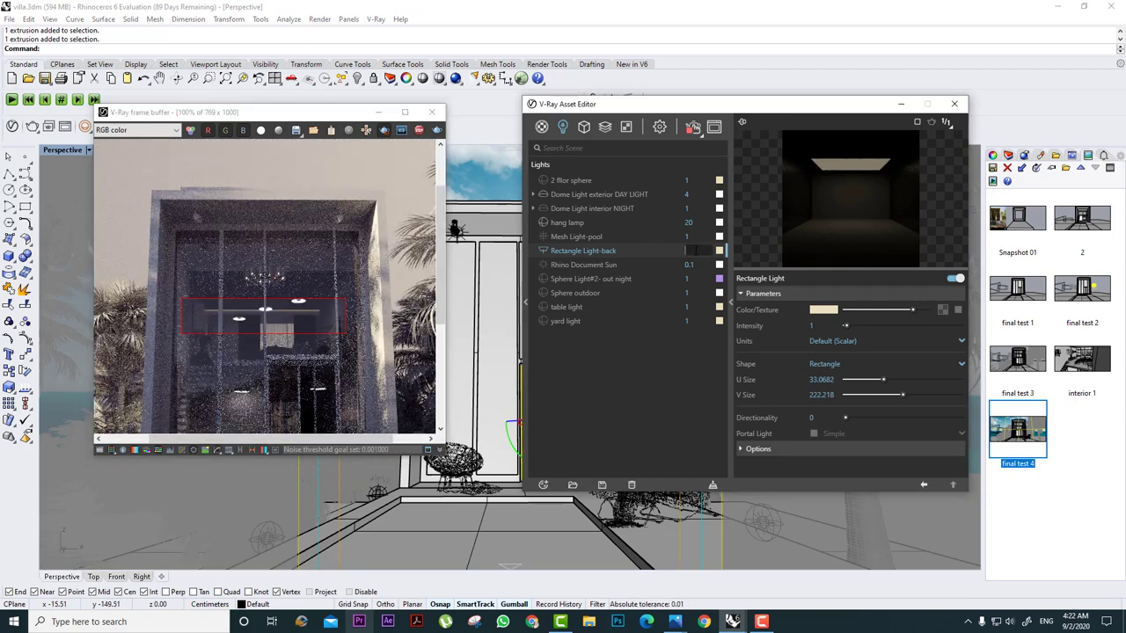
pyautogui.write('5')
pyautogui.press('Return')
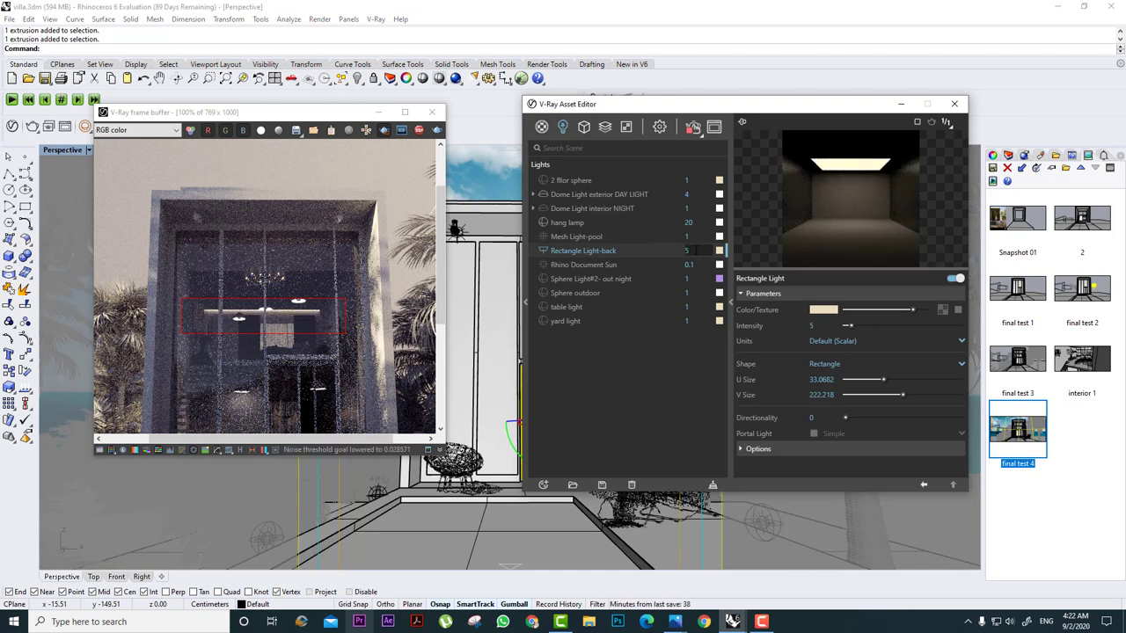
# Set the Rectangle Light-back intensity to 10 and render regions over the facade and the entrance door.
pyautogui.doubleClick(693, 251)
pyautogui.write('10')
pyautogui.press('Return')
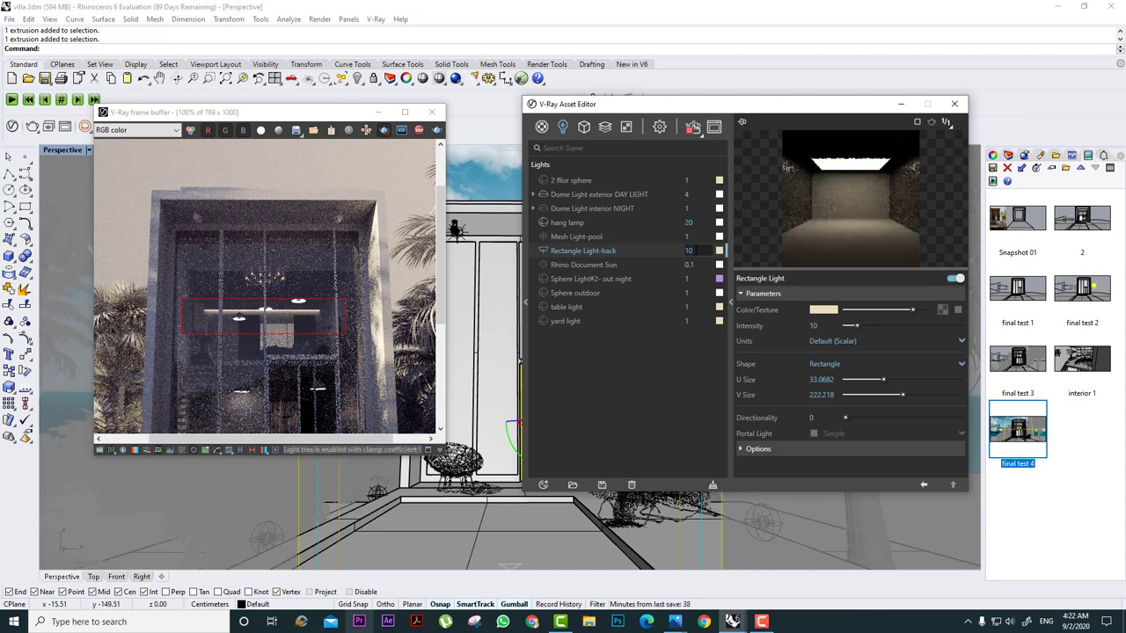
pyautogui.moveTo(397, 201); pyautogui.dragTo(170, 422)
pyautogui.moveTo(316, 294); pyautogui.dragTo(339, 222, button='middle')
pyautogui.moveTo(378, 213); pyautogui.dragTo(259, 353)
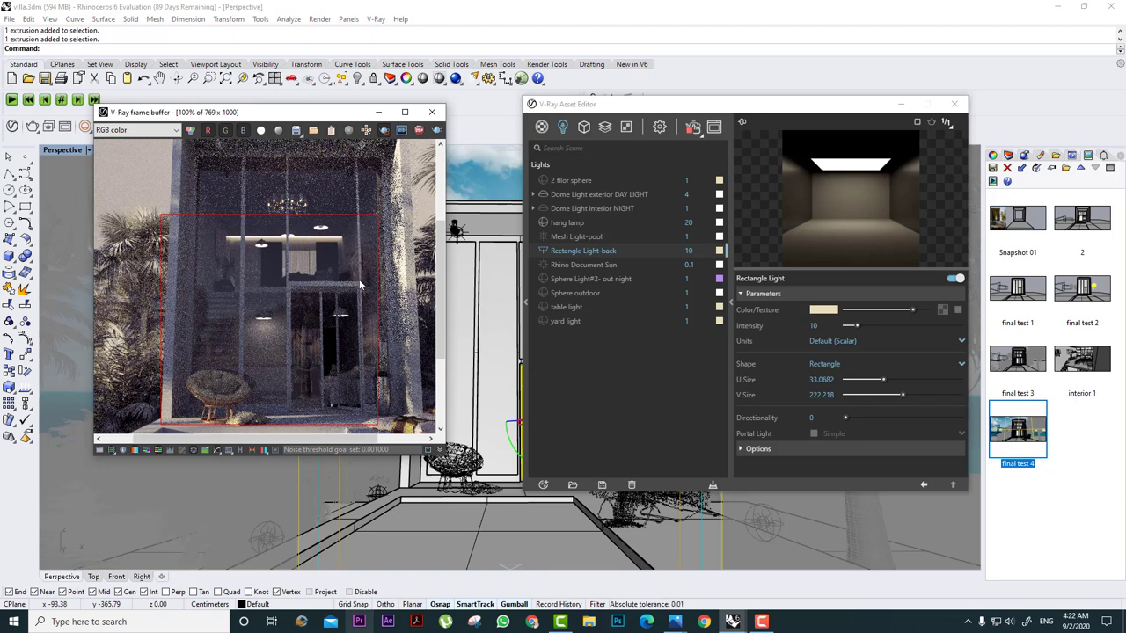
pyautogui.moveTo(375, 269); pyautogui.dragTo(279, 392)
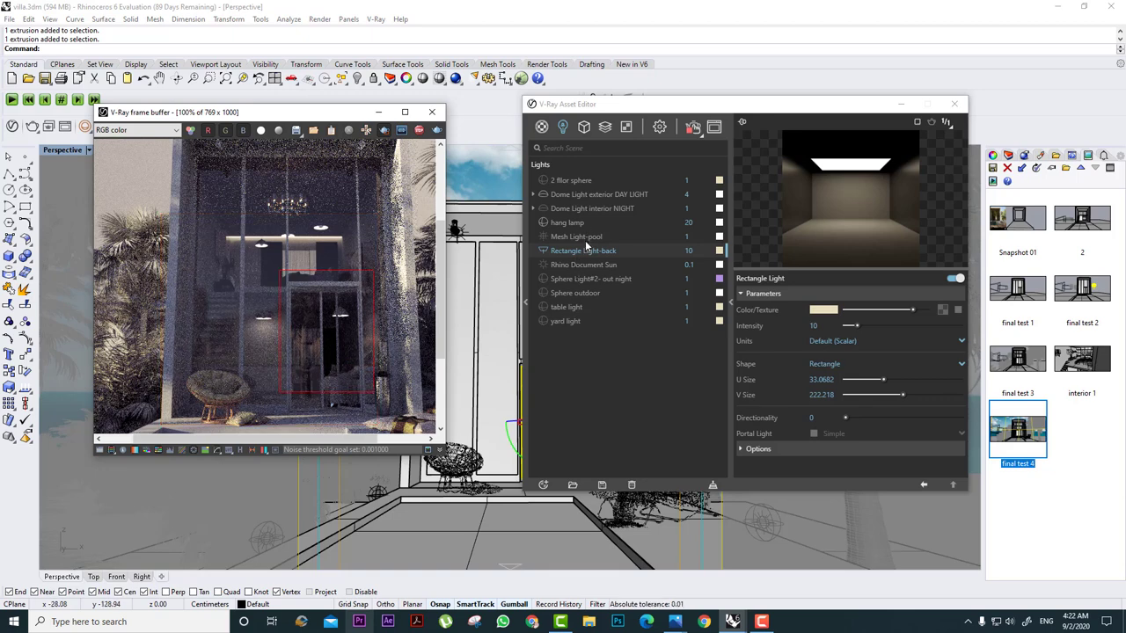
# Turn on Rhino Document Sun and the table light, with the render region covering the glazed facade.
pyautogui.click(589, 265)
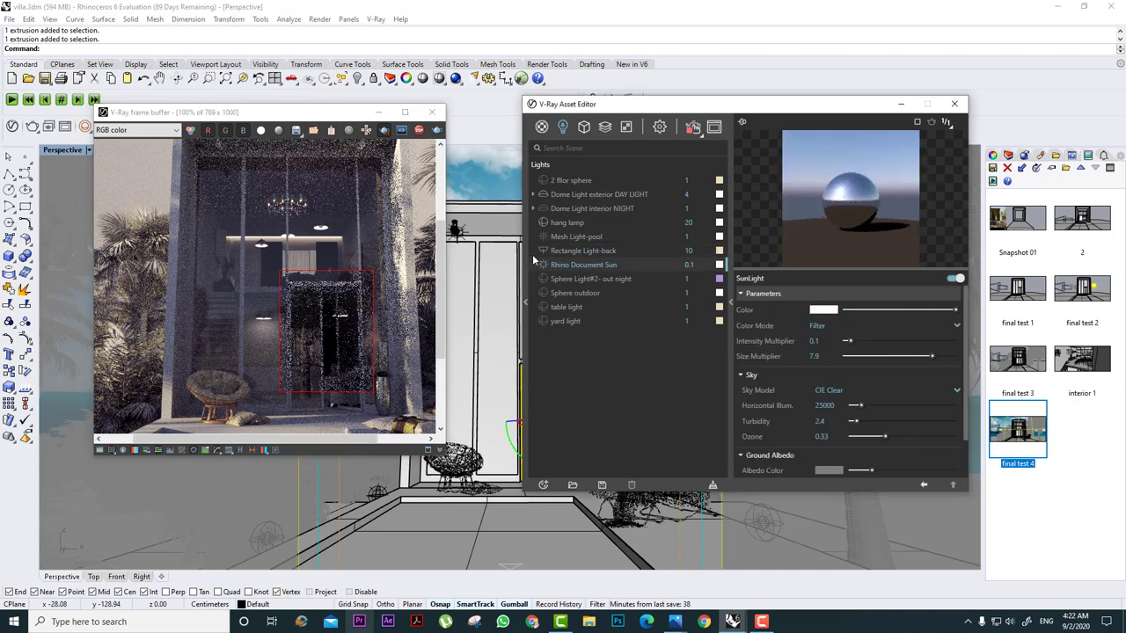
pyautogui.moveTo(407, 172); pyautogui.dragTo(208, 406)
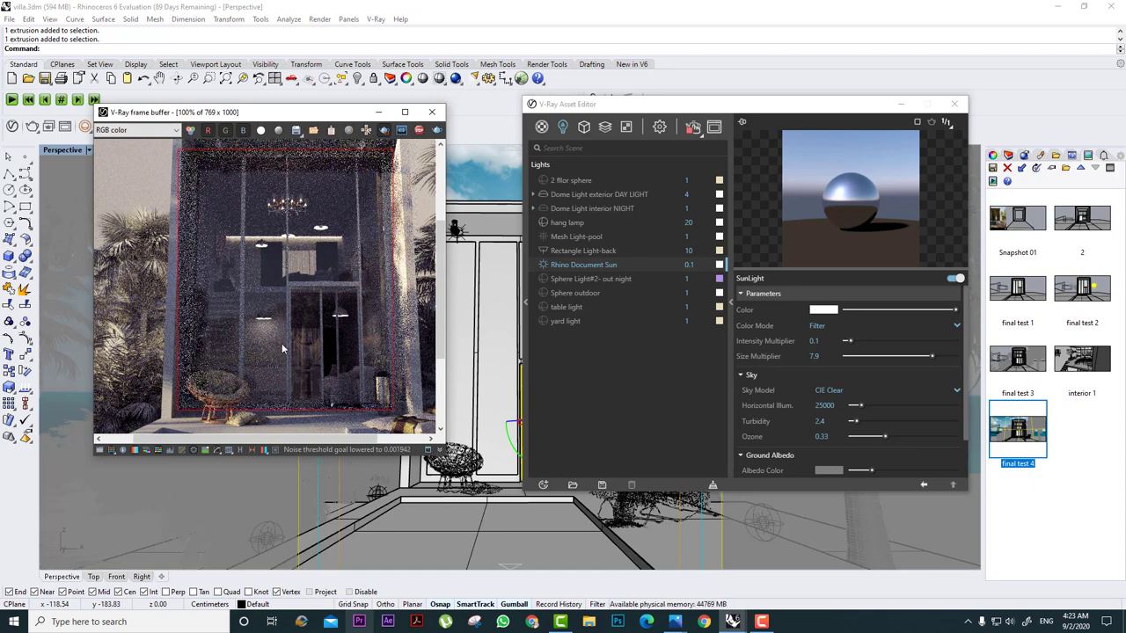
pyautogui.click(580, 308)
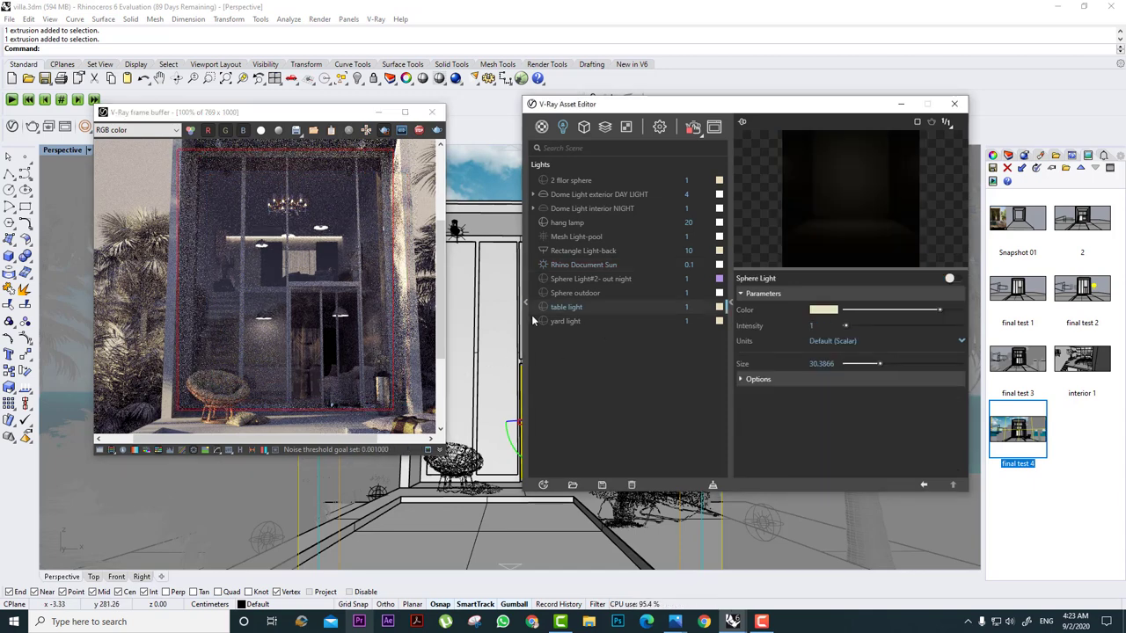
pyautogui.click(543, 307)
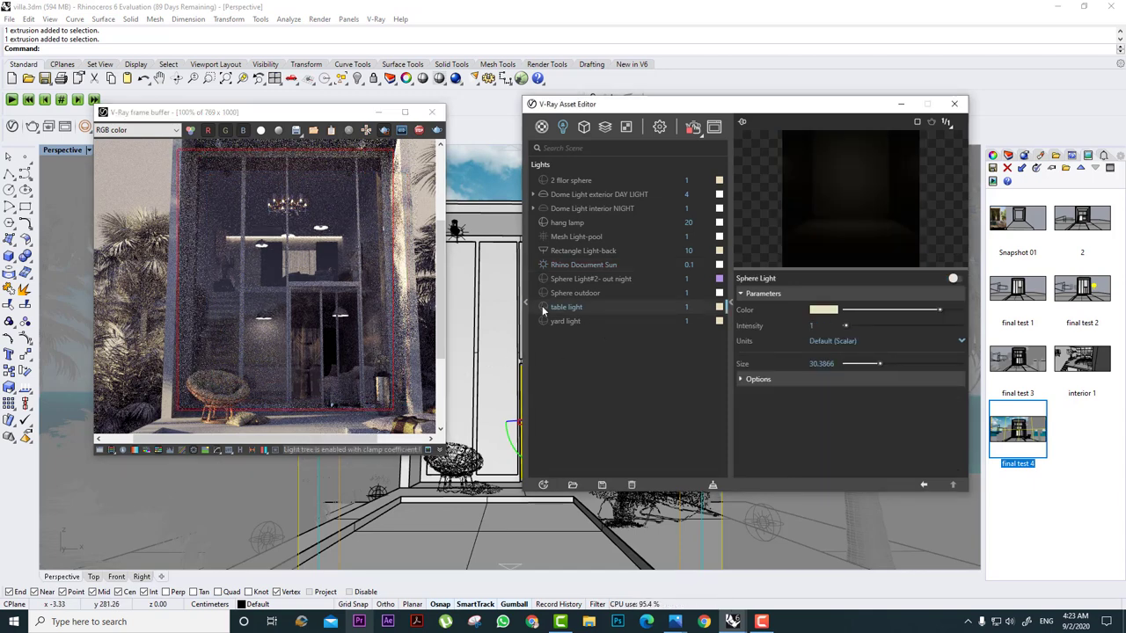
# Copy the colour of the 2 fllor sphere light and check the table light's colour values.
pyautogui.click(718, 307)
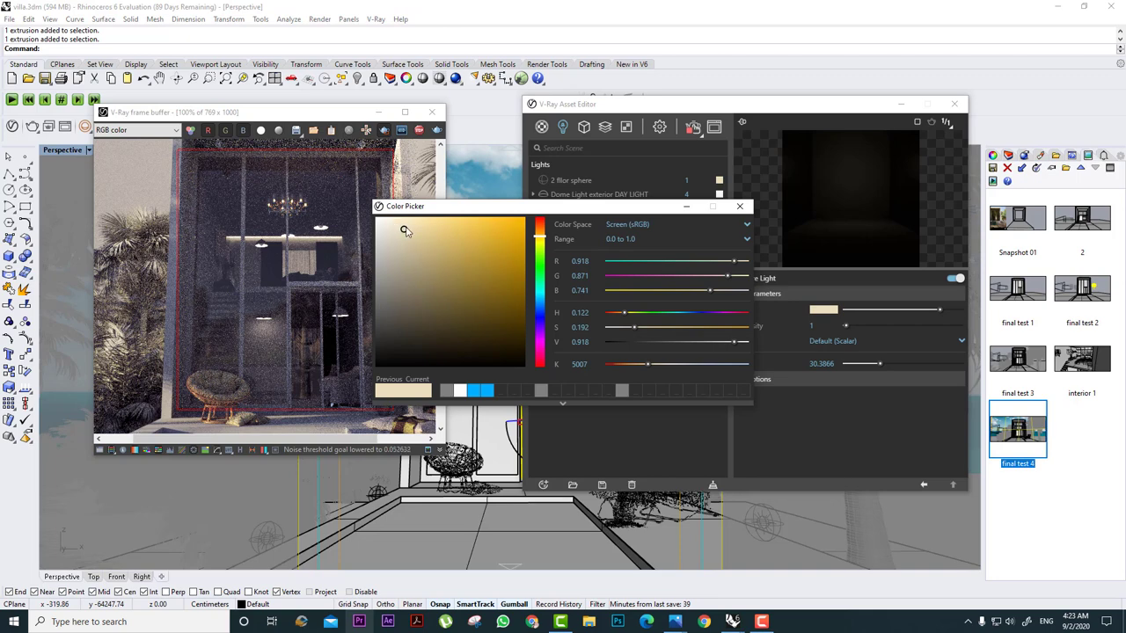
pyautogui.click(741, 207)
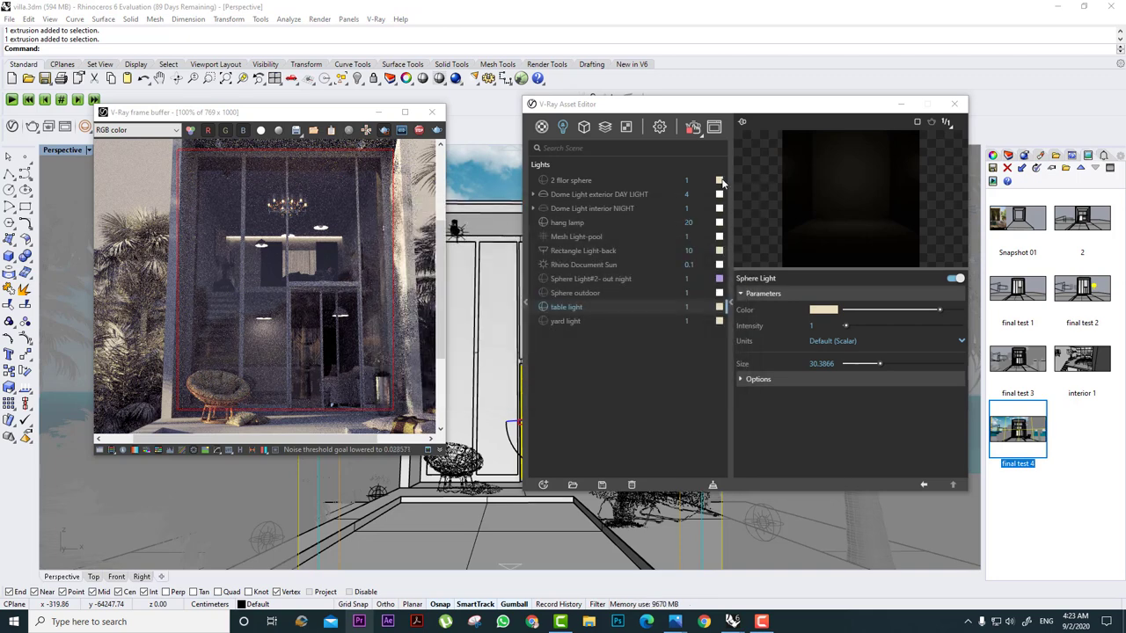
pyautogui.rightClick(720, 181)
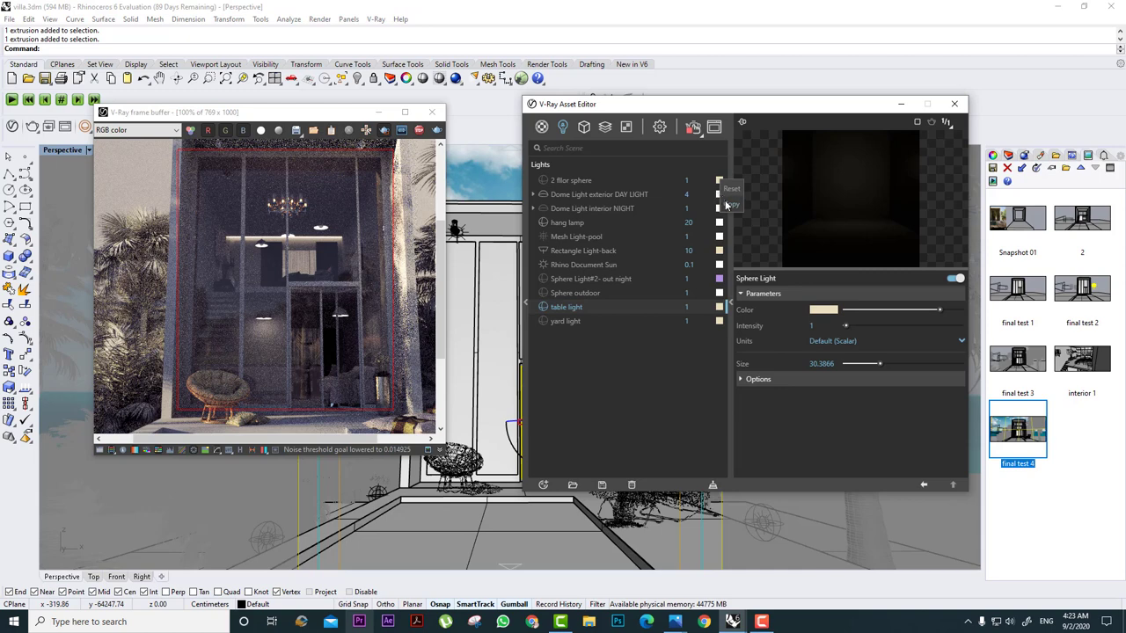
pyautogui.click(725, 199)
pyautogui.moveTo(725, 297); pyautogui.dragTo(719, 306)
pyautogui.click(719, 306)
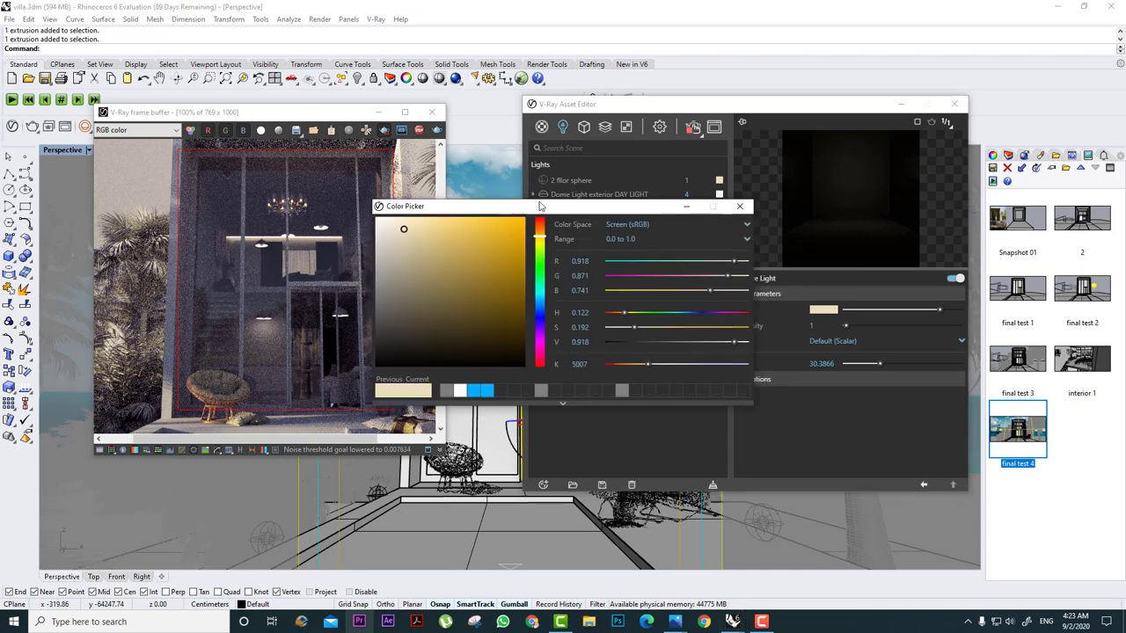
pyautogui.click(739, 206)
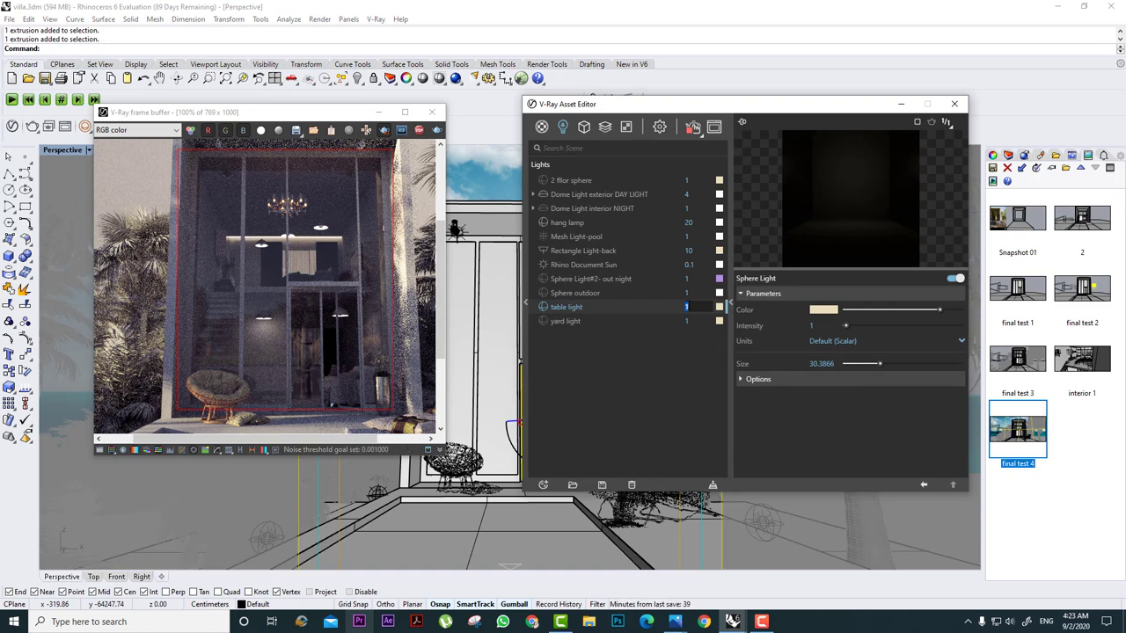
# Try table light intensities of 50 and 100, rendering regions around the entrance door.
pyautogui.write('0')
pyautogui.press('Return')
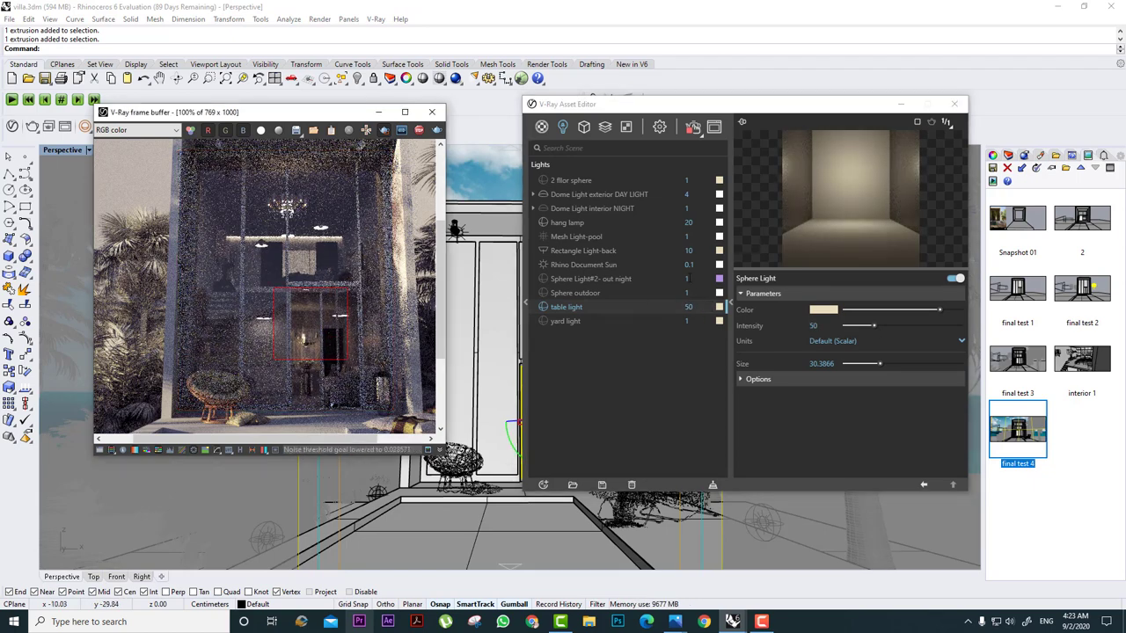
pyautogui.doubleClick(699, 308)
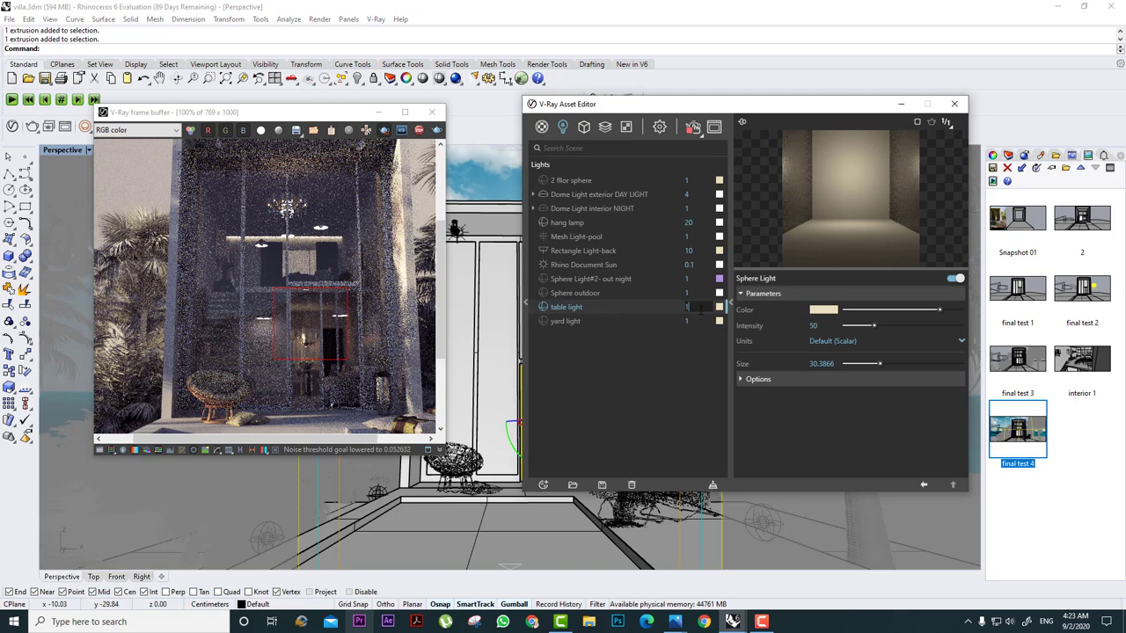
pyautogui.write('00')
pyautogui.press('Return')
pyautogui.click(253, 437)
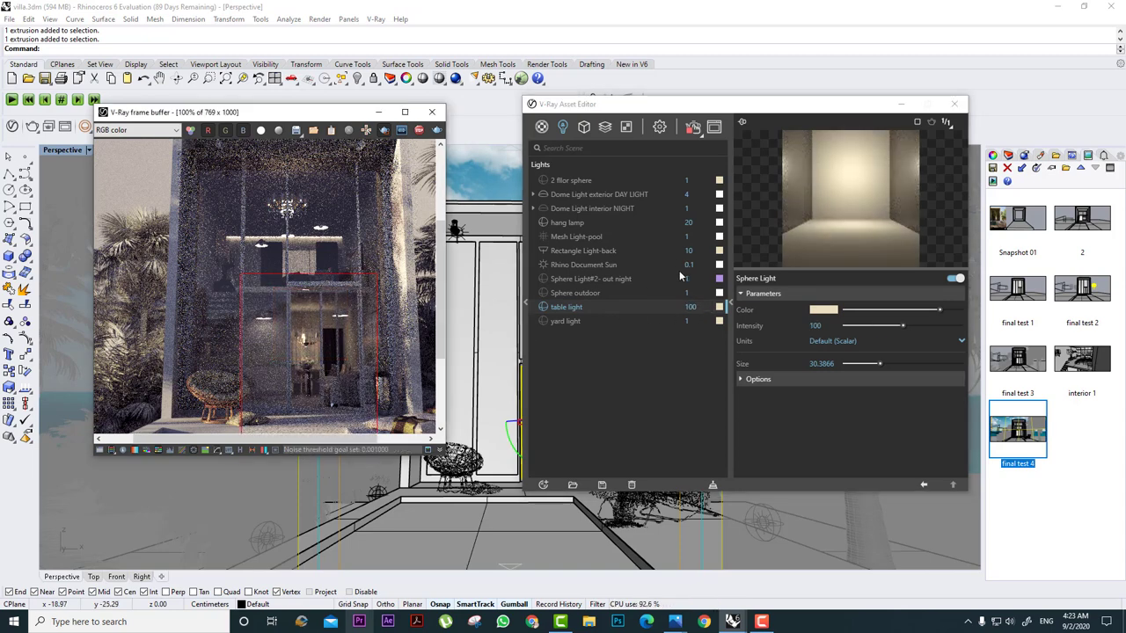
# Set the table light intensity to 50 and render a region over the interior behind the glazing.
pyautogui.doubleClick(689, 307)
pyautogui.write('50')
pyautogui.press('Return')
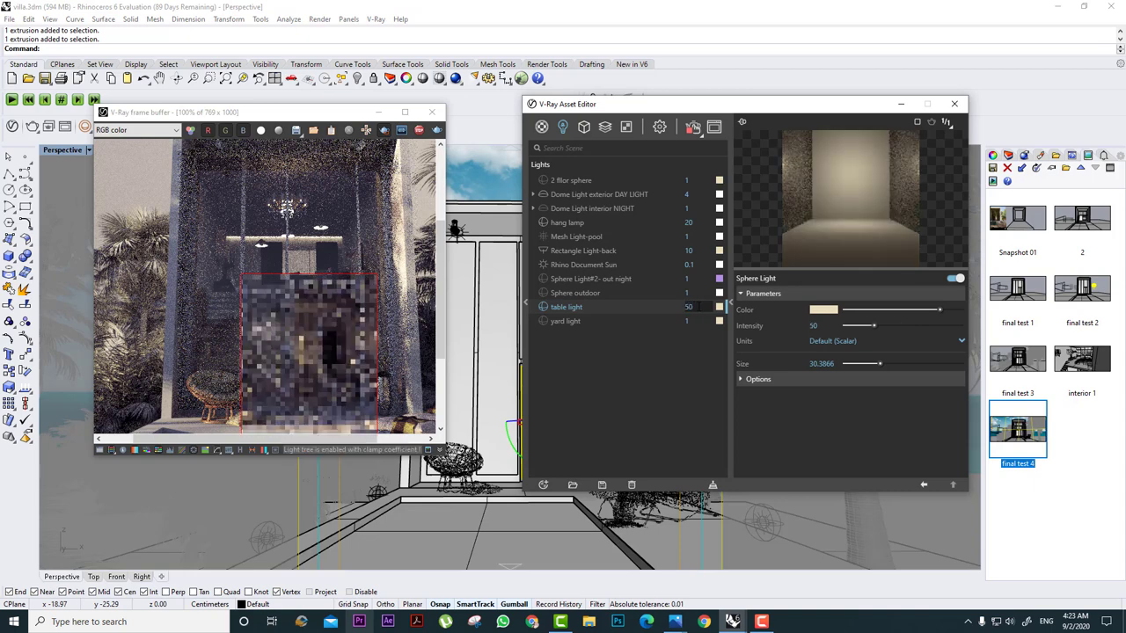
pyautogui.moveTo(191, 223); pyautogui.dragTo(385, 437)
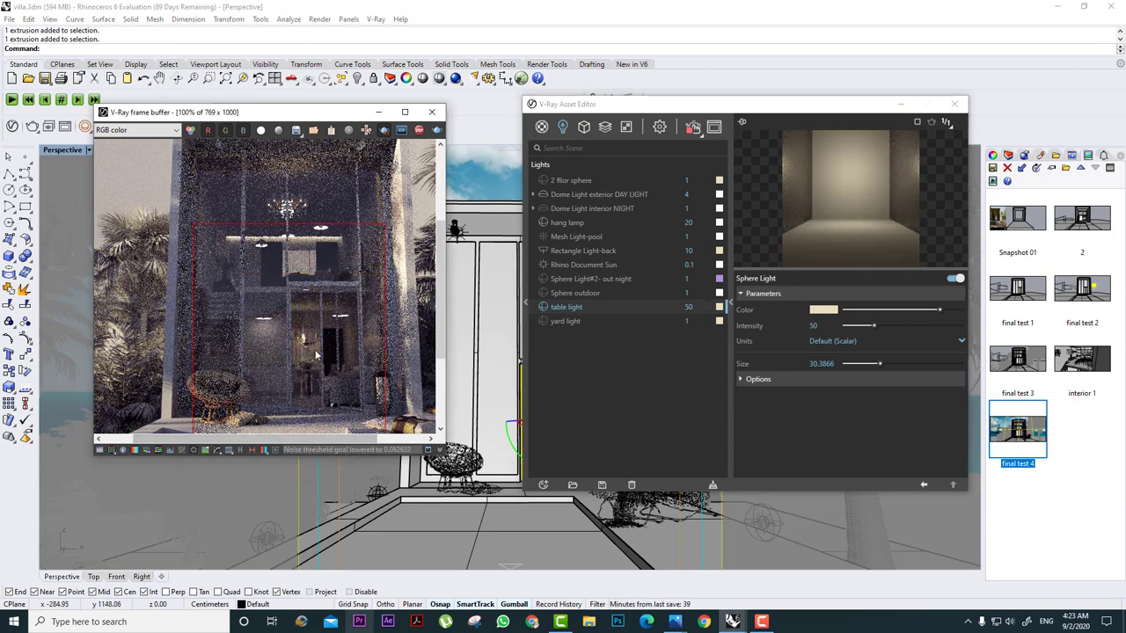
pyautogui.scroll(1, 322, 360)
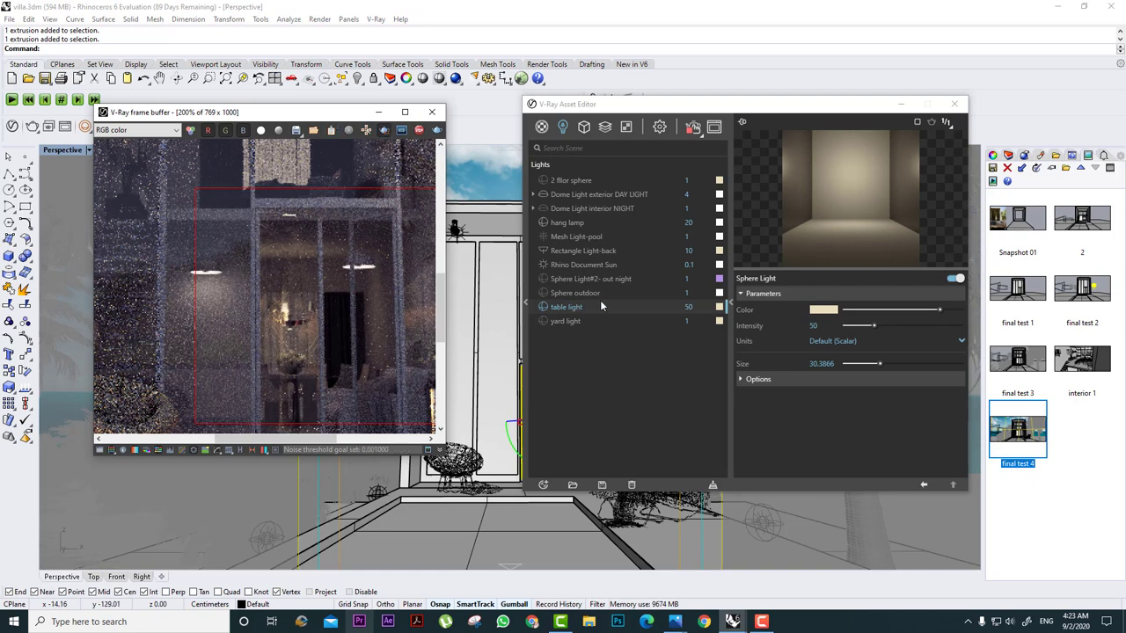
# Try stronger golden-yellow colours on the table light with a region around the entrance rendering, and paste the copied colour back.
pyautogui.click(720, 306)
pyautogui.click(464, 228)
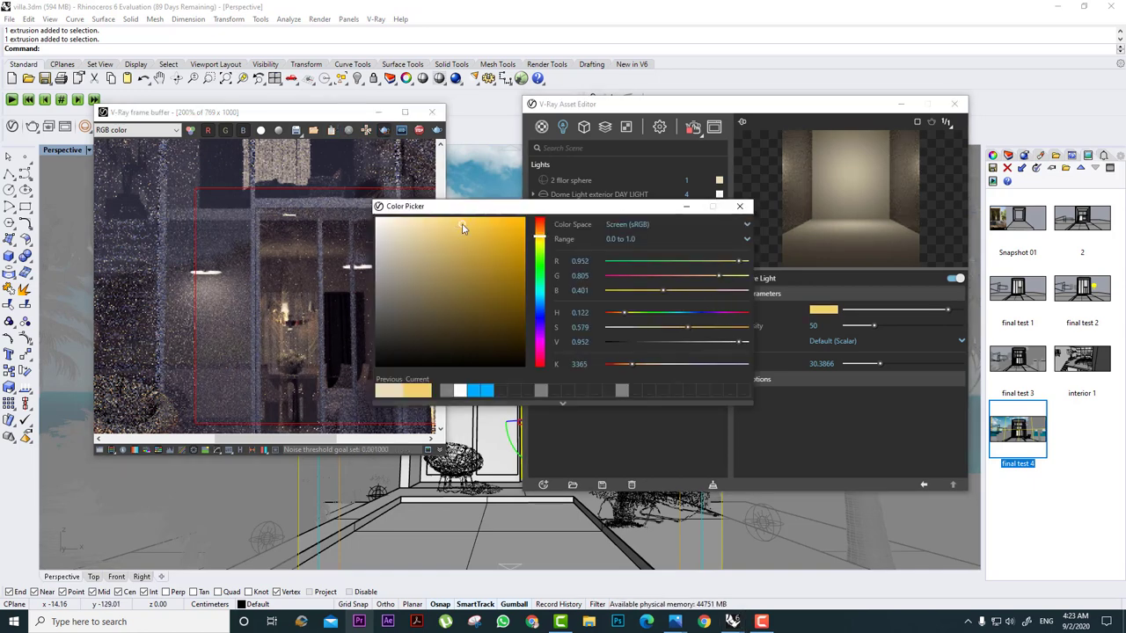
pyautogui.moveTo(431, 206); pyautogui.dragTo(560, 188)
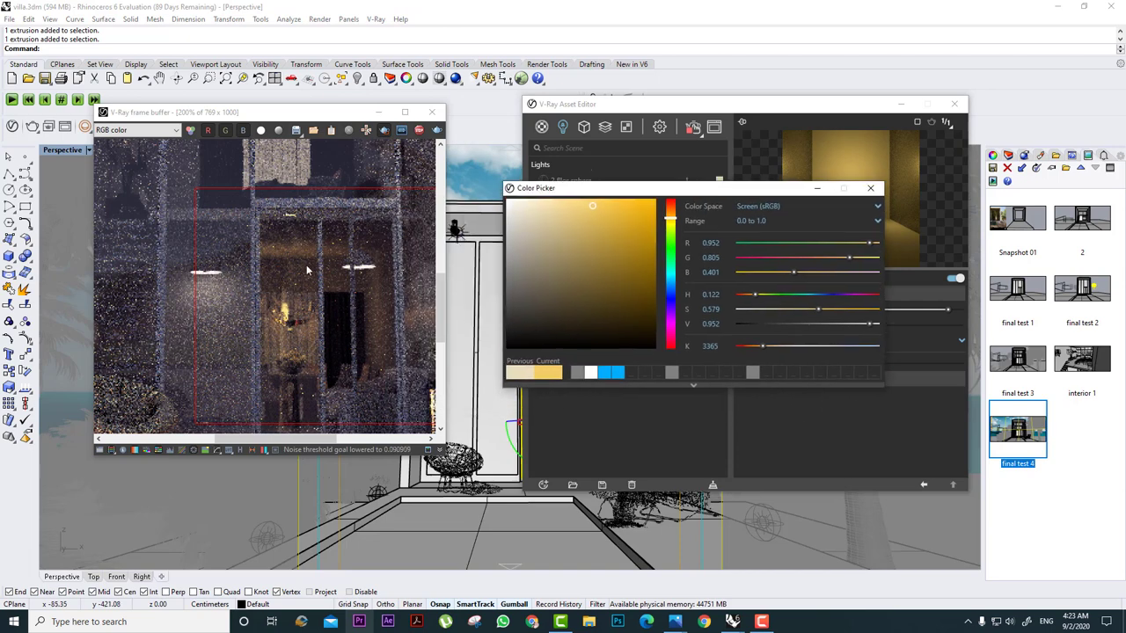
pyautogui.scroll(-1, 312, 325)
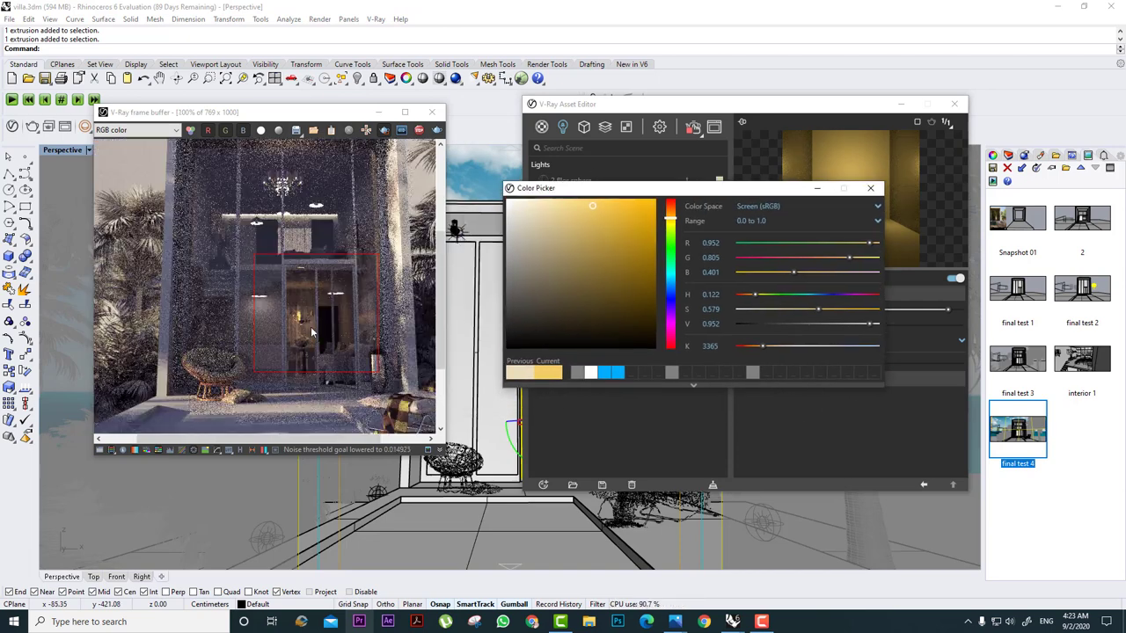
pyautogui.moveTo(367, 272); pyautogui.dragTo(247, 378)
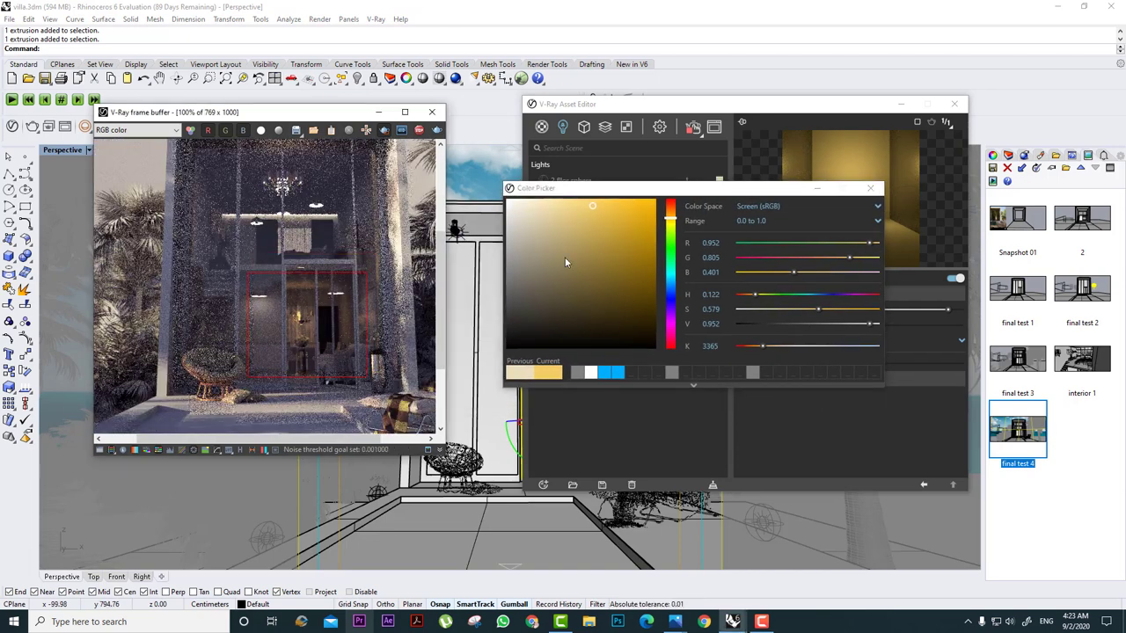
pyautogui.click(636, 216)
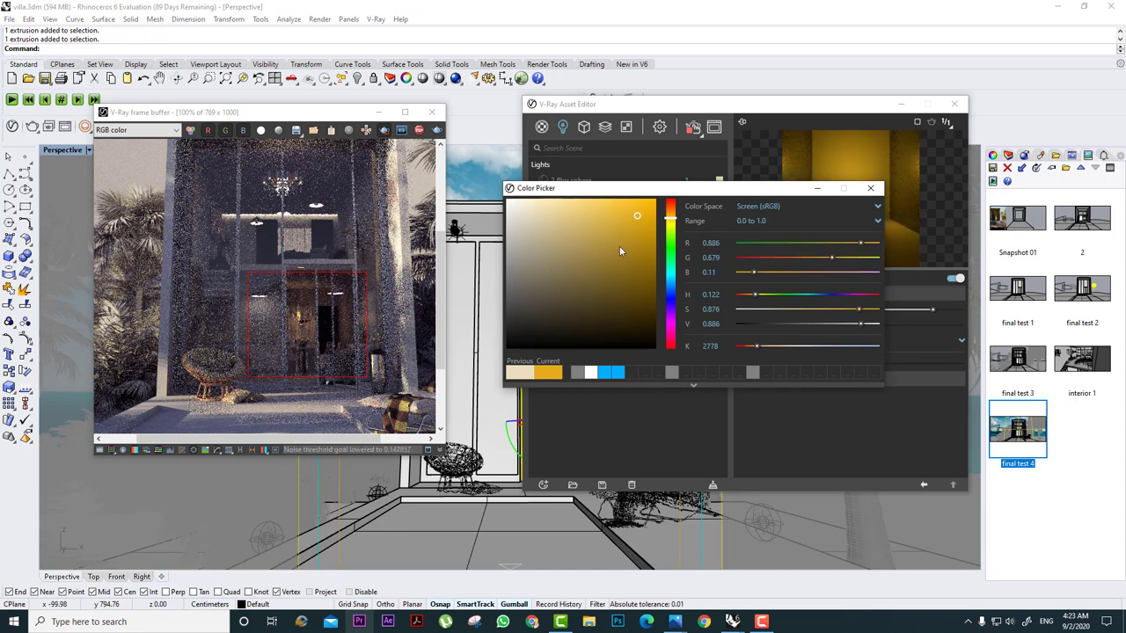
pyautogui.moveTo(603, 224); pyautogui.dragTo(578, 218)
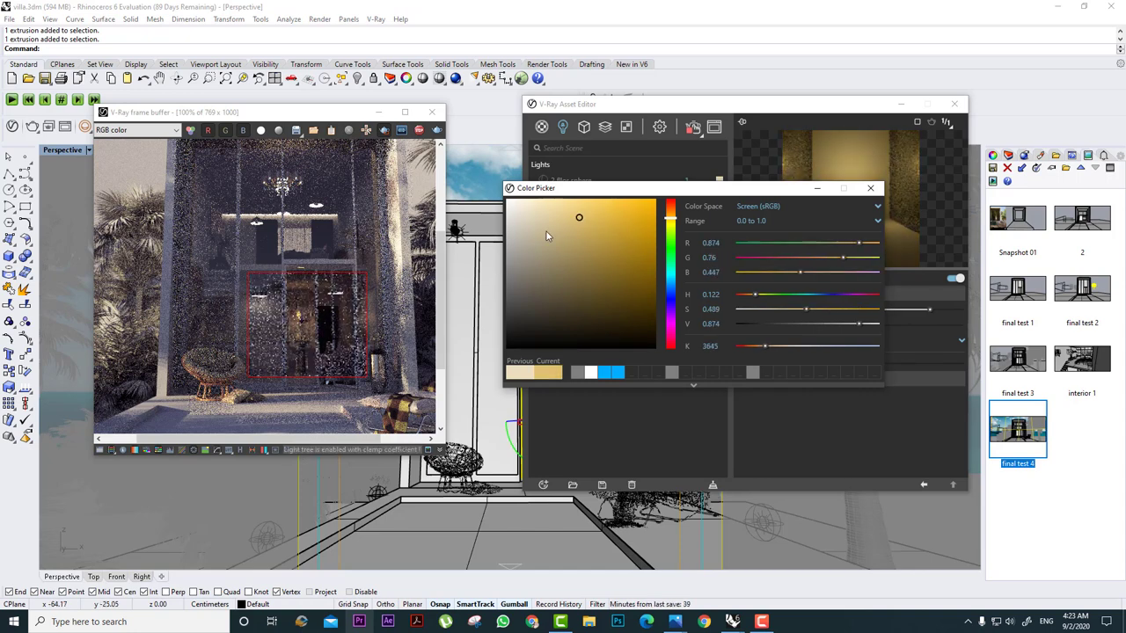
pyautogui.click(579, 240)
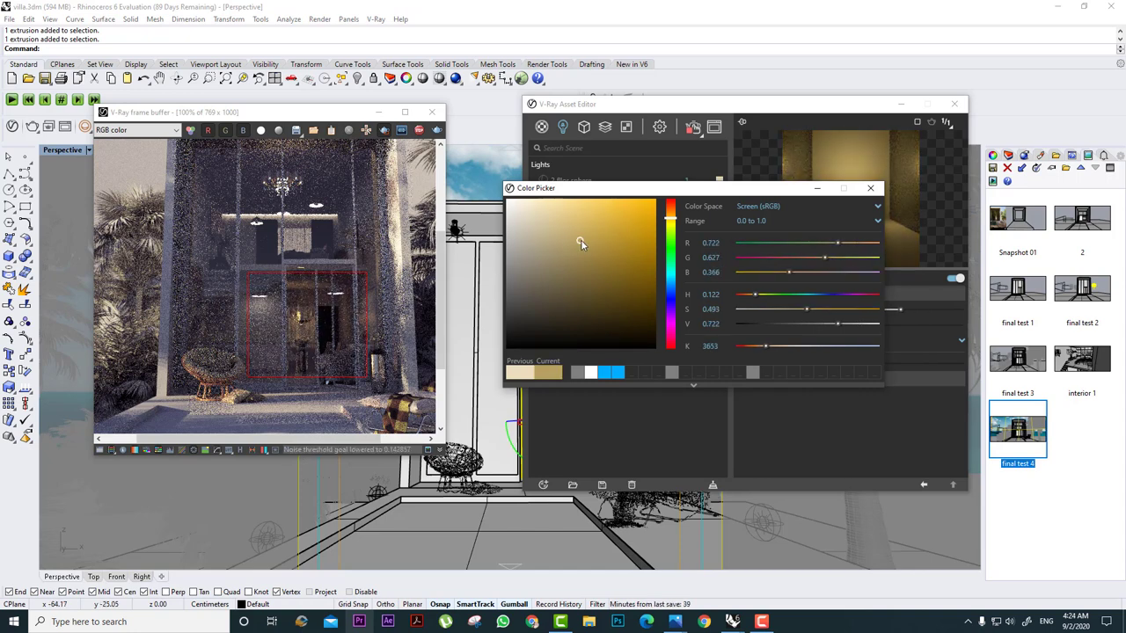
pyautogui.click(869, 190)
pyautogui.rightClick(718, 319)
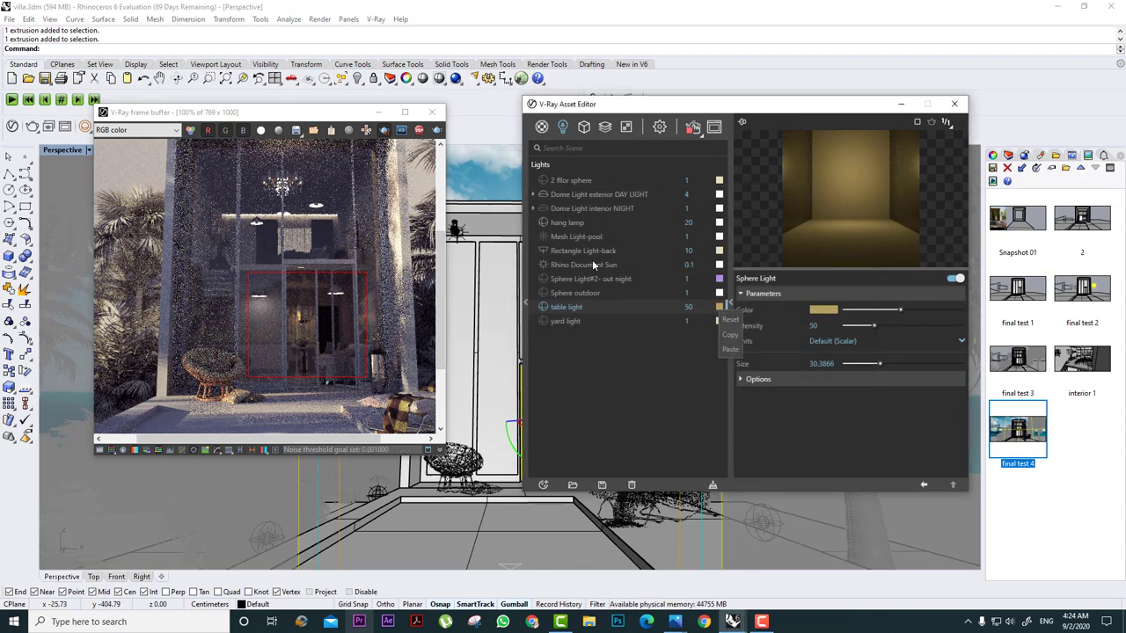
pyautogui.click(730, 351)
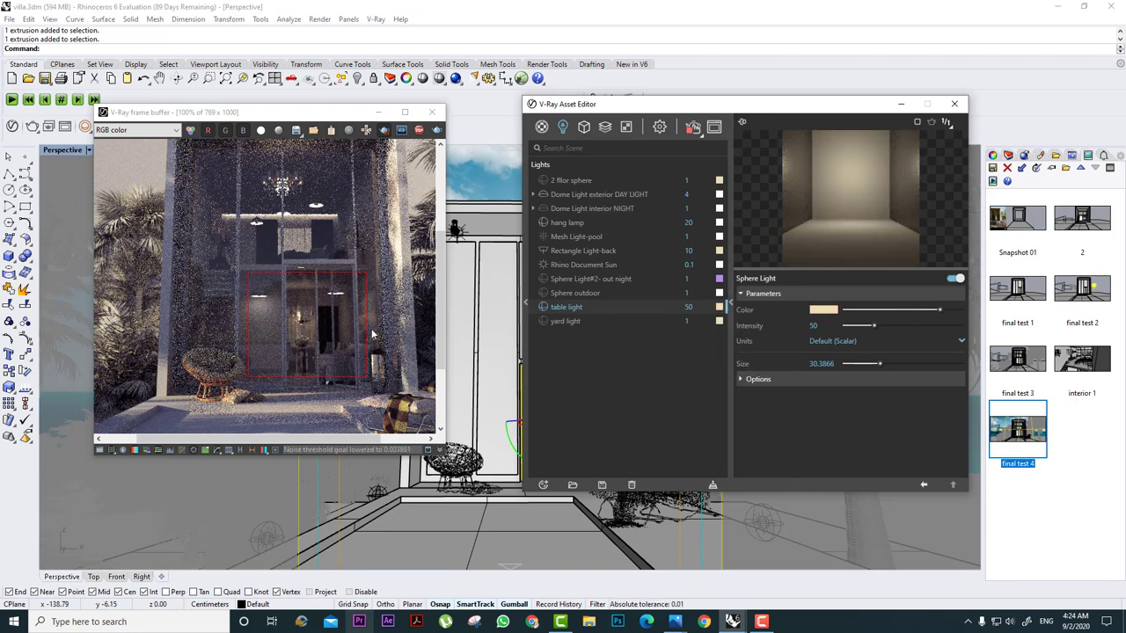
# Check the lighting by rendering regions over the whole facade, the ceiling under the roof edge and the terrace floor.
pyautogui.scroll(-4, 320, 261)
pyautogui.moveTo(337, 210); pyautogui.dragTo(213, 371)
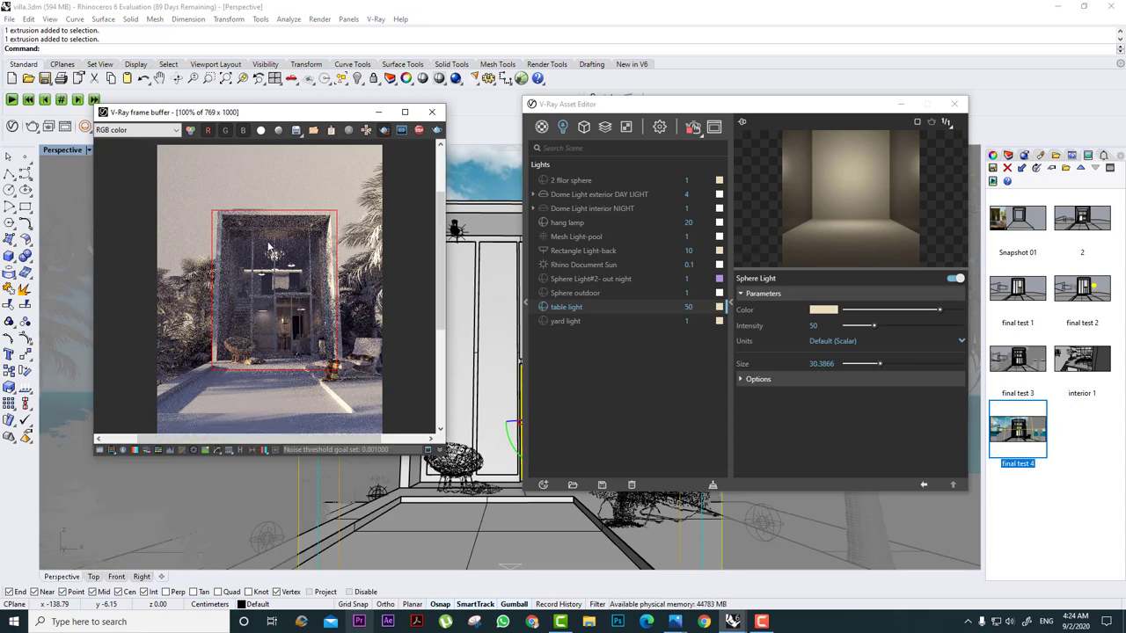
pyautogui.scroll(2, 277, 251)
pyautogui.moveTo(396, 195); pyautogui.dragTo(184, 230)
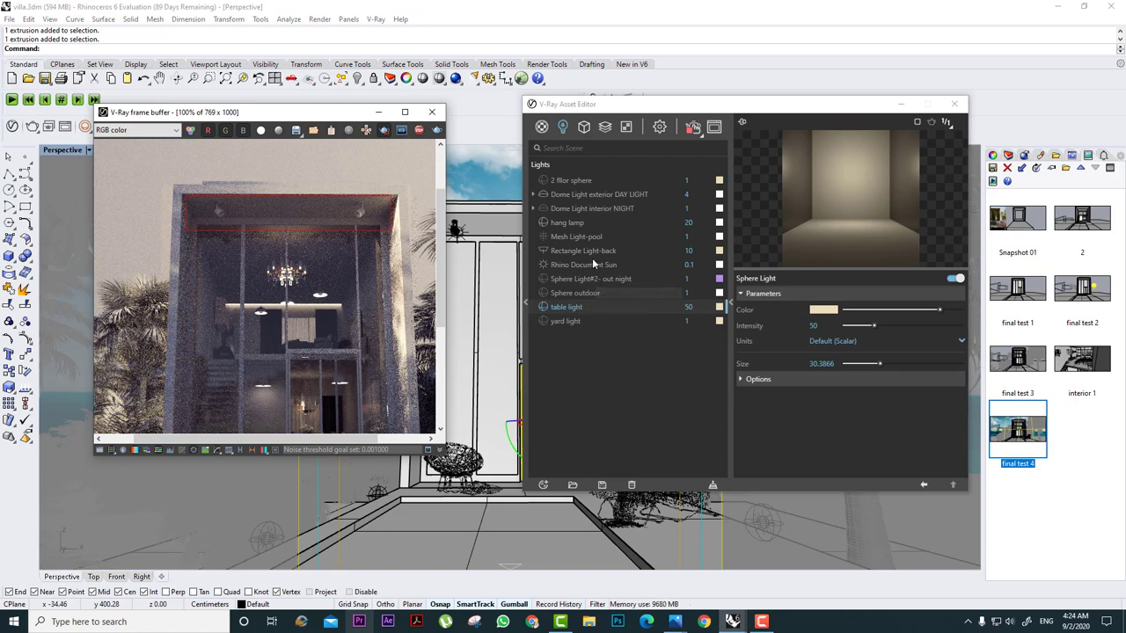
pyautogui.moveTo(318, 319); pyautogui.dragTo(326, 194, button='middle')
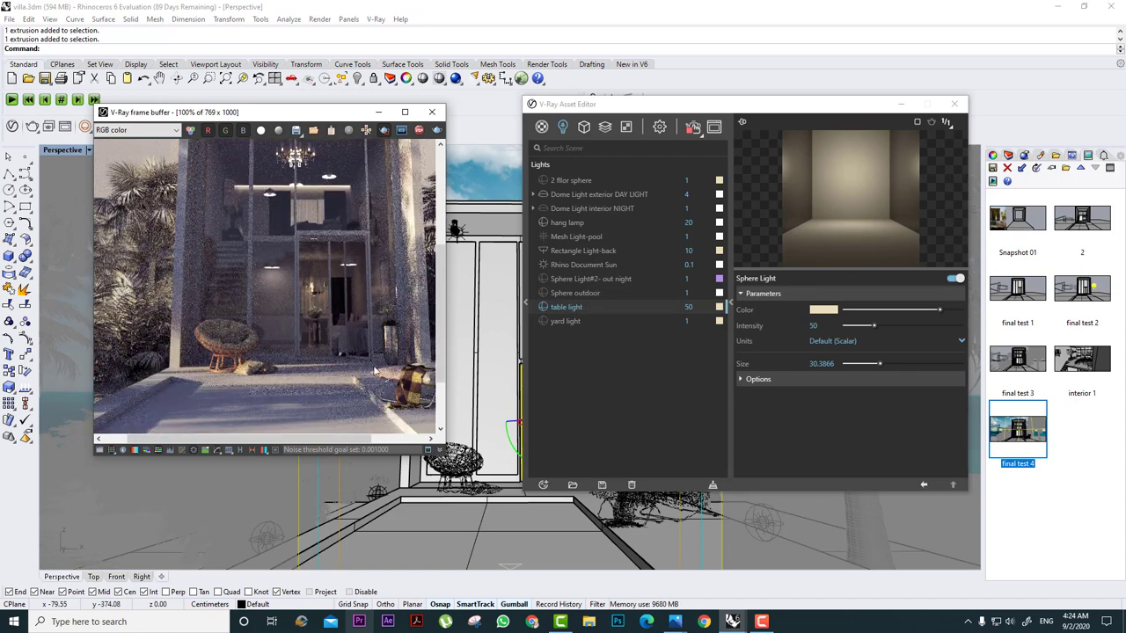
pyautogui.moveTo(377, 366); pyautogui.dragTo(131, 415)
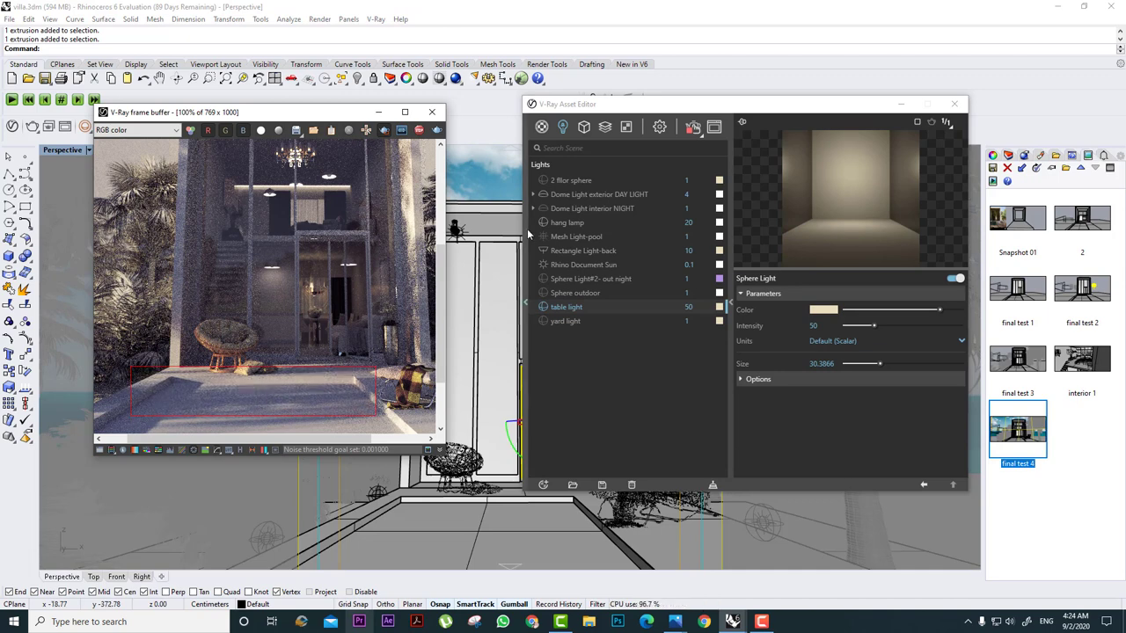
pyautogui.moveTo(384, 248); pyautogui.dragTo(379, 354, button='middle')
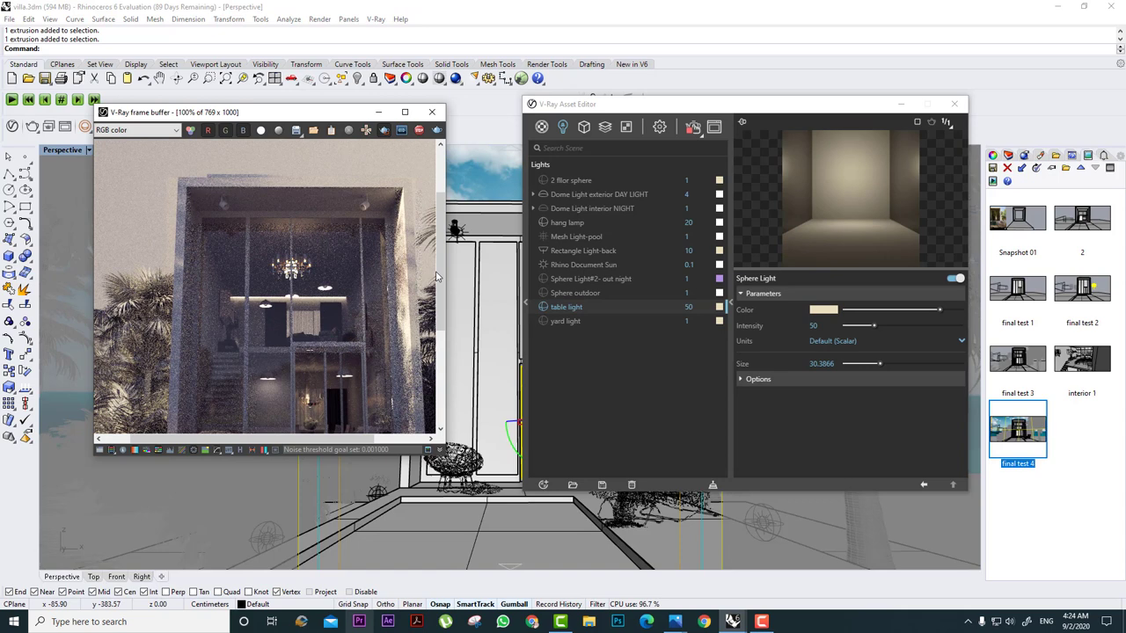
# Turn on the 2 fllor sphere light and render regions over the upper-floor interior and chandelier.
pyautogui.click(543, 180)
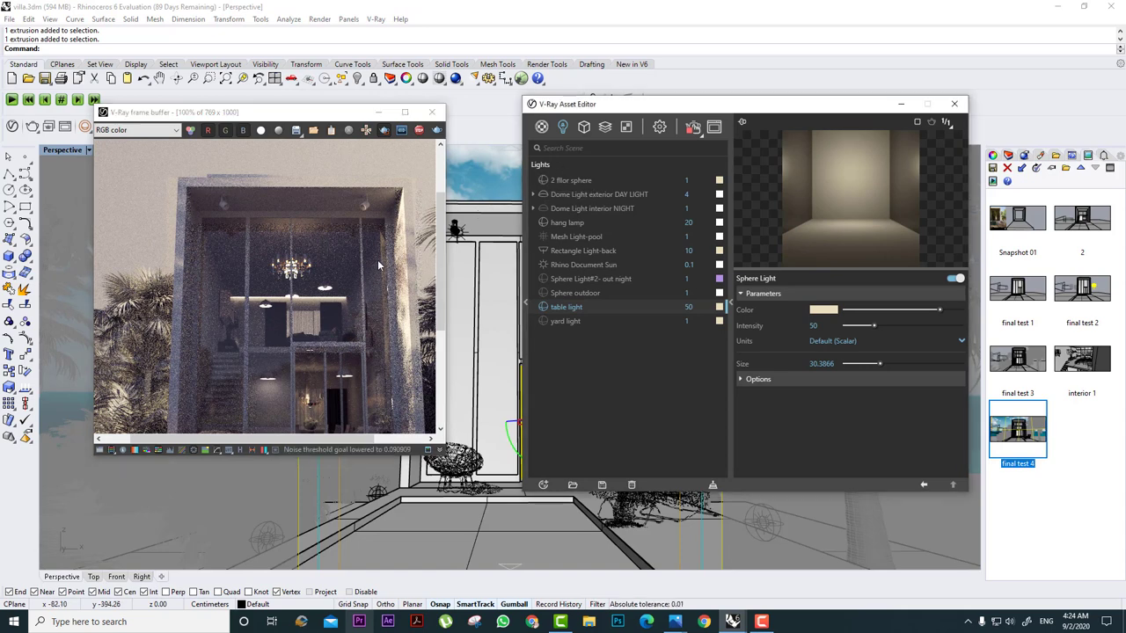
pyautogui.moveTo(378, 261); pyautogui.dragTo(214, 370)
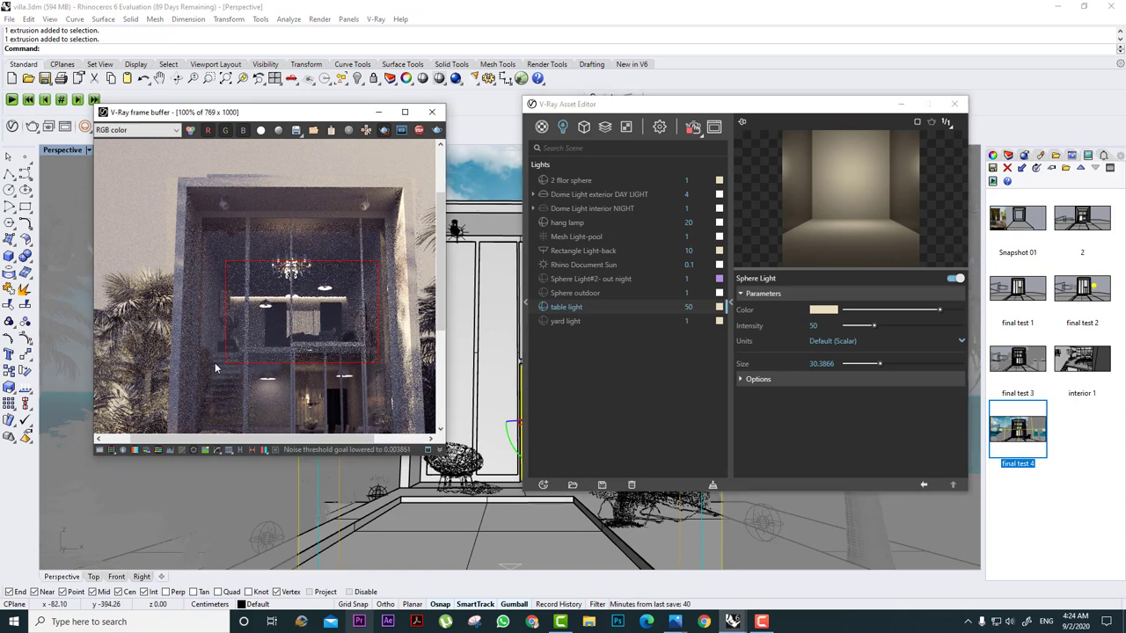
pyautogui.moveTo(376, 217); pyautogui.dragTo(204, 363)
pyautogui.click(544, 180)
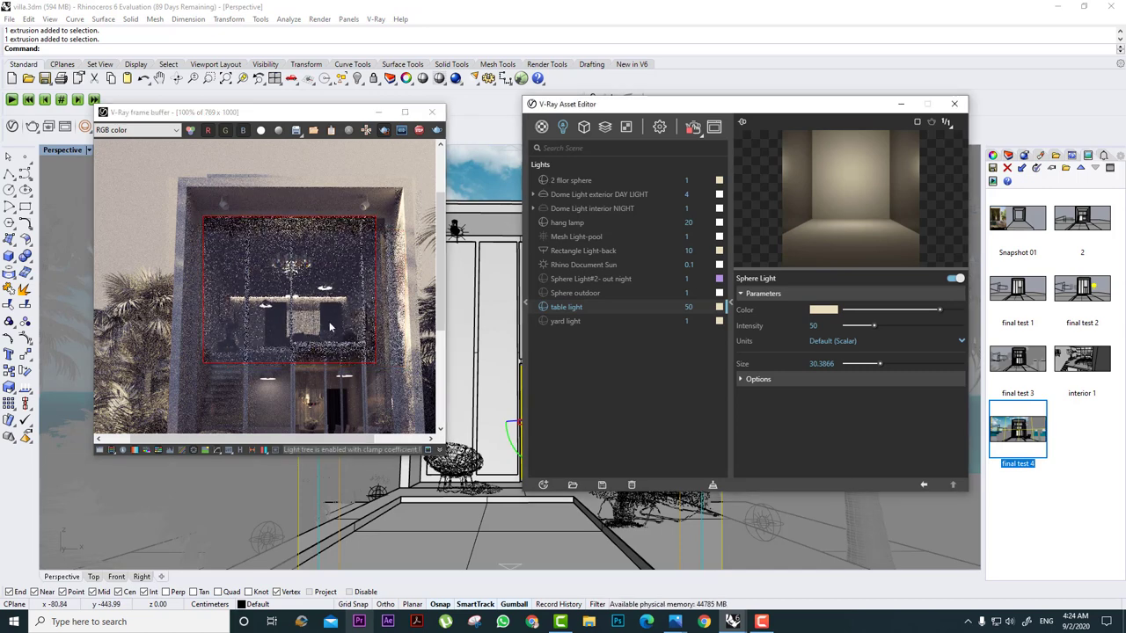
# Render regions over the roof edge and nearly the whole image, and look through the render settings.
pyautogui.scroll(-2, 322, 325)
pyautogui.scroll(1, 309, 307)
pyautogui.moveTo(344, 197); pyautogui.dragTo(197, 238)
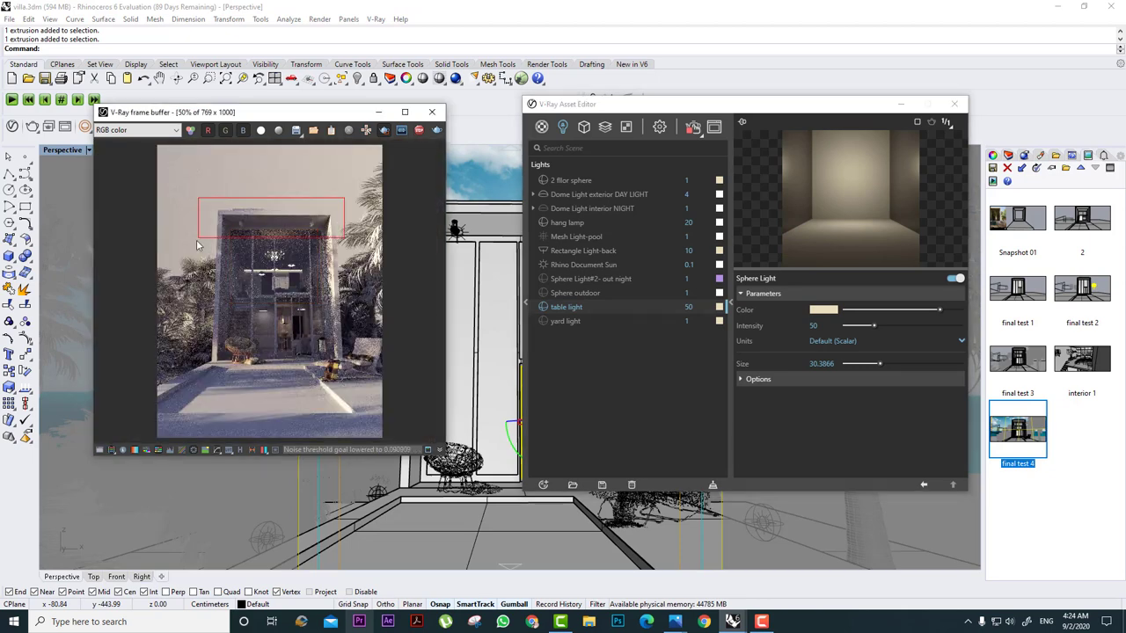
pyautogui.moveTo(369, 146)
pyautogui.mouseDown()
pyautogui.moveTo(202, 389)
pyautogui.moveTo(155, 432)
pyautogui.mouseUp()
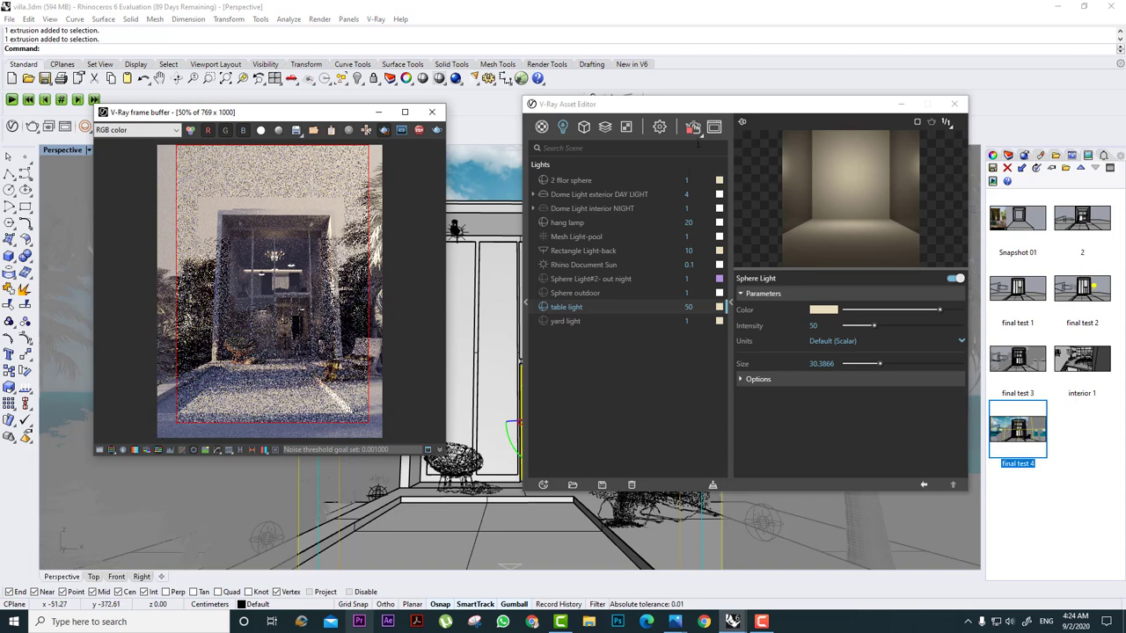
pyautogui.click(668, 127)
pyautogui.click(663, 126)
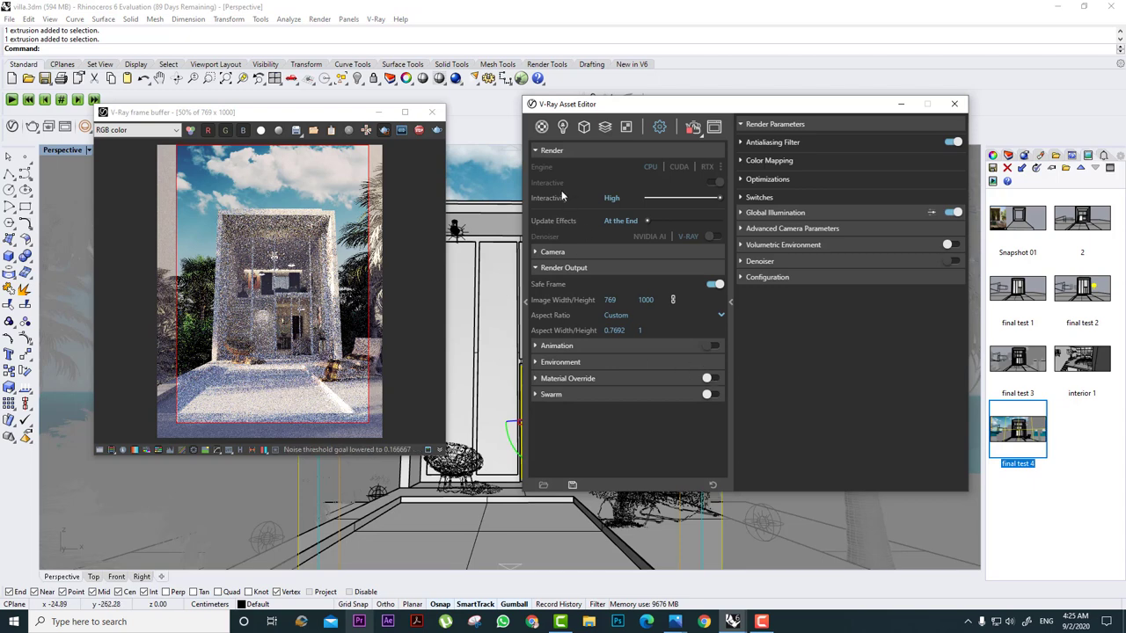
pyautogui.click(563, 129)
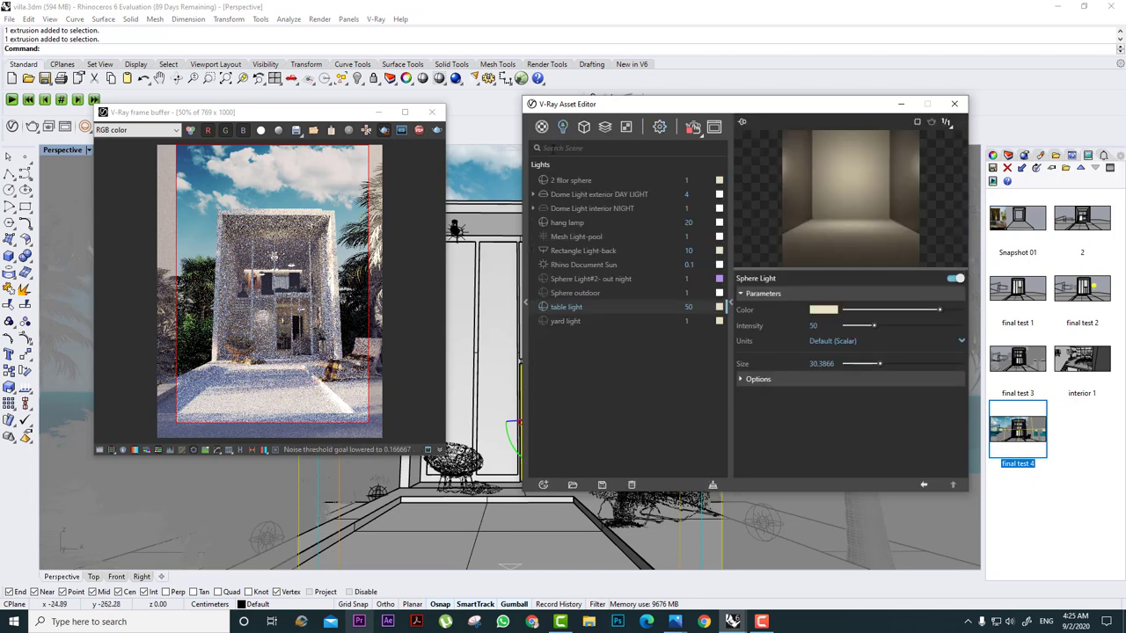
# Turn on the Sphere outdoor light and set its intensity to 10, with the render region around one roof lamp.
pyautogui.doubleClick(311, 218)
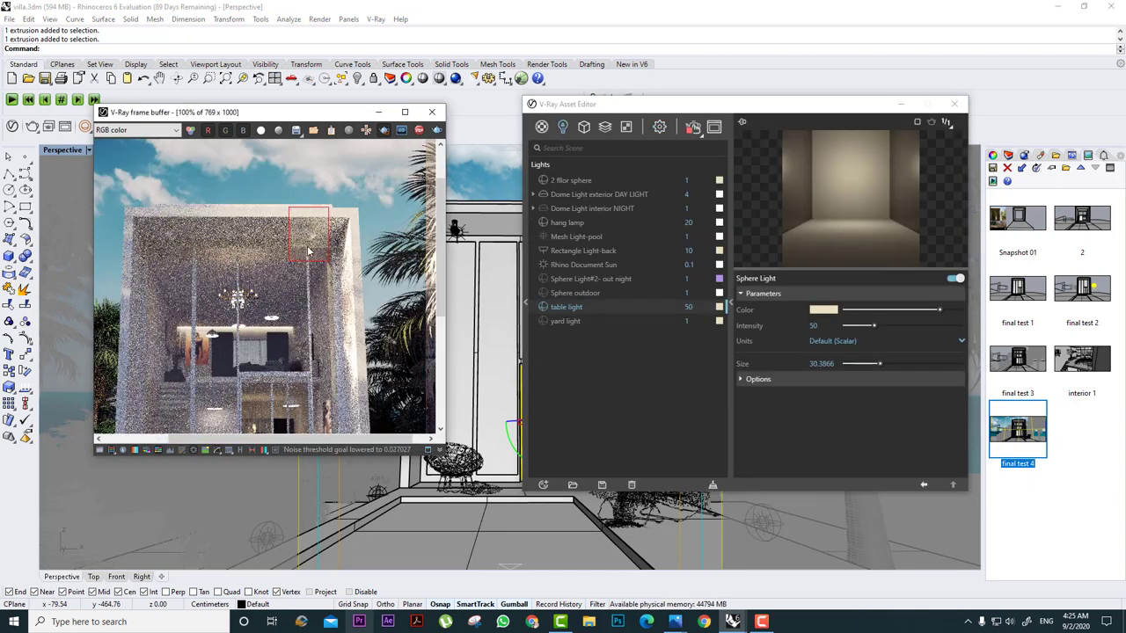
pyautogui.click(543, 292)
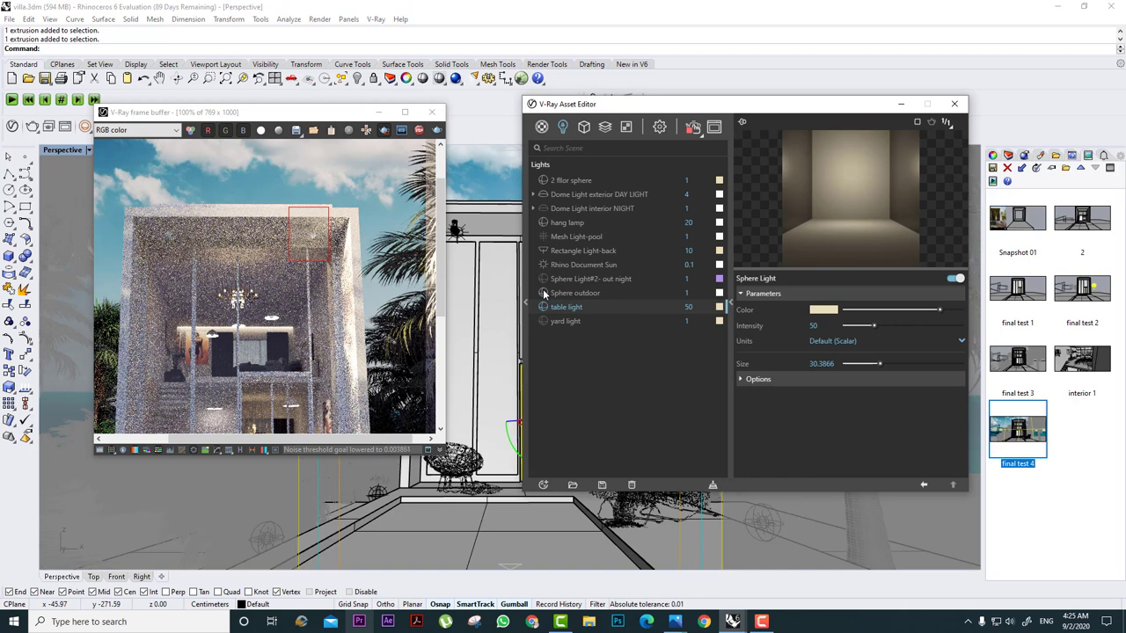
pyautogui.click(572, 294)
pyautogui.click(687, 293)
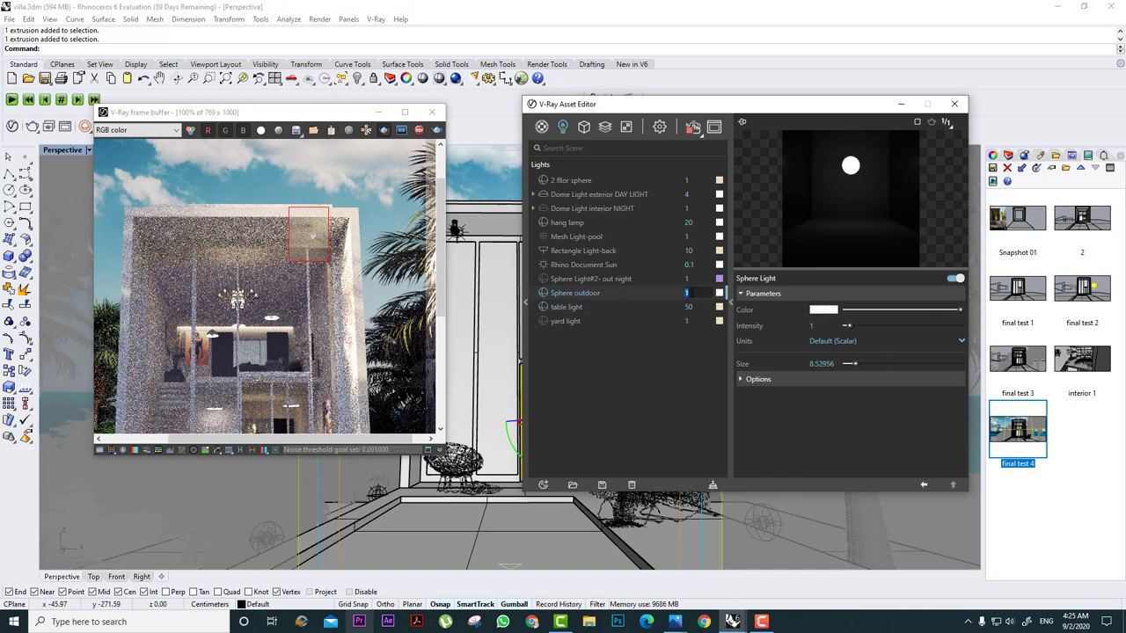
pyautogui.press('Return')
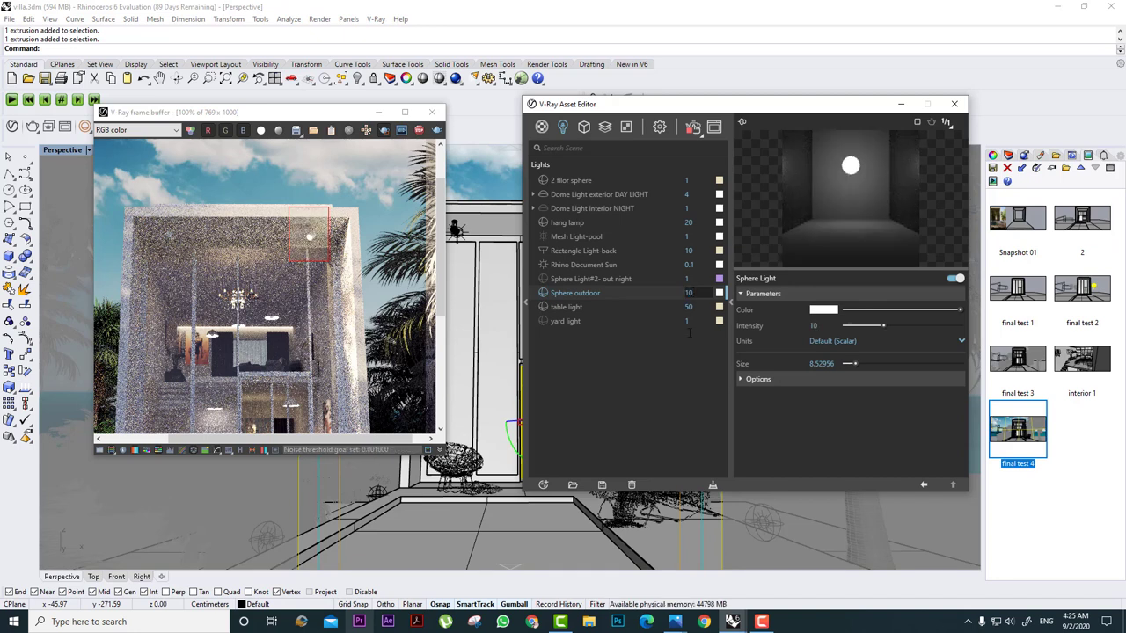
# Inspect the outdoor lamps' effect by rendering regions over both roof lamps, the glazed interior and the entrance terrace.
pyautogui.moveTo(203, 211); pyautogui.dragTo(148, 255)
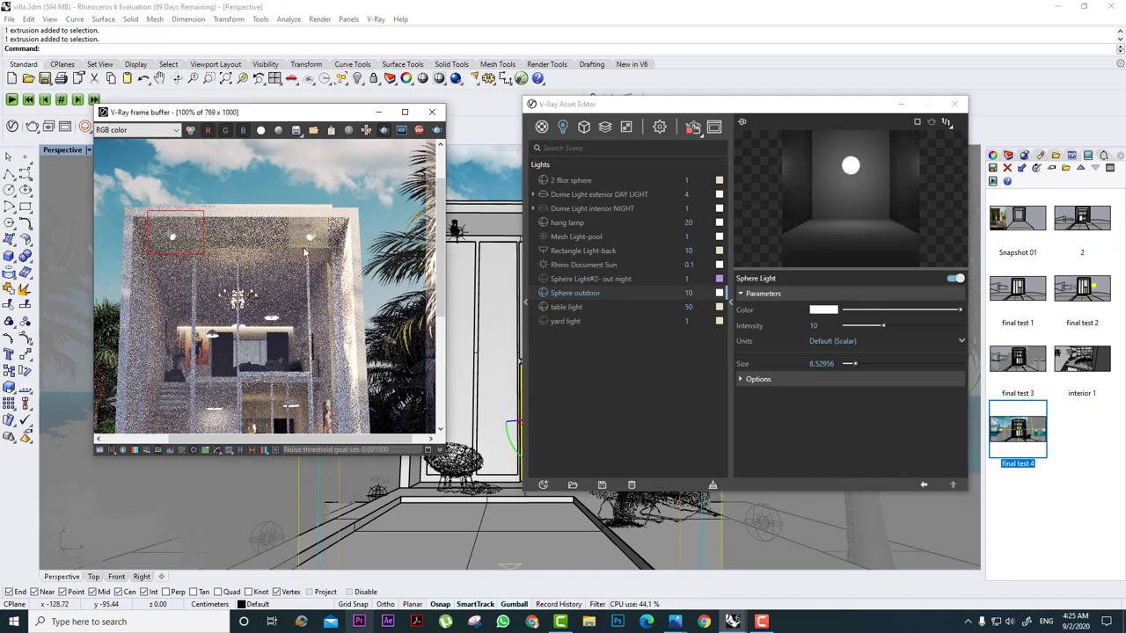
pyautogui.moveTo(349, 196); pyautogui.dragTo(143, 256)
pyautogui.moveTo(278, 269); pyautogui.dragTo(331, 157, button='middle')
pyautogui.moveTo(352, 157); pyautogui.dragTo(177, 338)
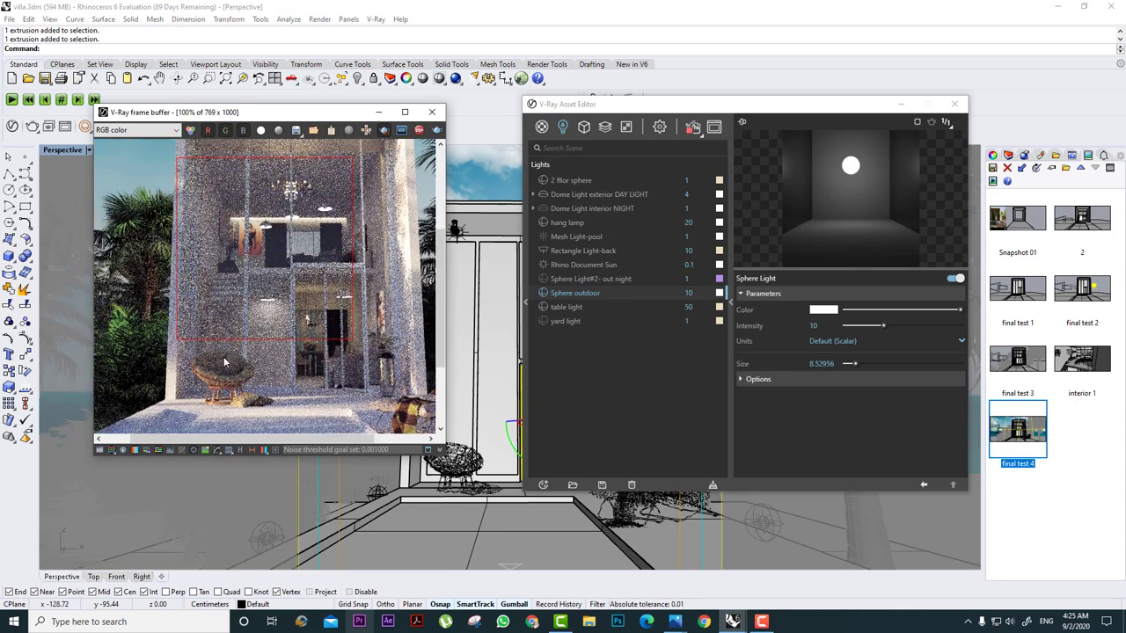
pyautogui.moveTo(334, 260); pyautogui.dragTo(132, 415)
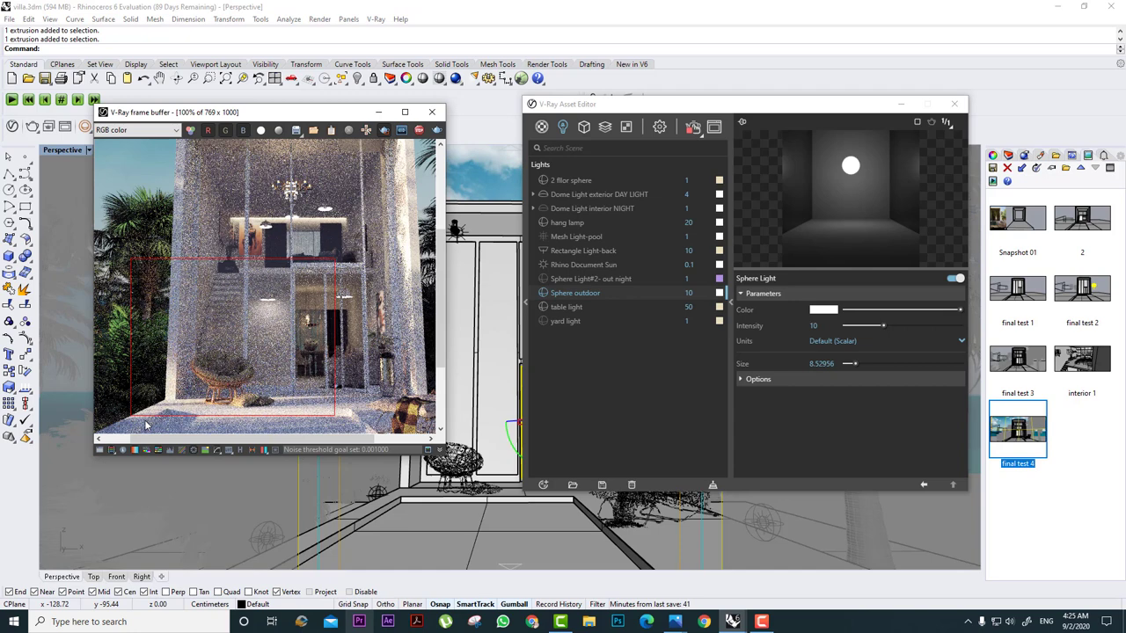
# Refresh the full villa image by rendering regions over the lower corners, the facade's upper part and the sky.
pyautogui.scroll(-1, 261, 319)
pyautogui.moveTo(269, 183); pyautogui.dragTo(382, 385)
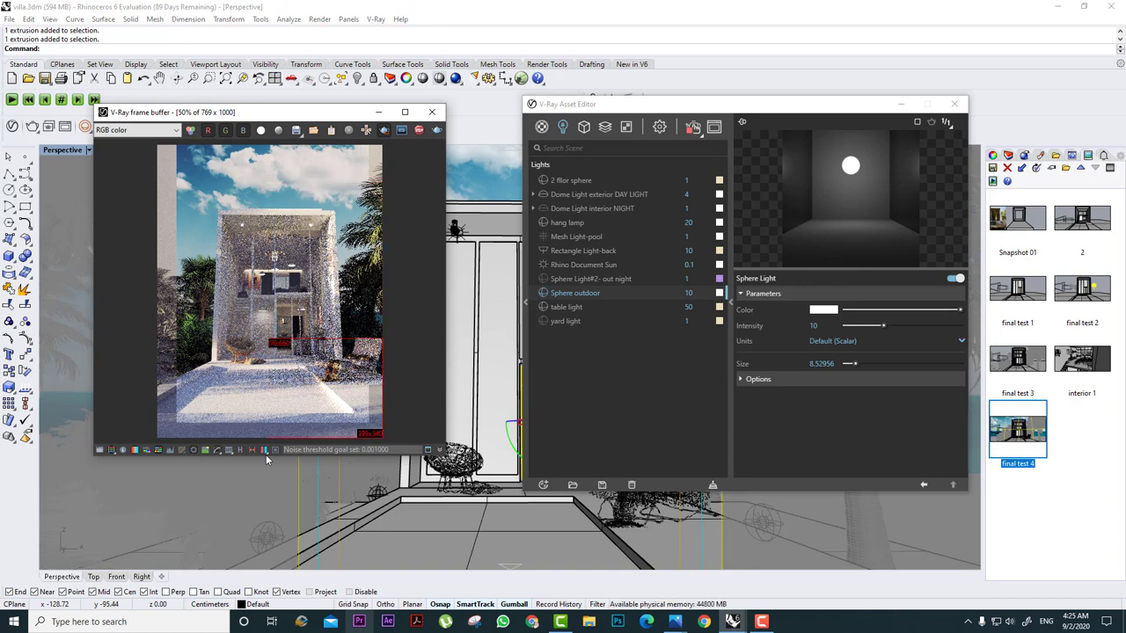
pyautogui.moveTo(296, 299); pyautogui.dragTo(115, 447)
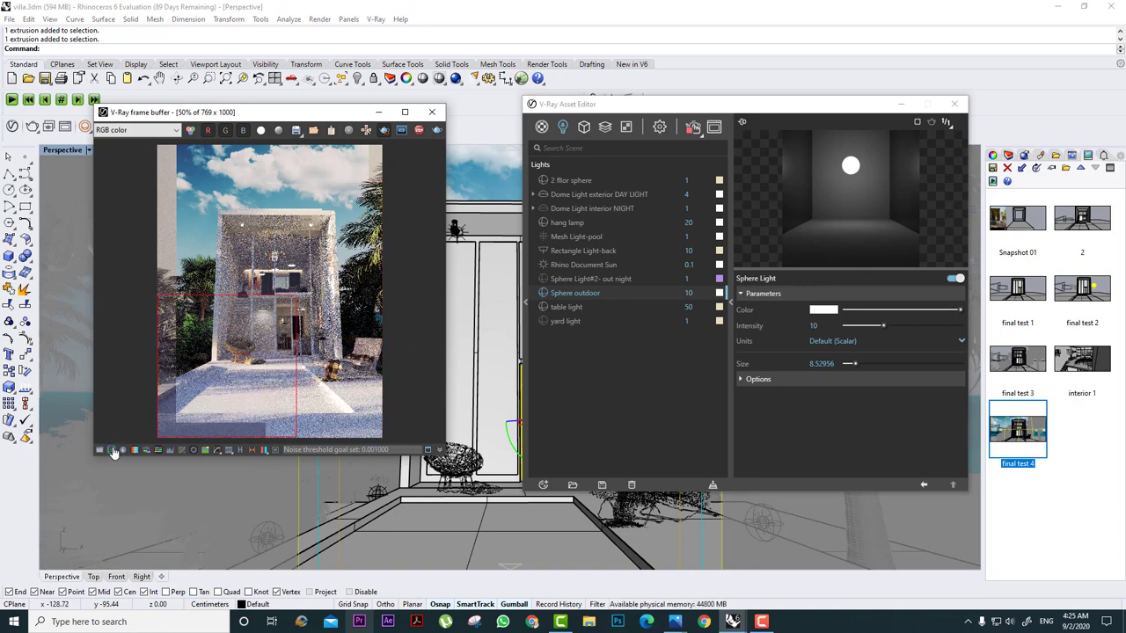
pyautogui.moveTo(284, 191); pyautogui.dragTo(127, 305)
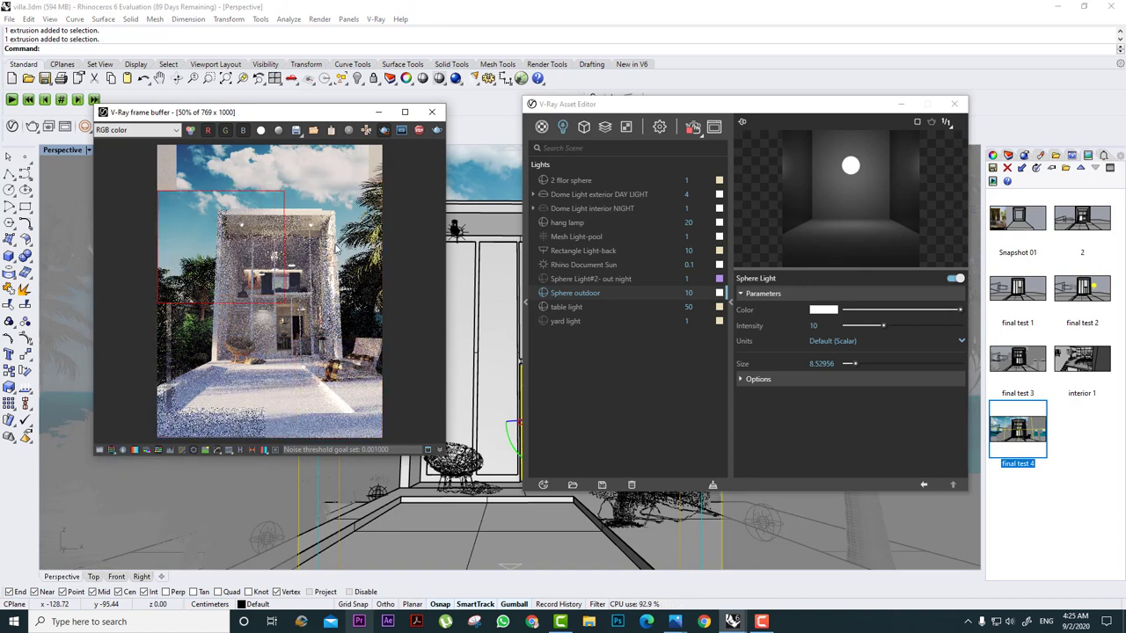
pyautogui.moveTo(335, 245); pyautogui.dragTo(141, 142)
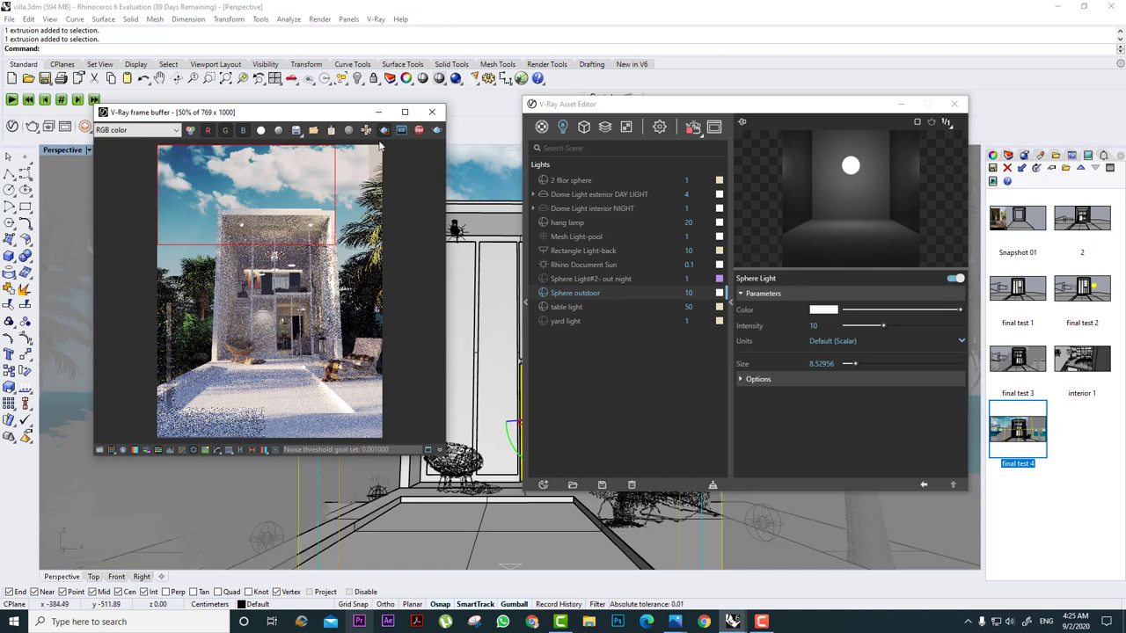
# Clear the render window away, show all four viewports, and examine the villa, trees and light placement in the Top view.
pyautogui.click(378, 112)
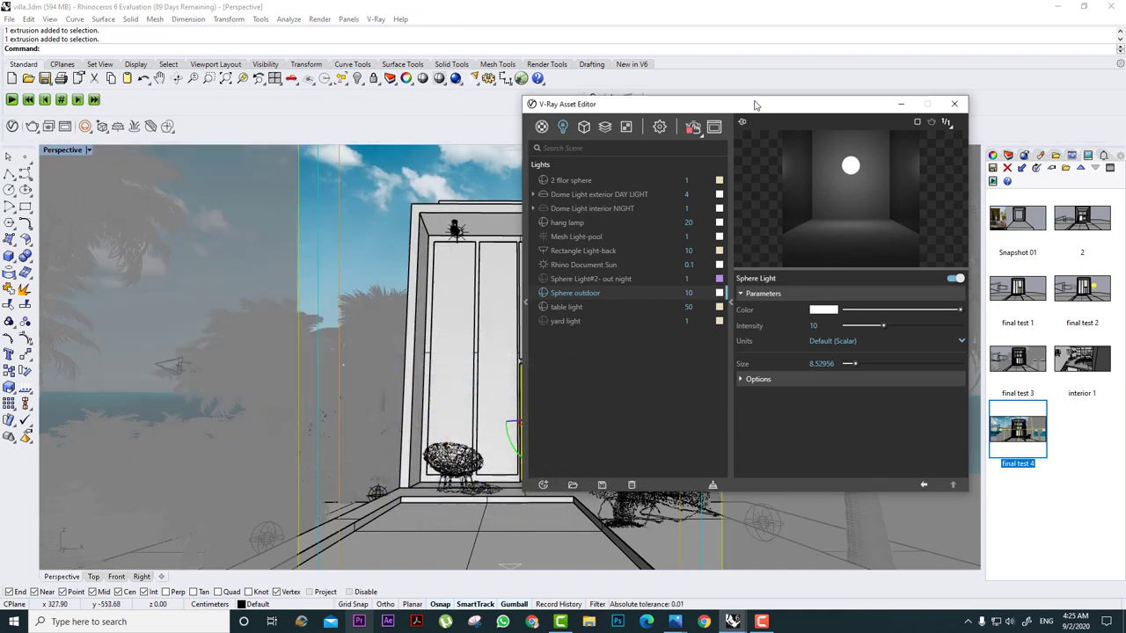
pyautogui.moveTo(754, 105); pyautogui.dragTo(776, 357)
pyautogui.doubleClick(67, 151)
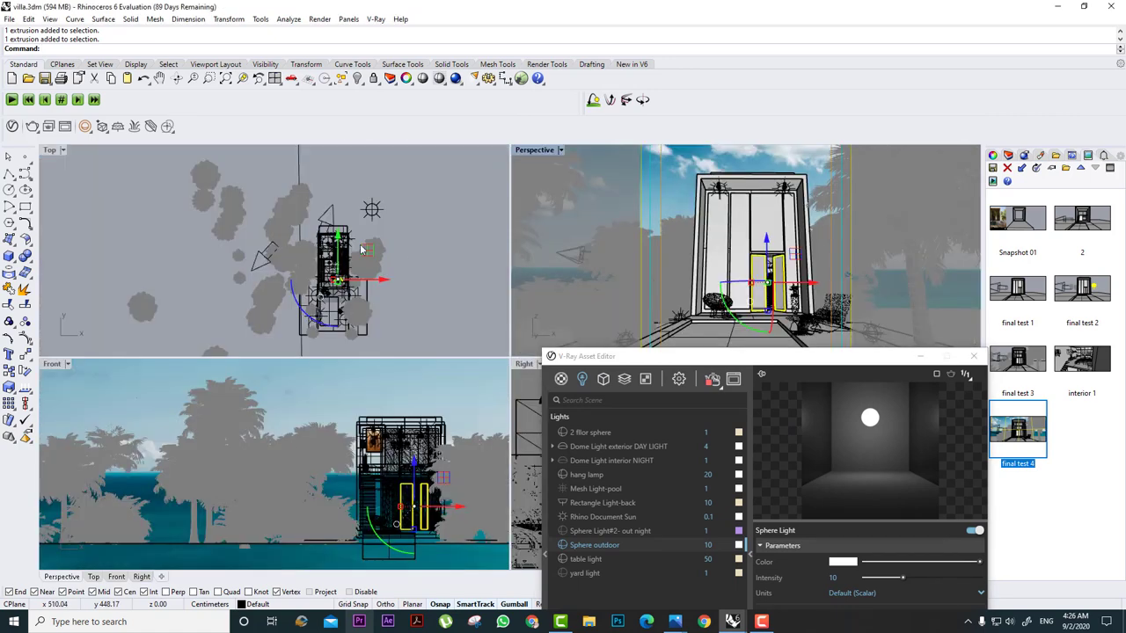
pyautogui.scroll(-5, 384, 220)
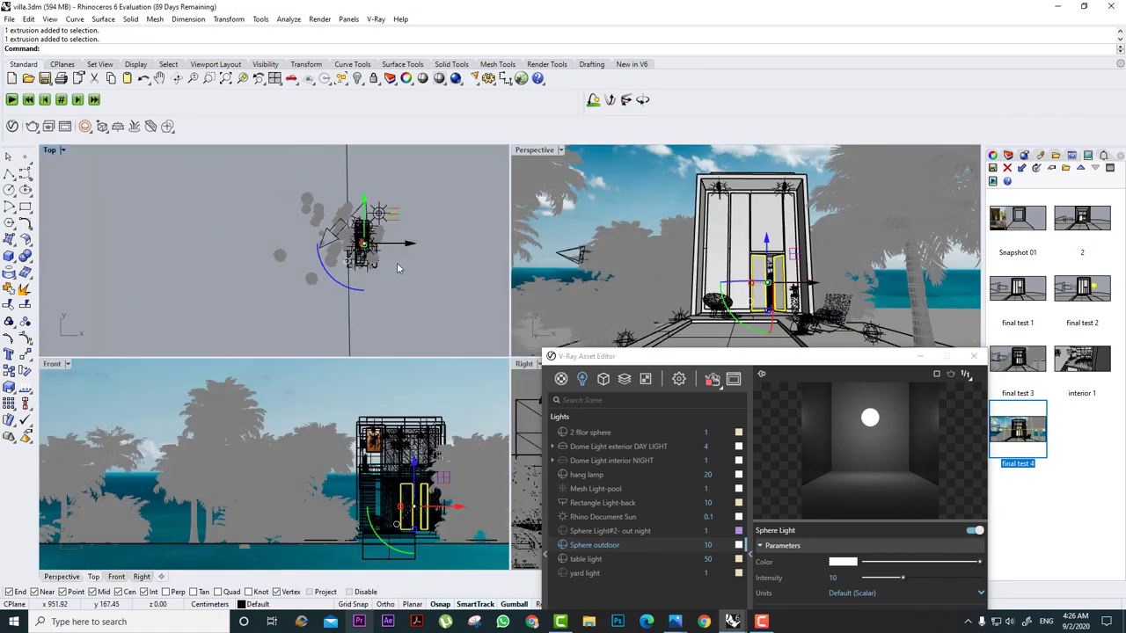
pyautogui.scroll(8, 401, 248)
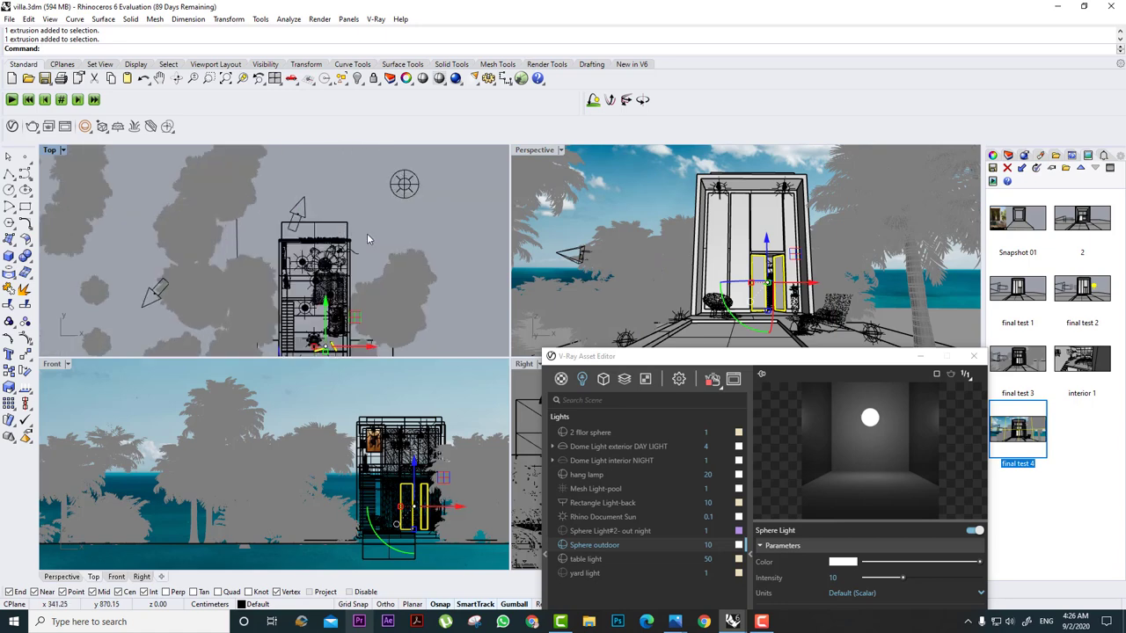
pyautogui.scroll(10, 390, 214)
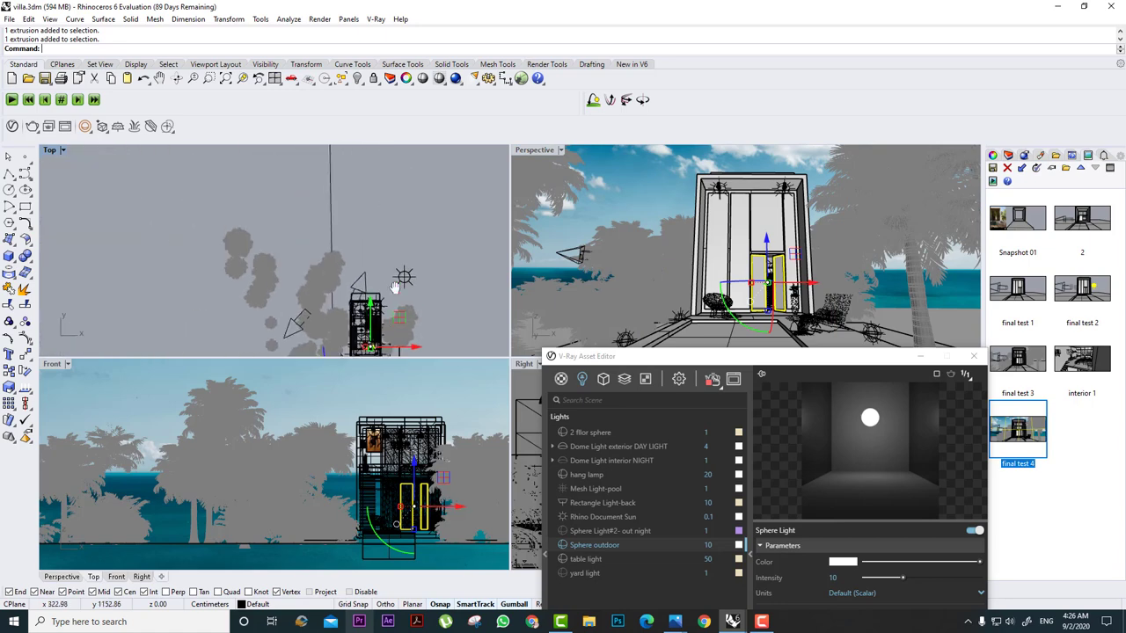
pyautogui.scroll(-12, 410, 256)
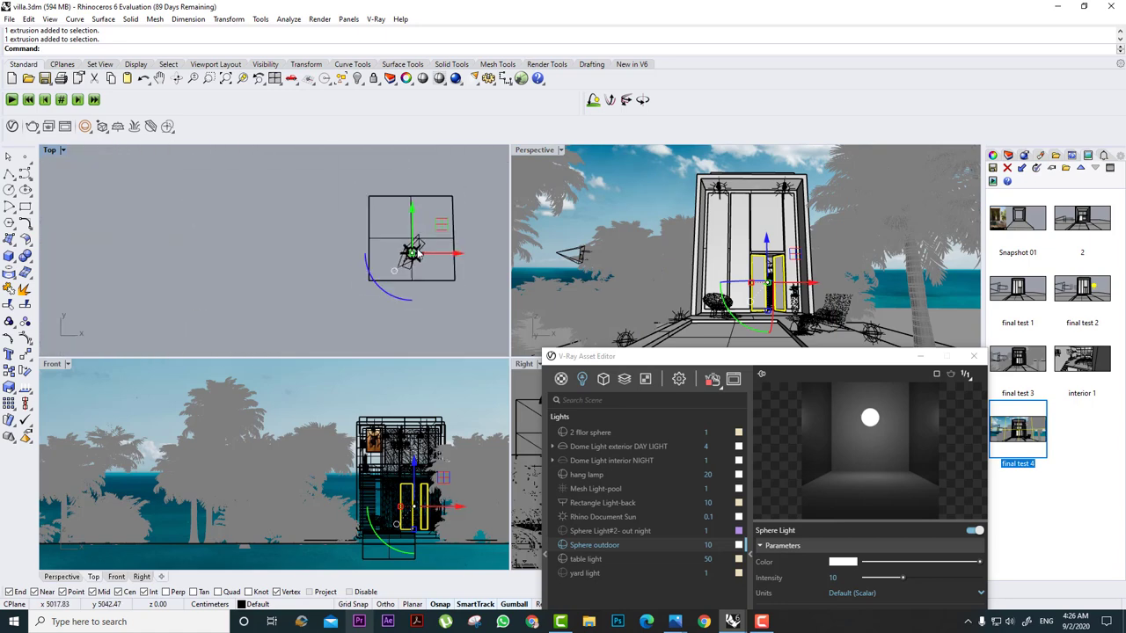
pyautogui.scroll(11, 412, 248)
pyautogui.scroll(-8, 405, 264)
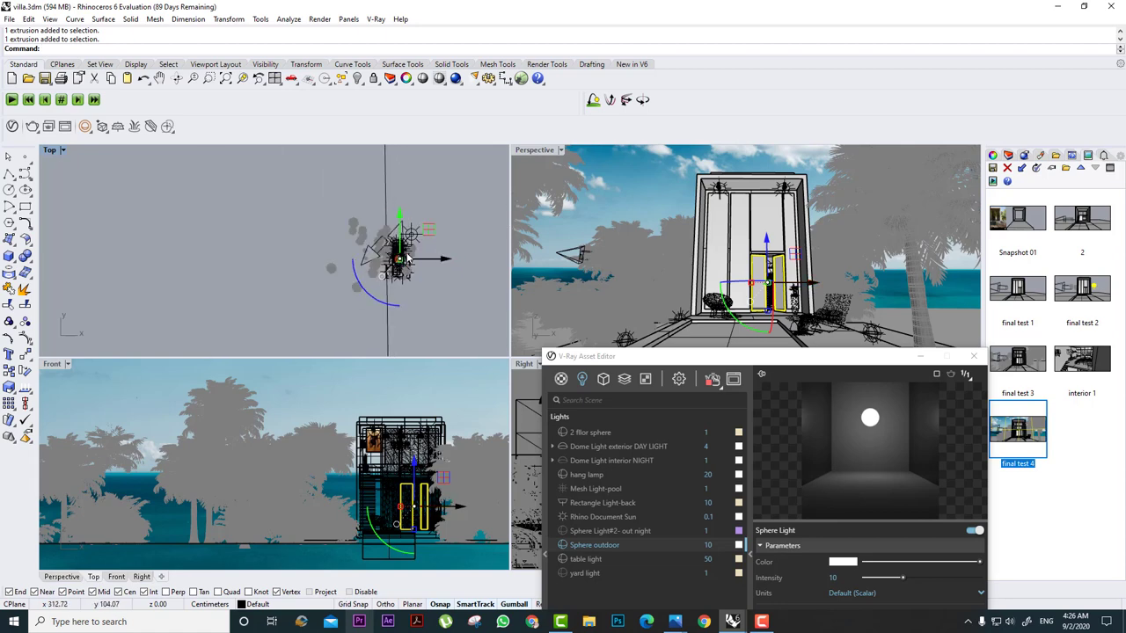
pyautogui.scroll(3, 439, 206)
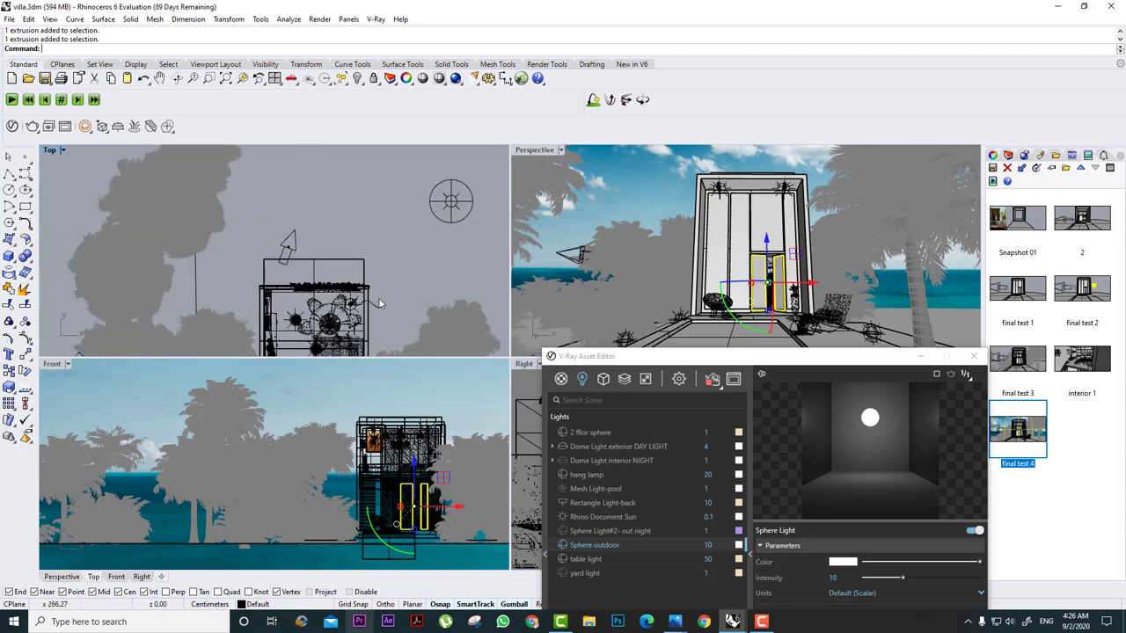
# Select the pexels-artem background surface, examine its placement behind the villa in Top and Front views, and return to a full Perspective view.
pyautogui.click(365, 383)
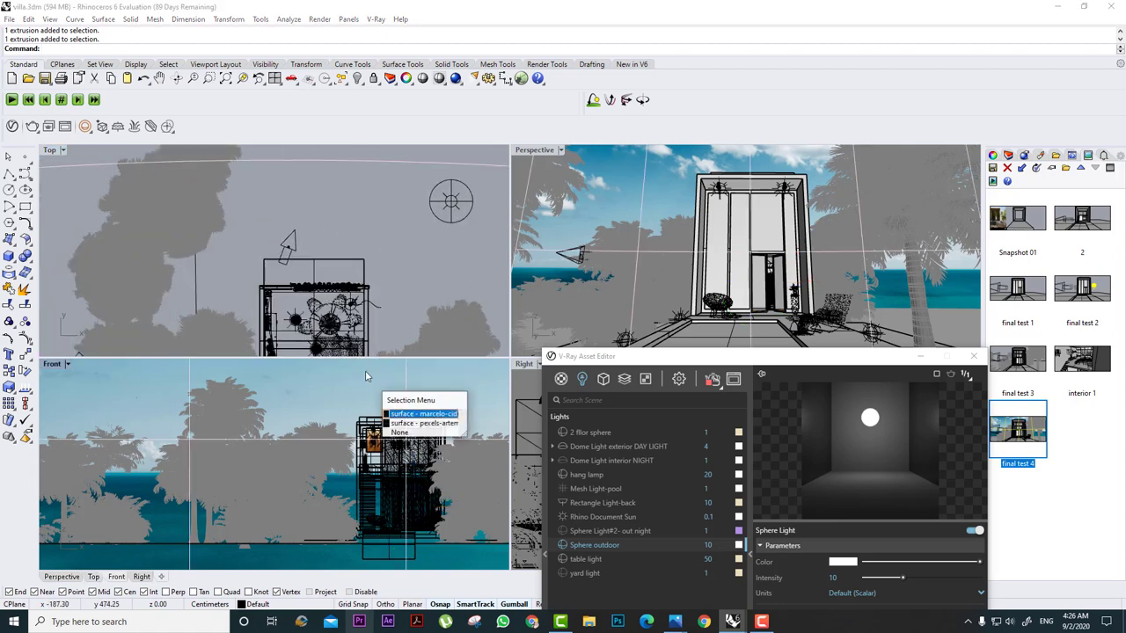
pyautogui.click(417, 423)
pyautogui.scroll(-4, 330, 216)
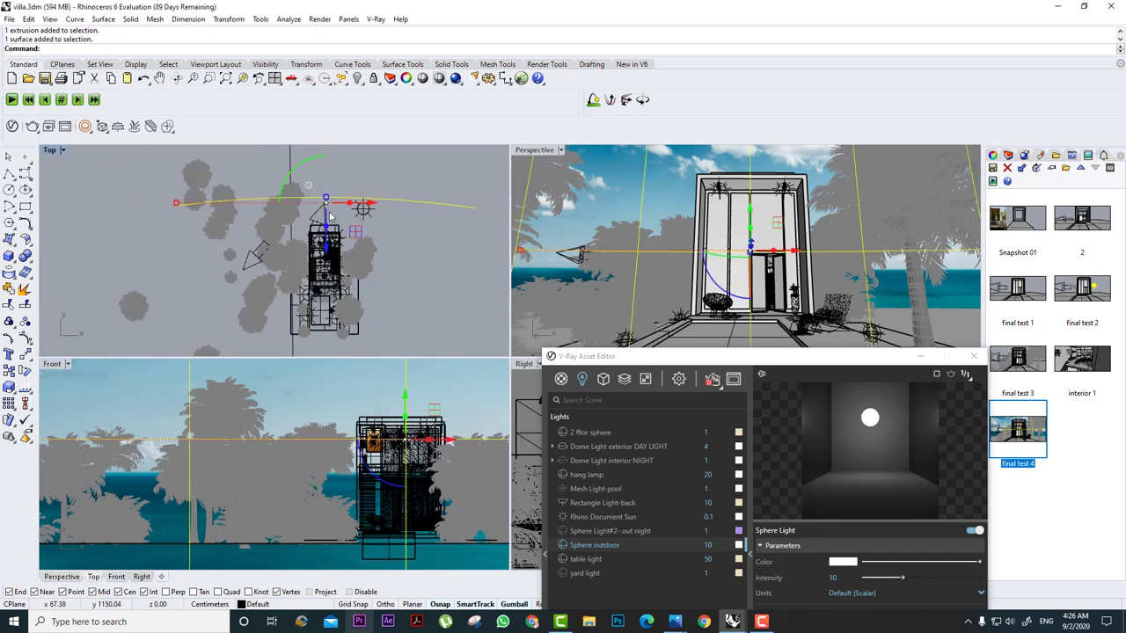
pyautogui.scroll(-2, 329, 216)
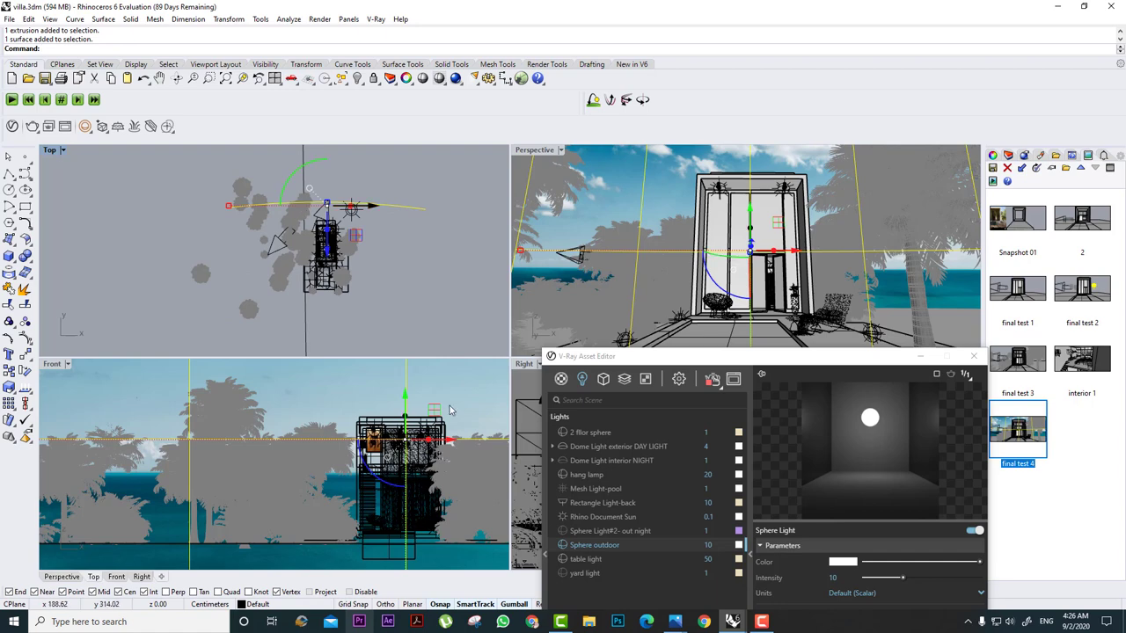
pyautogui.scroll(-3, 308, 440)
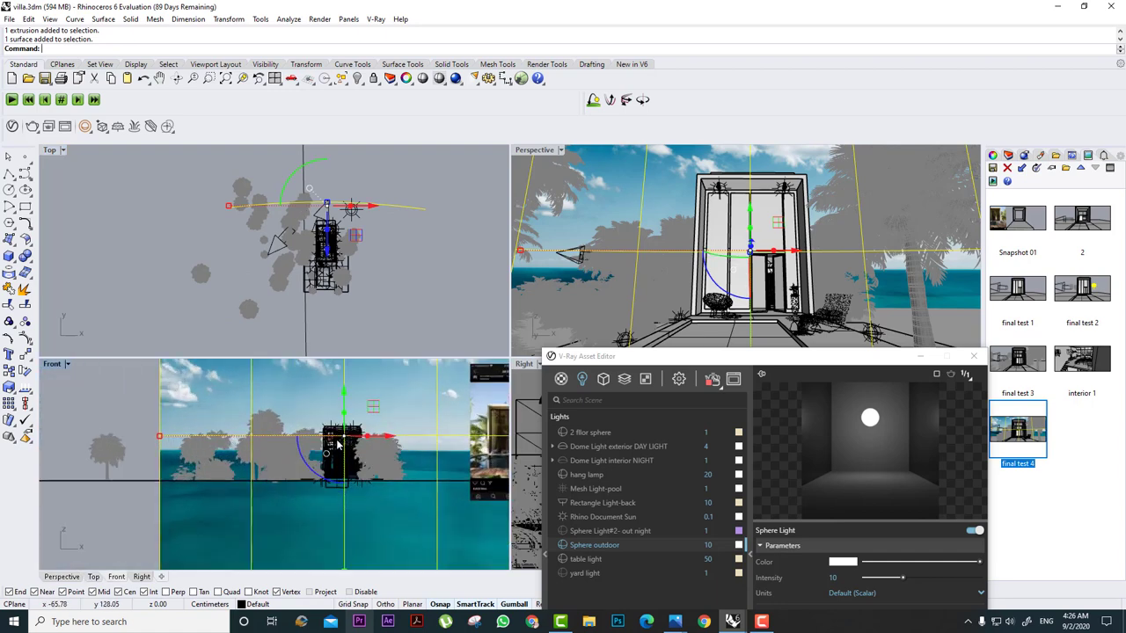
pyautogui.click(71, 200)
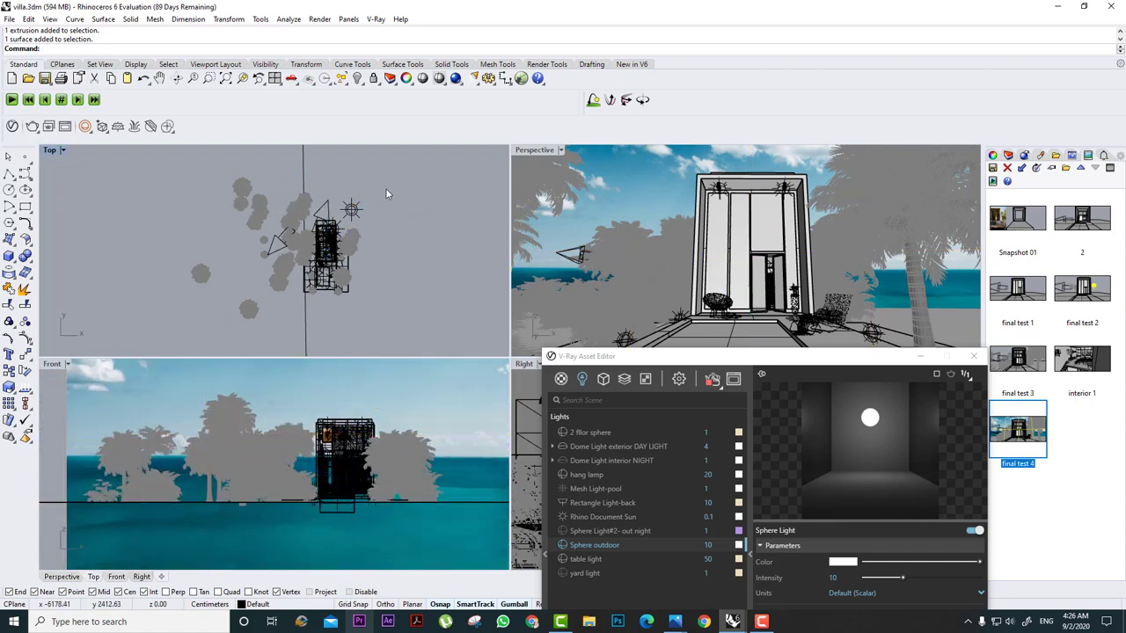
pyautogui.doubleClick(542, 151)
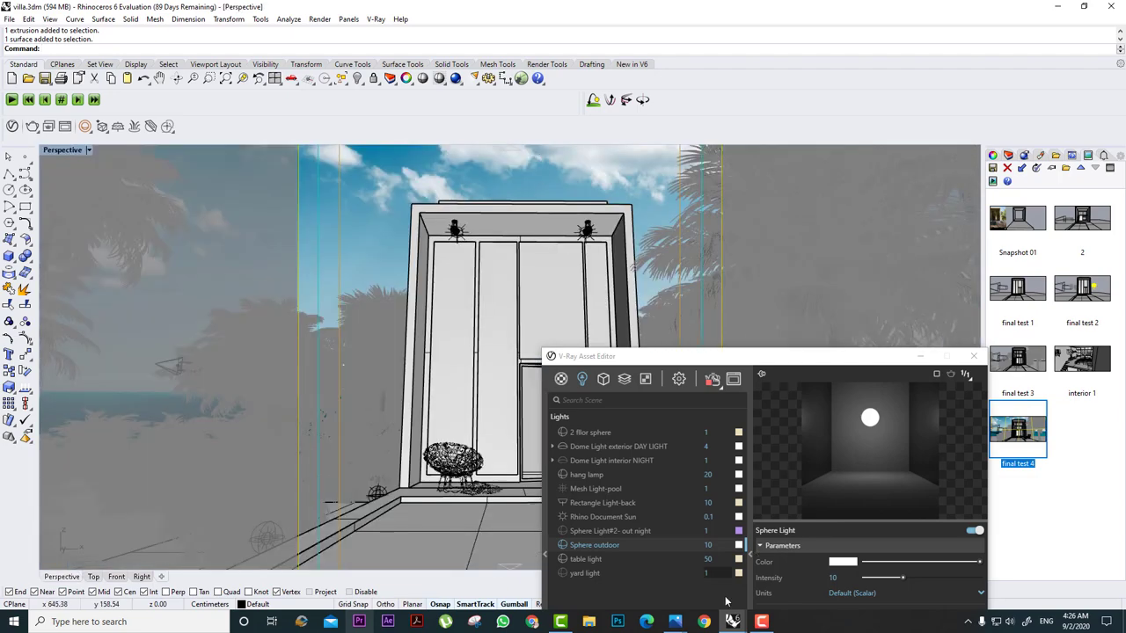
# Bring back the frame buffer and render regions over the right-hand palms, the terrace with the facade, and the villa's upper part.
pyautogui.moveTo(732, 620)
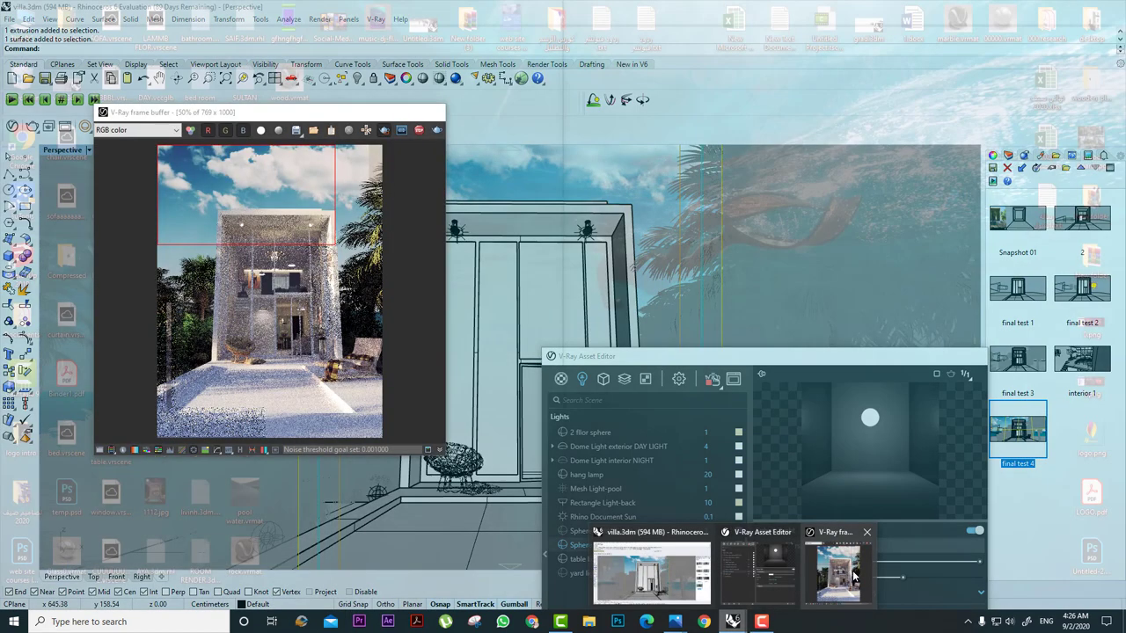
pyautogui.click(853, 576)
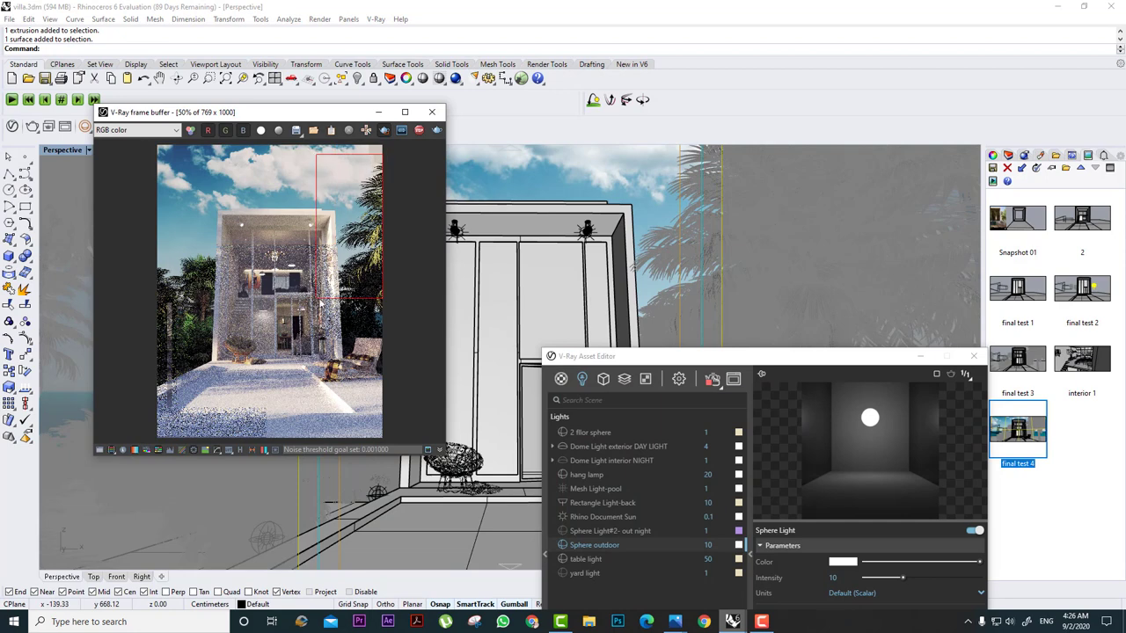
pyautogui.moveTo(378, 111); pyautogui.dragTo(761, 169)
pyautogui.scroll(3, 665, 308)
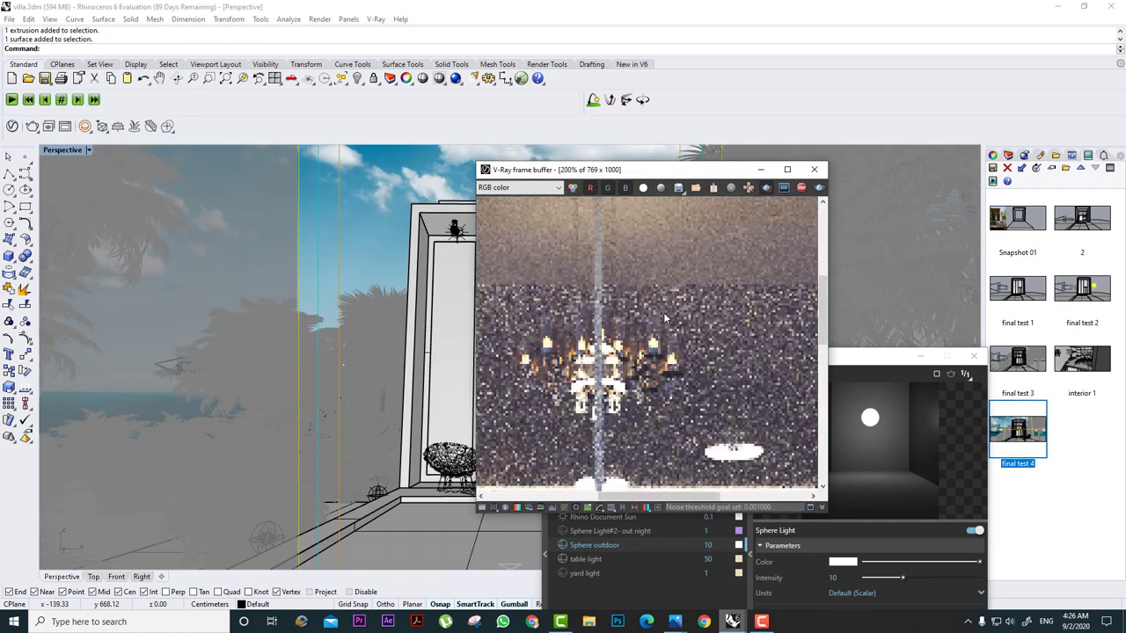
pyautogui.scroll(-3, 662, 318)
pyautogui.moveTo(706, 267); pyautogui.dragTo(539, 484)
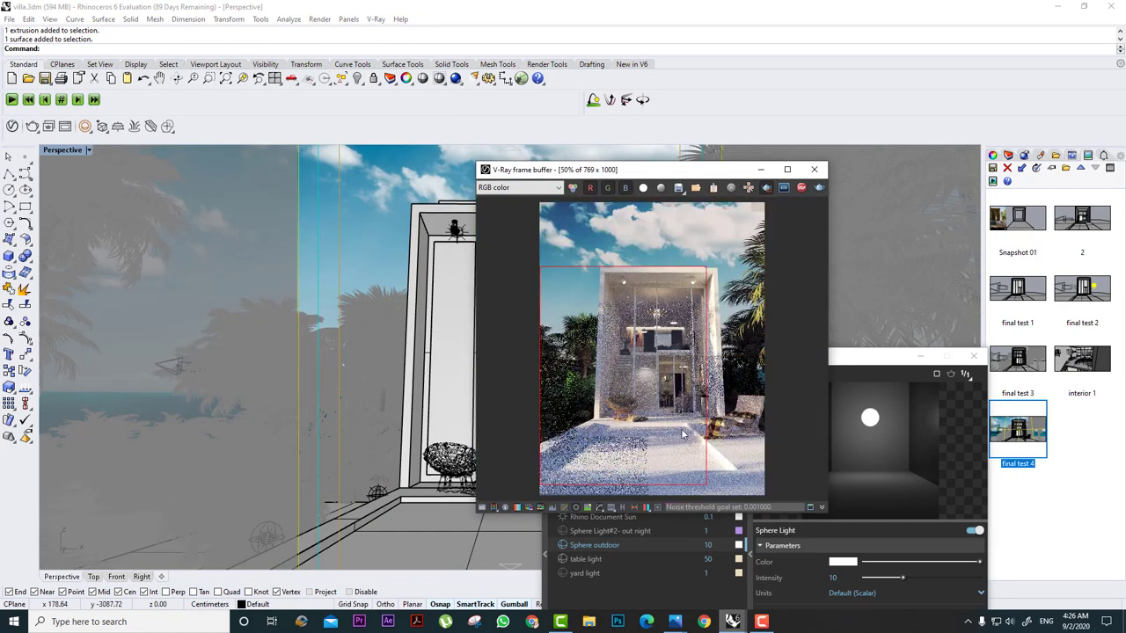
pyautogui.moveTo(659, 167); pyautogui.dragTo(485, 40)
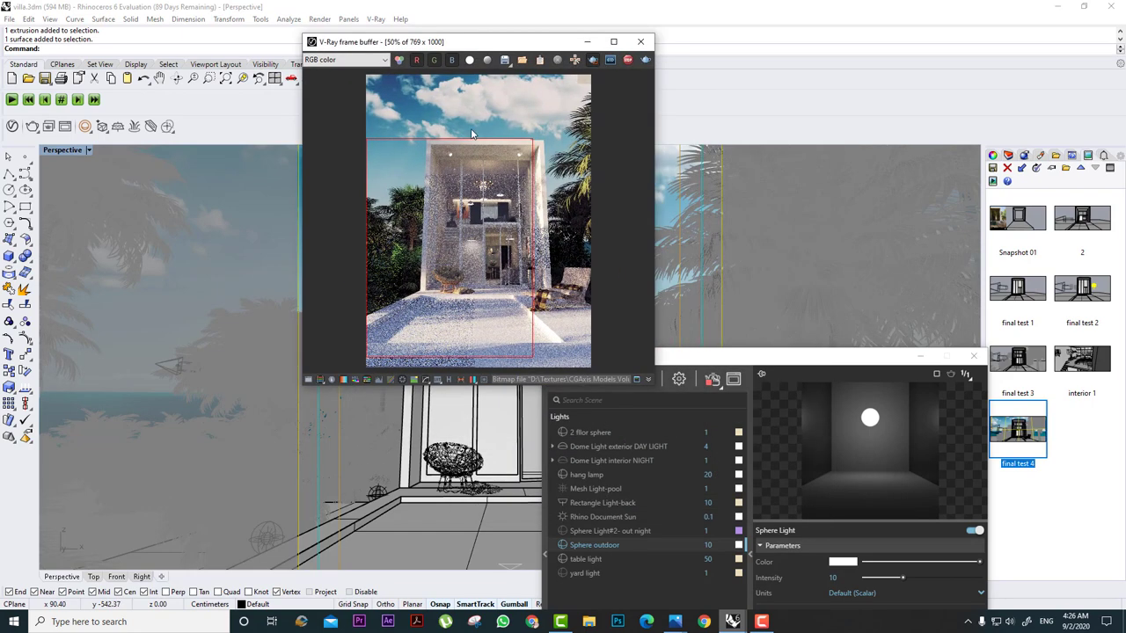
pyautogui.moveTo(558, 126); pyautogui.dragTo(422, 260)
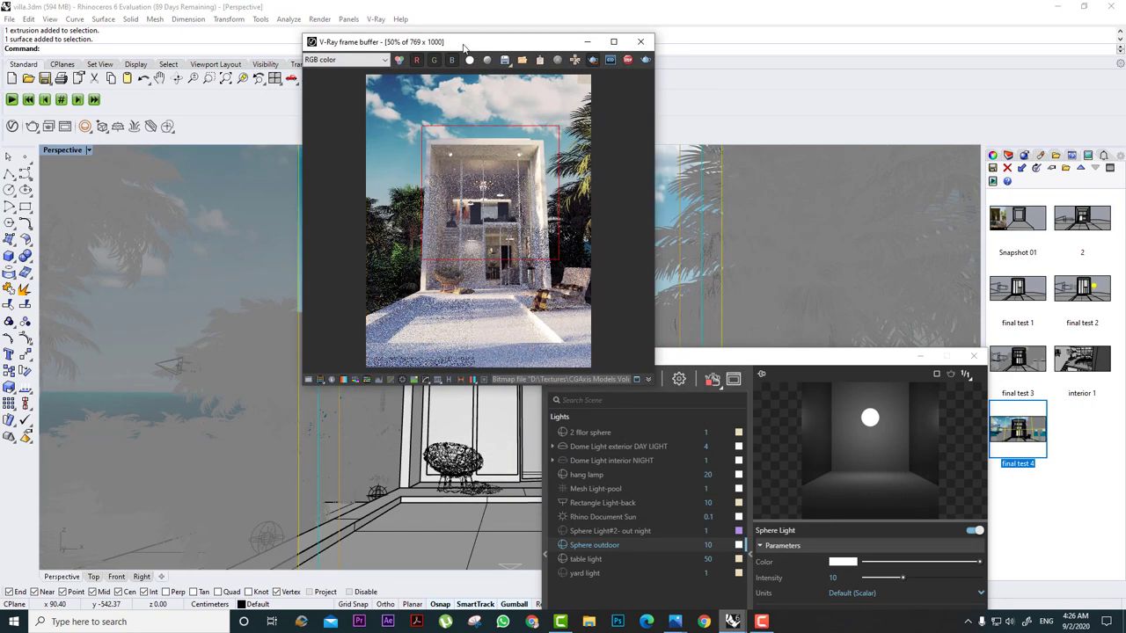
pyautogui.moveTo(464, 43); pyautogui.dragTo(798, 83)
# Select the villa's roof slab and outer frame, and examine the frame's outline up close in the Top view.
pyautogui.click(494, 216)
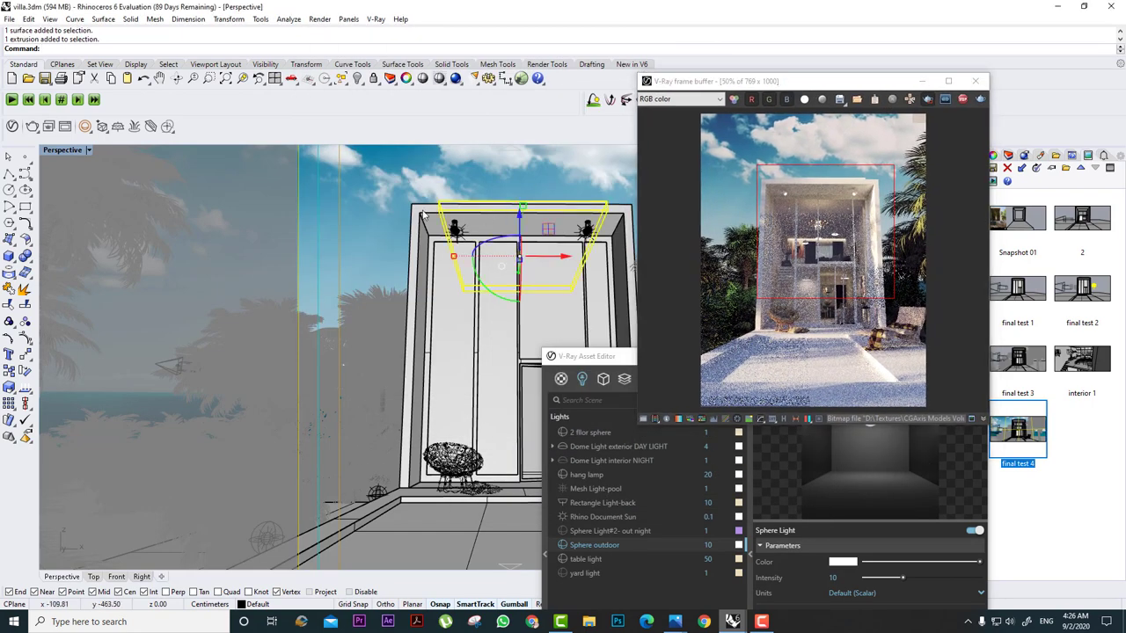
pyautogui.click(495, 210)
pyautogui.moveTo(586, 359); pyautogui.dragTo(613, 251)
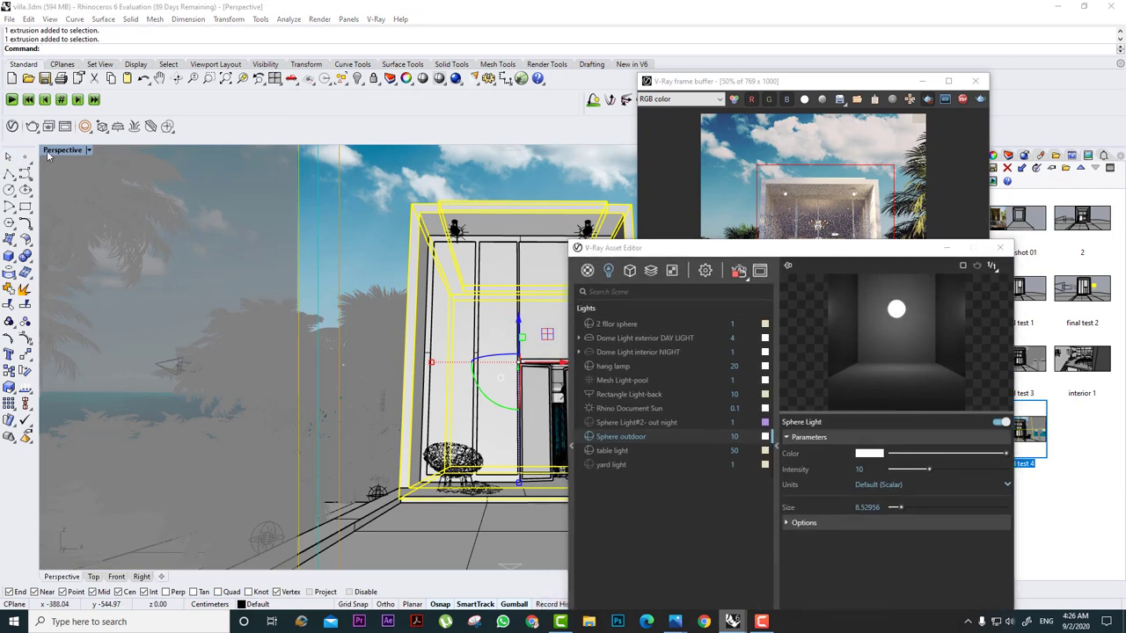
pyautogui.doubleClick(44, 153)
pyautogui.scroll(6, 178, 248)
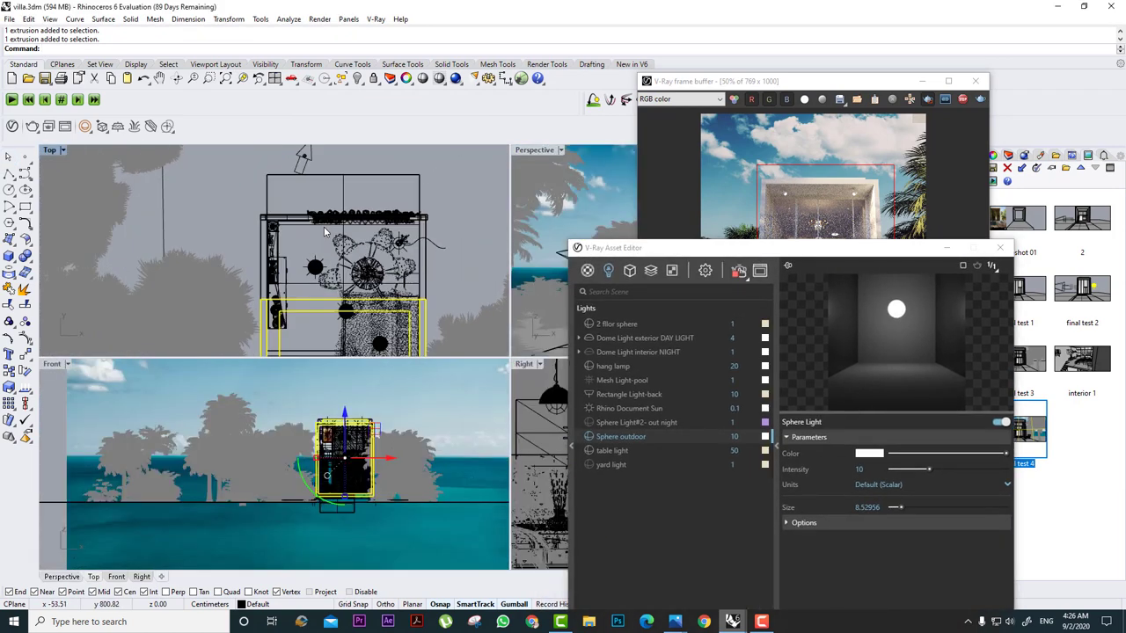
pyautogui.click(204, 233)
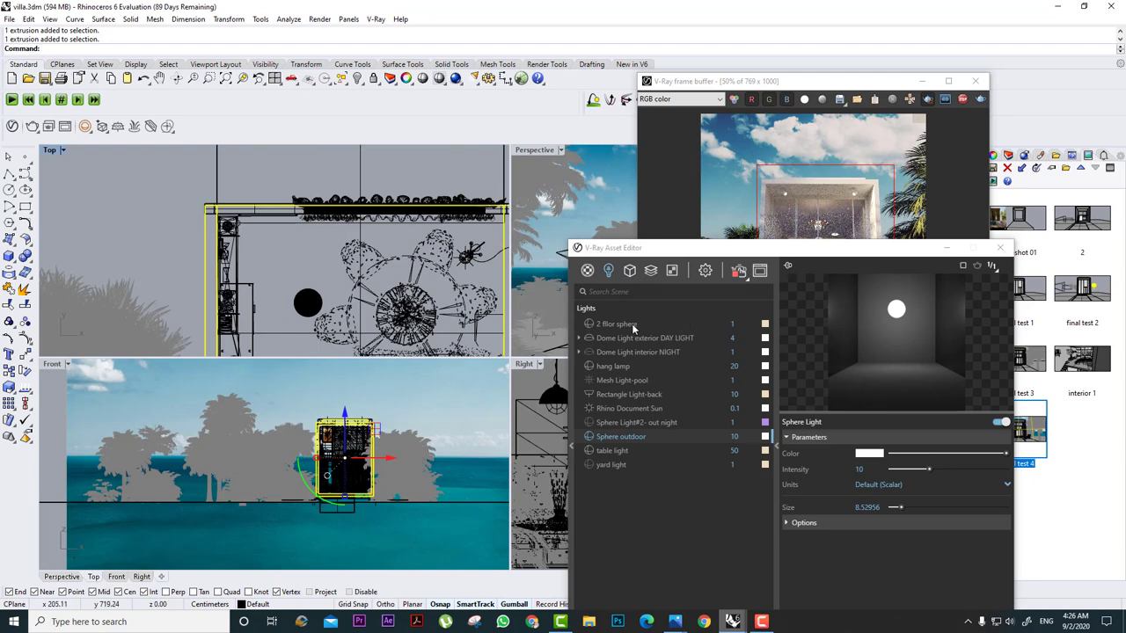
# Open the V-Ray material library, browse the Glass, Ground, Liquid and Stone categories, and pick out Stone E 150cm.
pyautogui.click(571, 336)
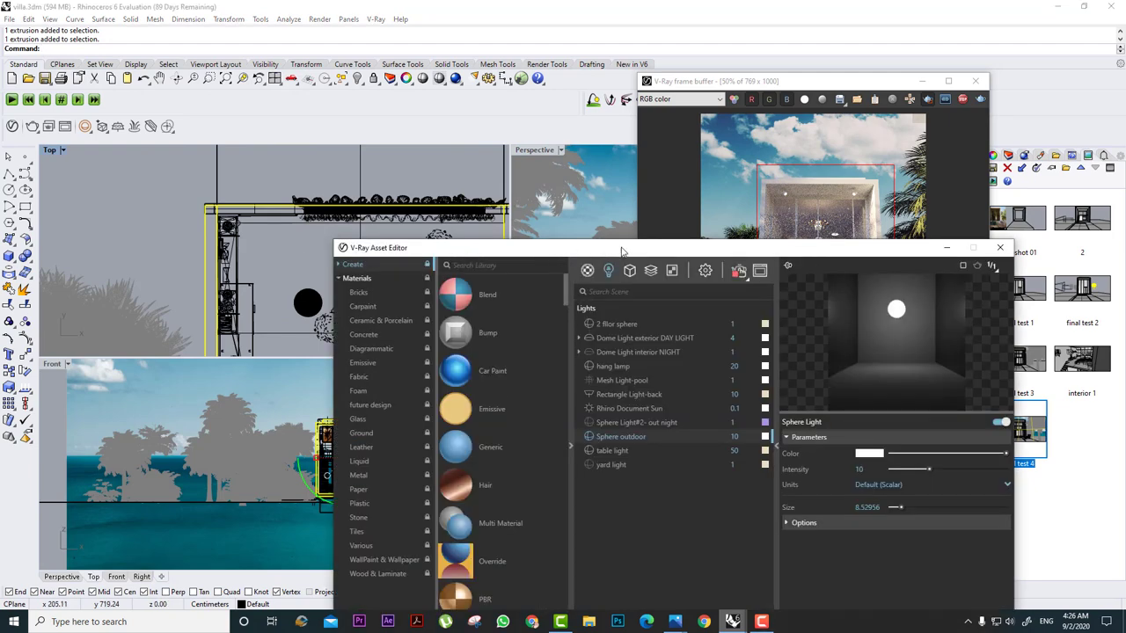
pyautogui.moveTo(621, 253); pyautogui.dragTo(336, 100)
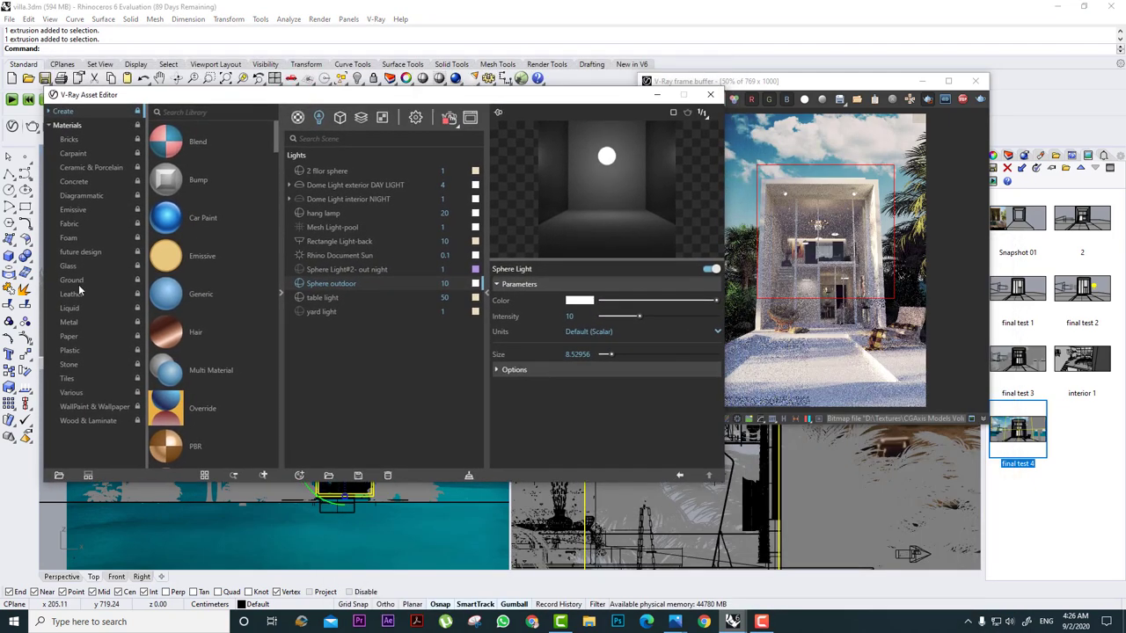
pyautogui.click(78, 281)
pyautogui.click(92, 267)
pyautogui.click(91, 282)
pyautogui.click(88, 308)
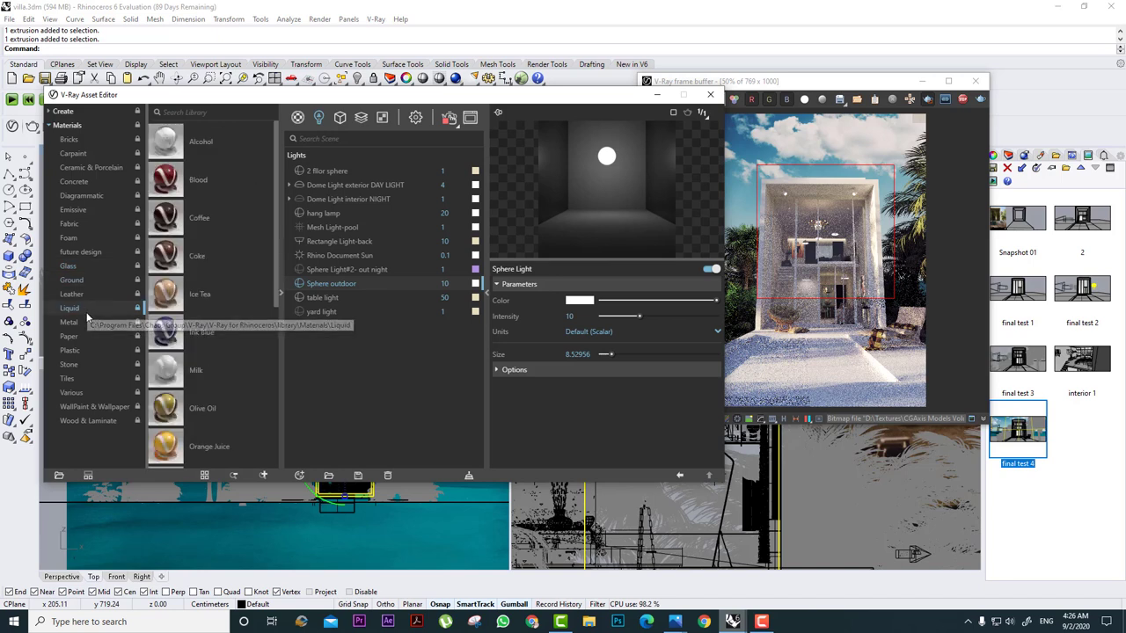
pyautogui.click(88, 364)
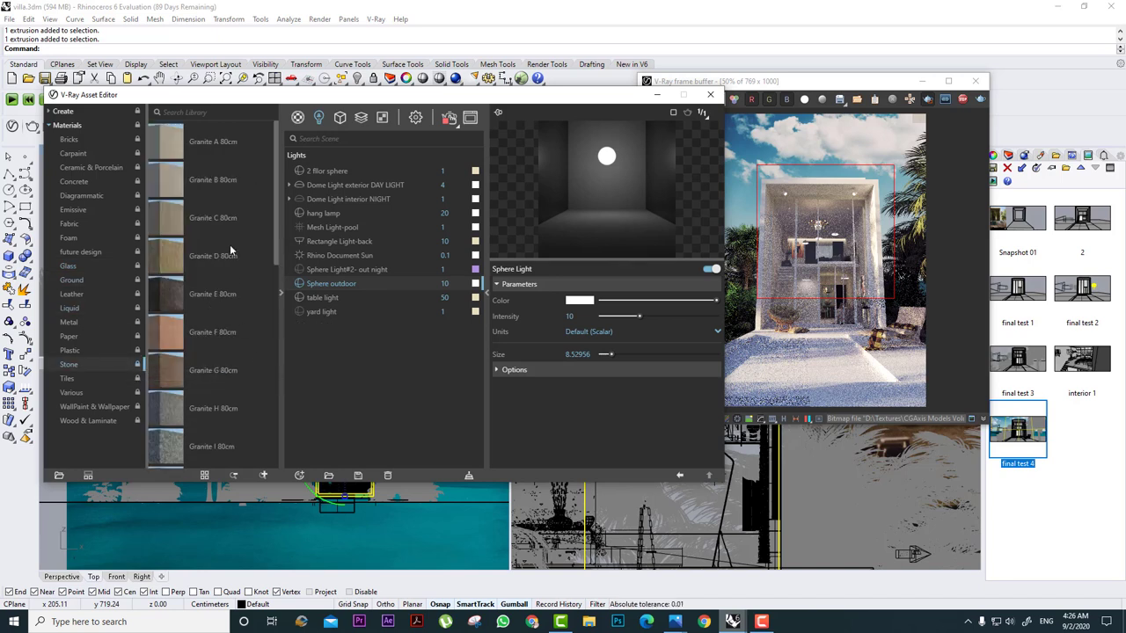
pyautogui.scroll(-5, 230, 257)
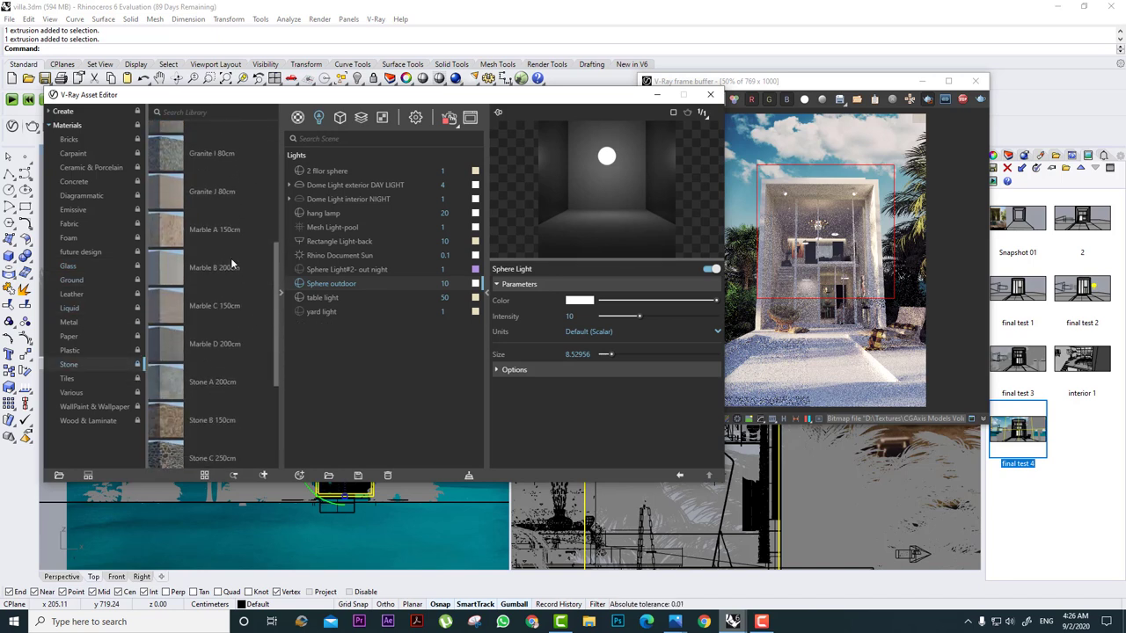
pyautogui.scroll(-3, 230, 261)
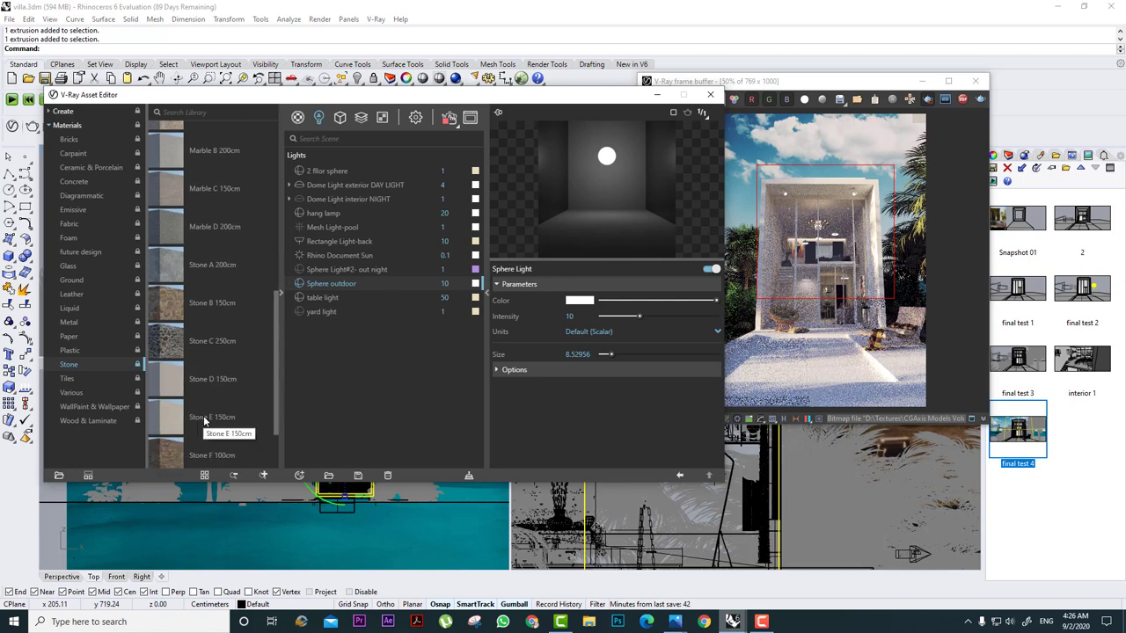
pyautogui.click(208, 422)
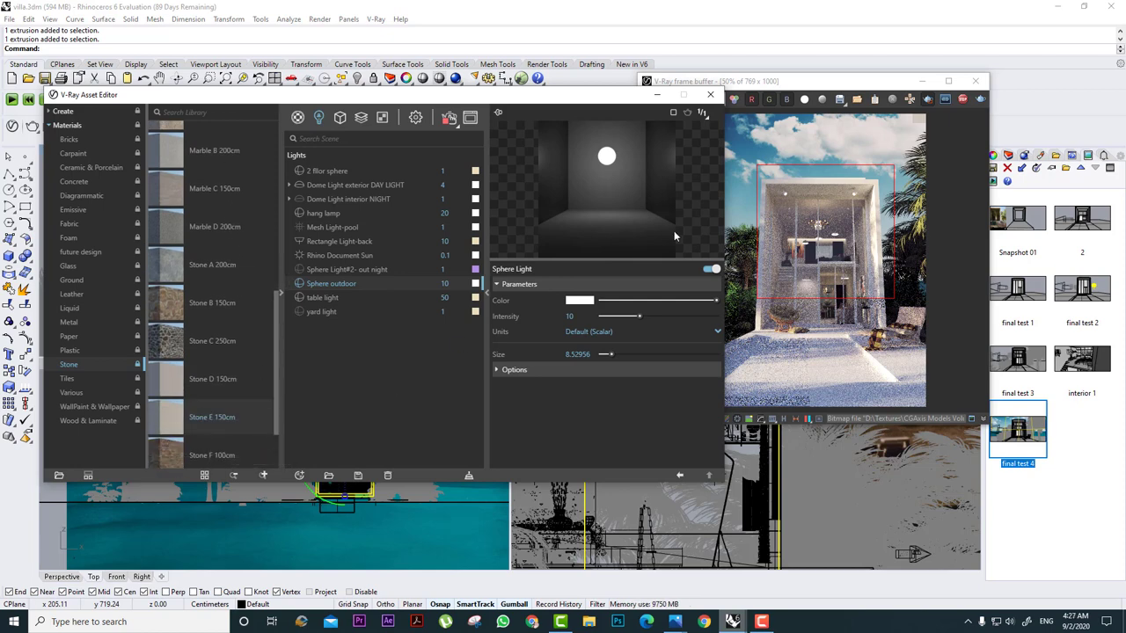
# Inspect the facade up close in the render, with regions over the upper glazing, the roof lamps and the frame's right edge.
pyautogui.scroll(1, 863, 212)
pyautogui.click(803, 286)
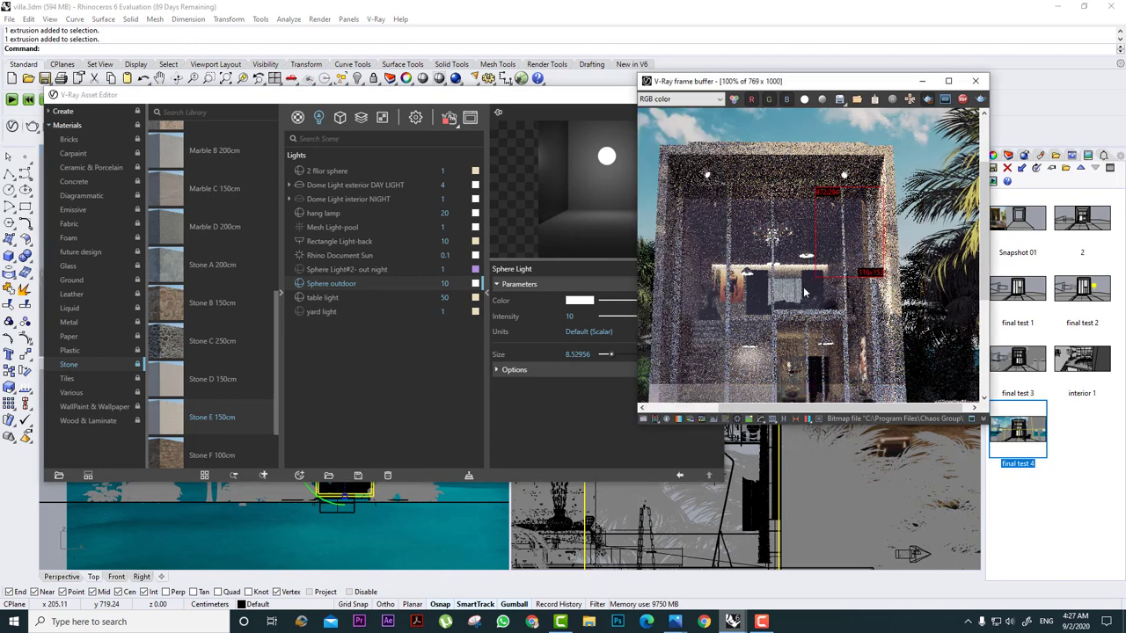
pyautogui.scroll(2, 850, 241)
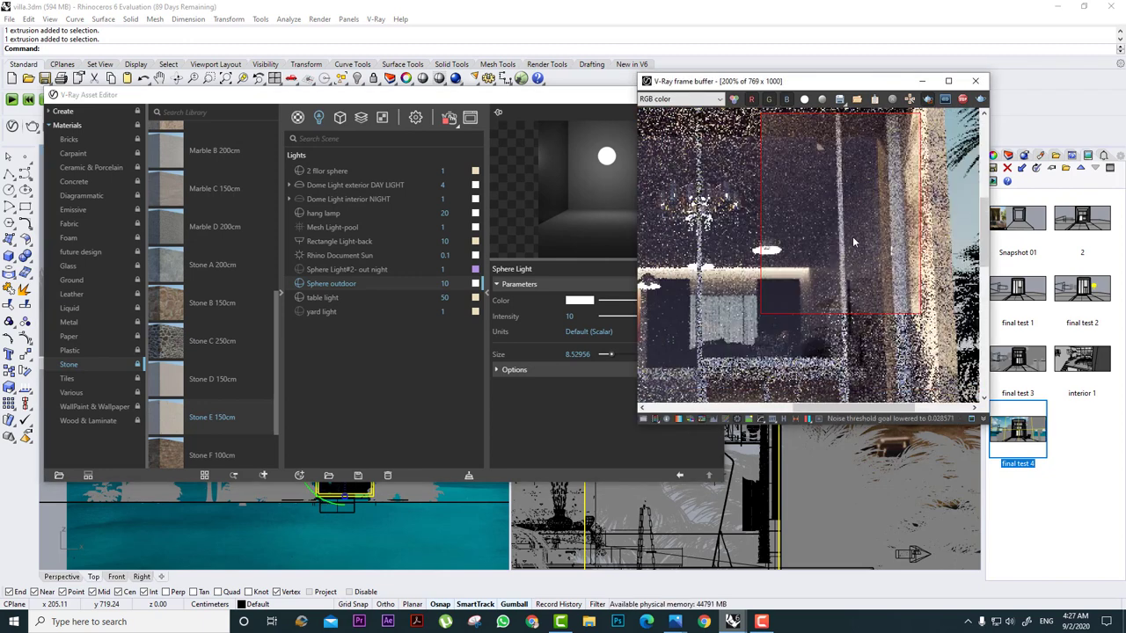
pyautogui.scroll(-2, 852, 236)
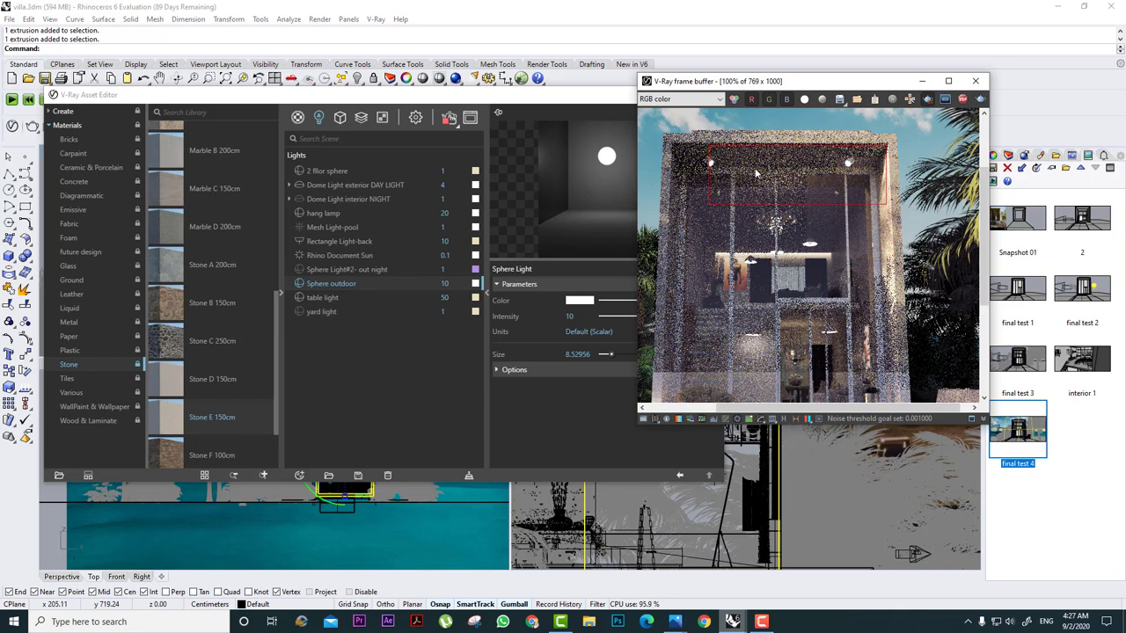
pyautogui.scroll(2, 890, 170)
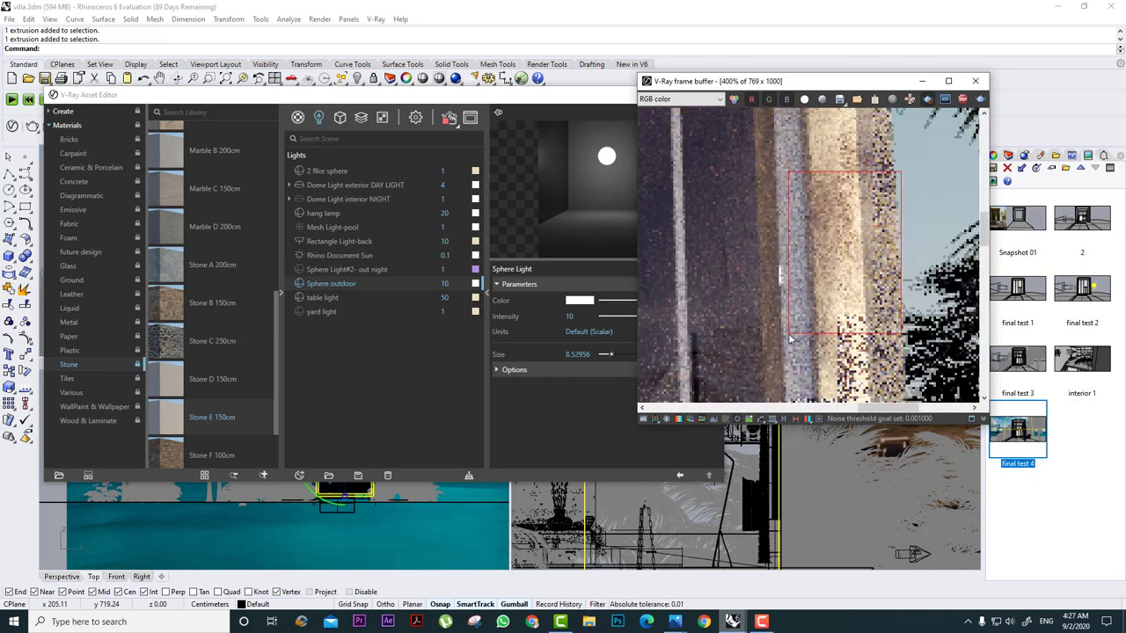
# Select the villa's frame in the Perspective view and check its texture mapping properties.
pyautogui.moveTo(609, 95); pyautogui.dragTo(527, 295)
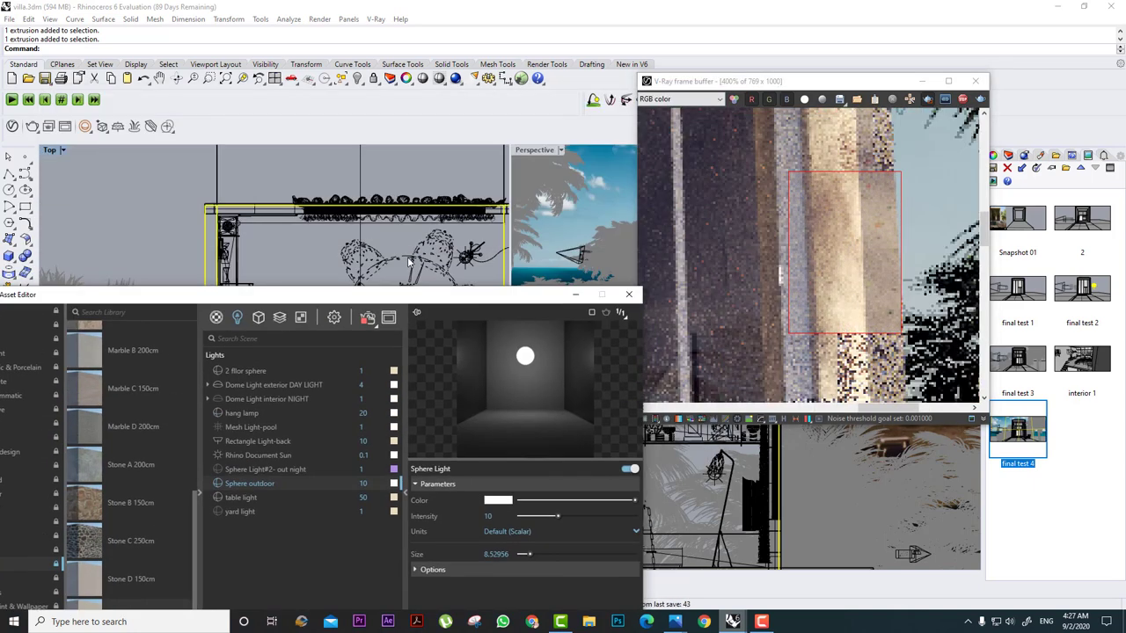
pyautogui.moveTo(696, 82); pyautogui.dragTo(431, 350)
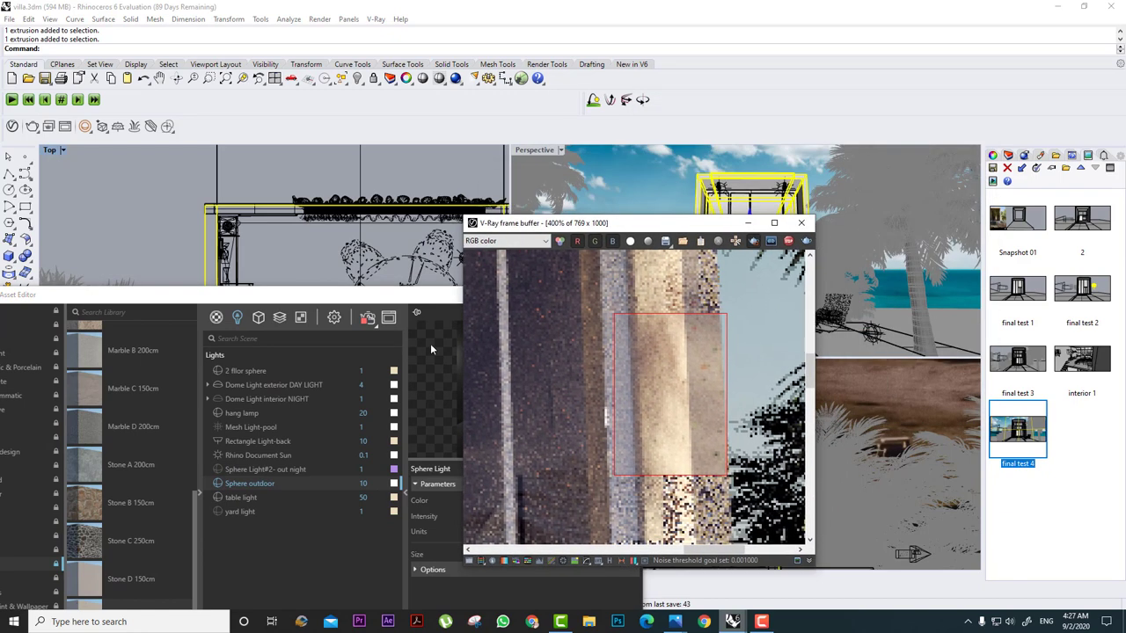
pyautogui.click(692, 175)
pyautogui.click(700, 179)
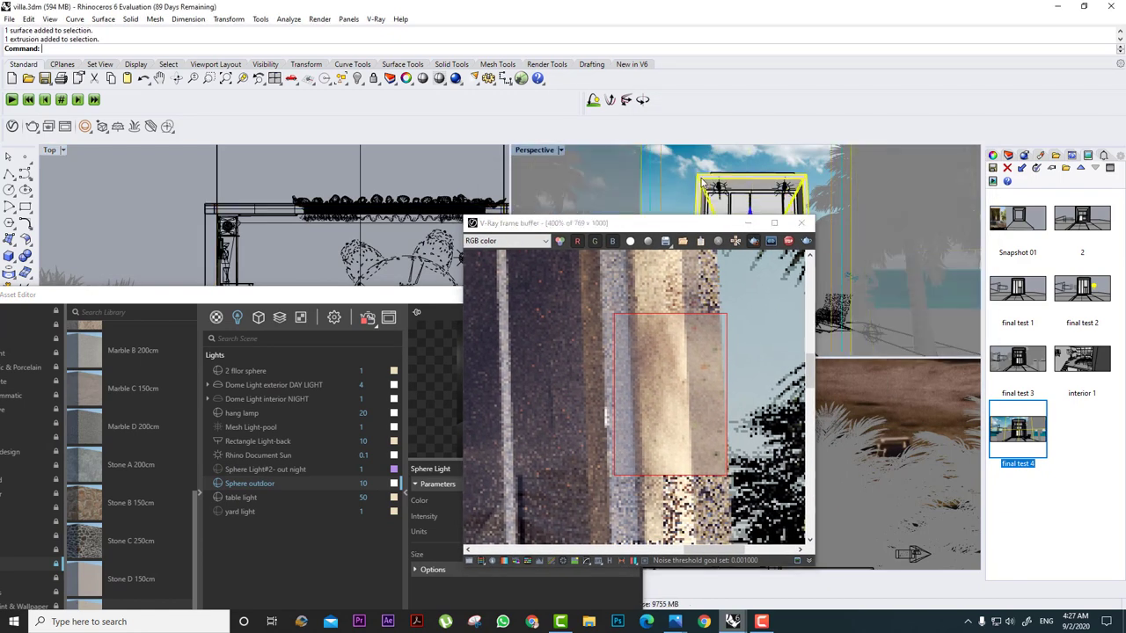
pyautogui.click(993, 155)
pyautogui.click(1008, 157)
pyautogui.click(994, 156)
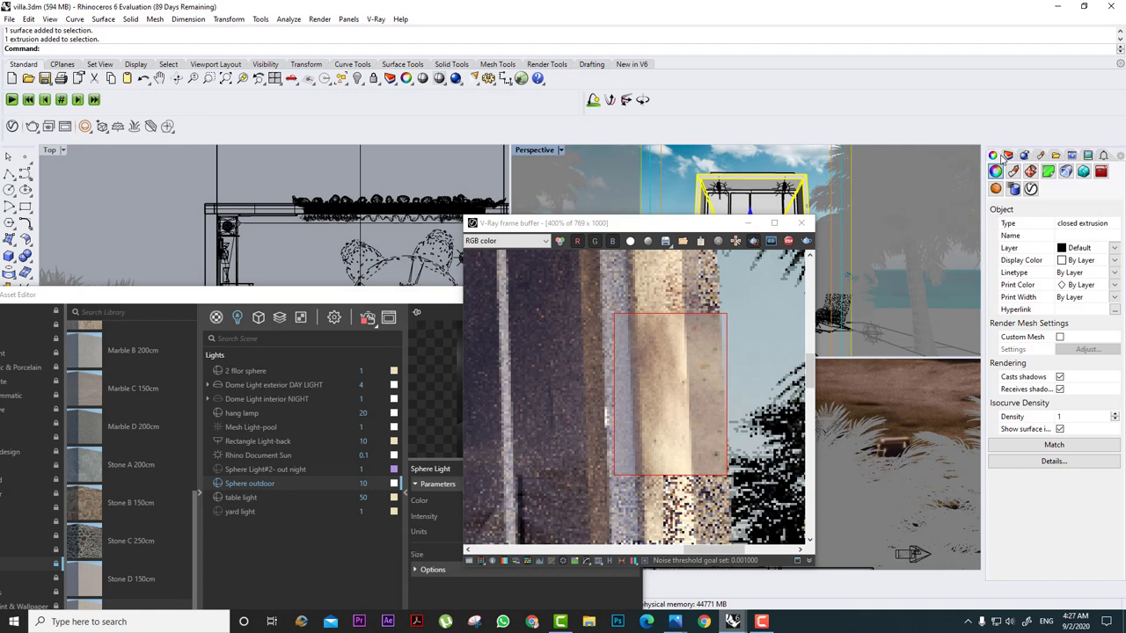
pyautogui.click(1030, 171)
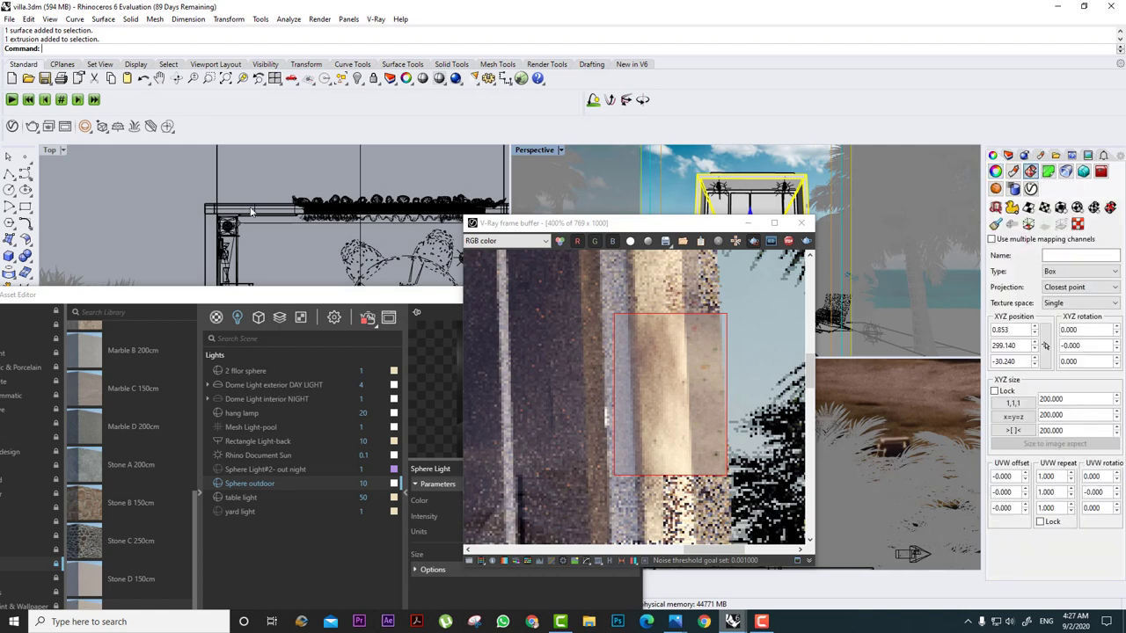
# Select the villa's outer frame extrusion in the Top view and apply a capped box mapping to it.
pyautogui.click(205, 233)
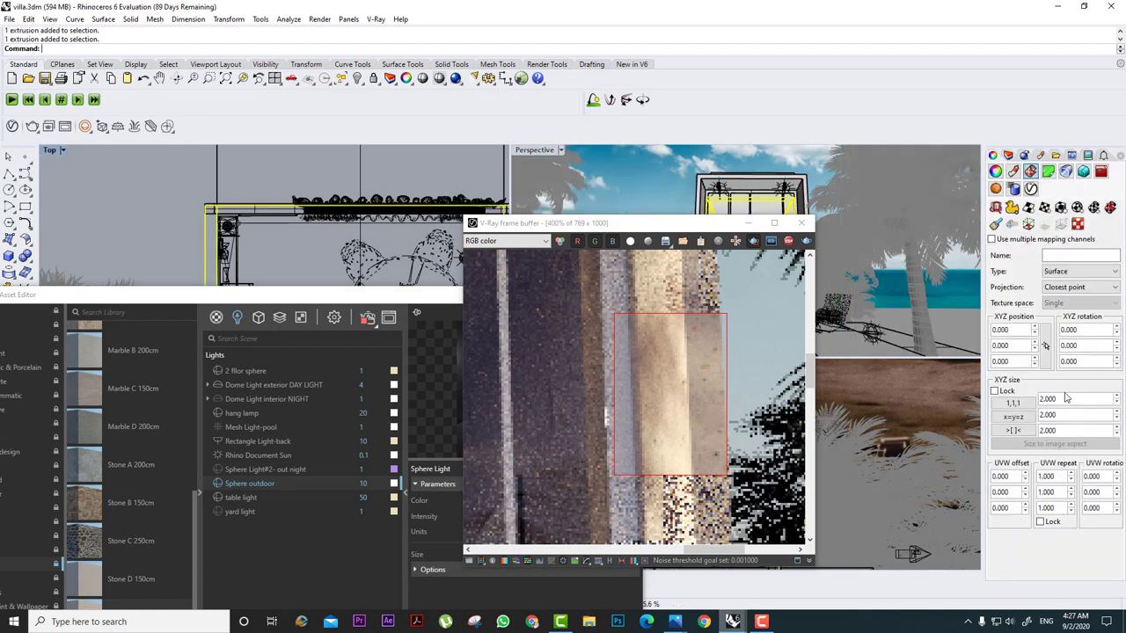
pyautogui.click(1065, 173)
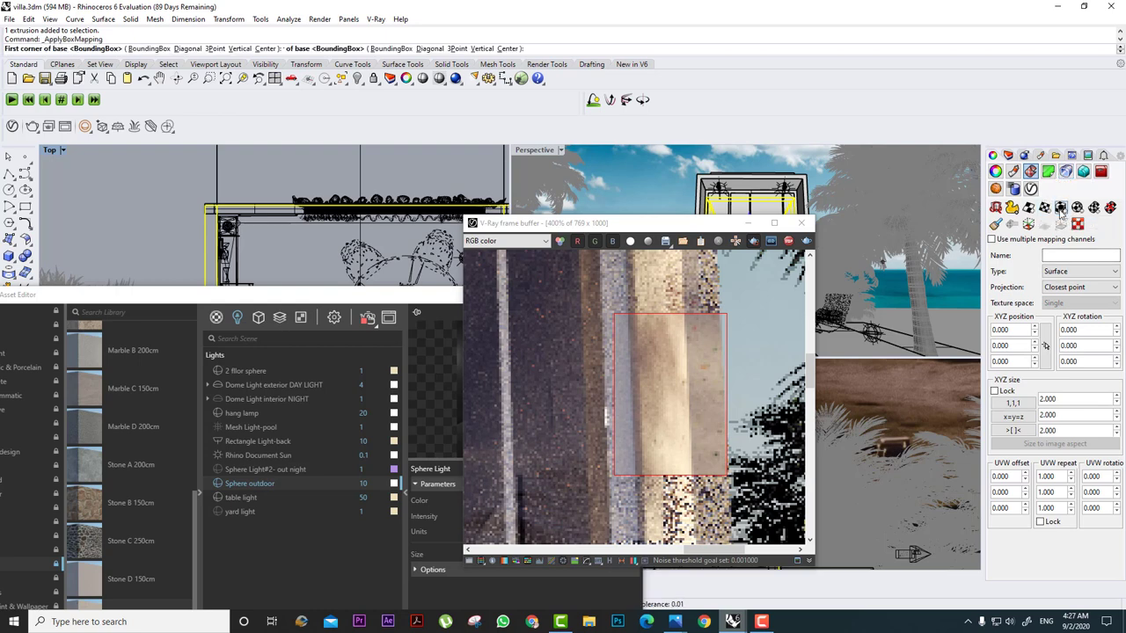
pyautogui.press('Return')
pyautogui.press('Return')
pyautogui.press('Return')
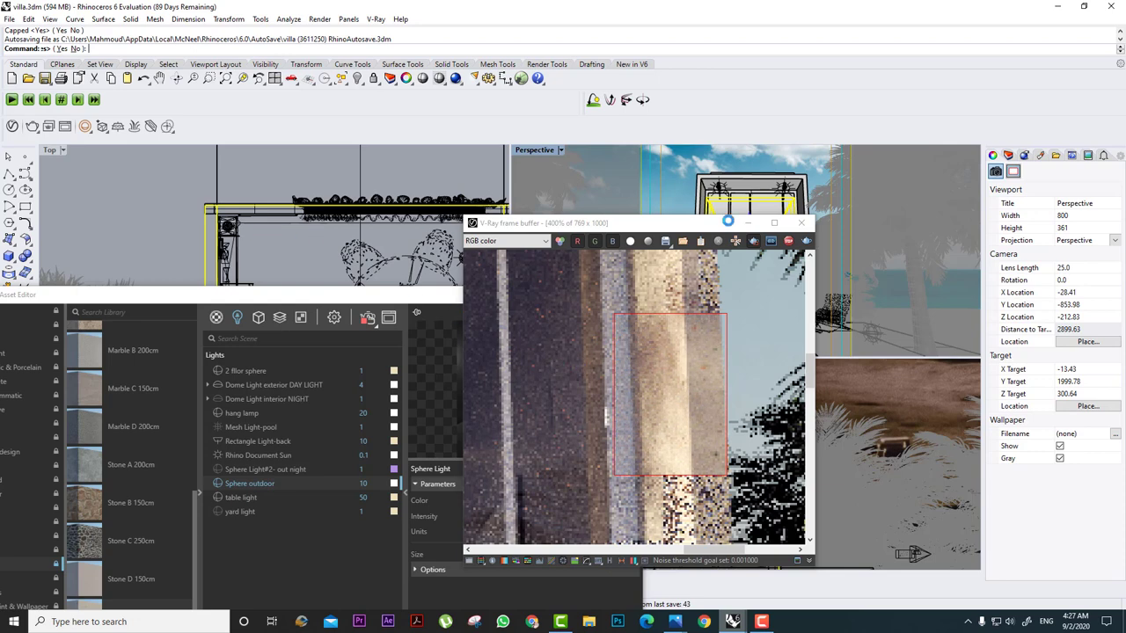
pyautogui.press('Return')
# Set the outer frame's box mapping XYZ size to 200 in all three directions.
pyautogui.scroll(-1, 622, 347)
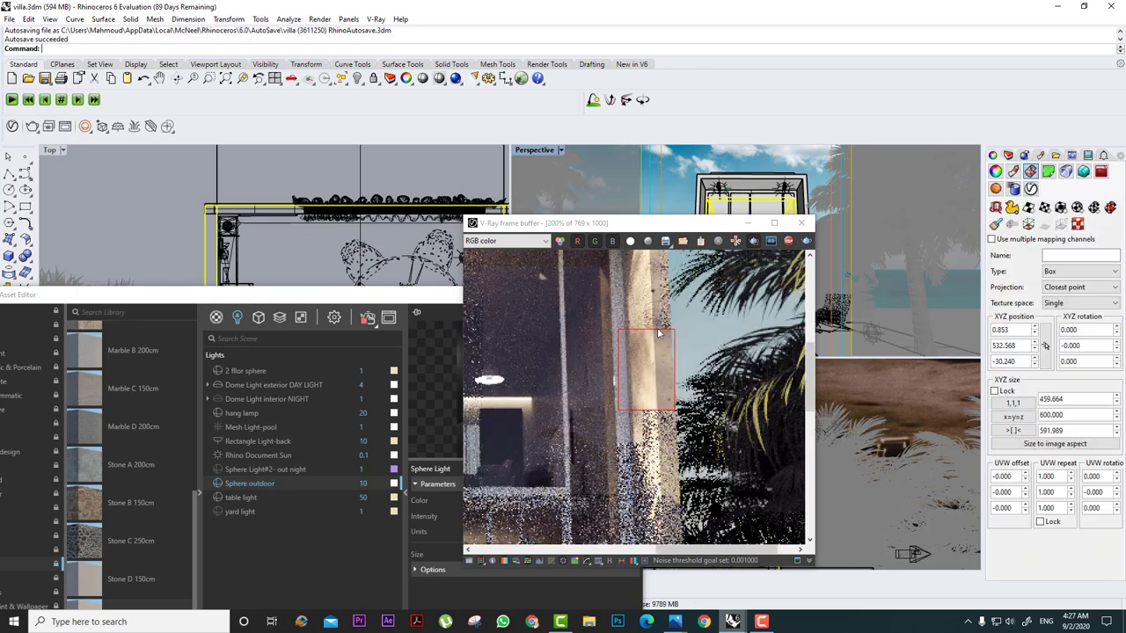
pyautogui.doubleClick(1065, 398)
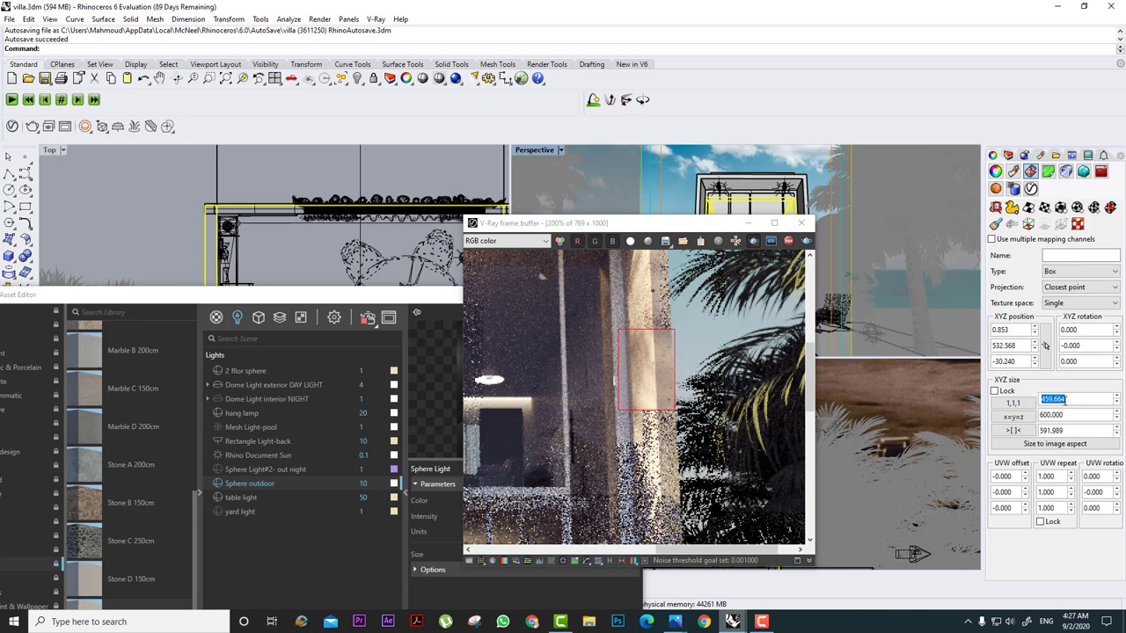
pyautogui.write('200')
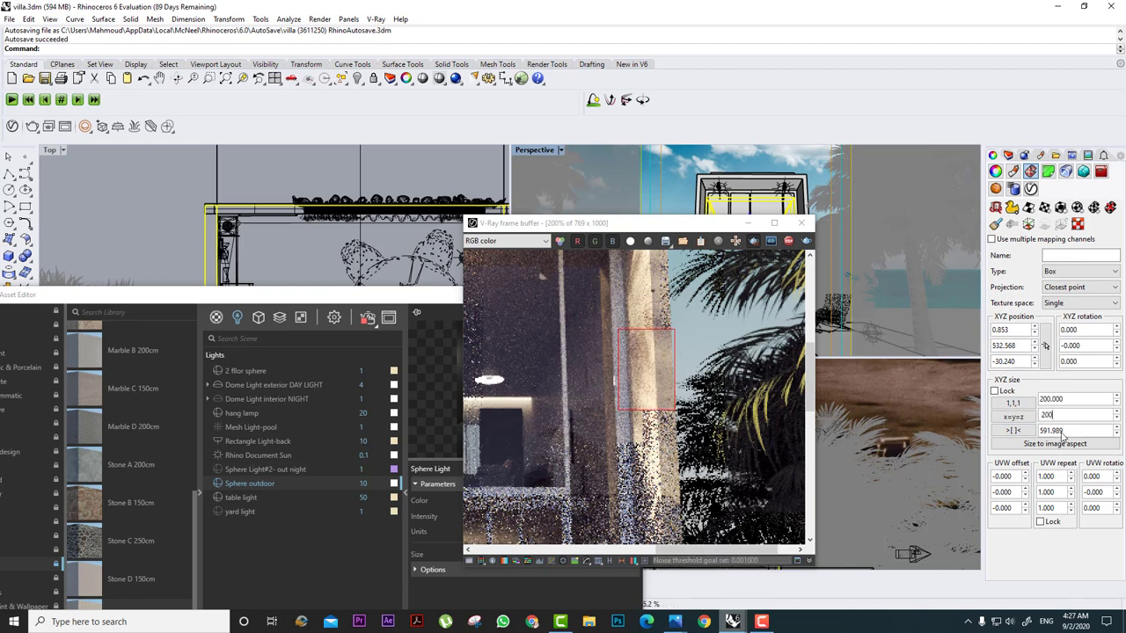
pyautogui.doubleClick(1062, 431)
pyautogui.write('200')
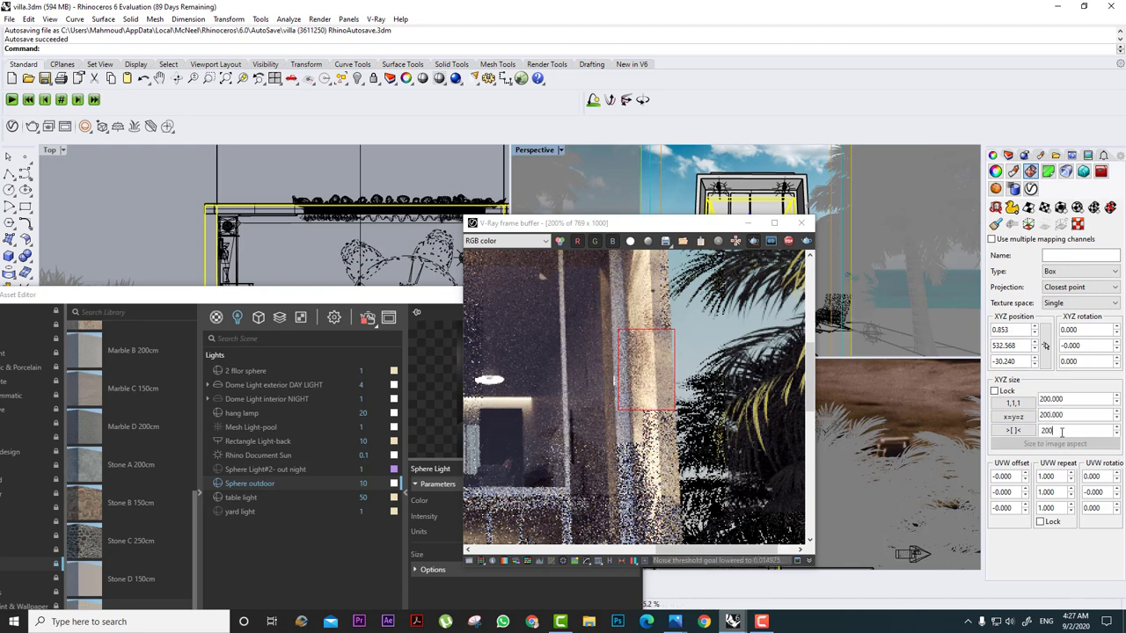
pyautogui.press('Return')
# Render regions over the upper glazing, the glazing's left edge, and the middle of the facade to check the interior.
pyautogui.scroll(-3, 692, 383)
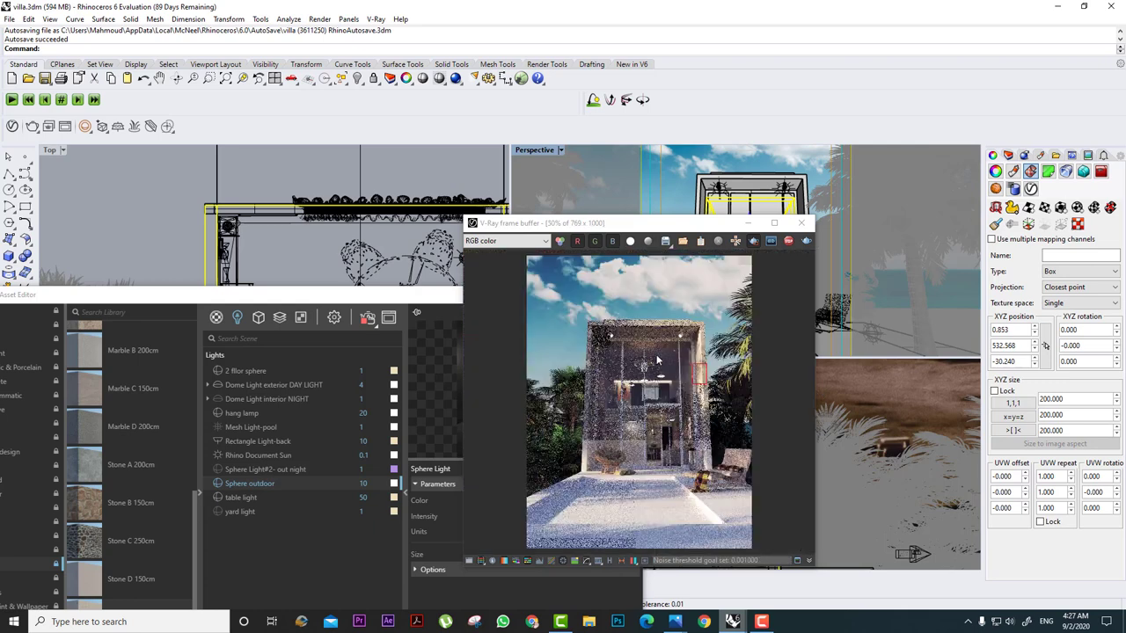
pyautogui.moveTo(610, 354); pyautogui.dragTo(648, 378)
pyautogui.scroll(3, 626, 375)
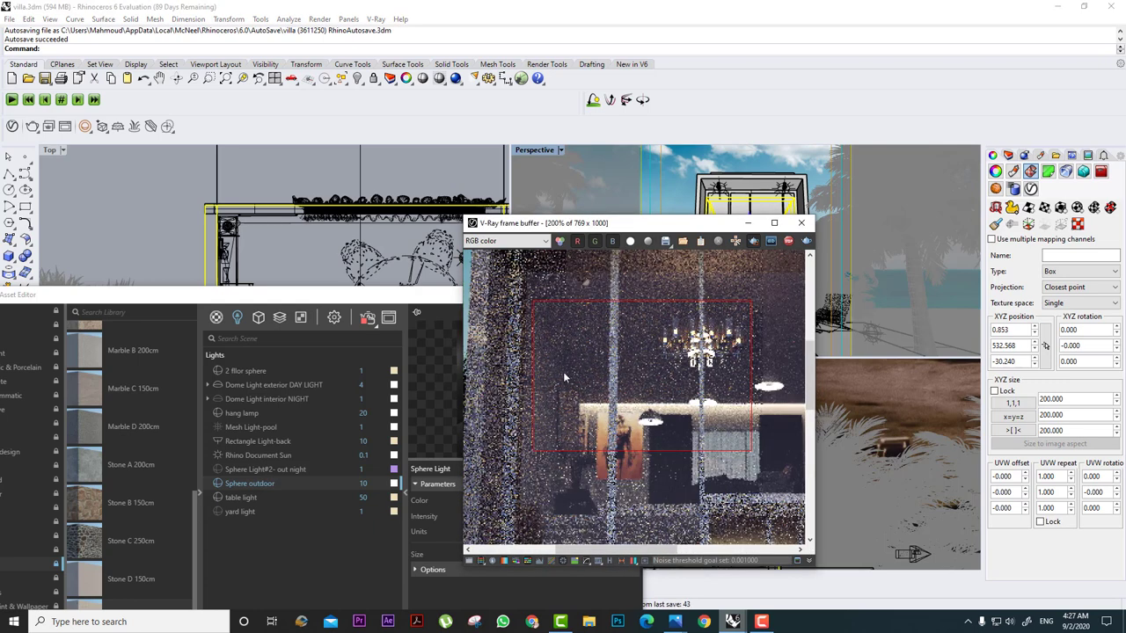
pyautogui.moveTo(569, 361); pyautogui.dragTo(528, 450)
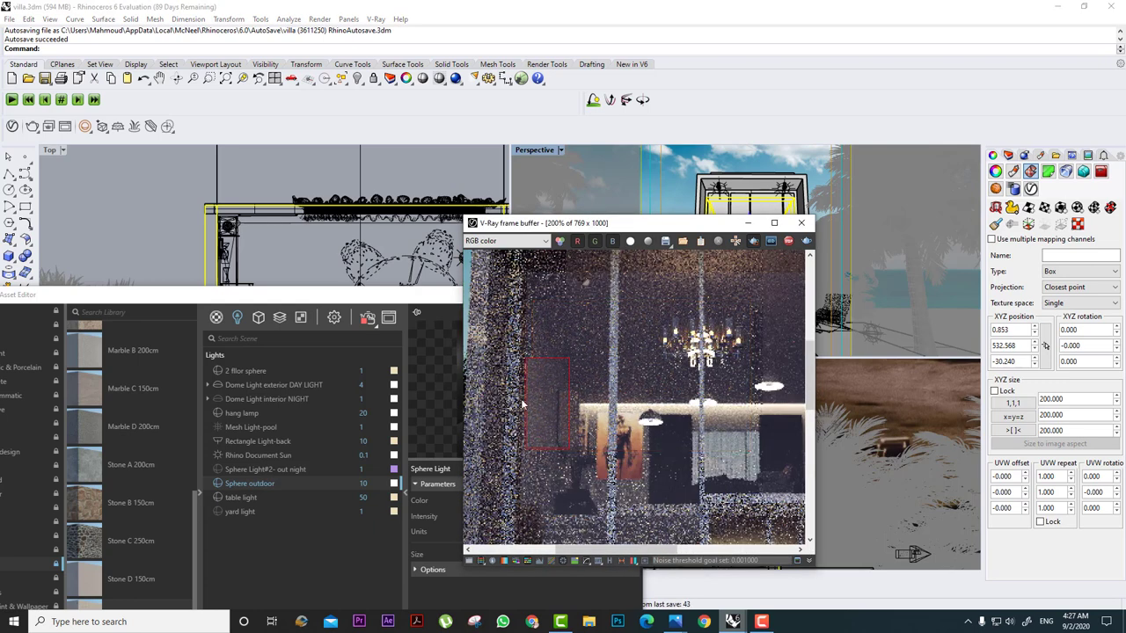
pyautogui.scroll(-1, 613, 384)
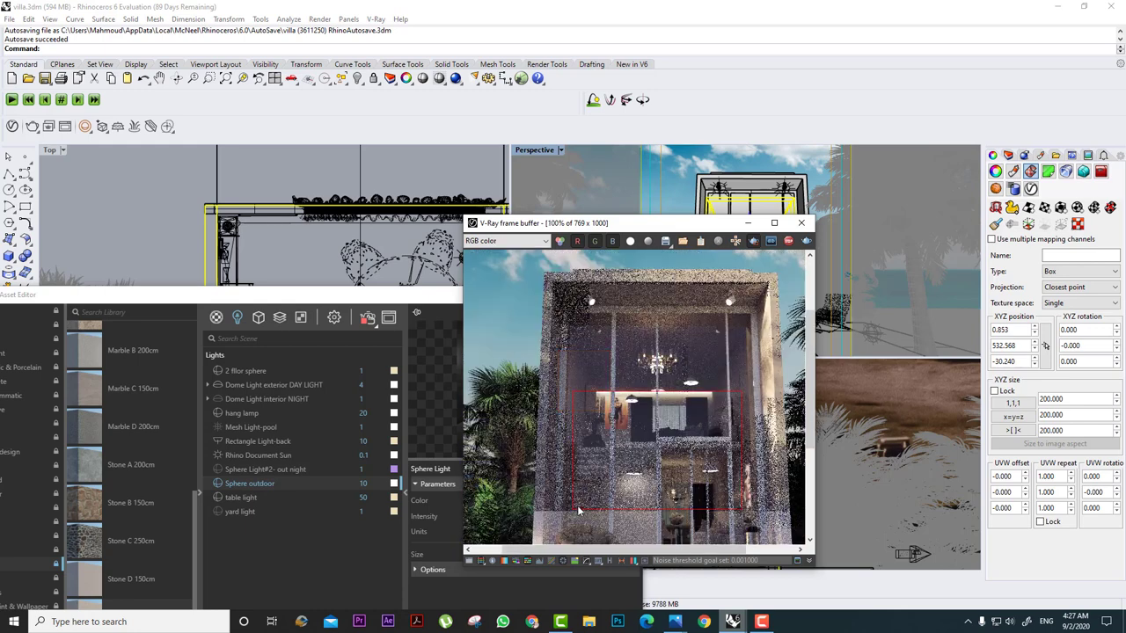
pyautogui.moveTo(741, 392); pyautogui.dragTo(572, 510)
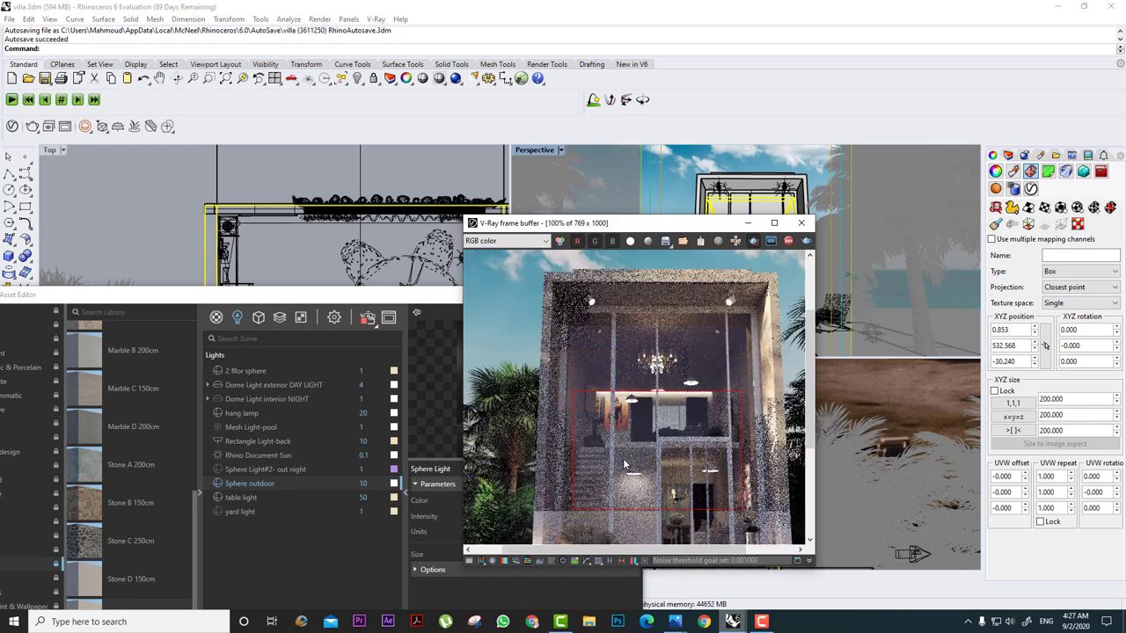
# Select the intermediate floor slab in the Top view and examine its front edge up close in the render.
pyautogui.moveTo(653, 223); pyautogui.dragTo(711, 314)
pyautogui.scroll(5, 334, 182)
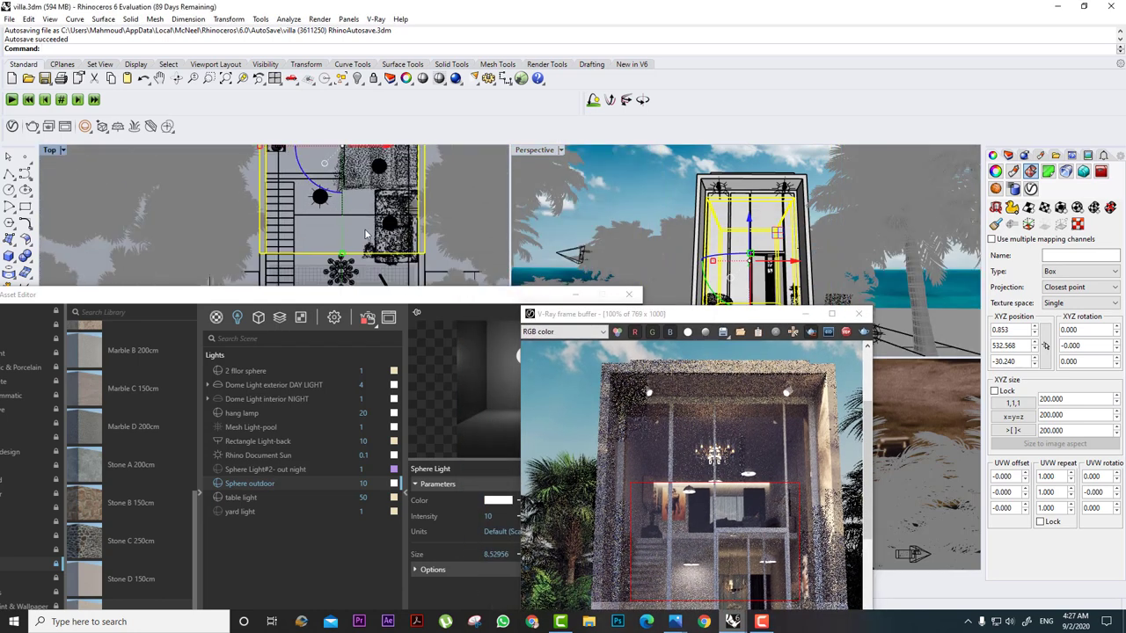
pyautogui.scroll(4, 364, 229)
pyautogui.click(354, 211)
pyautogui.scroll(2, 745, 543)
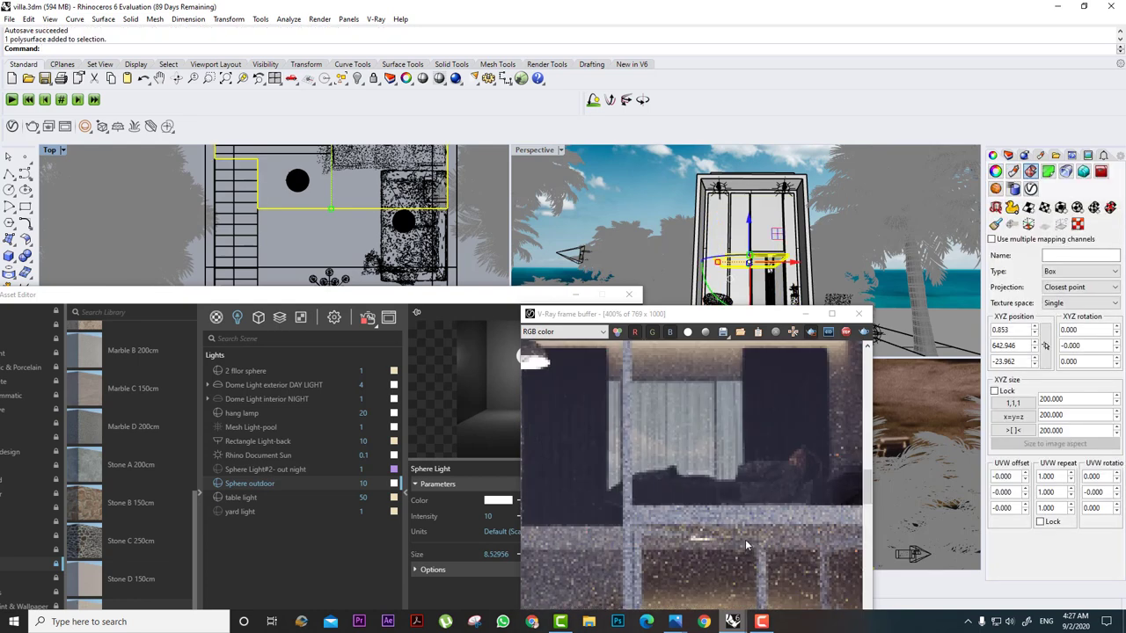
pyautogui.scroll(-2, 690, 553)
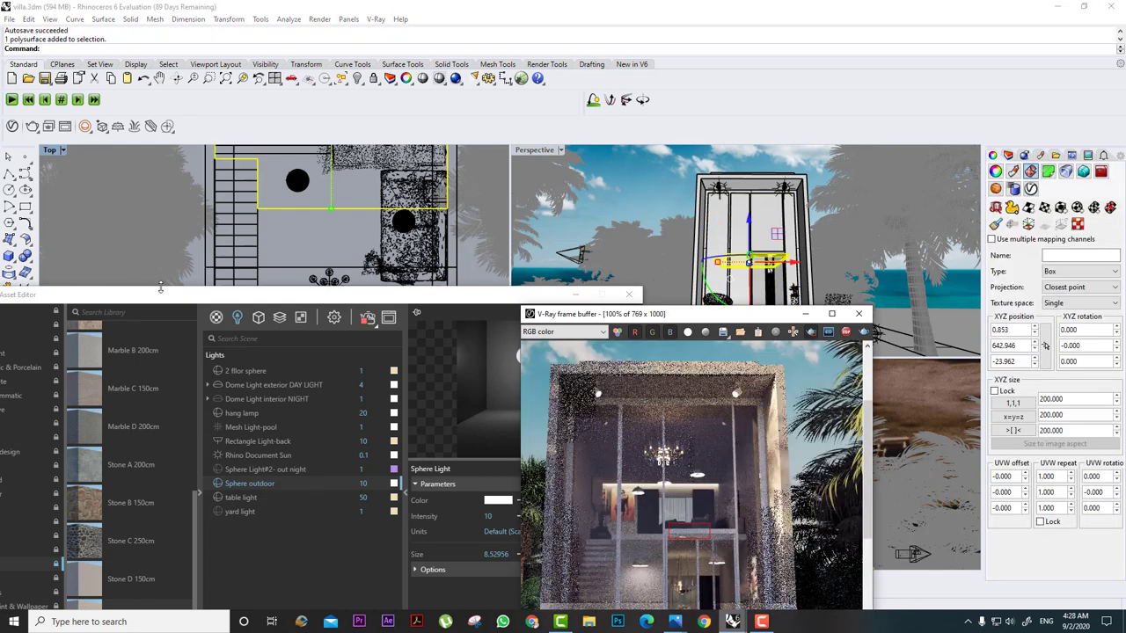
# Pick Stone E 150cm in the material library for the selected floor slab and render a region over the slab's front edge.
pyautogui.moveTo(168, 302); pyautogui.dragTo(200, 154)
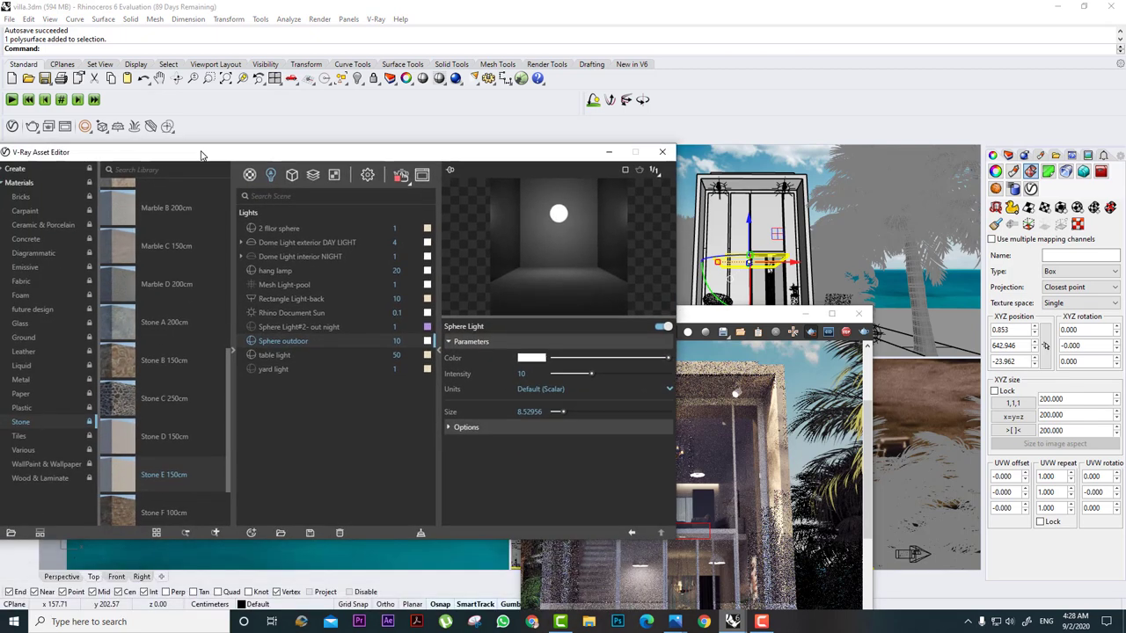
pyautogui.click(188, 475)
pyautogui.click(721, 544)
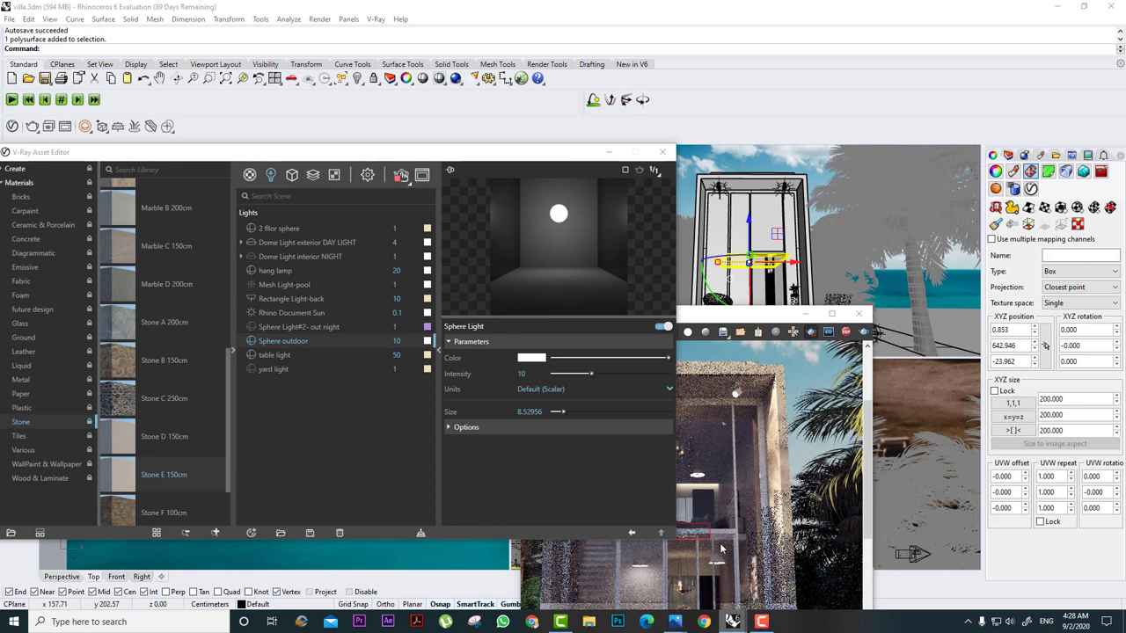
pyautogui.moveTo(721, 544); pyautogui.dragTo(649, 571)
pyautogui.moveTo(747, 520); pyautogui.dragTo(644, 568)
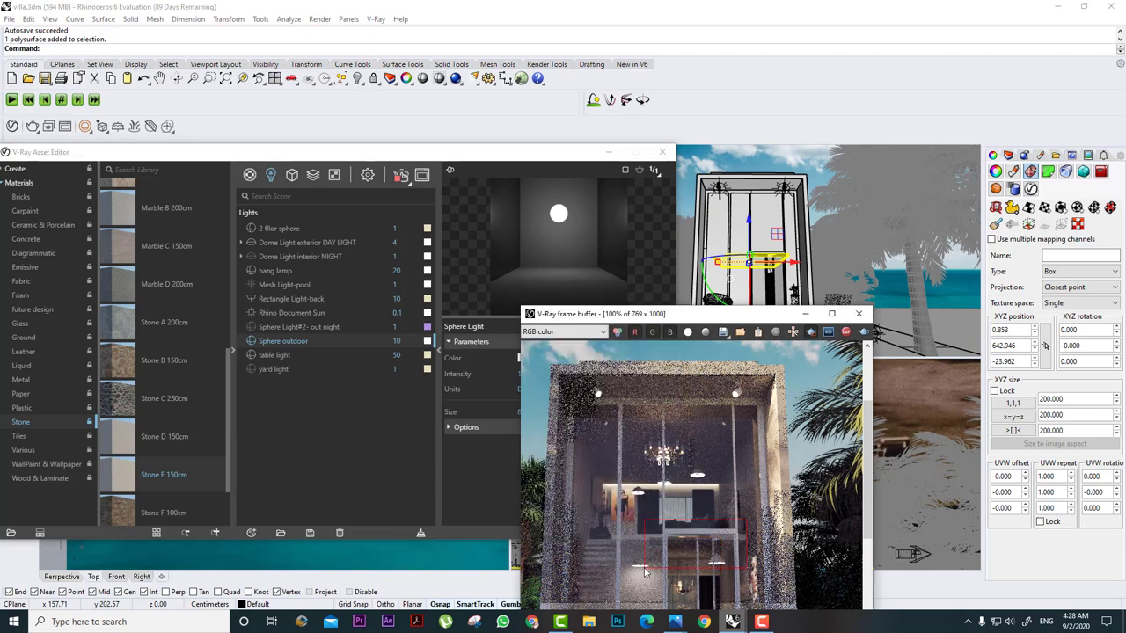
# Inspect the floor slab and entrance lamps up close in the render, and set a render region around the whole villa.
pyautogui.scroll(2, 690, 539)
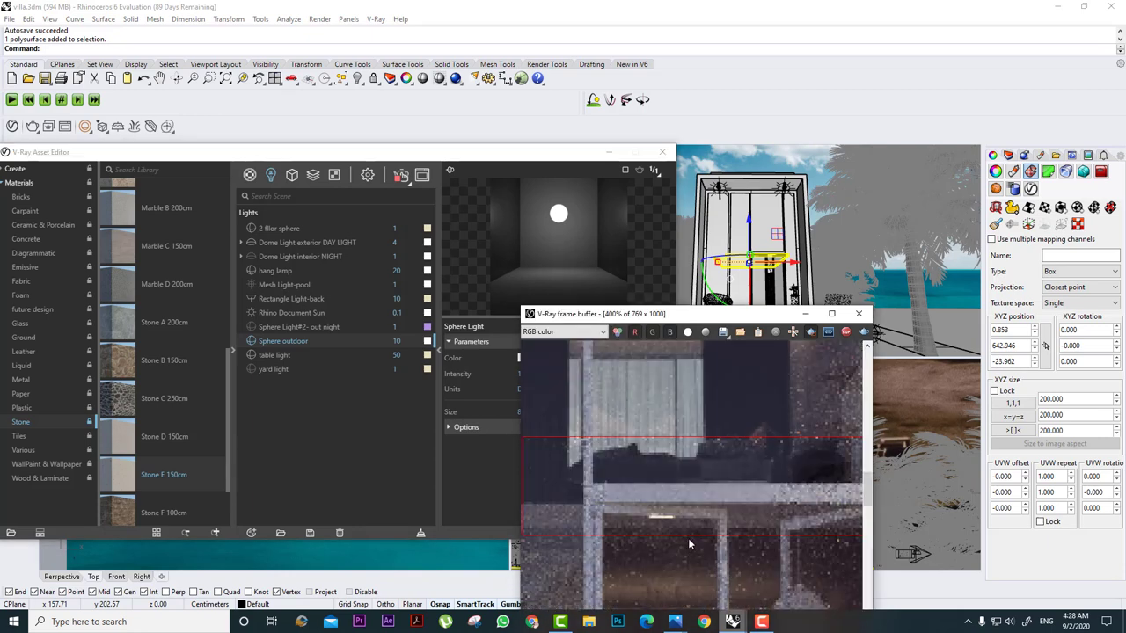
pyautogui.moveTo(699, 515); pyautogui.dragTo(713, 405, button='middle')
pyautogui.scroll(-1, 740, 443)
pyautogui.moveTo(787, 422); pyautogui.dragTo(480, 510)
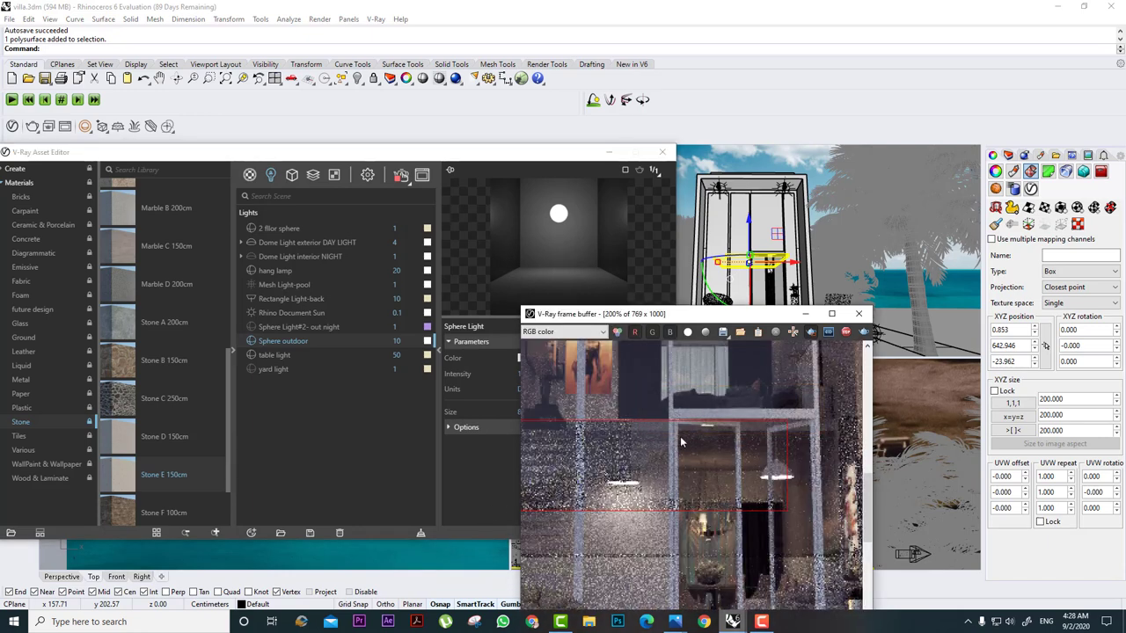
pyautogui.moveTo(761, 396); pyautogui.dragTo(631, 459)
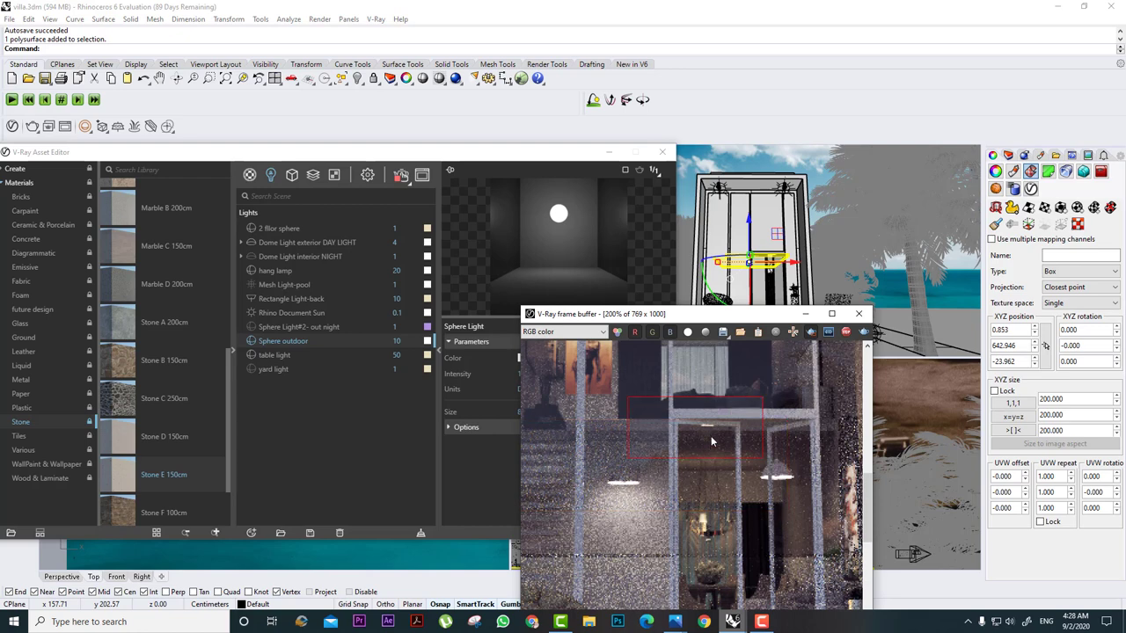
pyautogui.scroll(-2, 713, 441)
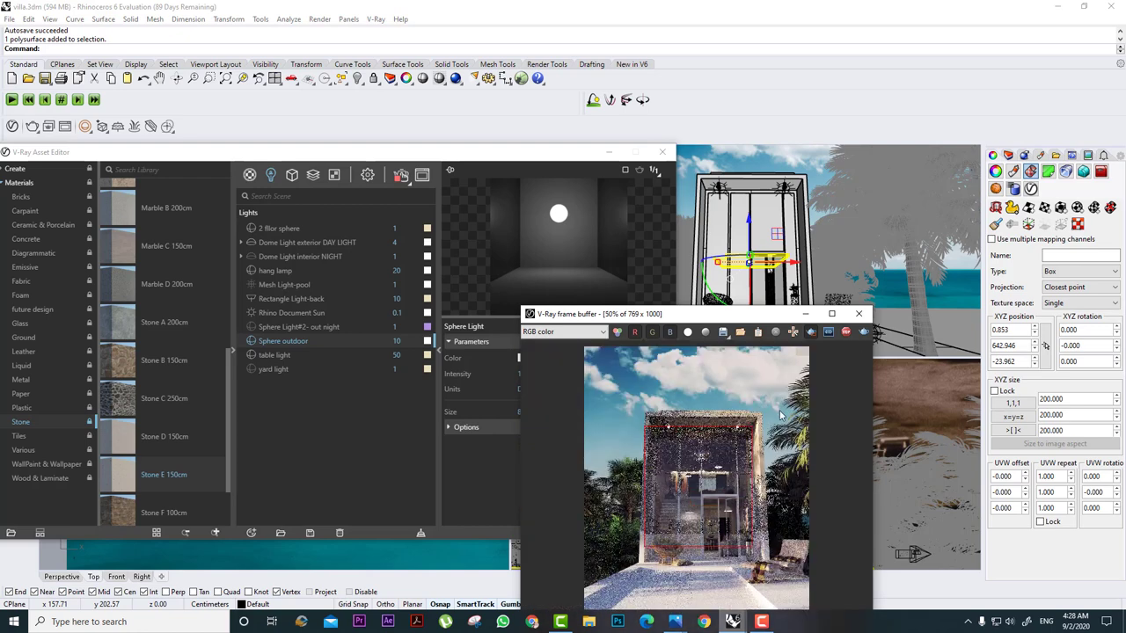
pyautogui.moveTo(778, 405); pyautogui.dragTo(630, 562)
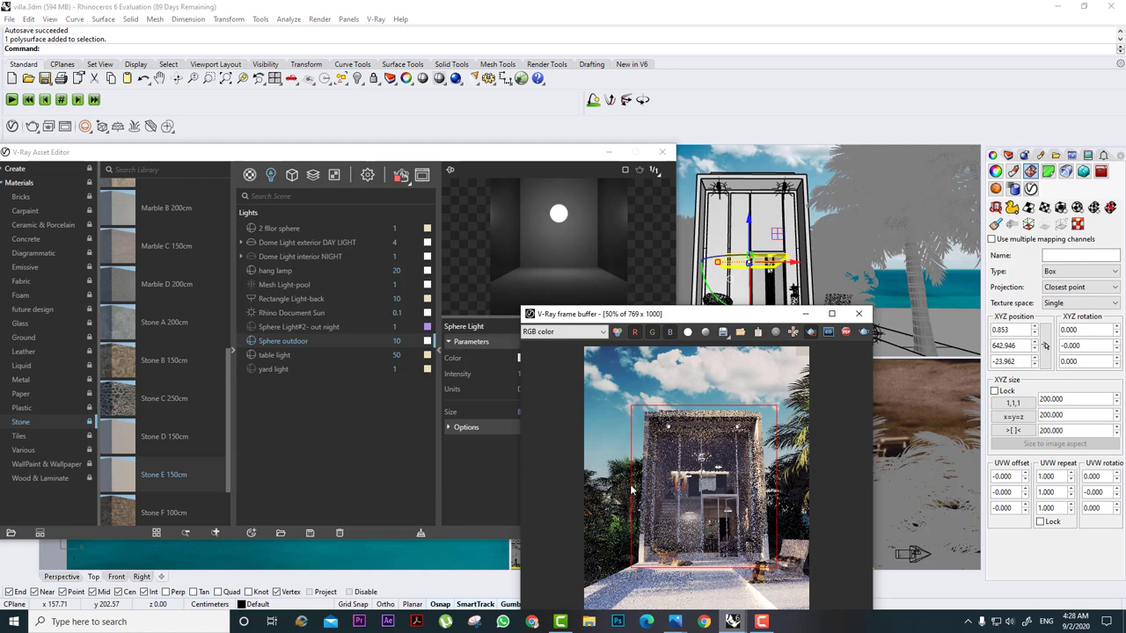
# Collapse the material library and select the front glazing's frame in the Top view.
pyautogui.click(231, 369)
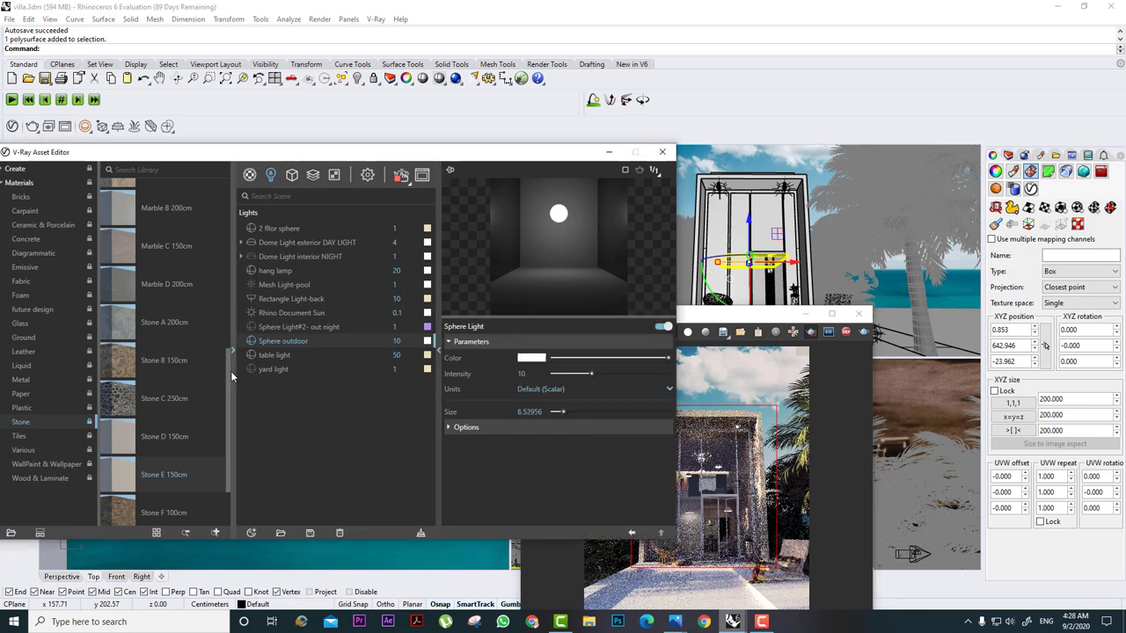
pyautogui.moveTo(704, 312); pyautogui.dragTo(759, 265)
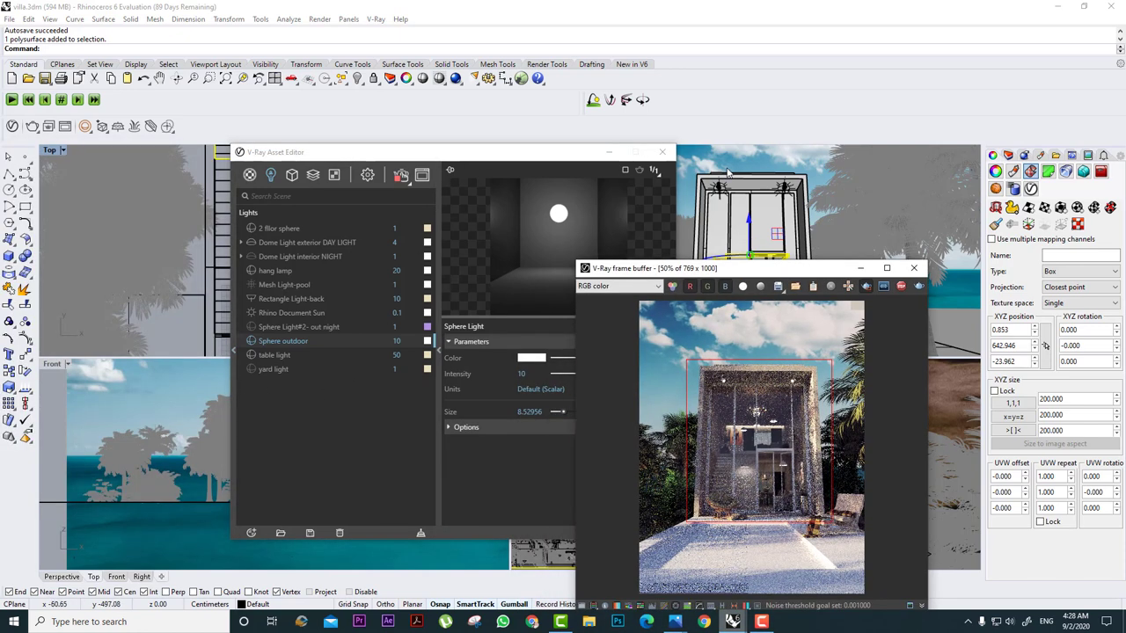
pyautogui.click(752, 208)
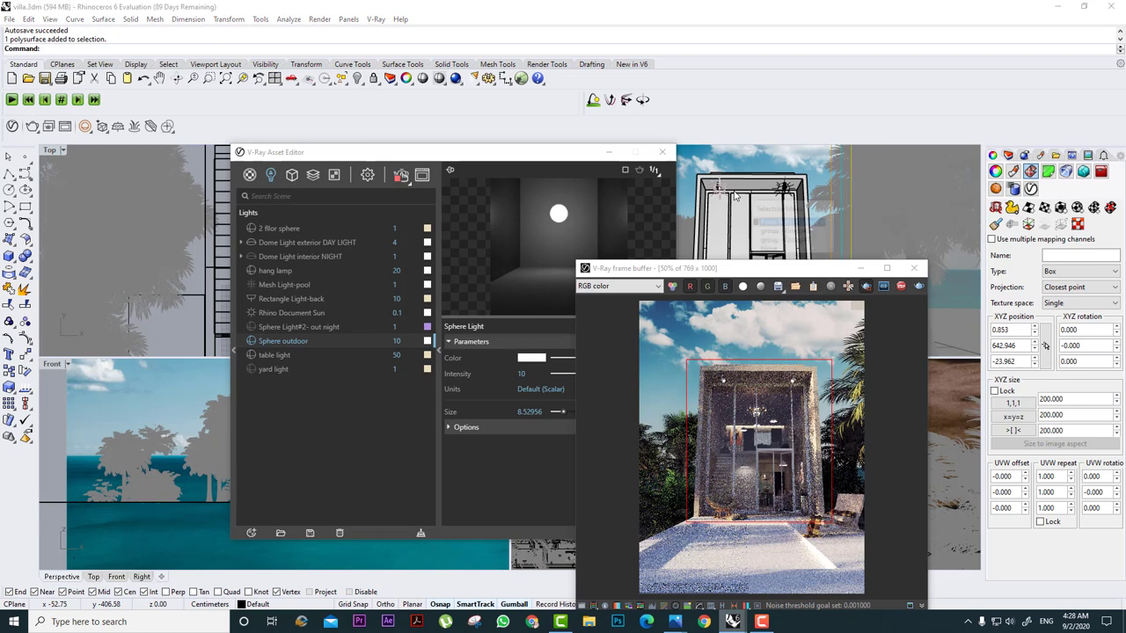
pyautogui.click(480, 152)
pyautogui.moveTo(322, 157); pyautogui.dragTo(548, 236)
pyautogui.click(335, 280)
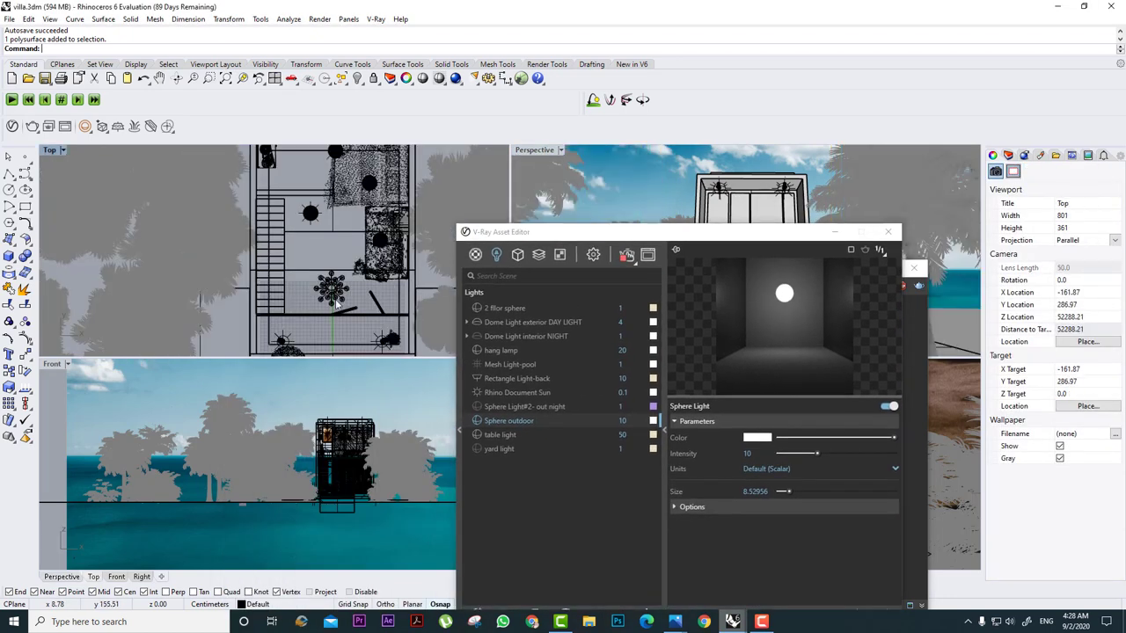
pyautogui.scroll(5, 340, 309)
pyautogui.click(281, 340)
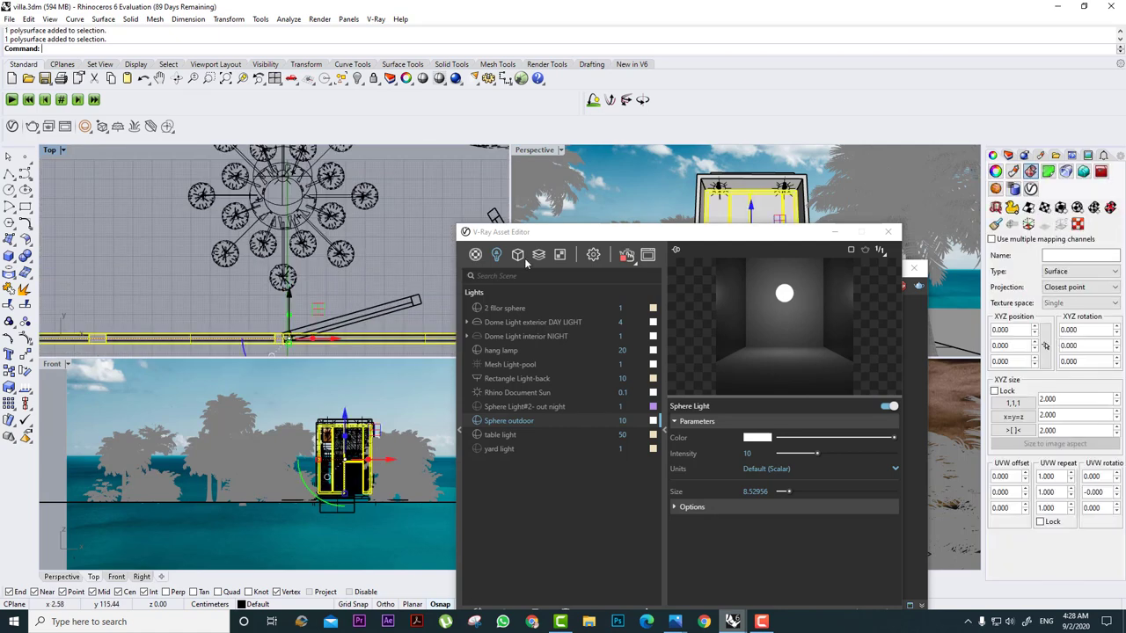
# Place the Asset Editor and frame buffer side by side and examine the villa's glazed facade at 100% in the render.
pyautogui.moveTo(690, 231); pyautogui.dragTo(399, 168)
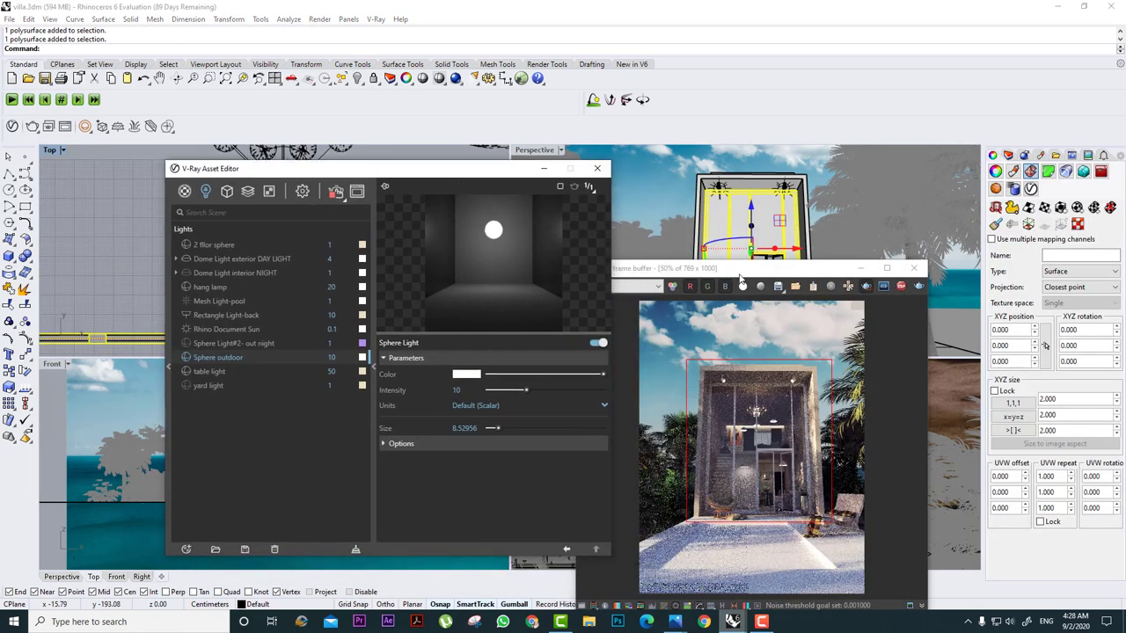
pyautogui.moveTo(739, 273); pyautogui.dragTo(772, 198)
pyautogui.scroll(2, 783, 355)
pyautogui.scroll(-1, 785, 355)
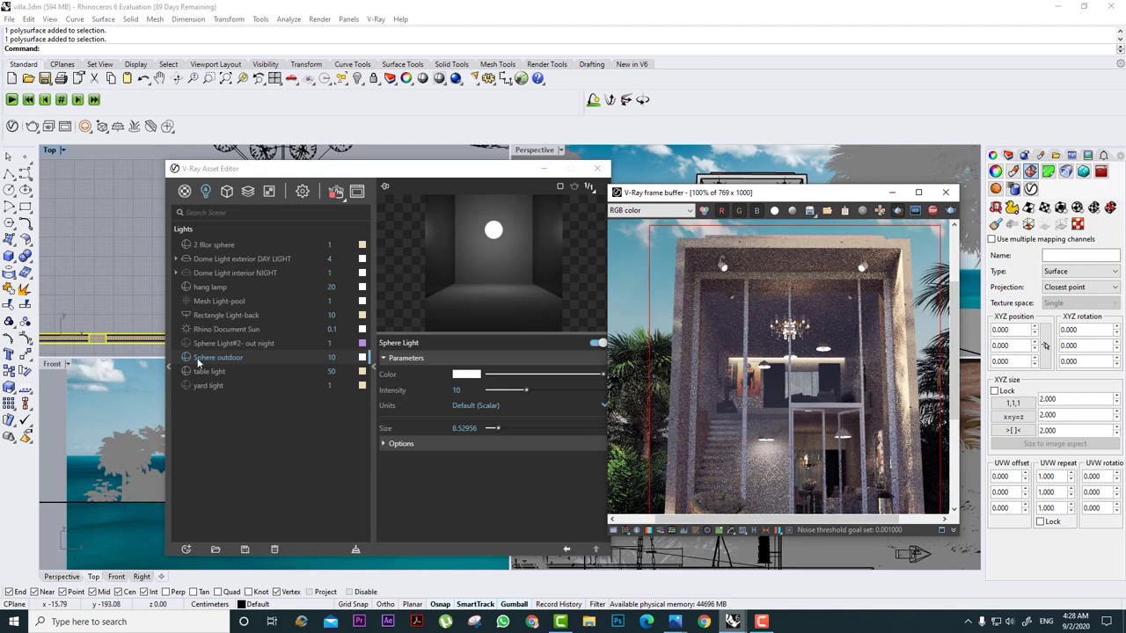
# Apply CarPaint Simple Black from the Carpaint material library to the selected front glazing frame.
pyautogui.click(169, 367)
pyautogui.moveTo(111, 169); pyautogui.dragTo(241, 152)
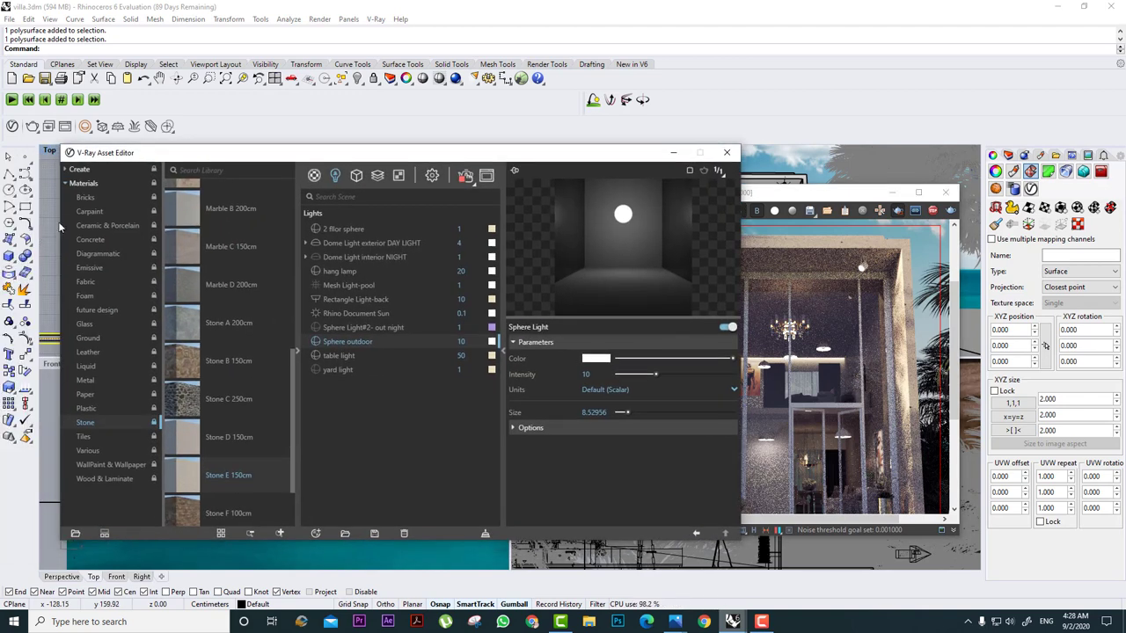
pyautogui.click(88, 212)
pyautogui.scroll(-3, 233, 387)
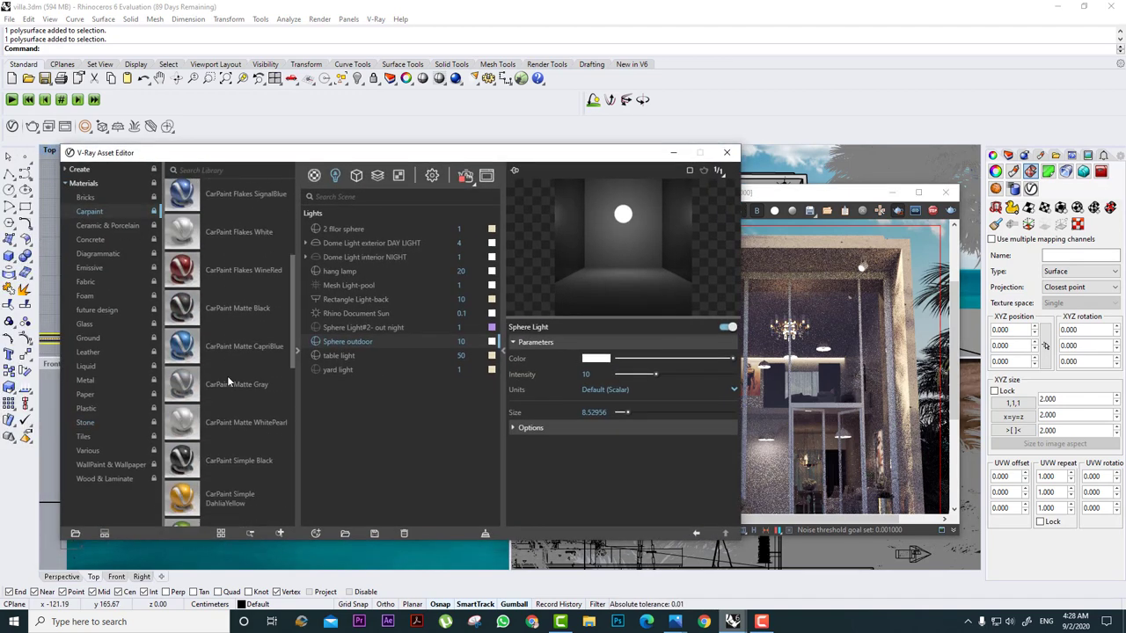
pyautogui.rightClick(233, 467)
pyautogui.click(258, 493)
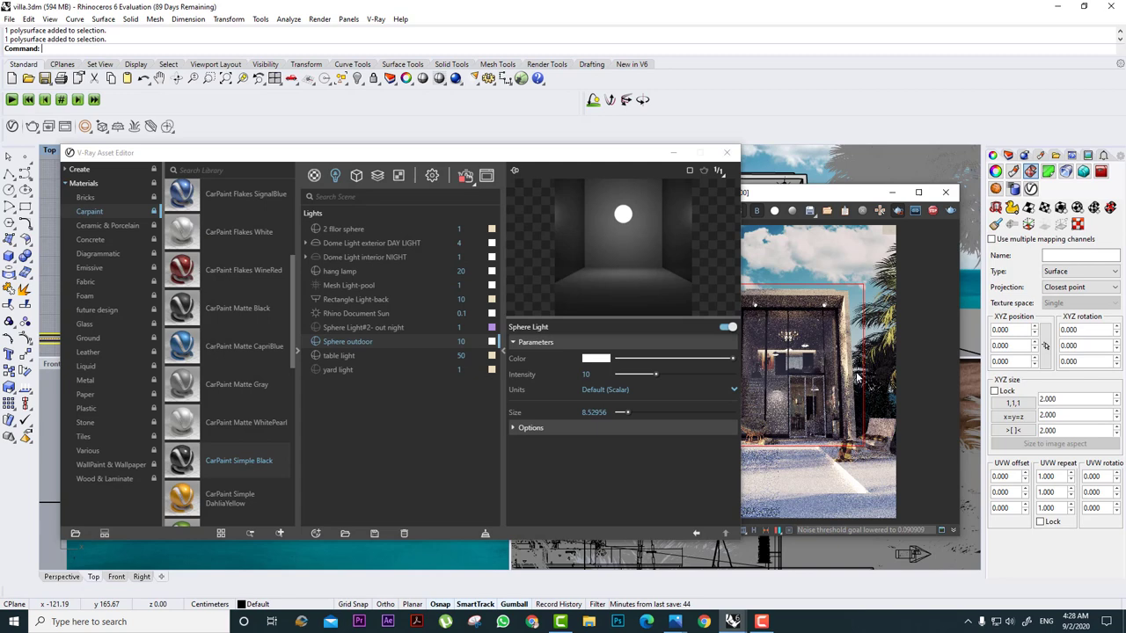
# Inspect the glazed entrance at 200% in the render and set a render region over the open glass doors.
pyautogui.scroll(1, 809, 359)
pyautogui.scroll(-2, 885, 361)
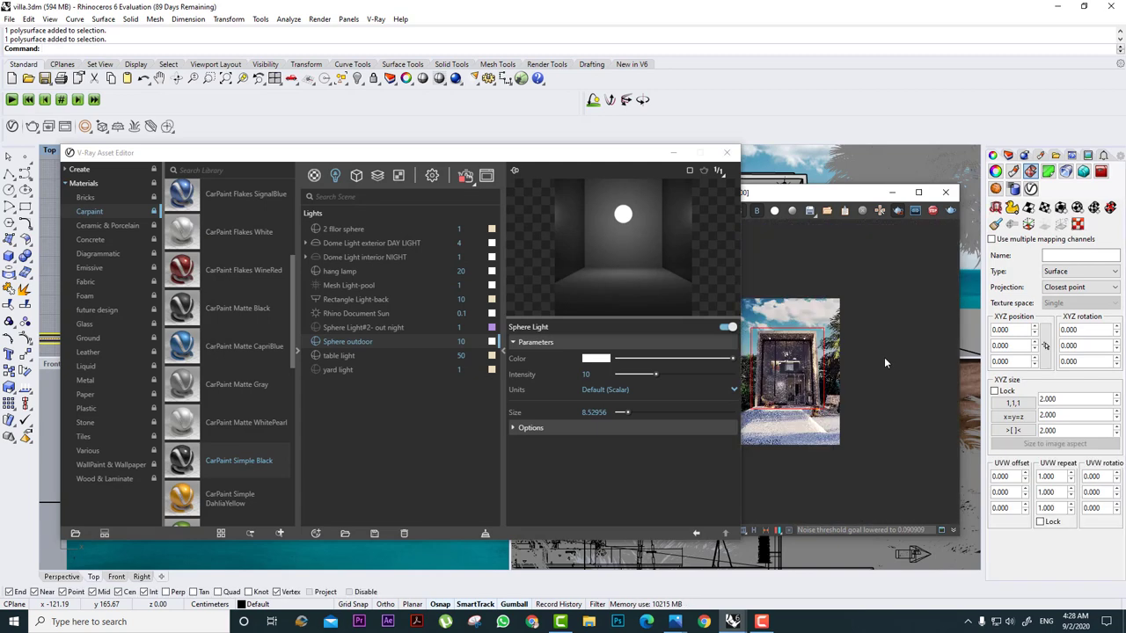
pyautogui.scroll(3, 866, 350)
pyautogui.moveTo(861, 346); pyautogui.dragTo(883, 322, button='middle')
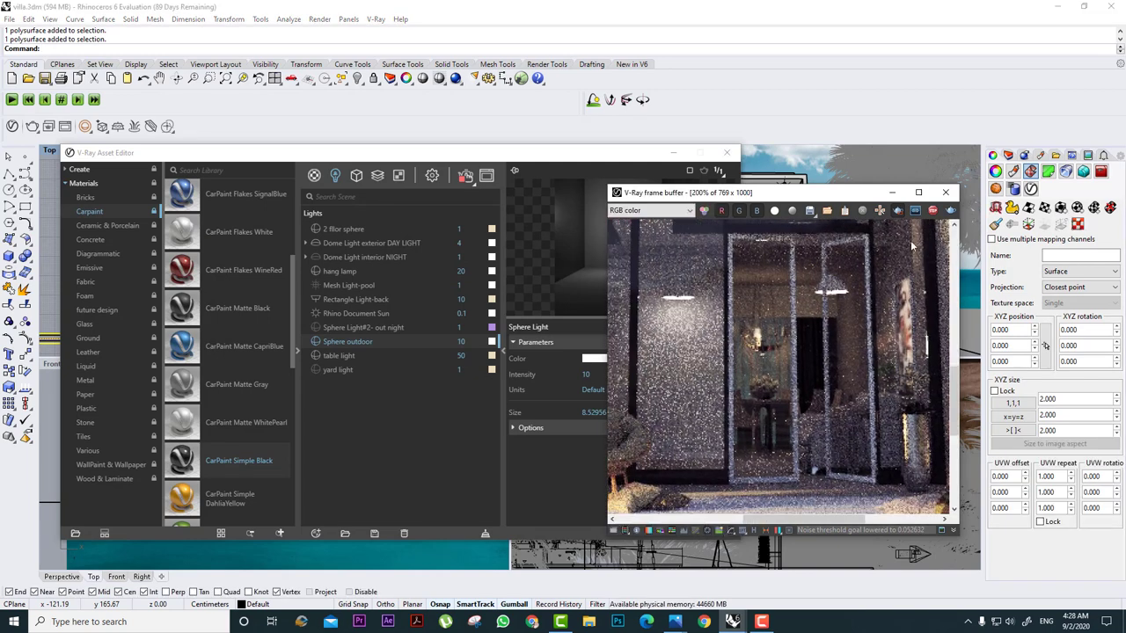
pyautogui.moveTo(912, 245); pyautogui.dragTo(741, 438)
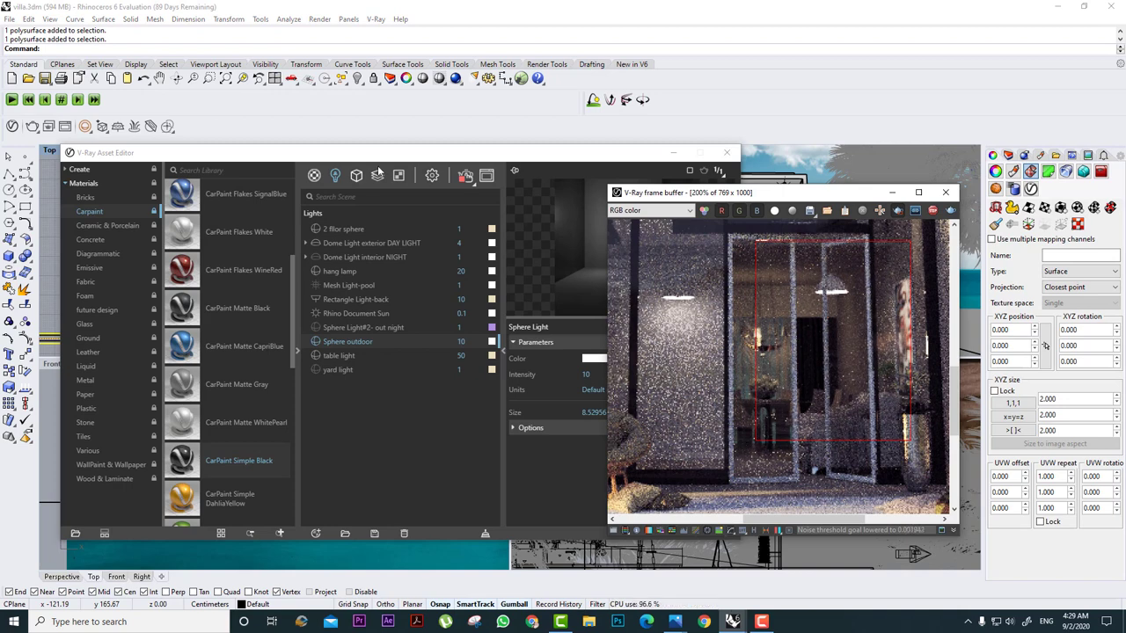
# Select the two open entrance door frames in the Top view and apply the scene's CarPaint_Simple_Black material to them.
pyautogui.moveTo(405, 154); pyautogui.dragTo(462, 436)
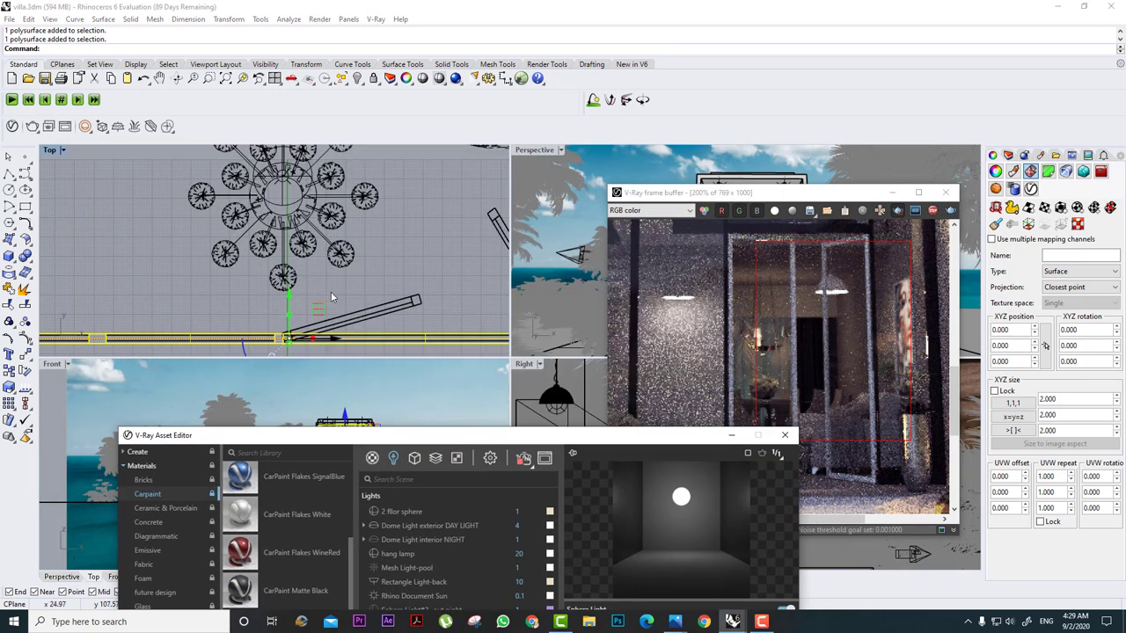
pyautogui.click(417, 306)
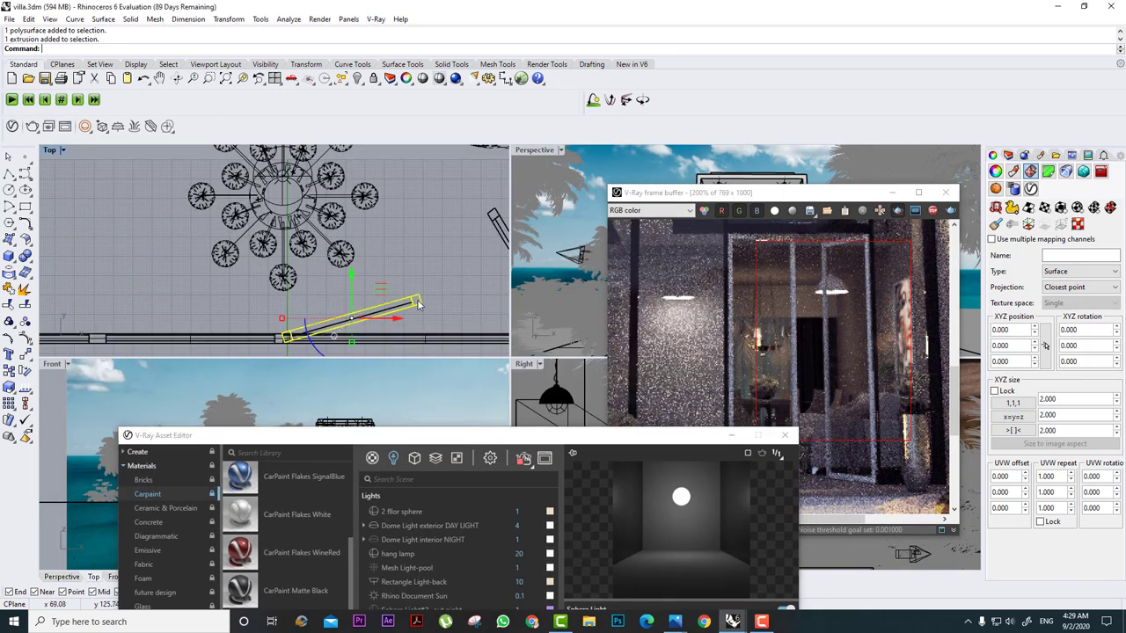
pyautogui.keyDown('shift'); pyautogui.click(494, 213); pyautogui.keyUp('shift')
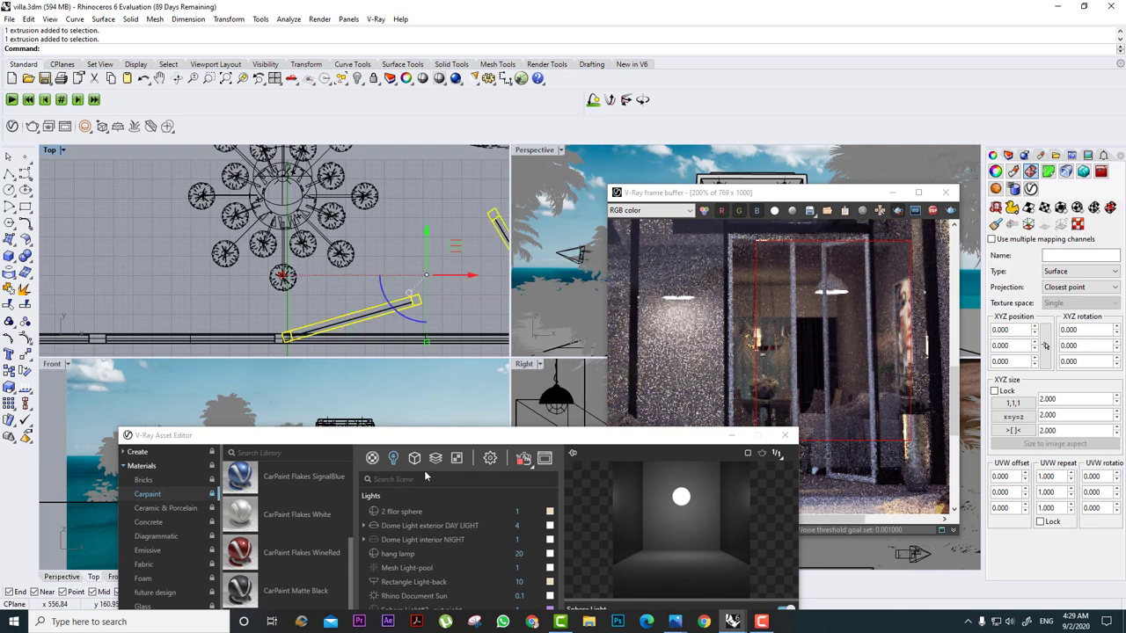
pyautogui.click(374, 458)
pyautogui.moveTo(429, 436); pyautogui.dragTo(349, 287)
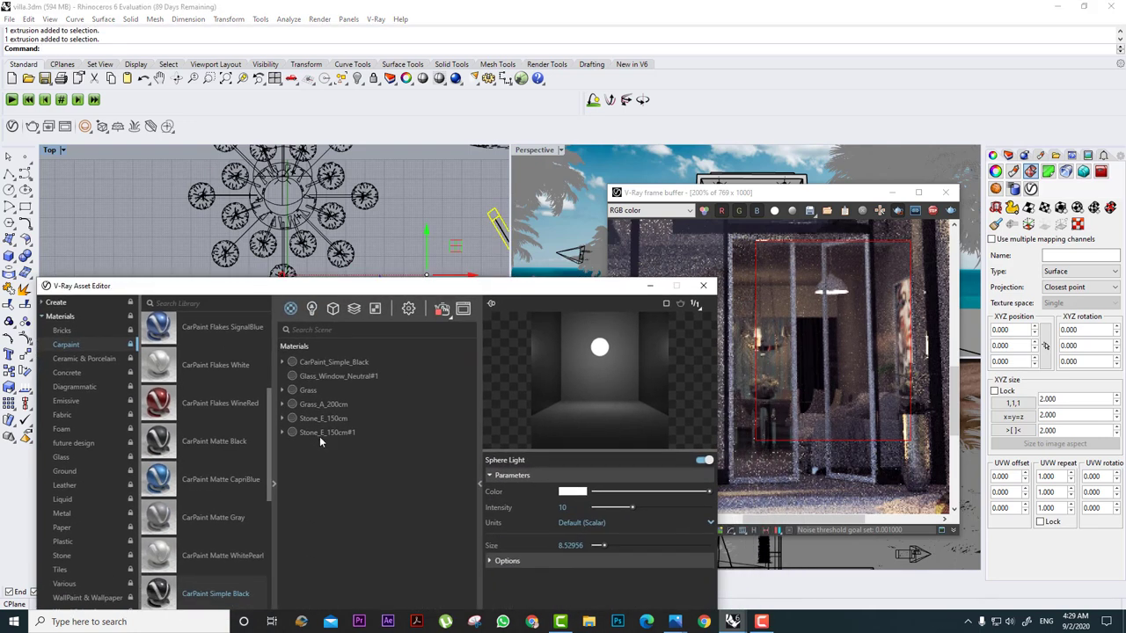
pyautogui.click(350, 363)
pyautogui.rightClick(352, 363)
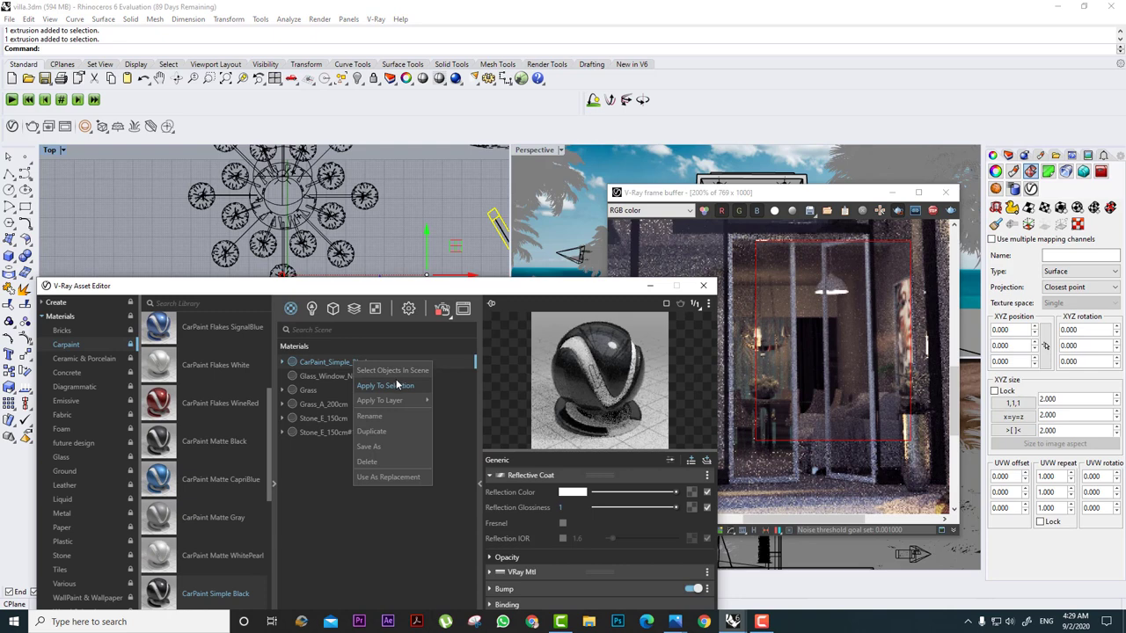
pyautogui.click(397, 382)
# Examine the black door frames at 100% and set a render region from the entrance doors to the terrace.
pyautogui.scroll(-2, 855, 312)
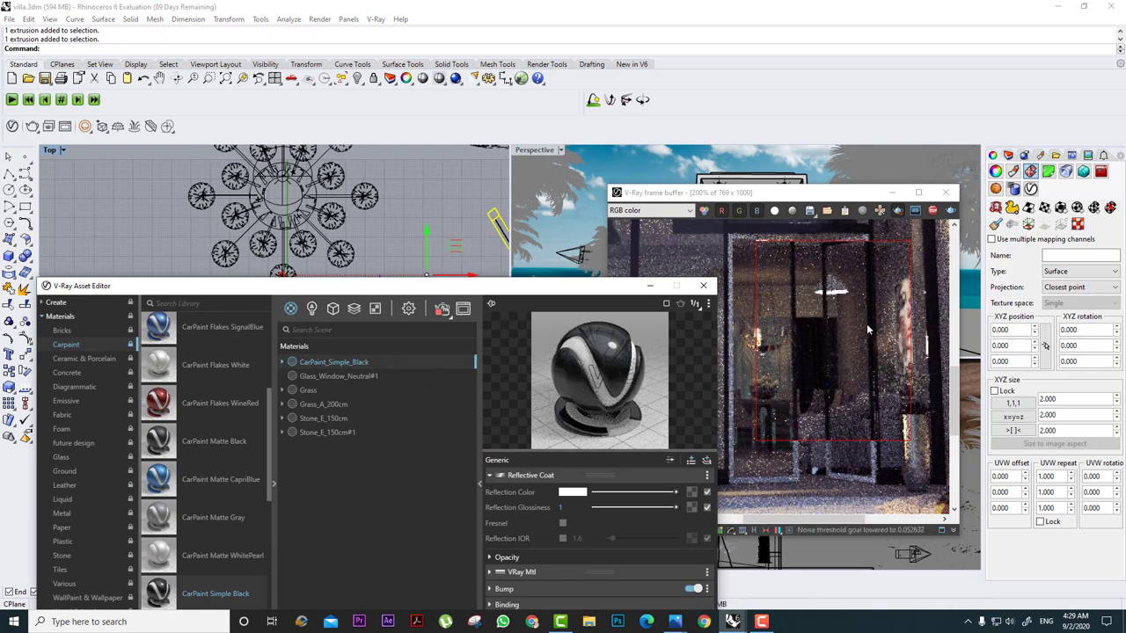
pyautogui.click(863, 333)
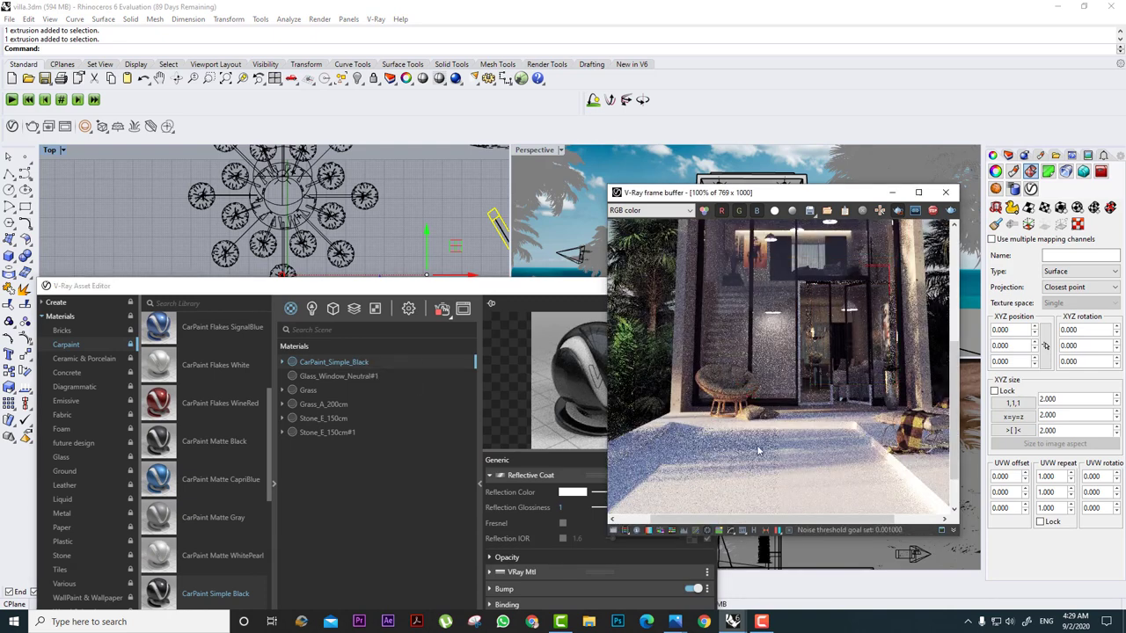
pyautogui.moveTo(758, 446); pyautogui.dragTo(754, 451)
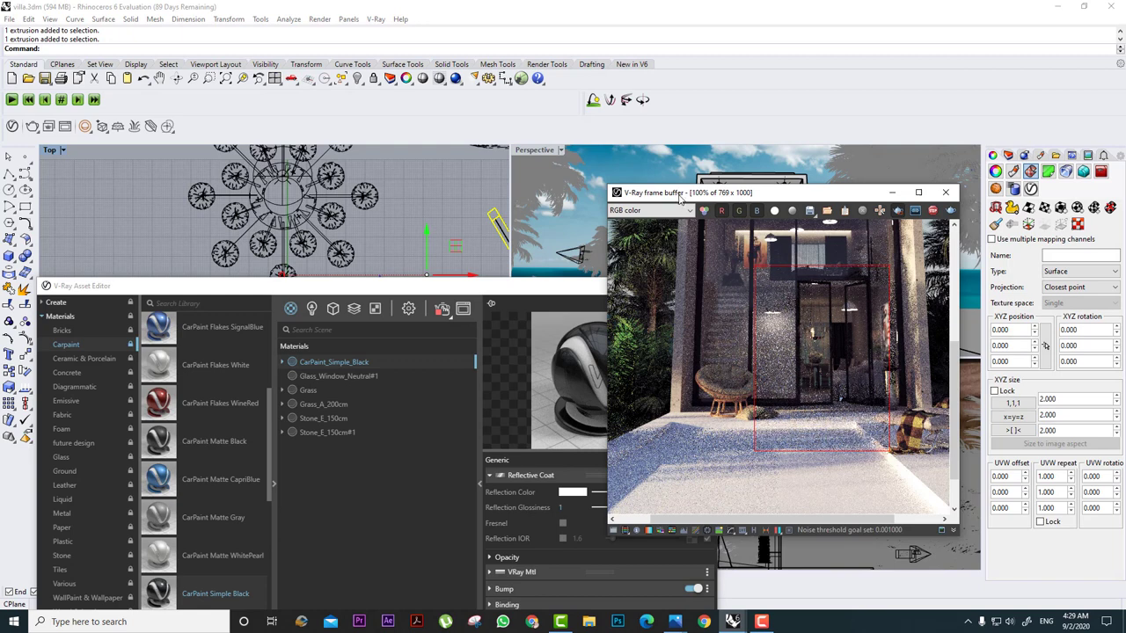
# Select the interior wall at the far end of the stairs in the Top view and set a render region over that wall.
pyautogui.moveTo(719, 195); pyautogui.dragTo(858, 270)
pyautogui.moveTo(480, 287); pyautogui.dragTo(523, 389)
pyautogui.scroll(-8, 343, 255)
pyautogui.scroll(-6, 342, 253)
pyautogui.scroll(2, 263, 264)
pyautogui.moveTo(276, 208); pyautogui.dragTo(328, 280, button='right')
pyautogui.click(342, 170)
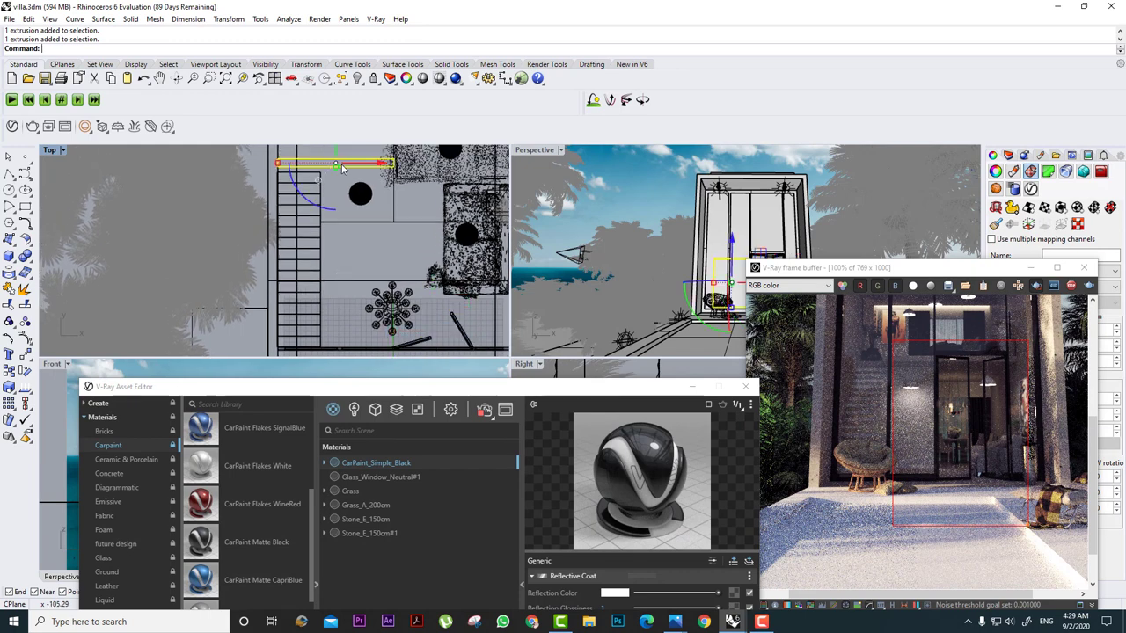
pyautogui.moveTo(960, 352); pyautogui.dragTo(827, 488)
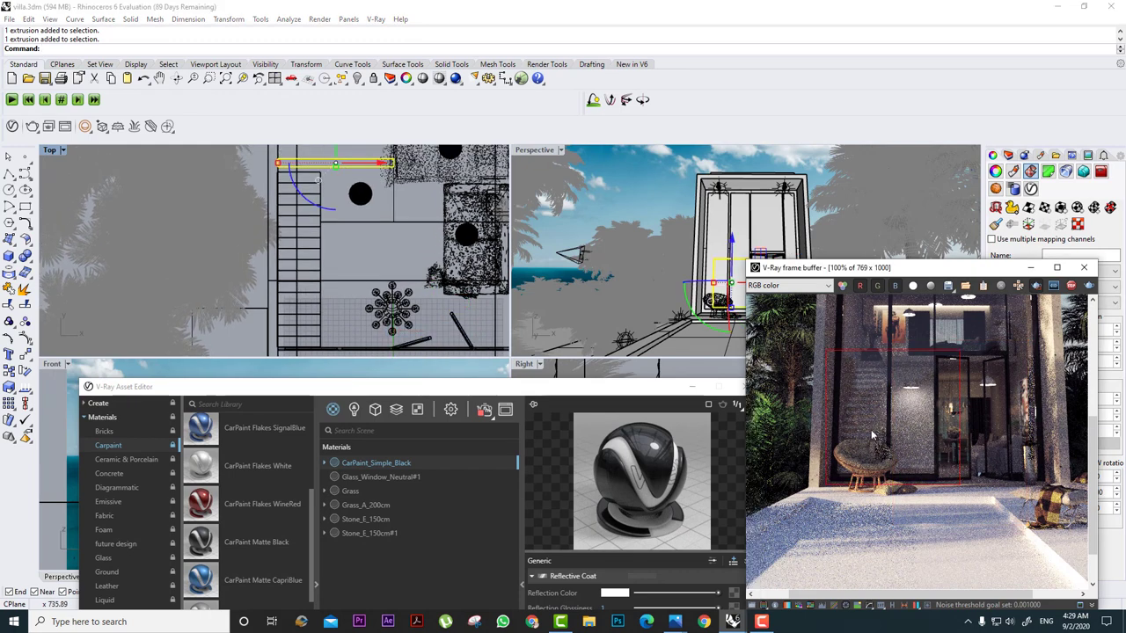
# Load the saved rock material from the Desktop and apply it to the selected interior wall.
pyautogui.moveTo(532, 387); pyautogui.dragTo(499, 143)
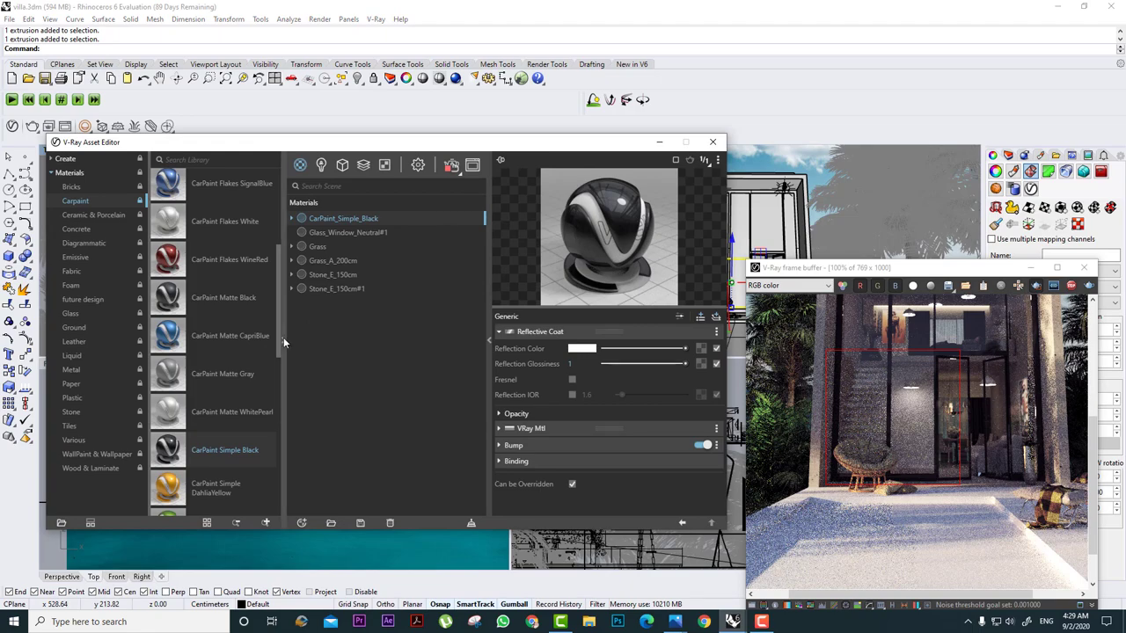
pyautogui.click(283, 339)
pyautogui.click(330, 524)
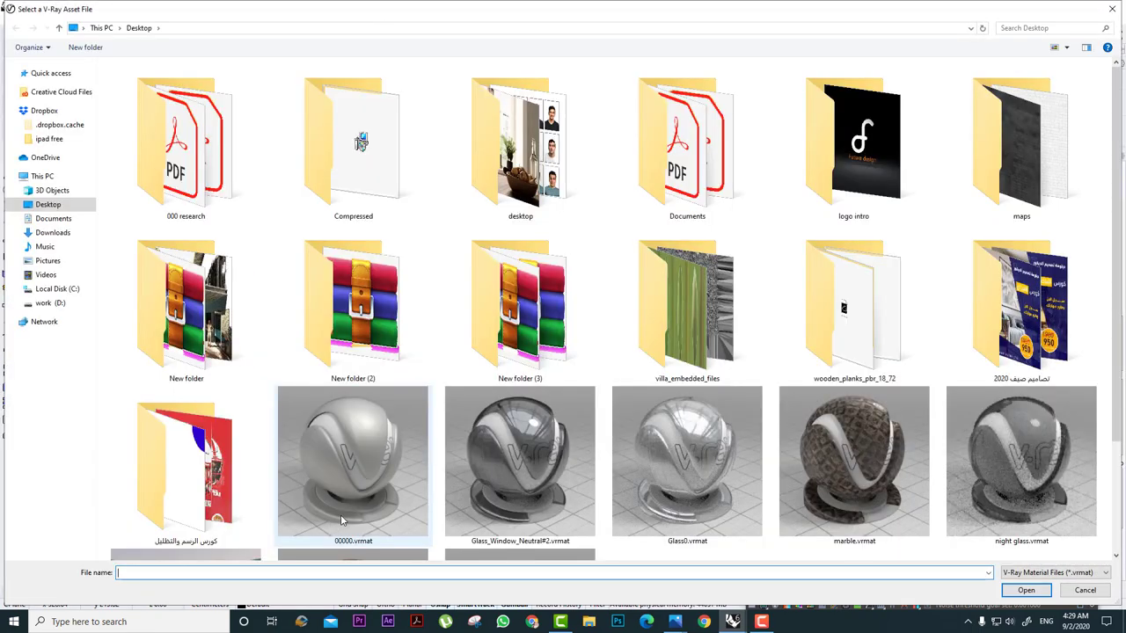
pyautogui.scroll(-3, 410, 448)
pyautogui.doubleClick(360, 493)
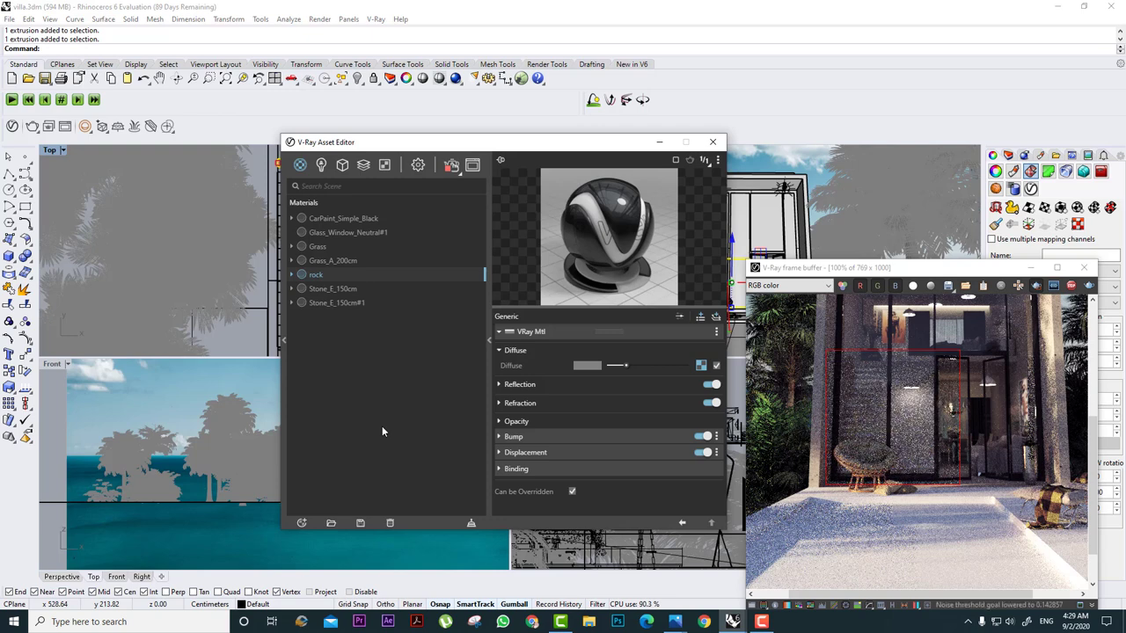
pyautogui.rightClick(343, 274)
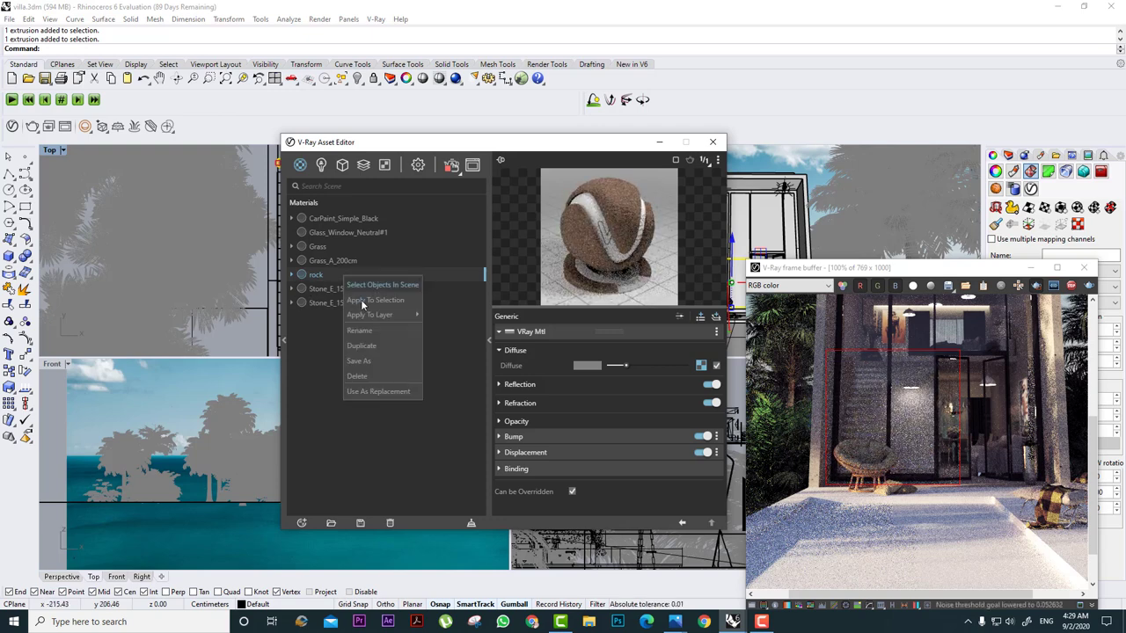
pyautogui.click(363, 301)
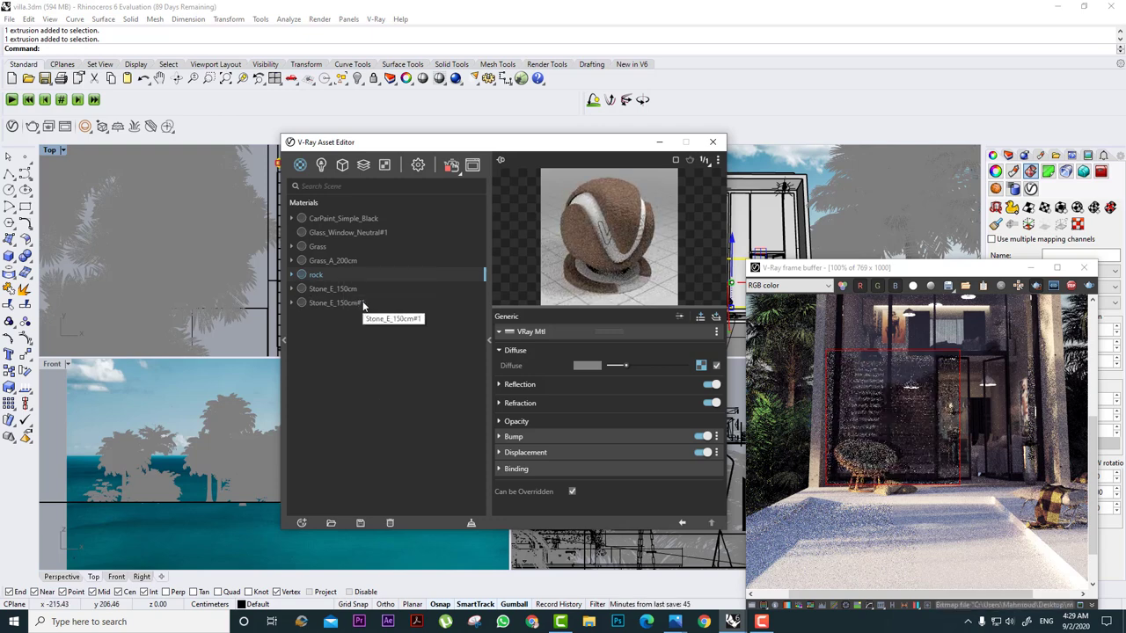
# Inspect the interior wall's rock texture at 200% in the render and set a render region over it.
pyautogui.scroll(2, 903, 420)
pyautogui.scroll(-2, 902, 420)
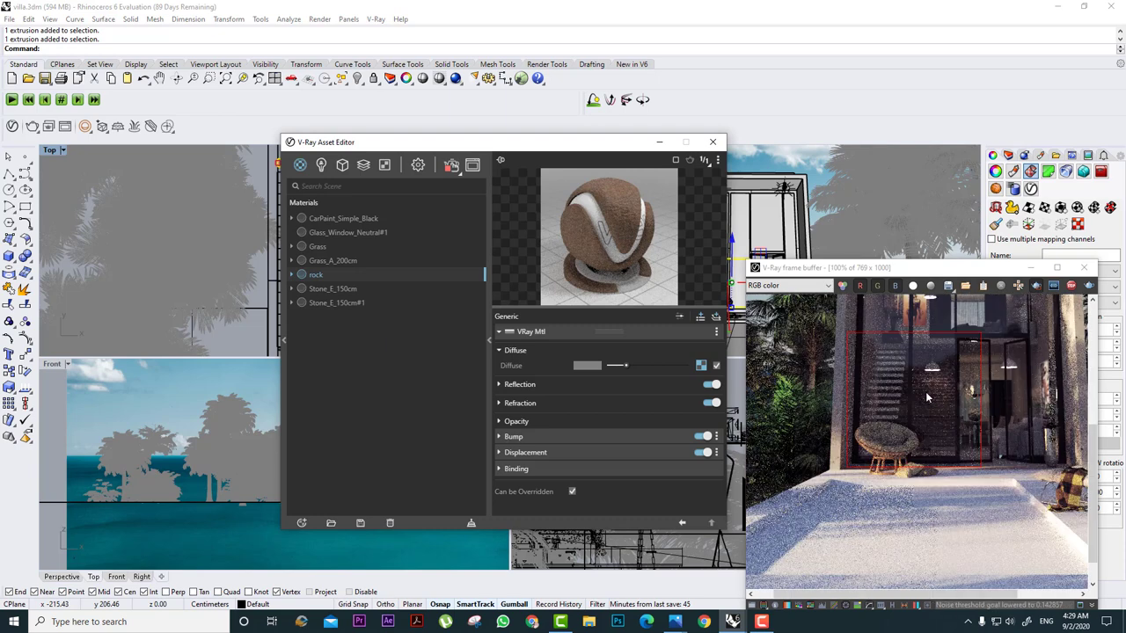
pyautogui.click(986, 358)
pyautogui.scroll(1, 919, 431)
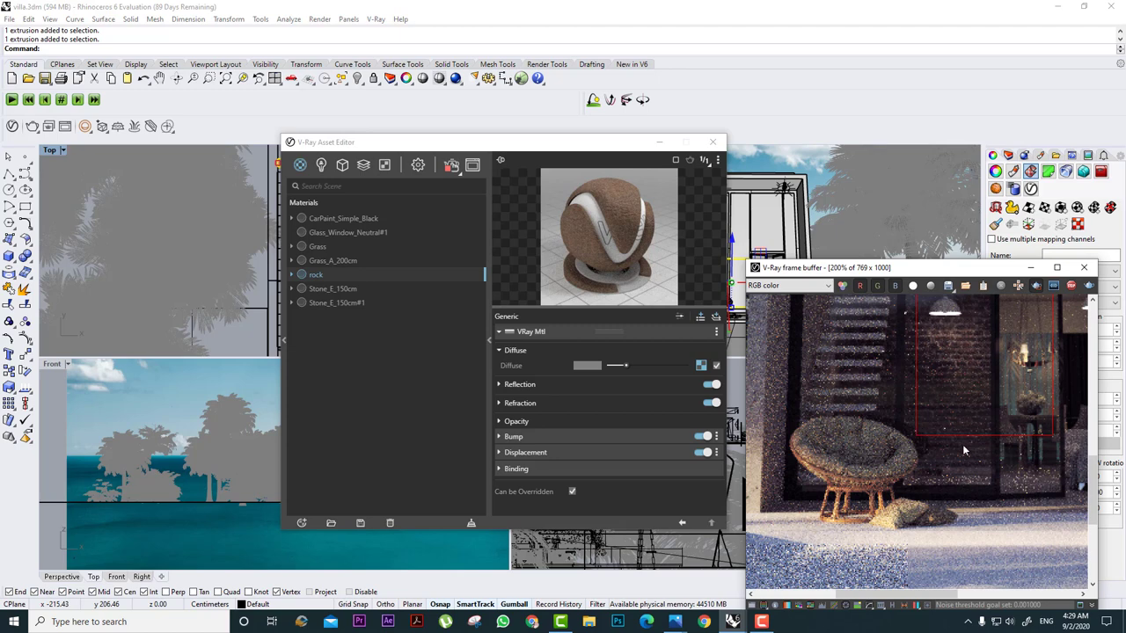
# Set the rock wall's box texture mapping size to 350 with the XYZ size locked.
pyautogui.moveTo(952, 275); pyautogui.dragTo(769, 189)
pyautogui.moveTo(530, 147); pyautogui.dragTo(663, 168)
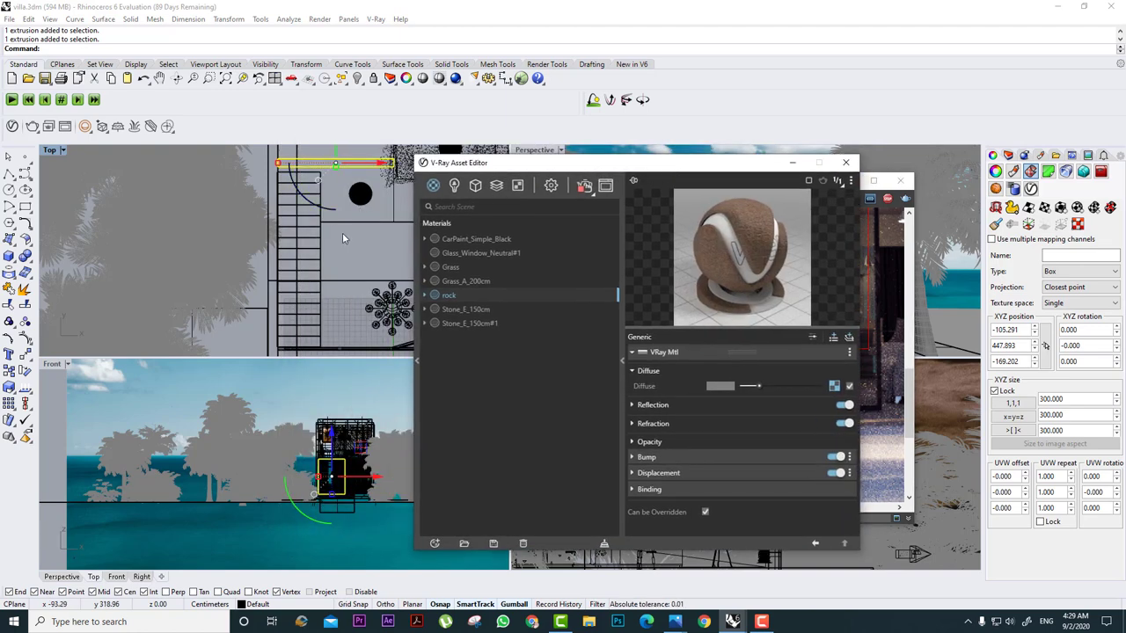
pyautogui.click(1051, 214)
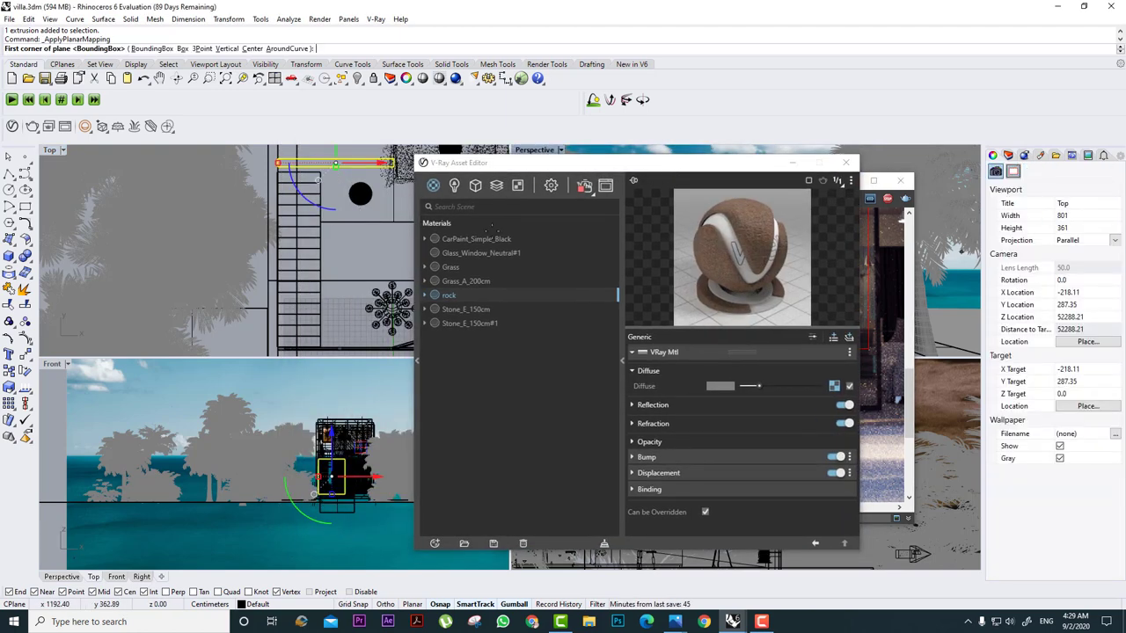
pyautogui.press('Return')
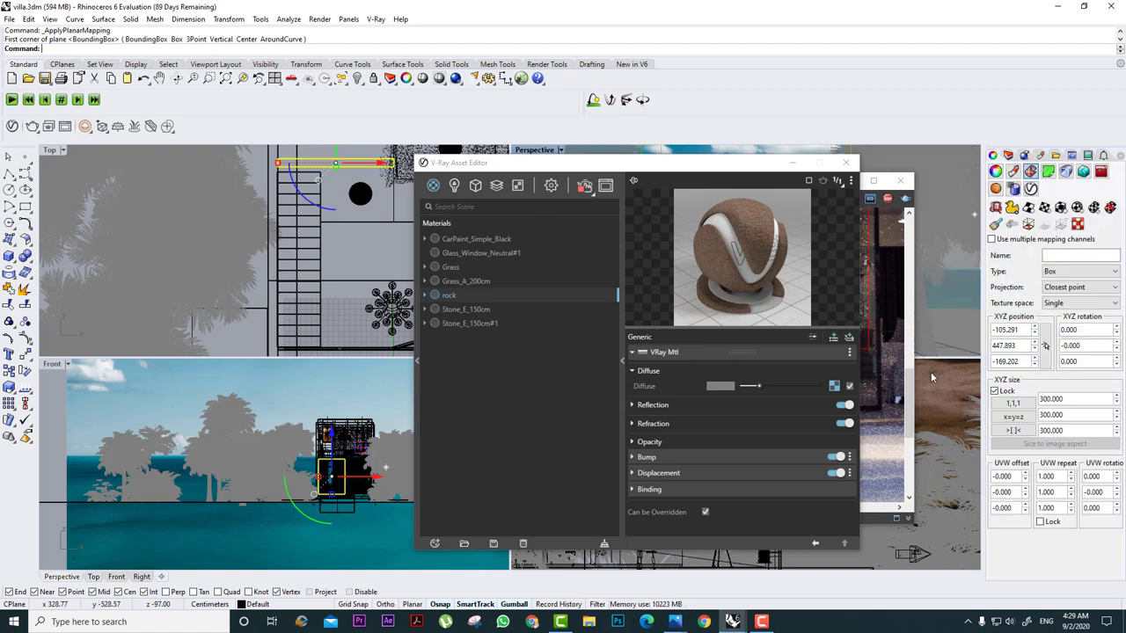
pyautogui.moveTo(732, 165); pyautogui.dragTo(530, 161)
pyautogui.click(804, 235)
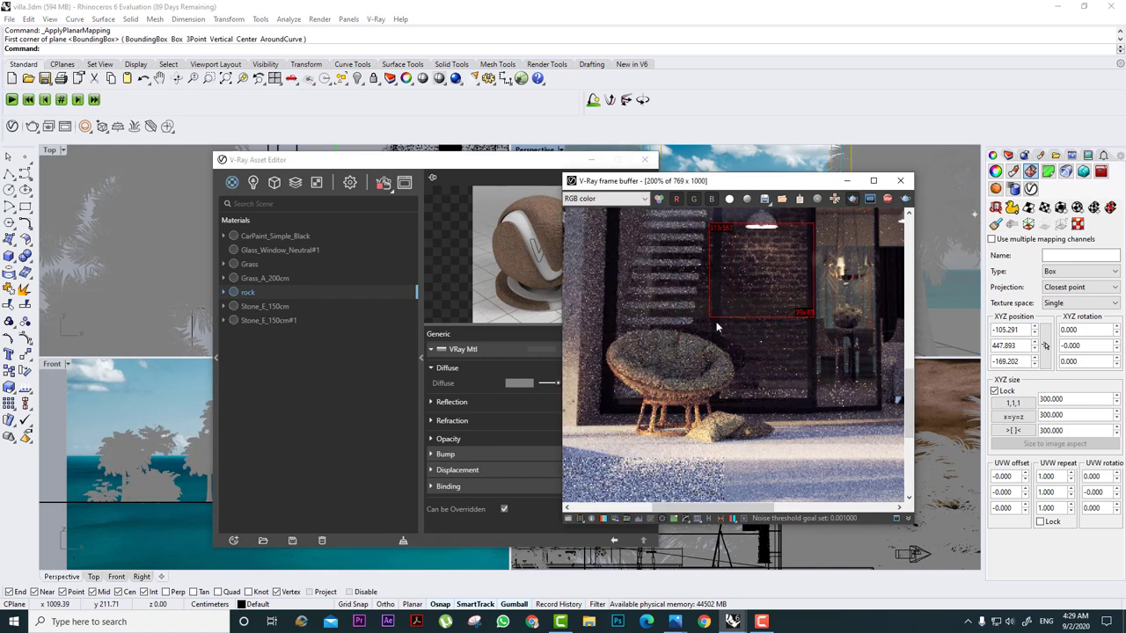
pyautogui.scroll(-2, 753, 428)
pyautogui.scroll(2, 738, 403)
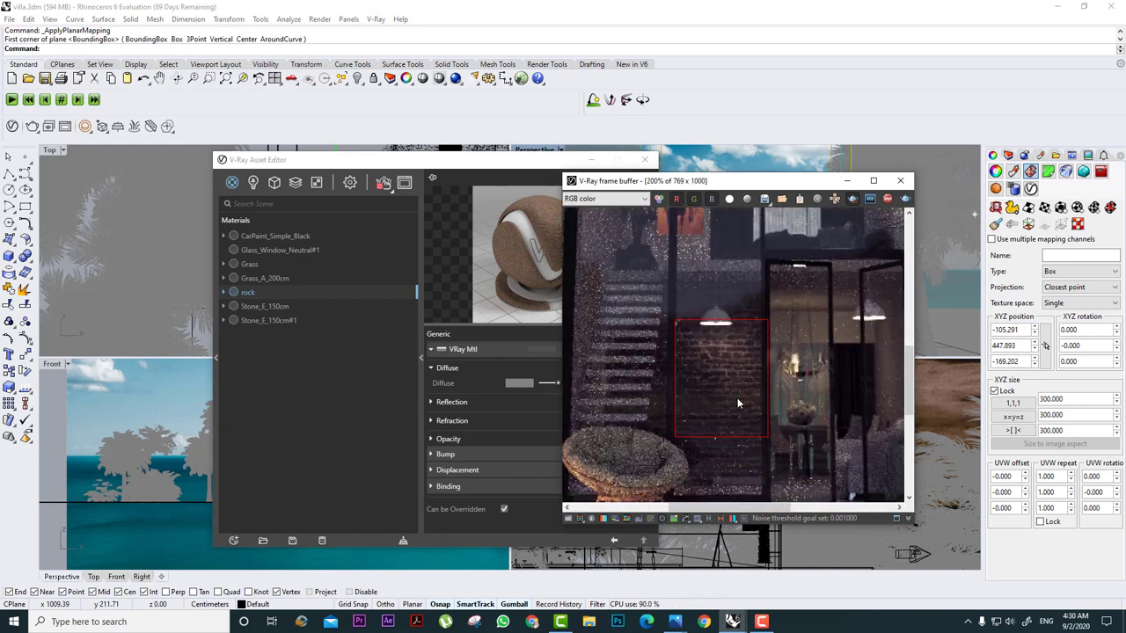
pyautogui.click(1069, 400)
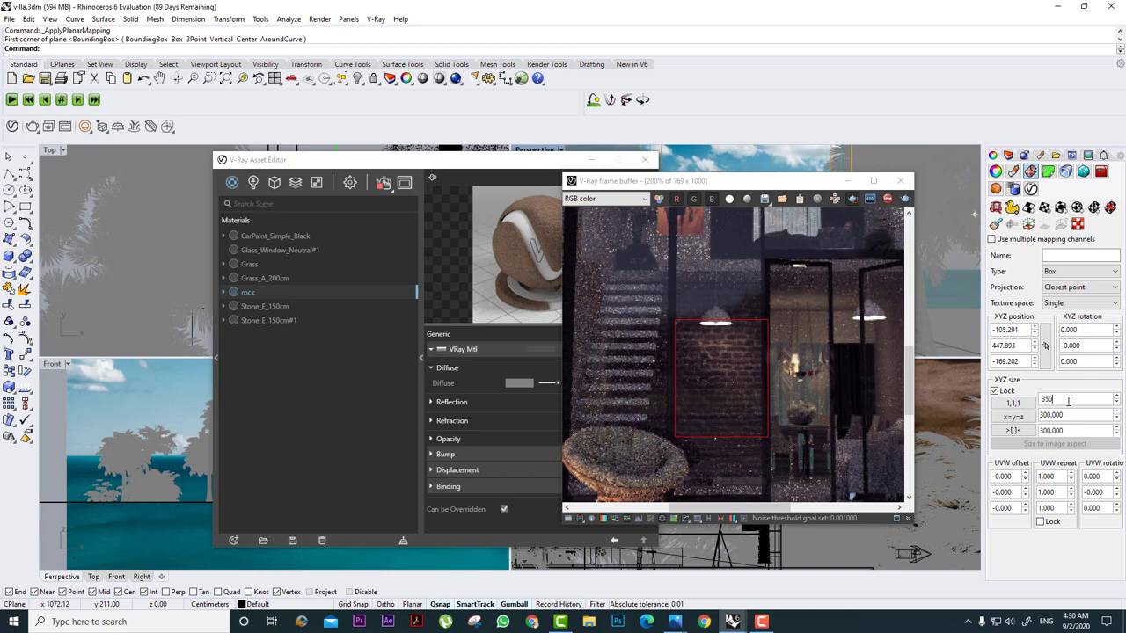
pyautogui.write('350')
pyautogui.press('Return')
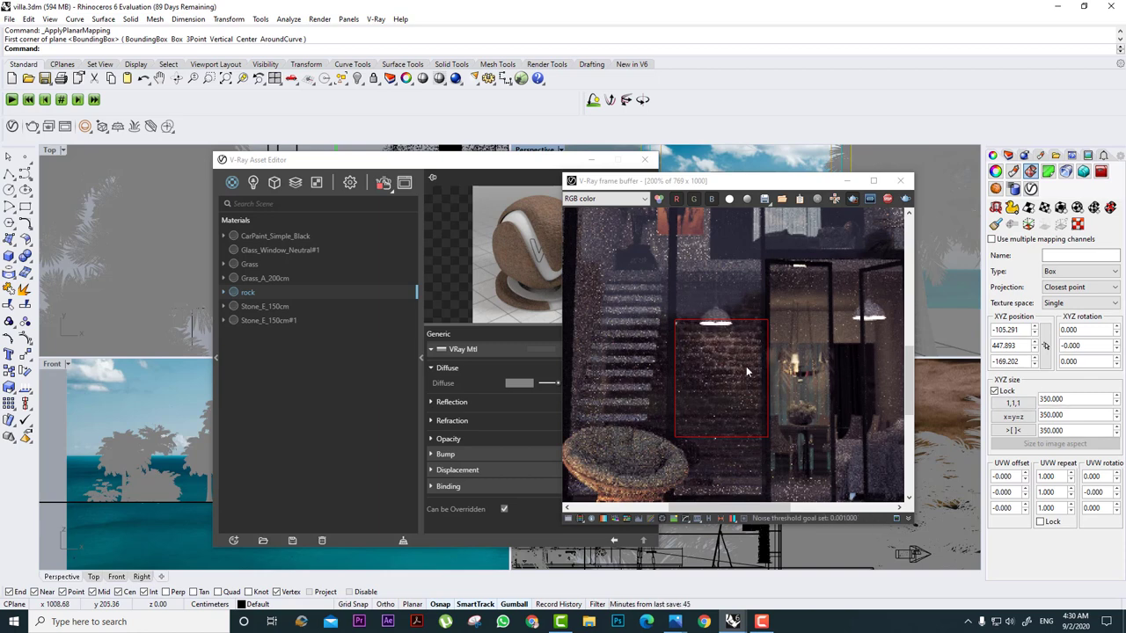
# Render a region over the resized rock texture and examine the whole glazed facade at 100%.
pyautogui.moveTo(767, 309); pyautogui.dragTo(670, 461)
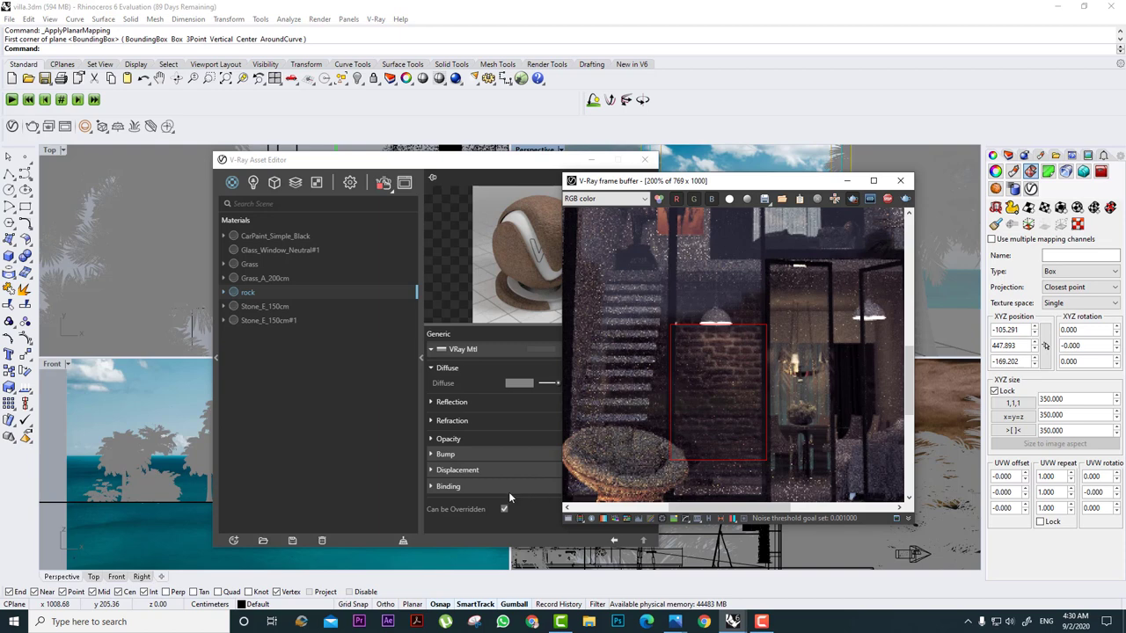
pyautogui.scroll(-3, 735, 369)
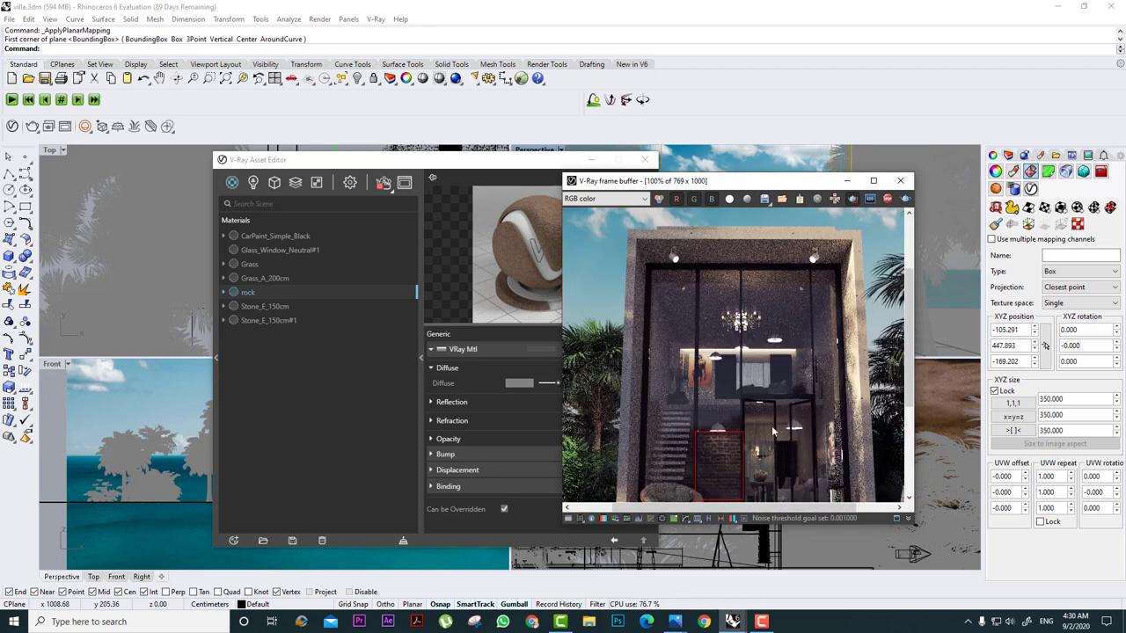
pyautogui.moveTo(667, 183); pyautogui.dragTo(783, 189)
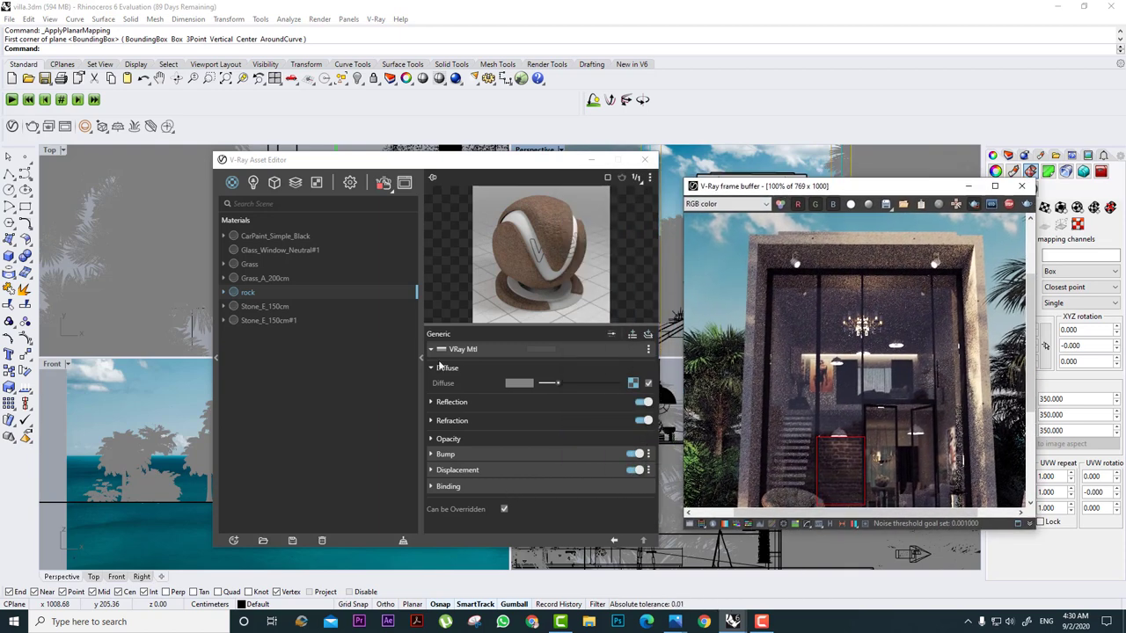
# Select the staircase in the Top view and apply Plywood C 50cm from the Wood & Laminate material library.
pyautogui.moveTo(374, 160); pyautogui.dragTo(545, 330)
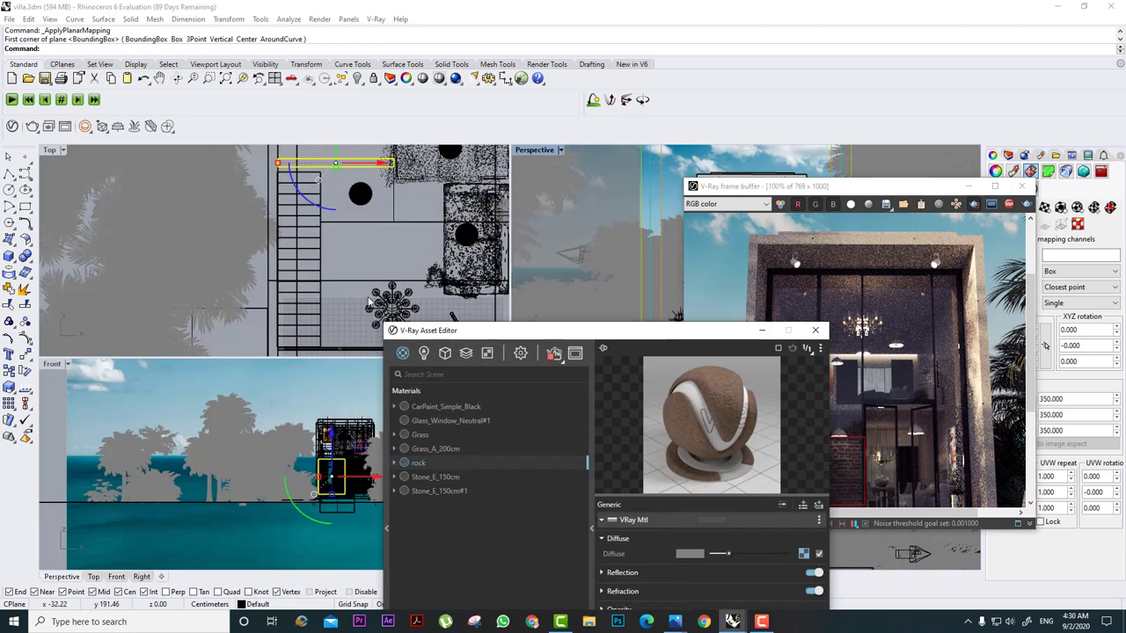
pyautogui.click(316, 264)
pyautogui.click(386, 468)
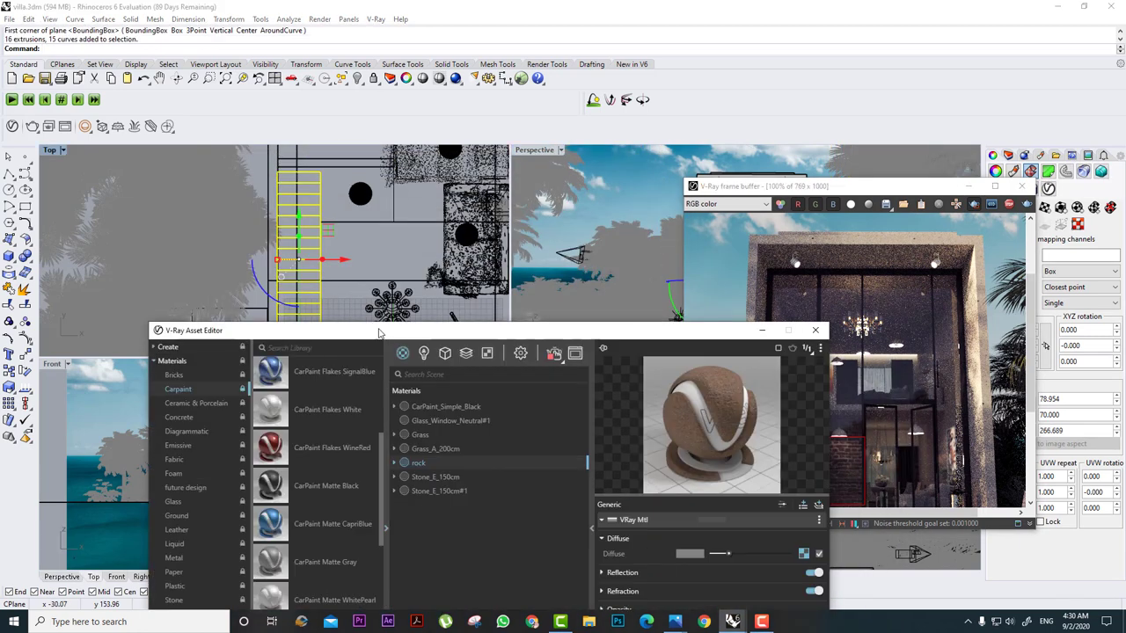
pyautogui.click(189, 494)
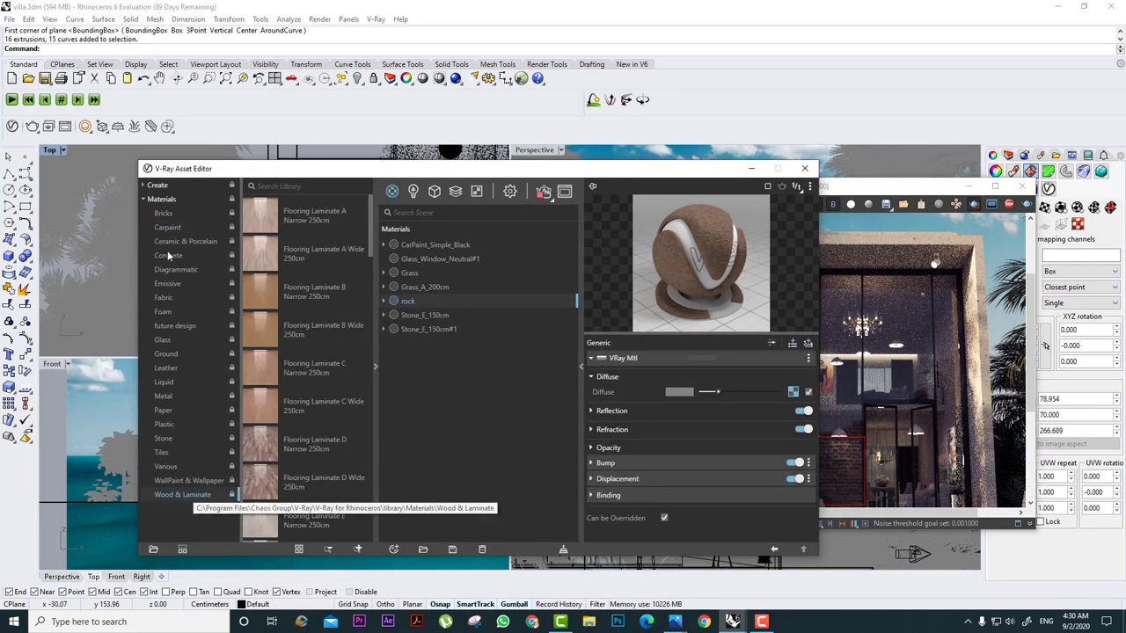
pyautogui.scroll(-3, 326, 417)
pyautogui.scroll(-6, 327, 423)
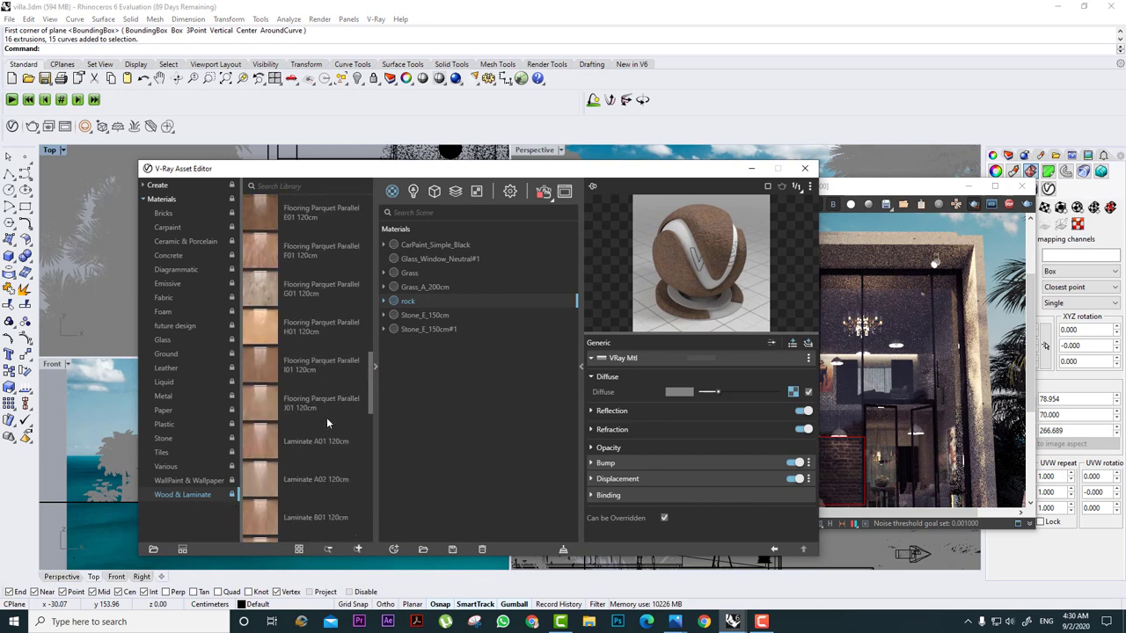
pyautogui.scroll(-2, 326, 423)
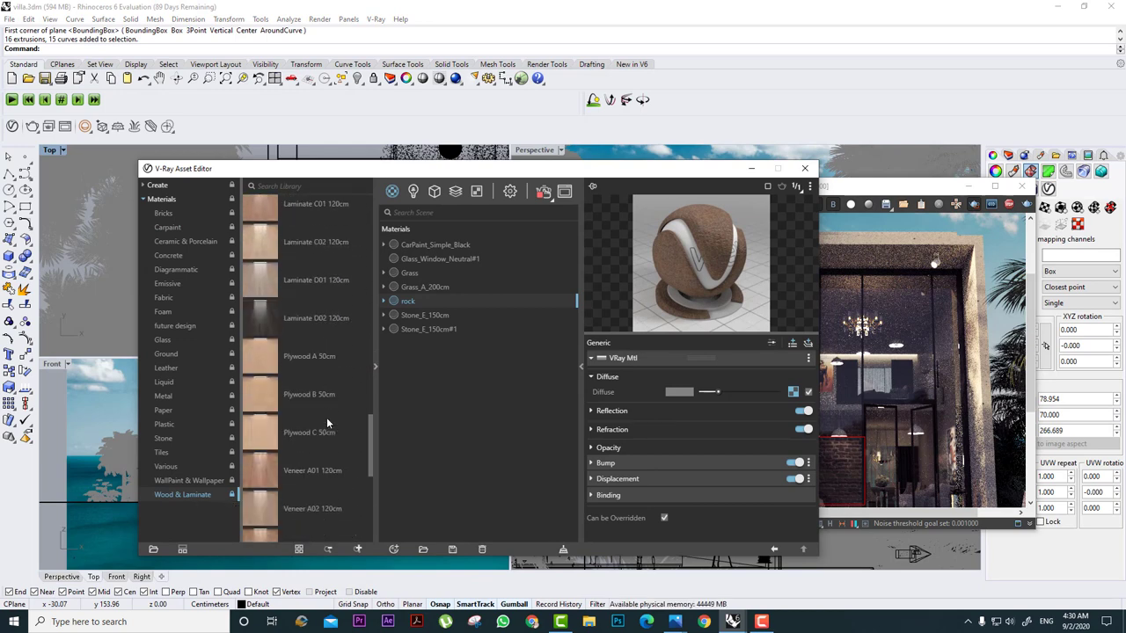
pyautogui.scroll(-3, 326, 423)
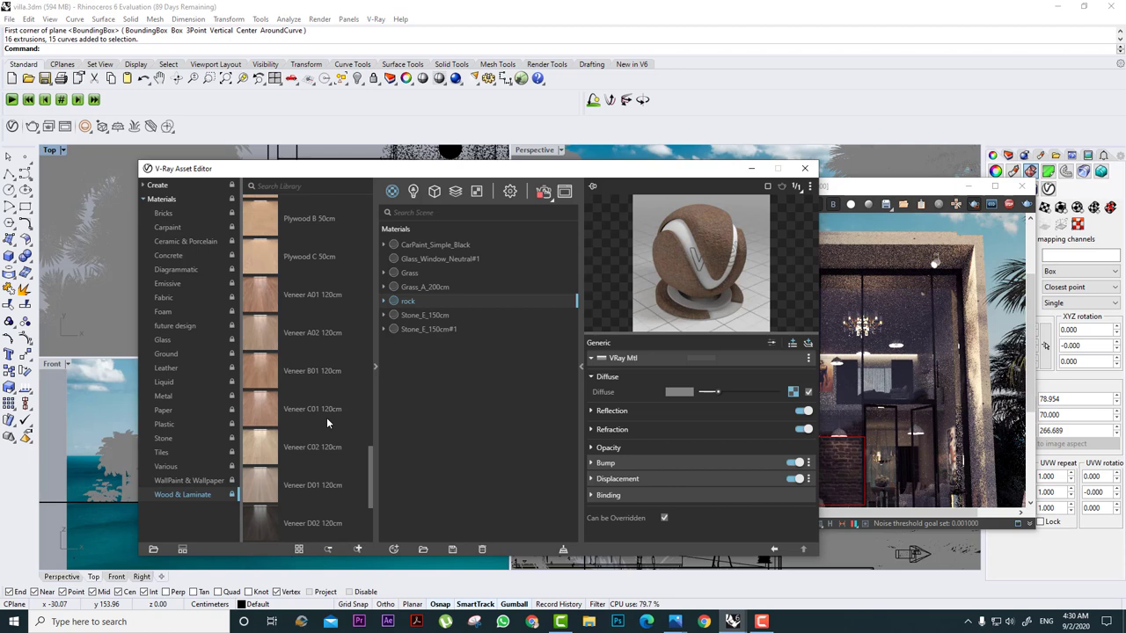
pyautogui.scroll(-2, 327, 423)
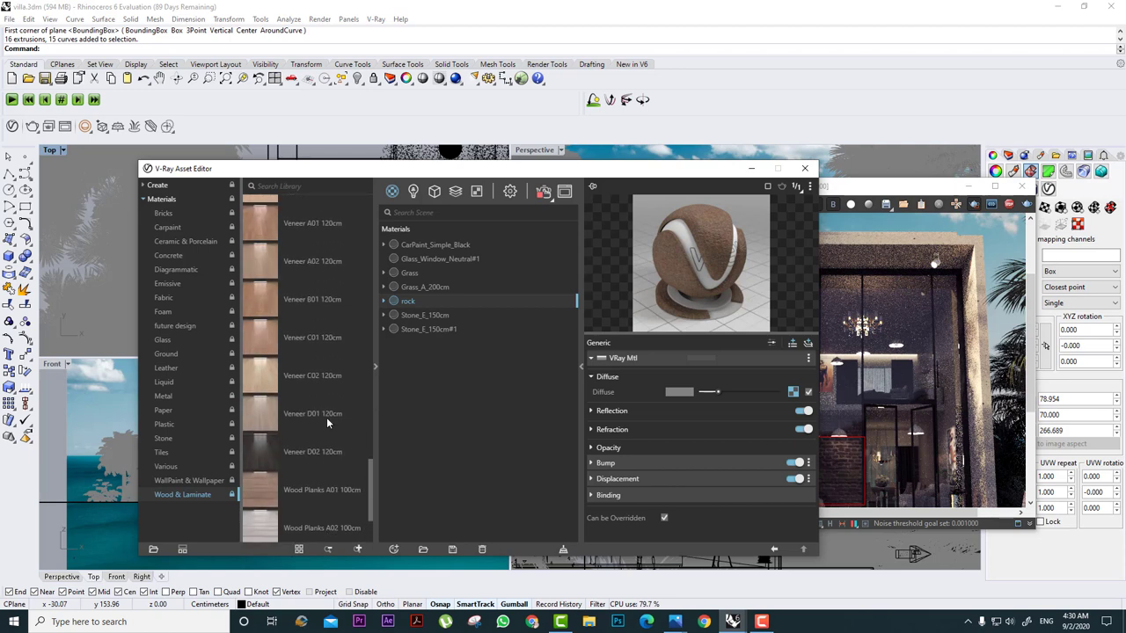
pyautogui.scroll(3, 326, 416)
pyautogui.rightClick(304, 320)
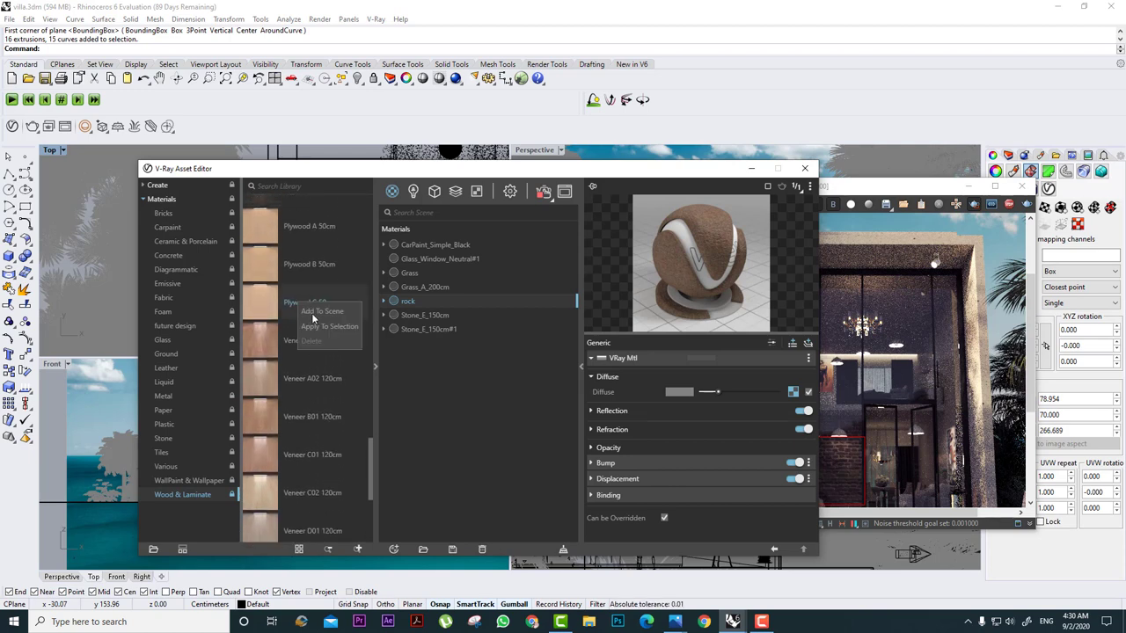
pyautogui.click(318, 311)
# Render a region over the staircase behind the glass to examine its plywood finish.
pyautogui.click(958, 300)
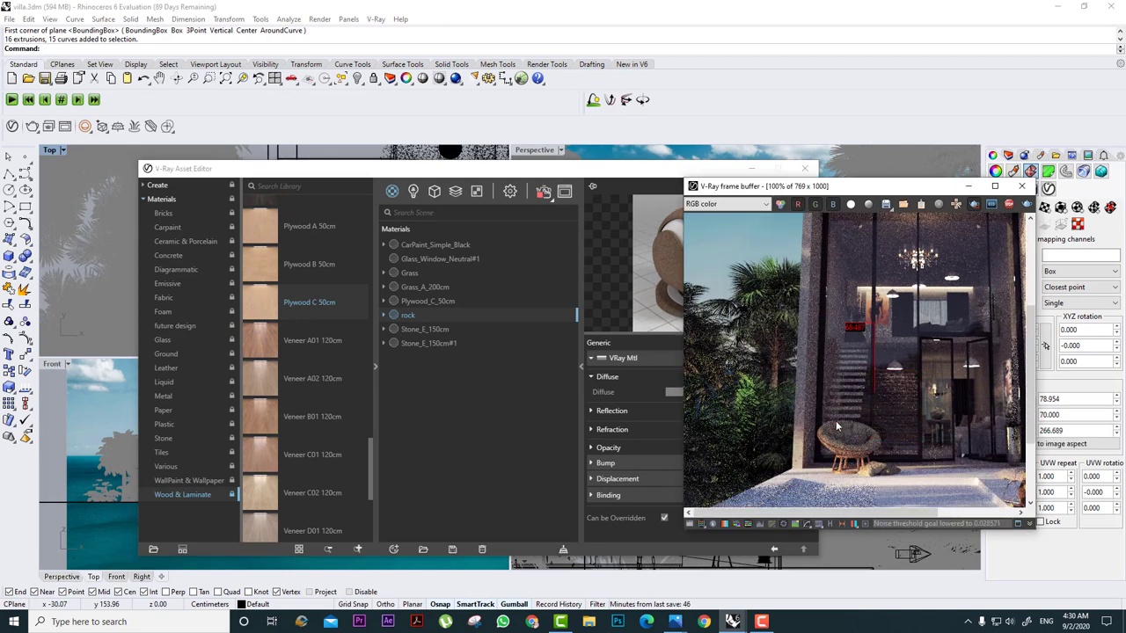
pyautogui.moveTo(835, 420); pyautogui.dragTo(833, 428)
pyautogui.moveTo(888, 332); pyautogui.dragTo(803, 448)
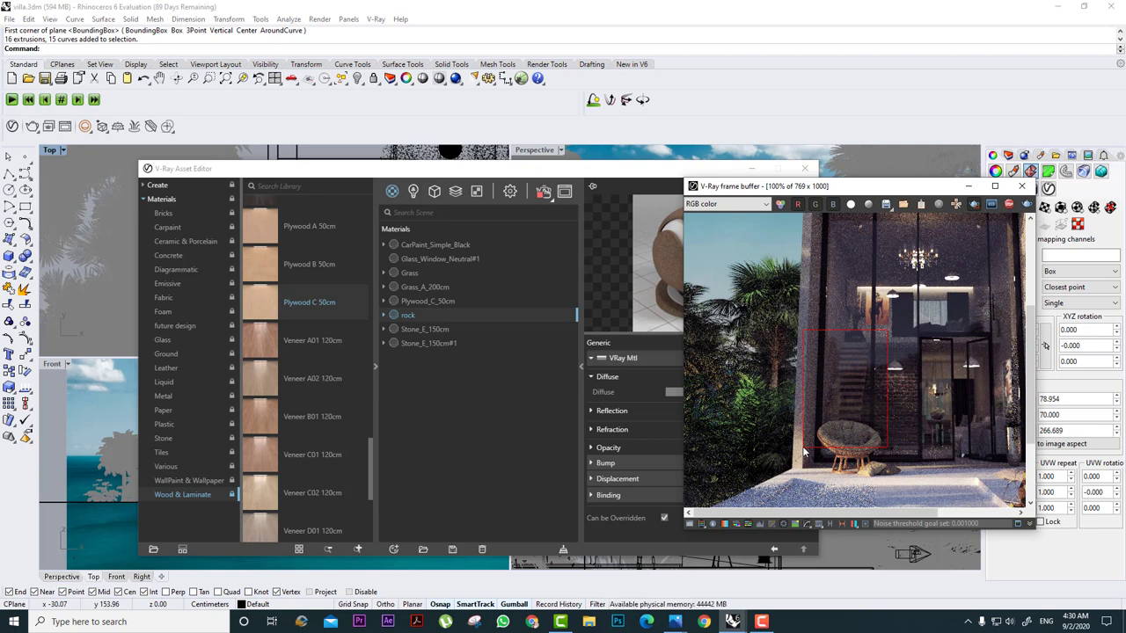
# Try Veneer B01 120cm and Veneer C01 120cm from the Wood & Laminate library on the selected staircase.
pyautogui.scroll(5, 352, 345)
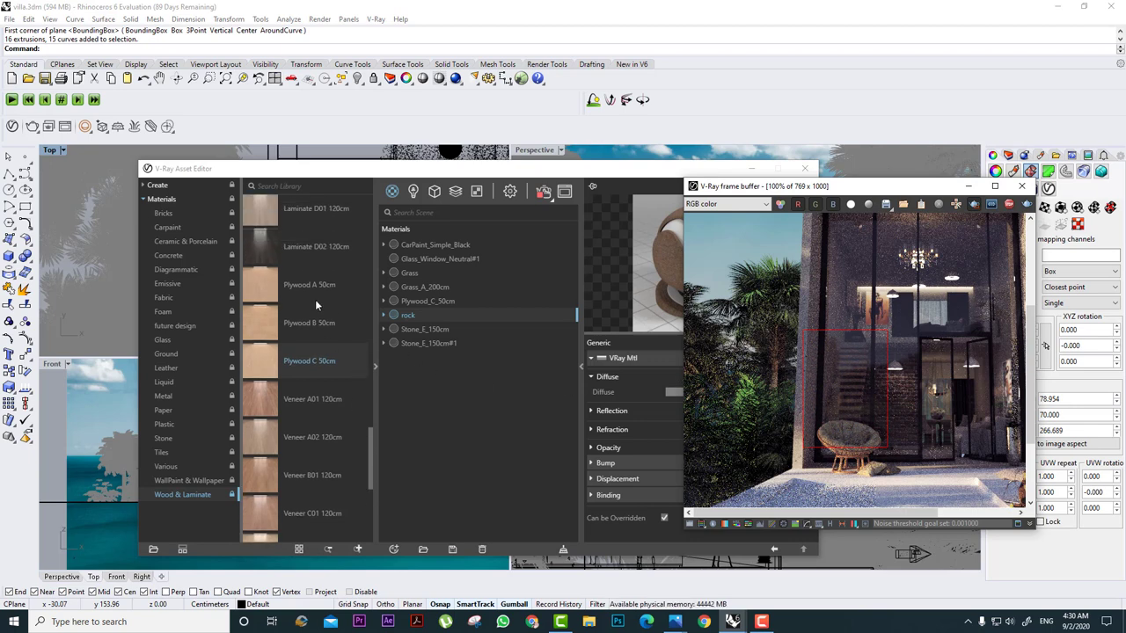
pyautogui.scroll(-10, 319, 352)
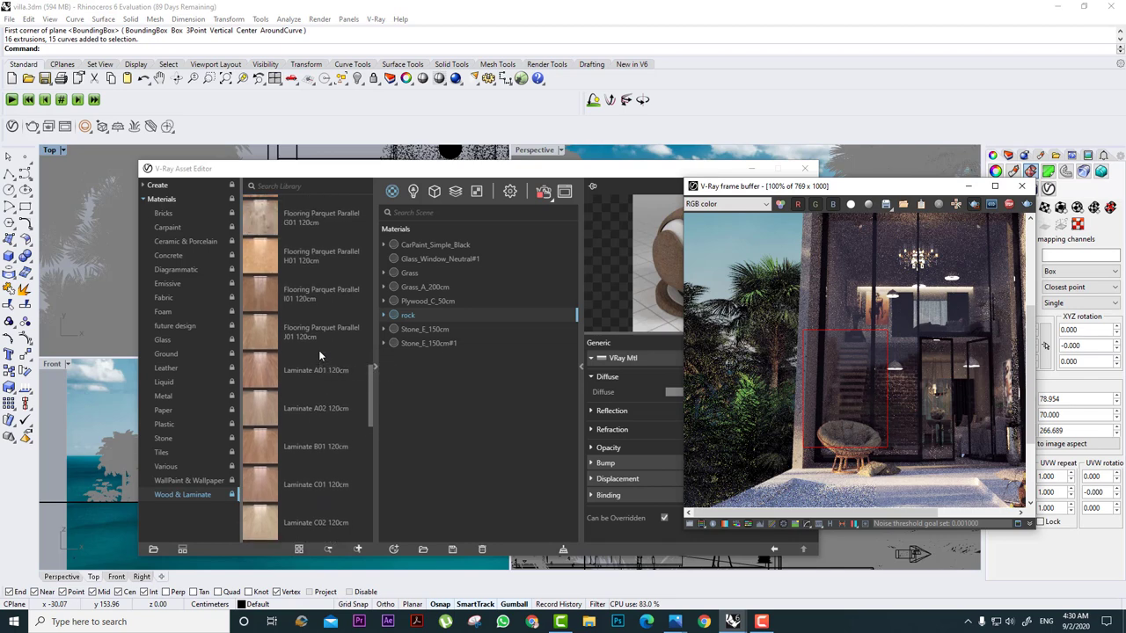
pyautogui.scroll(2, 317, 347)
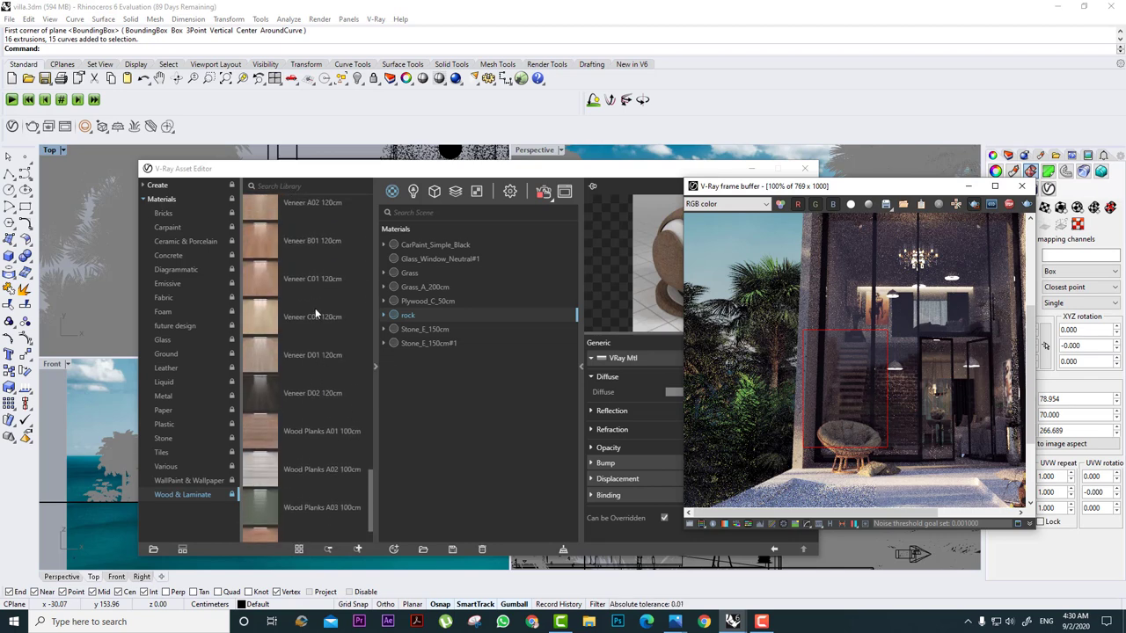
pyautogui.rightClick(318, 282)
pyautogui.rightClick(324, 251)
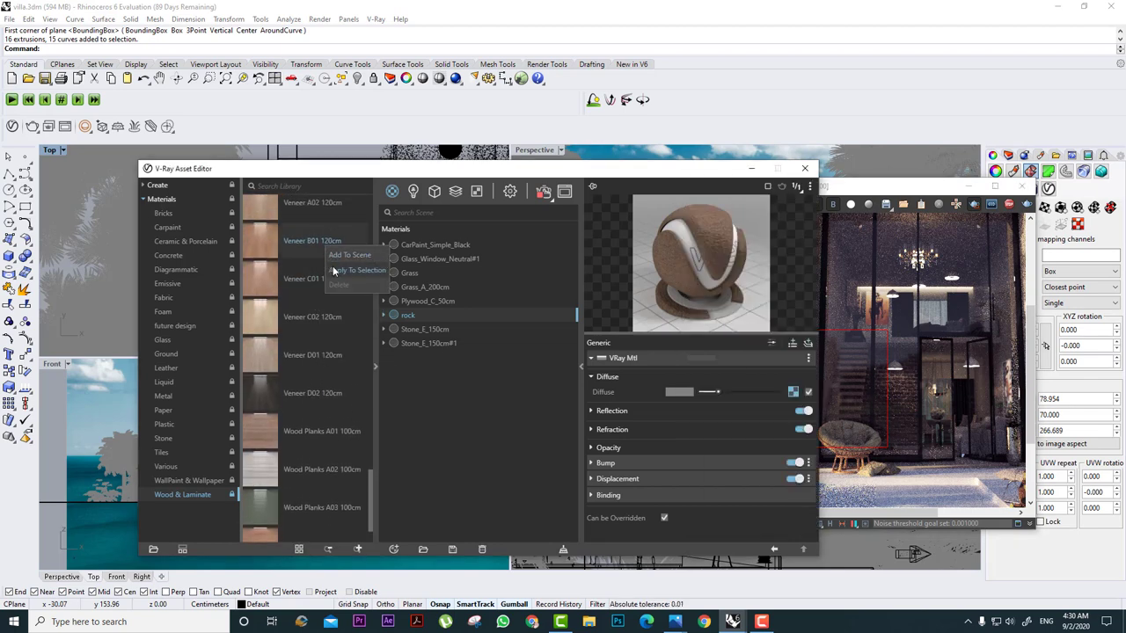
pyautogui.click(346, 261)
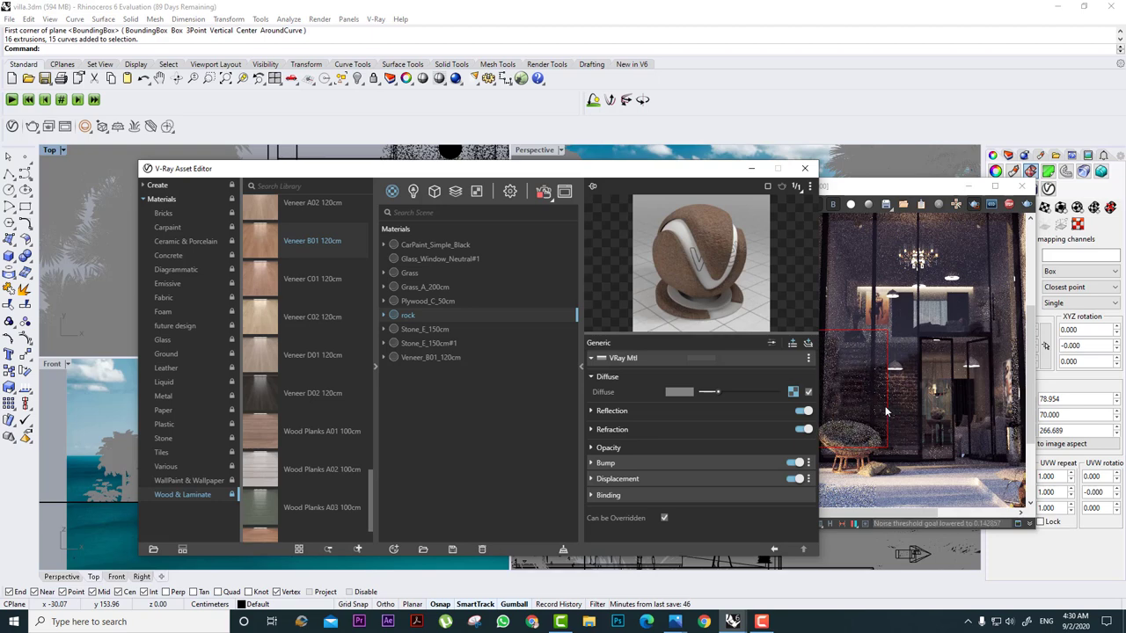
pyautogui.rightClick(314, 287)
pyautogui.click(336, 297)
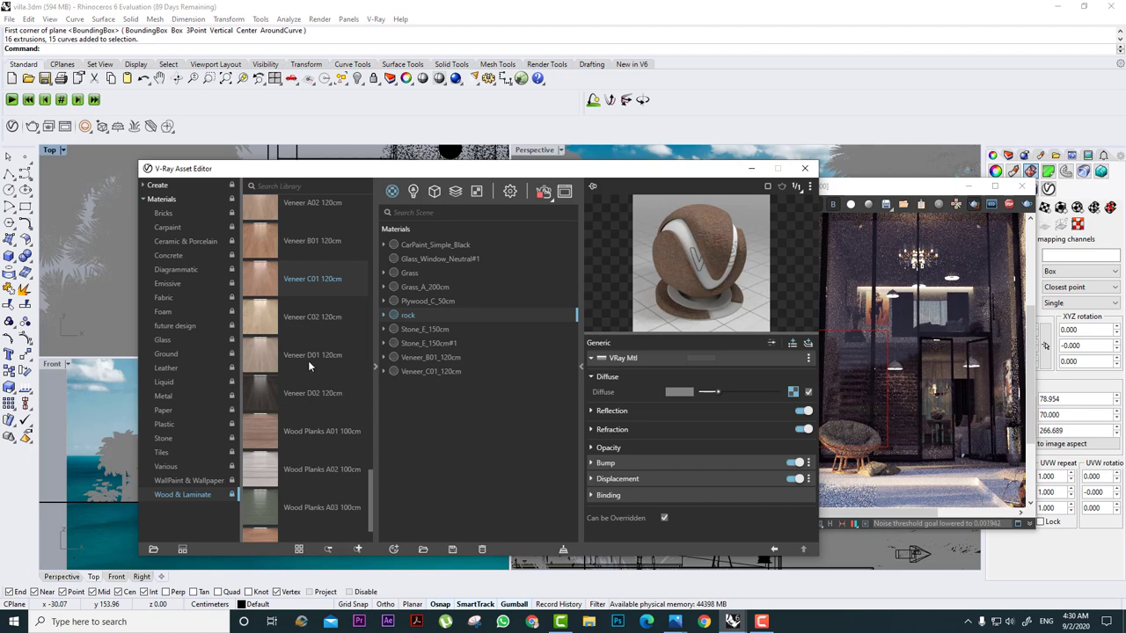
# Apply Wood Planks B01 100cm to the selected staircase and inspect it in the render.
pyautogui.scroll(-2, 319, 374)
pyautogui.rightClick(312, 489)
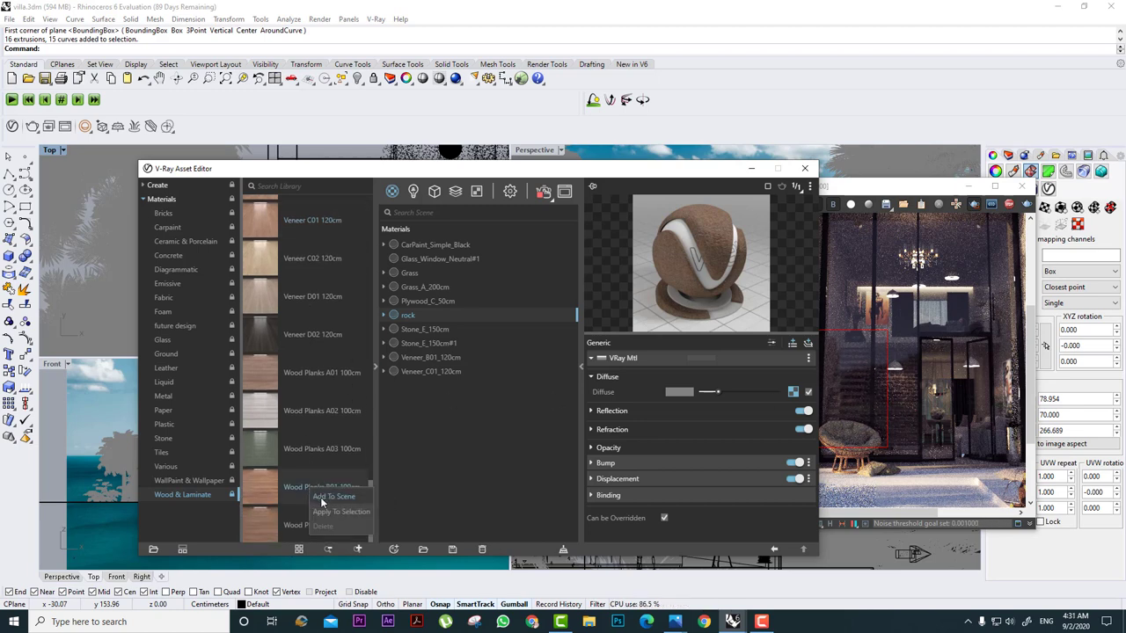
pyautogui.click(322, 497)
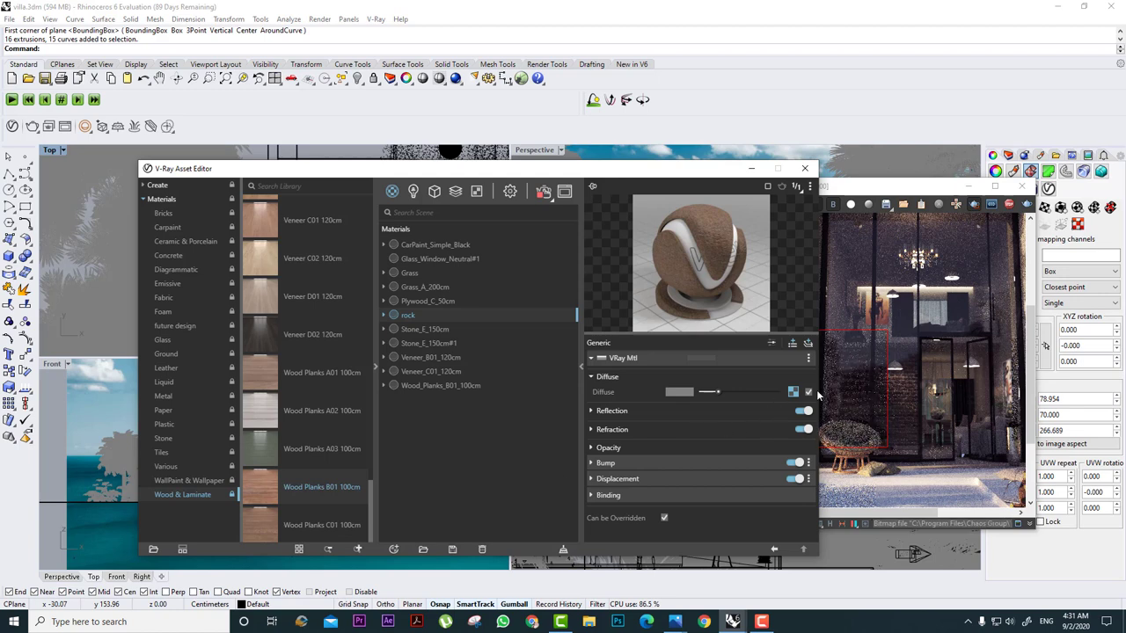
pyautogui.click(866, 389)
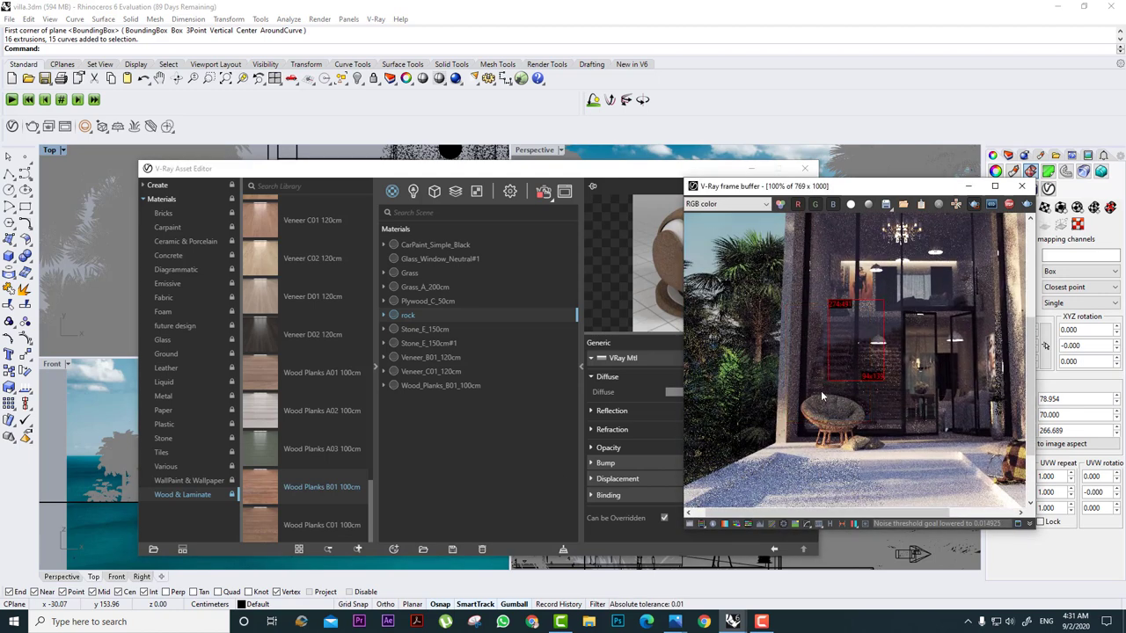
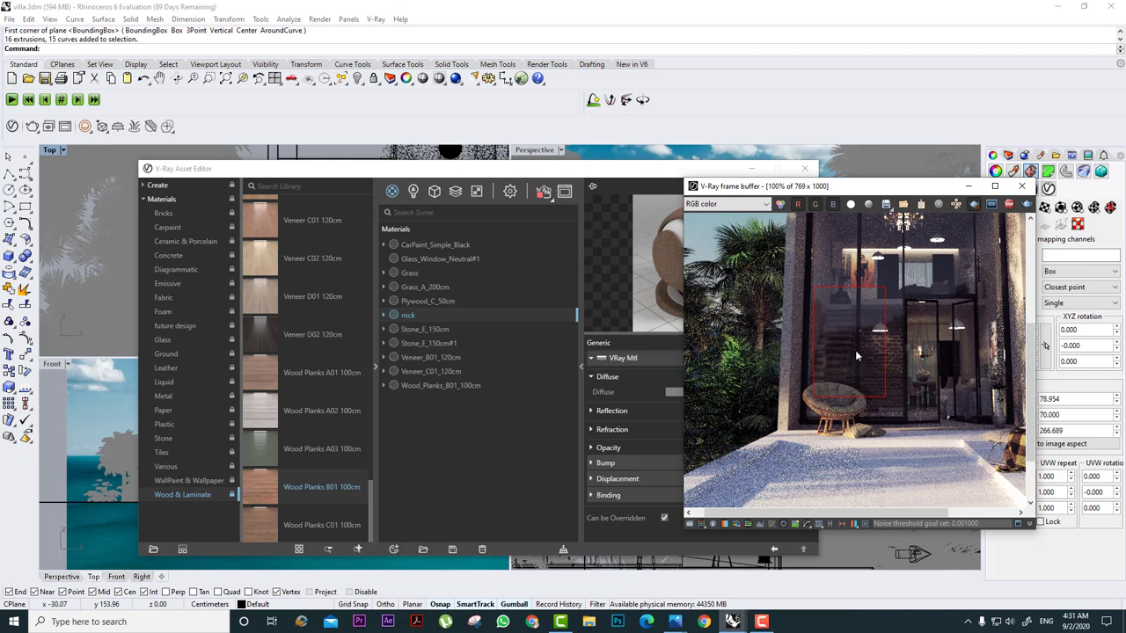
# Show the render at 50% and set a render region over the terrace and pool in front of the villa.
pyautogui.scroll(-1, 854, 350)
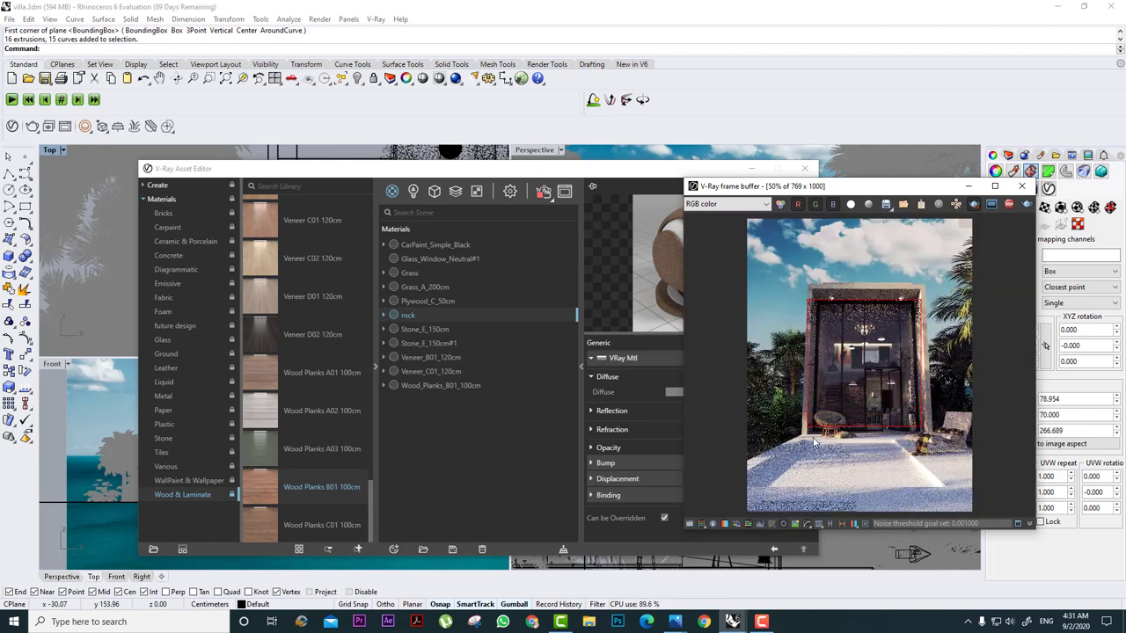
pyautogui.moveTo(916, 378); pyautogui.dragTo(775, 506)
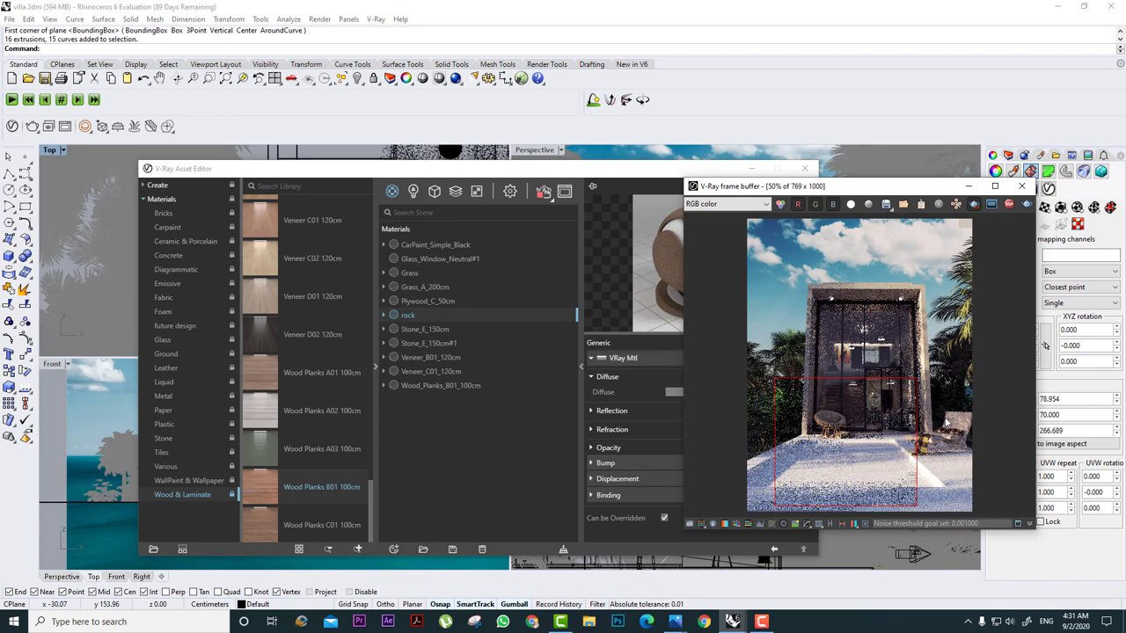
pyautogui.moveTo(965, 391); pyautogui.dragTo(754, 506)
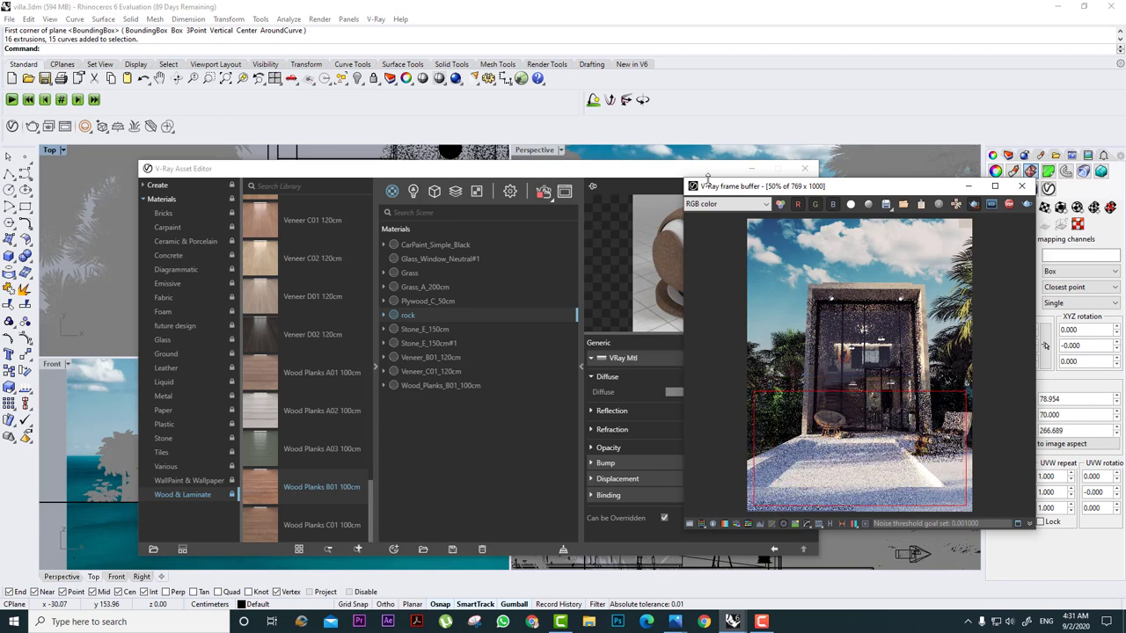
# Select the terrace deck in the Perspective view, load wood.vrmat from the Desktop and apply it to the deck.
pyautogui.moveTo(713, 185); pyautogui.dragTo(868, 157)
pyautogui.moveTo(703, 173); pyautogui.dragTo(607, 126)
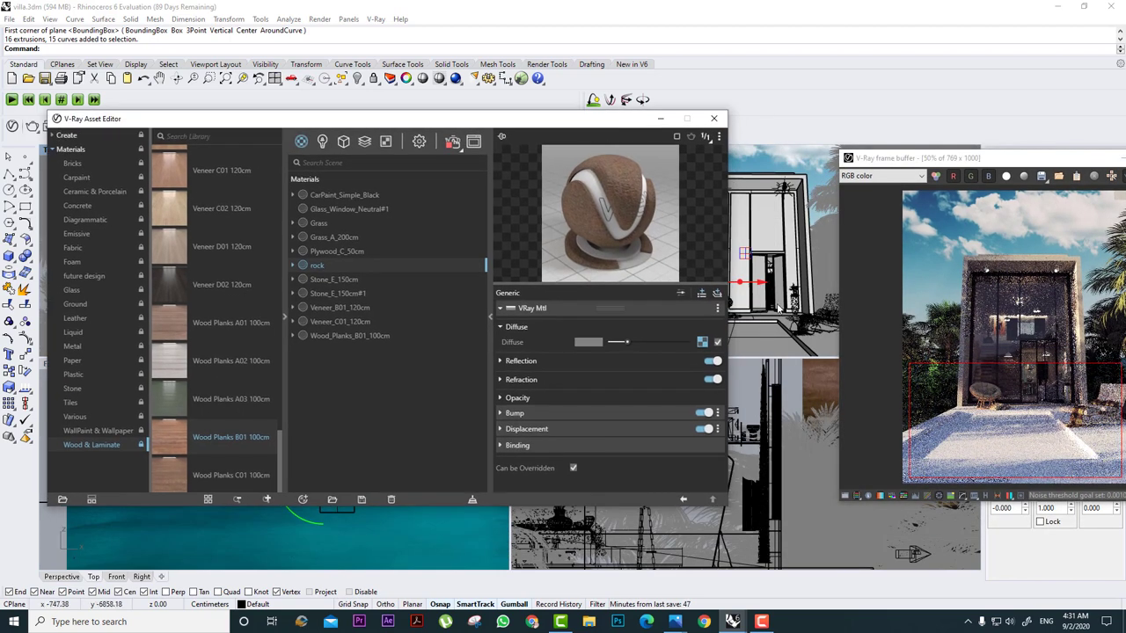
pyautogui.click(814, 349)
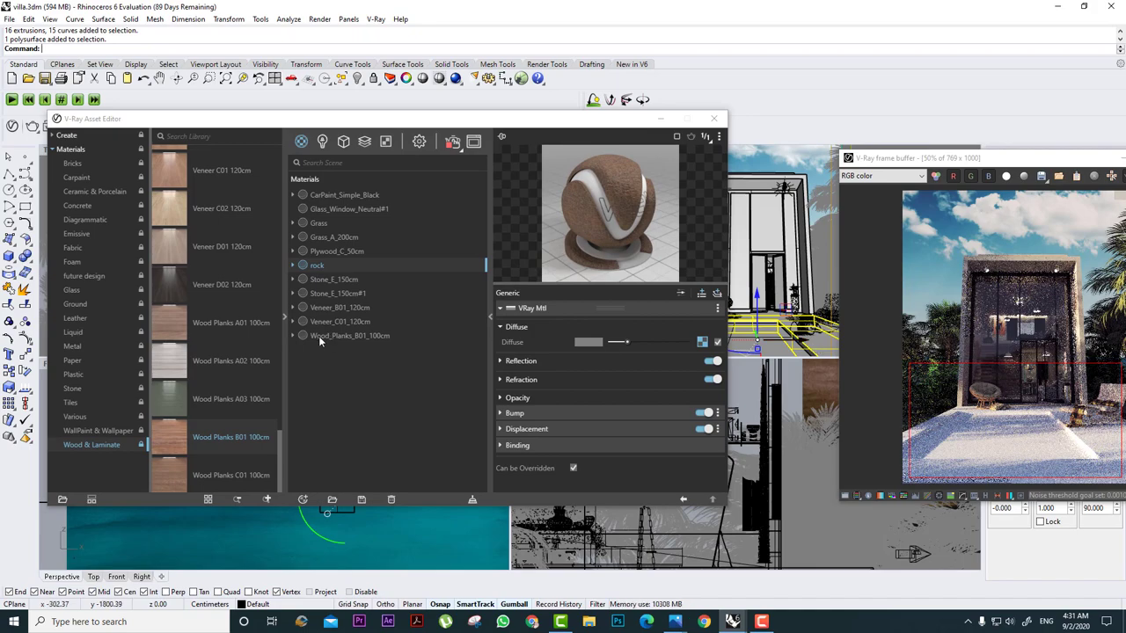
pyautogui.click(332, 501)
pyautogui.scroll(-3, 332, 499)
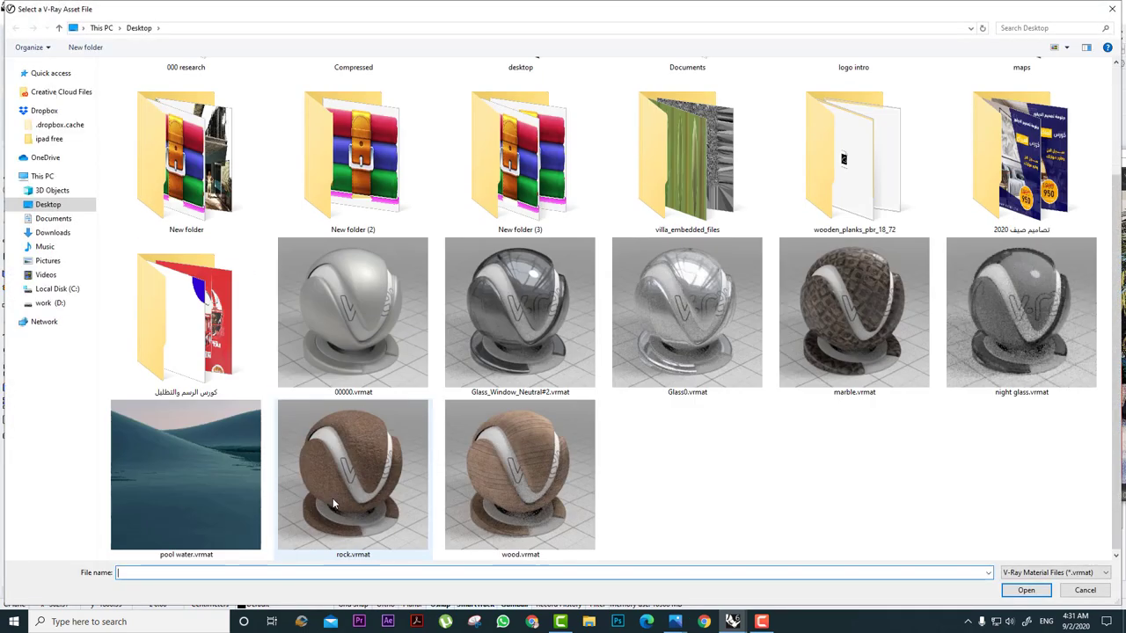
pyautogui.doubleClick(511, 486)
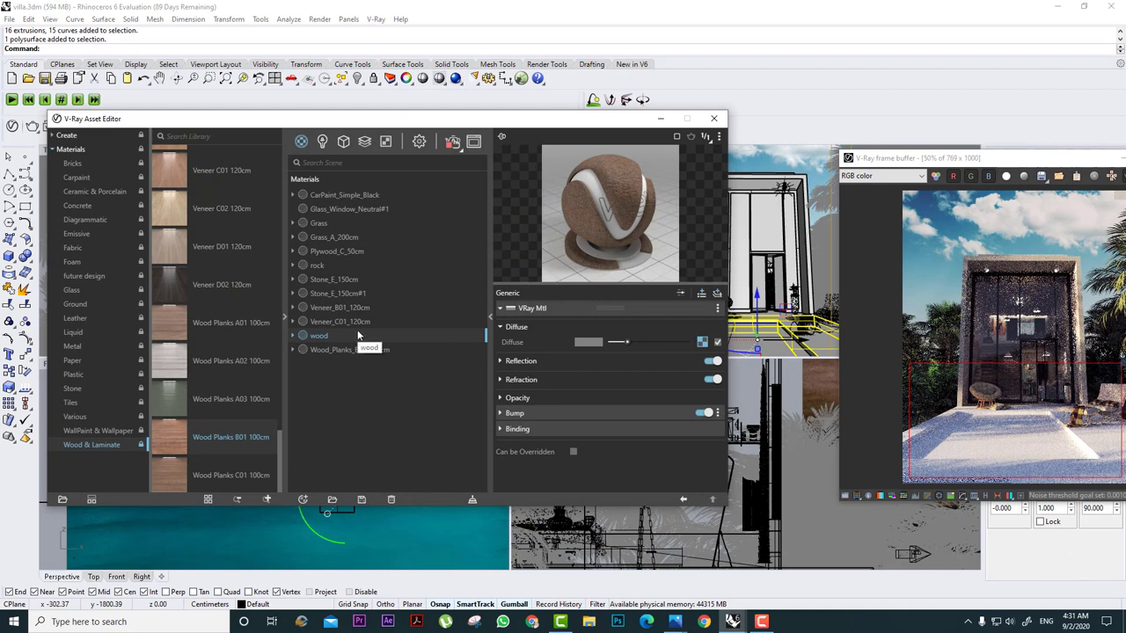
pyautogui.rightClick(357, 335)
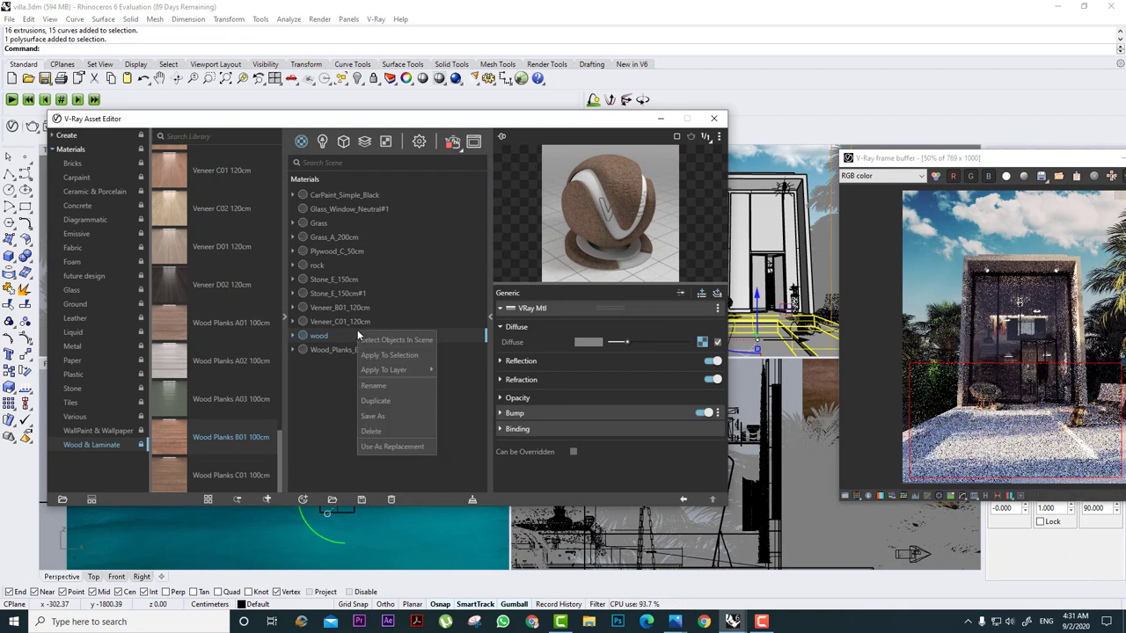
pyautogui.click(379, 355)
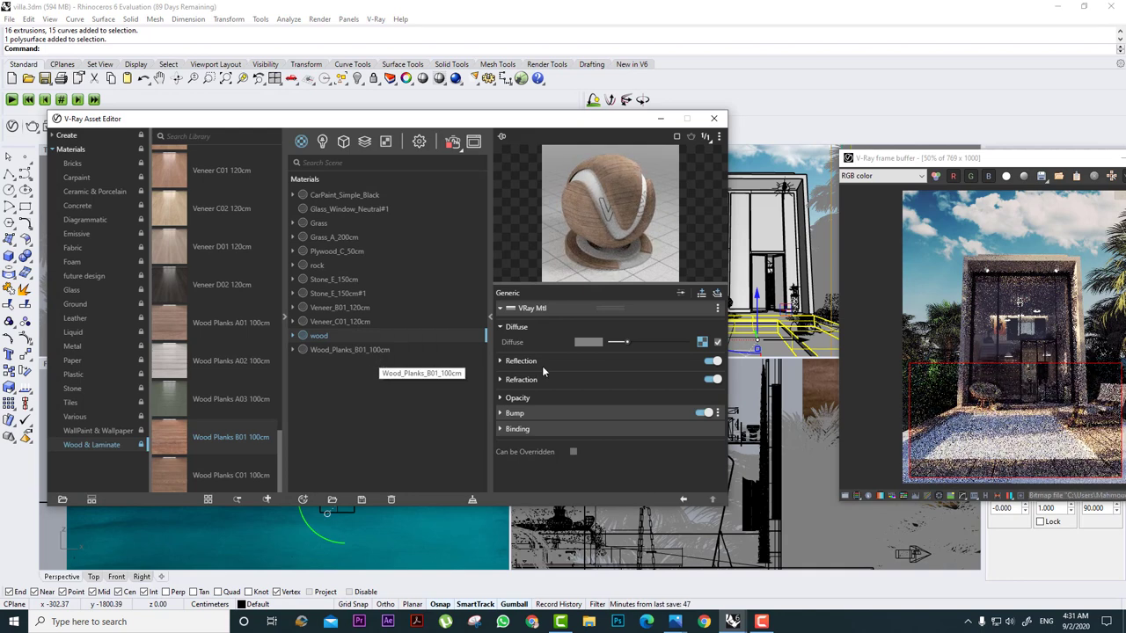
# Render a region over the wooden deck around the pool and collapse the material library.
pyautogui.moveTo(1033, 376); pyautogui.dragTo(873, 490)
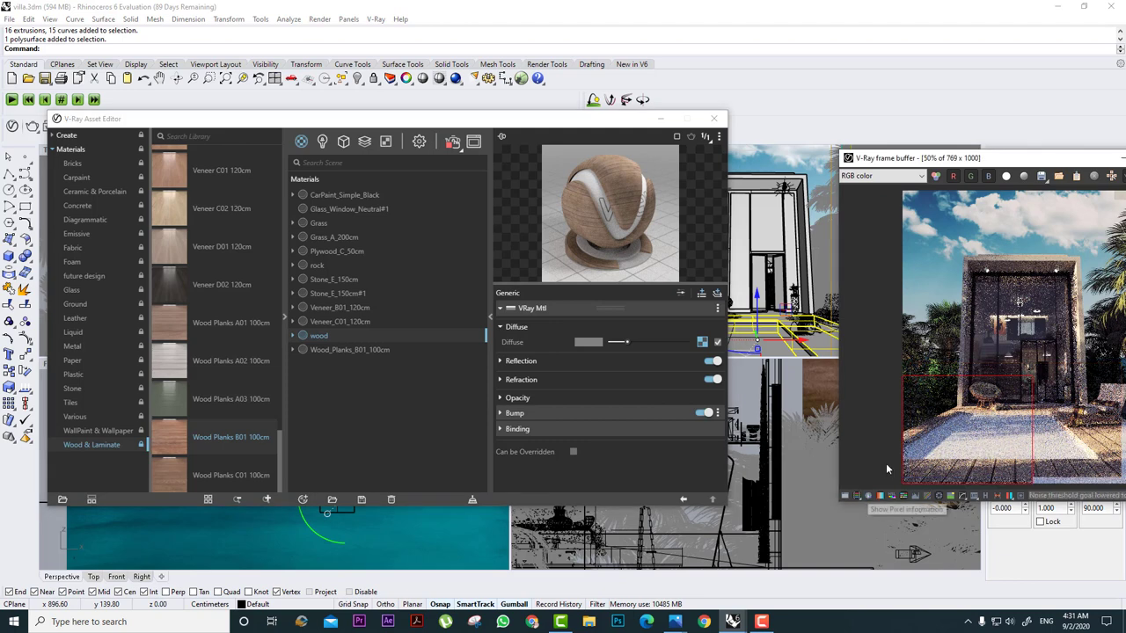
pyautogui.click(282, 324)
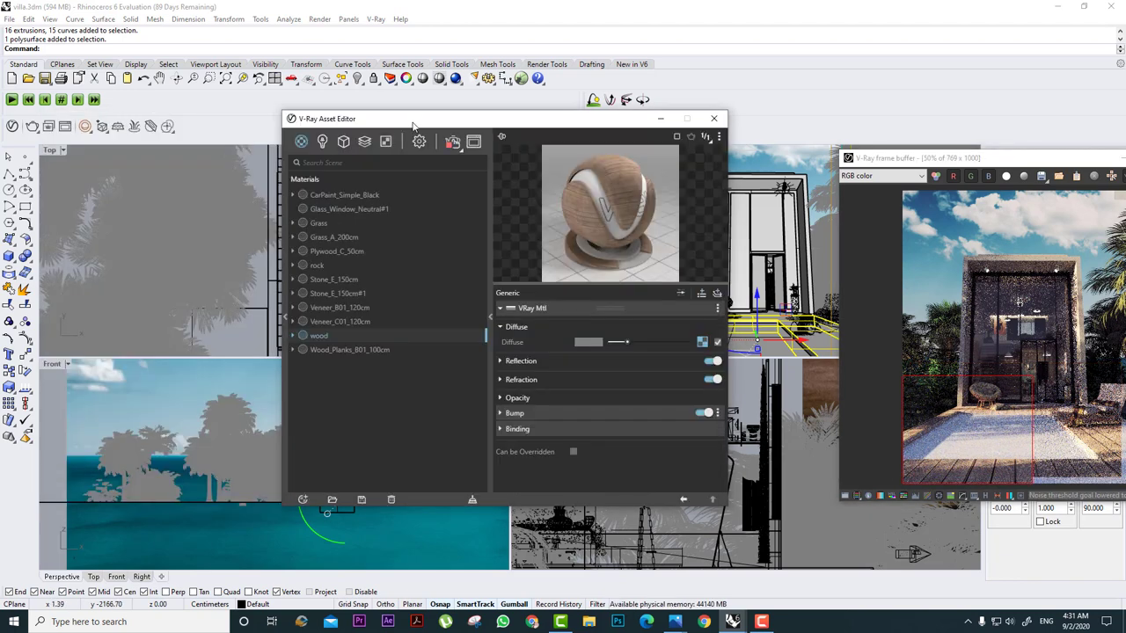
pyautogui.moveTo(413, 125); pyautogui.dragTo(283, 123)
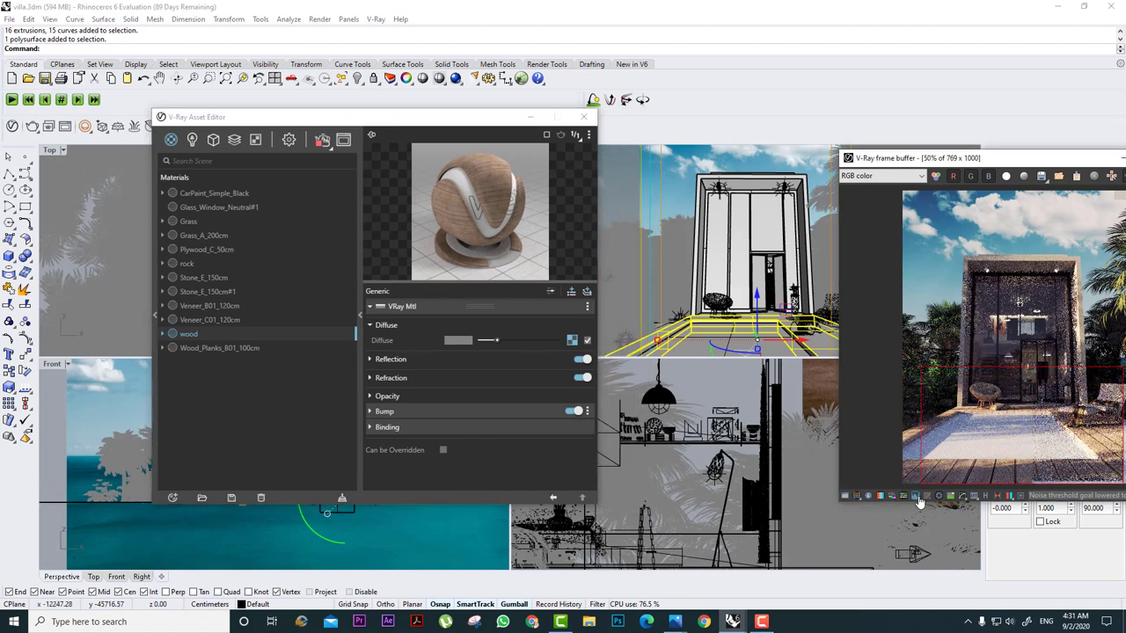
# Select the pool surface in the Perspective view, load pool water.vrmat from the Desktop and apply it to the selection.
pyautogui.click(704, 344)
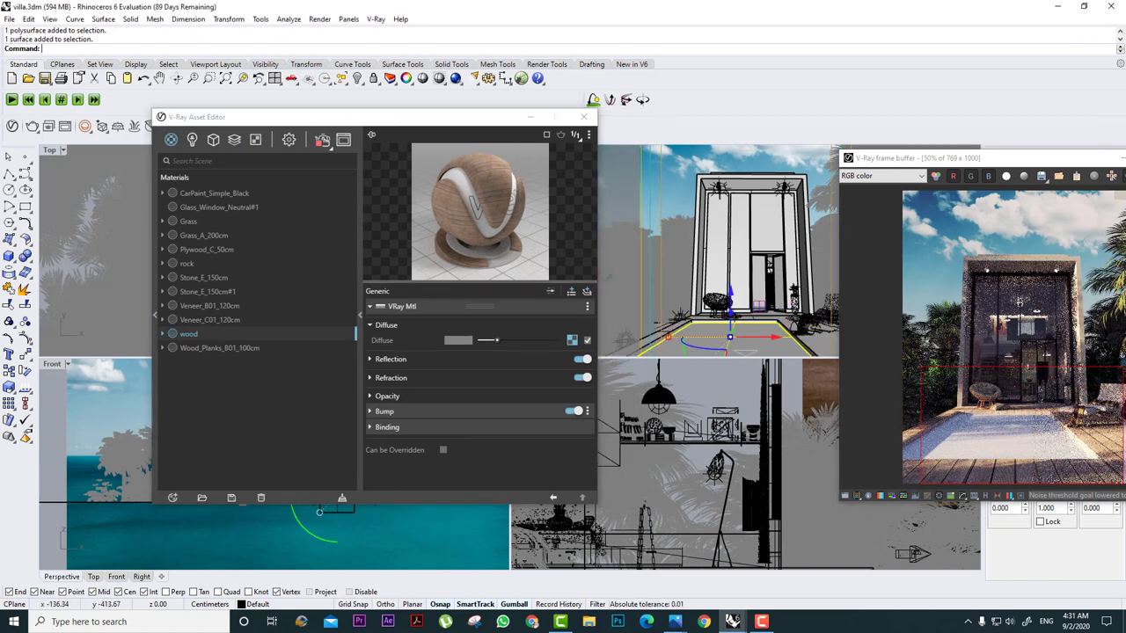
pyautogui.click(203, 499)
pyautogui.scroll(-3, 319, 462)
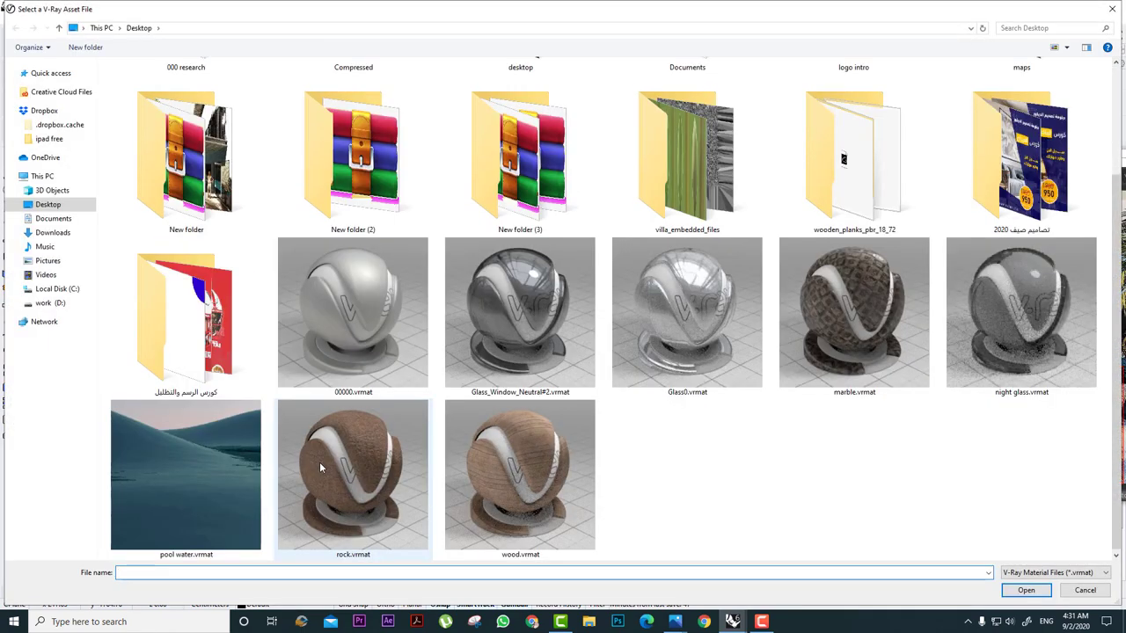
pyautogui.doubleClick(189, 472)
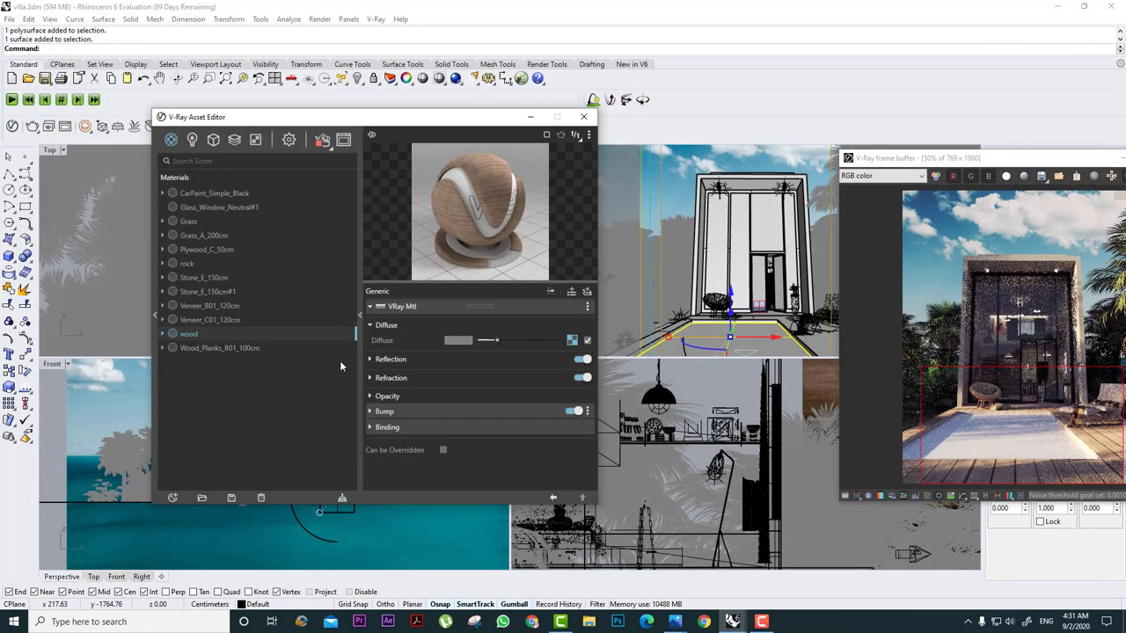
pyautogui.rightClick(215, 260)
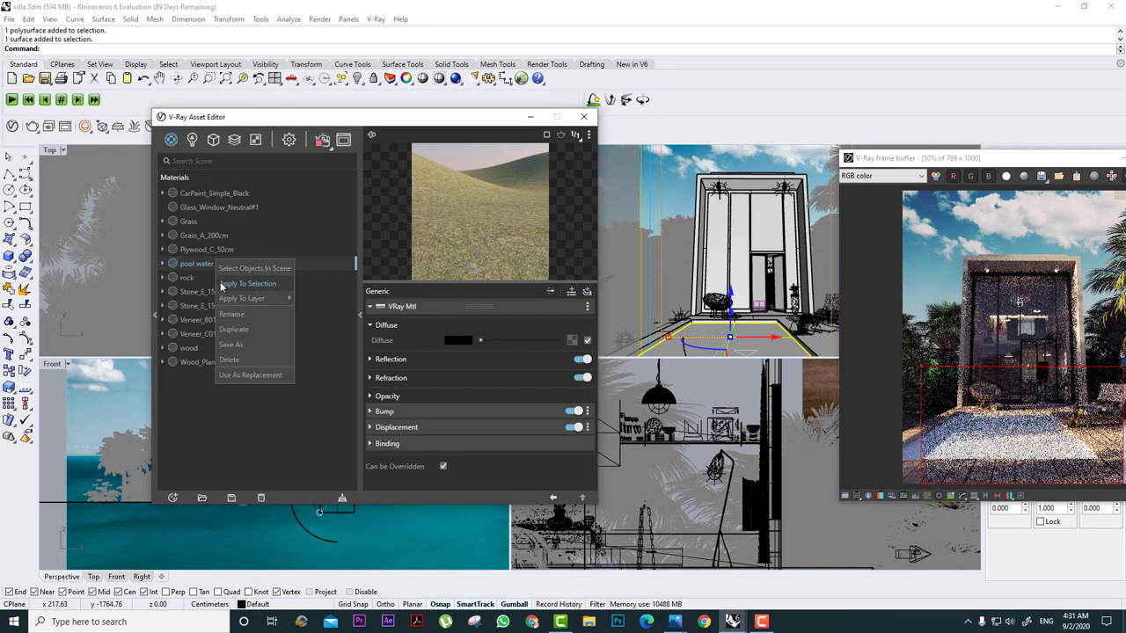
pyautogui.click(222, 287)
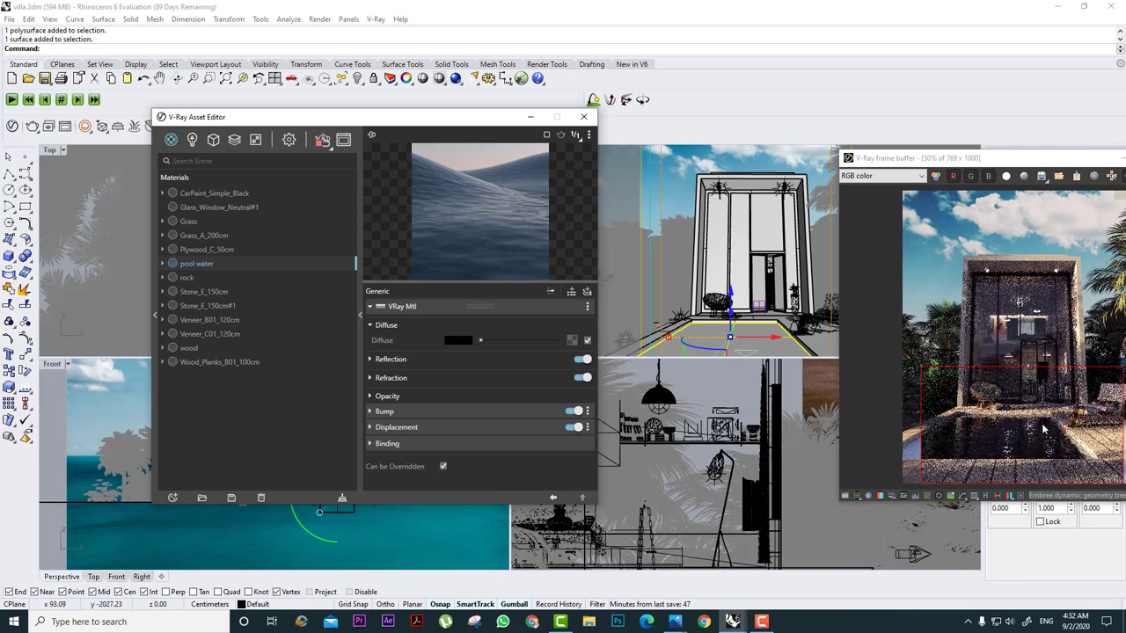
# Render regions over the pool and the terrace chair and inspect the water at 100%.
pyautogui.moveTo(1074, 409); pyautogui.dragTo(958, 478)
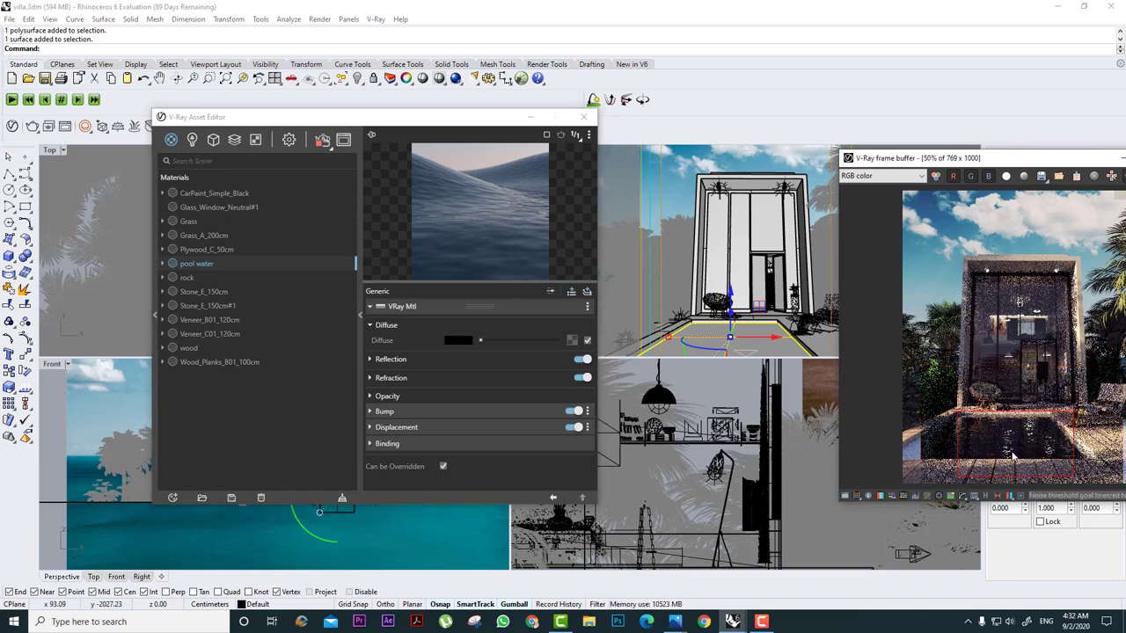
pyautogui.scroll(1, 1011, 456)
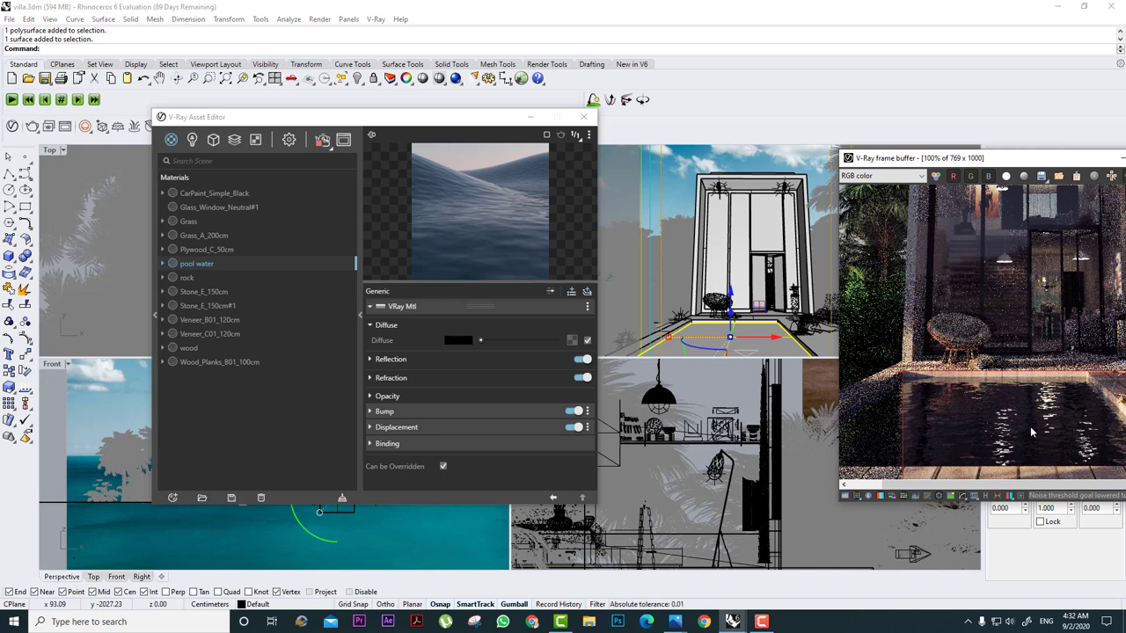
pyautogui.moveTo(991, 307); pyautogui.dragTo(857, 420)
pyautogui.moveTo(946, 336); pyautogui.dragTo(973, 299, button='middle')
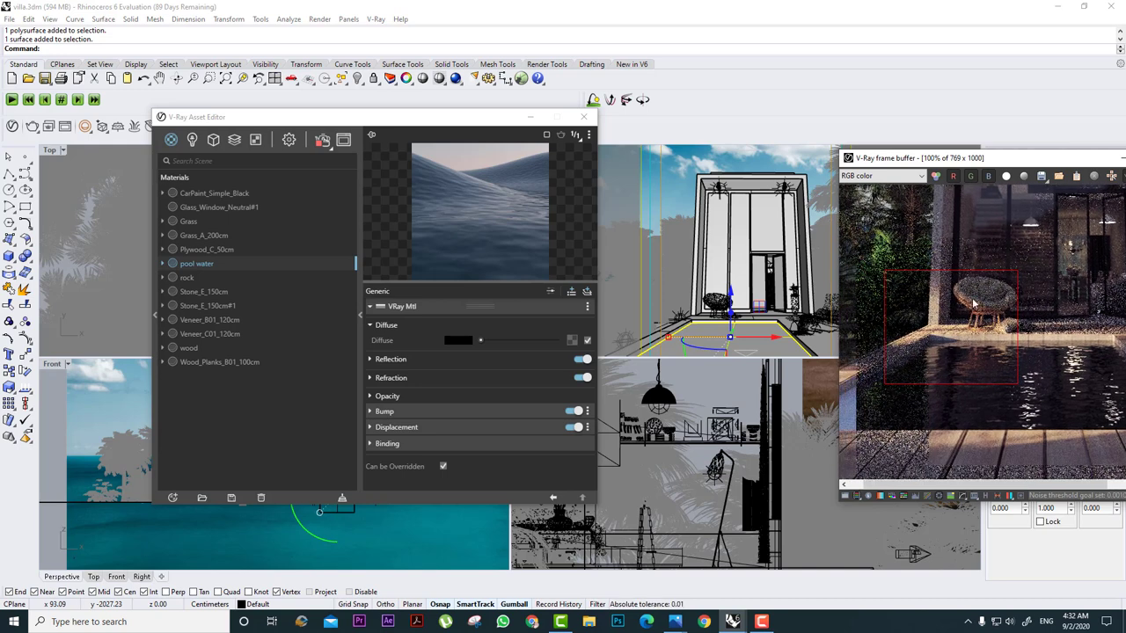
pyautogui.scroll(-2, 973, 302)
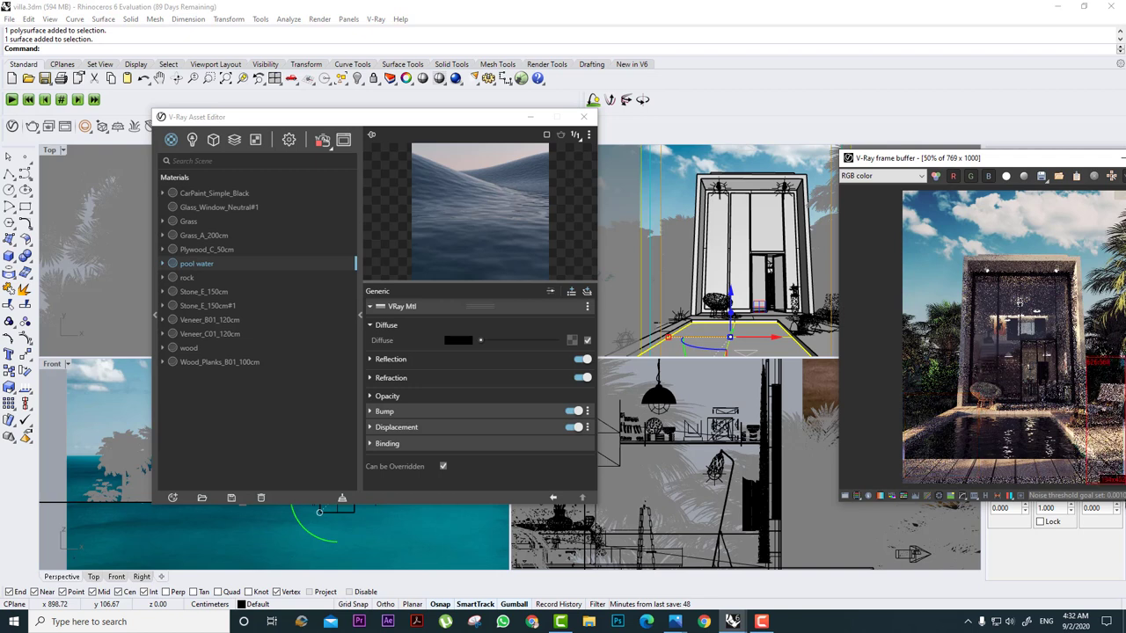
# Place a render region over the villa facade and set the camera's exposure value to 9.5.
pyautogui.moveTo(1073, 237); pyautogui.dragTo(985, 369)
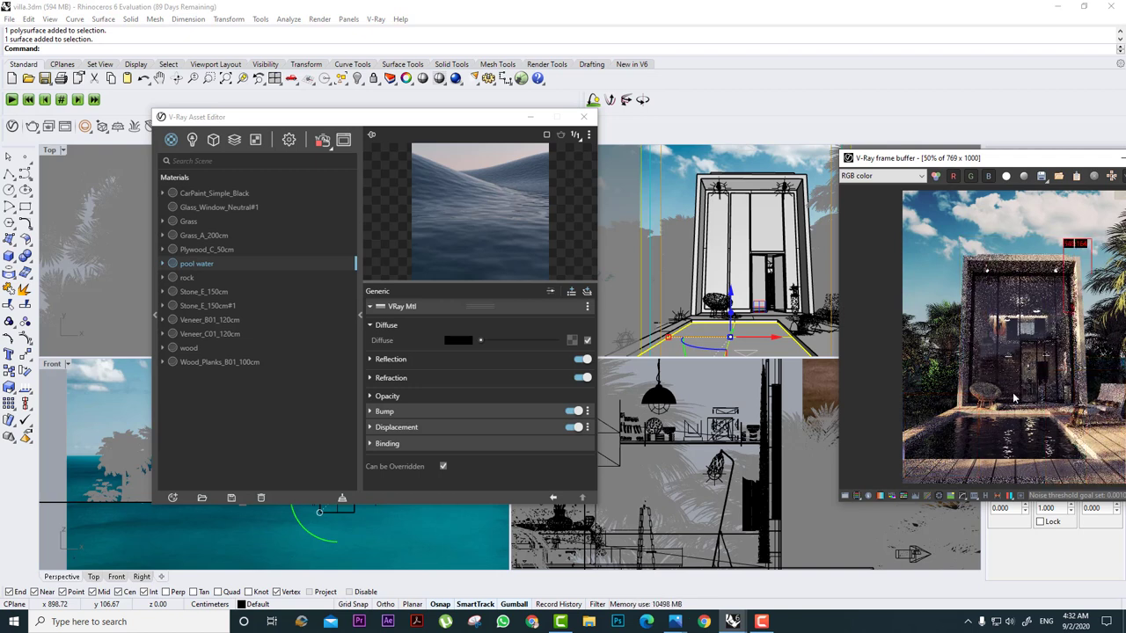
pyautogui.moveTo(1090, 240); pyautogui.dragTo(930, 458)
pyautogui.click(288, 139)
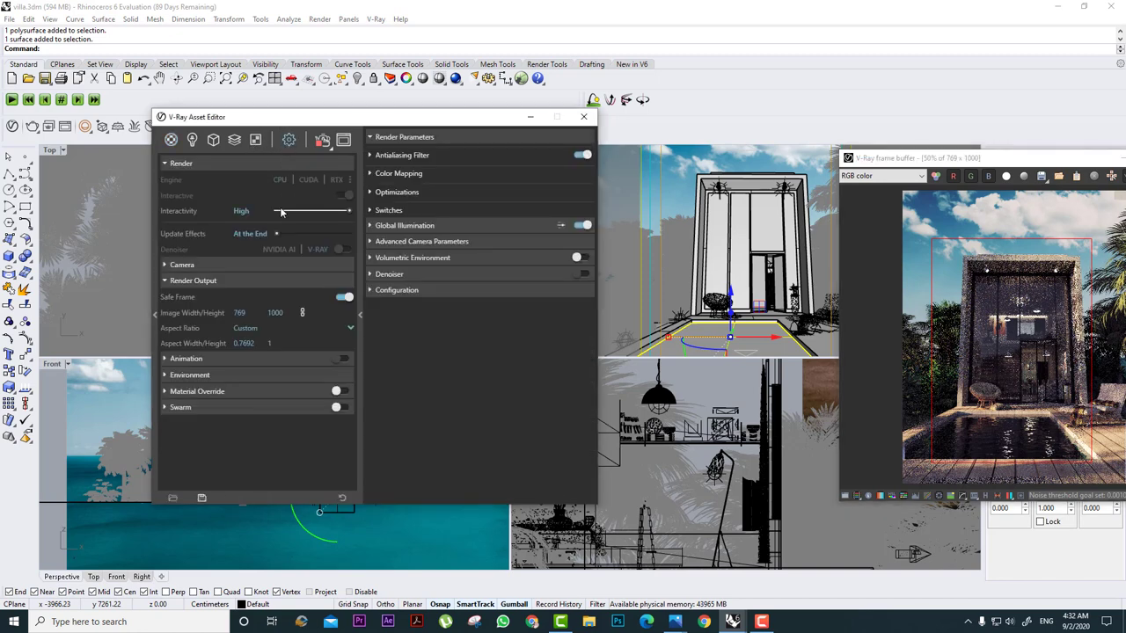
pyautogui.click(244, 267)
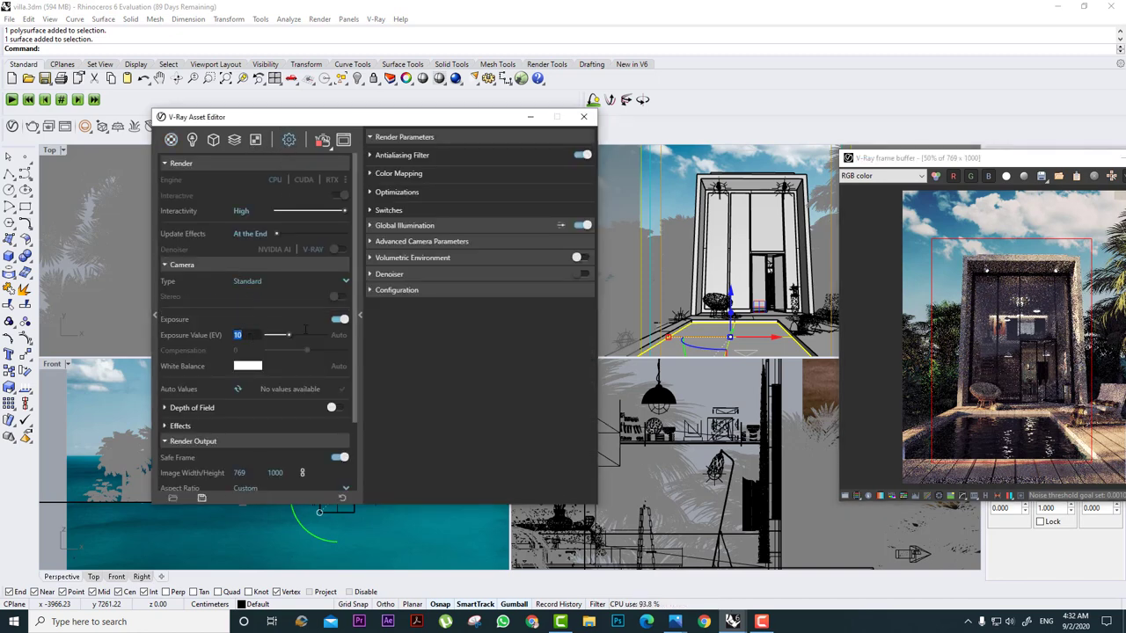
pyautogui.write('9.5')
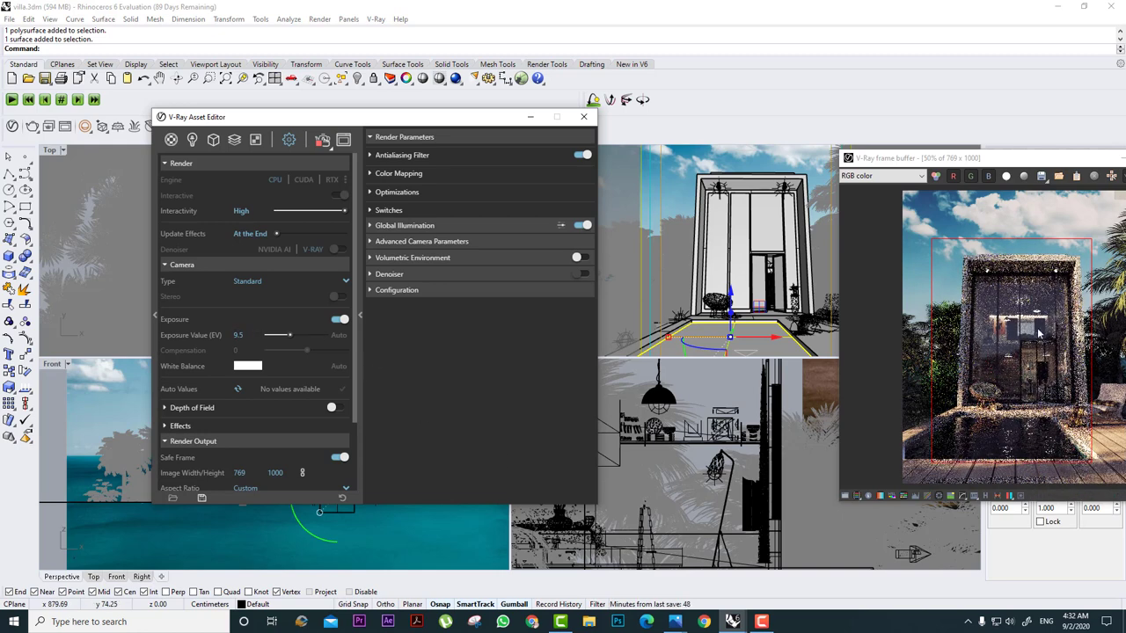
# Inspect the glazing, interior and terrace in the brightened render, refining regions up close and across the whole villa.
pyautogui.scroll(2, 991, 367)
pyautogui.scroll(-2, 991, 361)
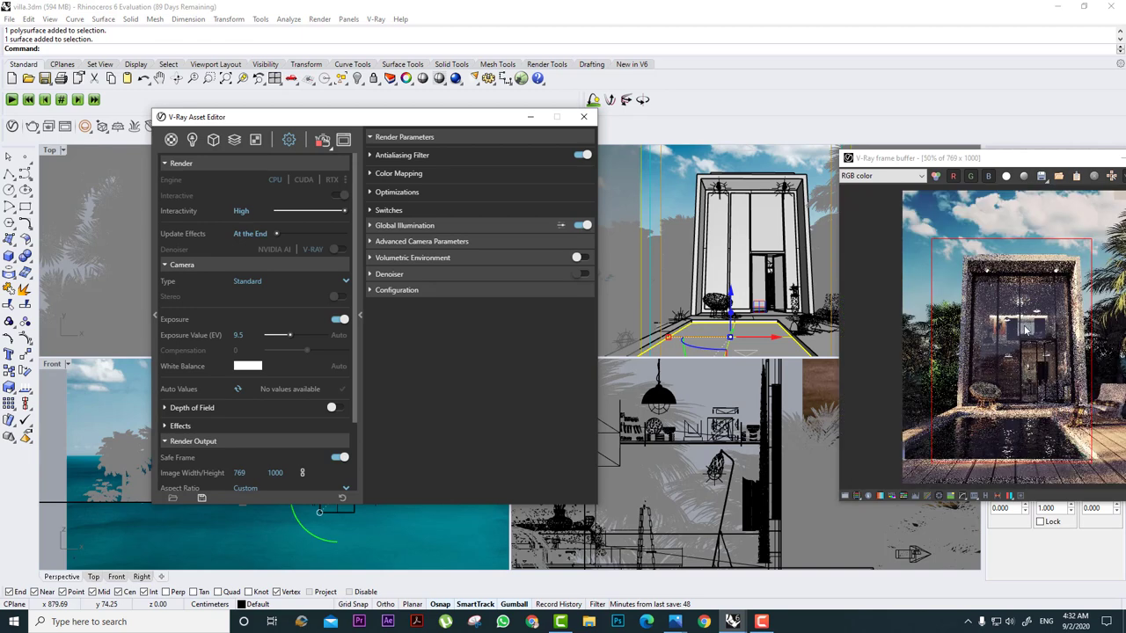
pyautogui.scroll(2, 990, 346)
pyautogui.moveTo(986, 277); pyautogui.dragTo(857, 420)
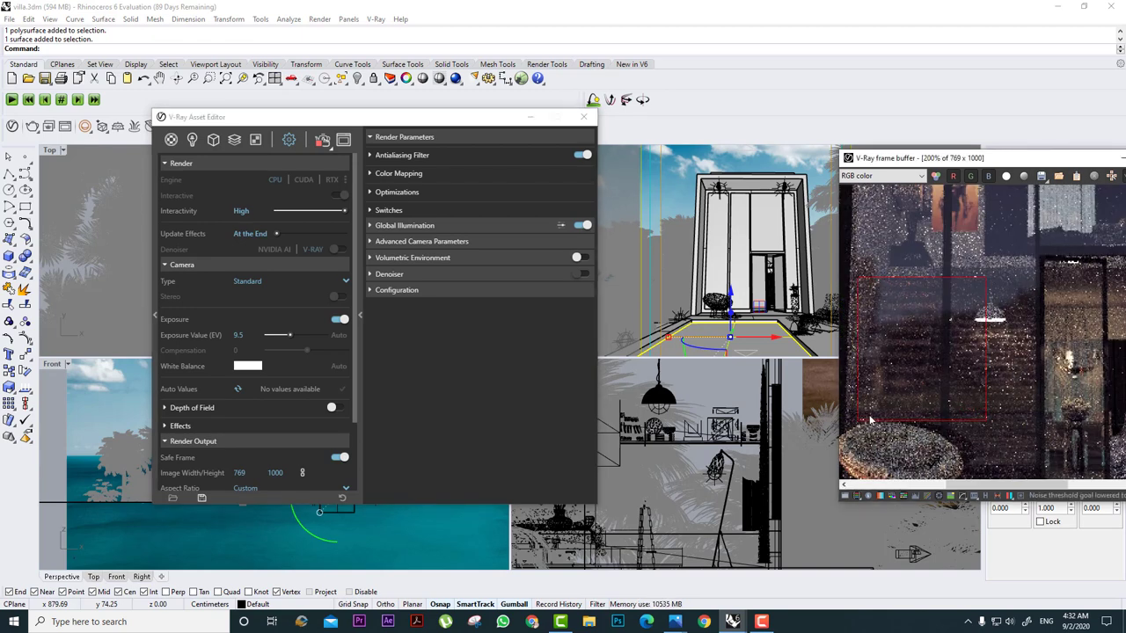
pyautogui.scroll(-1, 898, 374)
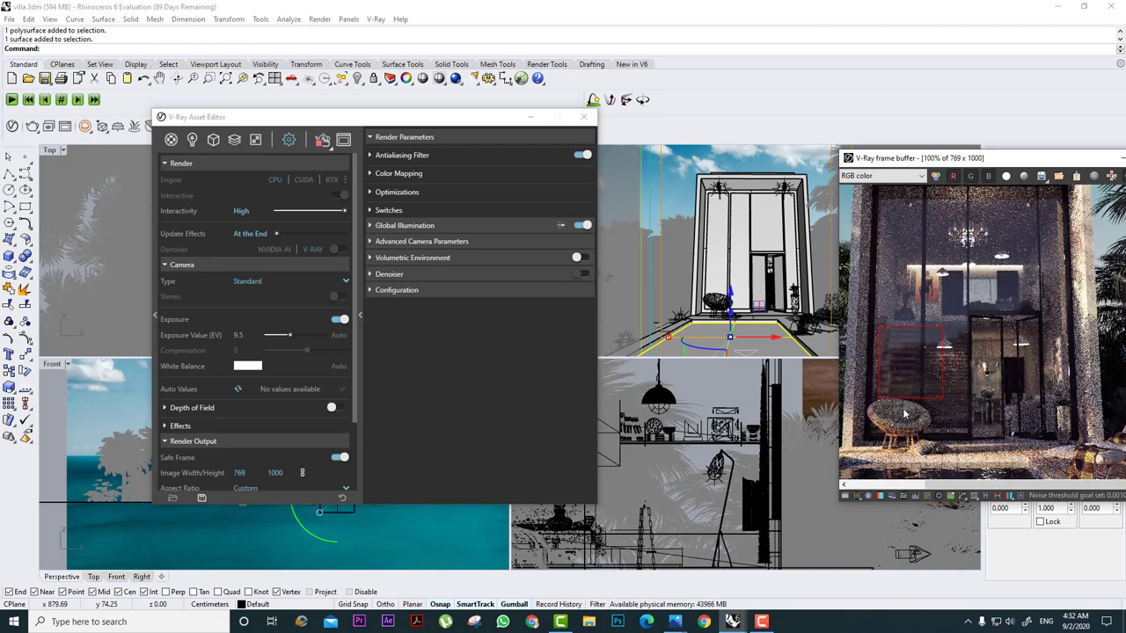
pyautogui.scroll(-1, 890, 426)
pyautogui.moveTo(974, 397); pyautogui.dragTo(902, 486)
pyautogui.moveTo(1110, 225); pyautogui.dragTo(957, 436)
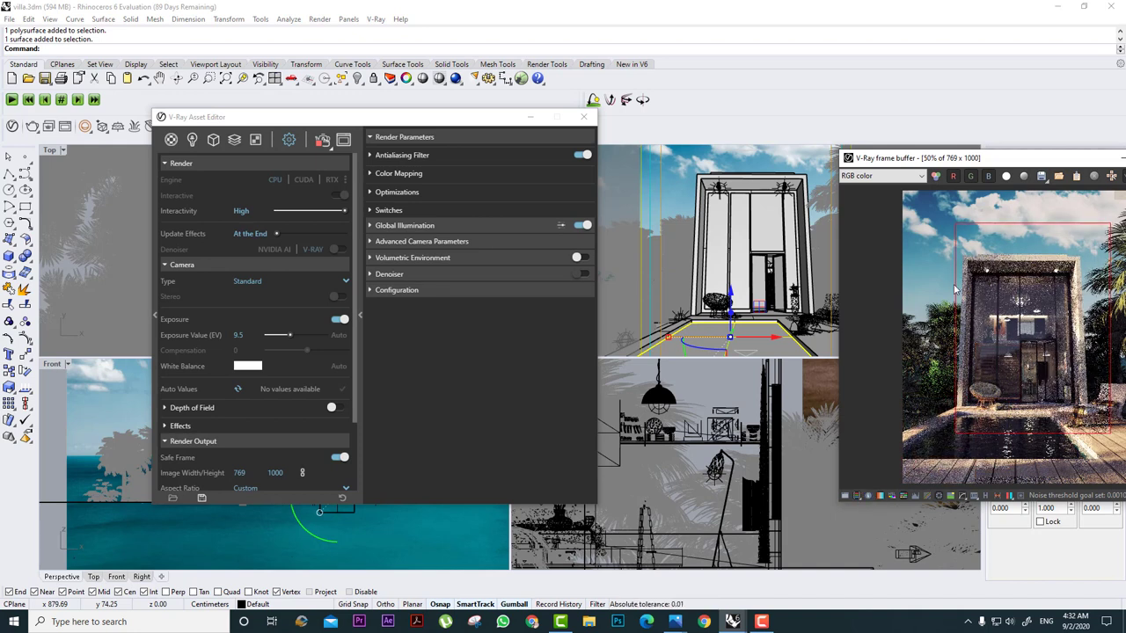
pyautogui.moveTo(1053, 242); pyautogui.dragTo(889, 471)
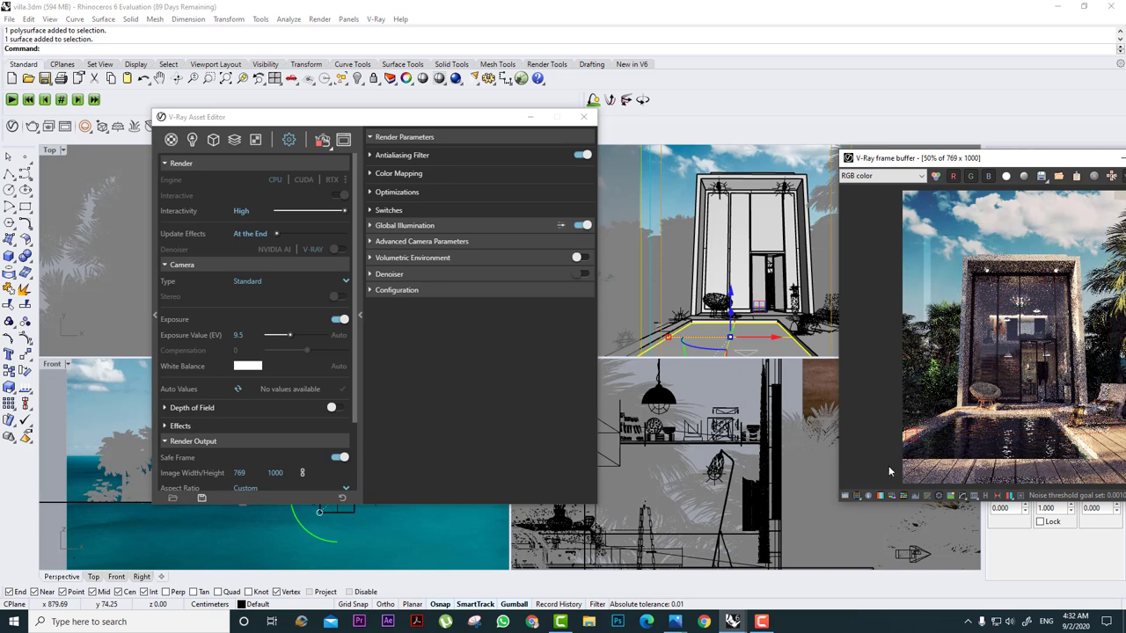
# Try camera exposure values of 6.12, 12.6 and 13.4 on the villa render.
pyautogui.click(289, 337)
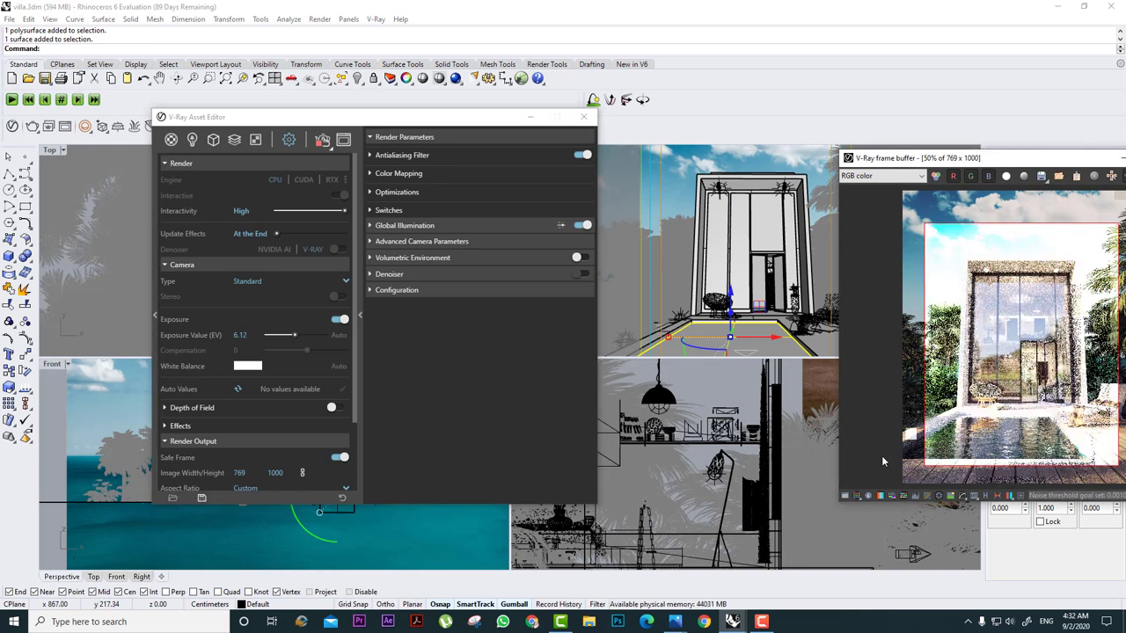
pyautogui.click(286, 336)
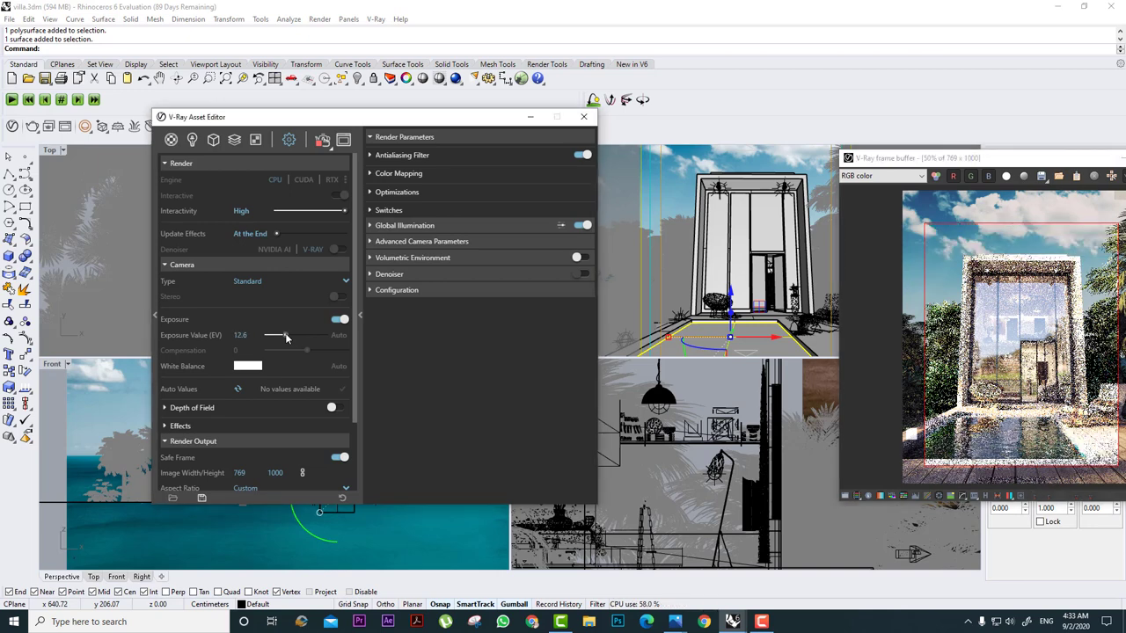
pyautogui.moveTo(285, 336)
pyautogui.mouseDown()
pyautogui.moveTo(302, 337)
pyautogui.moveTo(284, 335)
pyautogui.mouseUp()
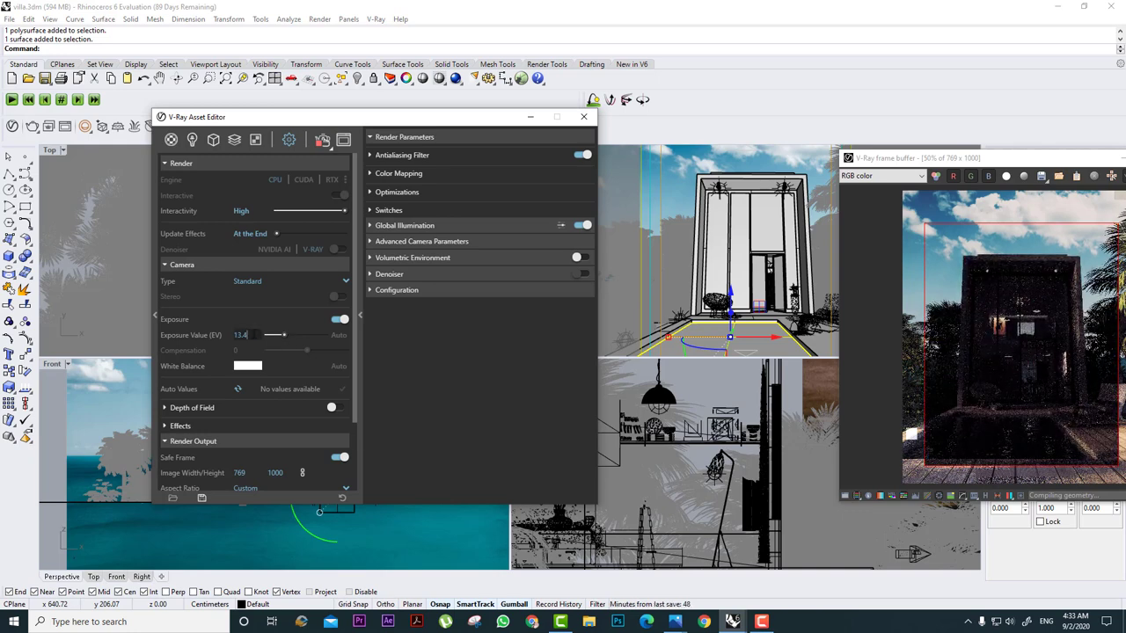
# Set the camera's exposure value to 9.
pyautogui.doubleClick(250, 335)
pyautogui.write('10')
pyautogui.press('BackSpace')
pyautogui.press('BackSpace')
pyautogui.write('9')
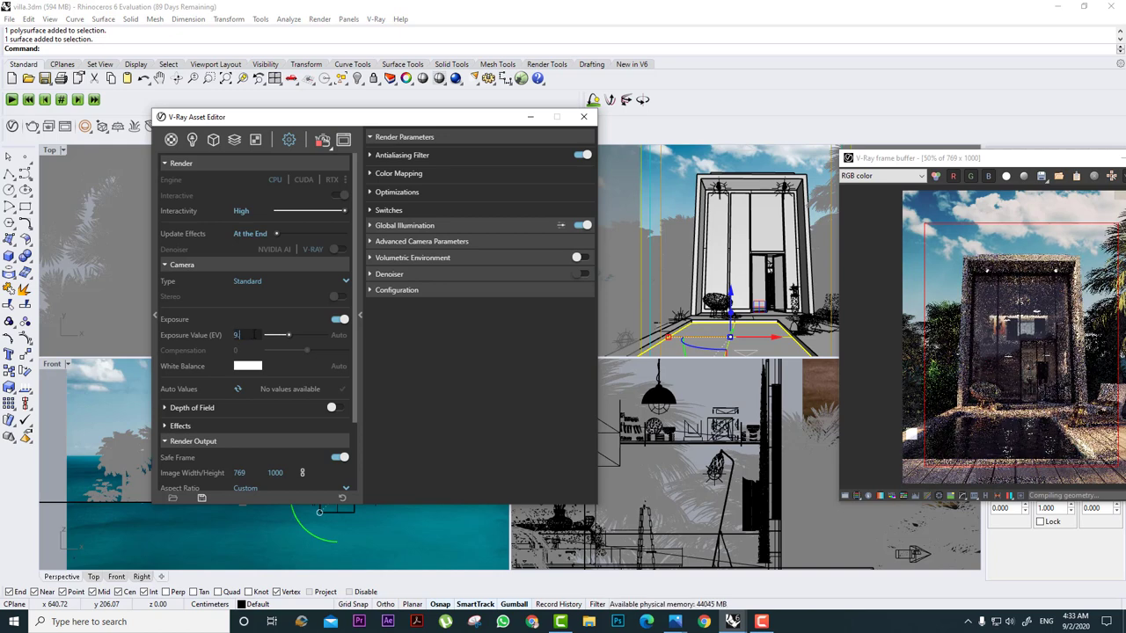
pyautogui.press('BackSpace')
pyautogui.press('BackSpace')
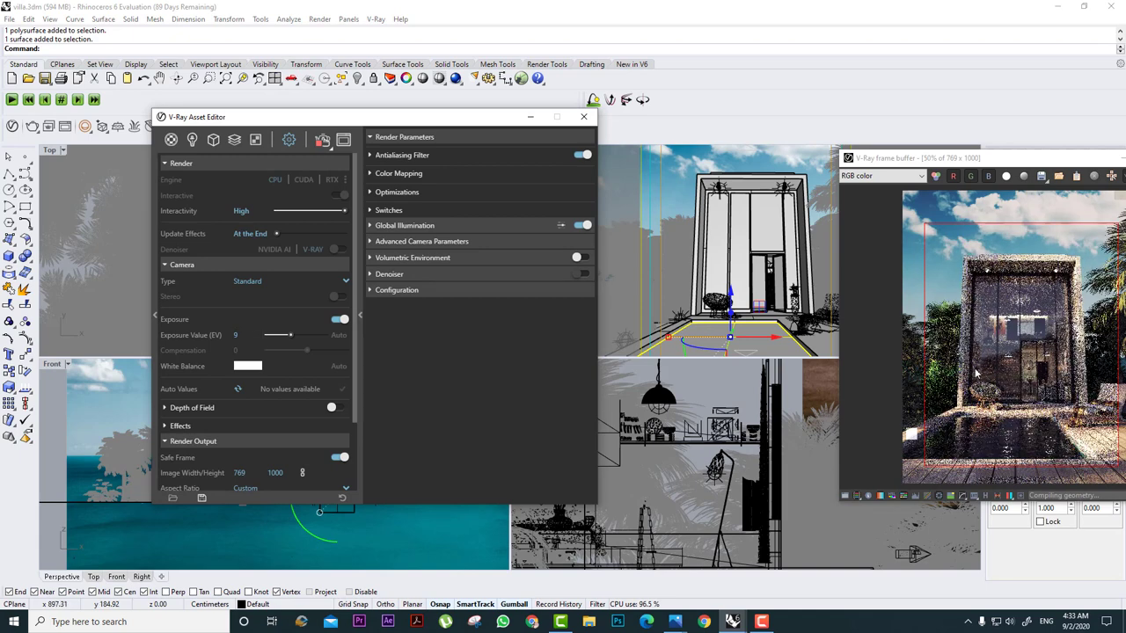
# Examine the entrance glazing, interior lights and upper facade at 100%, refining a render region over each.
pyautogui.scroll(1, 1009, 394)
pyautogui.moveTo(1033, 260); pyautogui.dragTo(947, 380)
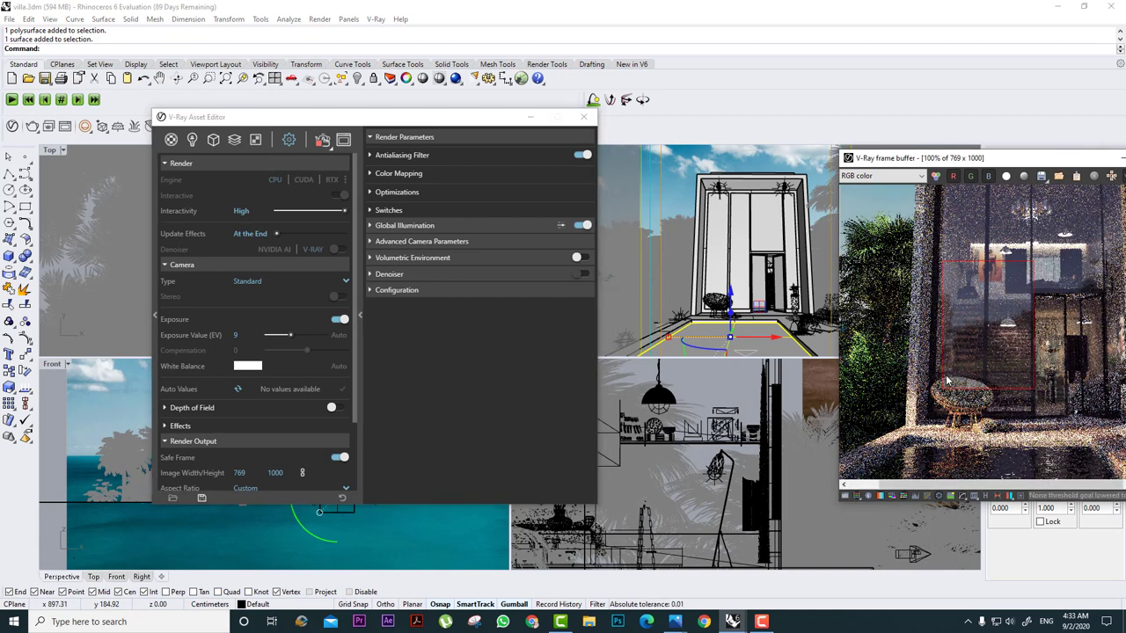
pyautogui.moveTo(1033, 243); pyautogui.dragTo(913, 410)
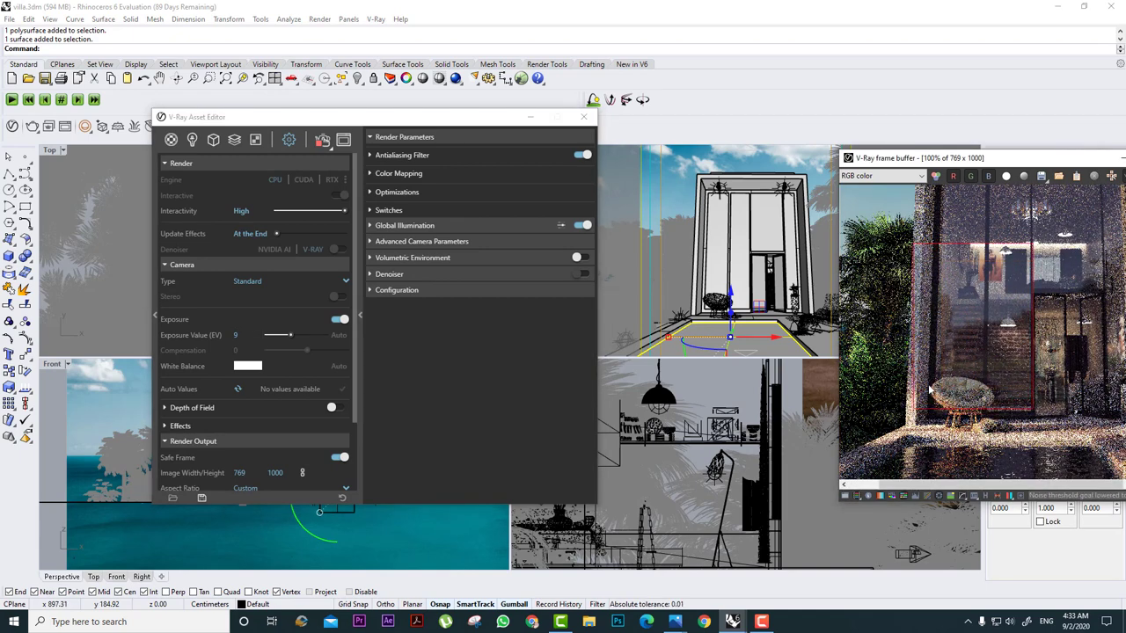
pyautogui.moveTo(982, 318); pyautogui.dragTo(899, 398, button='middle')
pyautogui.moveTo(1096, 198); pyautogui.dragTo(999, 423)
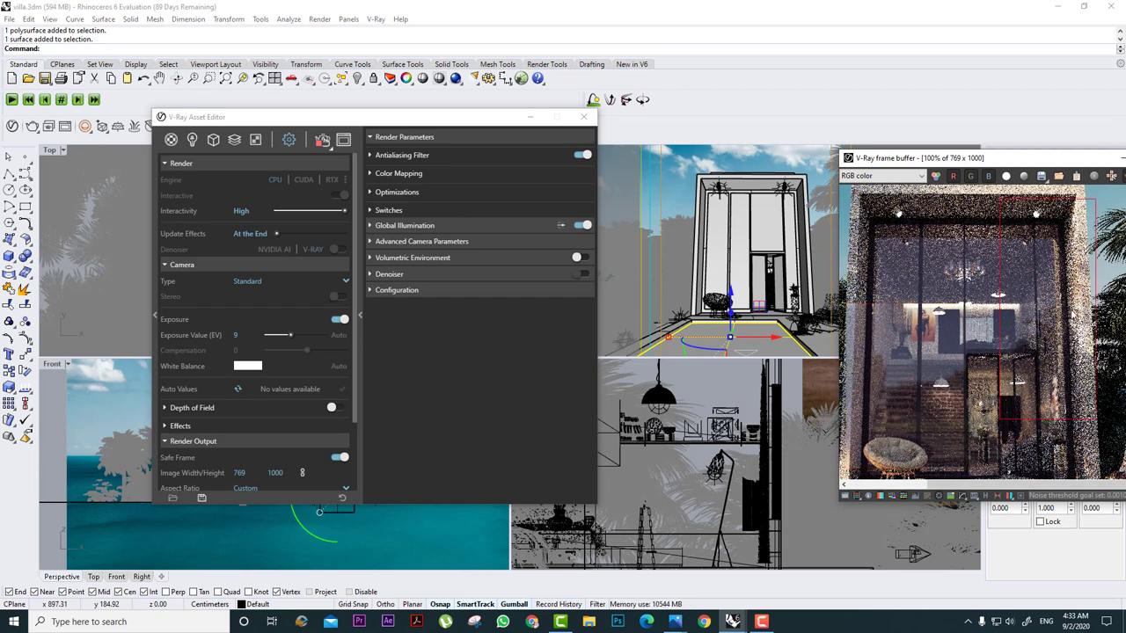
pyautogui.moveTo(1037, 263); pyautogui.dragTo(1042, 334, button='middle')
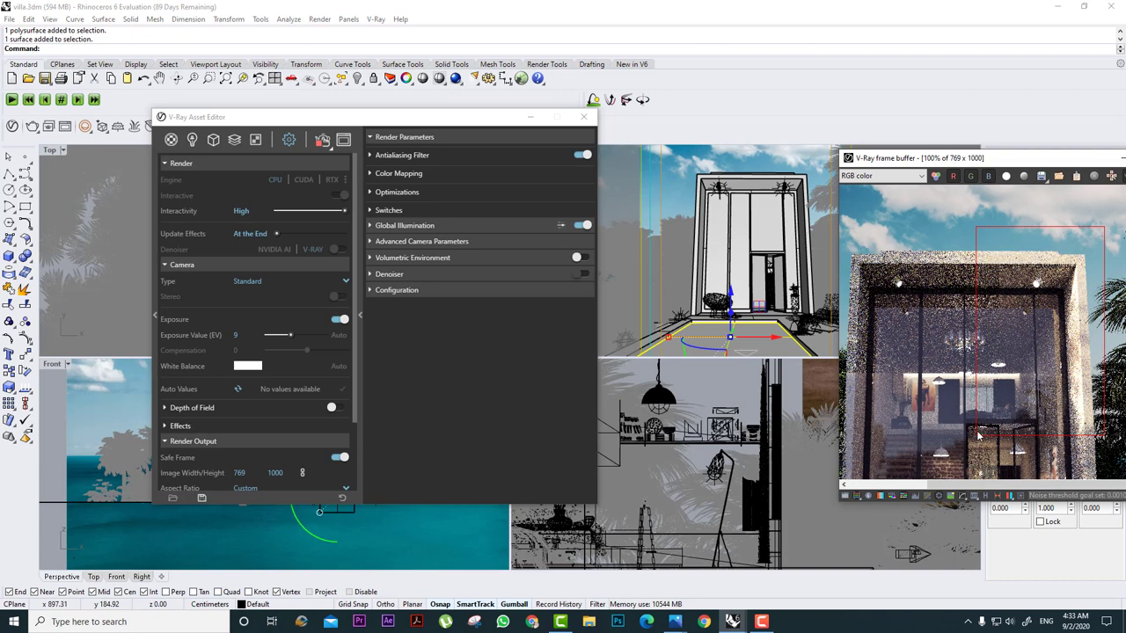
# Render regions over the pool and wooden deck and examine the water and entrance area at 100%.
pyautogui.scroll(-1, 1090, 369)
pyautogui.moveTo(1078, 359); pyautogui.dragTo(883, 493)
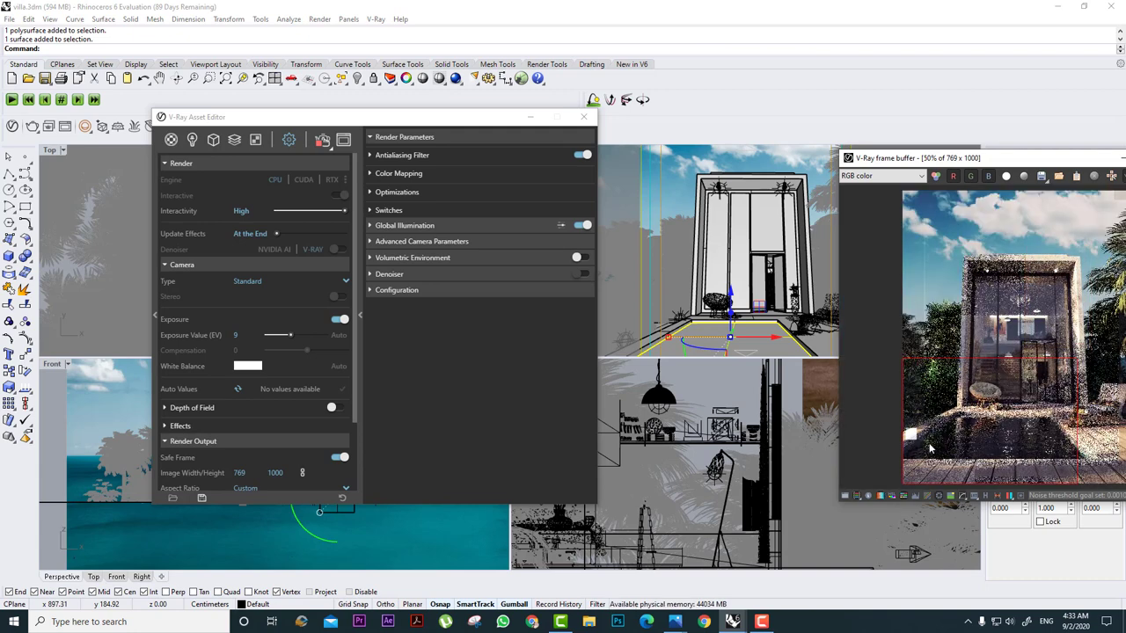
pyautogui.scroll(1, 1010, 345)
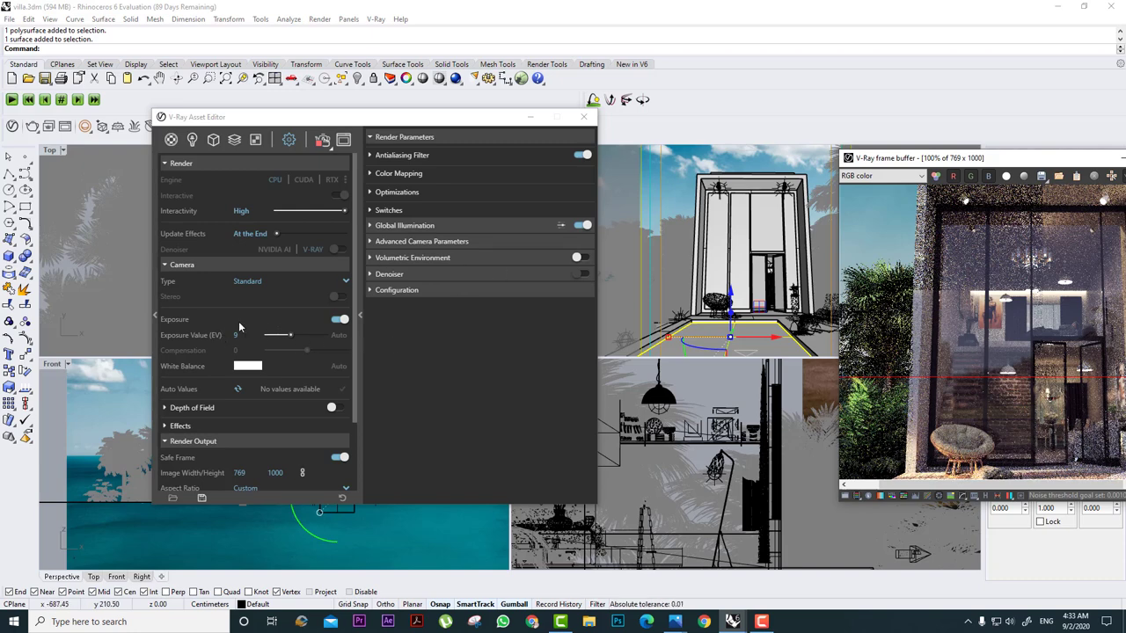
pyautogui.moveTo(953, 323); pyautogui.dragTo(887, 310, button='middle')
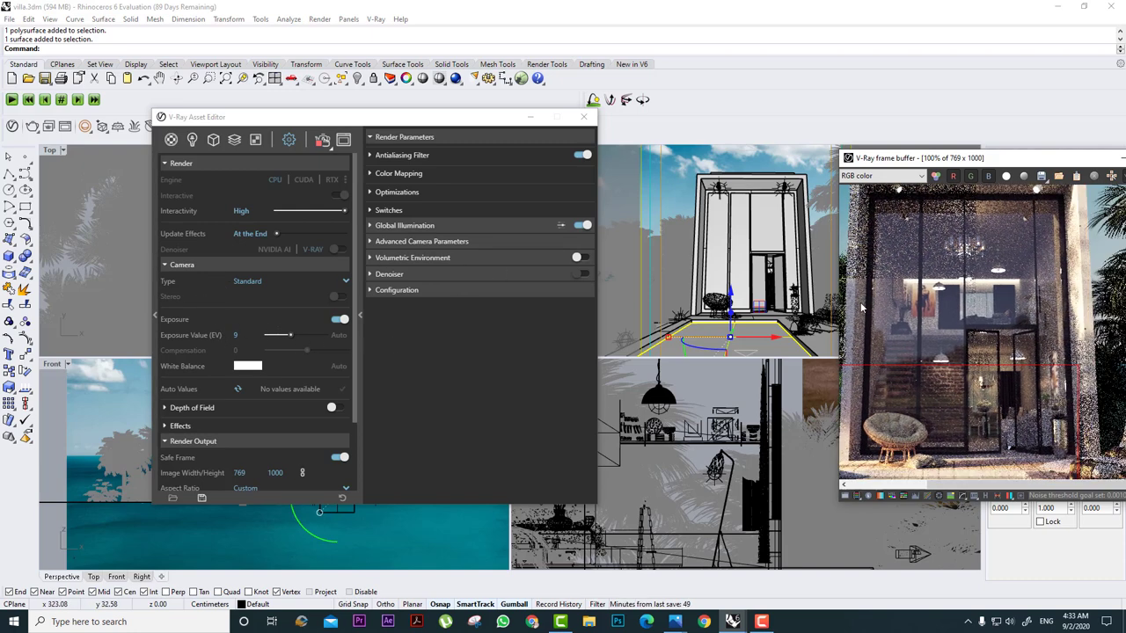
pyautogui.moveTo(984, 411); pyautogui.dragTo(996, 342, button='middle')
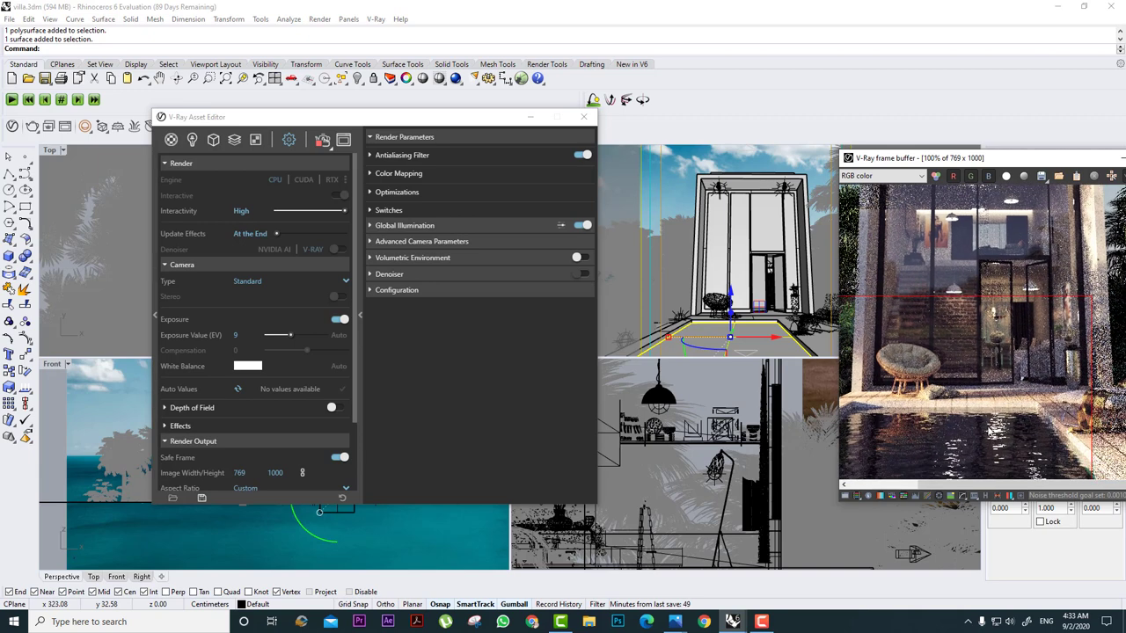
pyautogui.moveTo(983, 408); pyautogui.dragTo(919, 342, button='middle')
pyautogui.moveTo(1047, 357); pyautogui.dragTo(875, 477)
pyautogui.scroll(-2, 938, 374)
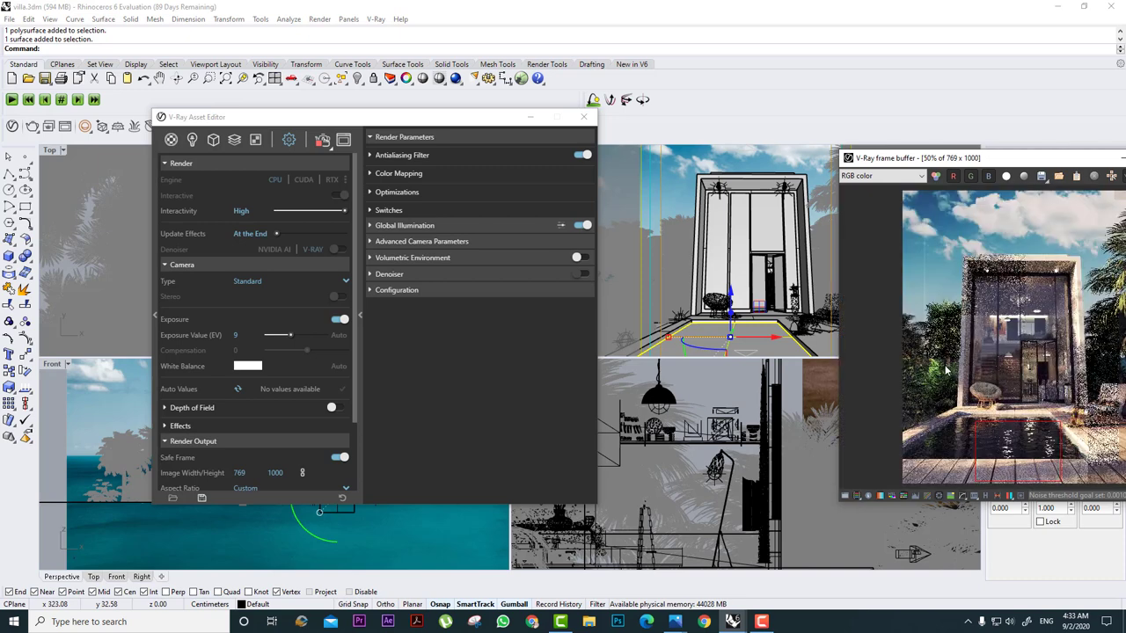
# Set a render region over the villa facade, then collapse the Asset Editor's render parameters and move the editor aside.
pyautogui.moveTo(1097, 243); pyautogui.dragTo(895, 399)
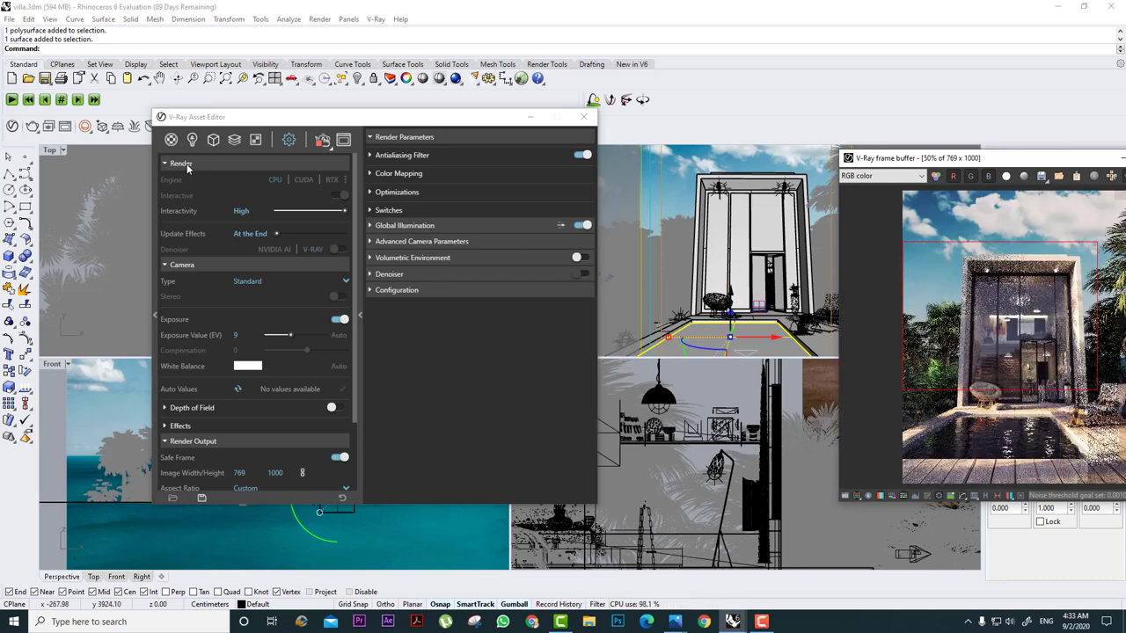
pyautogui.click(359, 314)
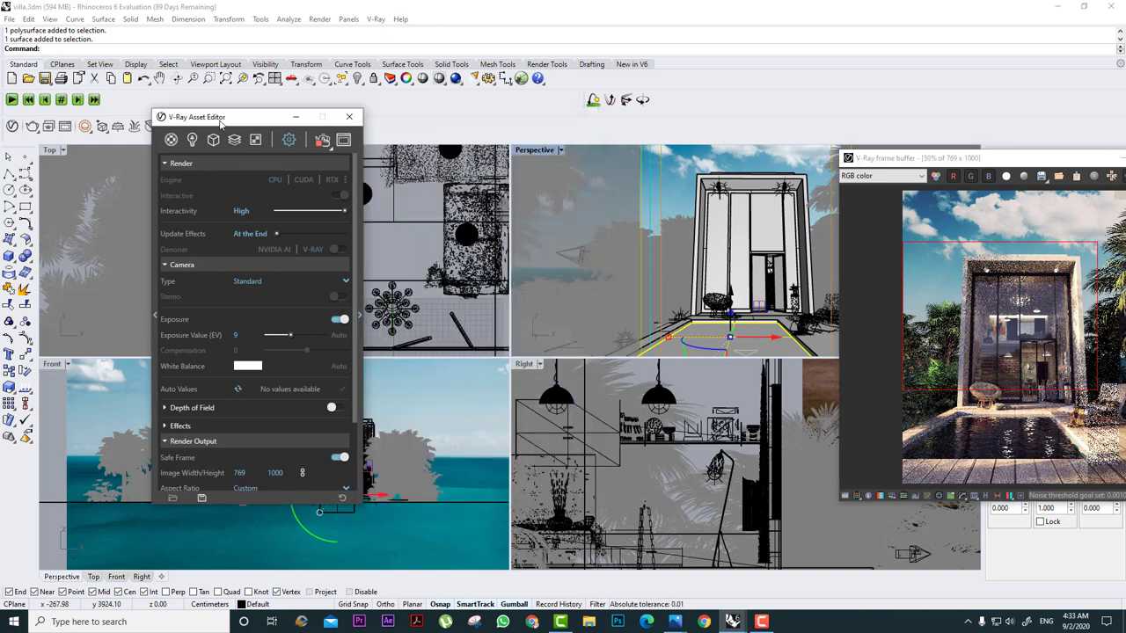
pyautogui.moveTo(222, 117); pyautogui.dragTo(273, 125)
pyautogui.click(982, 374)
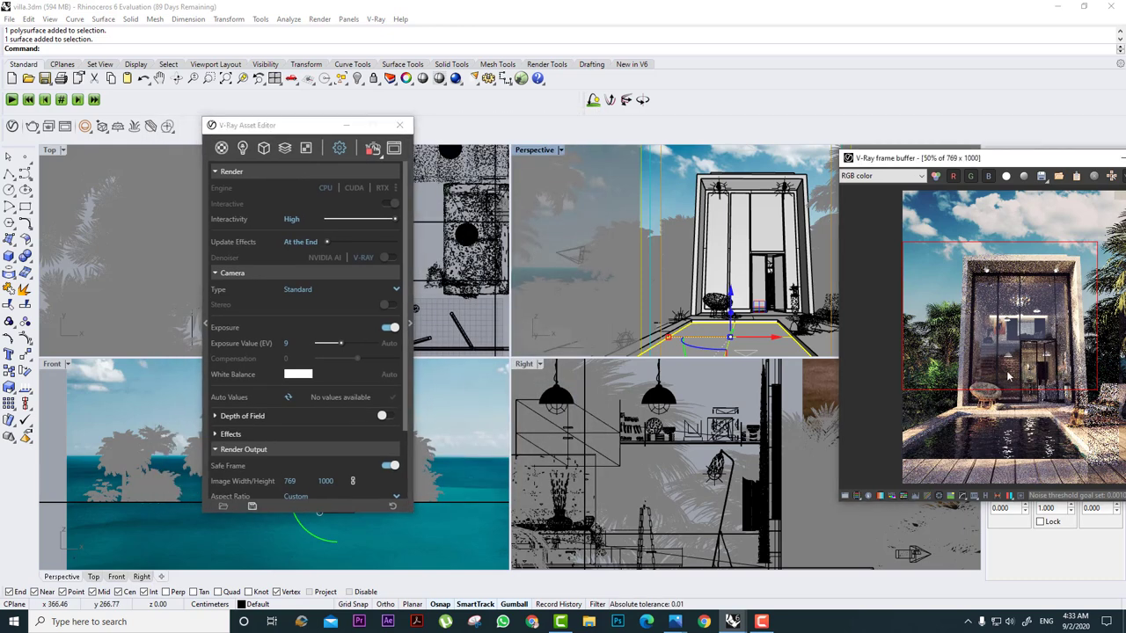
# Set a render region over the villa and pool, and apply Porcelain C01 20cm from the Ceramic & Porcelain library to the pool basin.
pyautogui.moveTo(1092, 245); pyautogui.dragTo(903, 482)
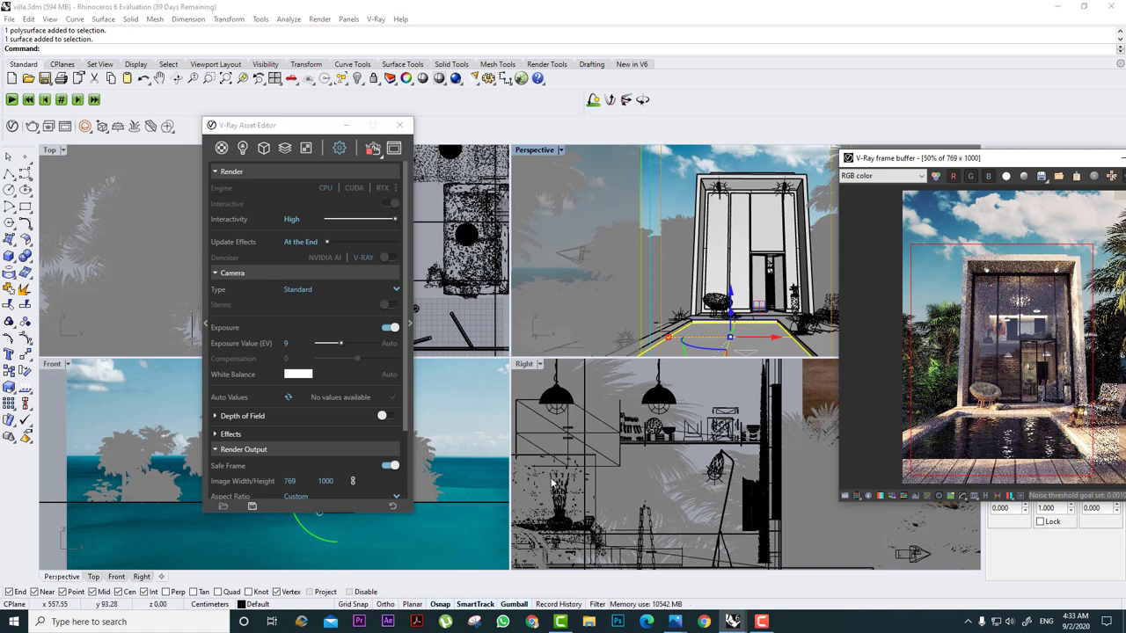
pyautogui.scroll(-3, 675, 431)
pyautogui.scroll(-5, 675, 431)
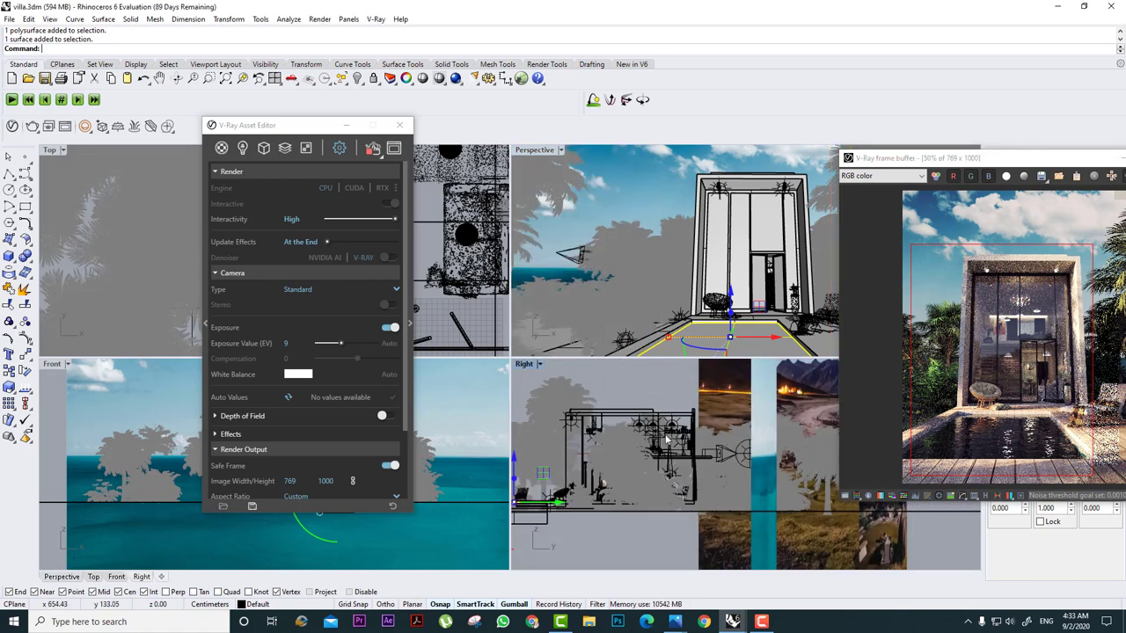
pyautogui.scroll(6, 622, 472)
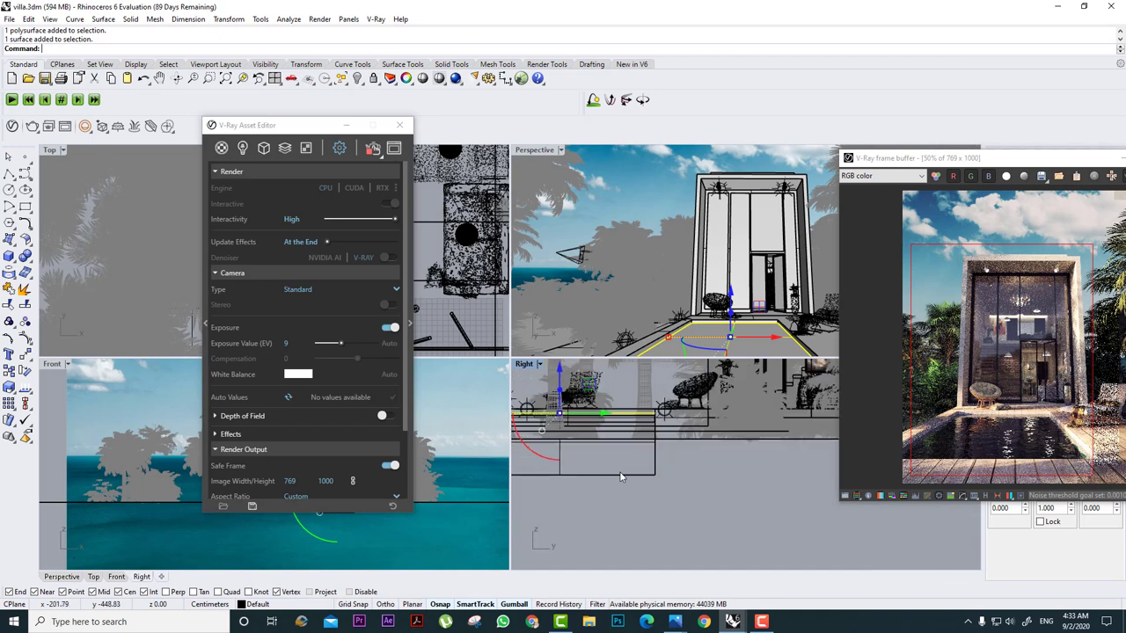
pyautogui.click(620, 476)
pyautogui.click(206, 325)
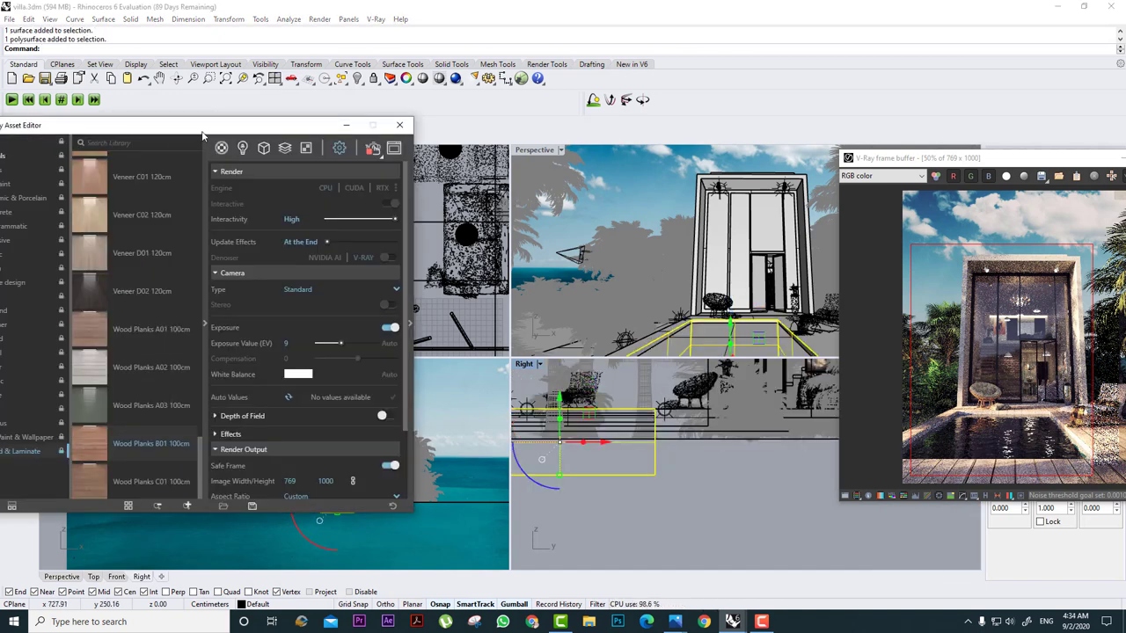
pyautogui.moveTo(205, 135); pyautogui.dragTo(490, 142)
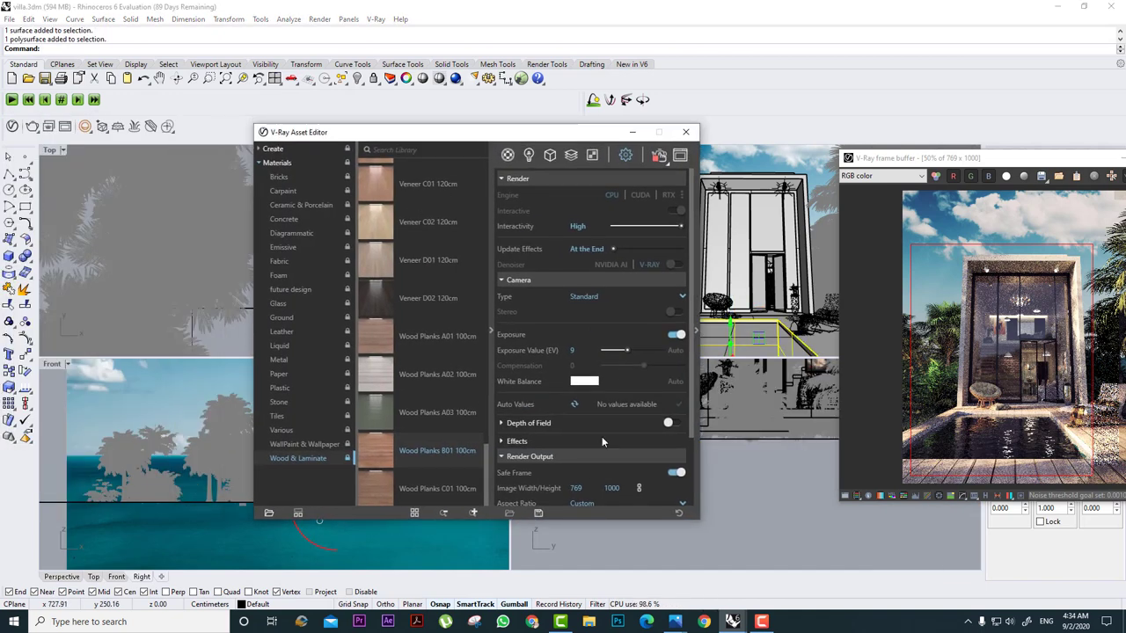
pyautogui.click(299, 431)
pyautogui.click(297, 218)
pyautogui.click(293, 181)
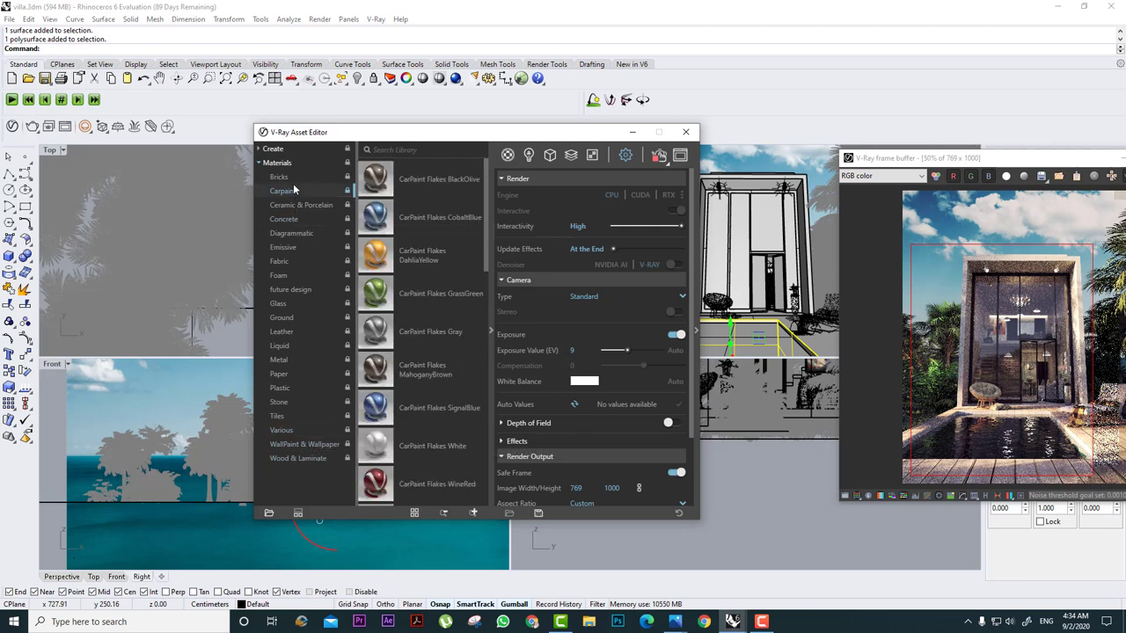
pyautogui.click(292, 201)
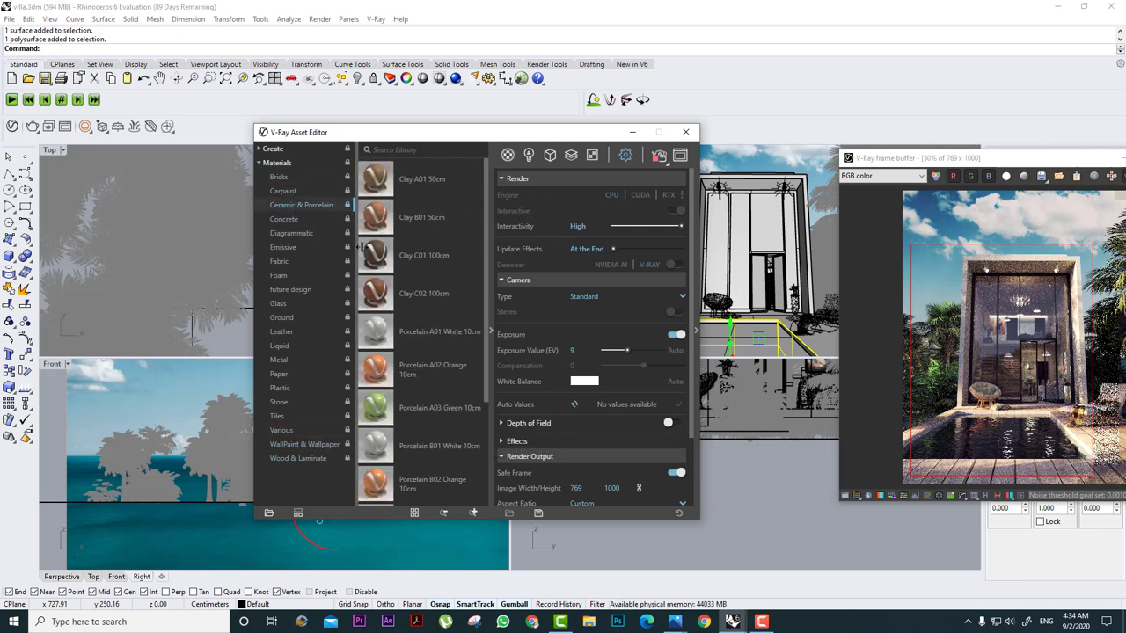
pyautogui.scroll(-2, 442, 363)
pyautogui.rightClick(426, 405)
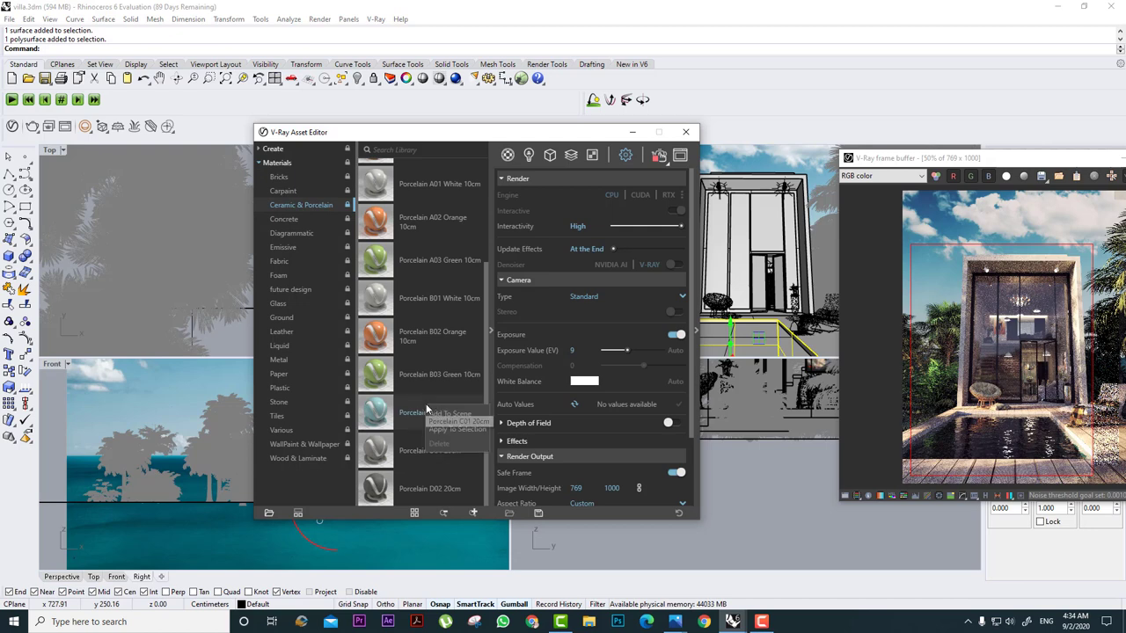
pyautogui.click(451, 430)
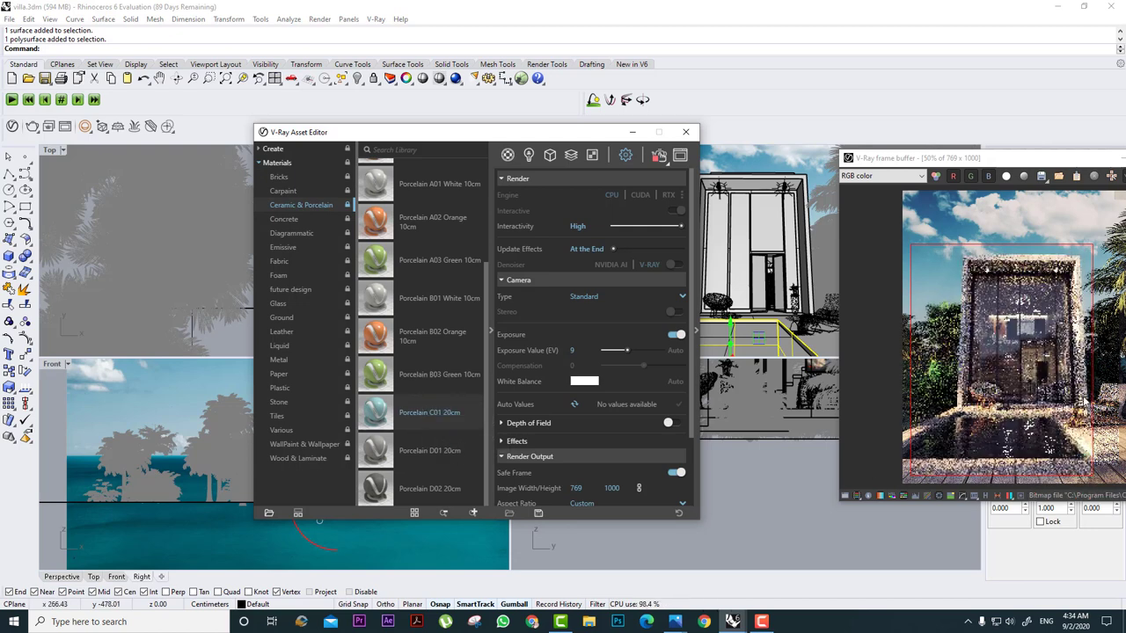
# Render a region over the pool's near corner and examine the new basin material at 200% and 100%.
pyautogui.scroll(3, 1083, 438)
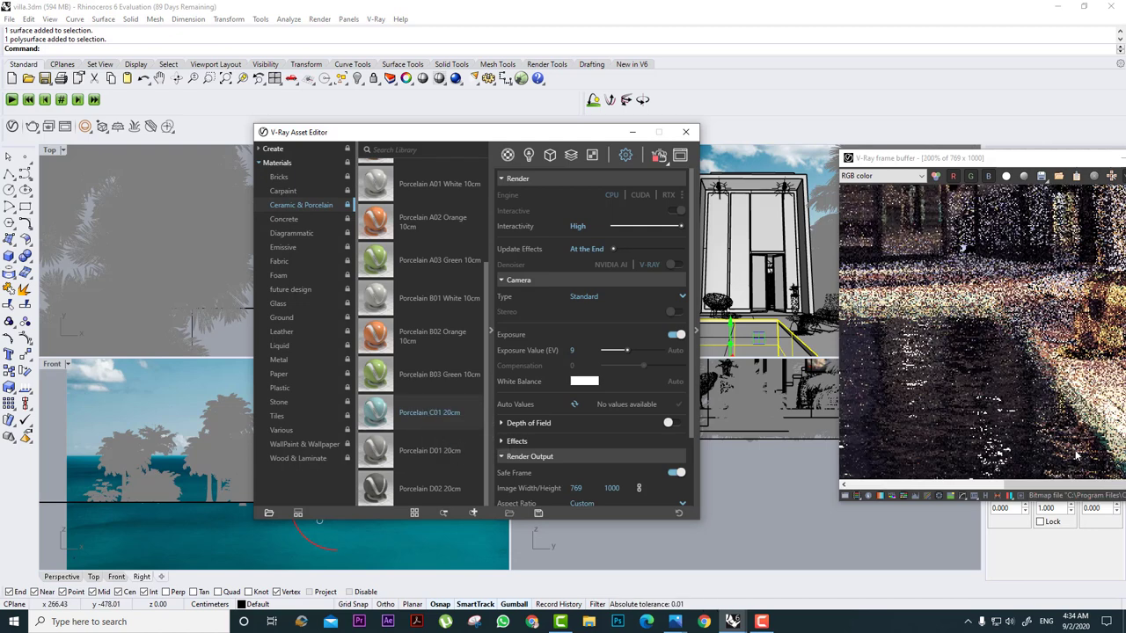
pyautogui.moveTo(950, 348); pyautogui.dragTo(1074, 455)
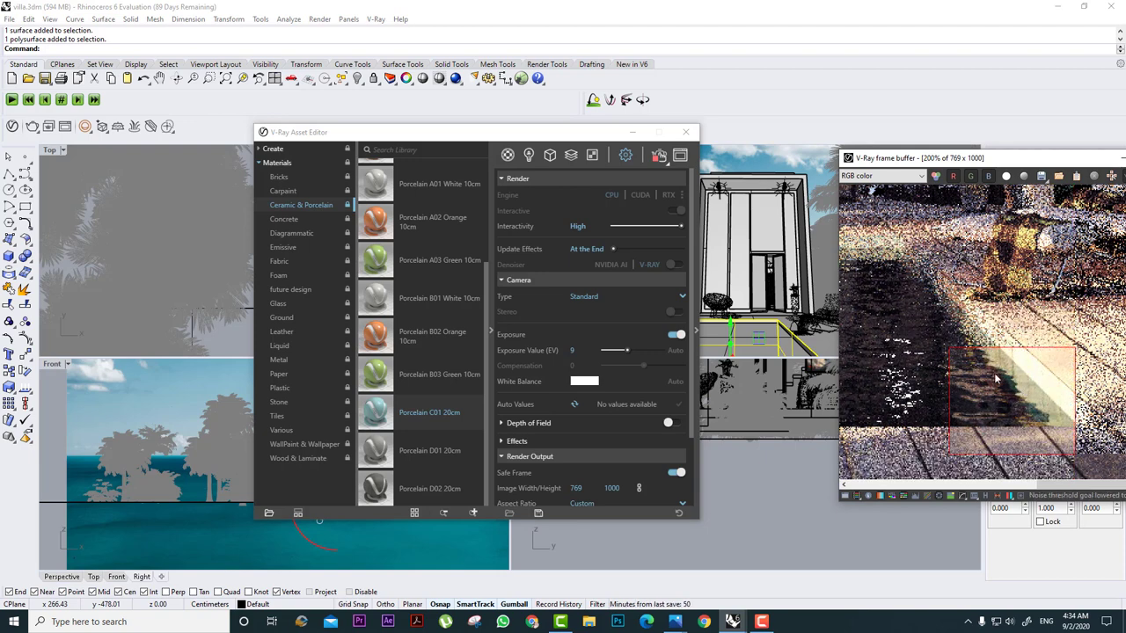
pyautogui.scroll(-2, 1025, 441)
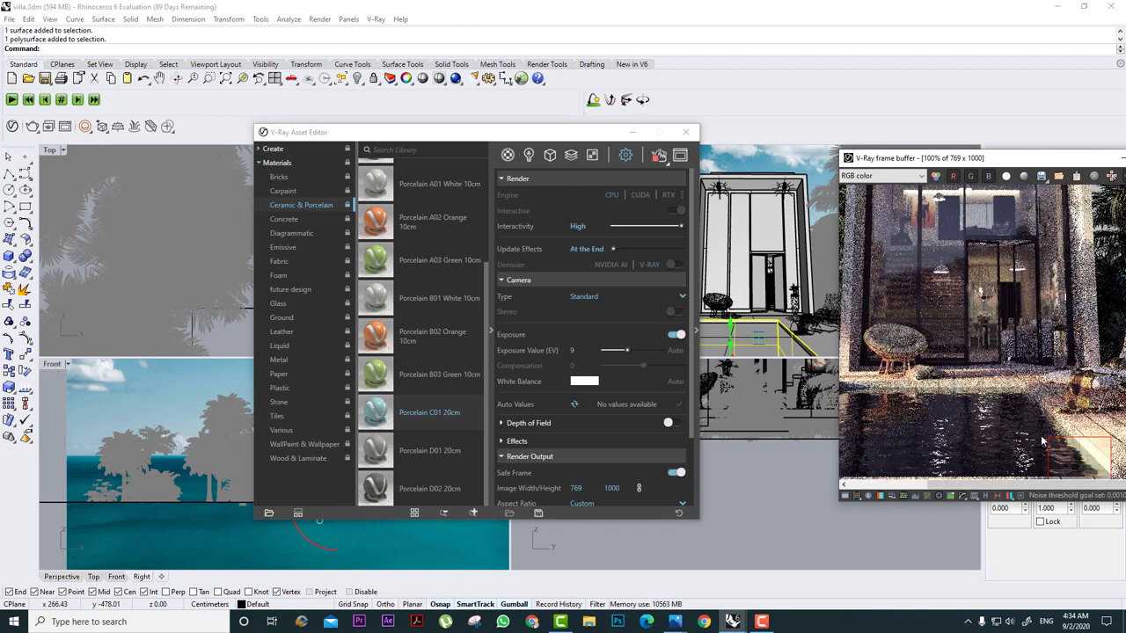
pyautogui.scroll(-2, 1023, 400)
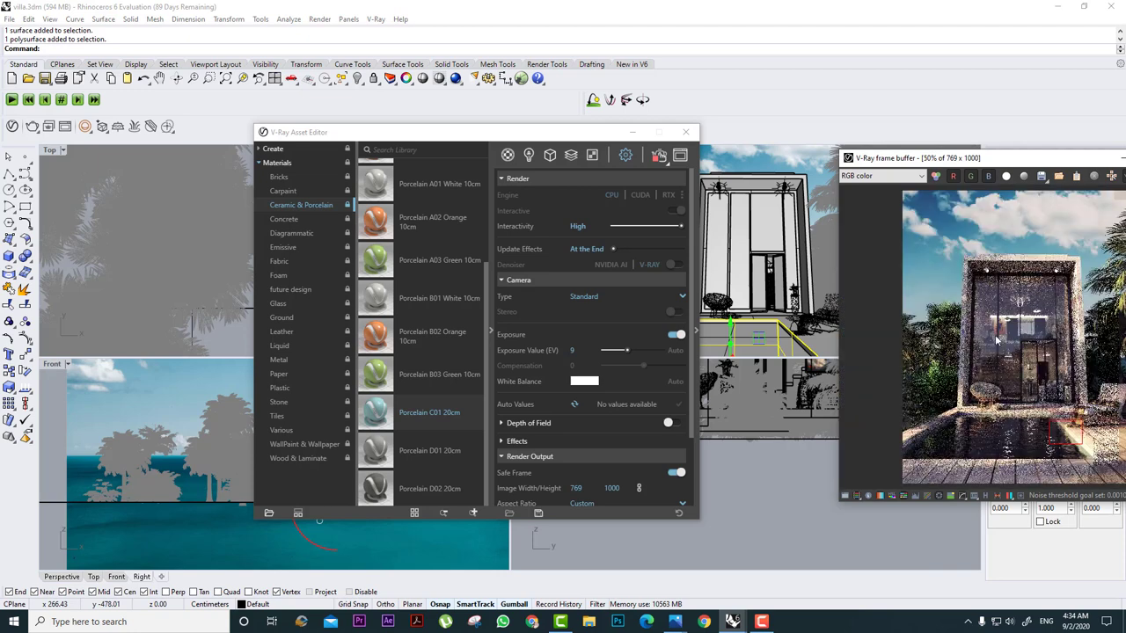
# Maximize the frame buffer and examine the villa at up to 200%, refining render regions over the entrance and the whole facade.
pyautogui.moveTo(937, 153); pyautogui.dragTo(812, 133)
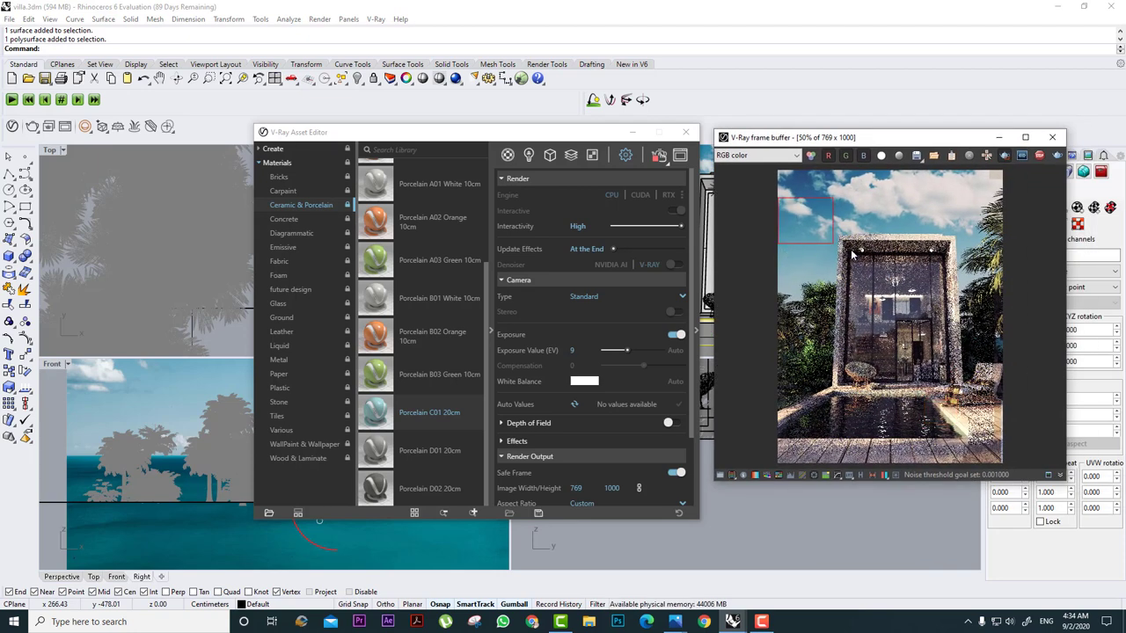
pyautogui.click(1025, 137)
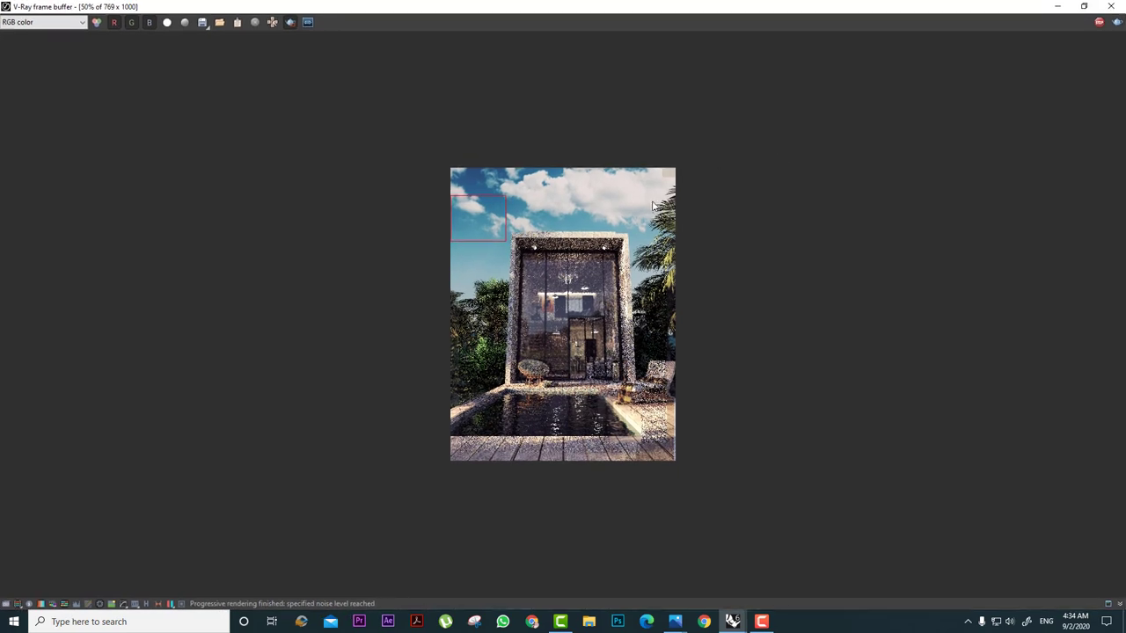
pyautogui.scroll(2, 556, 371)
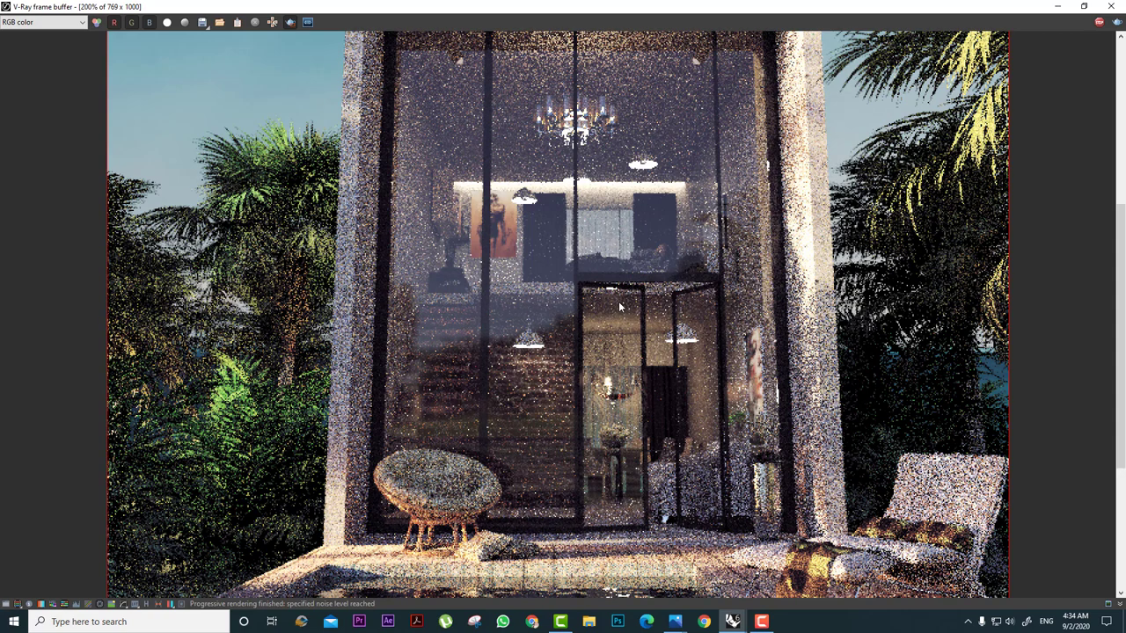
pyautogui.scroll(-3, 619, 306)
pyautogui.scroll(2, 619, 306)
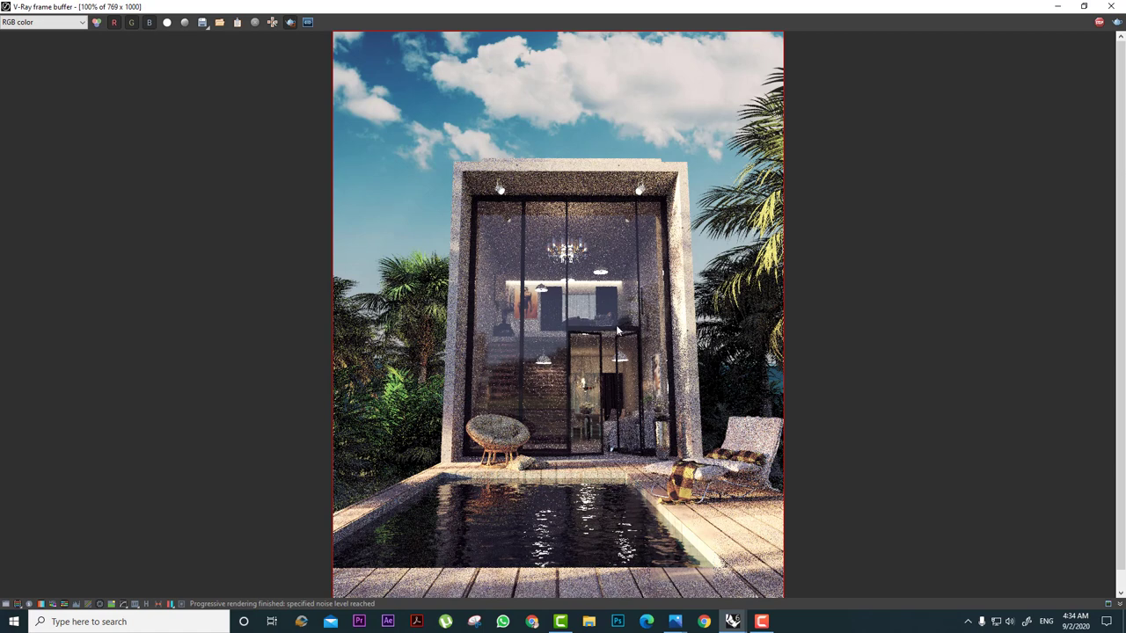
pyautogui.moveTo(656, 339); pyautogui.dragTo(515, 452)
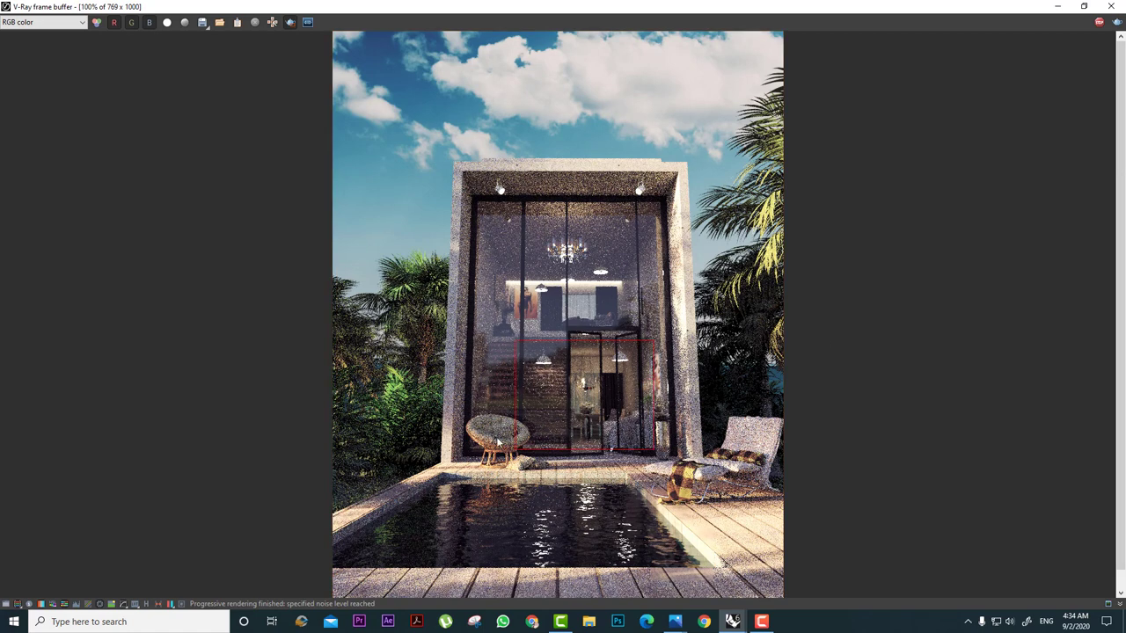
pyautogui.moveTo(767, 122); pyautogui.dragTo(321, 510)
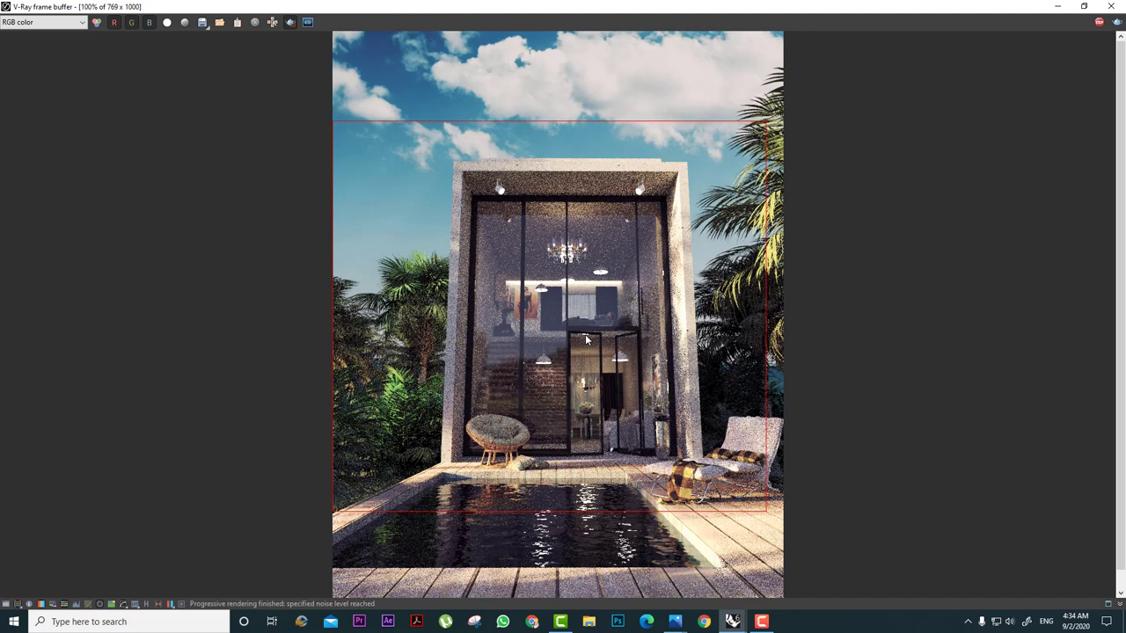
# Restore the frame buffer to a smaller window, collapse the material library and place the Asset Editor beside the render.
pyautogui.doubleClick(761, 5)
pyautogui.scroll(-3, 854, 163)
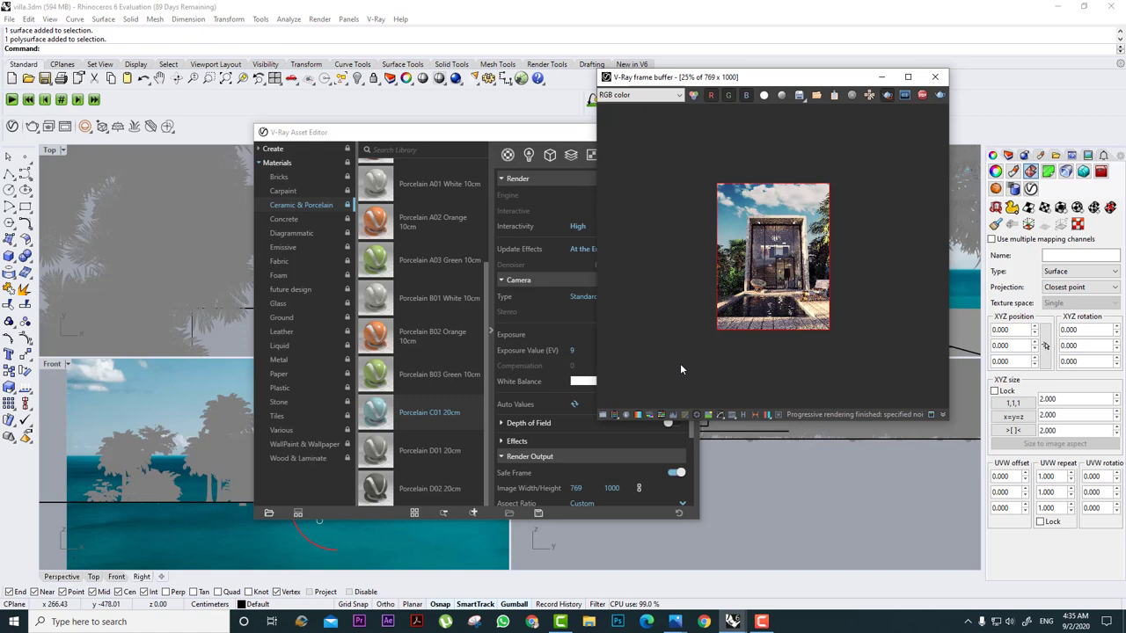
pyautogui.click(492, 333)
pyautogui.moveTo(547, 125); pyautogui.dragTo(405, 113)
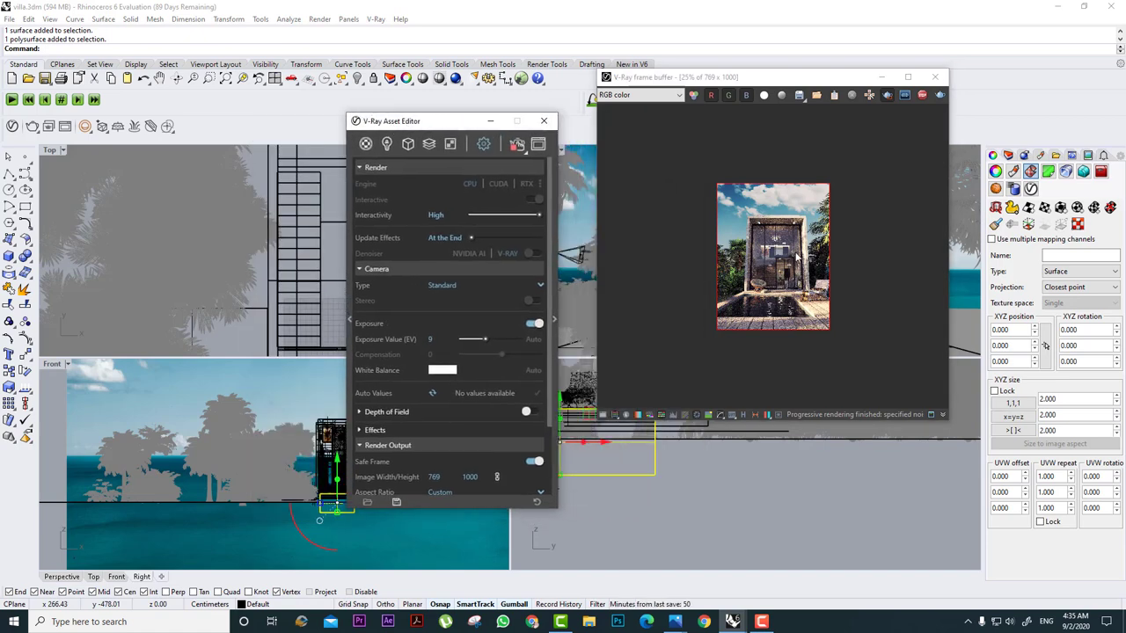
pyautogui.doubleClick(794, 255)
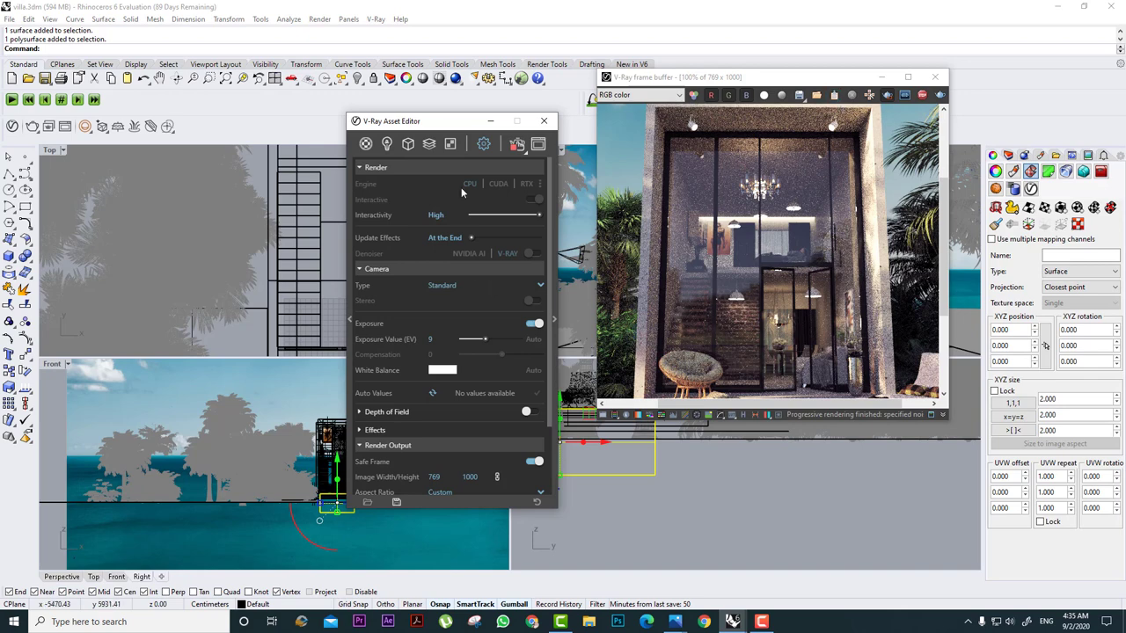
# Collapse the Camera settings and open the render output's image height for editing.
pyautogui.click(483, 143)
pyautogui.click(408, 272)
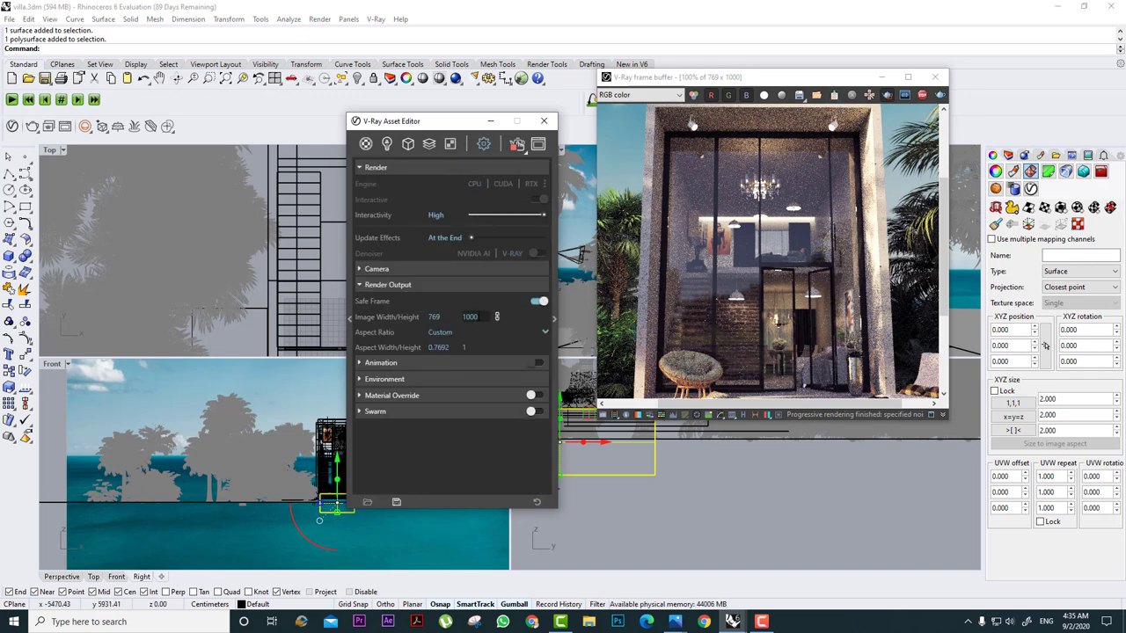
pyautogui.doubleClick(472, 318)
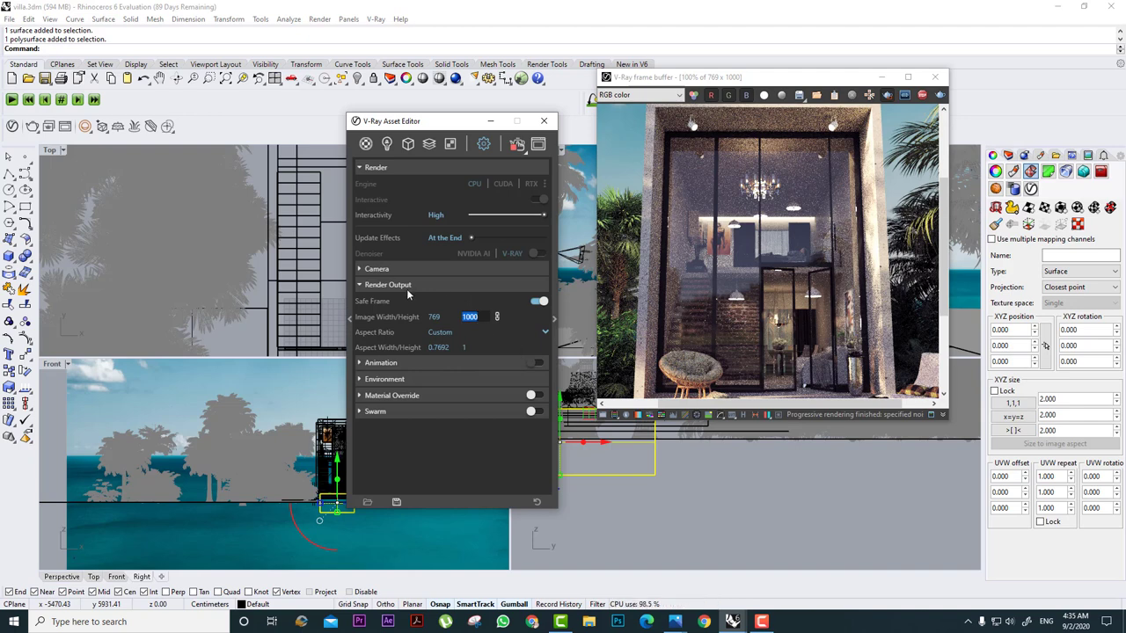
# Turn off Dome Light exterior DAY LIGHT and refine a render region over the villa and pool.
pyautogui.click(386, 144)
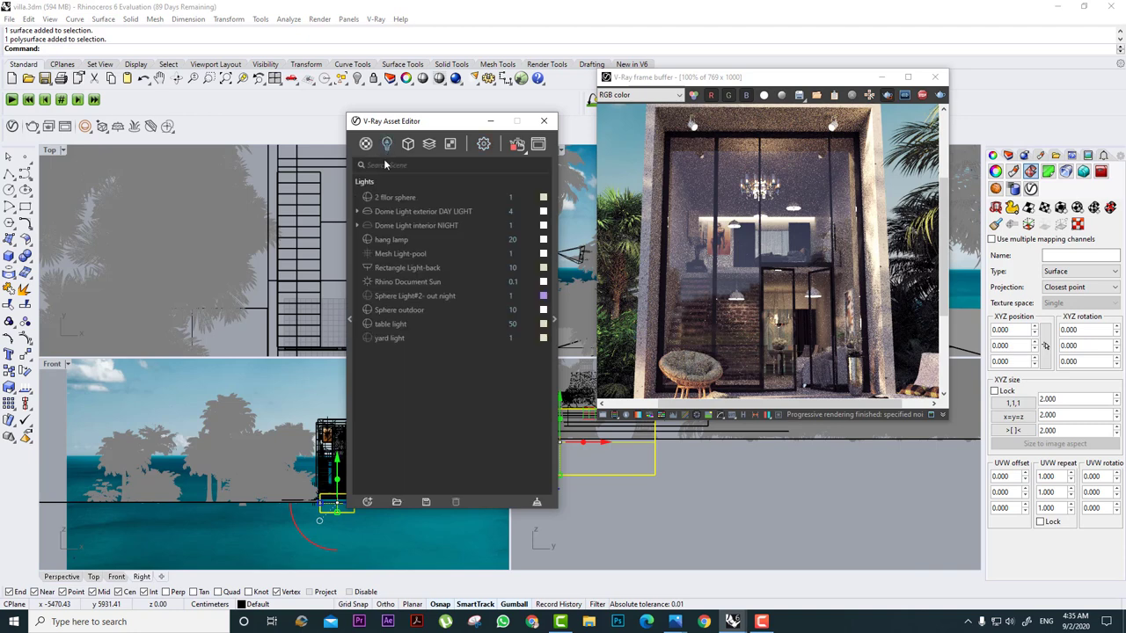
pyautogui.click(368, 213)
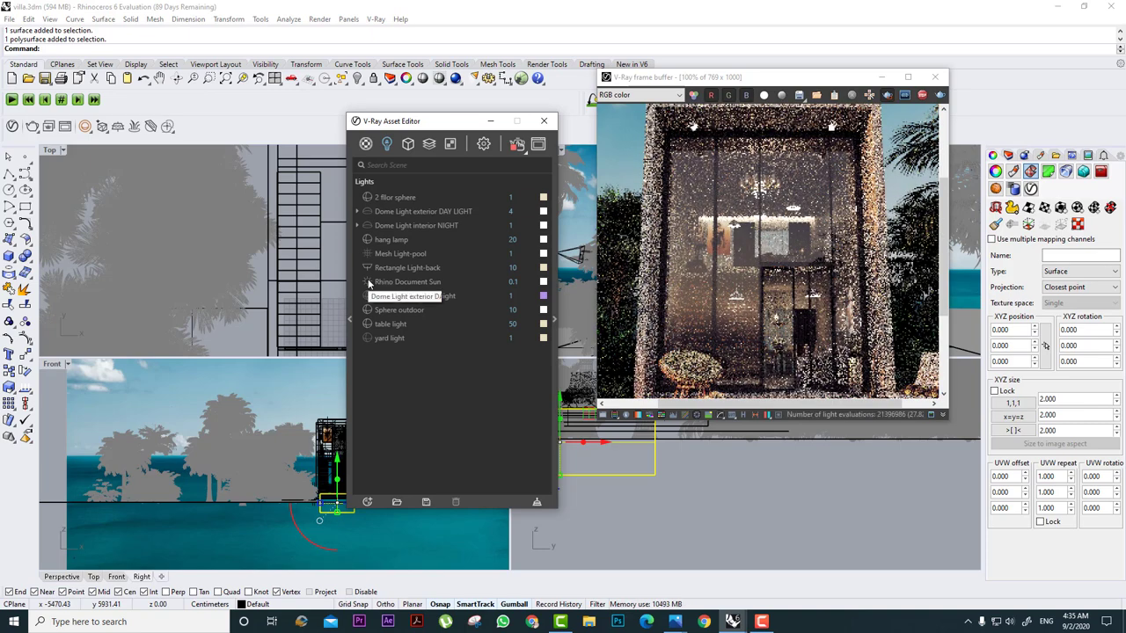
pyautogui.scroll(-1, 741, 257)
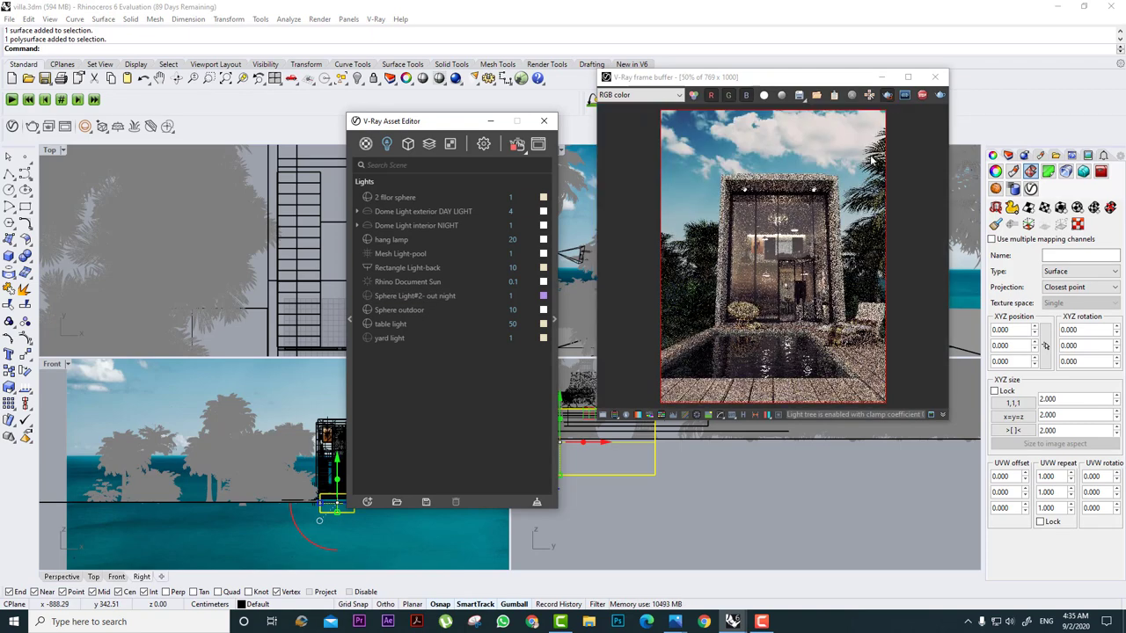
pyautogui.moveTo(772, 302); pyautogui.dragTo(772, 318)
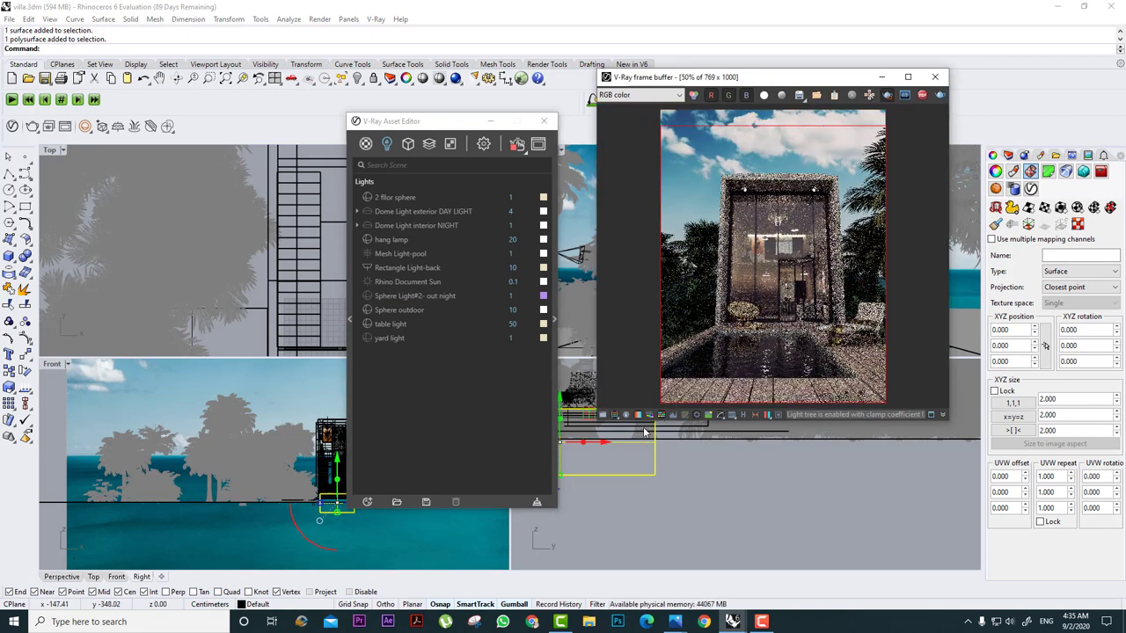
pyautogui.scroll(1, 804, 366)
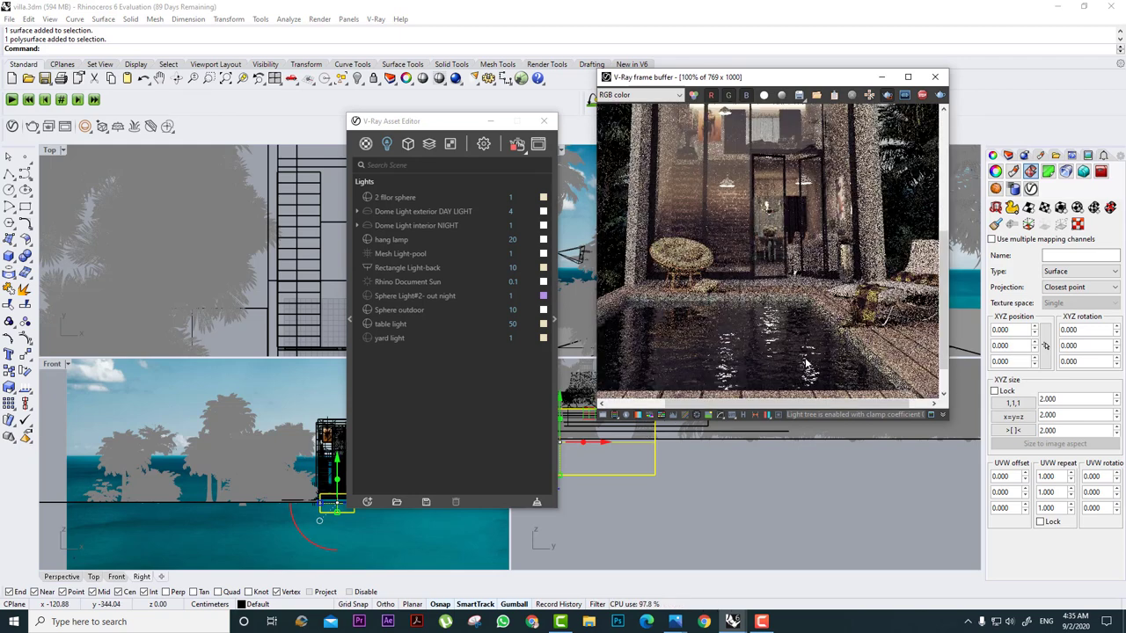
pyautogui.moveTo(808, 292); pyautogui.dragTo(791, 250, button='middle')
pyautogui.scroll(-1, 791, 250)
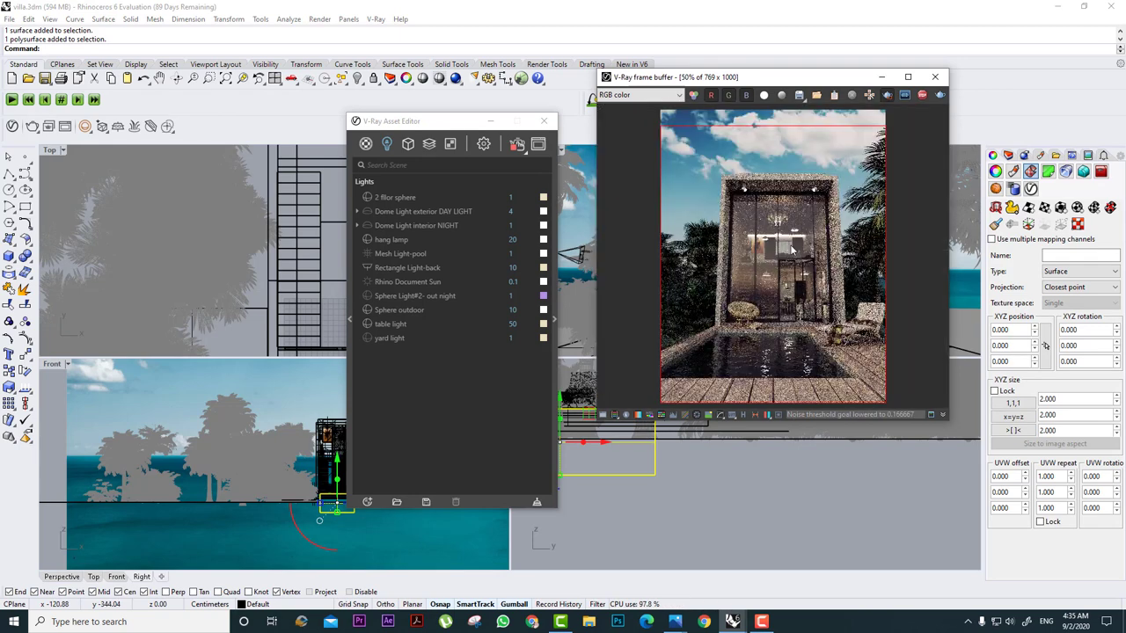
# Turn on Dome Light interior NIGHT, review its parameters and move the collapsed Asset Editor aside.
pyautogui.click(377, 230)
pyautogui.click(367, 225)
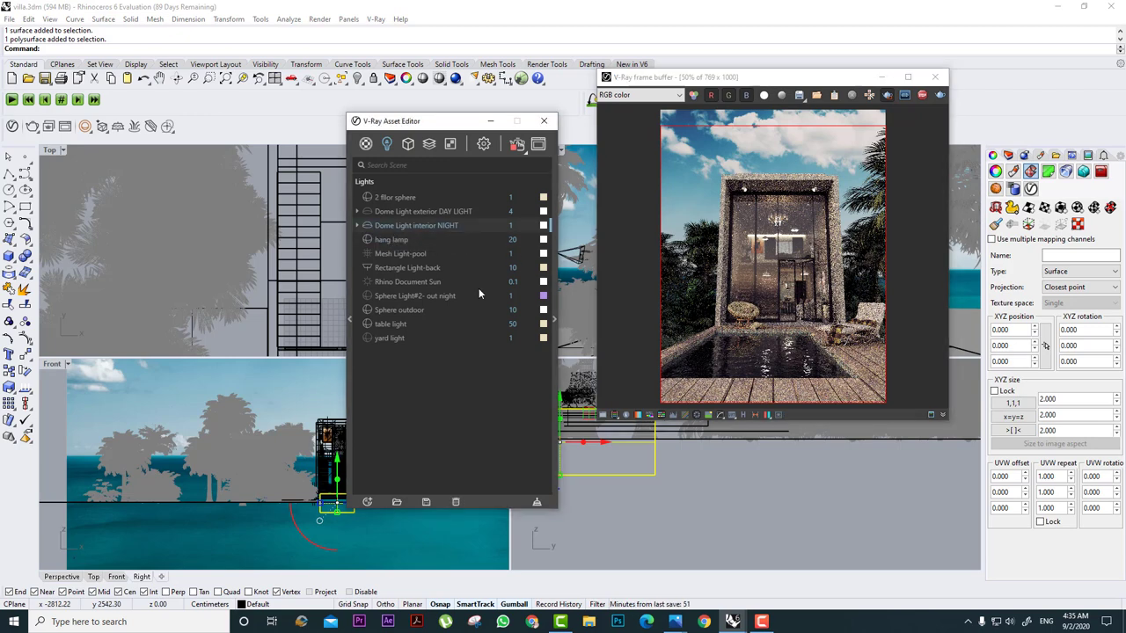
pyautogui.click(556, 354)
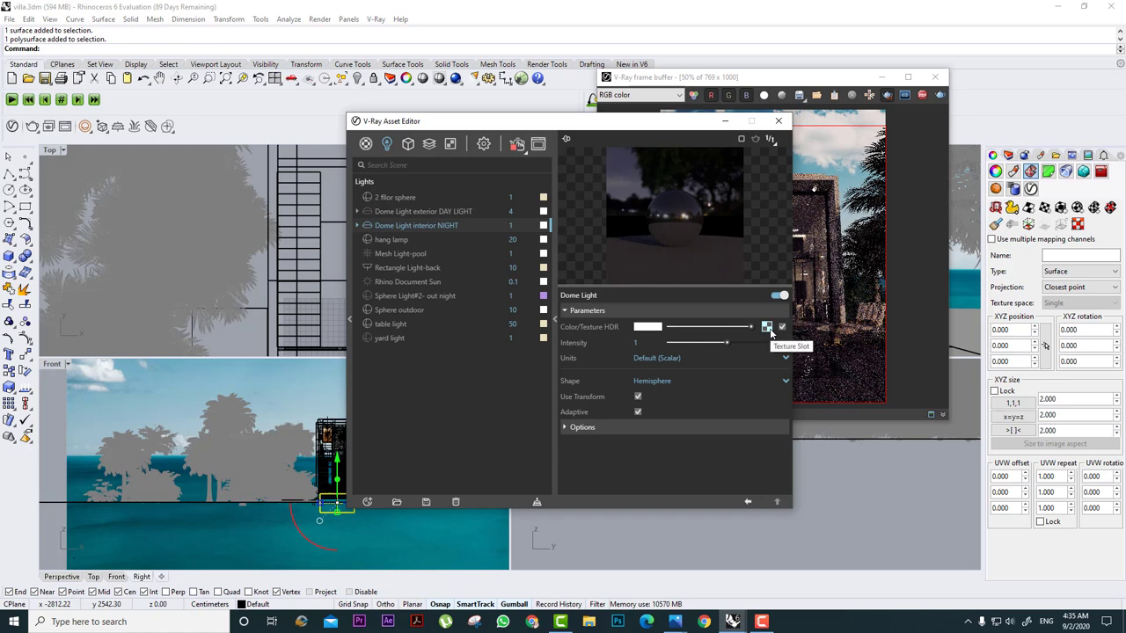
pyautogui.click(555, 319)
pyautogui.moveTo(457, 127); pyautogui.dragTo(388, 129)
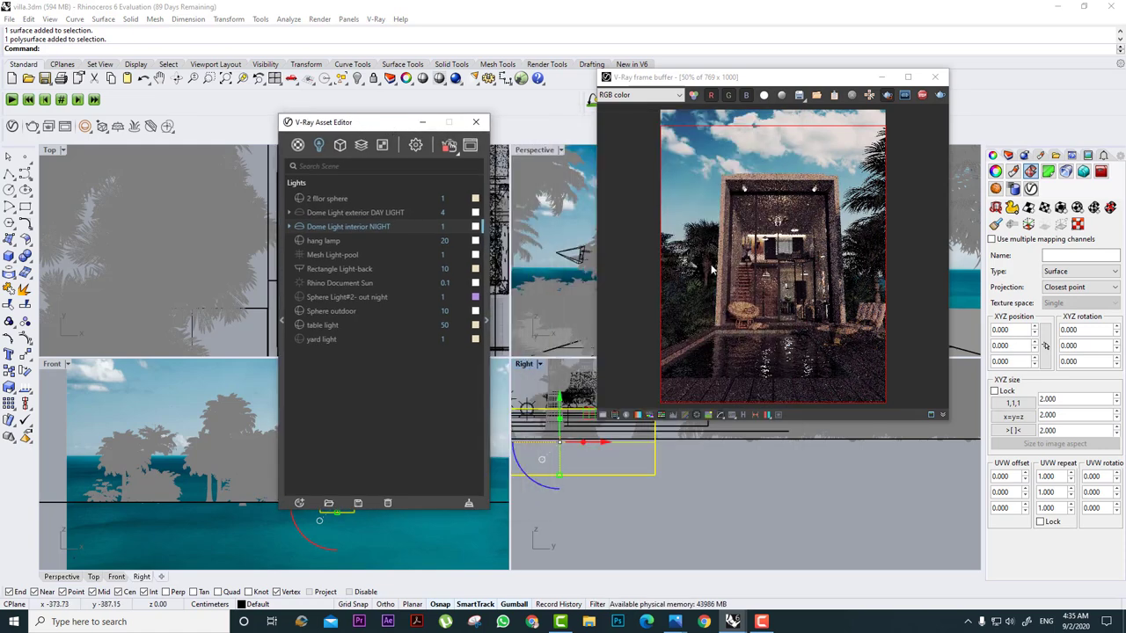
# Hide the daytime sky background surface in the Perspective view, moving the frame buffer out of the way.
pyautogui.click(567, 207)
pyautogui.moveTo(689, 77); pyautogui.dragTo(856, 120)
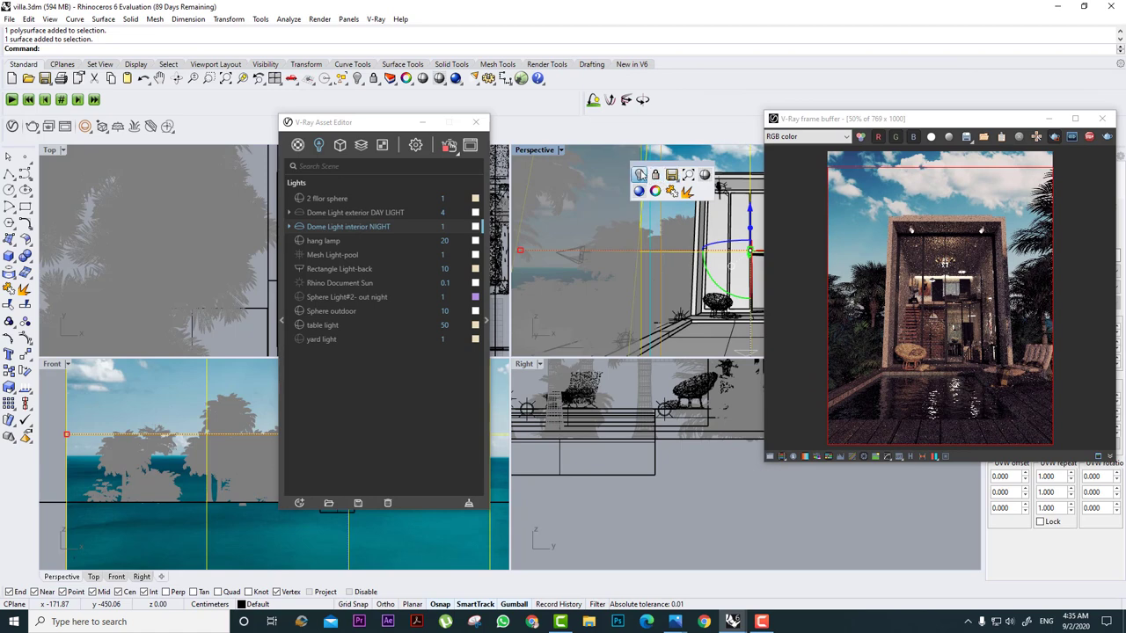
pyautogui.hotkey('ctrl', 'h')
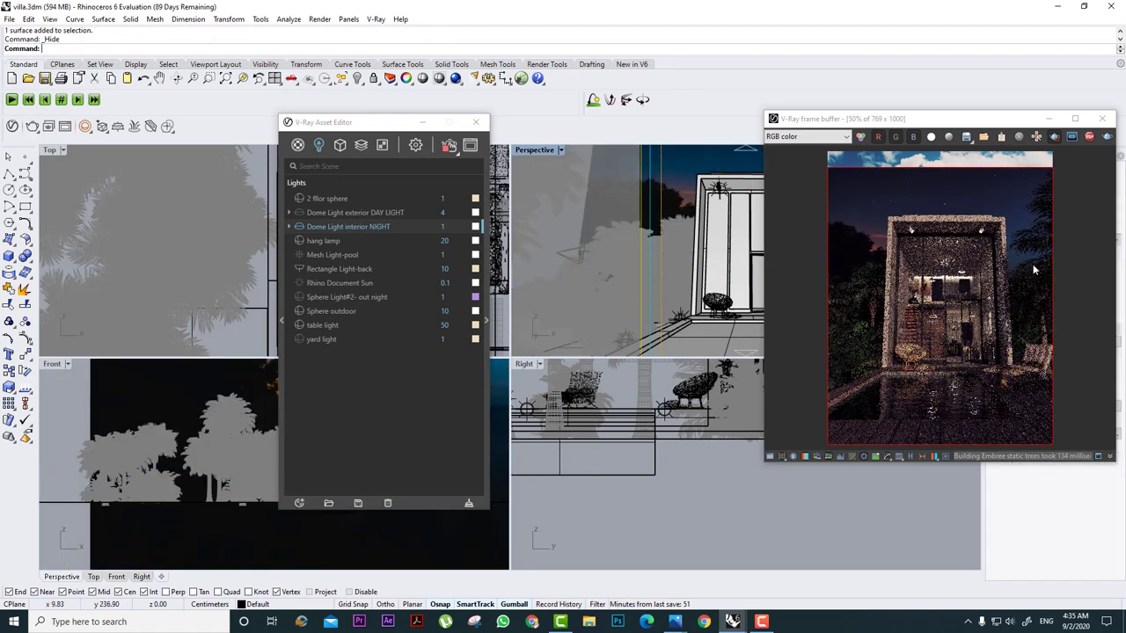
# Set the render region over the villa facade and set the camera's Exposure Value (EV) to 10.5.
pyautogui.moveTo(1075, 148); pyautogui.dragTo(813, 241)
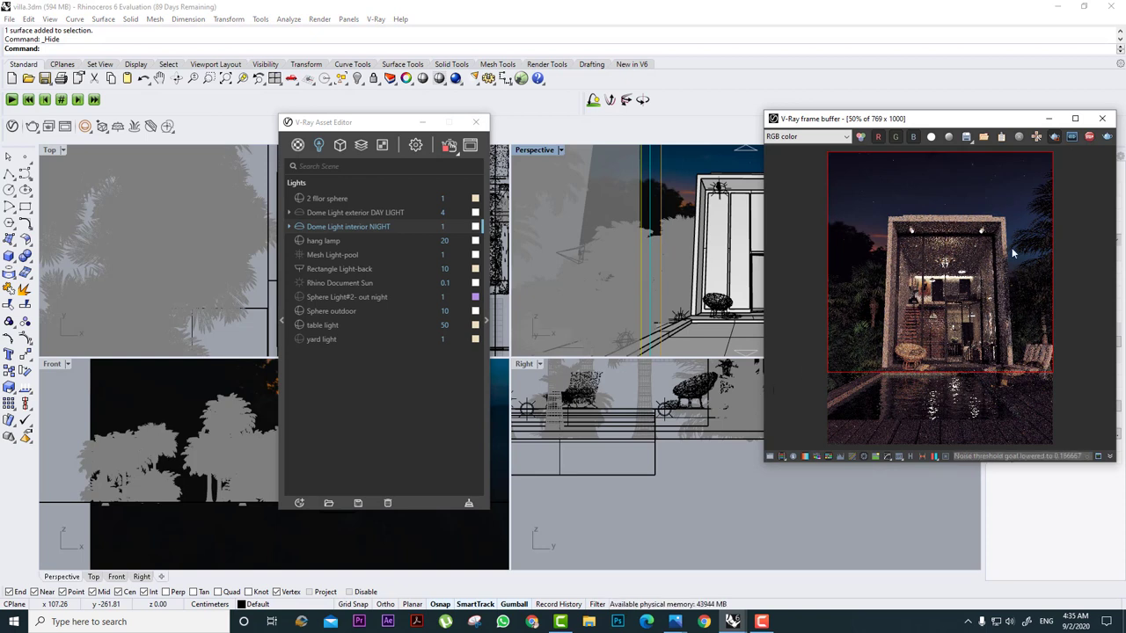
pyautogui.click(415, 144)
pyautogui.click(352, 273)
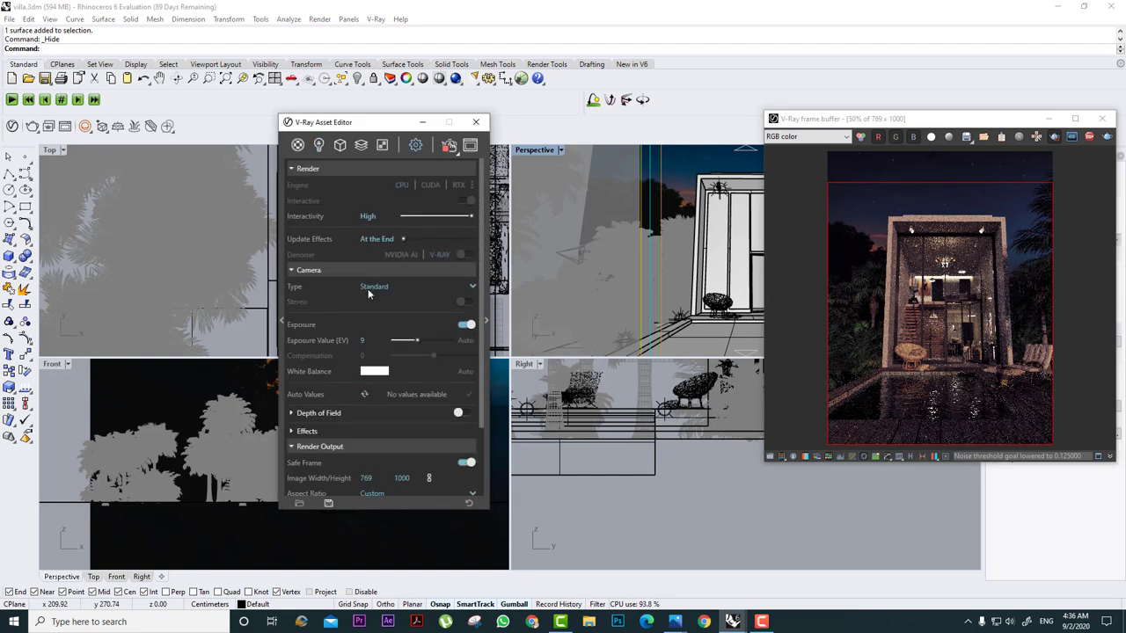
pyautogui.click(363, 340)
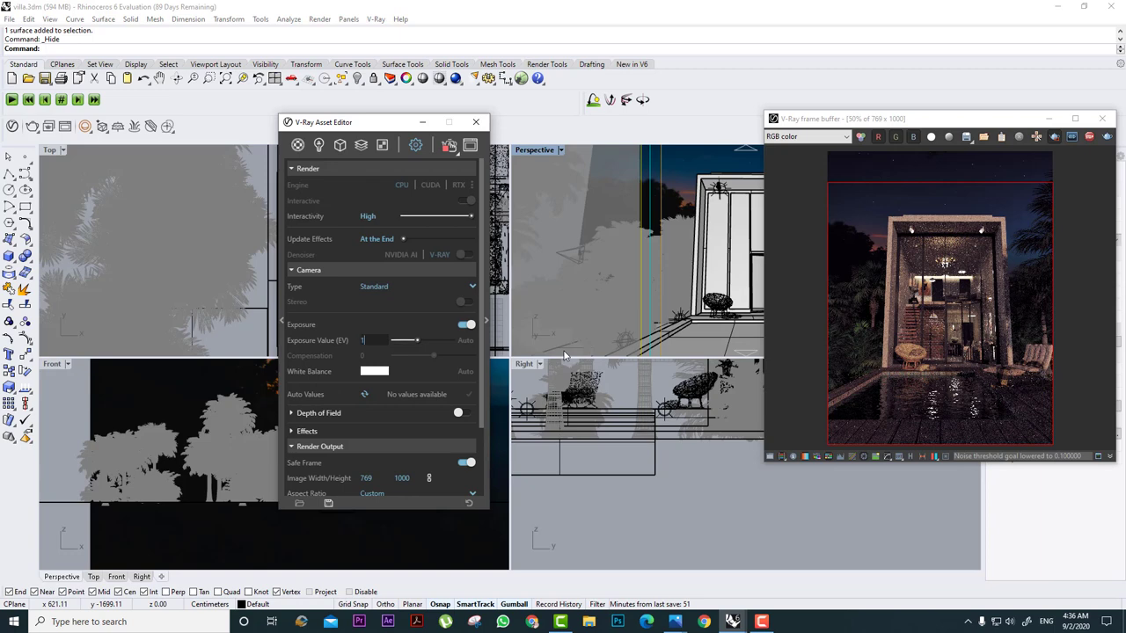
pyautogui.write('10.5')
pyautogui.press('Return')
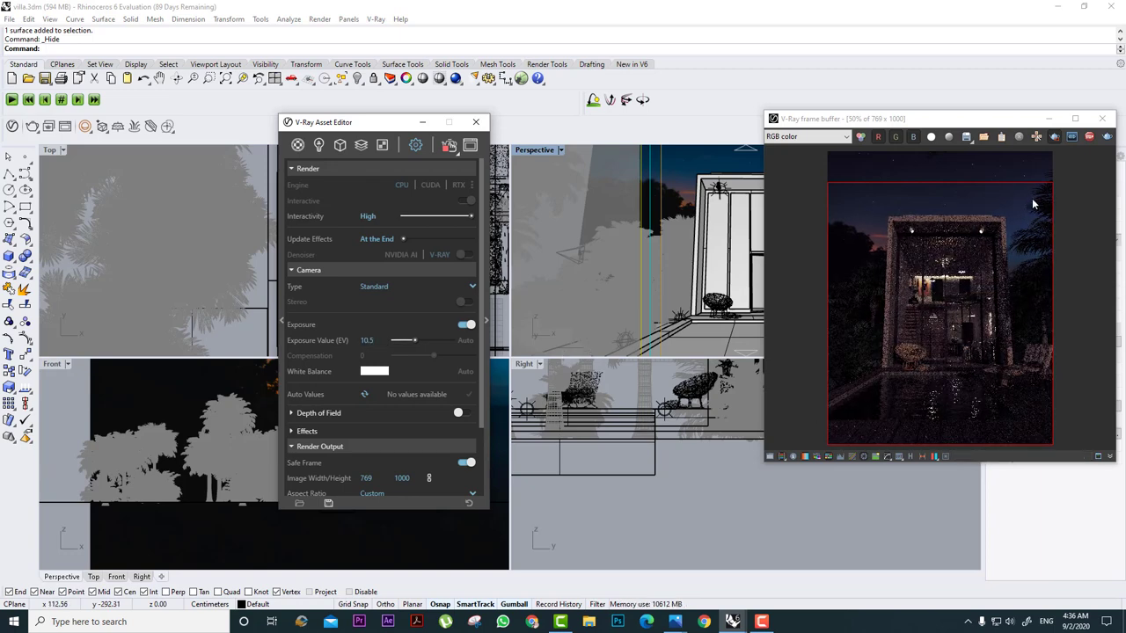
# Enlarge the frame buffer window, restrict the render region to the villa and show the render at 100%.
pyautogui.moveTo(1031, 199); pyautogui.dragTo(875, 394)
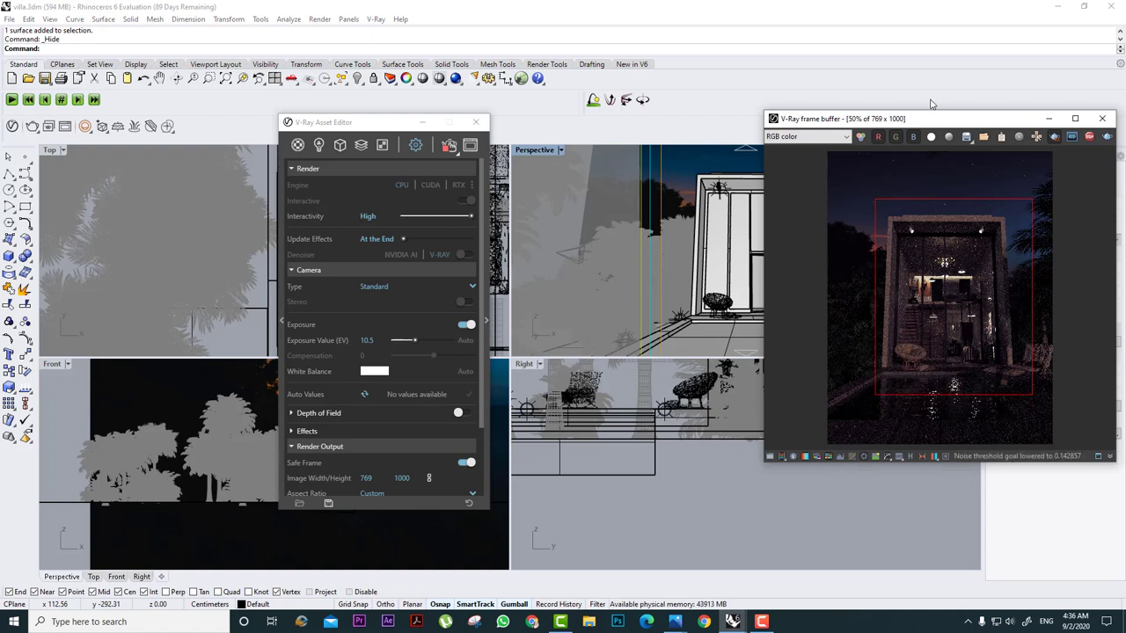
pyautogui.moveTo(932, 119); pyautogui.dragTo(860, 119)
pyautogui.moveTo(726, 464); pyautogui.dragTo(710, 571)
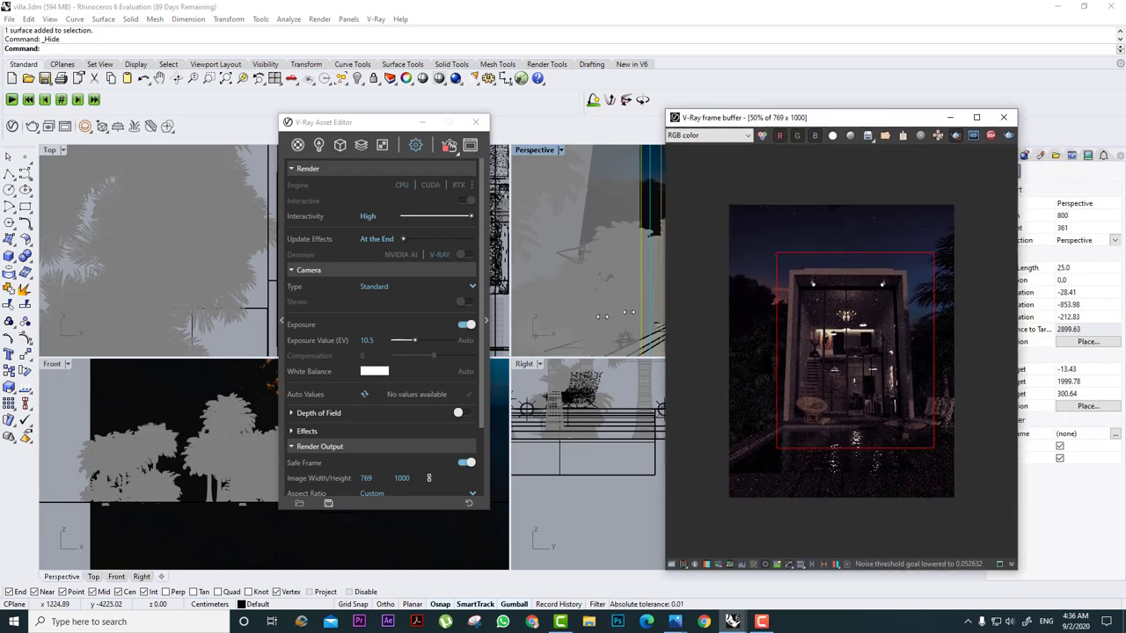
pyautogui.moveTo(665, 303); pyautogui.dragTo(528, 299)
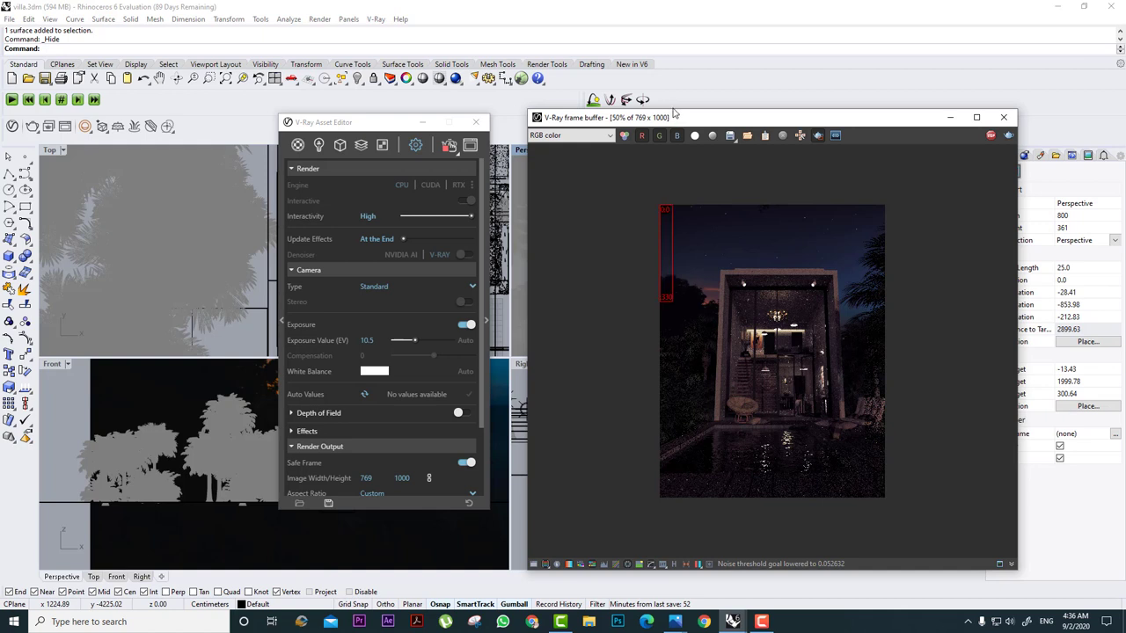
pyautogui.moveTo(850, 251)
pyautogui.mouseDown()
pyautogui.moveTo(756, 347)
pyautogui.moveTo(709, 429)
pyautogui.mouseUp()
pyautogui.moveTo(793, 120); pyautogui.dragTo(841, 0)
pyautogui.scroll(1, 817, 288)
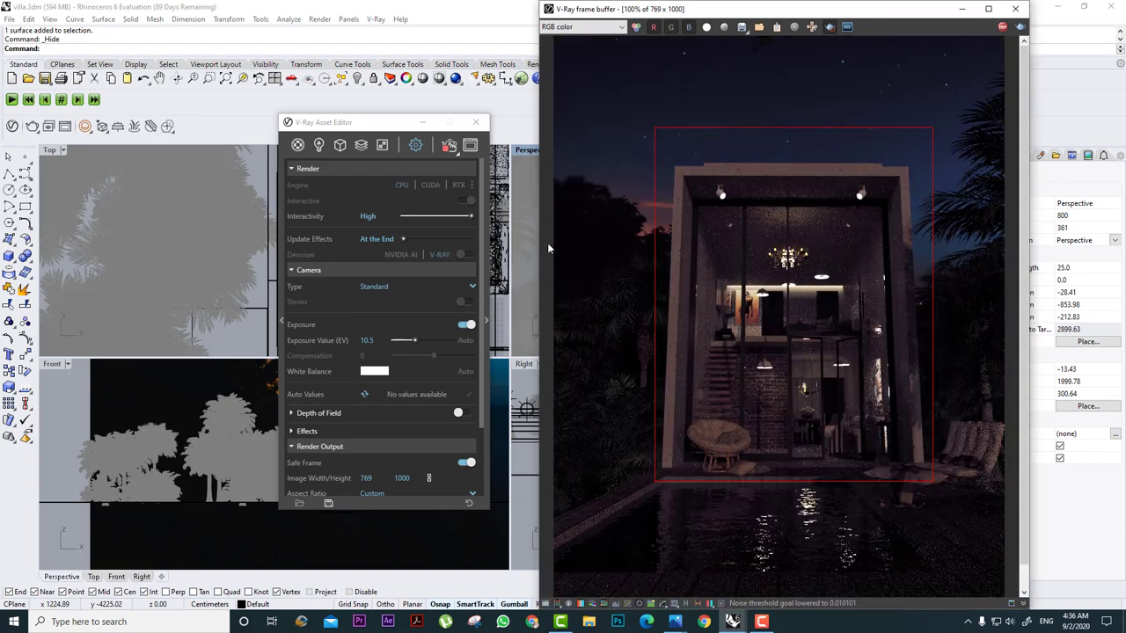
# Turn off the 2 fllor sphere, hang lamp, Rectangle Light-back, Sphere outdoor and table light lights.
pyautogui.click(318, 145)
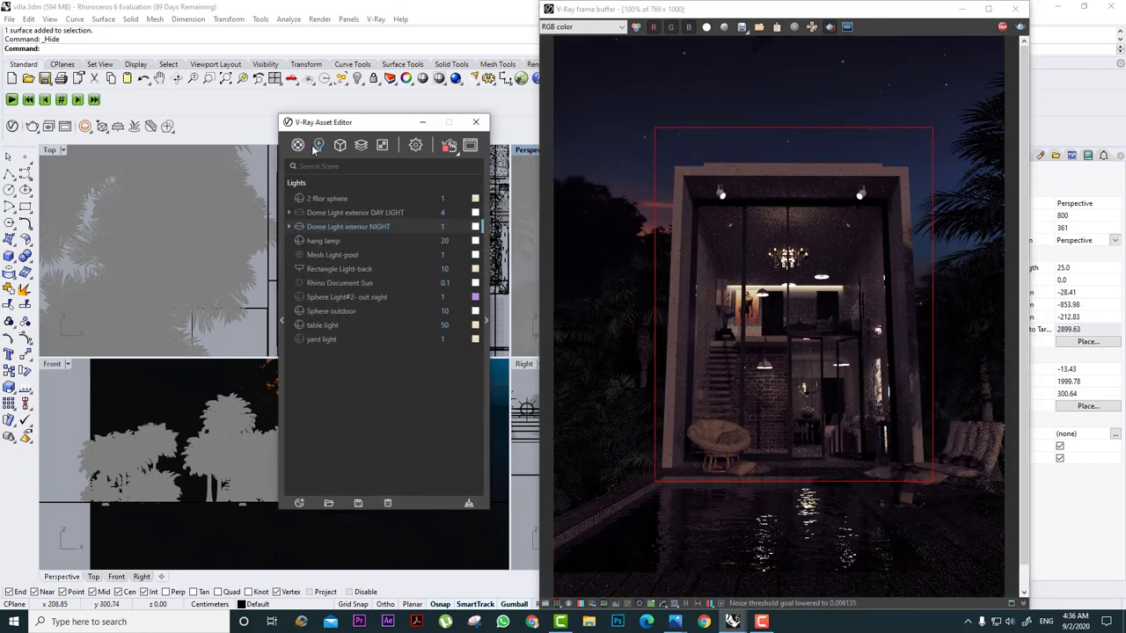
pyautogui.click(327, 199)
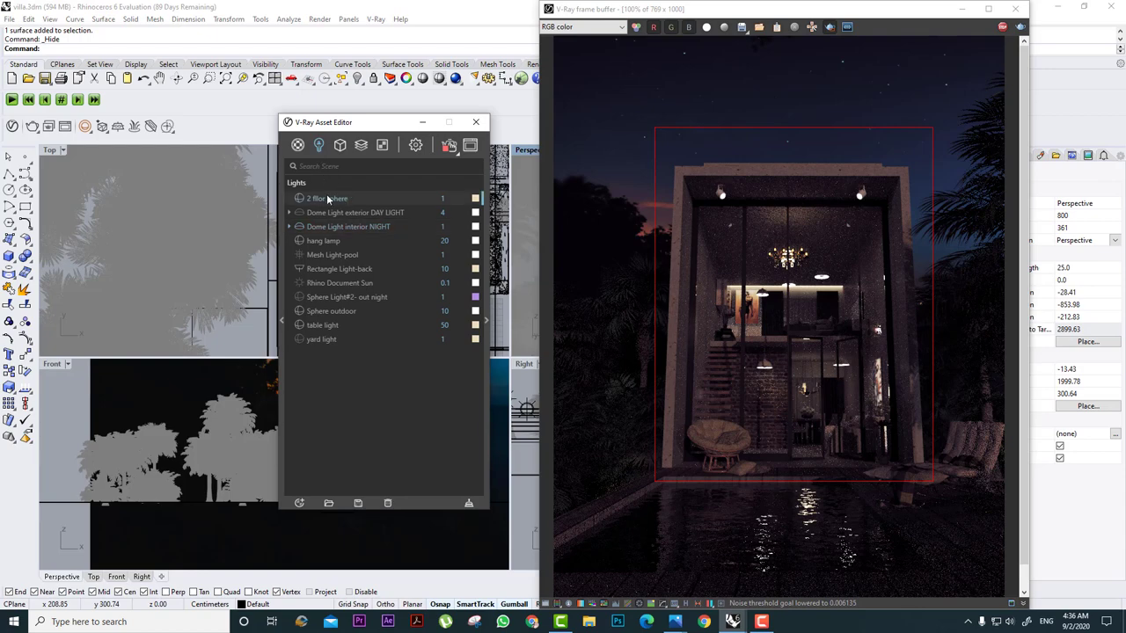
pyautogui.click(300, 242)
pyautogui.click(300, 266)
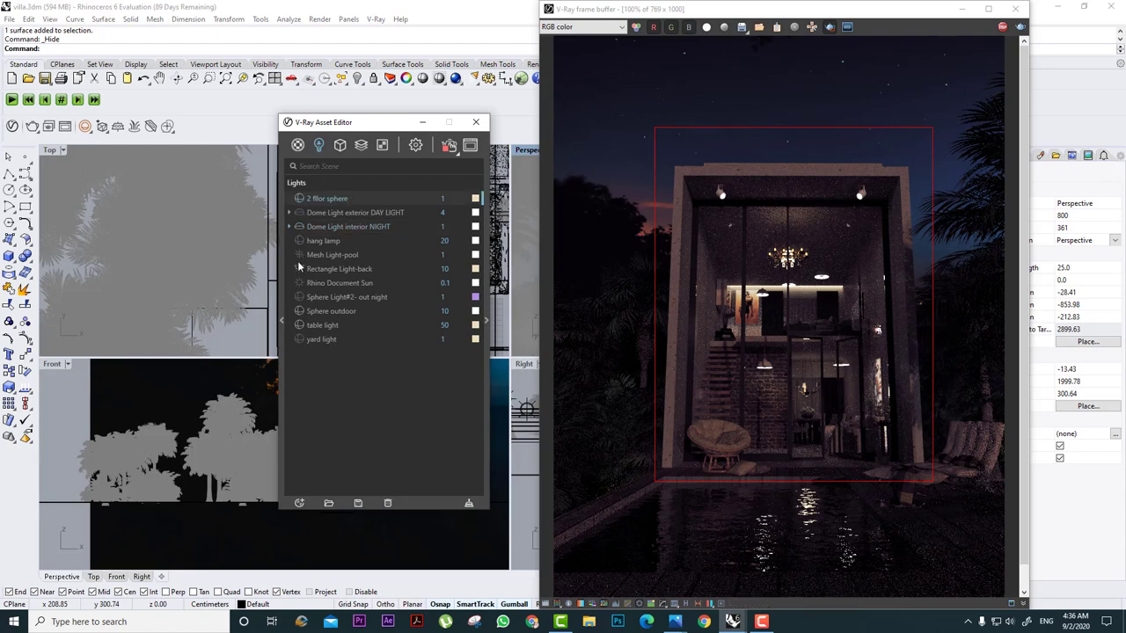
pyautogui.click(299, 309)
pyautogui.click(300, 324)
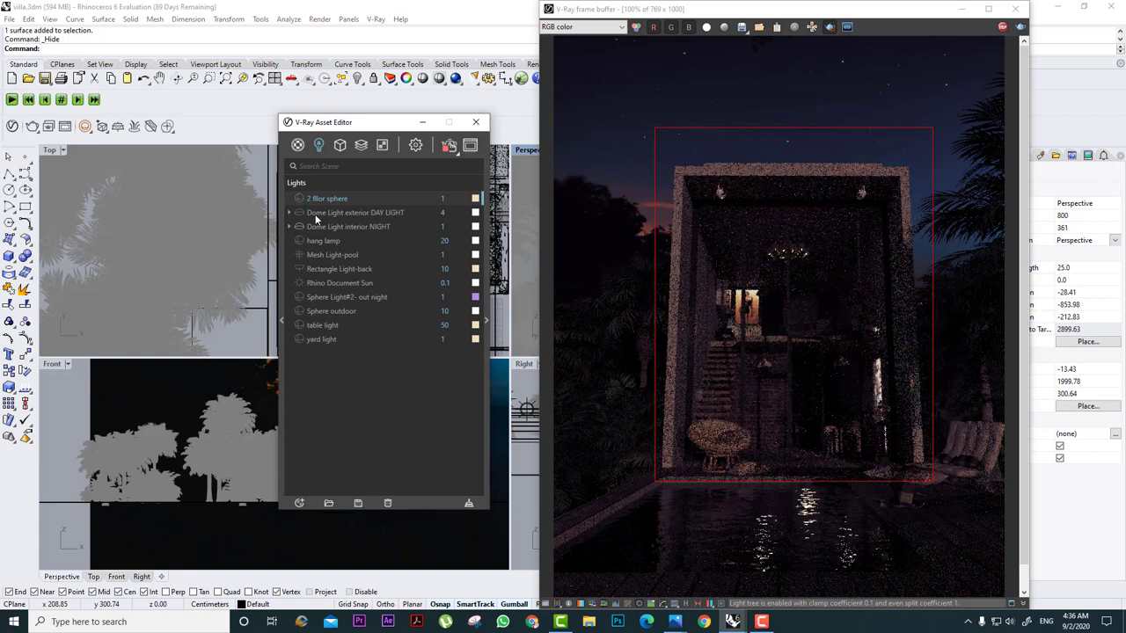
# Try render regions across the villa and settle on the roof band containing the two spotlights.
pyautogui.moveTo(919, 257); pyautogui.dragTo(869, 413)
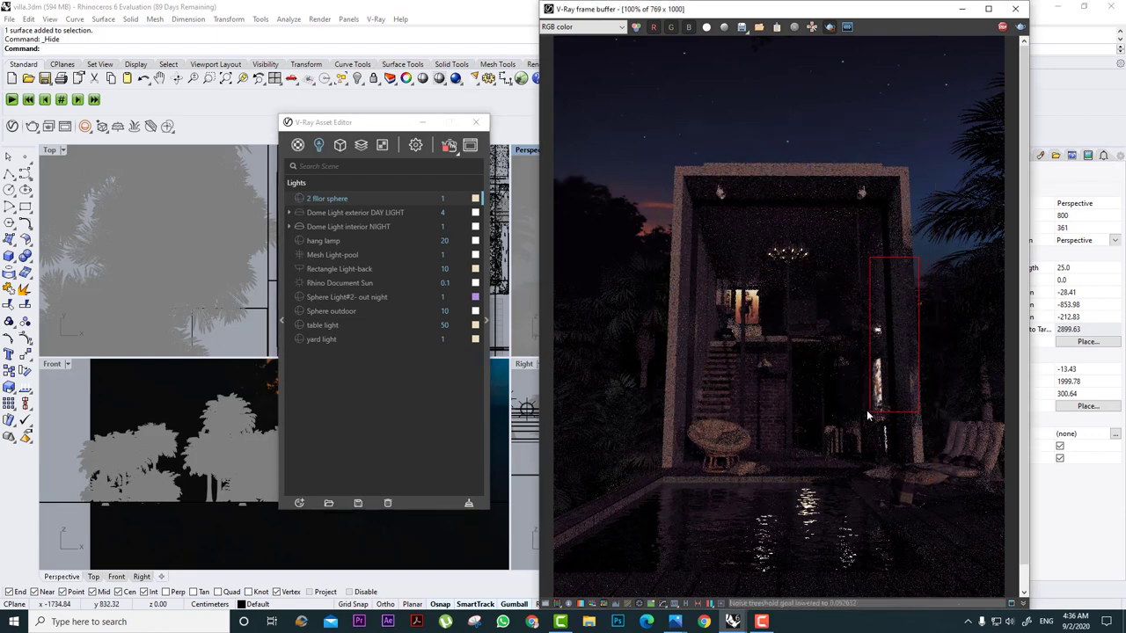
pyautogui.moveTo(893, 185)
pyautogui.mouseDown()
pyautogui.moveTo(773, 225)
pyautogui.moveTo(646, 292)
pyautogui.mouseUp()
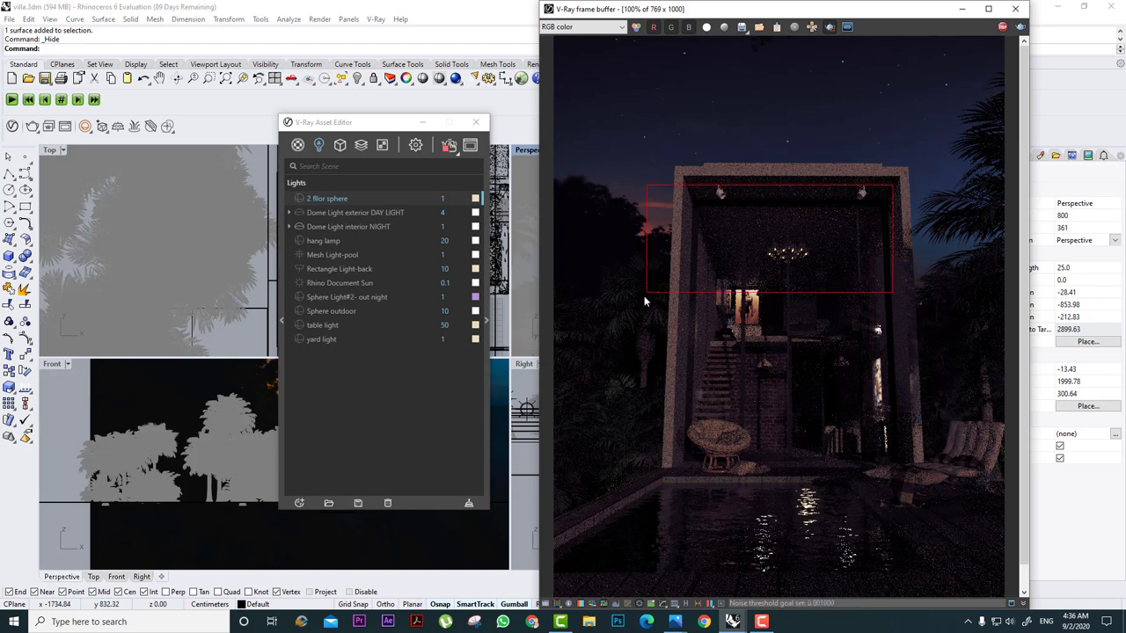
pyautogui.moveTo(880, 231); pyautogui.dragTo(666, 386)
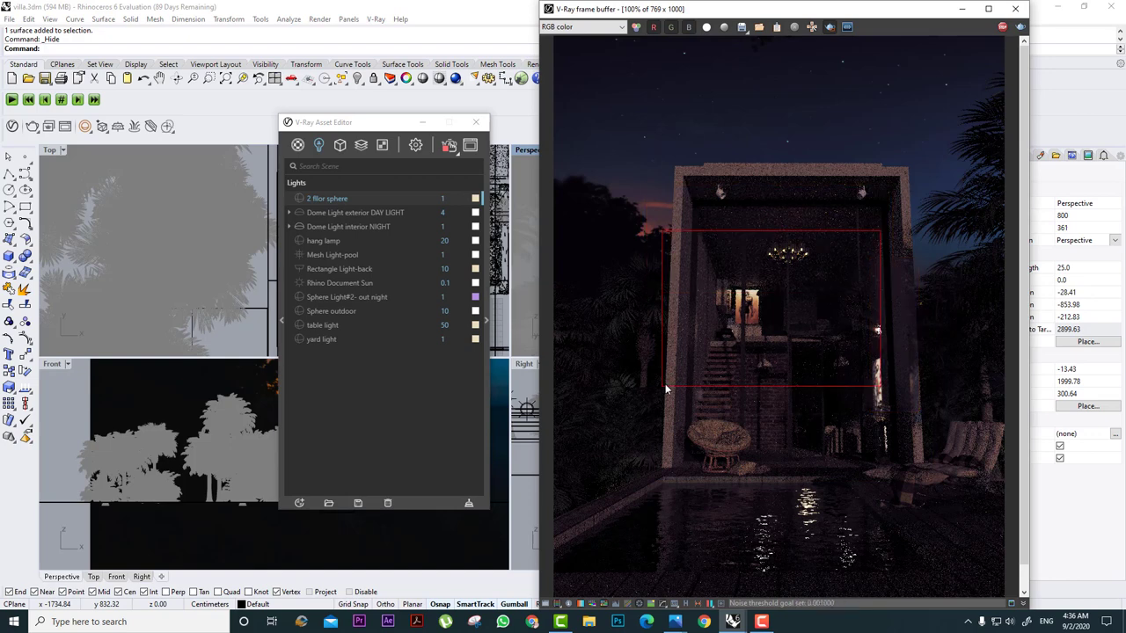
pyautogui.click(297, 224)
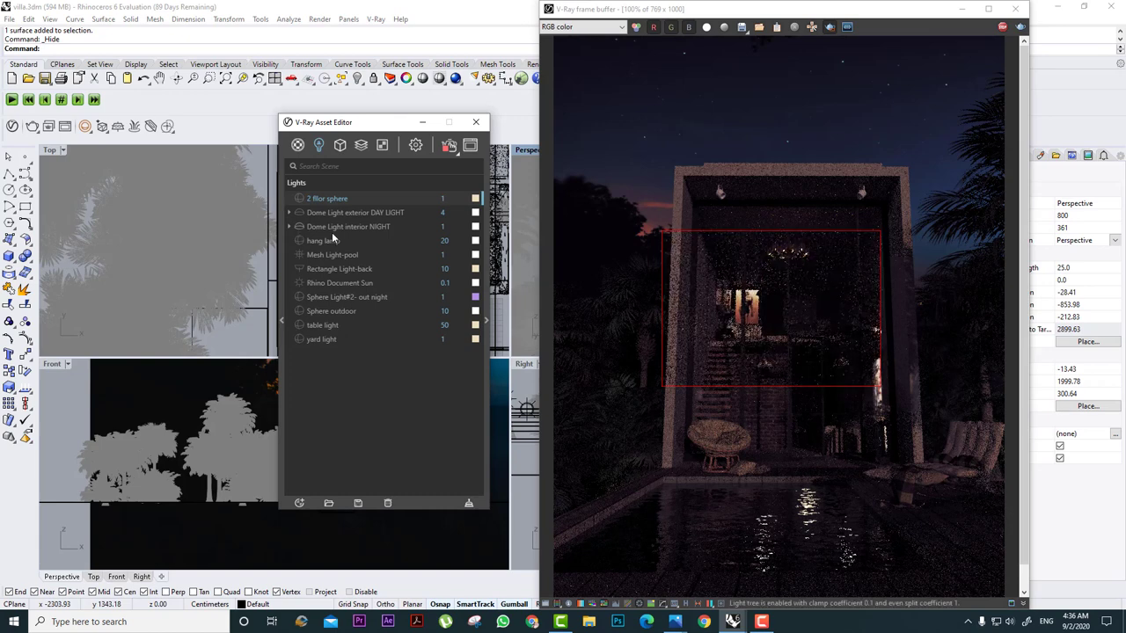
pyautogui.moveTo(891, 169); pyautogui.dragTo(660, 211)
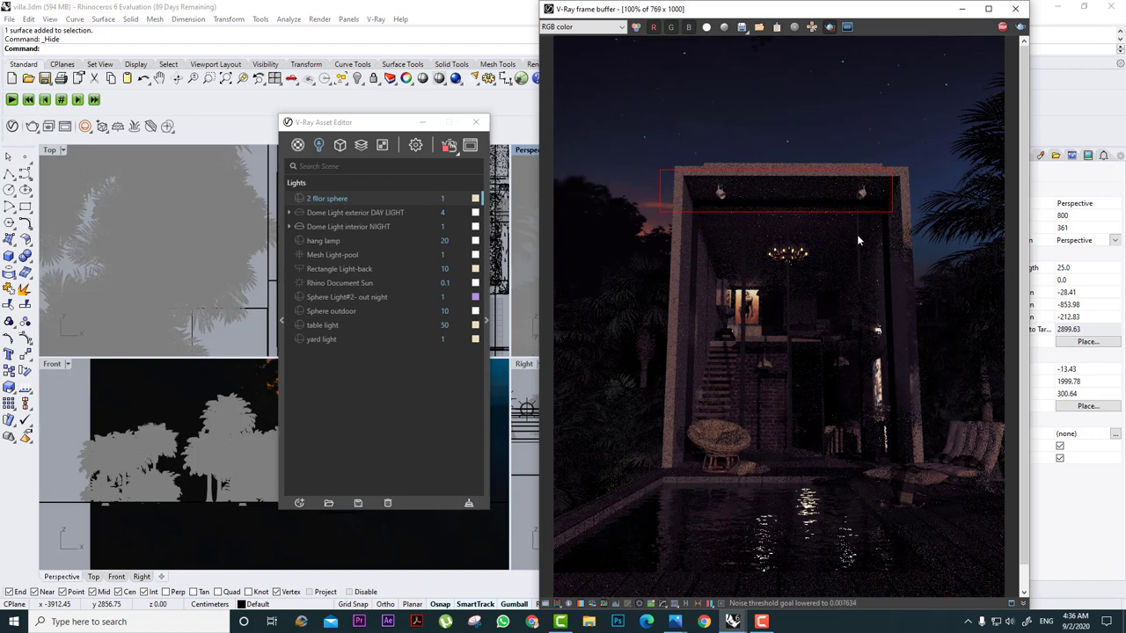
# Turn on the Sphere outdoor light and set its intensity to 50, trying 30 first.
pyautogui.click(396, 313)
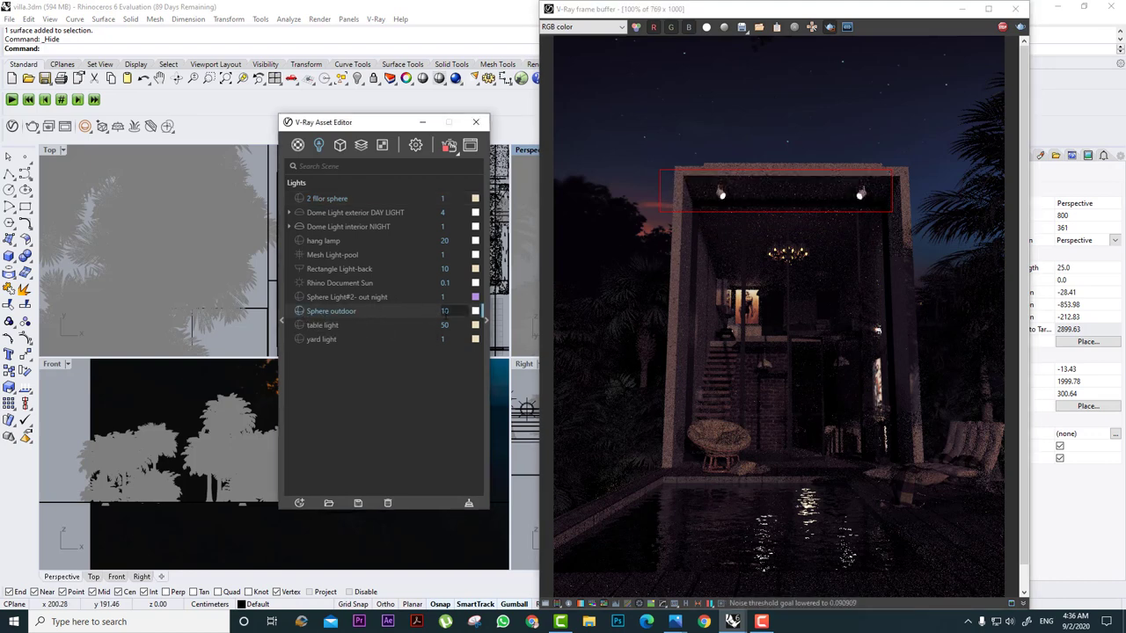
pyautogui.doubleClick(445, 310)
pyautogui.write('30')
pyautogui.press('Return')
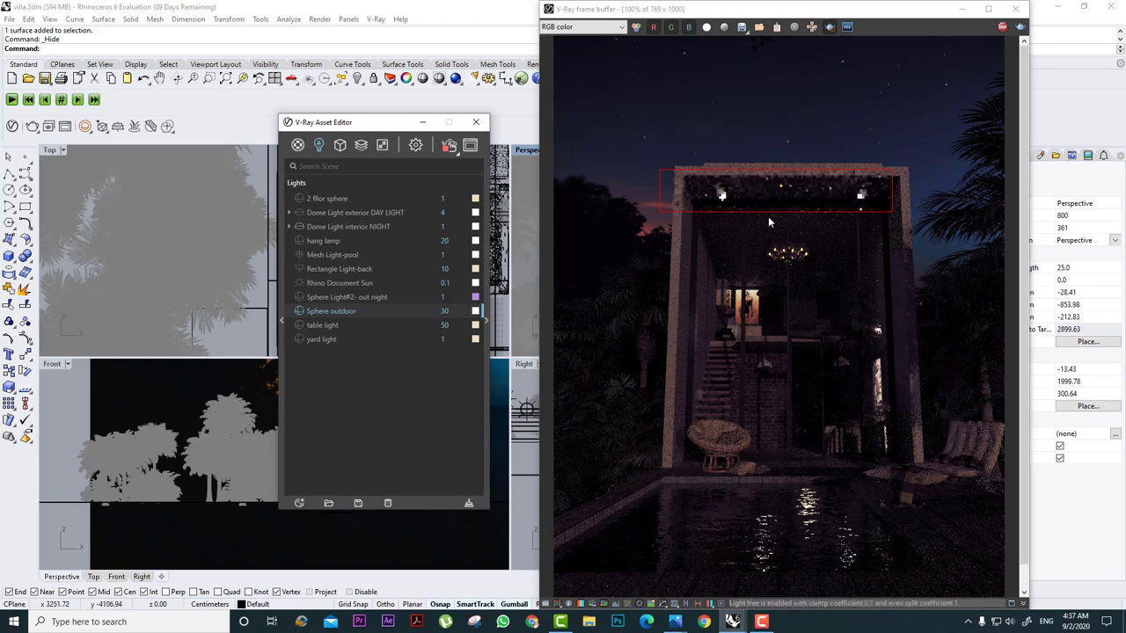
pyautogui.doubleClick(444, 310)
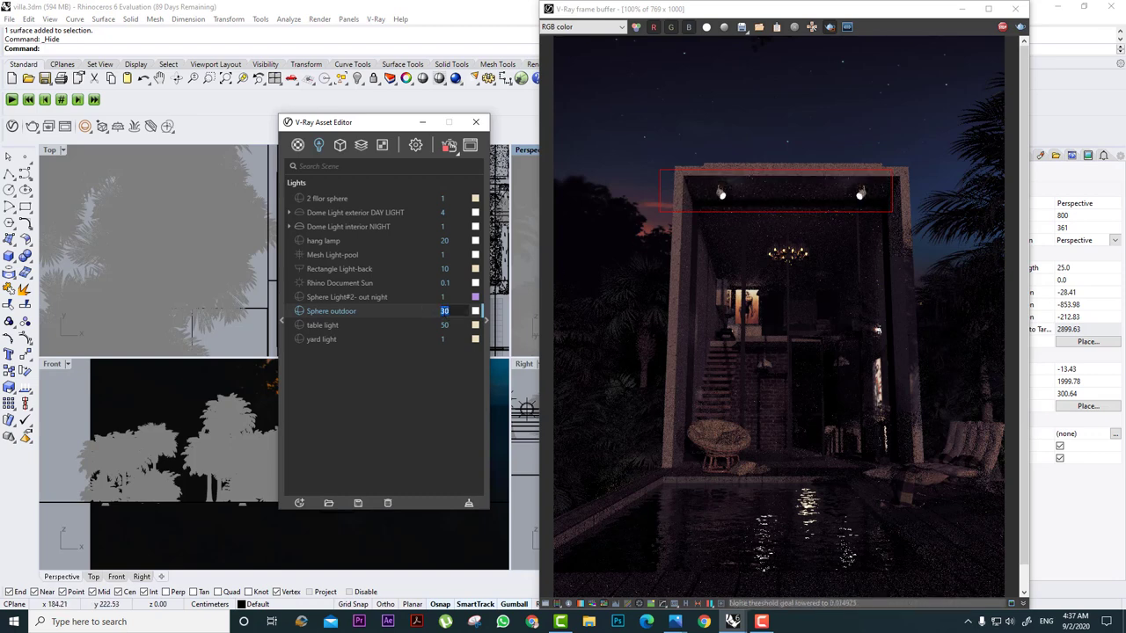
pyautogui.write('50')
pyautogui.press('Return')
# Refine the render region over the villa's upper part and inspect the spotlights and ceiling up close.
pyautogui.click(691, 207)
pyautogui.scroll(2, 737, 189)
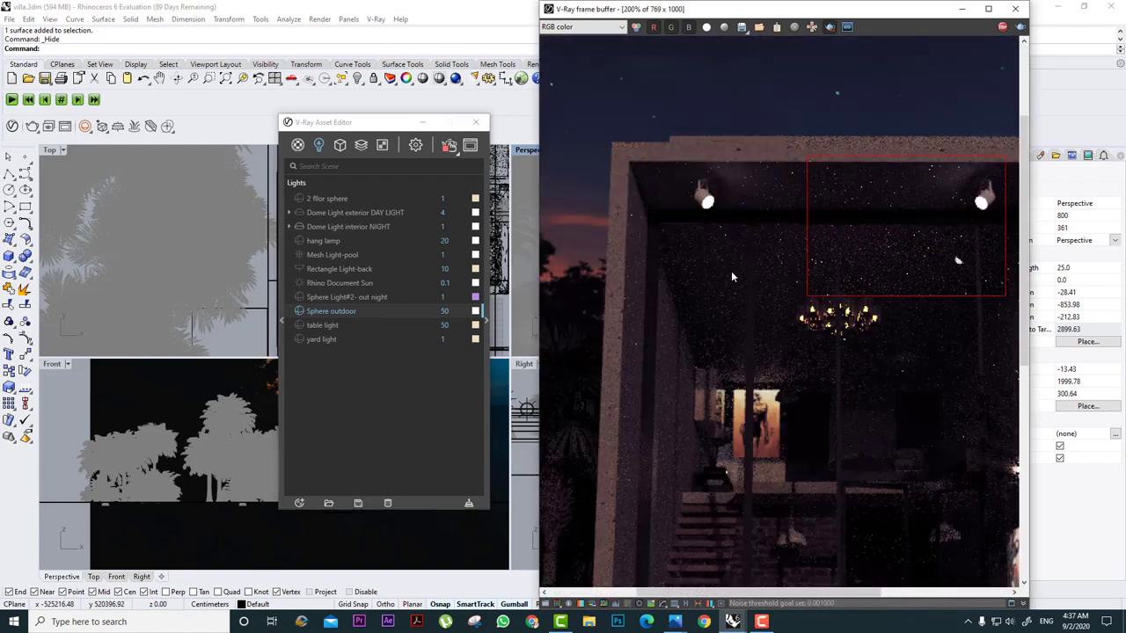
pyautogui.scroll(-3, 732, 267)
pyautogui.scroll(2, 796, 268)
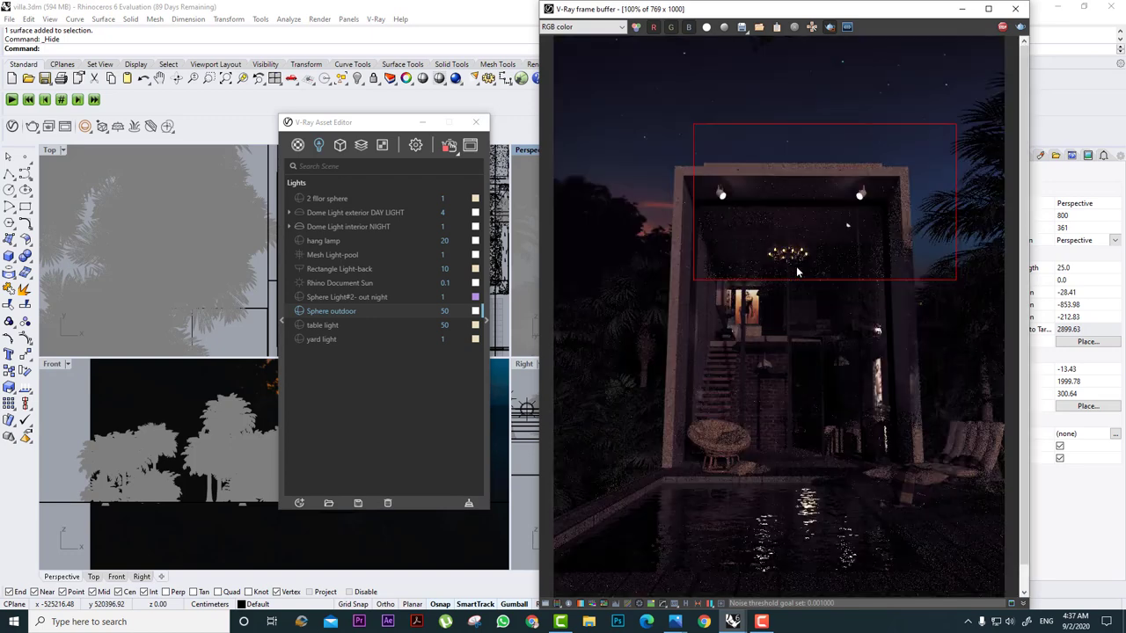
pyautogui.scroll(1, 732, 230)
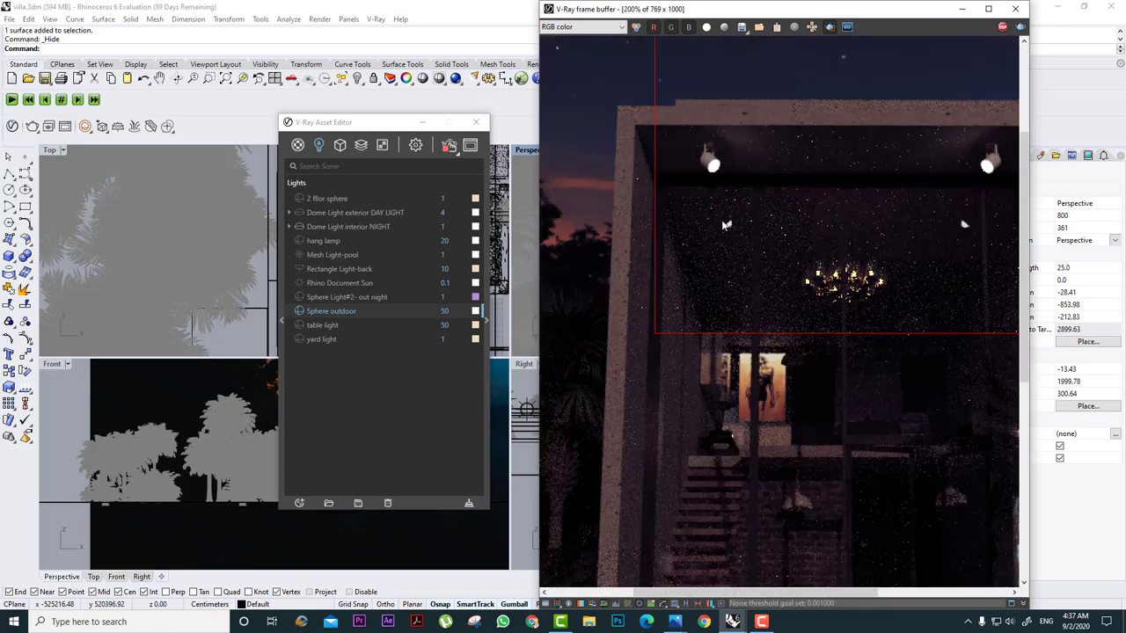
pyautogui.scroll(-1, 724, 225)
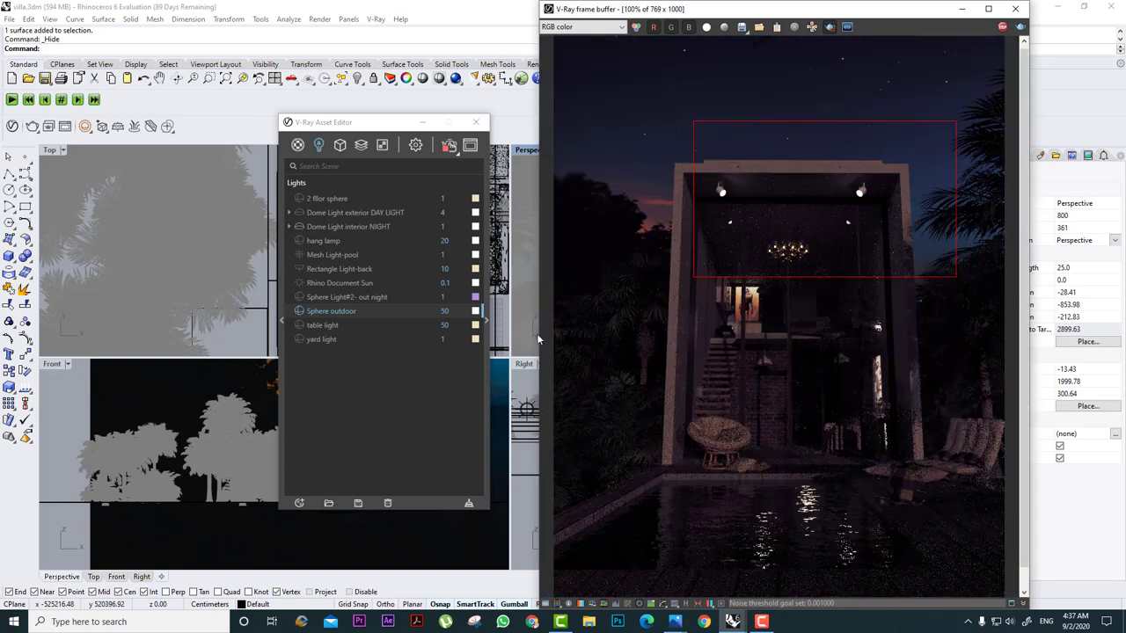
# Restrict the render region to the ground-floor glass doors and turn on the table light.
pyautogui.click(315, 325)
pyautogui.moveTo(867, 328); pyautogui.dragTo(764, 425)
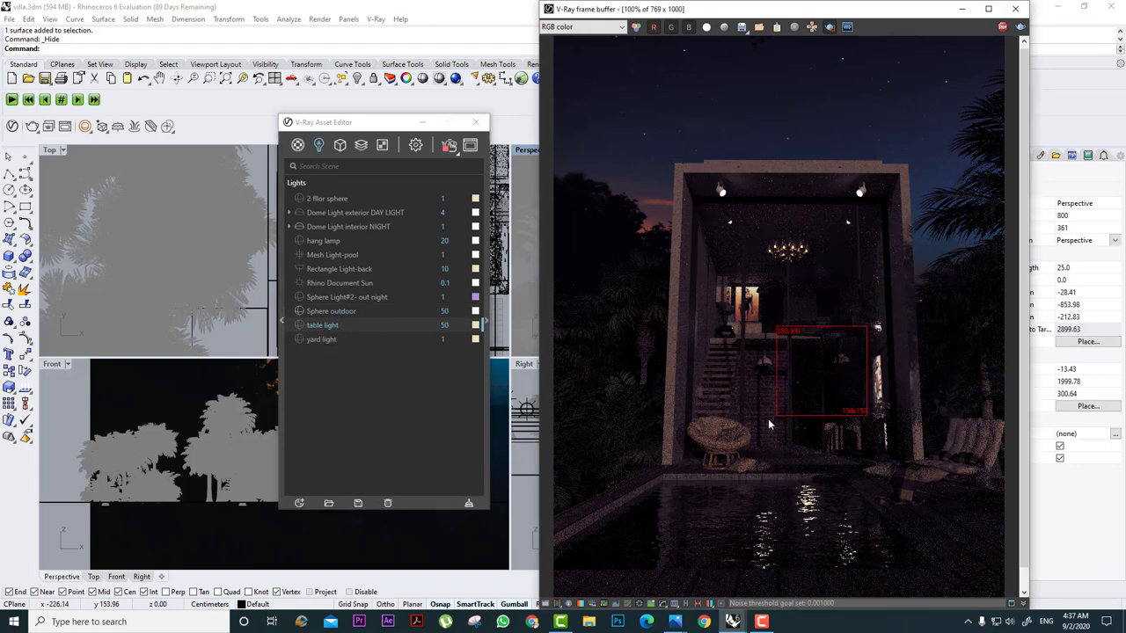
pyautogui.click(299, 326)
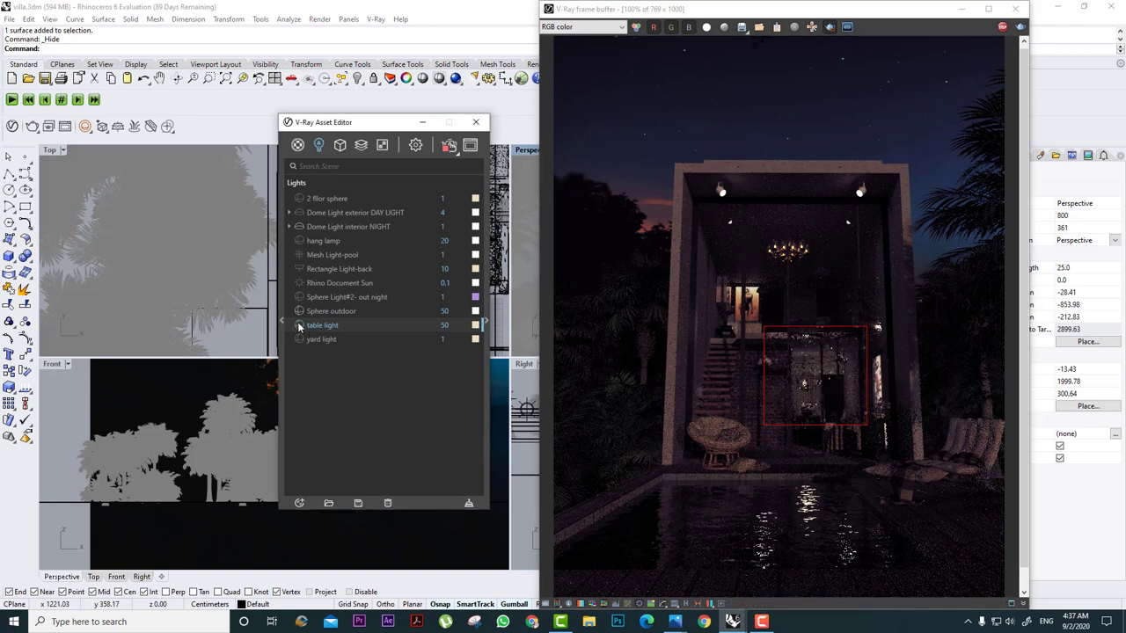
# Set the table light's intensity to 150, trying 100 first and checking the dining area up close.
pyautogui.doubleClick(450, 326)
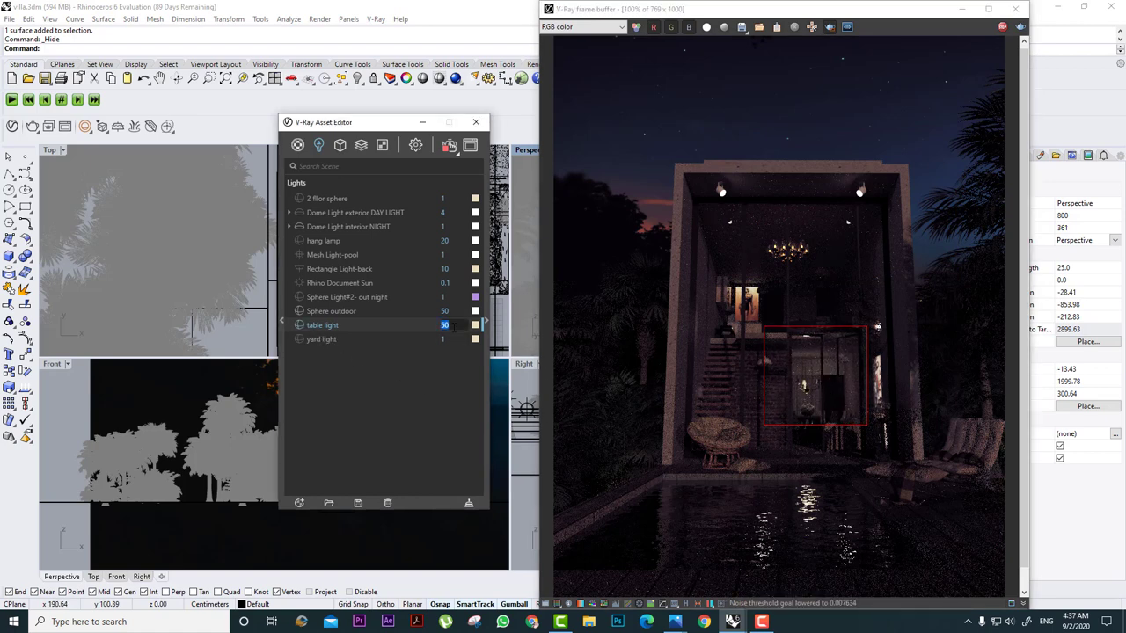
pyautogui.write('100')
pyautogui.press('Return')
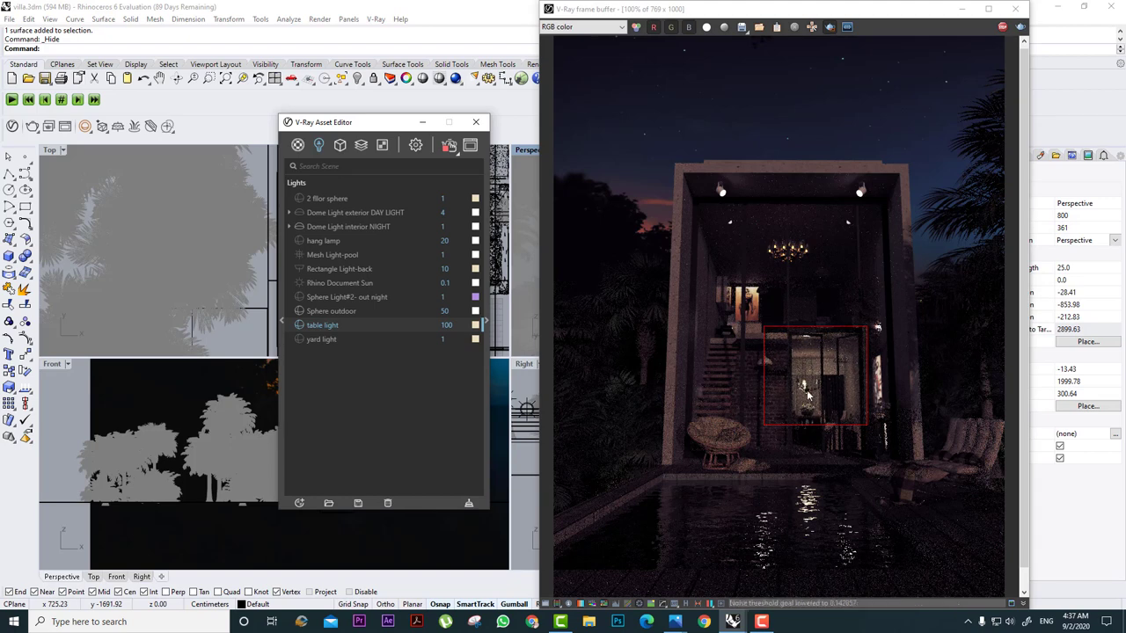
pyautogui.scroll(1, 816, 392)
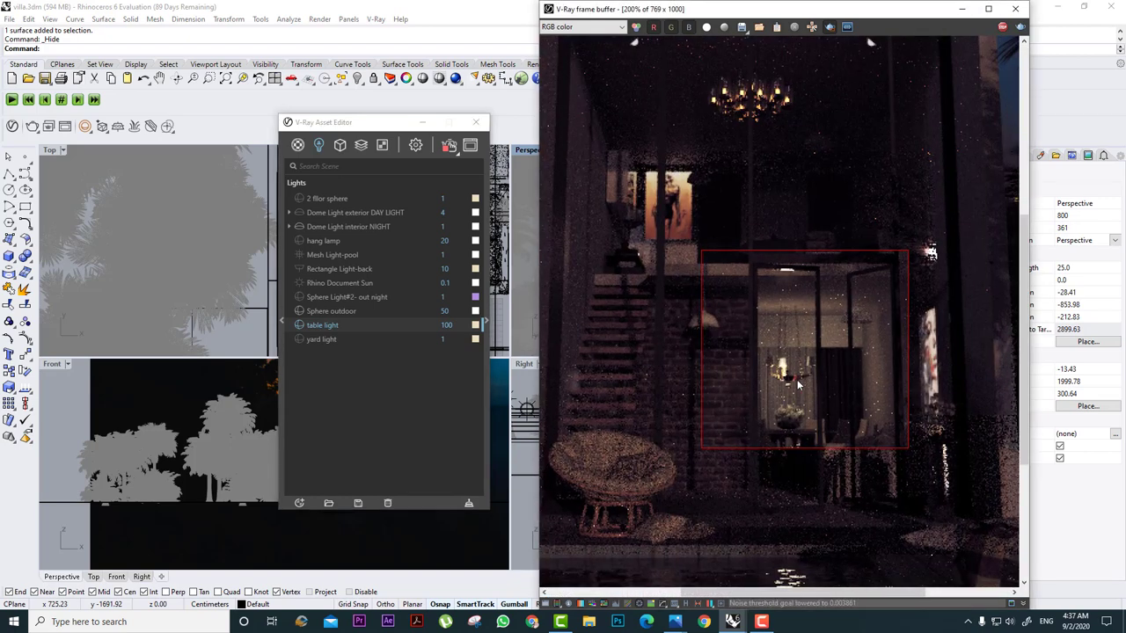
pyautogui.doubleClick(447, 326)
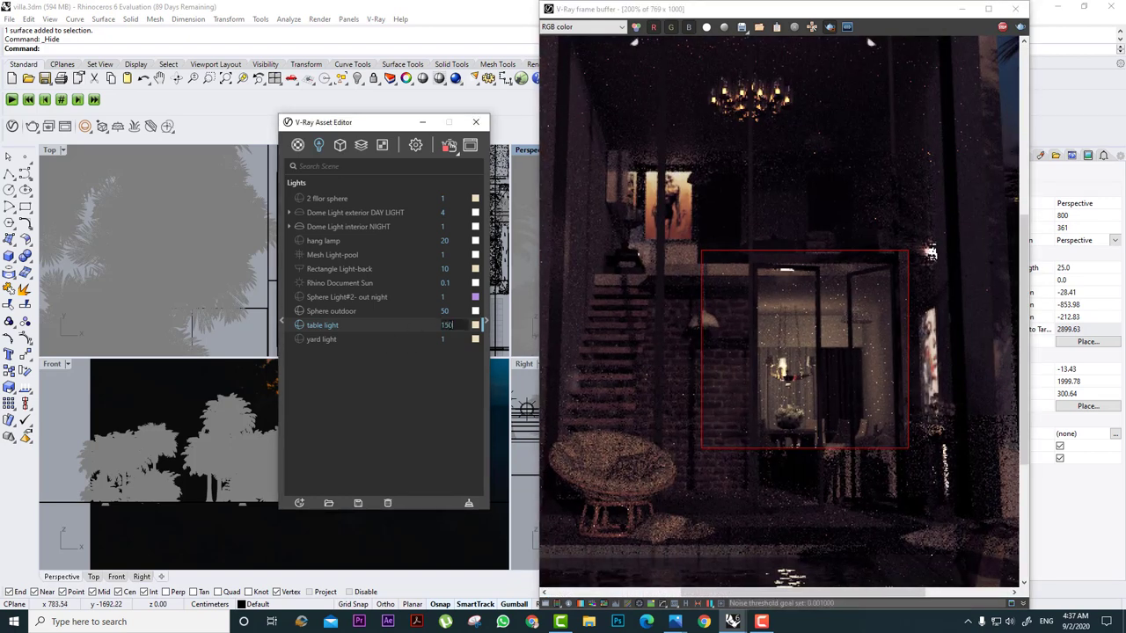
pyautogui.press('Return')
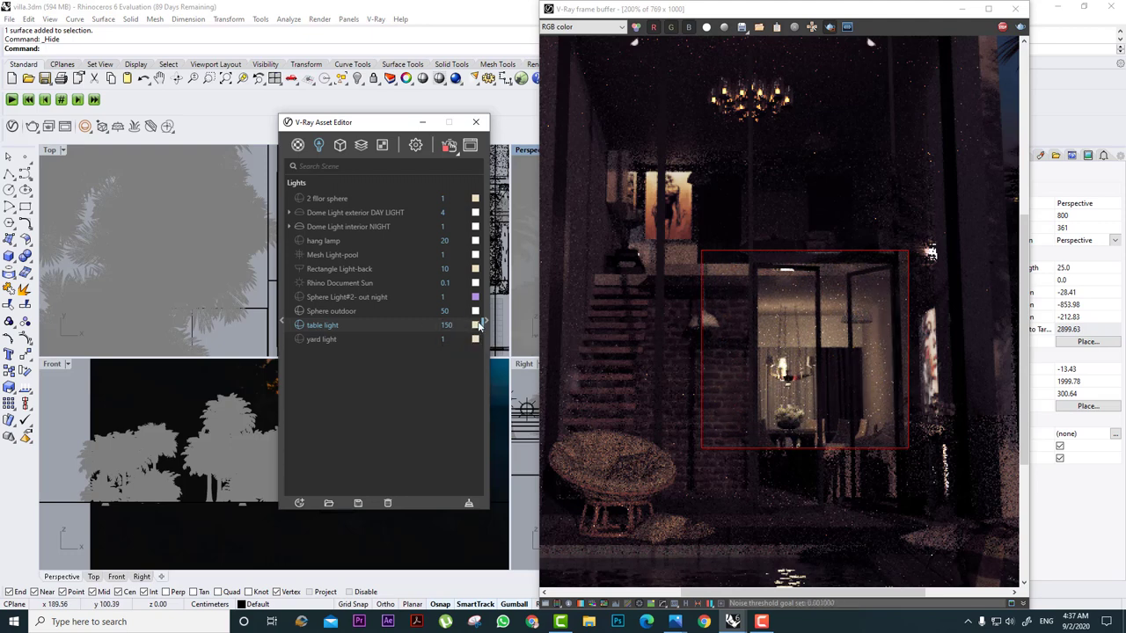
# Change the table light's color to a warm yellow of R 0.859, G 0.696, B 0.194 and check the dining area.
pyautogui.click(475, 325)
pyautogui.moveTo(616, 188); pyautogui.dragTo(218, 184)
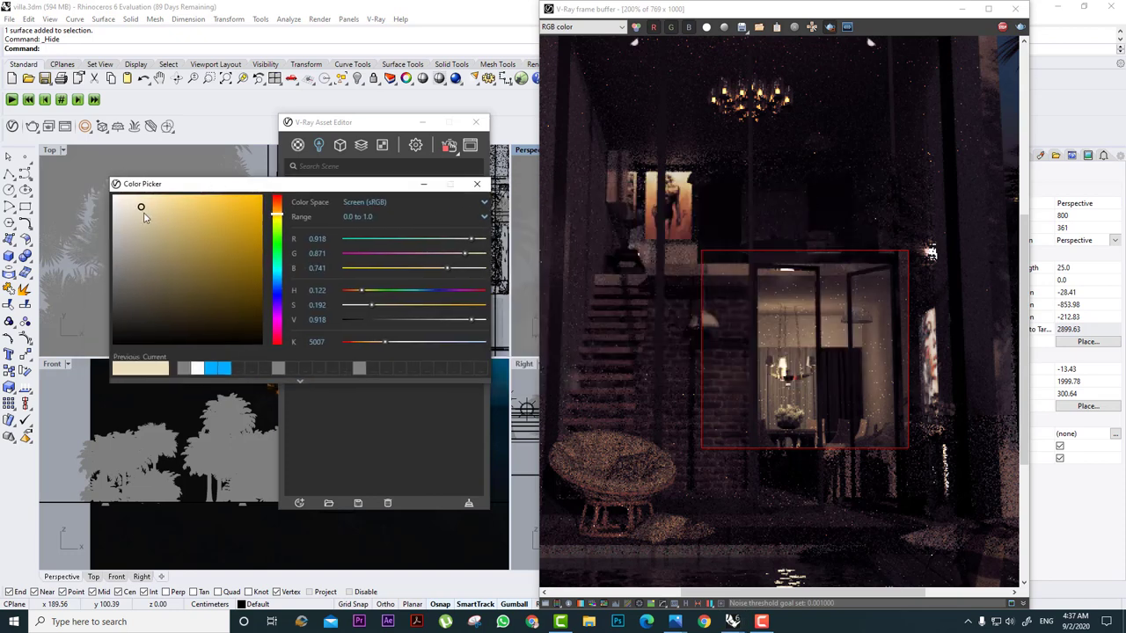
pyautogui.moveTo(145, 212)
pyautogui.mouseDown()
pyautogui.moveTo(169, 236)
pyautogui.moveTo(277, 199)
pyautogui.moveTo(277, 214)
pyautogui.moveTo(236, 211)
pyautogui.mouseUp()
pyautogui.click(278, 206)
pyautogui.click(228, 215)
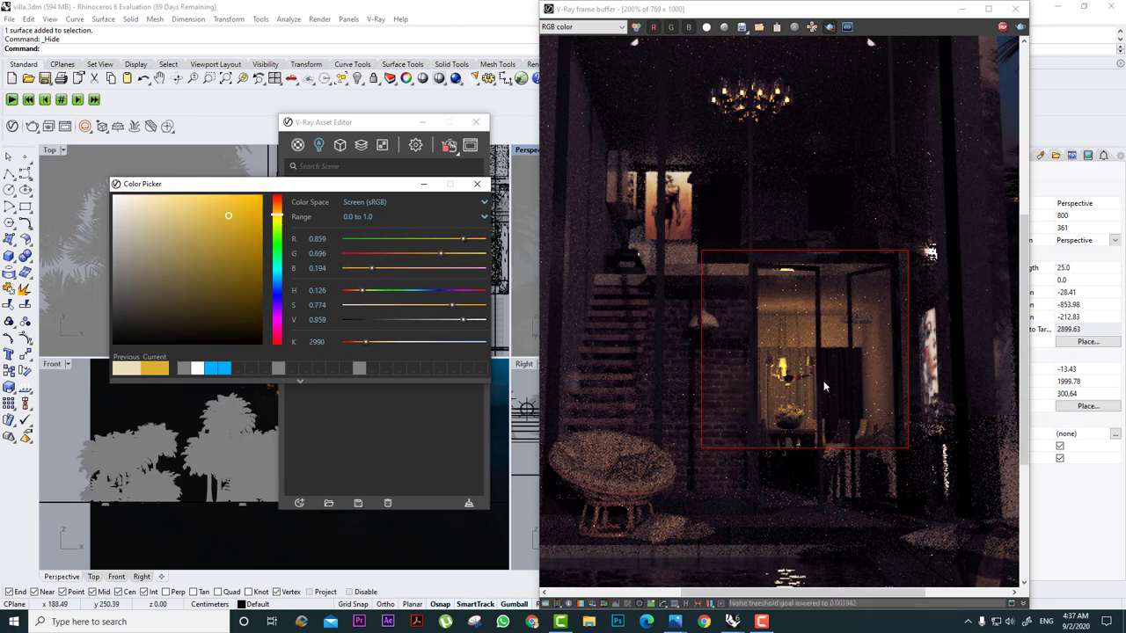
pyautogui.scroll(-2, 799, 380)
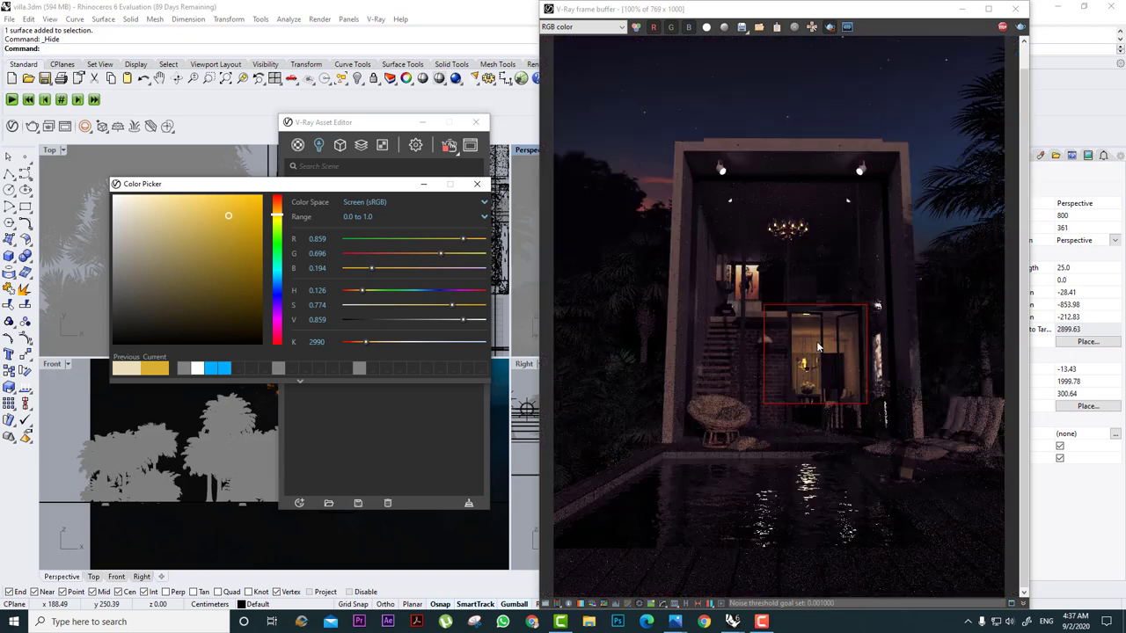
pyautogui.scroll(3, 807, 396)
pyautogui.scroll(-1, 816, 377)
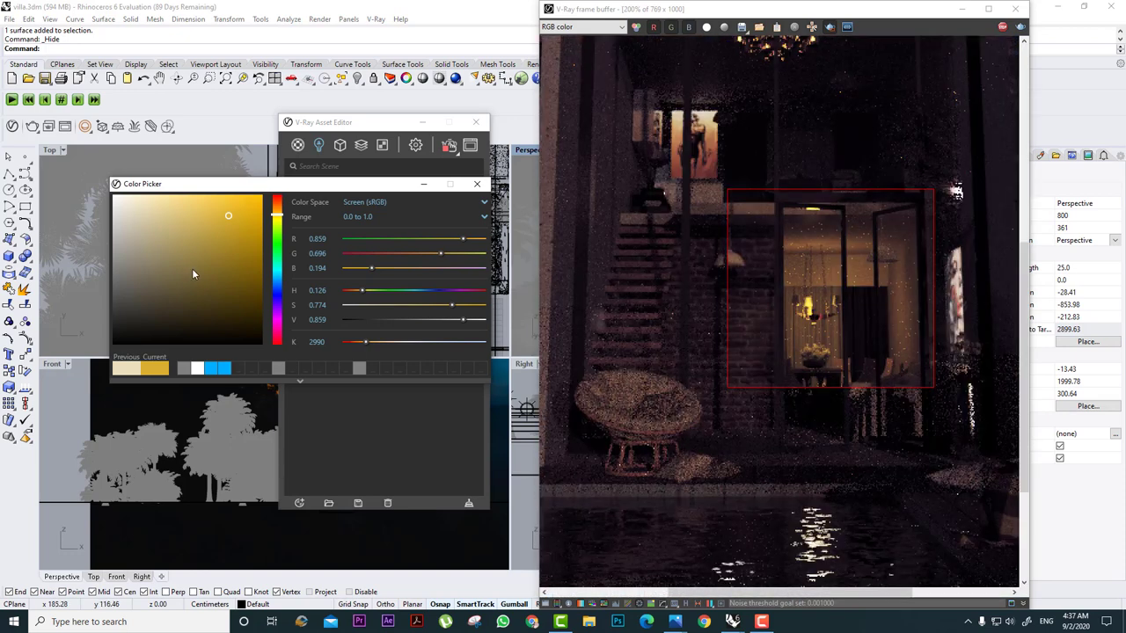
# Try less saturated yellows for the table light, and replace its color by pasting the copied pale cream.
pyautogui.click(179, 231)
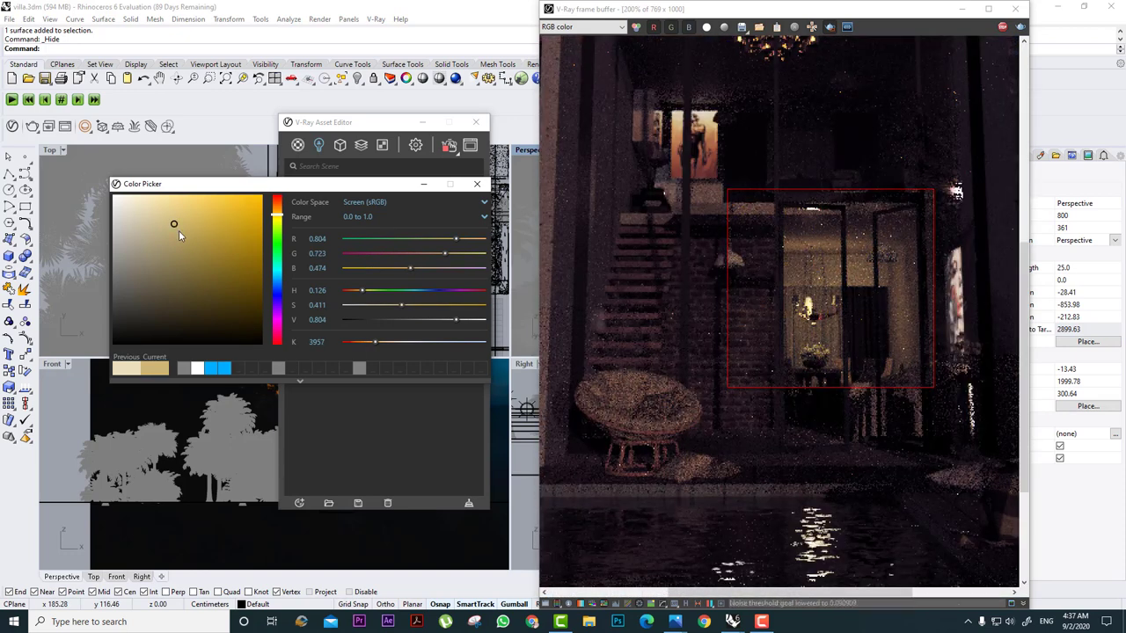
pyautogui.moveTo(186, 253); pyautogui.dragTo(164, 251)
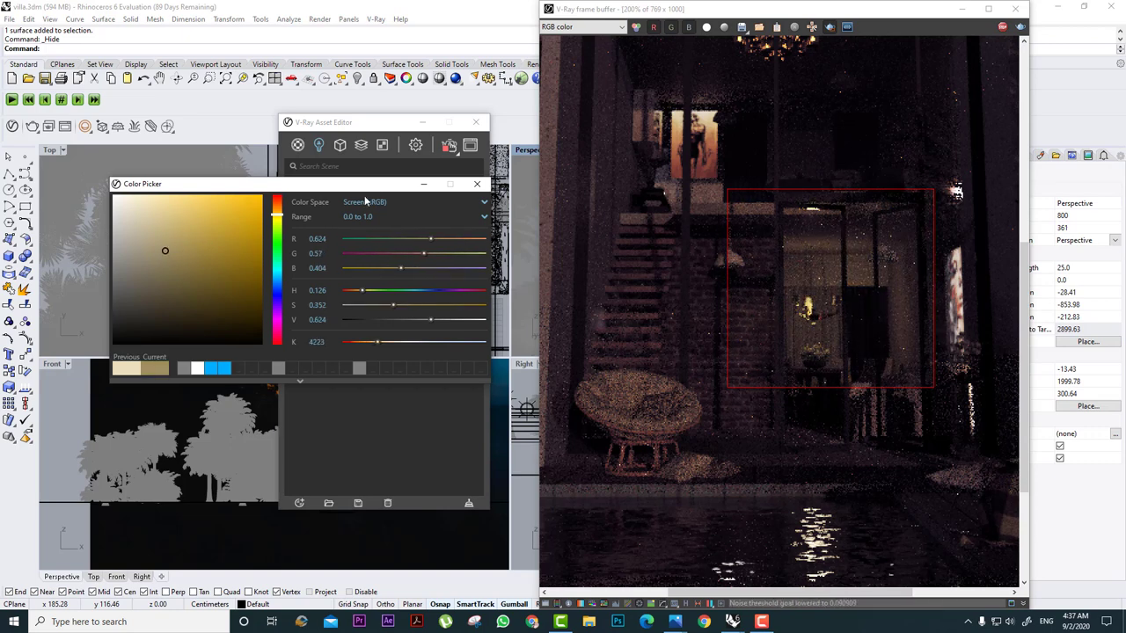
pyautogui.click(484, 188)
pyautogui.rightClick(475, 325)
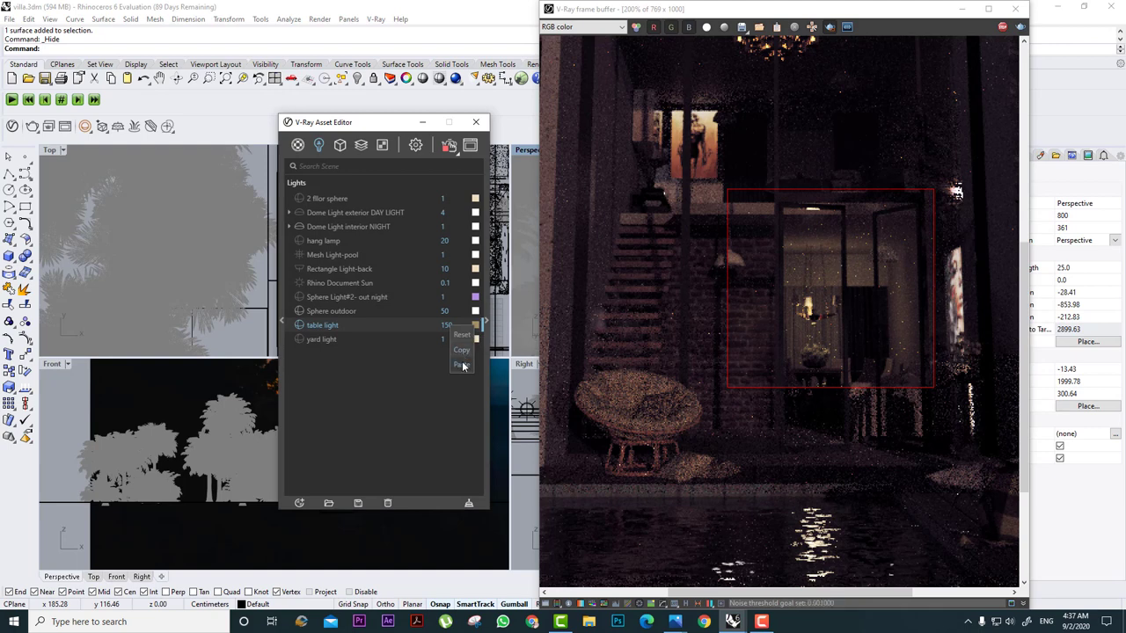
pyautogui.click(461, 365)
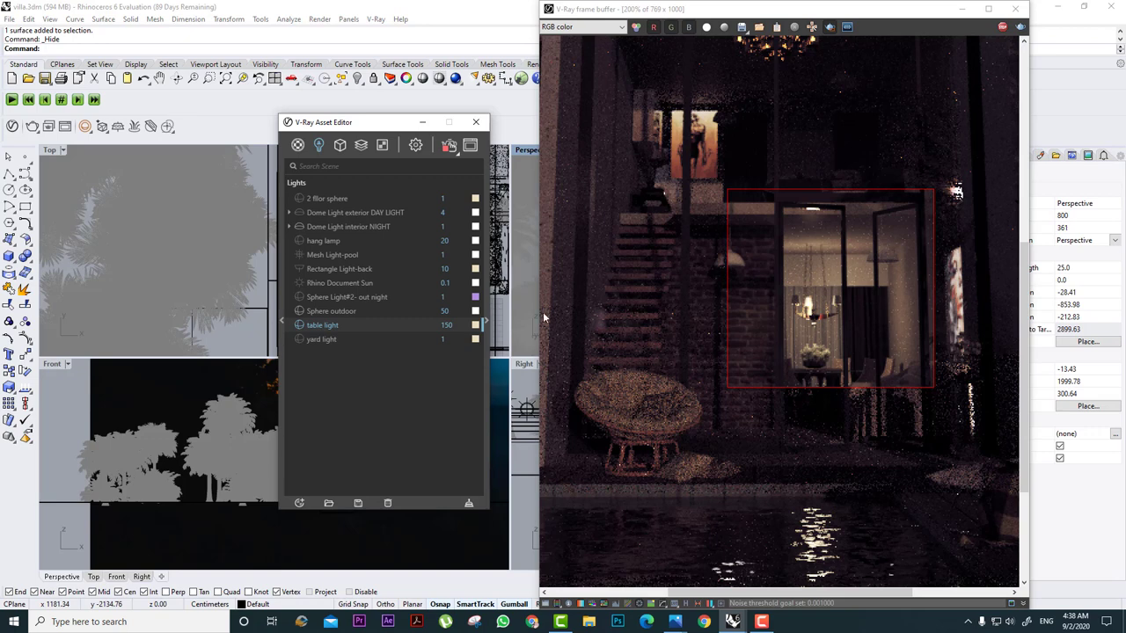
# Move the render region to the villa's upper-floor interior, around the chandelier and the wall picture.
pyautogui.click(371, 311)
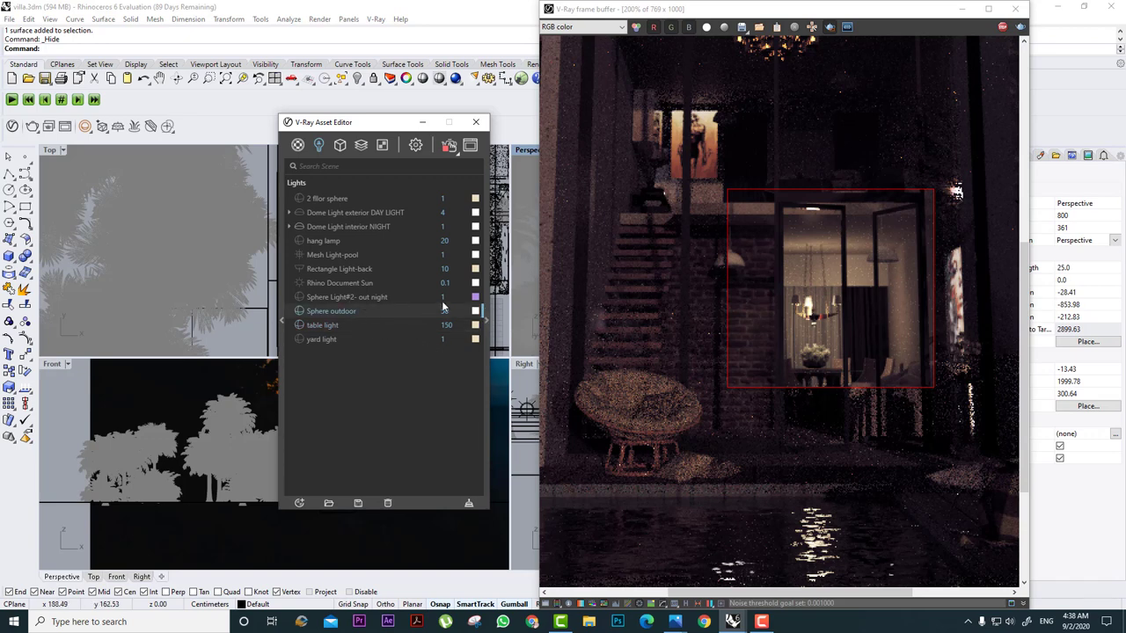
pyautogui.scroll(-2, 750, 265)
pyautogui.scroll(2, 811, 281)
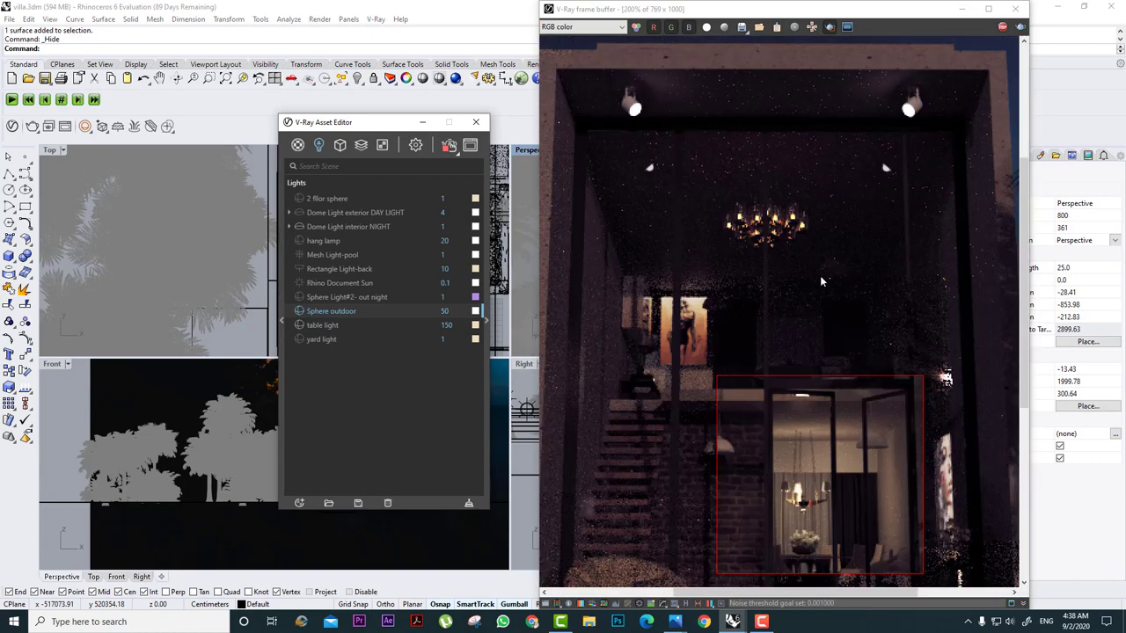
pyautogui.scroll(-1, 820, 275)
pyautogui.moveTo(866, 214); pyautogui.dragTo(696, 345)
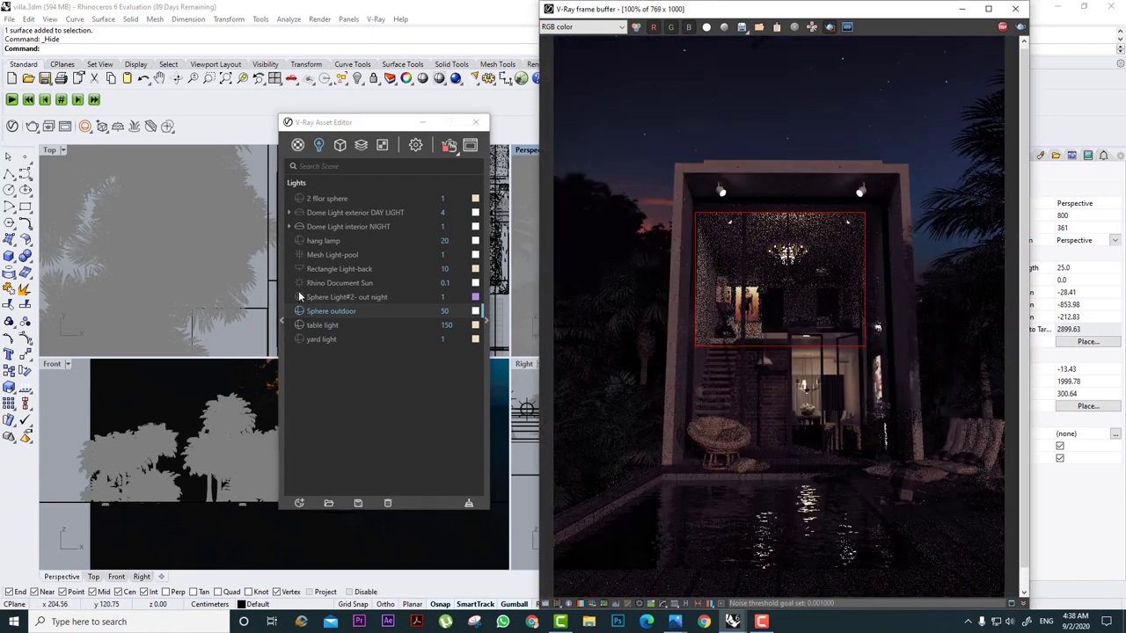
pyautogui.scroll(1, 822, 308)
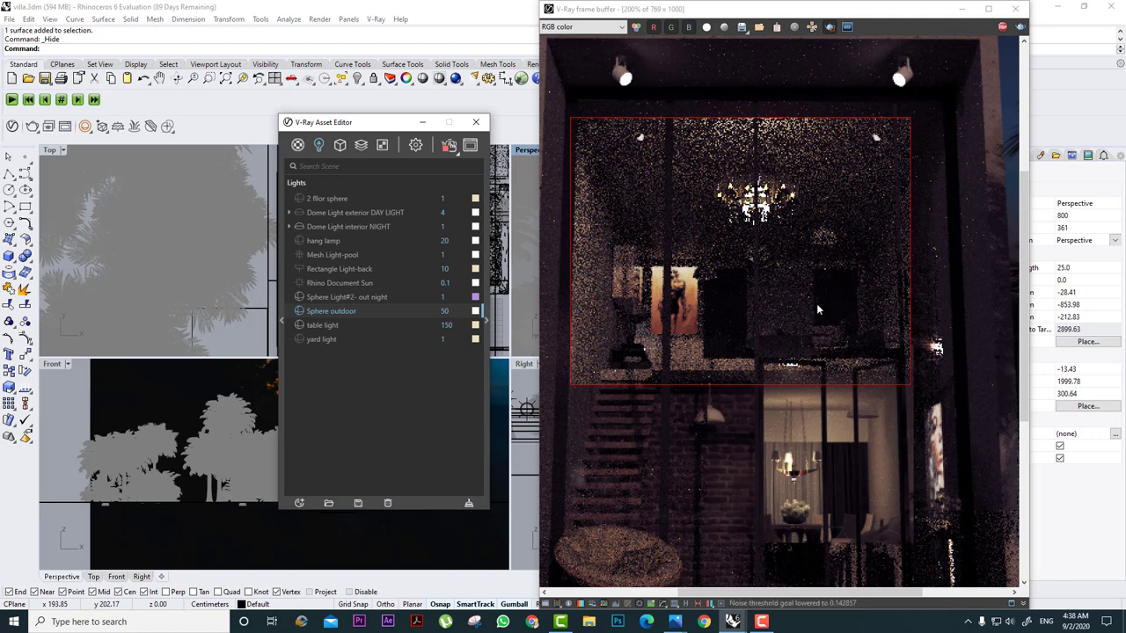
# Turn on Sphere Light#2- out night and set its intensity to 100.
pyautogui.click(456, 298)
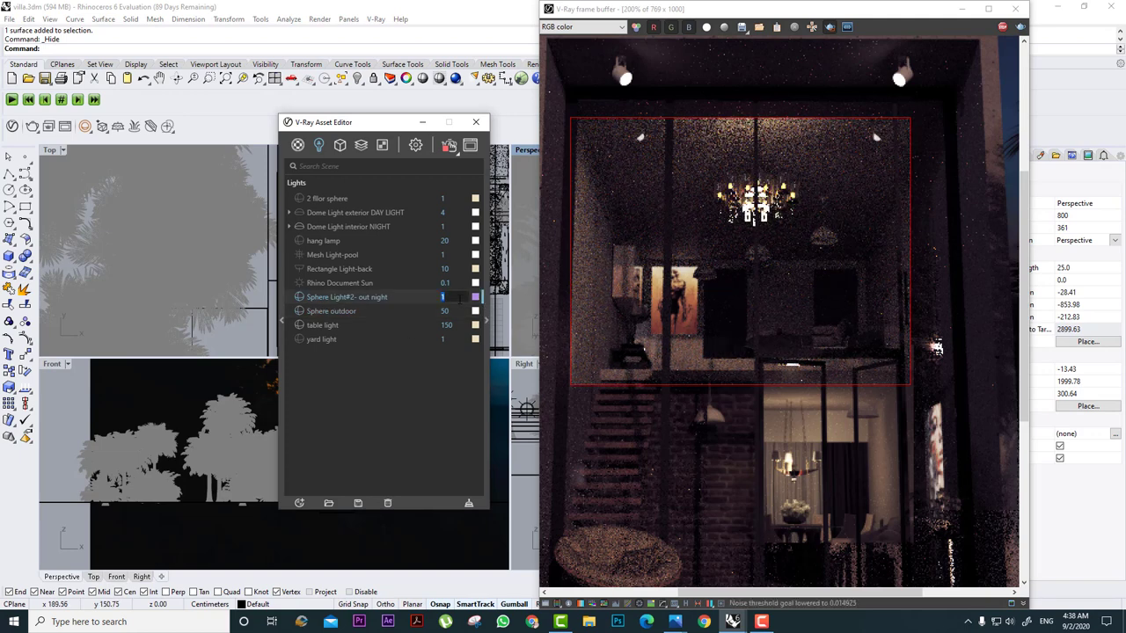
pyautogui.press('Return')
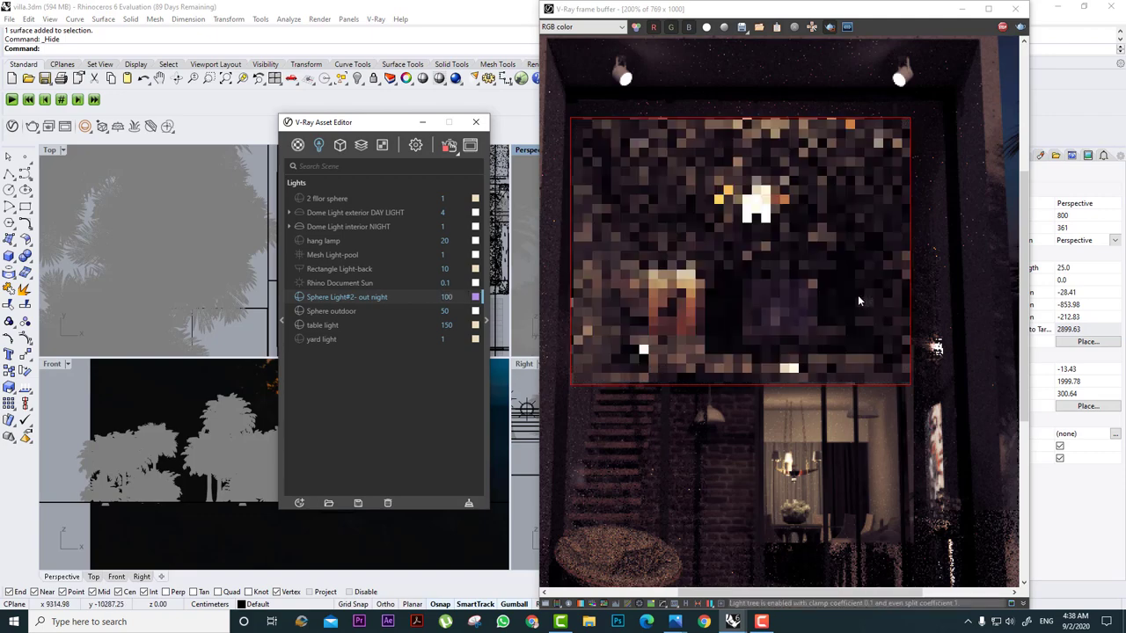
pyautogui.scroll(1, 779, 303)
pyautogui.scroll(-1, 789, 285)
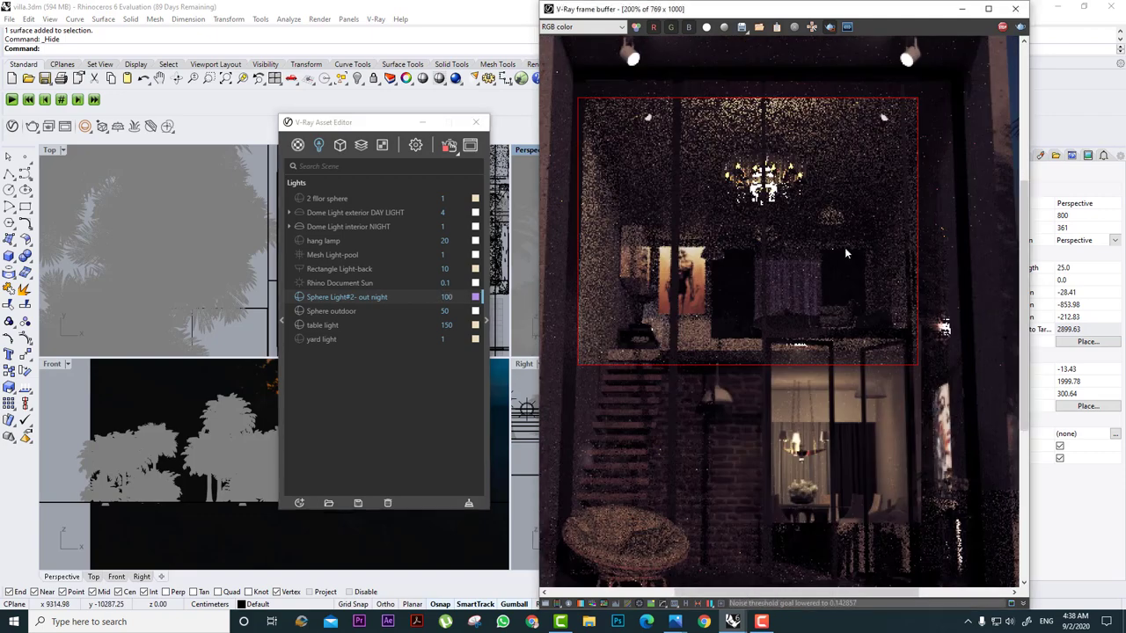
# Narrow the render region to the upper-floor purple curtain and its surroundings to check the light on it.
pyautogui.moveTo(844, 247); pyautogui.dragTo(727, 332)
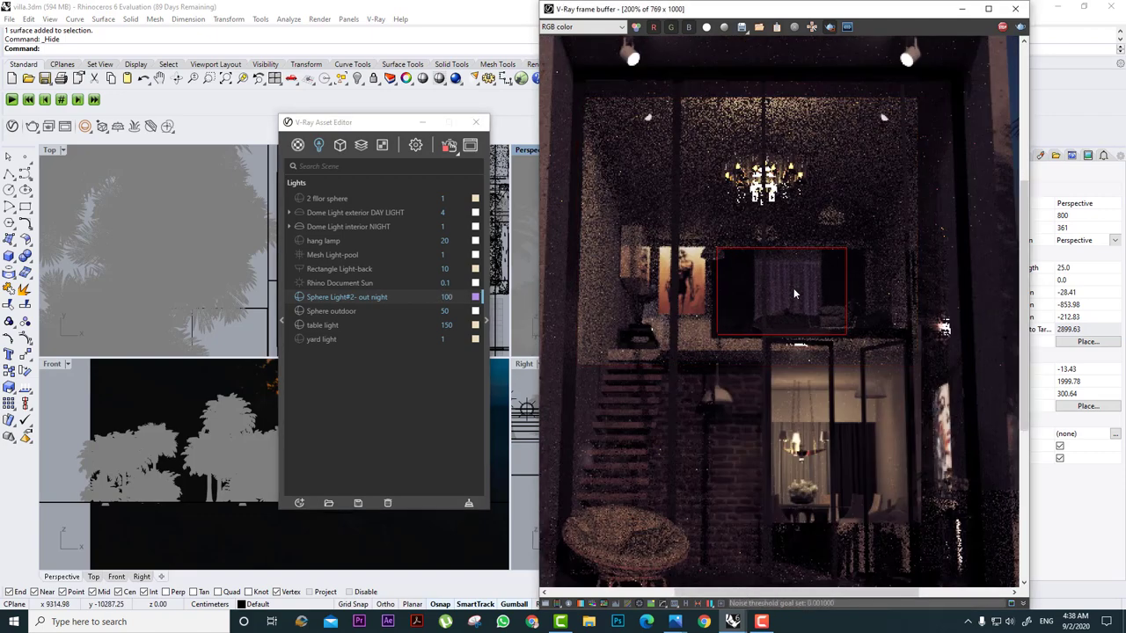
pyautogui.moveTo(795, 217); pyautogui.dragTo(624, 382)
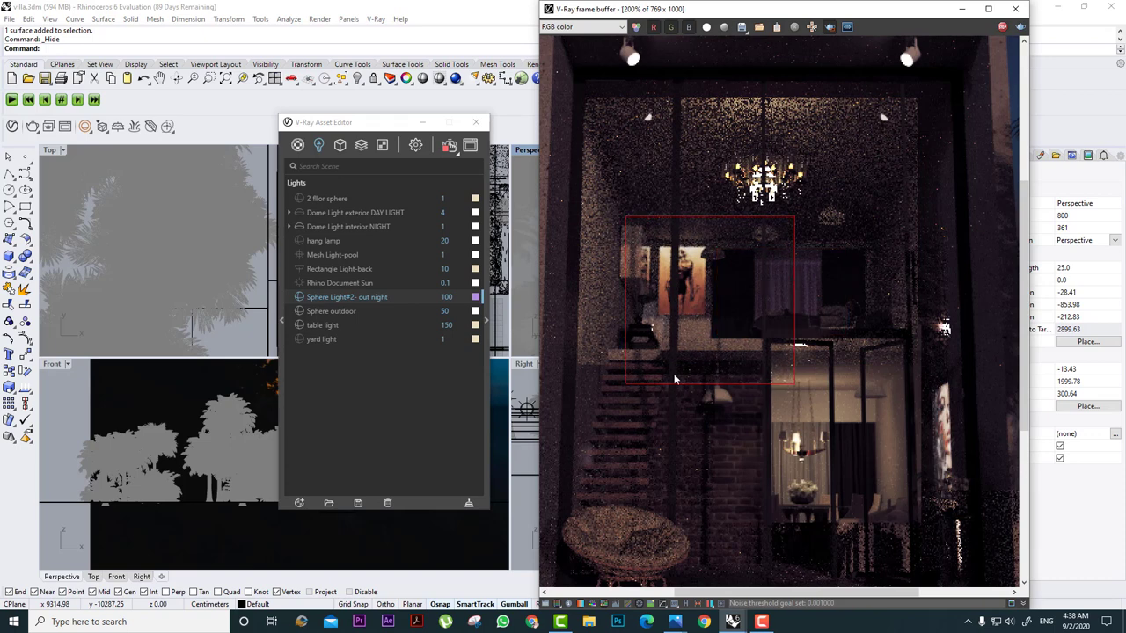
pyautogui.moveTo(830, 240); pyautogui.dragTo(737, 334)
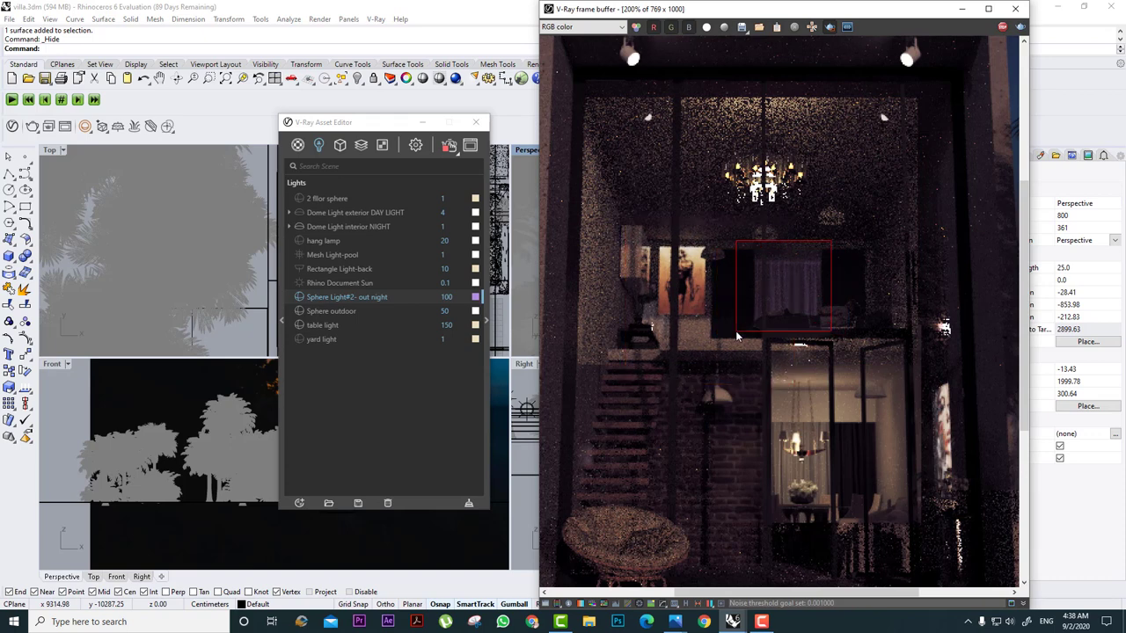
# Stretch the render region across the upper-floor back wall and turn on Rectangle Light-back.
pyautogui.click(359, 272)
pyautogui.moveTo(919, 215); pyautogui.dragTo(633, 301)
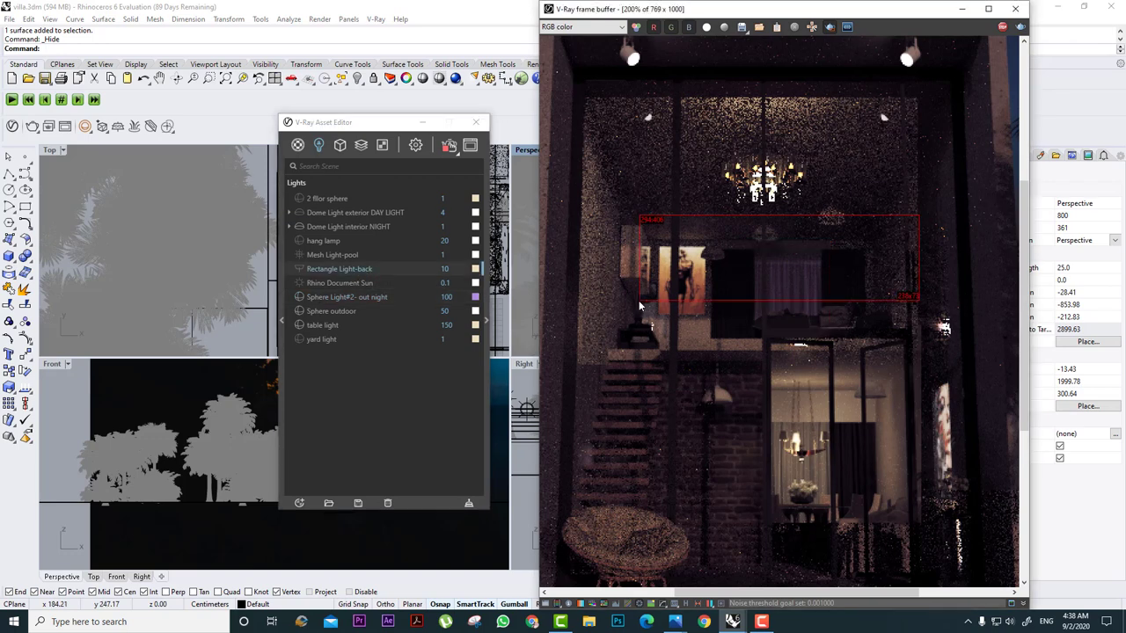
pyautogui.click(298, 270)
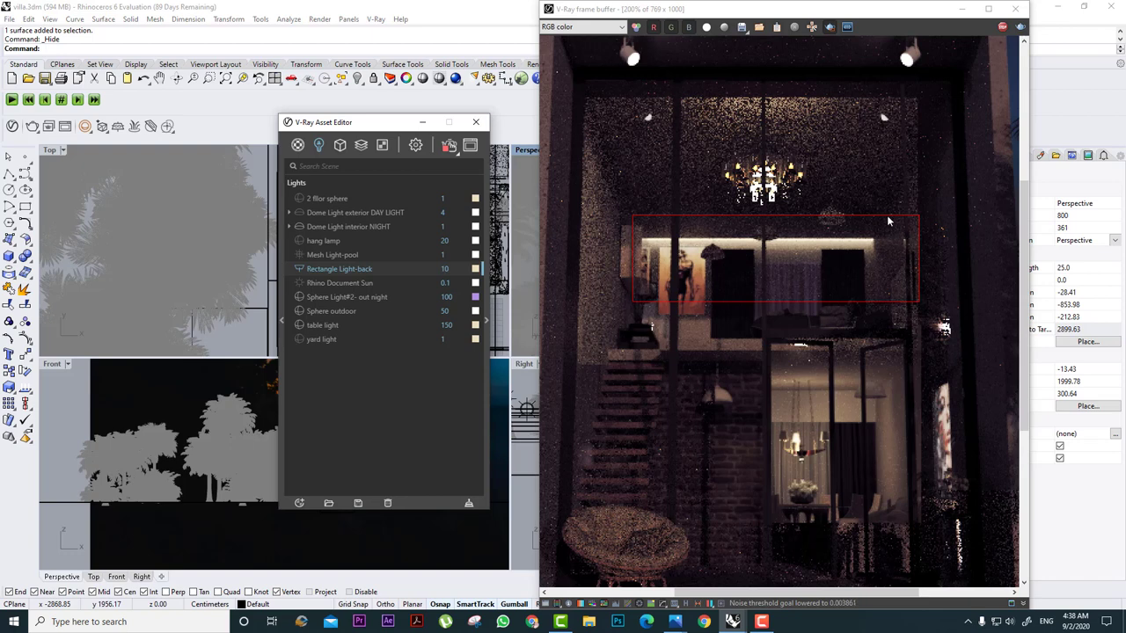
# Reframe the render region over the upper-floor back wall and set Rectangle Light-back's intensity to 15.
pyautogui.moveTo(888, 218); pyautogui.dragTo(621, 291)
pyautogui.doubleClick(444, 269)
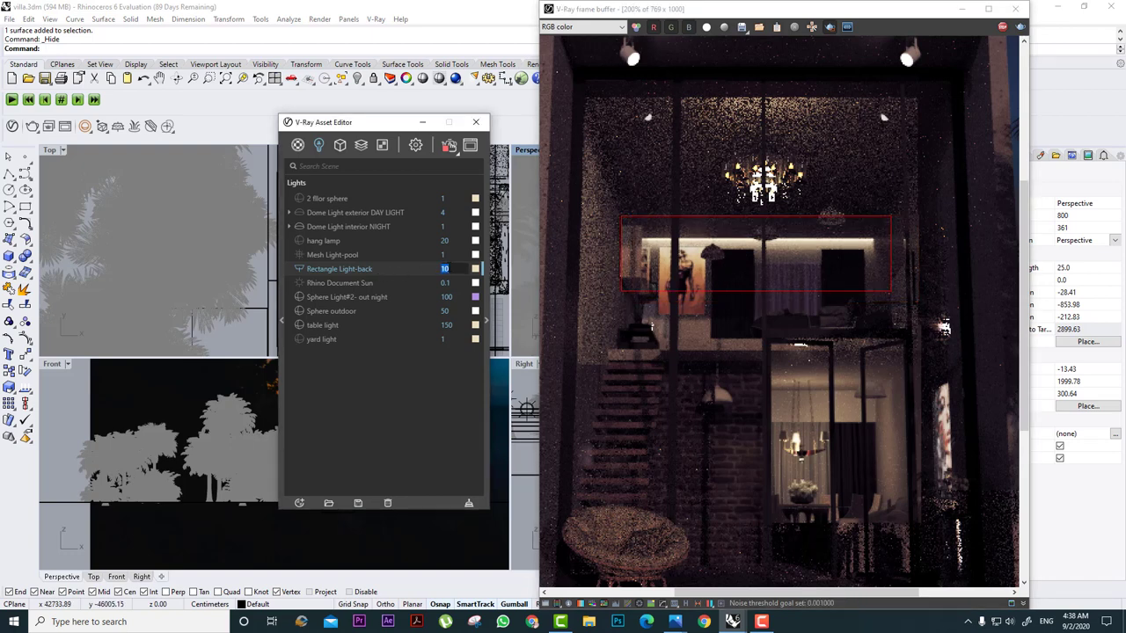
pyautogui.write('15')
pyautogui.press('Return')
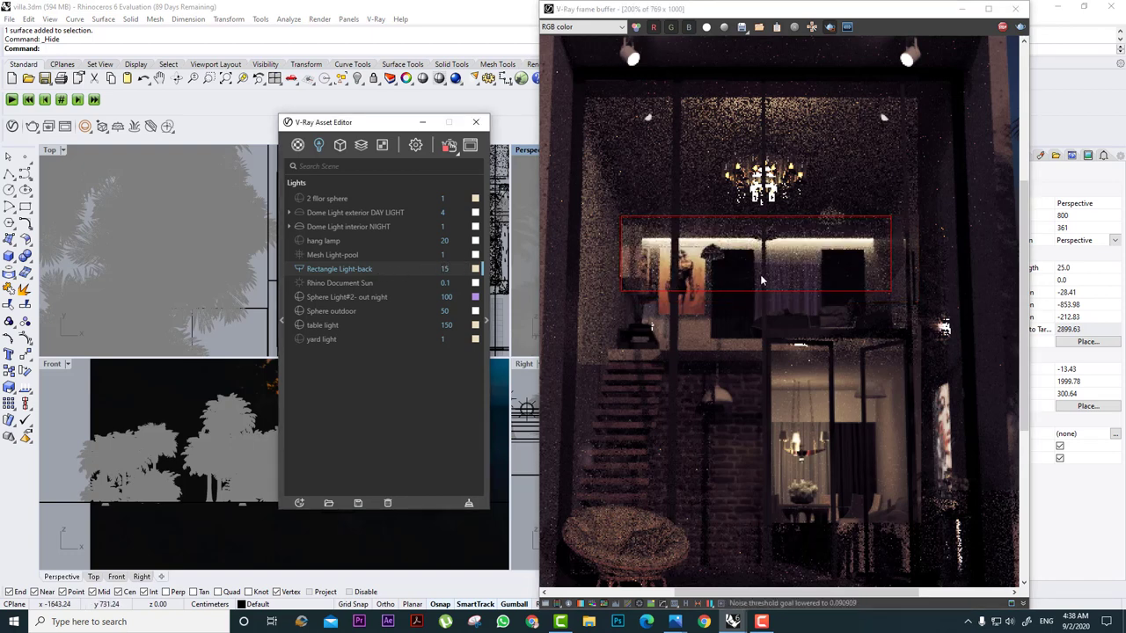
# Enlarge the render region to cover most of the villa's glazed interior and turn on the hang lamp light.
pyautogui.moveTo(889, 217); pyautogui.dragTo(631, 343)
pyautogui.scroll(-2, 676, 327)
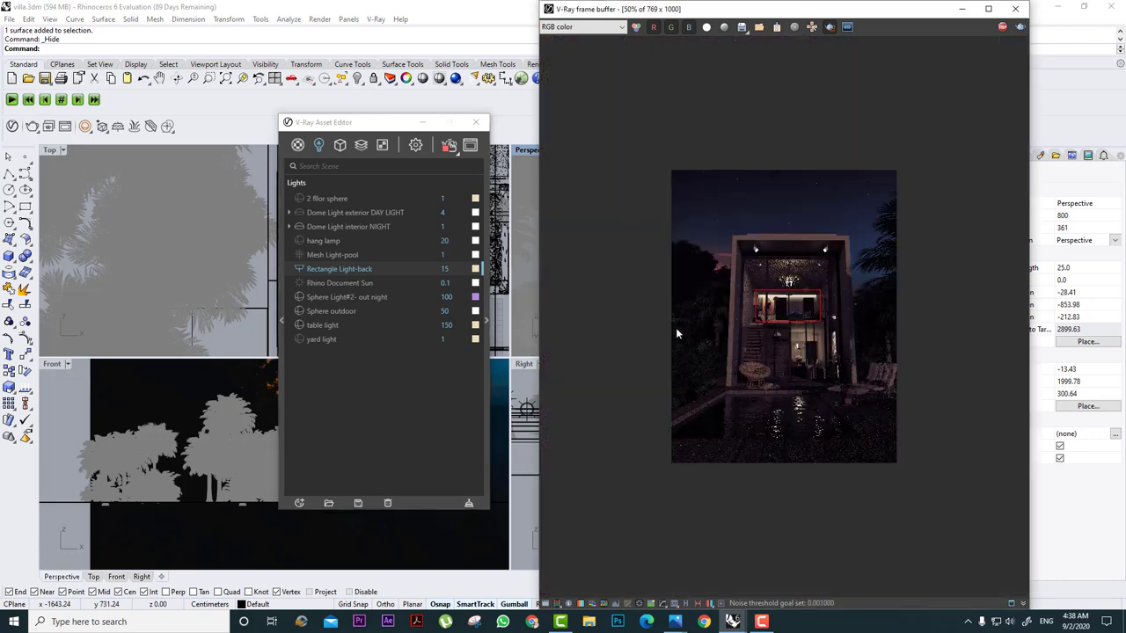
pyautogui.scroll(1, 675, 328)
pyautogui.moveTo(881, 168); pyautogui.dragTo(698, 383)
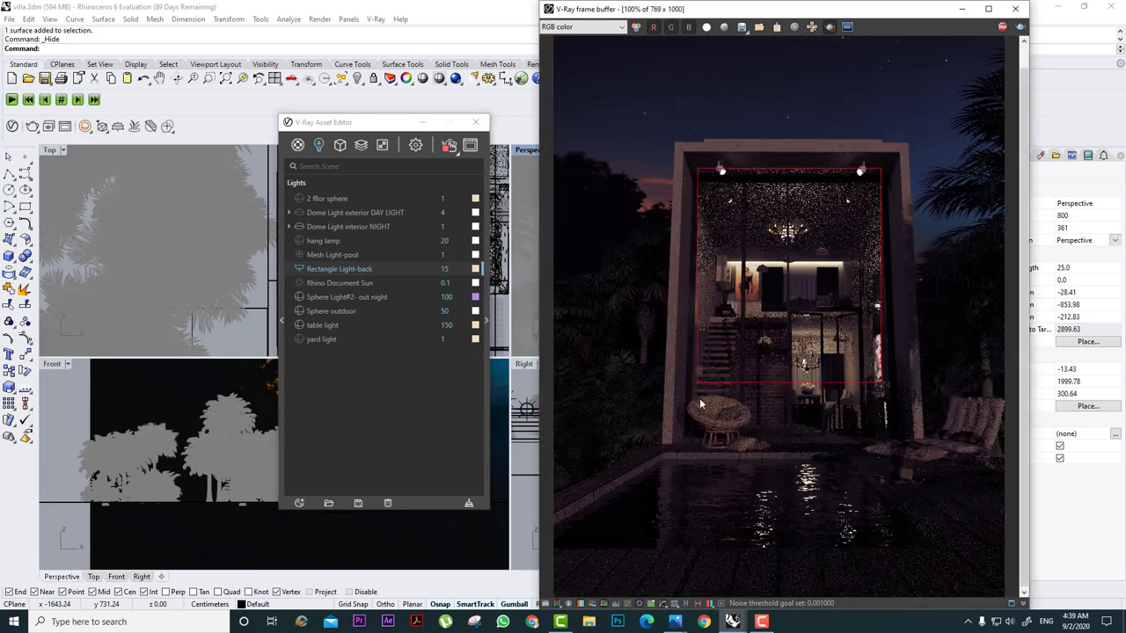
pyautogui.click(336, 241)
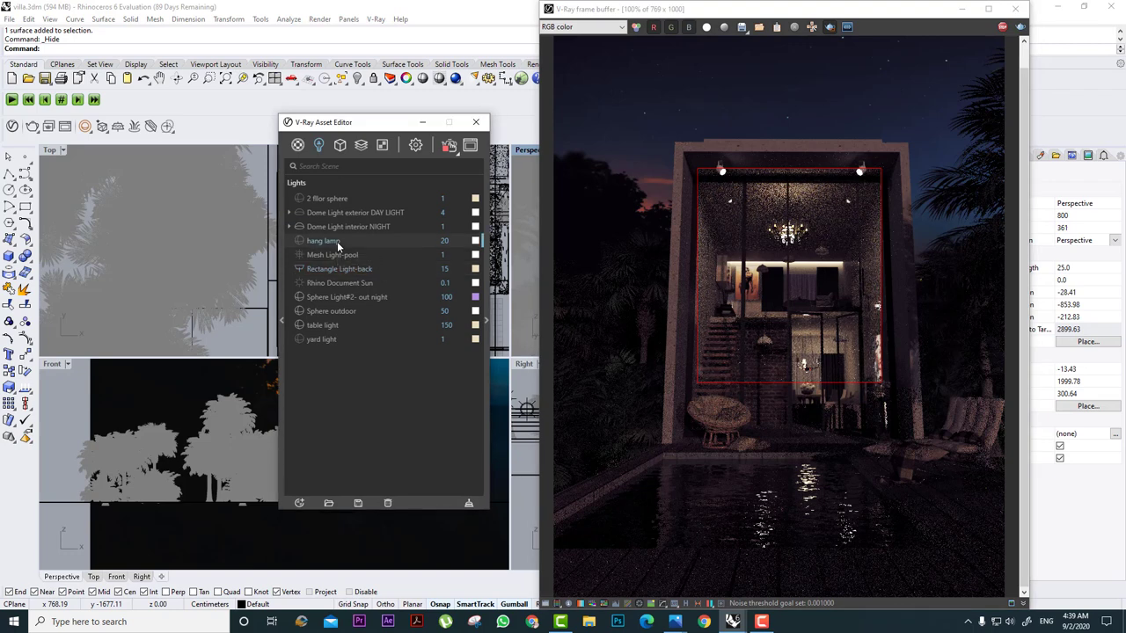
pyautogui.click(301, 240)
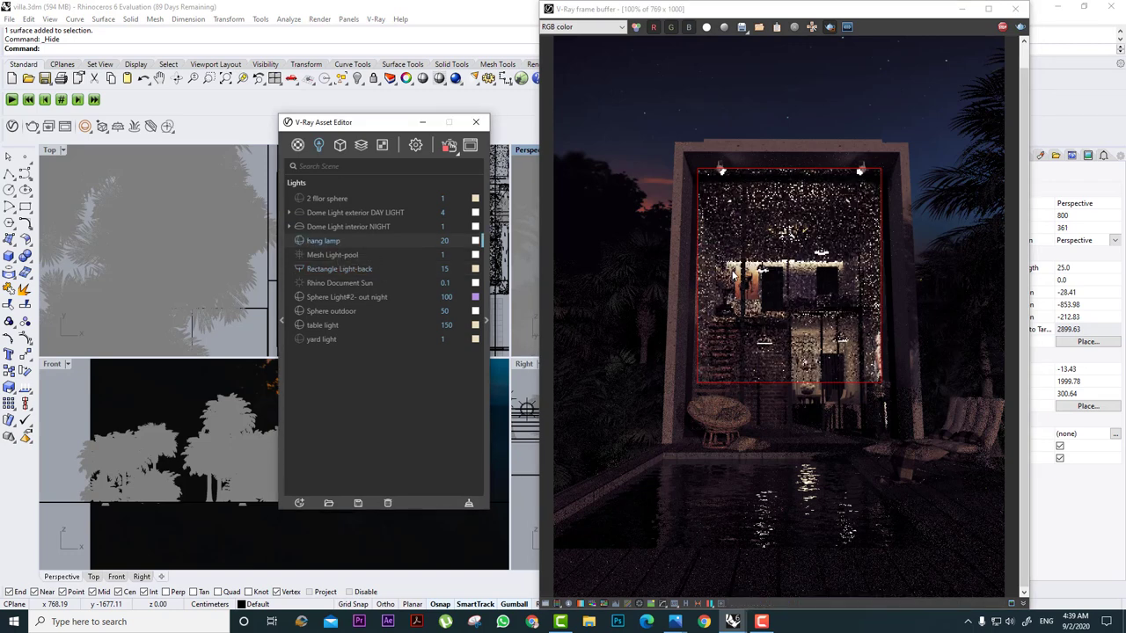
# Narrow the render region to the ground-floor brick wall and set the hang lamp light's intensity to 30.
pyautogui.moveTo(861, 321); pyautogui.dragTo(705, 418)
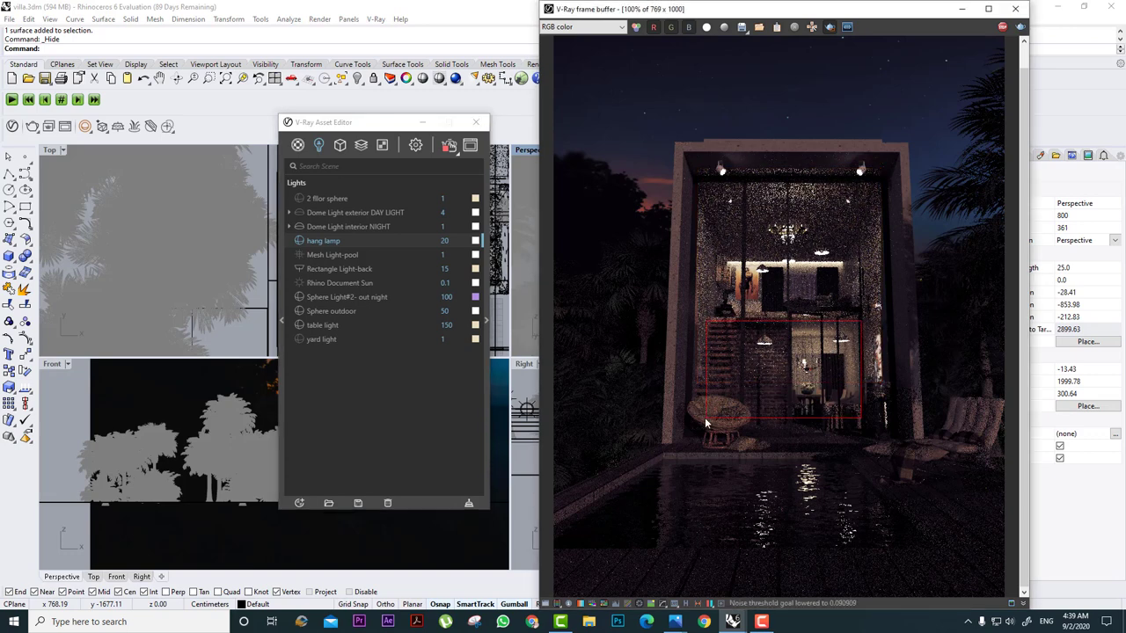
pyautogui.moveTo(870, 229); pyautogui.dragTo(693, 314)
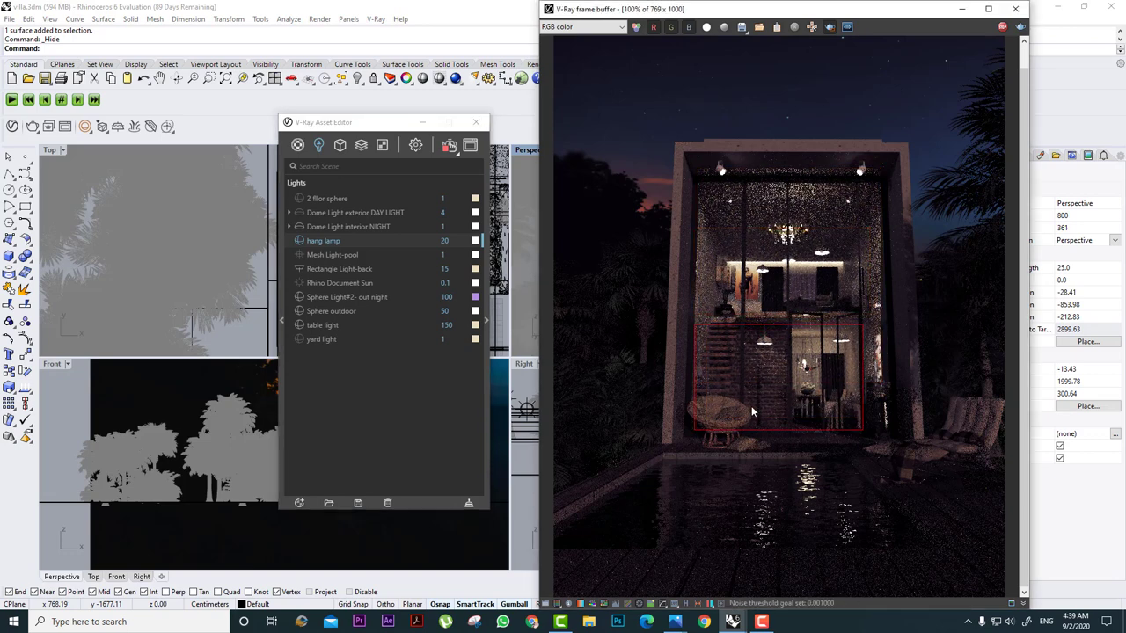
pyautogui.scroll(3, 751, 405)
pyautogui.scroll(-2, 760, 387)
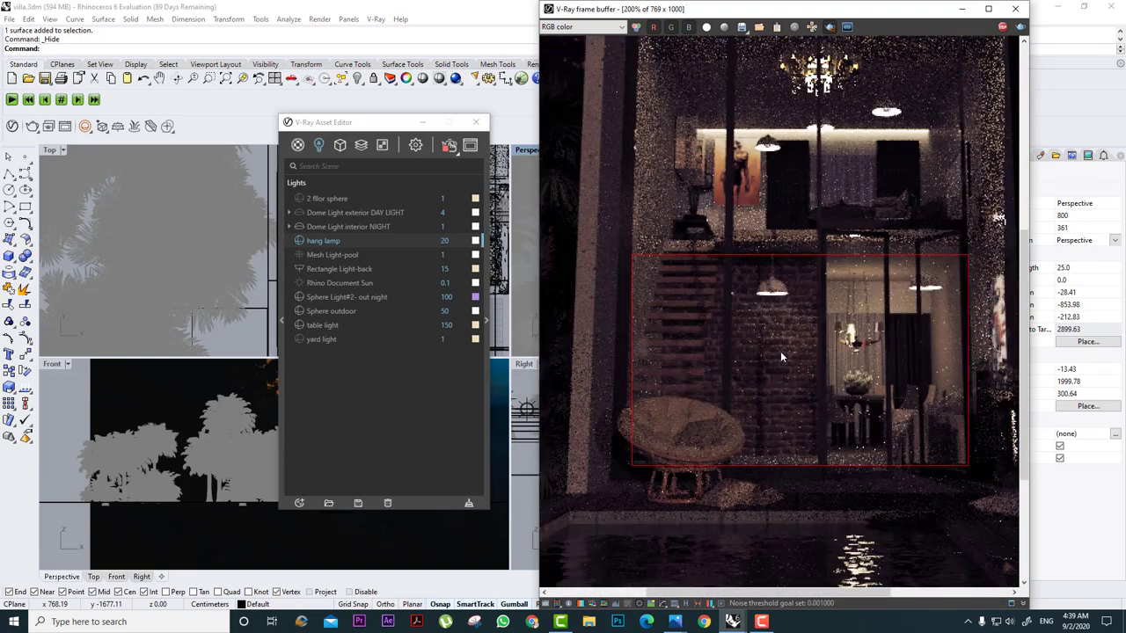
pyautogui.moveTo(816, 272); pyautogui.dragTo(721, 384)
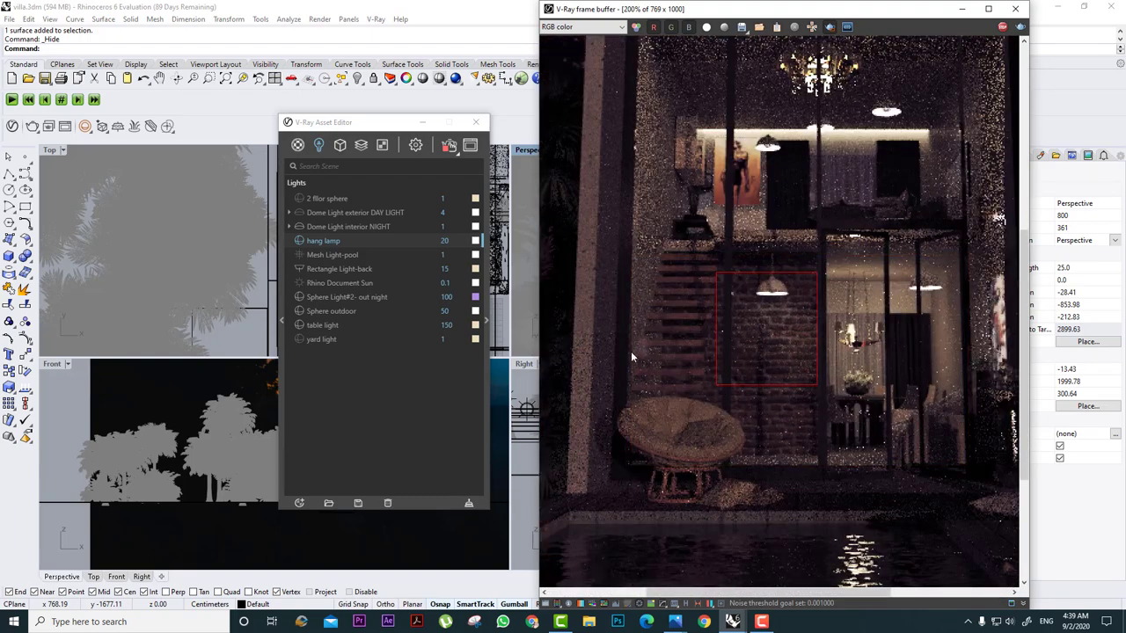
pyautogui.doubleClick(445, 240)
pyautogui.write('30')
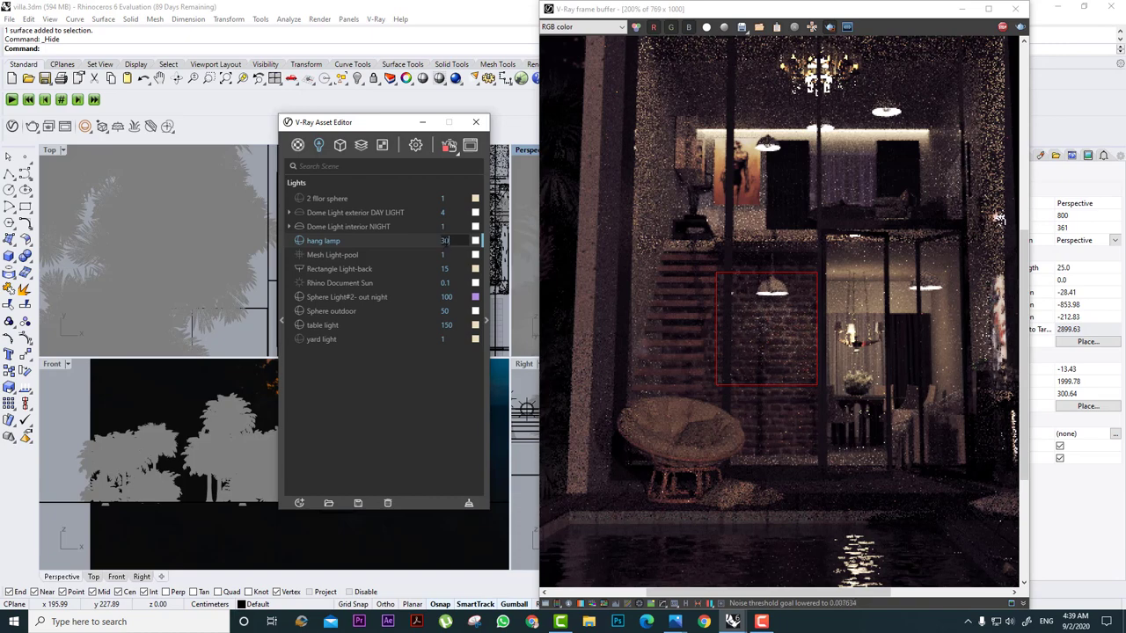
pyautogui.press('Return')
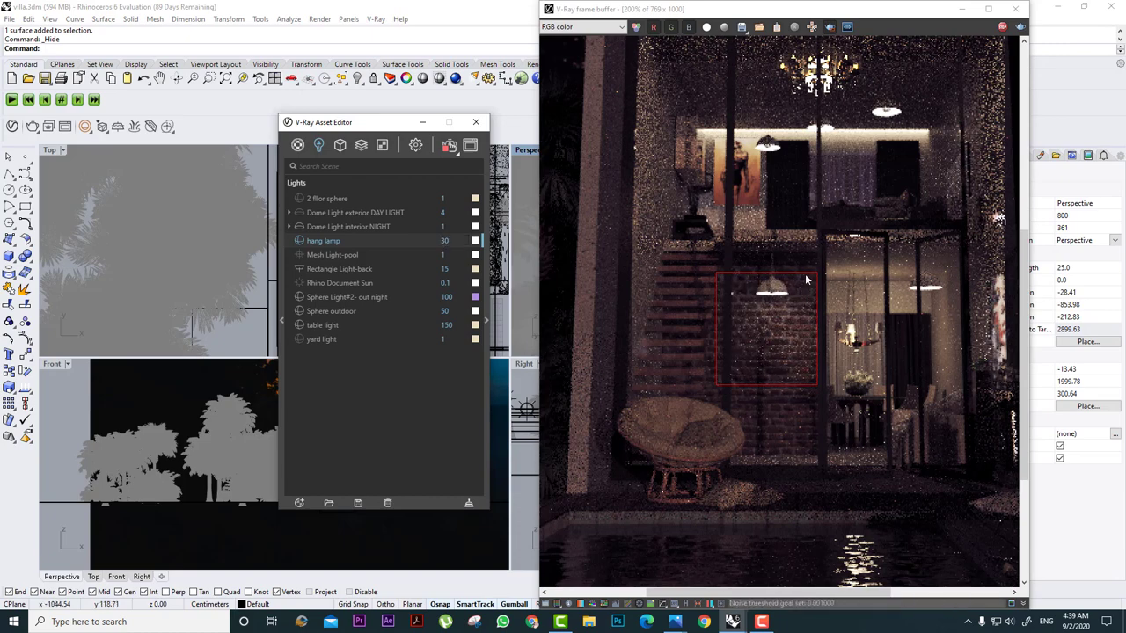
# Re-render regions around the staircase, brick wall and upper floor to examine the brighter hang lamp lighting.
pyautogui.scroll(-2, 805, 280)
pyautogui.scroll(2, 771, 354)
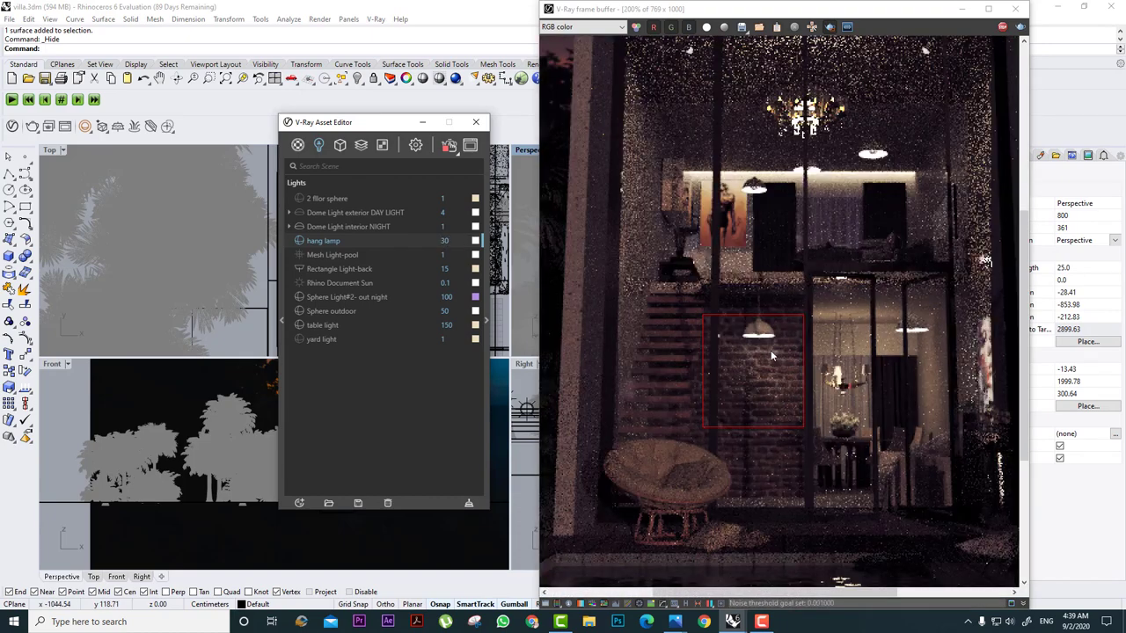
pyautogui.moveTo(655, 305); pyautogui.dragTo(806, 490)
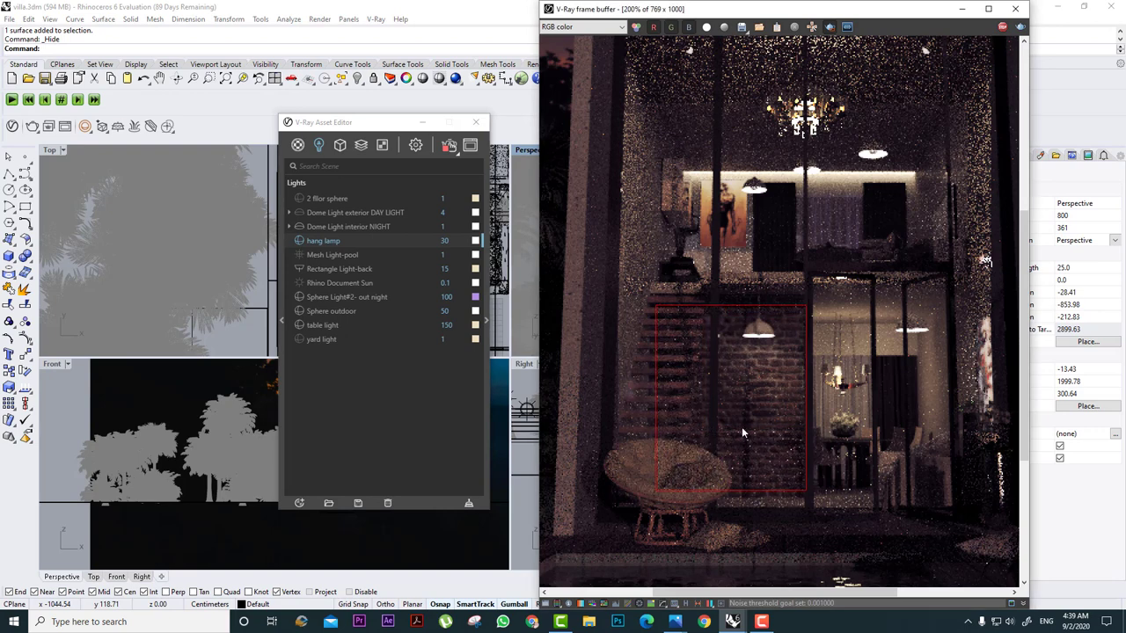
pyautogui.moveTo(800, 311); pyautogui.dragTo(610, 514)
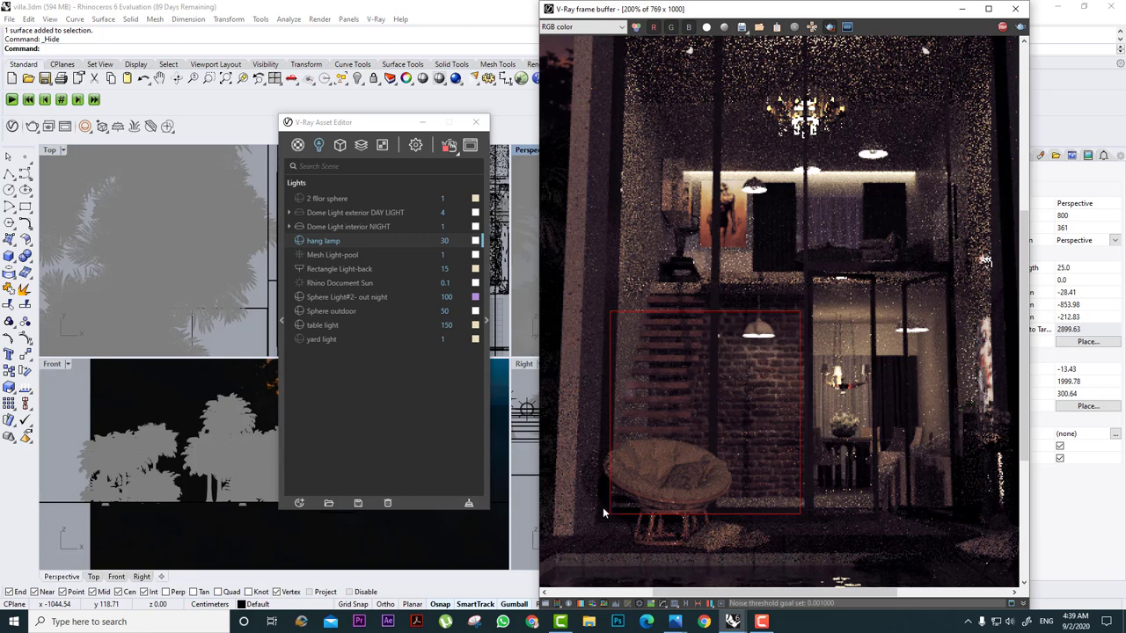
pyautogui.moveTo(810, 302); pyautogui.dragTo(696, 401)
pyautogui.moveTo(899, 211); pyautogui.dragTo(743, 397)
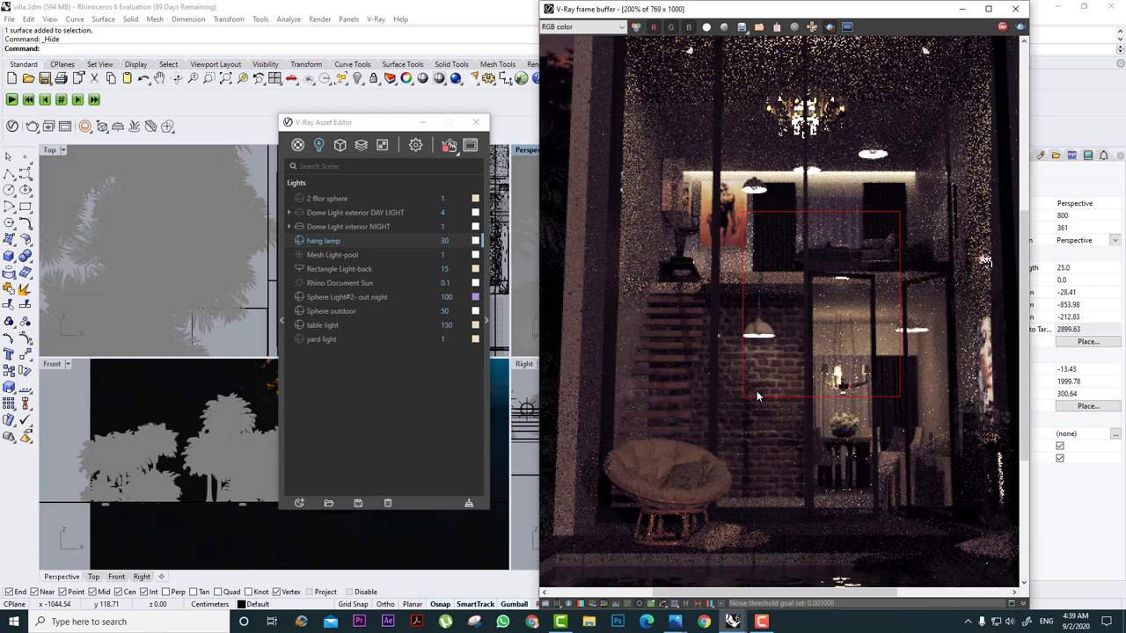
# Select the villa's front glass panels, load the night glass.vrmat material and apply it to the selection.
pyautogui.moveTo(732, 10); pyautogui.dragTo(921, 53)
pyautogui.click(715, 252)
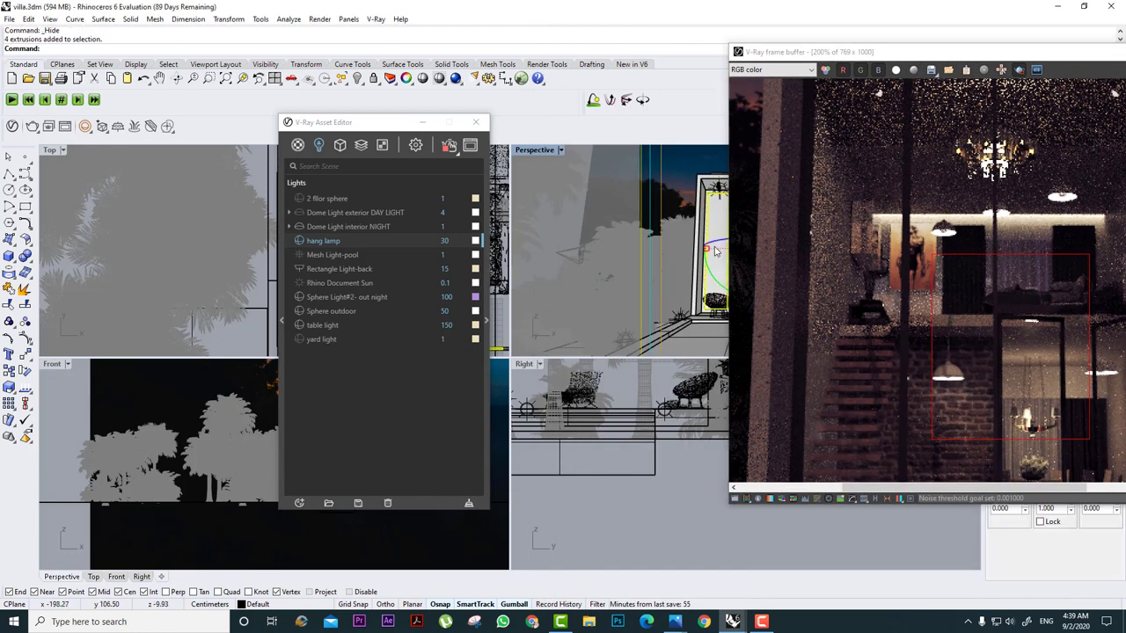
pyautogui.click(328, 503)
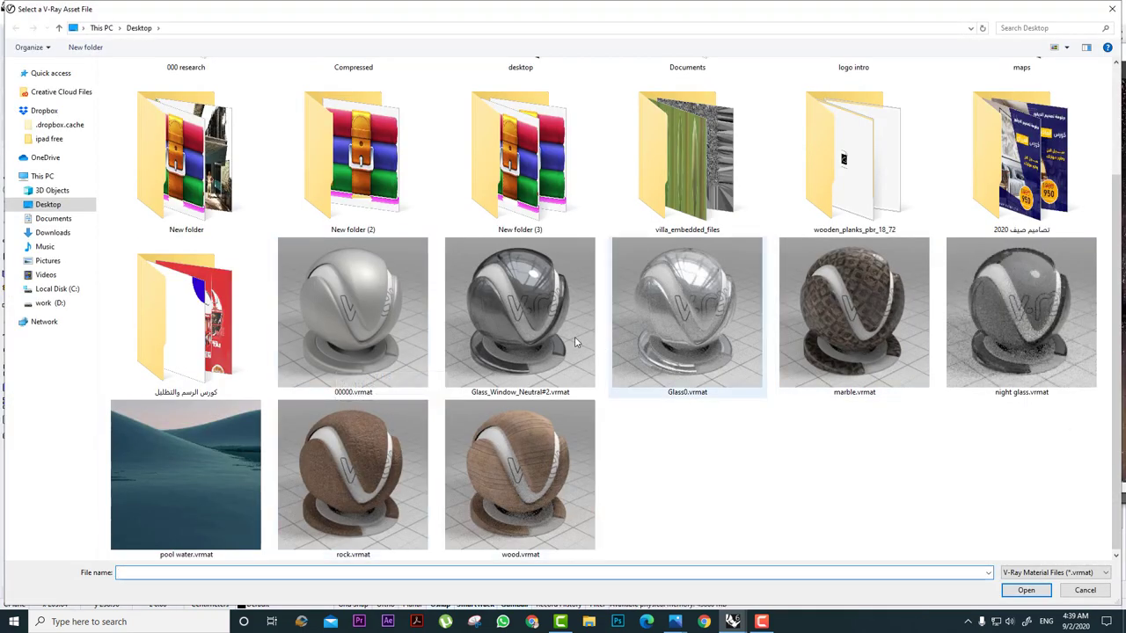
pyautogui.doubleClick(1080, 376)
pyautogui.rightClick(334, 255)
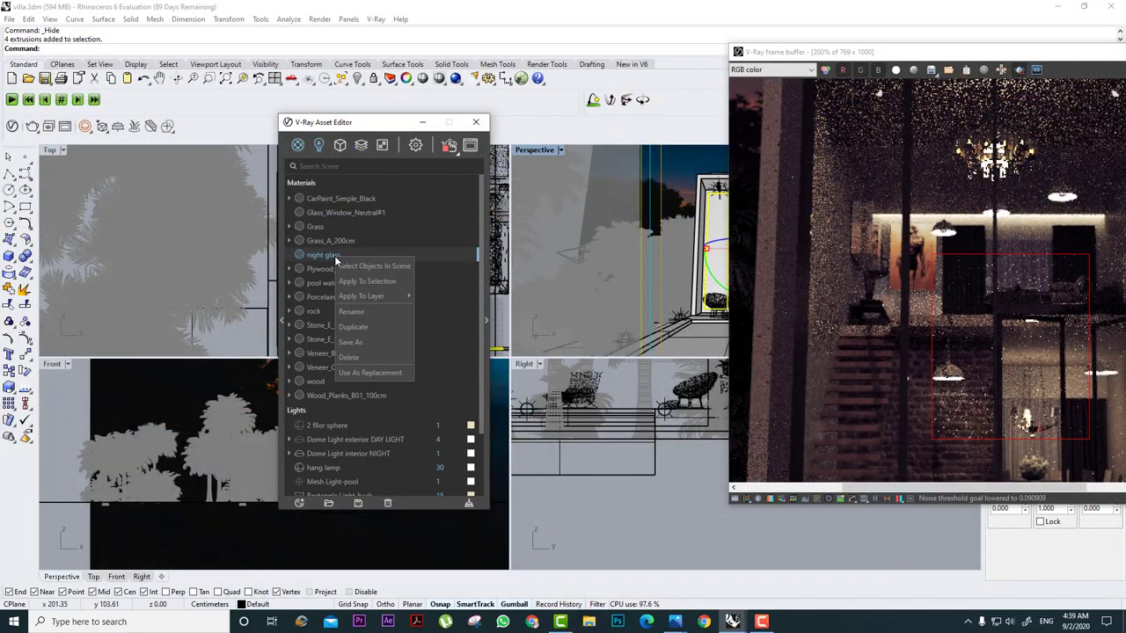
pyautogui.click(356, 290)
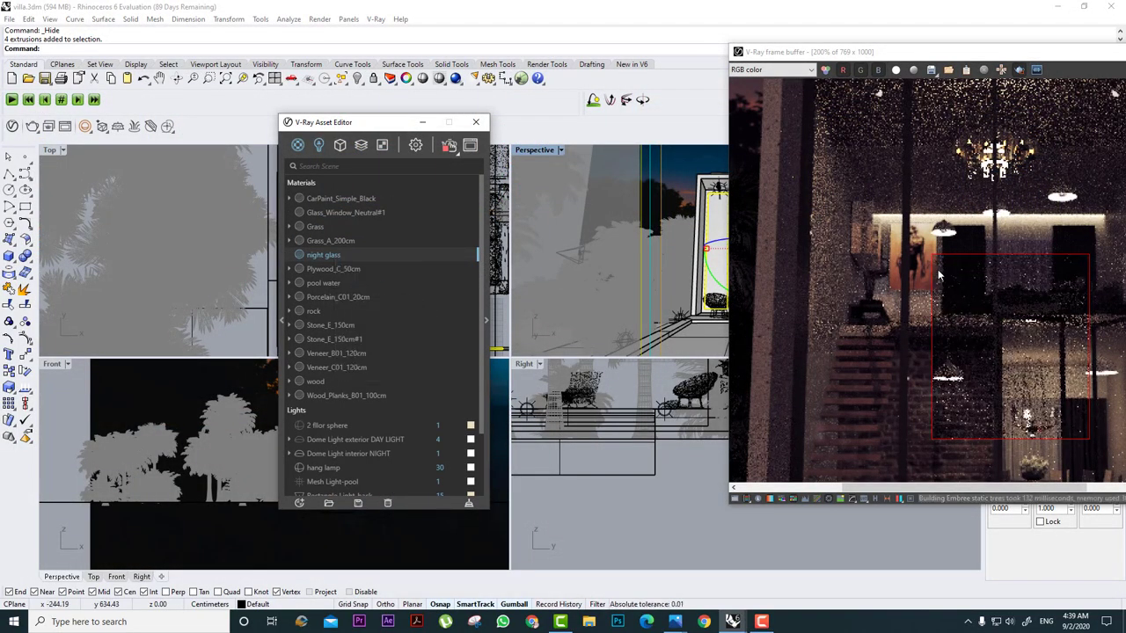
# Render regions over the upper facade and the ground floor to check the night glass.
pyautogui.scroll(-2, 973, 307)
pyautogui.click(972, 303)
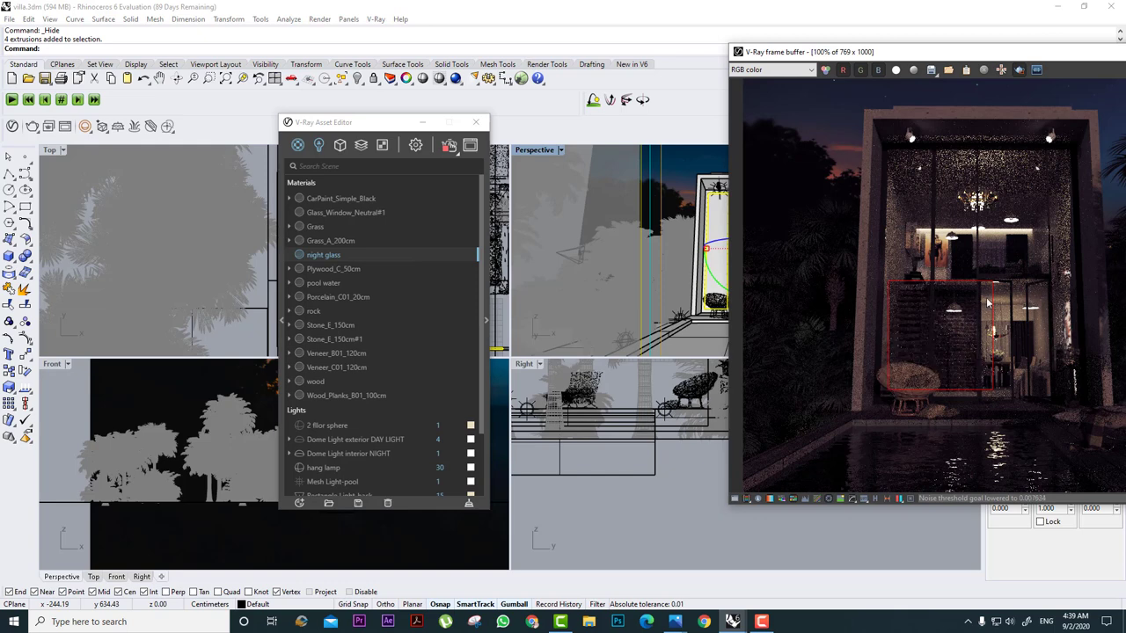
pyautogui.moveTo(1073, 139); pyautogui.dragTo(865, 276)
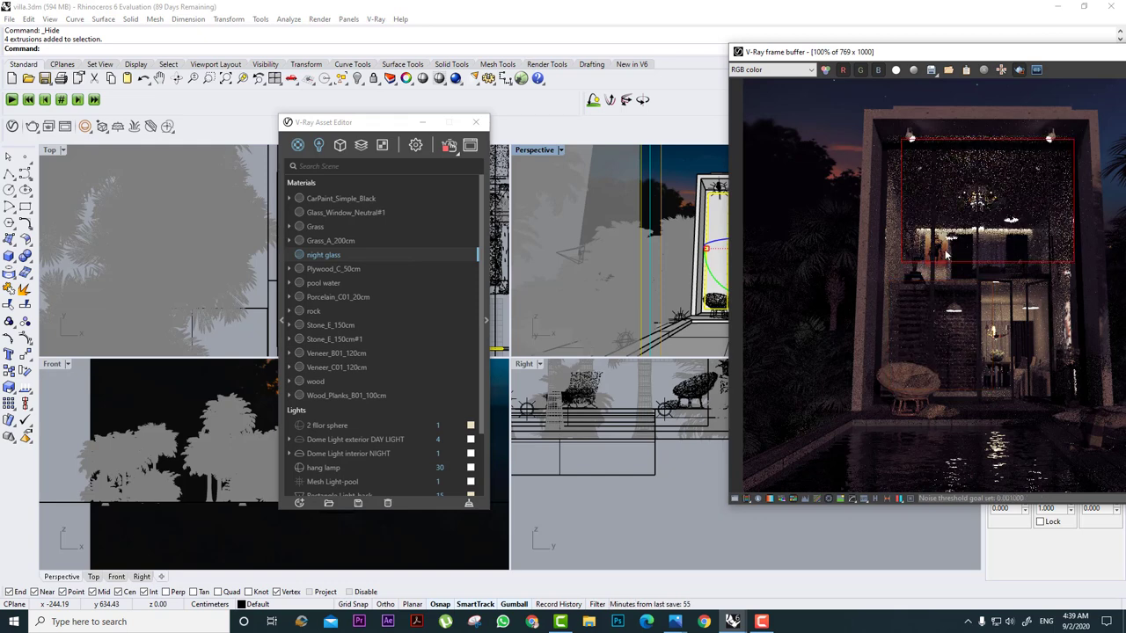
pyautogui.moveTo(1078, 149); pyautogui.dragTo(857, 343)
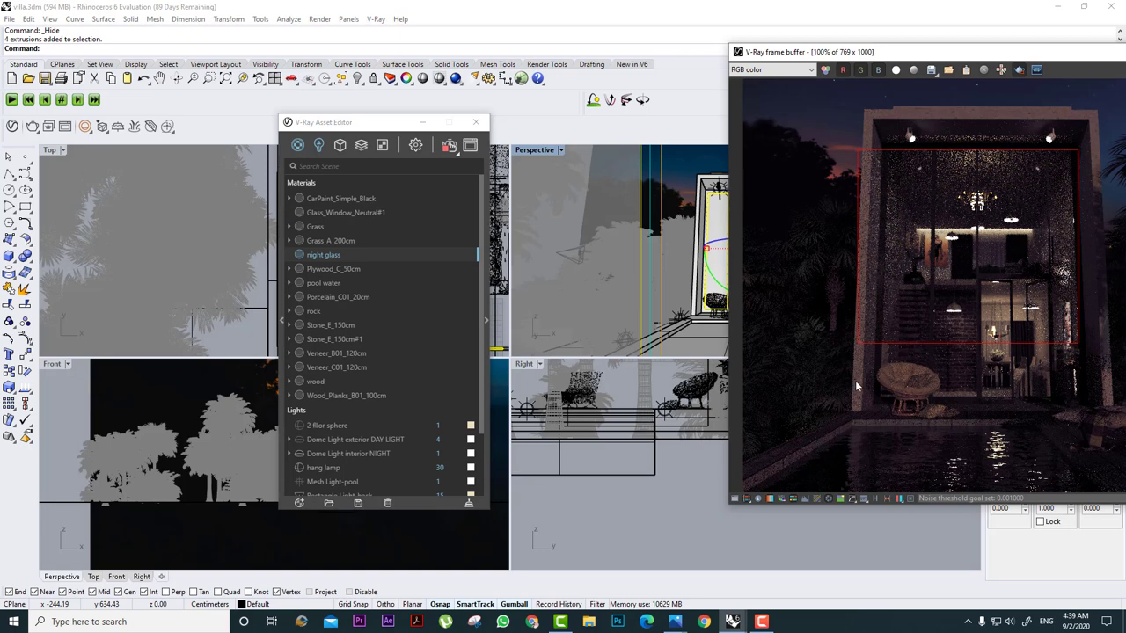
pyautogui.moveTo(1079, 273); pyautogui.dragTo(854, 438)
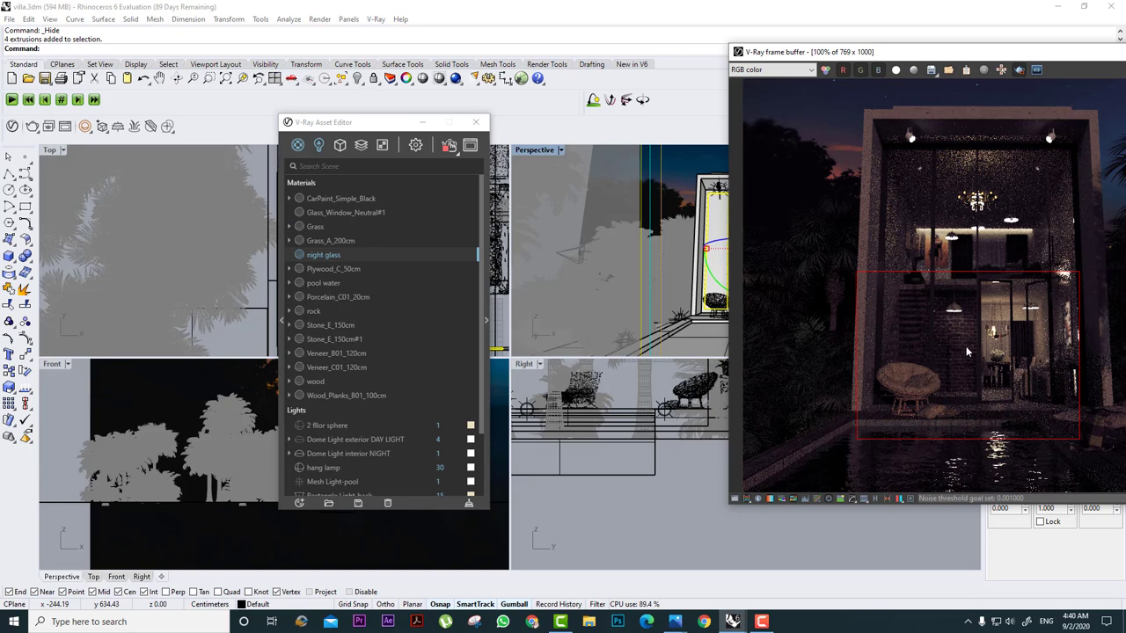
# Inspect the night glass up close by rendering regions at the brick wall, upper-floor painting and dining area.
pyautogui.scroll(2, 954, 308)
pyautogui.moveTo(937, 392); pyautogui.dragTo(916, 417)
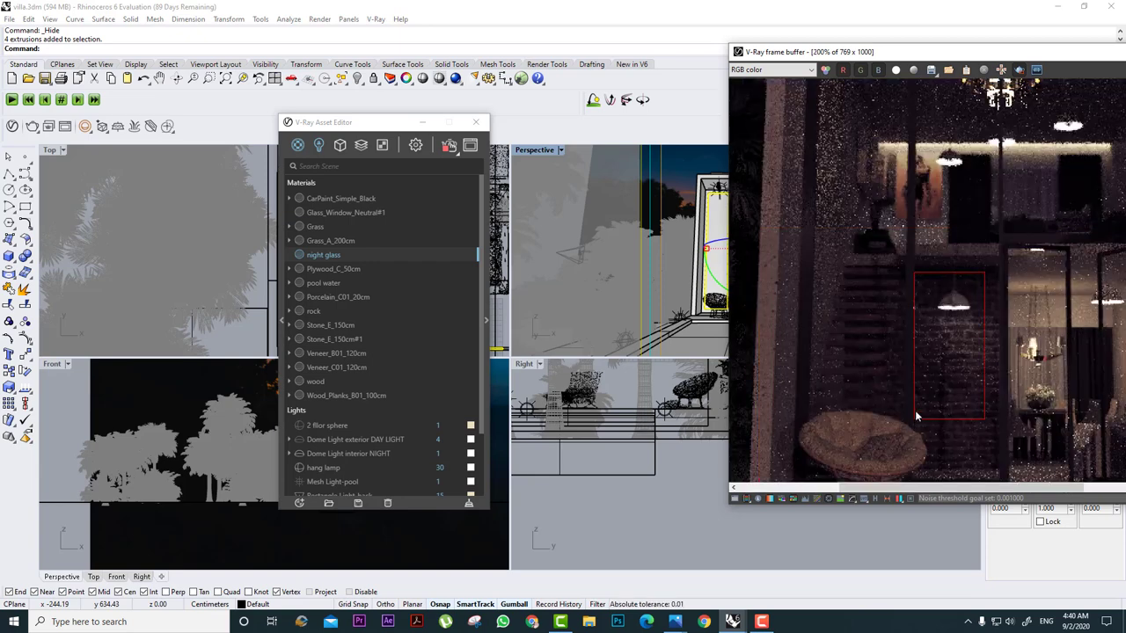
pyautogui.moveTo(1018, 110); pyautogui.dragTo(879, 255)
pyautogui.moveTo(946, 232); pyautogui.dragTo(943, 262, button='middle')
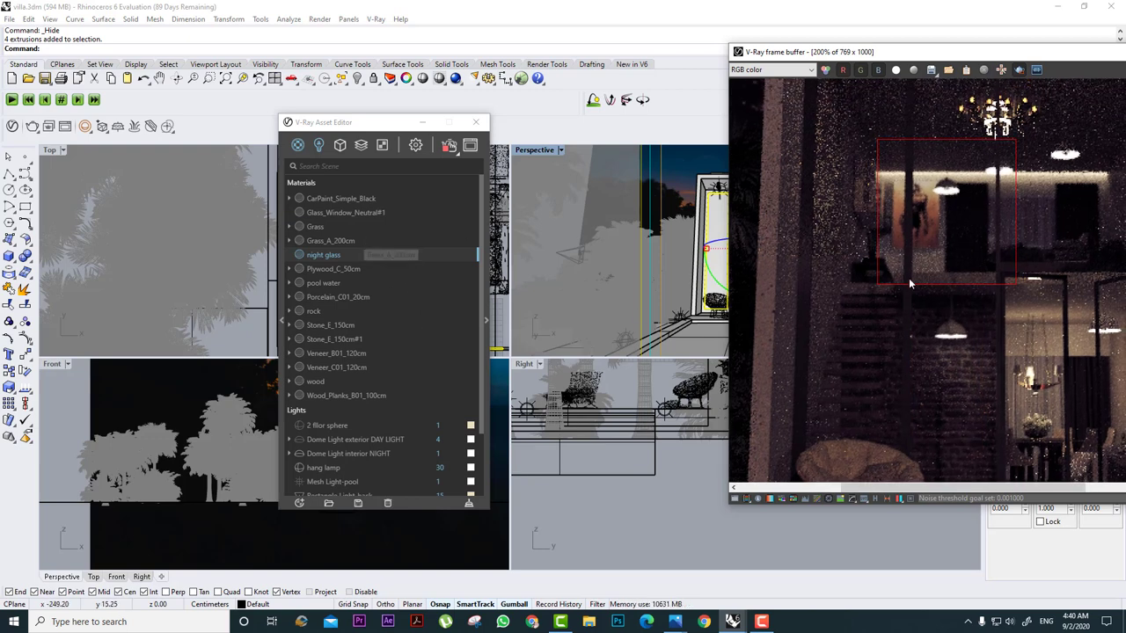
pyautogui.scroll(1, 919, 257)
pyautogui.moveTo(919, 257); pyautogui.dragTo(889, 163, button='middle')
pyautogui.scroll(-3, 896, 248)
pyautogui.scroll(2, 954, 288)
pyautogui.moveTo(1027, 327); pyautogui.dragTo(955, 276, button='middle')
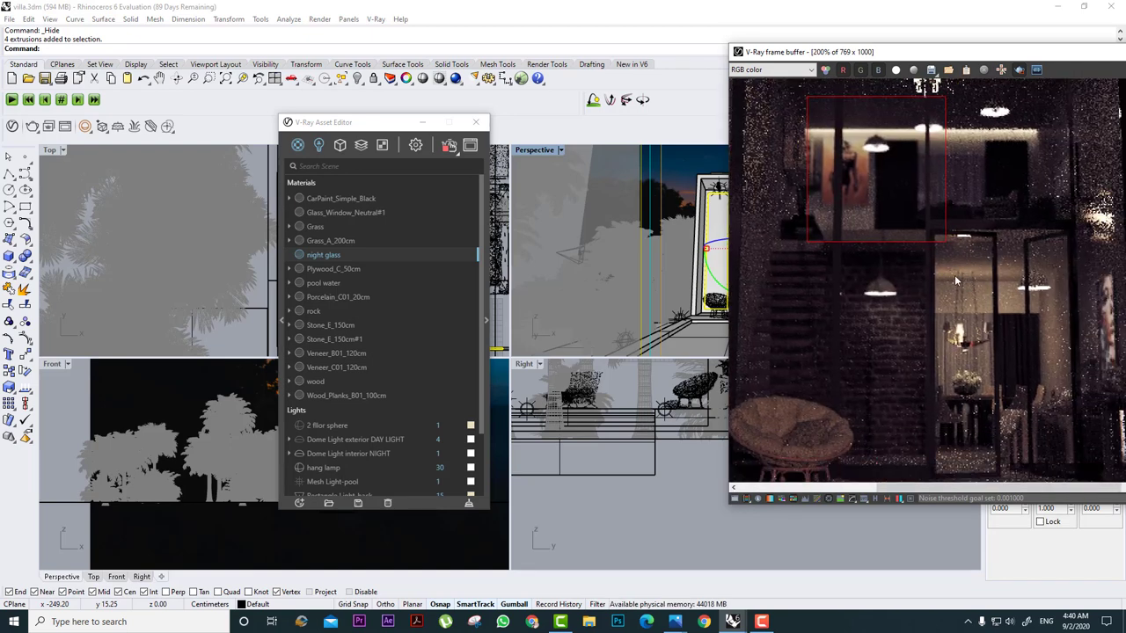
pyautogui.moveTo(931, 242); pyautogui.dragTo(847, 376)
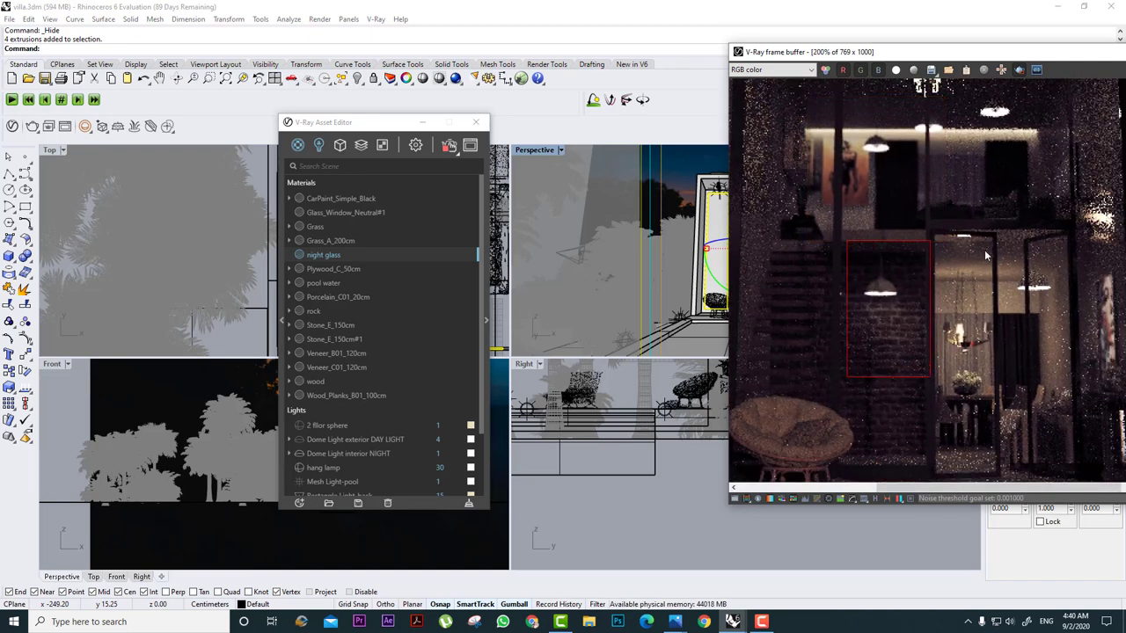
pyautogui.moveTo(992, 230); pyautogui.dragTo(939, 378)
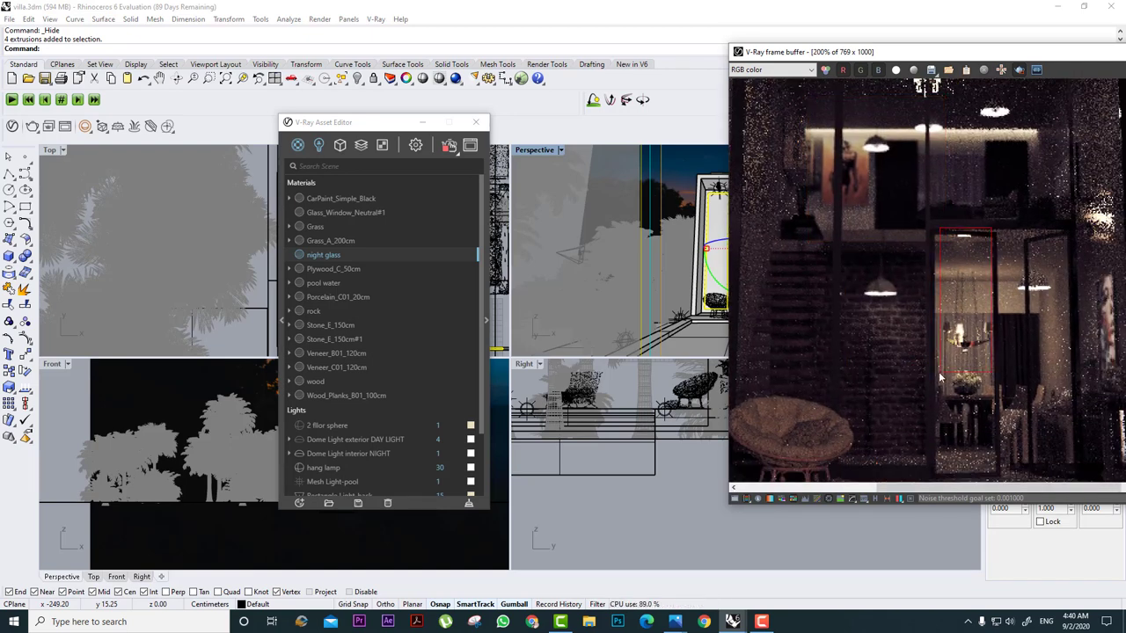
# Set the render region around the upper floor and apply Glass_Window_Neutral#1 to the selected glass panels.
pyautogui.scroll(-1, 930, 371)
pyautogui.moveTo(1051, 142); pyautogui.dragTo(908, 307)
pyautogui.click(399, 212)
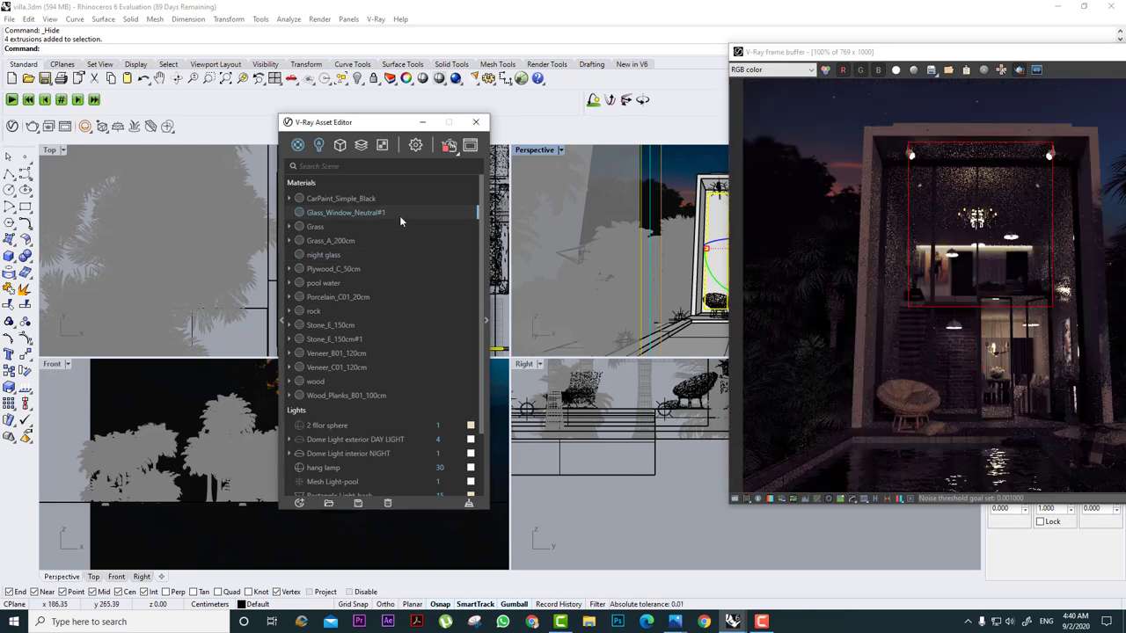
pyautogui.rightClick(400, 215)
pyautogui.click(428, 239)
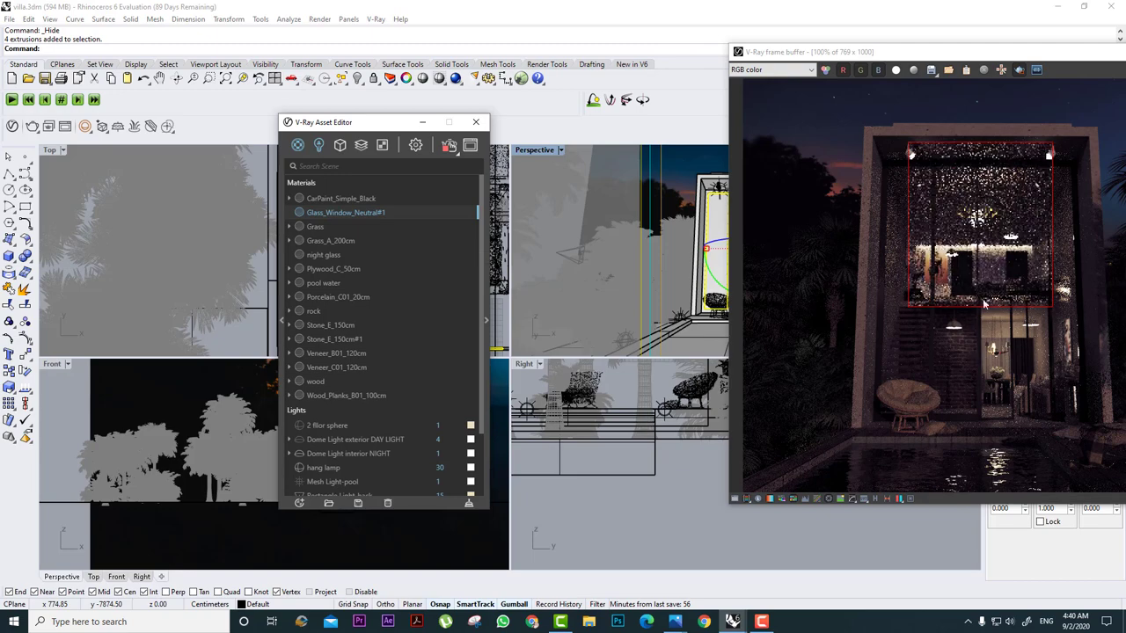
# Render regions over the staircase, the dining area and the whole glazed front to check the neutral glass.
pyautogui.moveTo(985, 281); pyautogui.dragTo(891, 427)
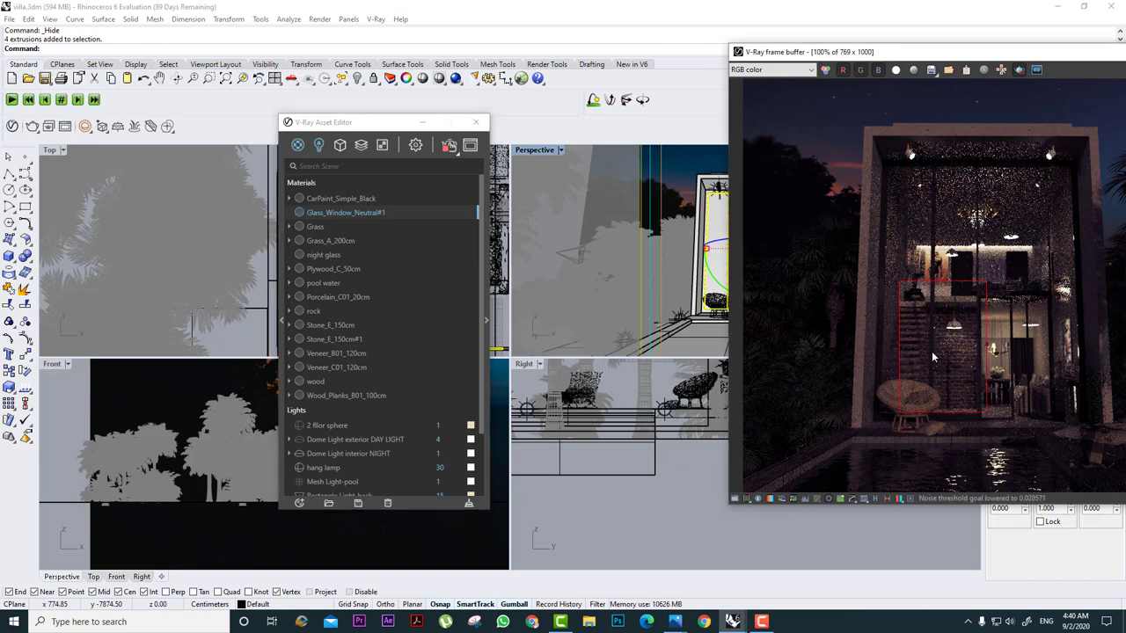
pyautogui.scroll(2, 932, 351)
pyautogui.scroll(-1, 931, 351)
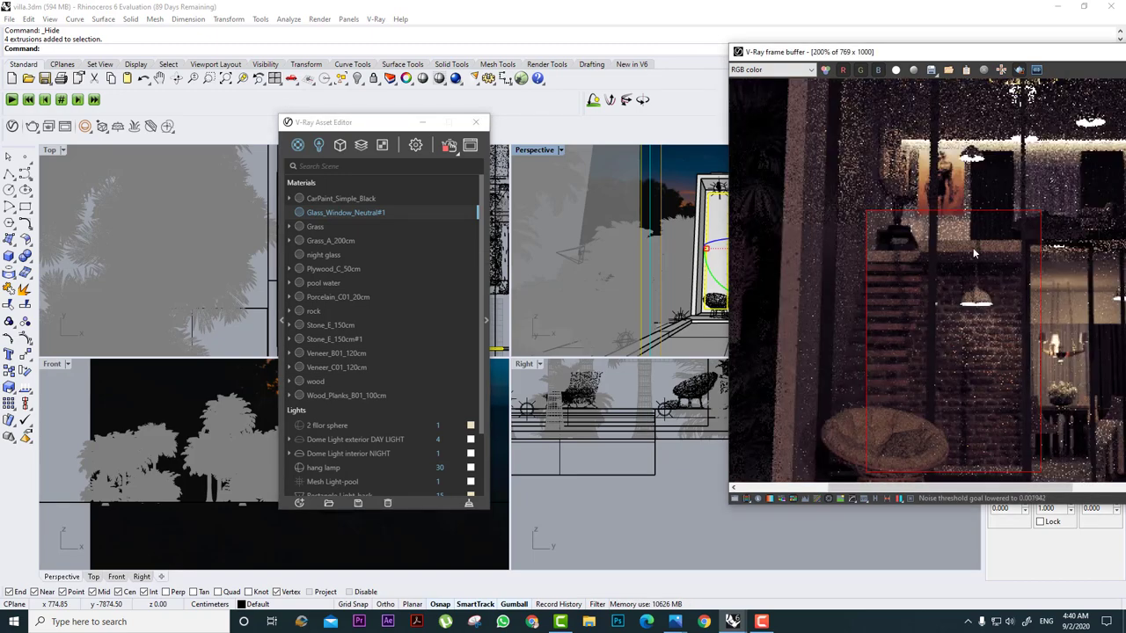
pyautogui.scroll(-1, 972, 248)
pyautogui.moveTo(1068, 220); pyautogui.dragTo(993, 365)
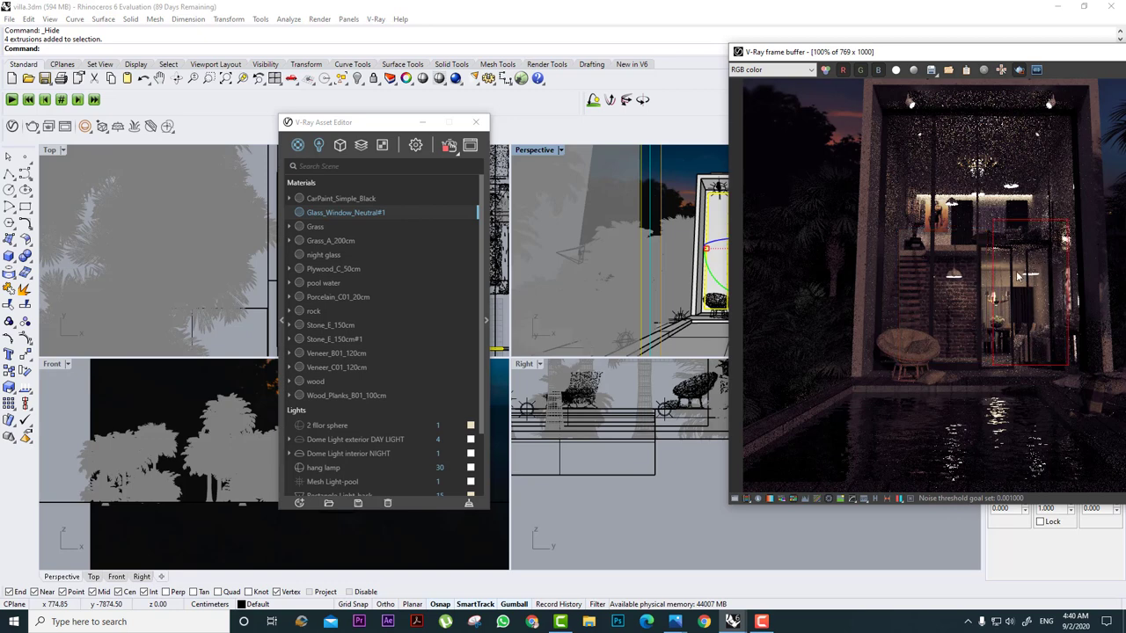
pyautogui.moveTo(1074, 360); pyautogui.dragTo(877, 113)
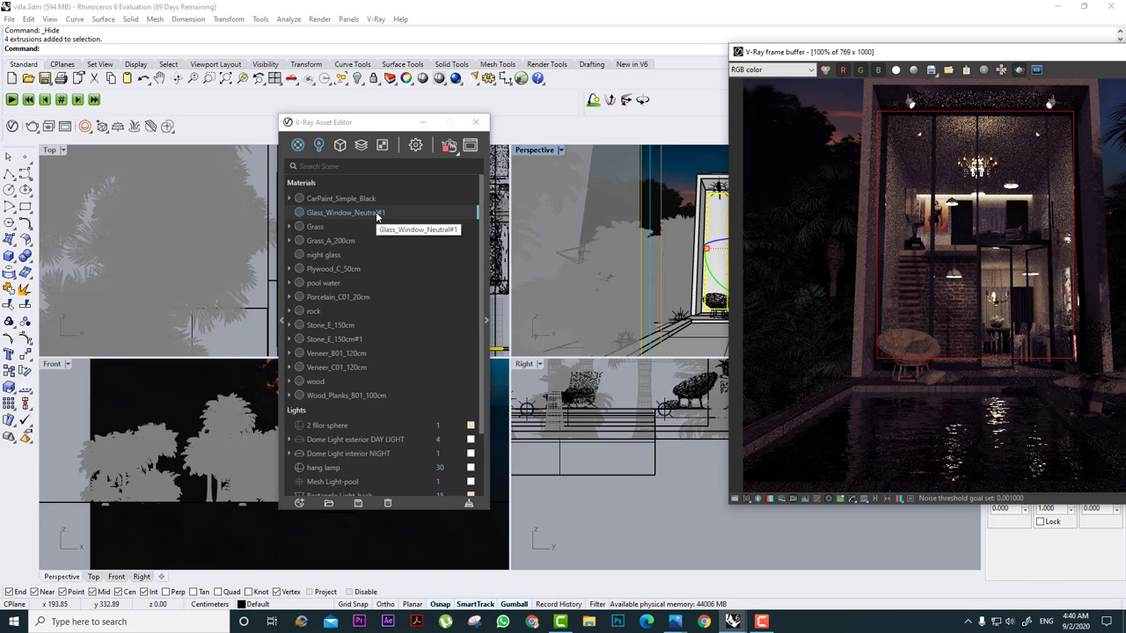
# Set the render region around the pool and terrace, then enable the yard light with an intensity of 50.
pyautogui.click(317, 145)
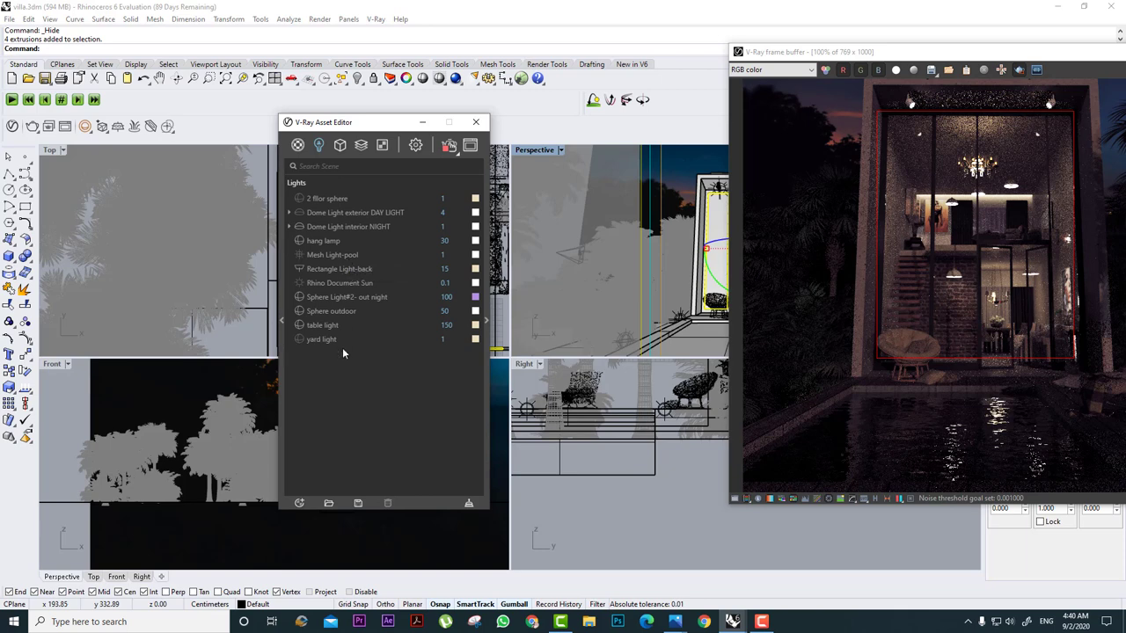
pyautogui.scroll(-3, 891, 318)
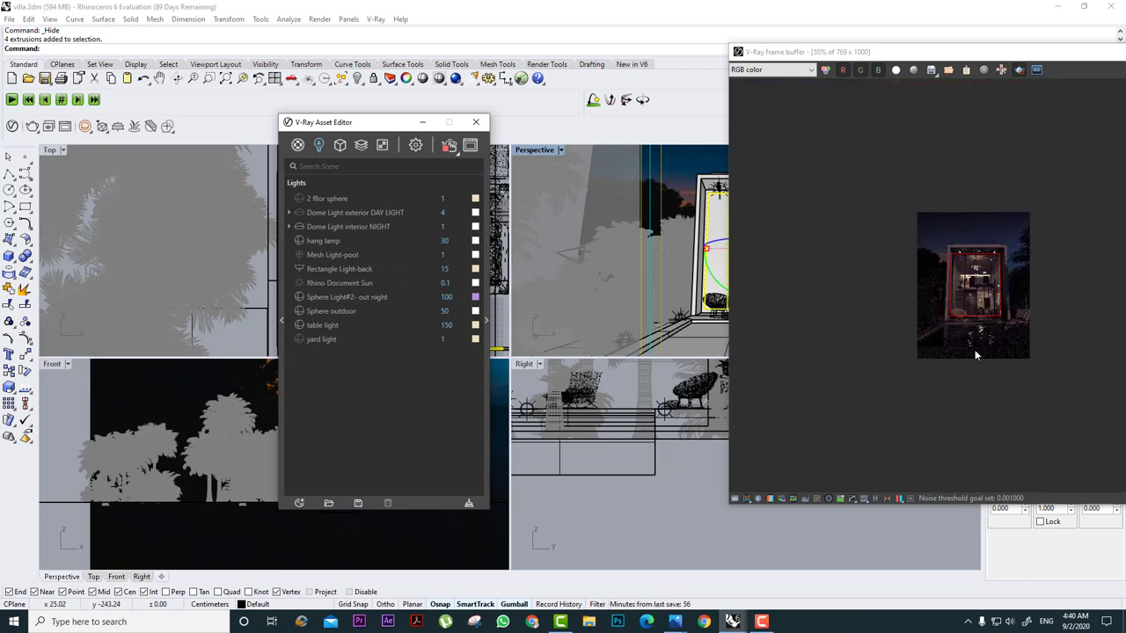
pyautogui.scroll(1, 975, 354)
pyautogui.moveTo(1071, 317); pyautogui.dragTo(862, 452)
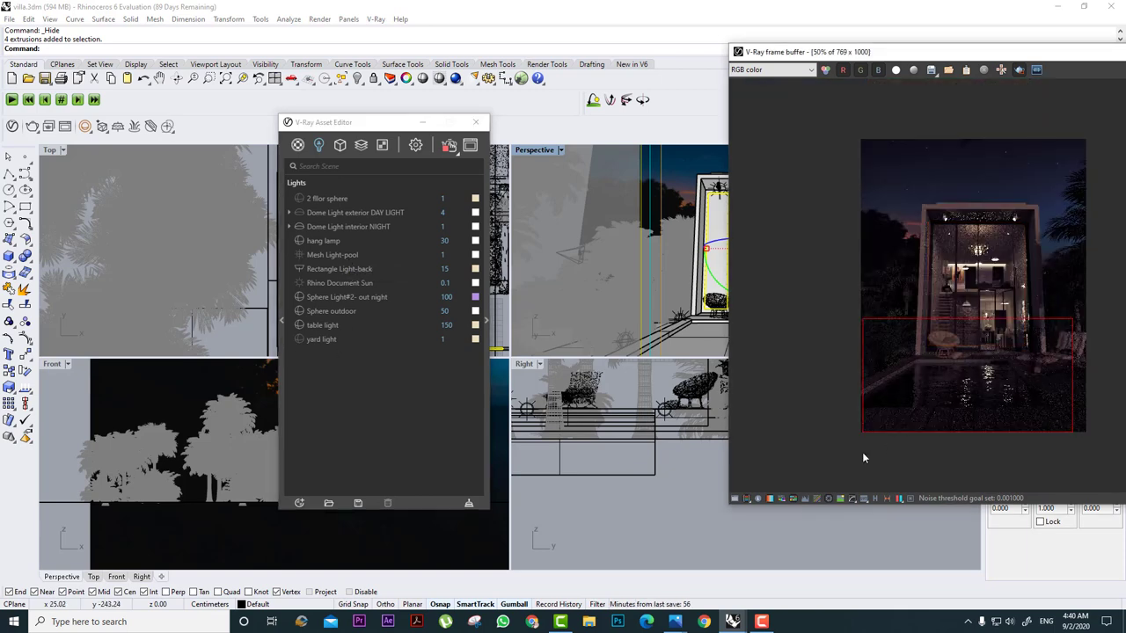
pyautogui.click(300, 338)
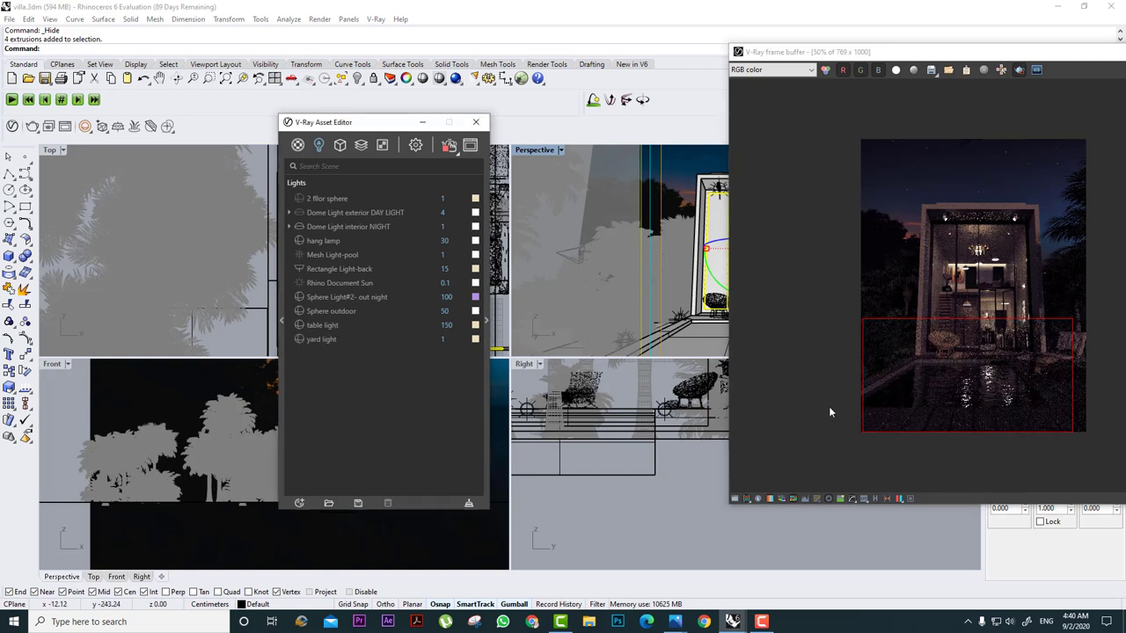
pyautogui.click(443, 339)
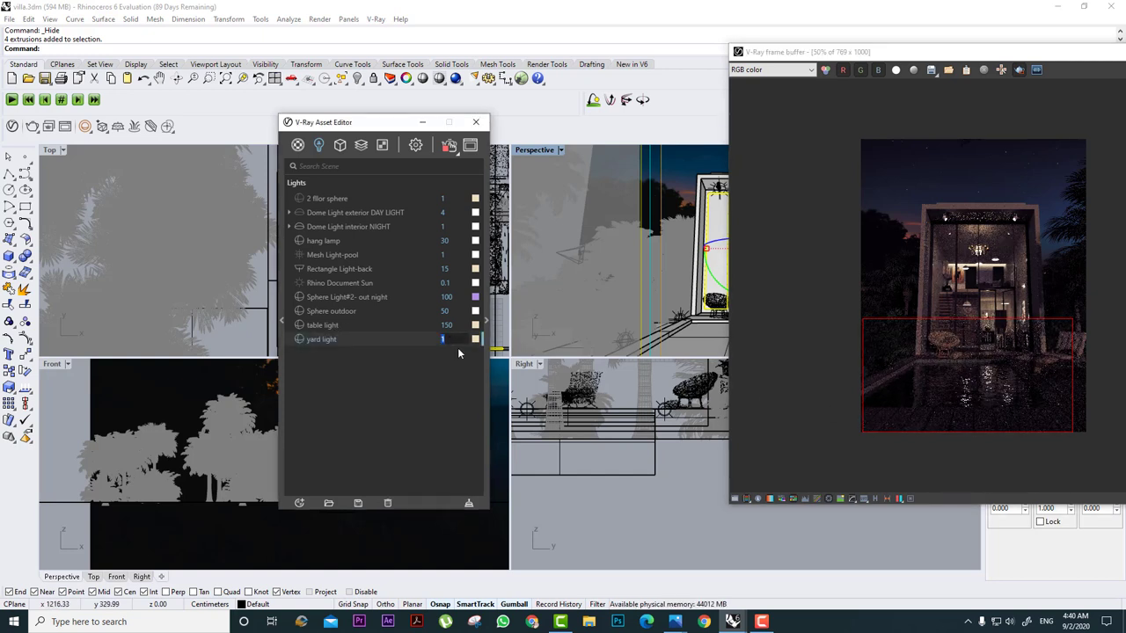
pyautogui.write('50')
pyautogui.press('Return')
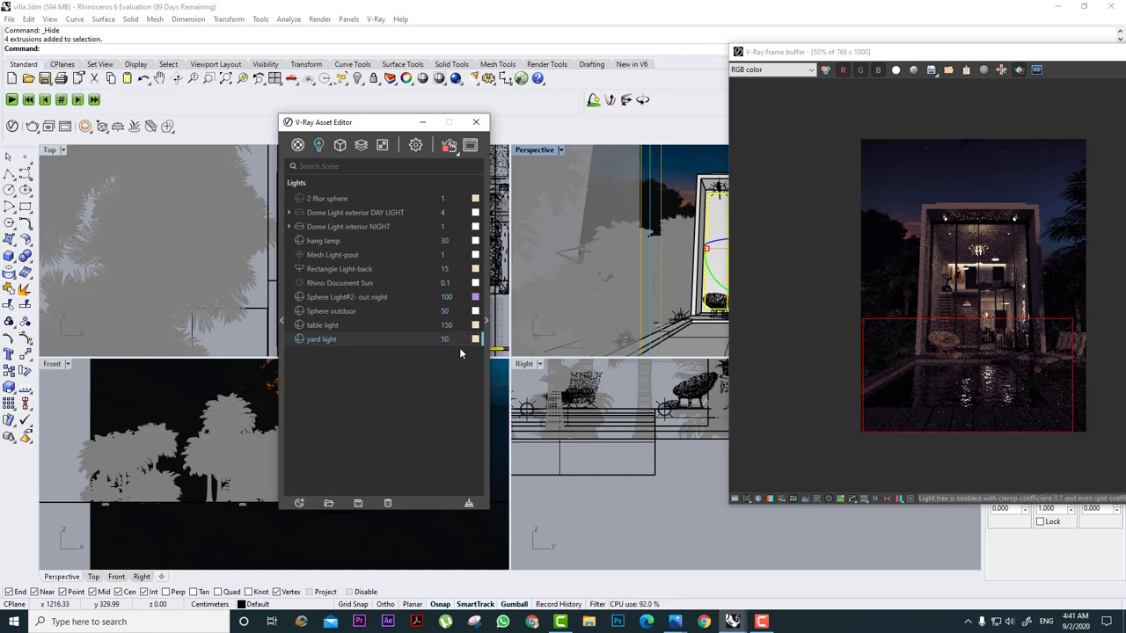
# Inspect the yard light's effect up close by rendering regions around the lit corner of the pool edge beside the plants.
pyautogui.scroll(2, 922, 376)
pyautogui.moveTo(889, 373); pyautogui.dragTo(903, 194, button='middle')
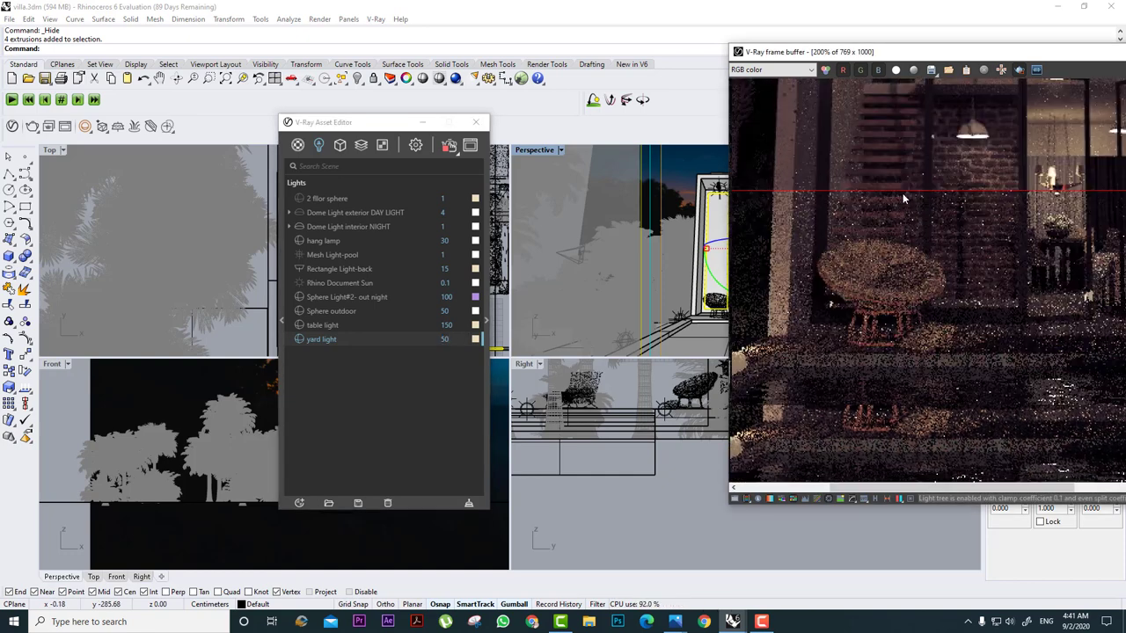
pyautogui.moveTo(819, 271); pyautogui.dragTo(1039, 278, button='middle')
pyautogui.moveTo(936, 229); pyautogui.dragTo(837, 349)
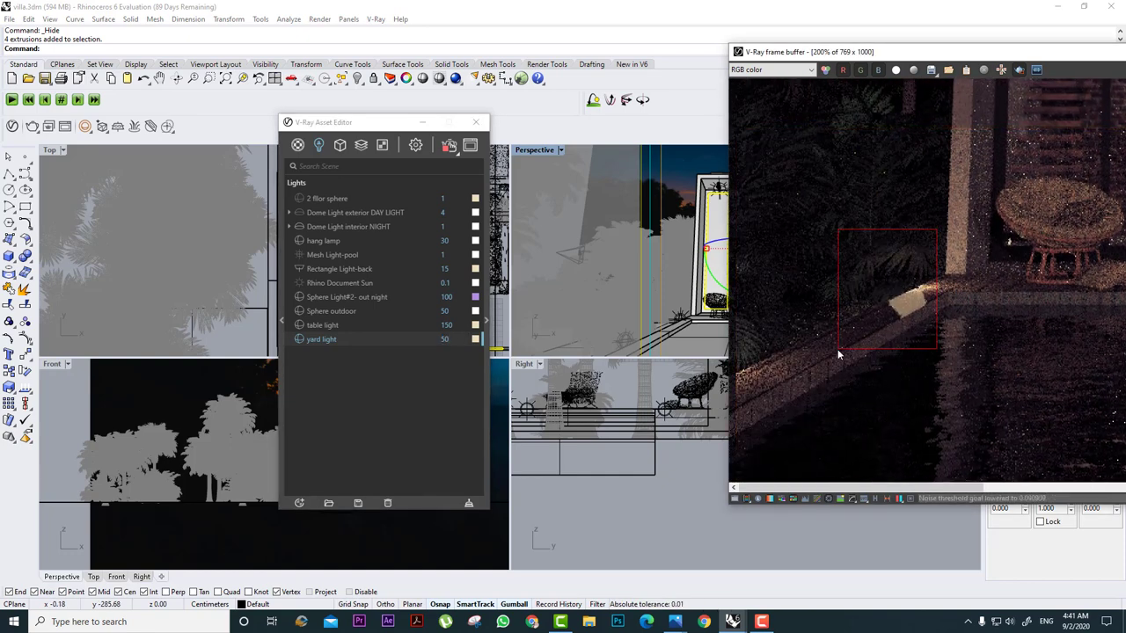
pyautogui.moveTo(837, 349); pyautogui.dragTo(978, 266, button='middle')
pyautogui.moveTo(980, 172); pyautogui.dragTo(869, 317)
pyautogui.scroll(-1, 930, 305)
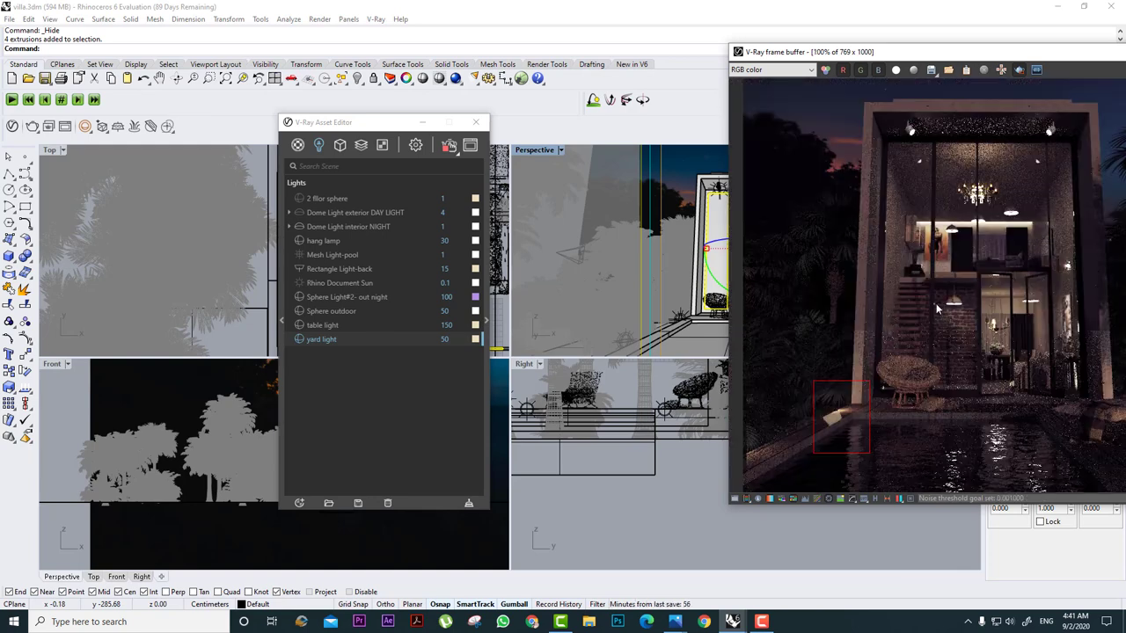
pyautogui.moveTo(930, 304); pyautogui.dragTo(791, 211, button='middle')
pyautogui.scroll(-1, 1033, 363)
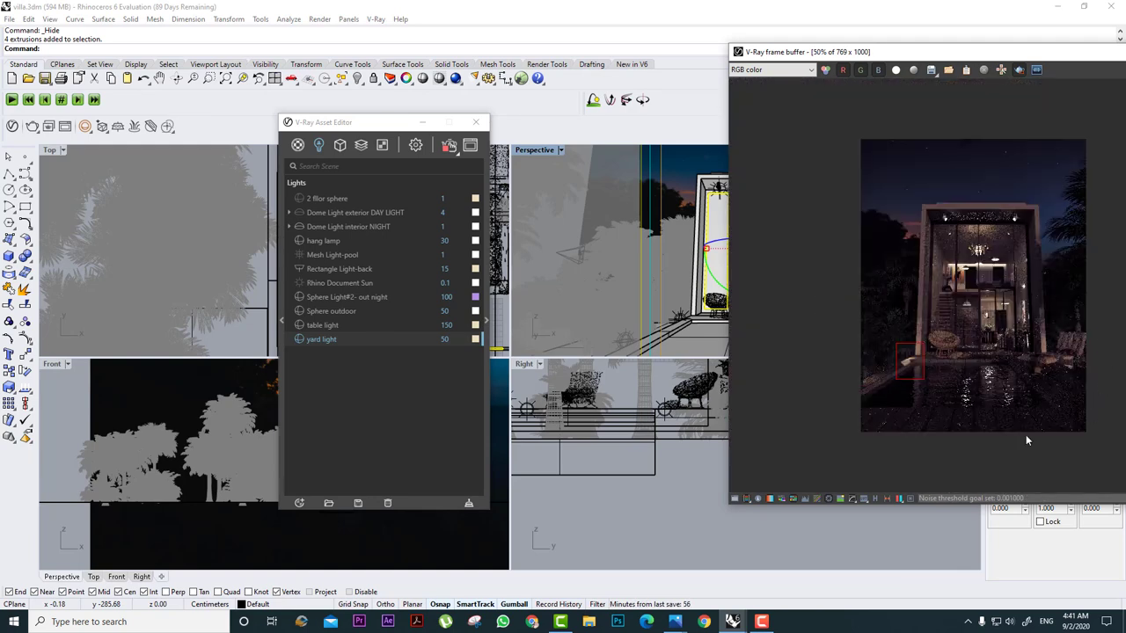
# Set the render region around the deck with the lounge chairs and set the yard light's intensity to 100, checking the deck up close.
pyautogui.moveTo(1086, 332); pyautogui.dragTo(1015, 431)
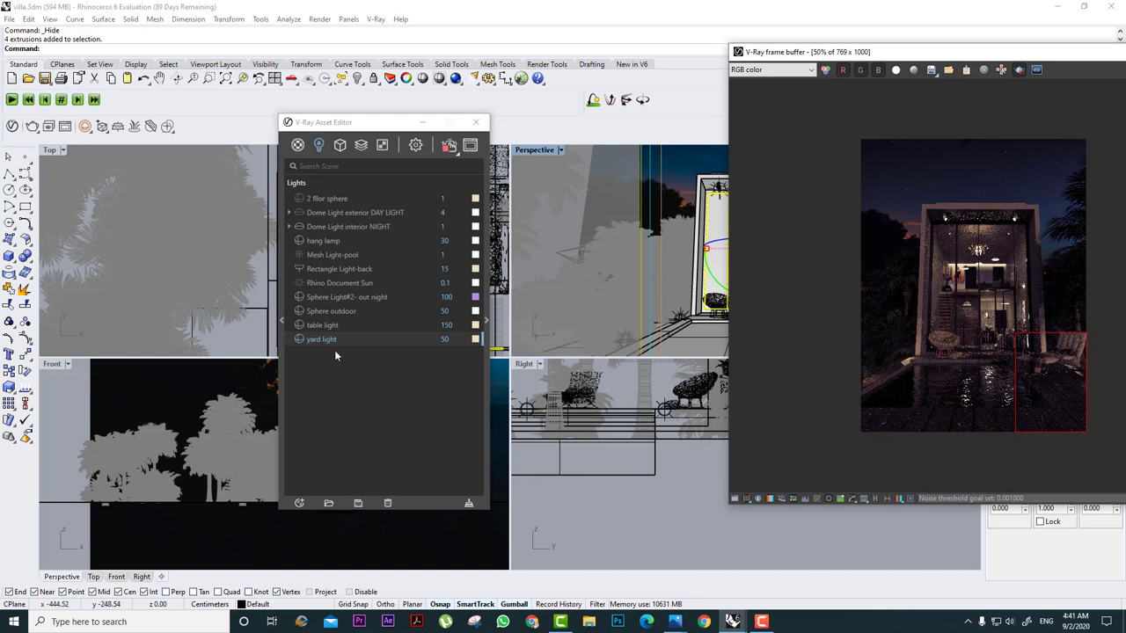
pyautogui.doubleClick(444, 339)
pyautogui.write('1')
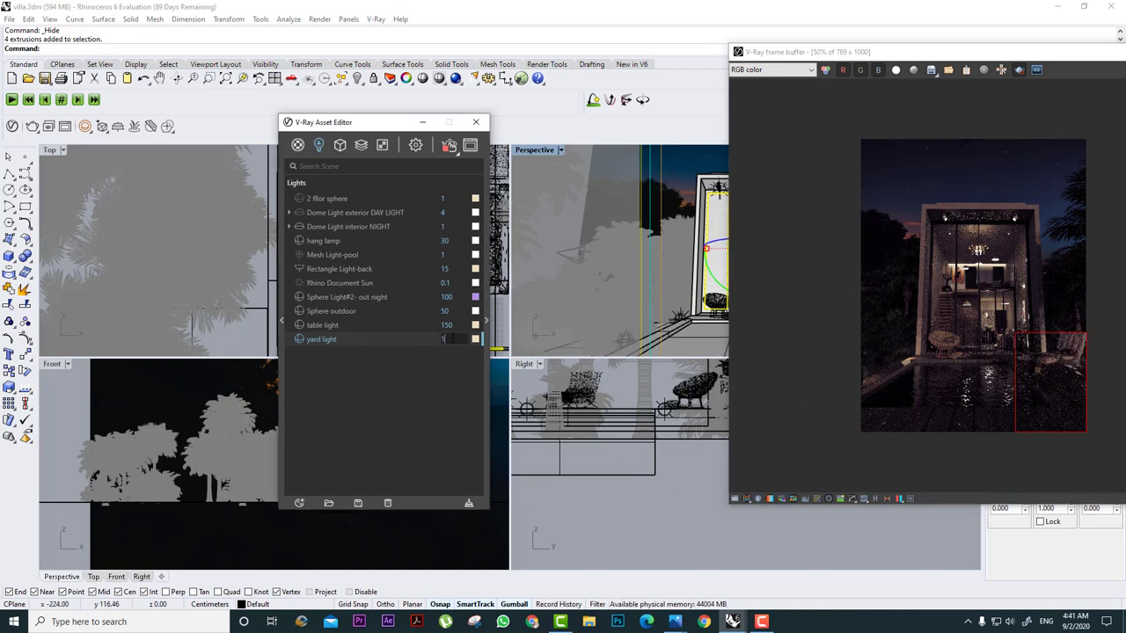
pyautogui.write('00')
pyautogui.press('Return')
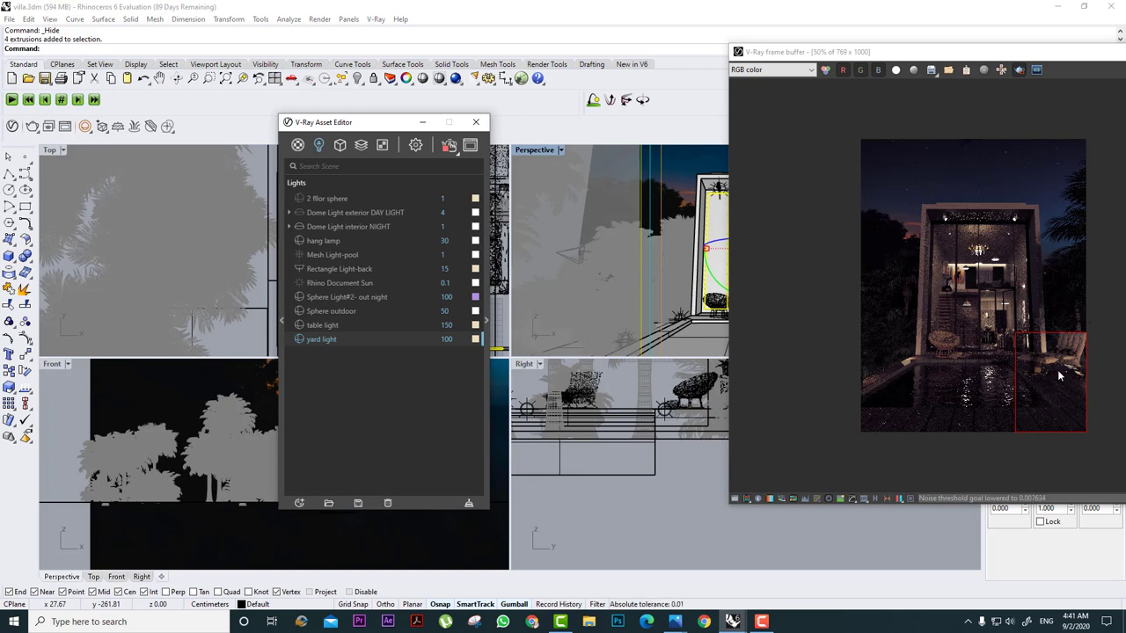
pyautogui.scroll(3, 1072, 373)
pyautogui.scroll(-1, 1072, 373)
pyautogui.moveTo(1066, 339); pyautogui.dragTo(785, 291, button='middle')
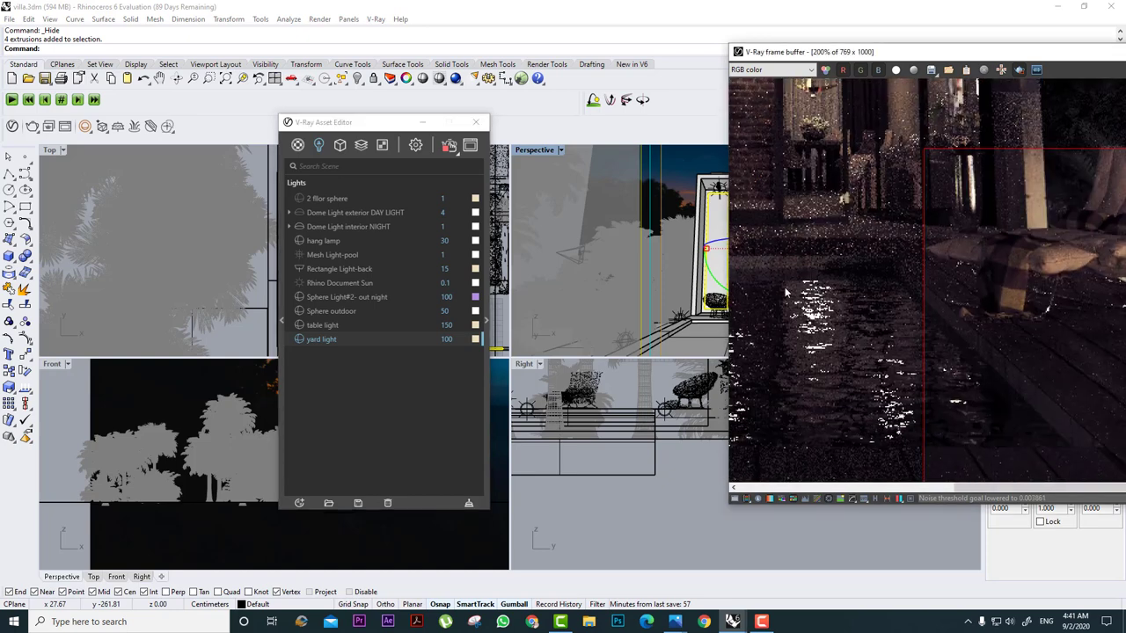
pyautogui.scroll(-2, 879, 316)
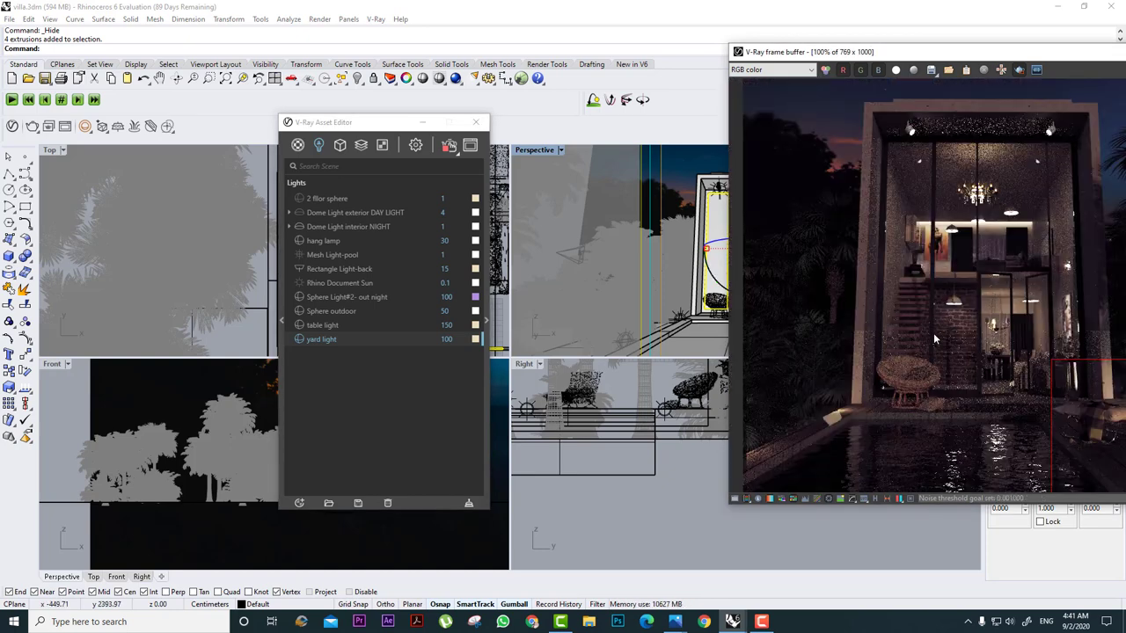
# Enable Mesh Light-pool with an intensity of 10, using a render region over the pool corner and wicker chair.
pyautogui.scroll(-2, 933, 332)
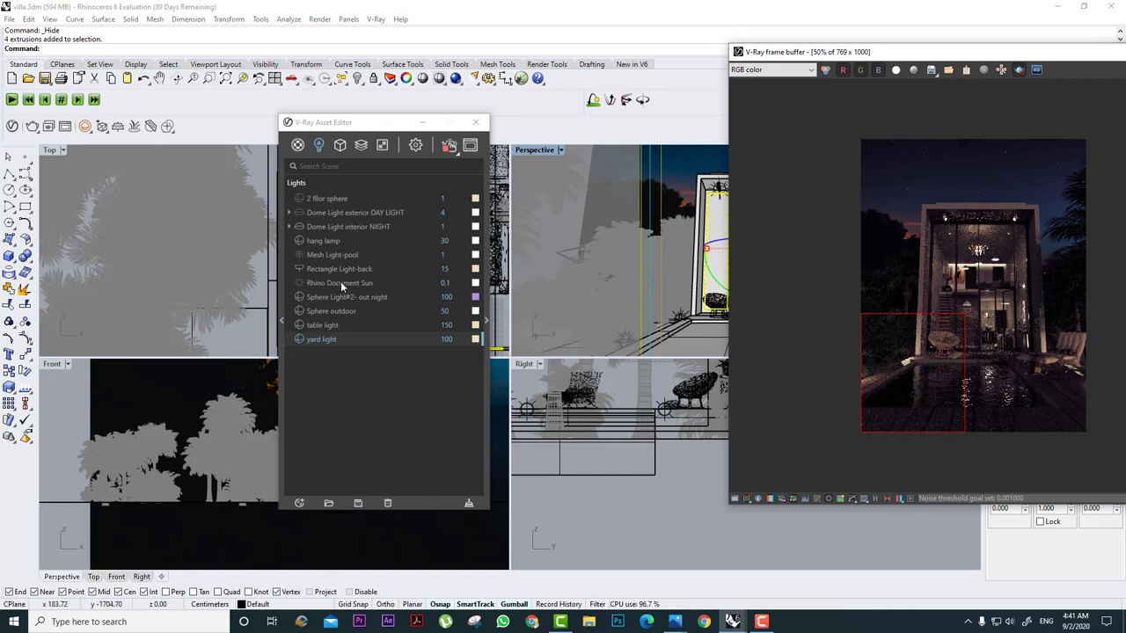
pyautogui.click(381, 255)
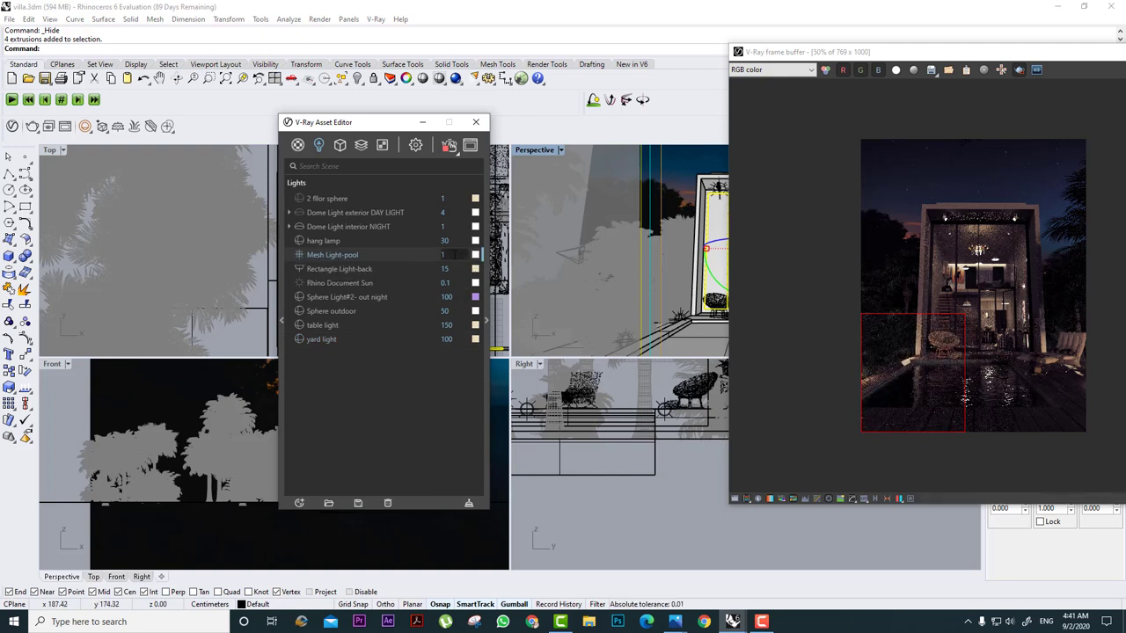
pyautogui.write('10')
pyautogui.press('Return')
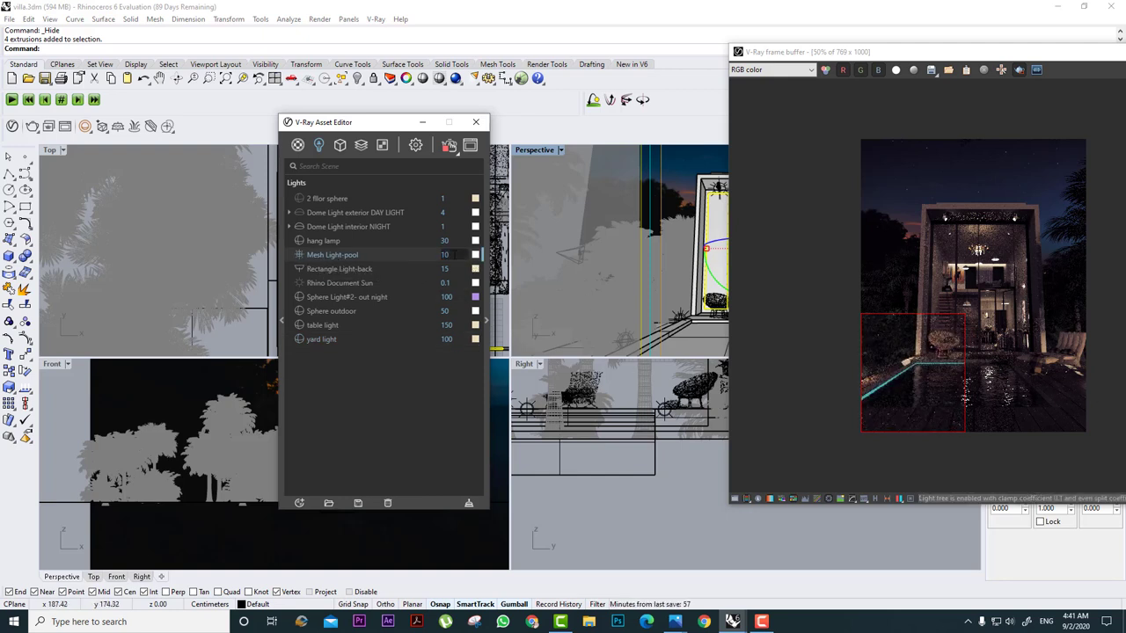
# Extend the render region across the whole pool and set Mesh Light-pool's intensity to 30.
pyautogui.moveTo(1046, 346); pyautogui.dragTo(841, 435)
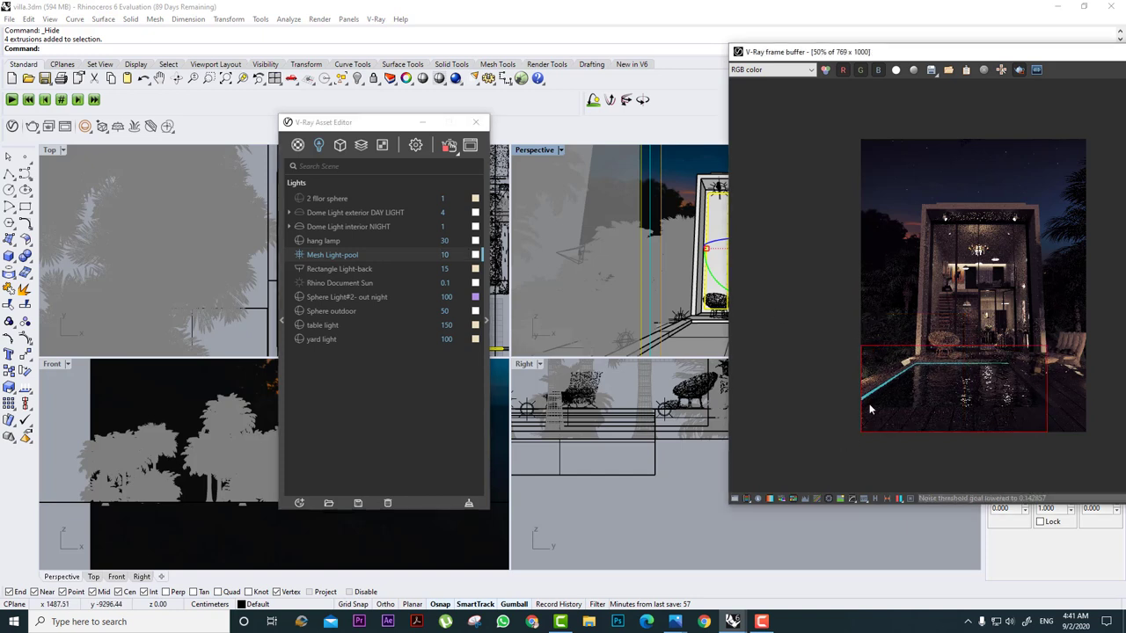
pyautogui.click(443, 256)
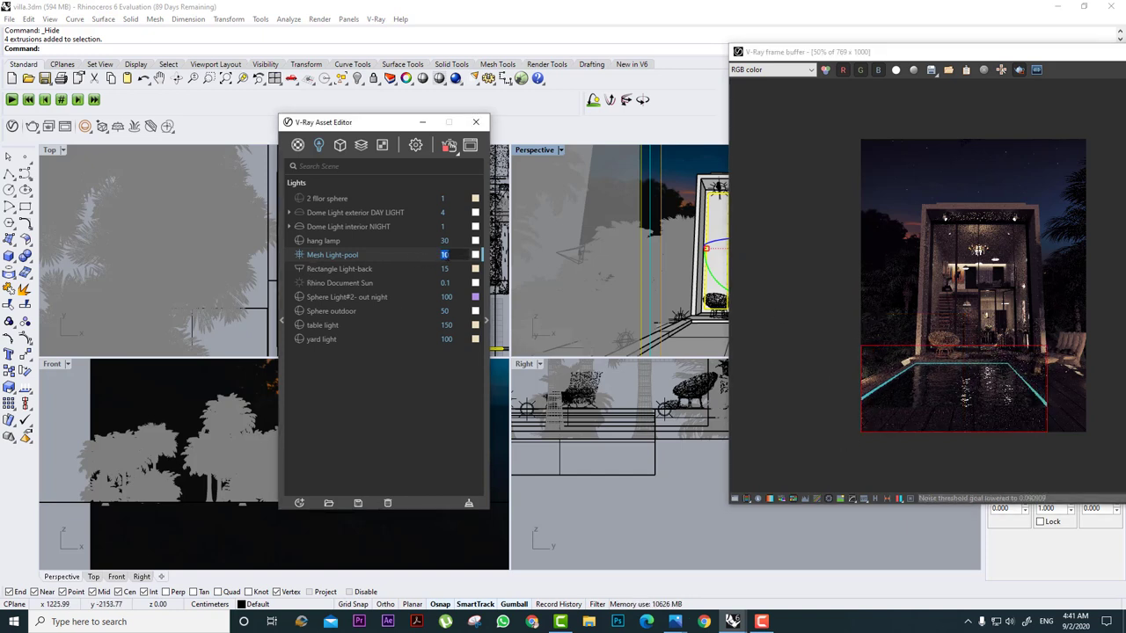
pyautogui.write('30')
pyautogui.press('Return')
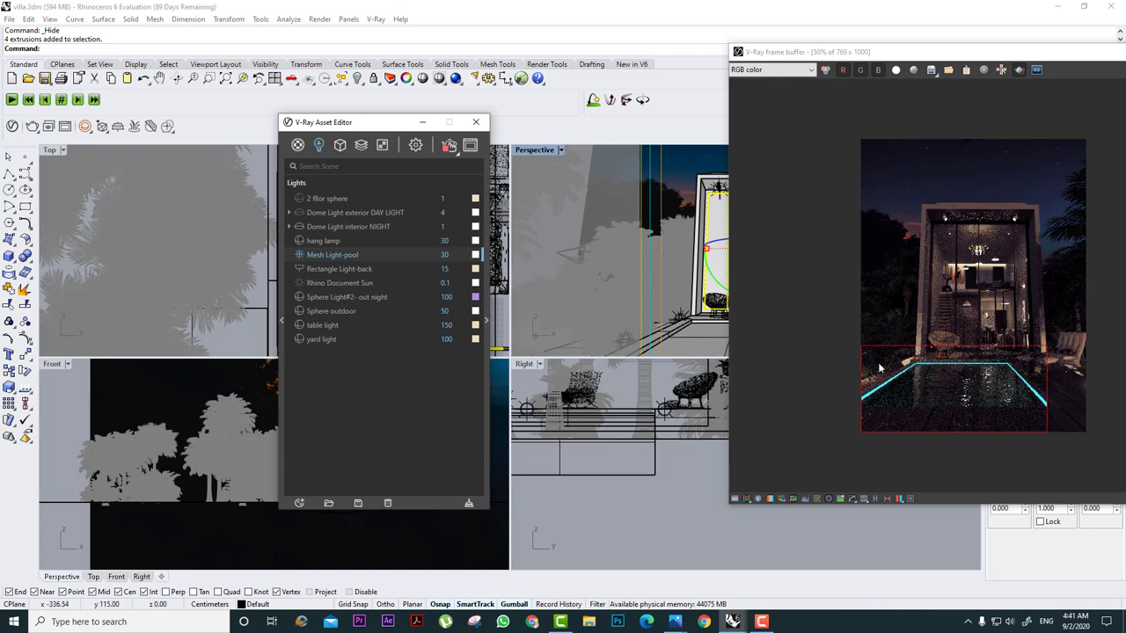
# Check the pool lighting by rendering regions around the wicker chair and the full image.
pyautogui.scroll(2, 1008, 382)
pyautogui.moveTo(992, 316); pyautogui.dragTo(957, 172, button='middle')
pyautogui.scroll(-2, 959, 176)
pyautogui.scroll(1, 978, 306)
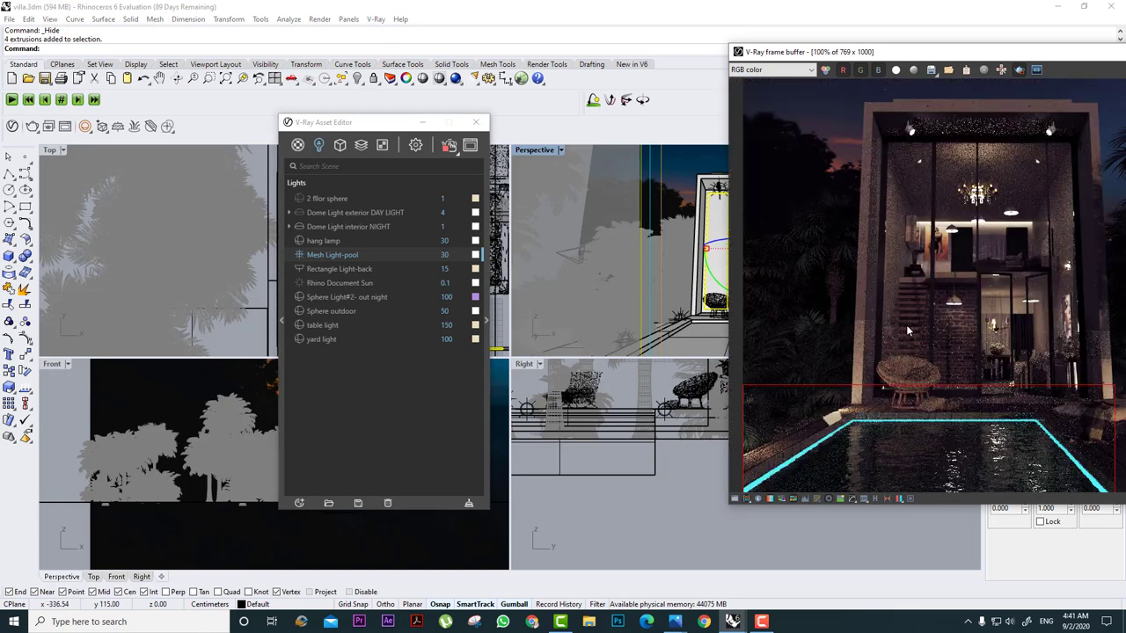
pyautogui.moveTo(968, 331); pyautogui.dragTo(851, 437)
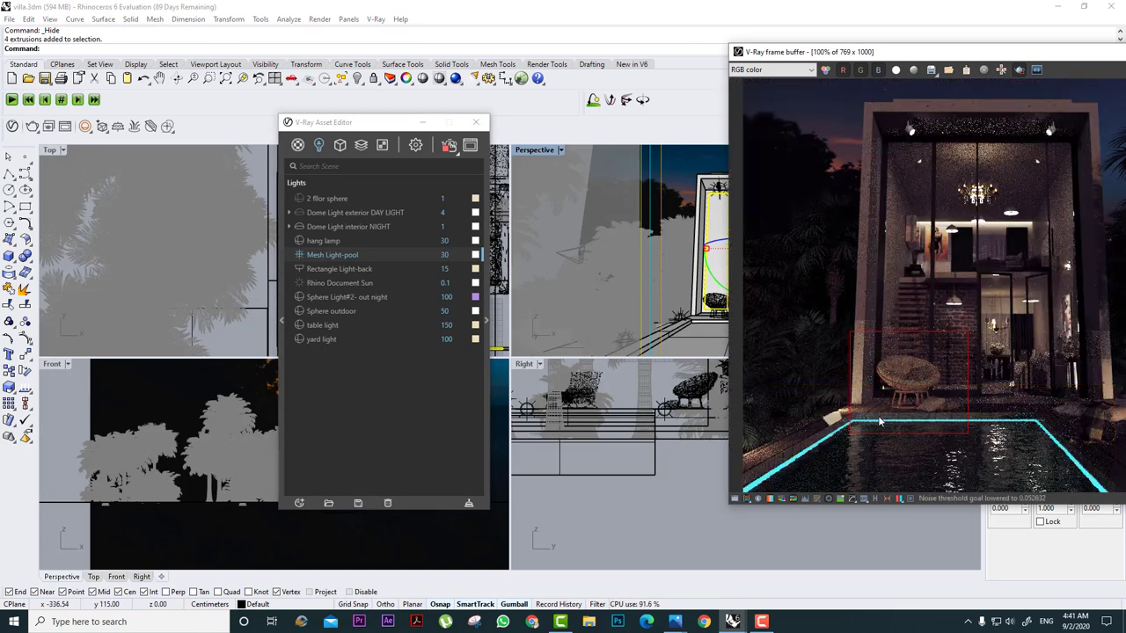
pyautogui.moveTo(954, 334); pyautogui.dragTo(865, 430)
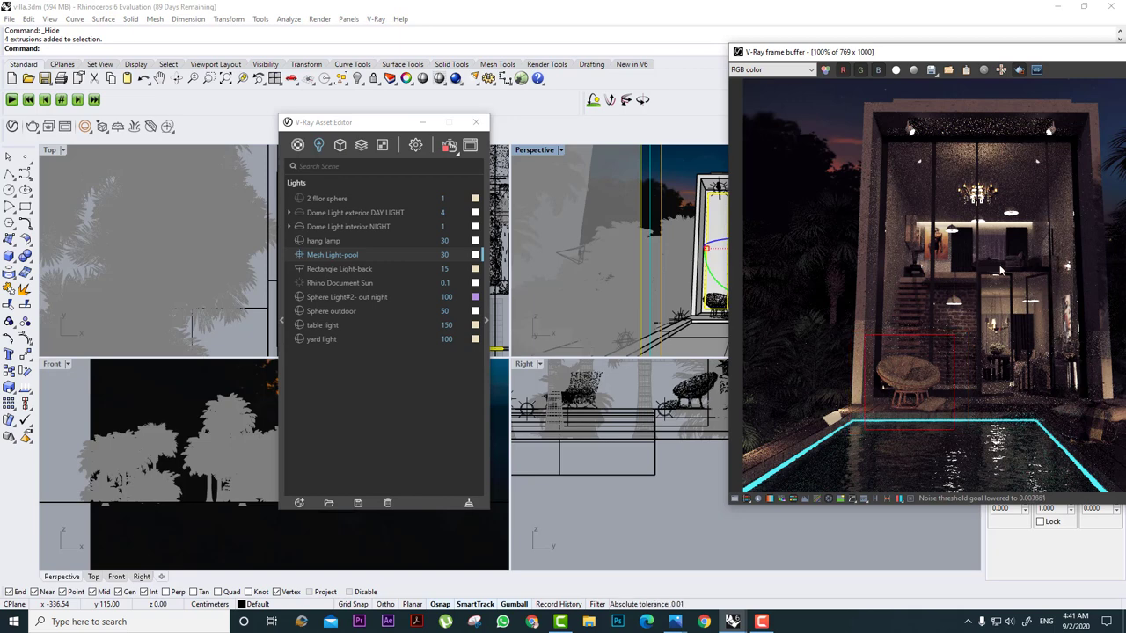
pyautogui.scroll(-1, 962, 300)
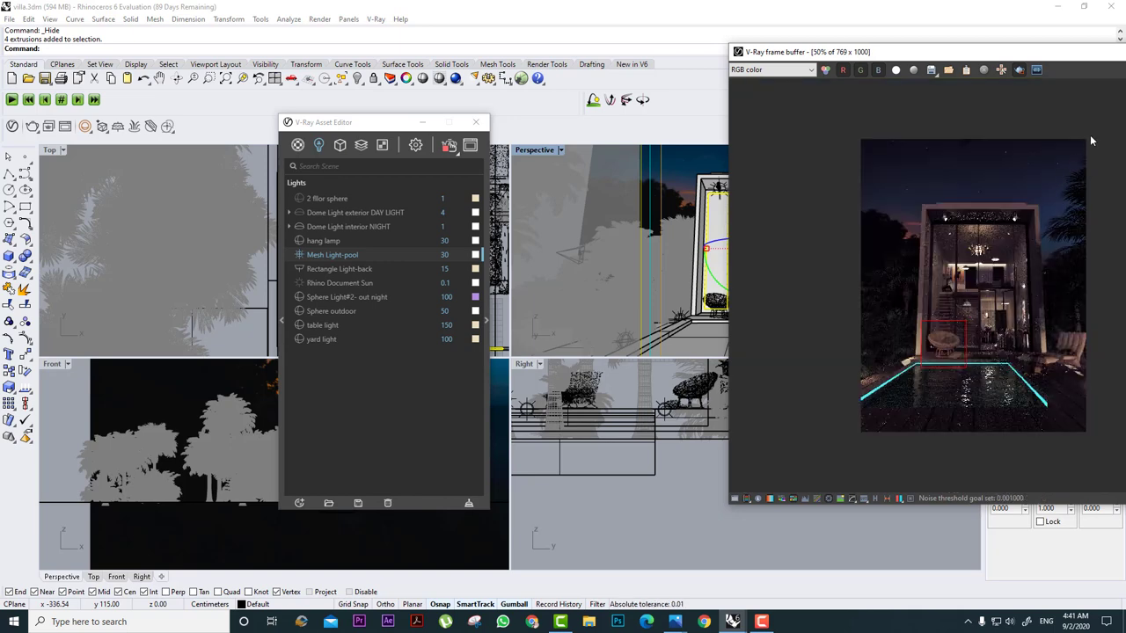
pyautogui.moveTo(1090, 136); pyautogui.dragTo(849, 432)
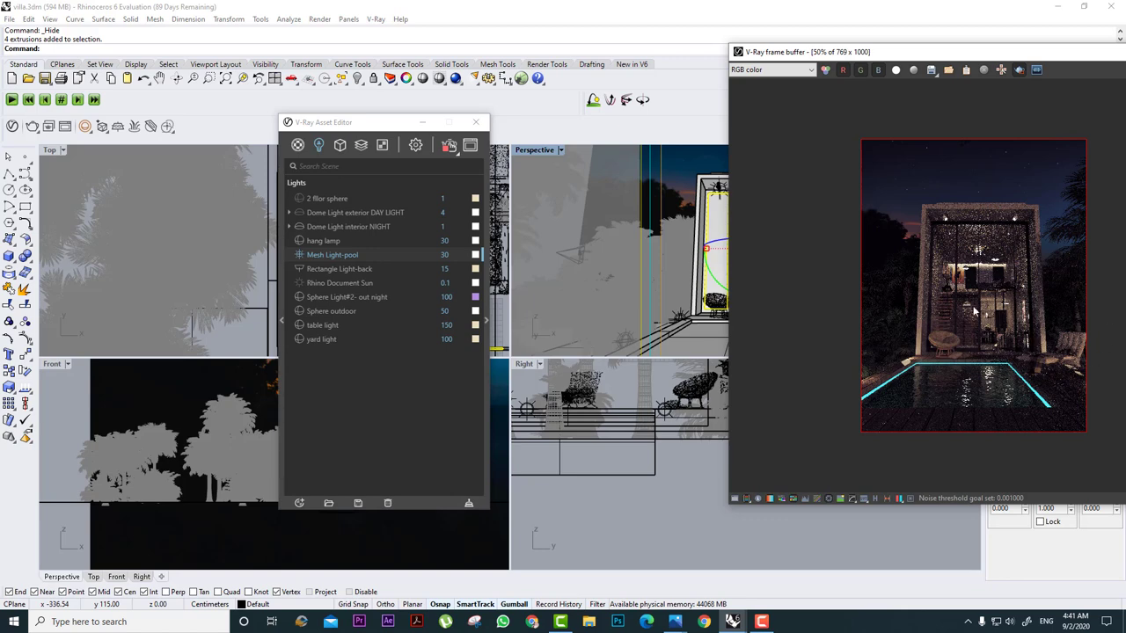
# Set the render region around the upper floor and enable the 2 fllor sphere light with an intensity of 30.
pyautogui.scroll(2, 973, 309)
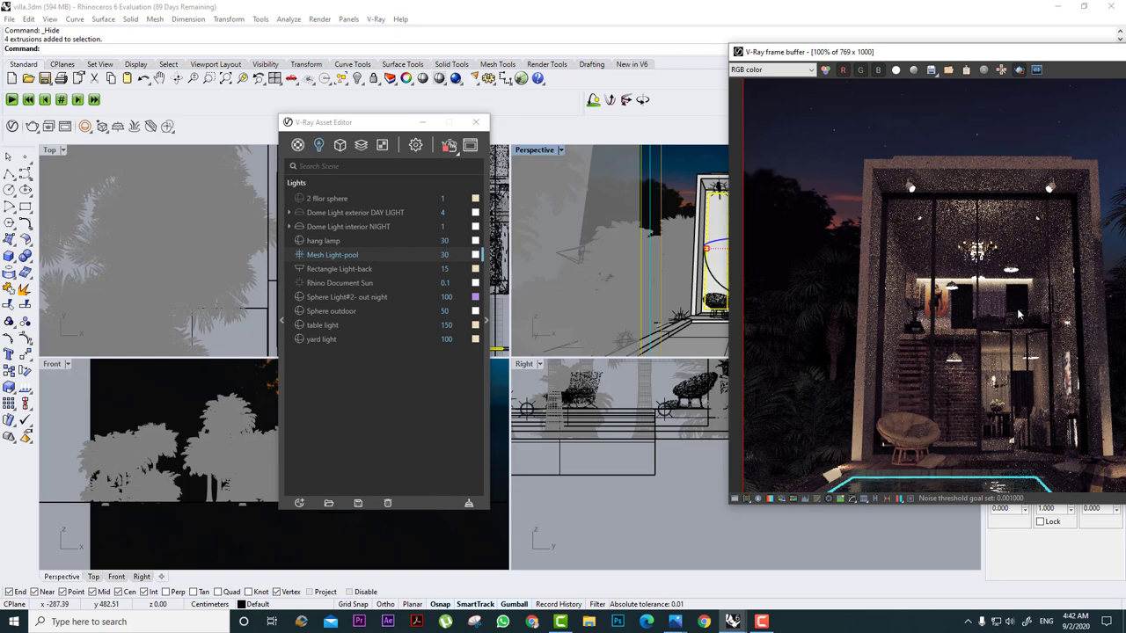
pyautogui.scroll(2, 1016, 316)
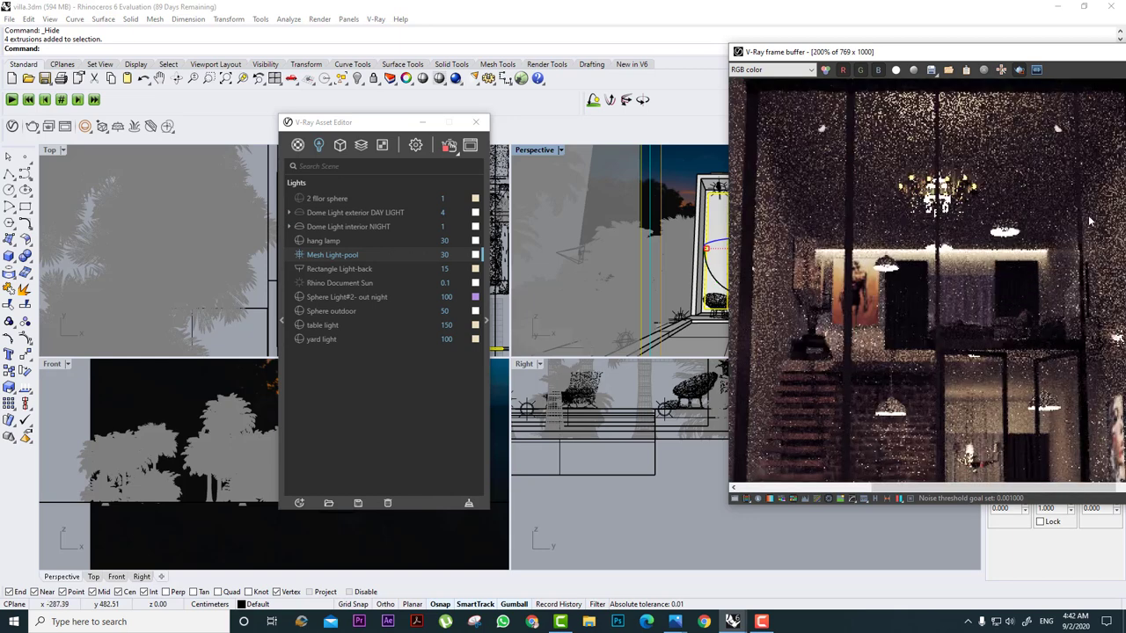
pyautogui.click(297, 200)
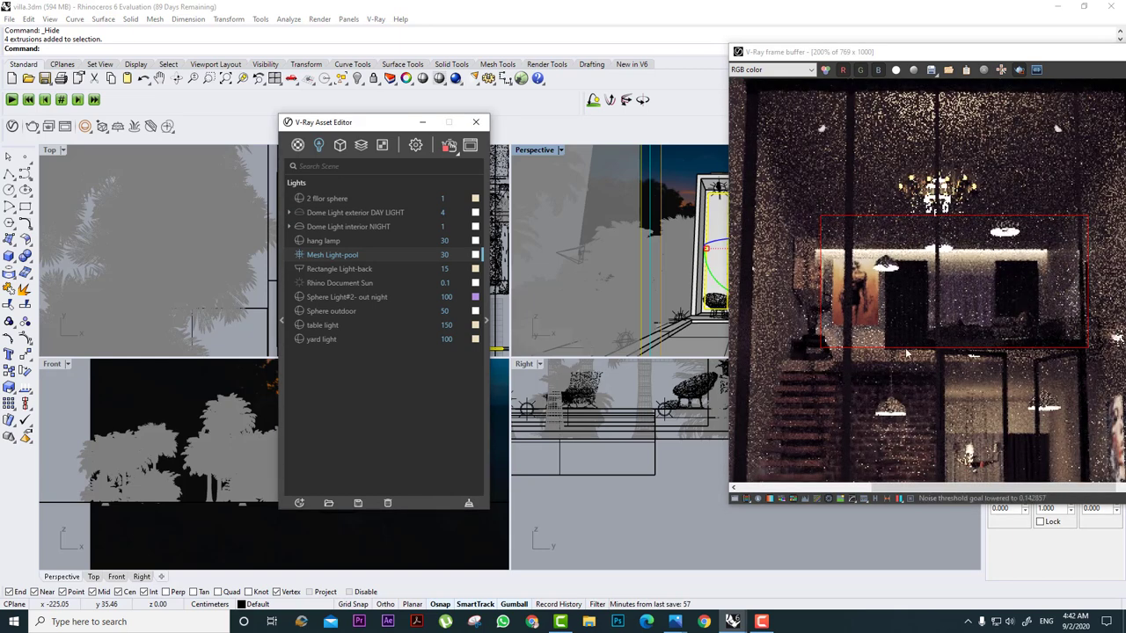
pyautogui.click(366, 197)
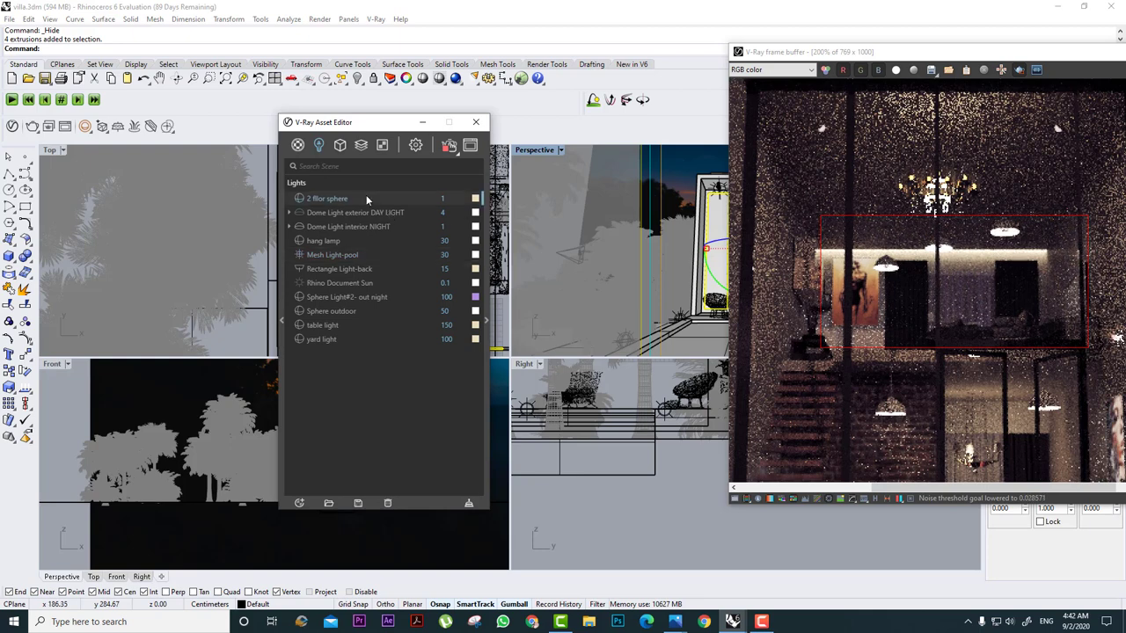
pyautogui.click(442, 199)
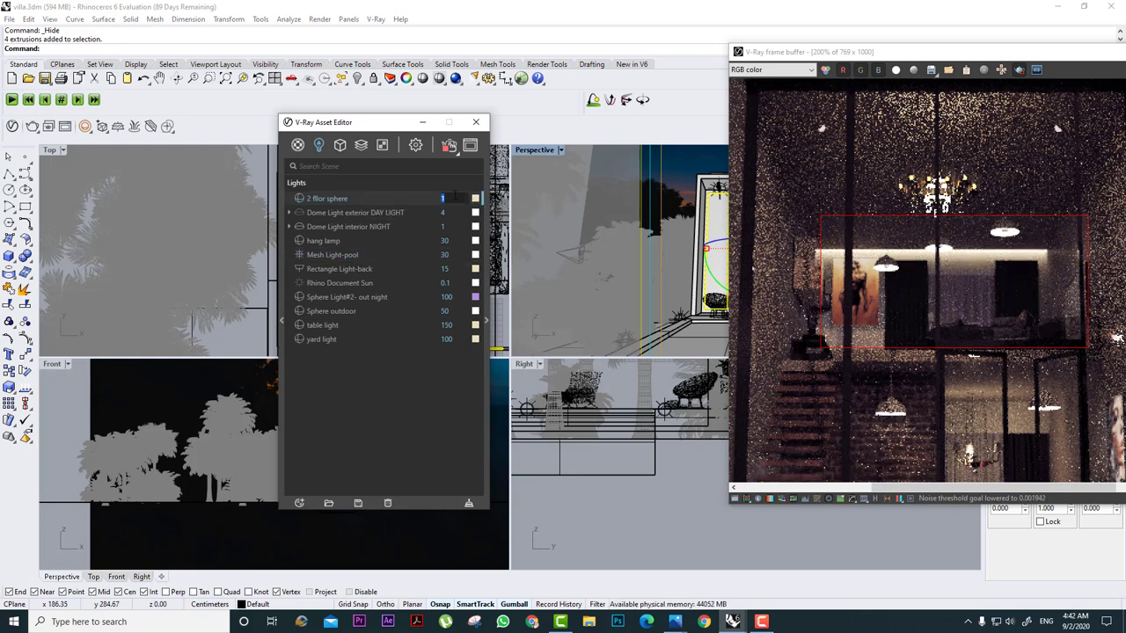
pyautogui.press('Return')
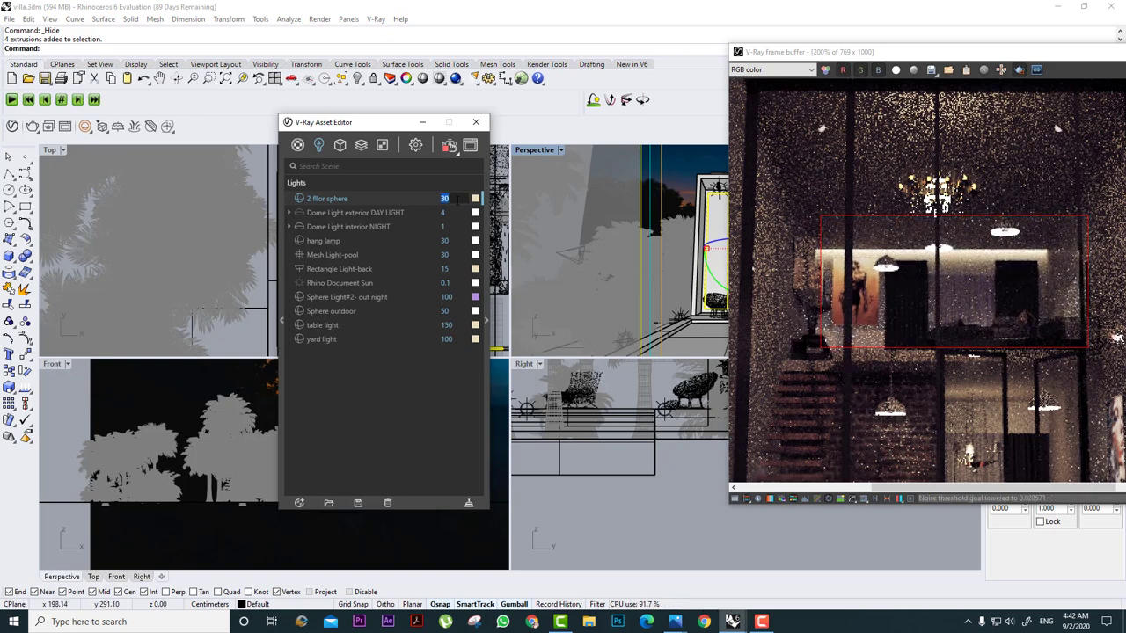
# Set the 2 fllor sphere light's intensity to 50.
pyautogui.click(456, 199)
pyautogui.write('50')
pyautogui.press('Return')
# Set the render region around the ground-floor interior and set the hang lamp's intensity to 50.
pyautogui.scroll(-1, 888, 256)
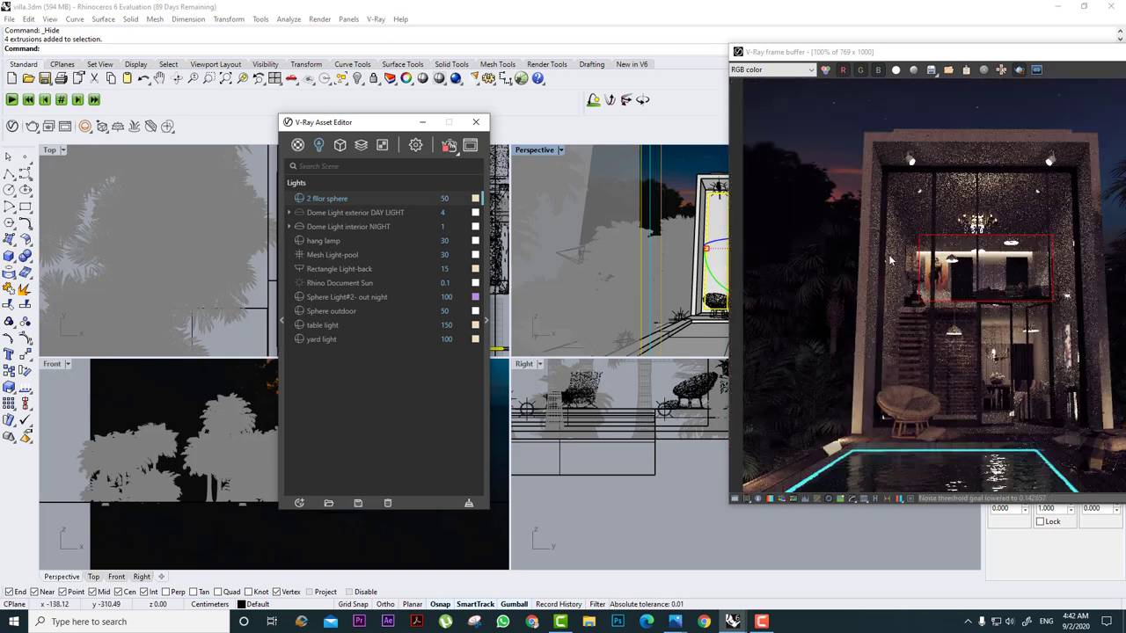
pyautogui.moveTo(1096, 284); pyautogui.dragTo(886, 405)
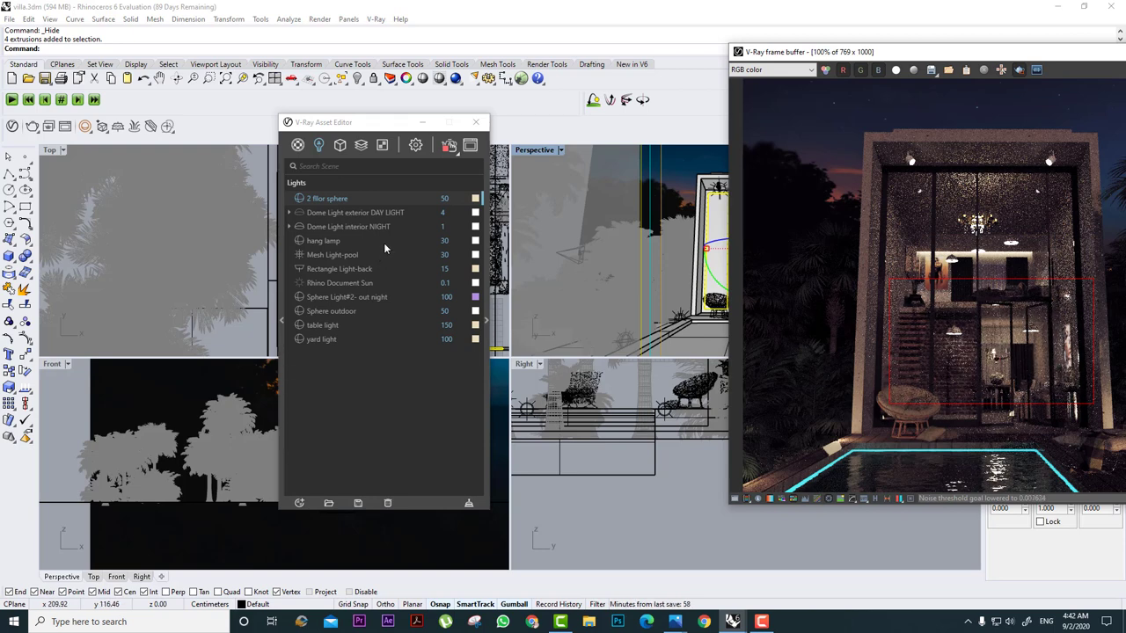
pyautogui.click(384, 243)
pyautogui.doubleClick(444, 240)
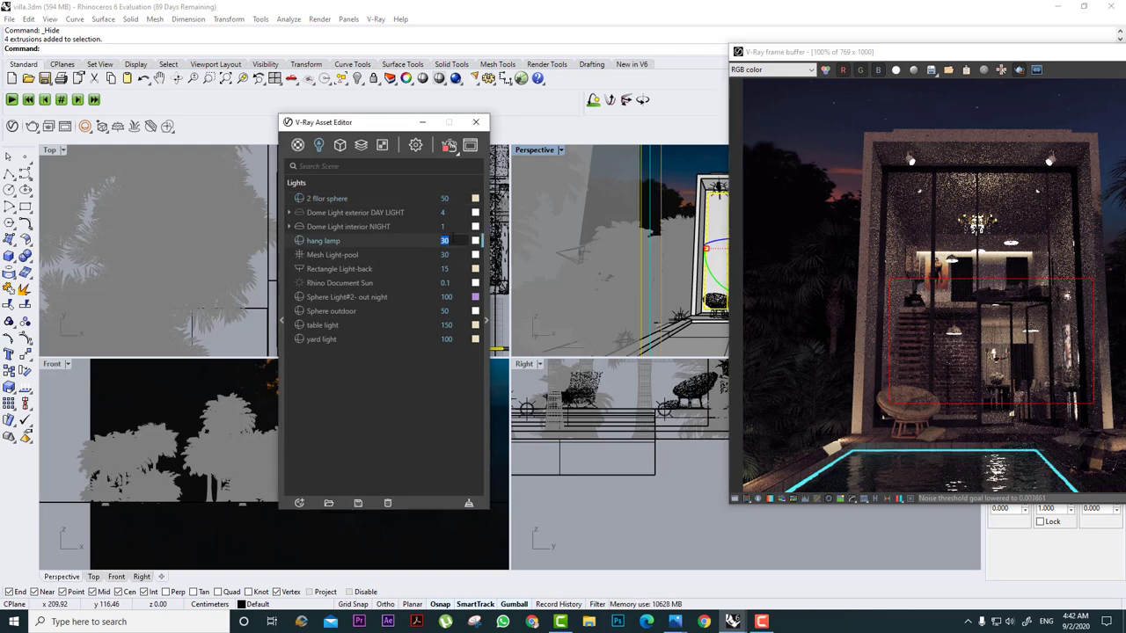
pyautogui.write('50')
pyautogui.press('Return')
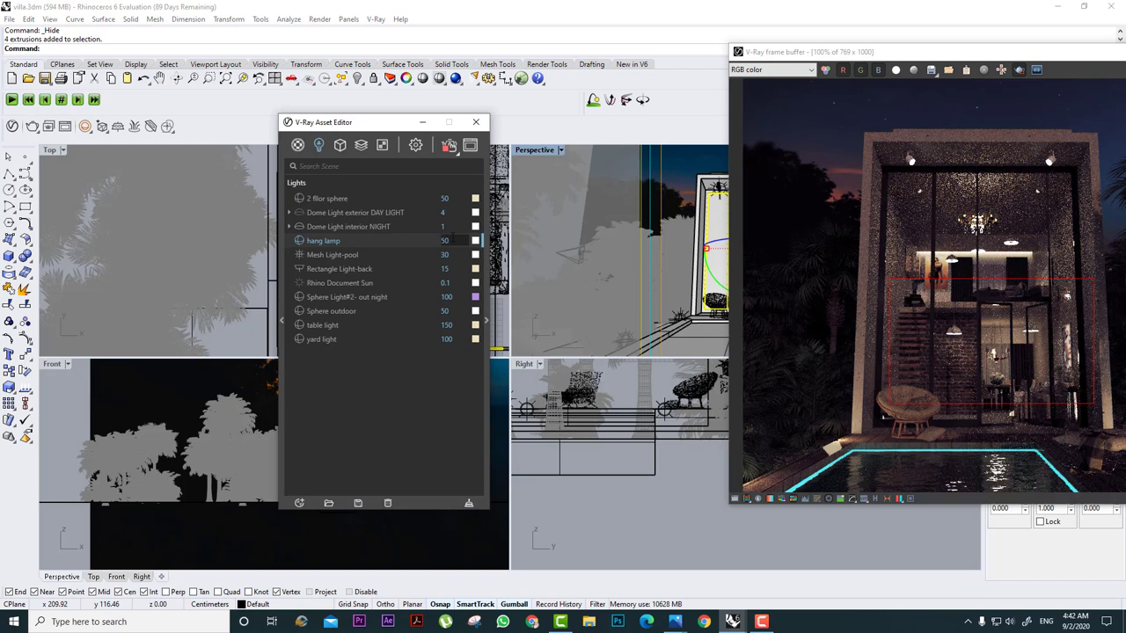
# Inspect the hang lamp's effect by rendering regions over the glazed front, the brick wall and the staircase area.
pyautogui.moveTo(1064, 185); pyautogui.dragTo(879, 359)
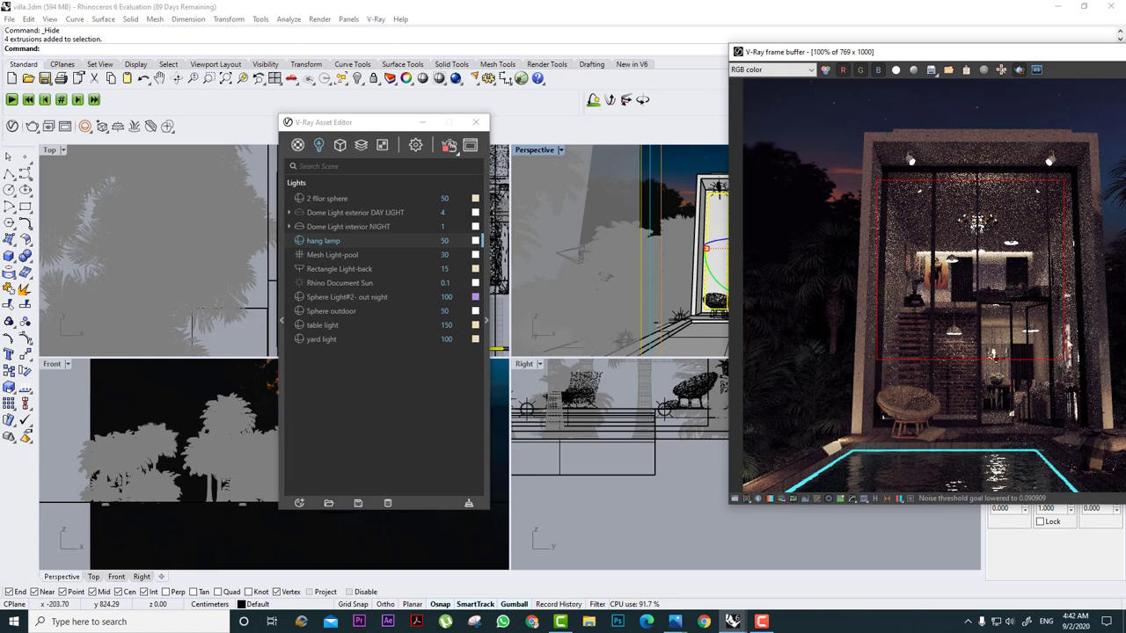
pyautogui.moveTo(978, 319); pyautogui.dragTo(928, 412)
pyautogui.scroll(3, 956, 378)
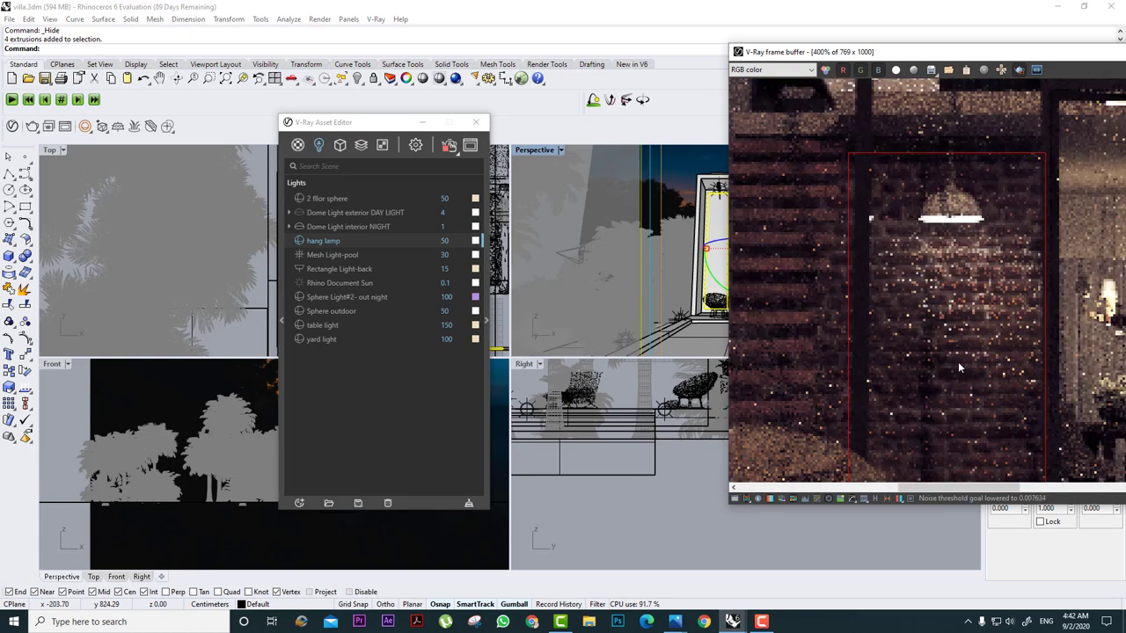
pyautogui.scroll(-3, 957, 361)
pyautogui.scroll(3, 968, 311)
pyautogui.moveTo(967, 311); pyautogui.dragTo(959, 236, button='middle')
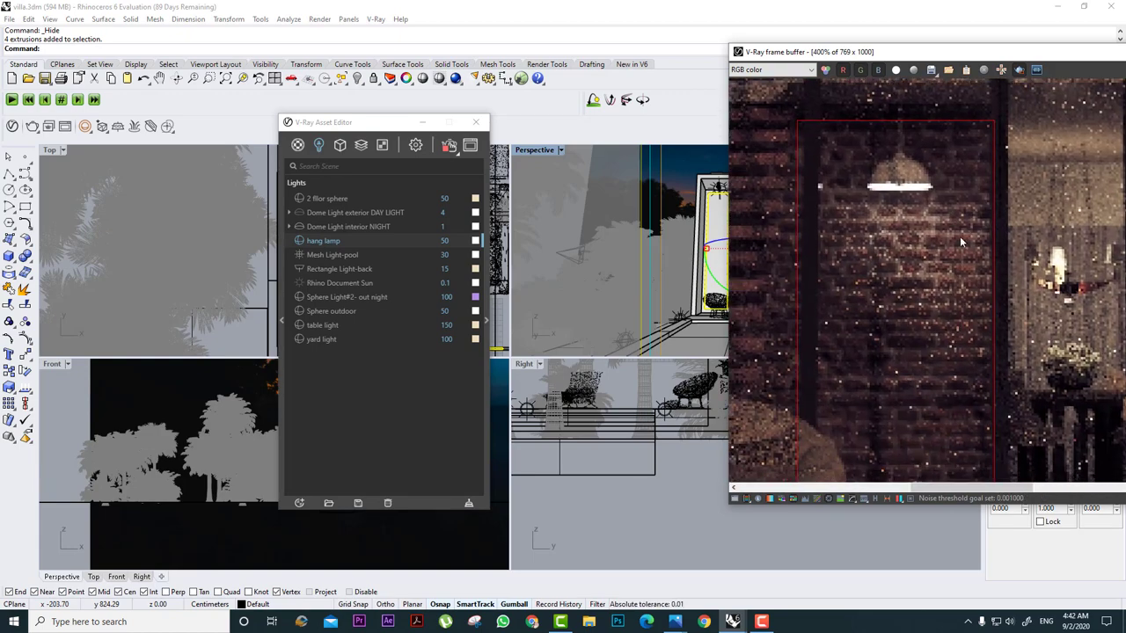
pyautogui.scroll(-1, 960, 236)
pyautogui.moveTo(1001, 156); pyautogui.dragTo(800, 381)
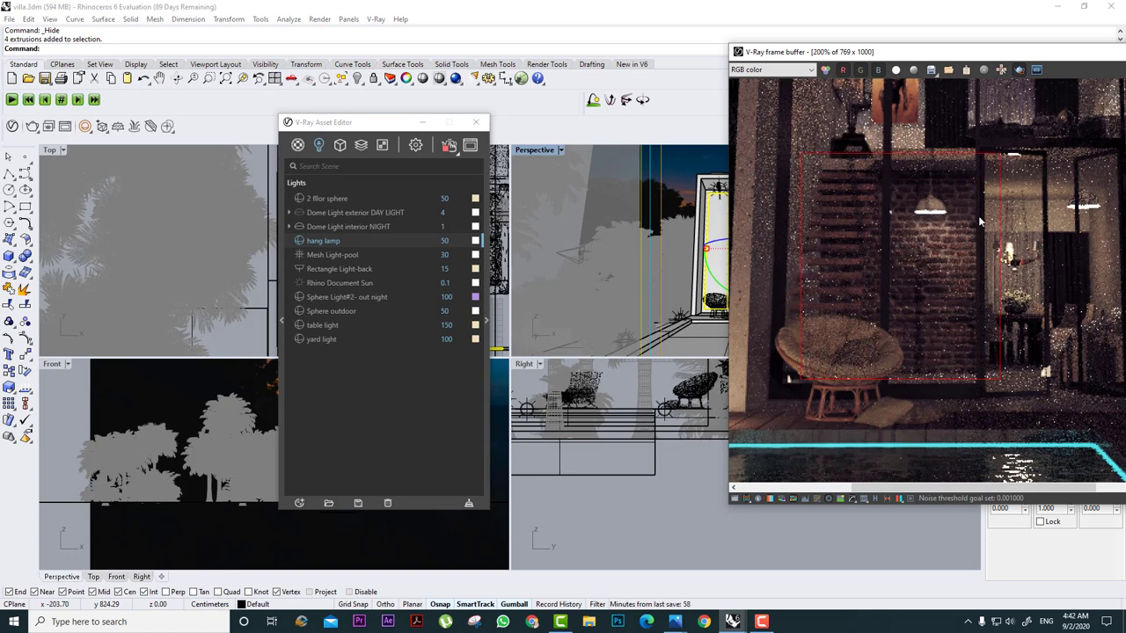
pyautogui.scroll(-2, 952, 352)
pyautogui.scroll(2, 969, 269)
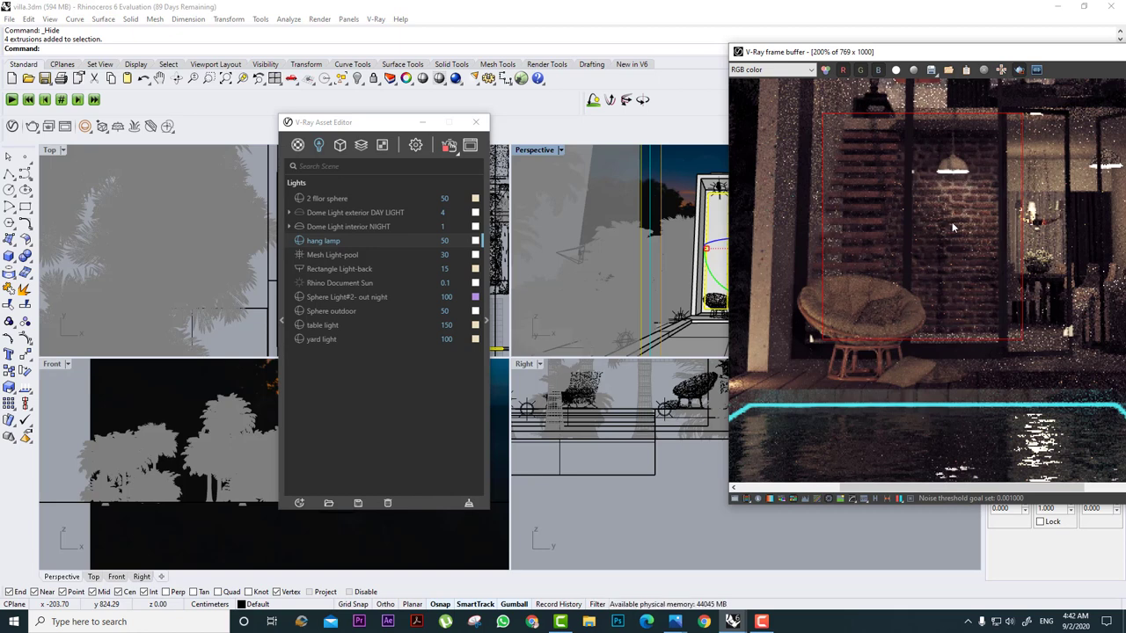
# Load the night.vccglb global color correction file from the Desktop into the frame buffer.
pyautogui.scroll(-2, 953, 269)
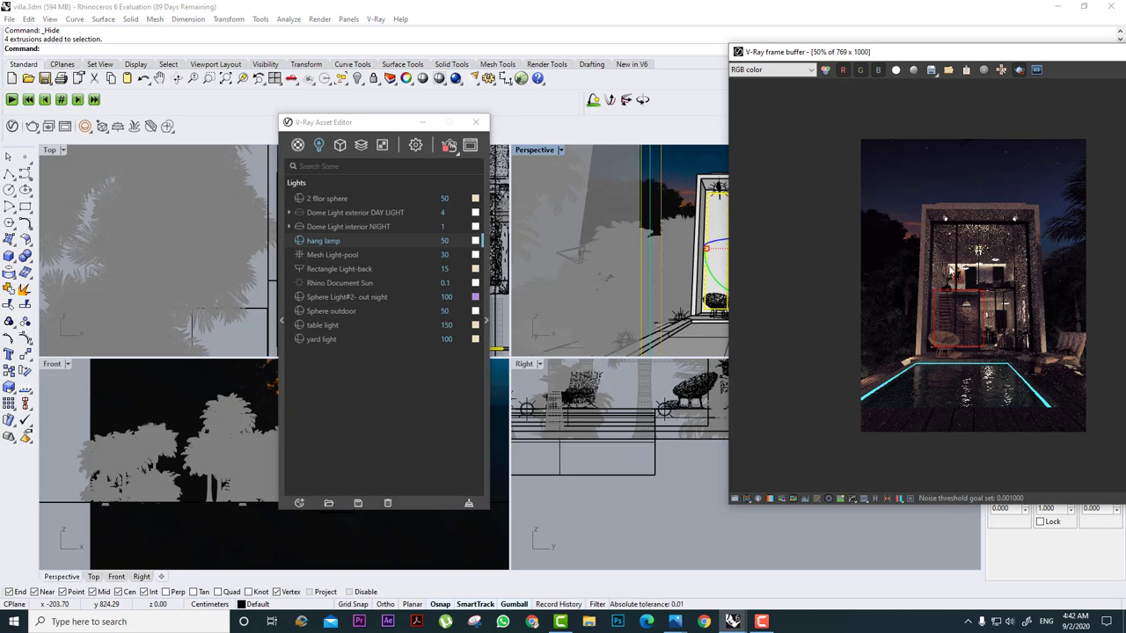
pyautogui.moveTo(855, 58); pyautogui.dragTo(457, 56)
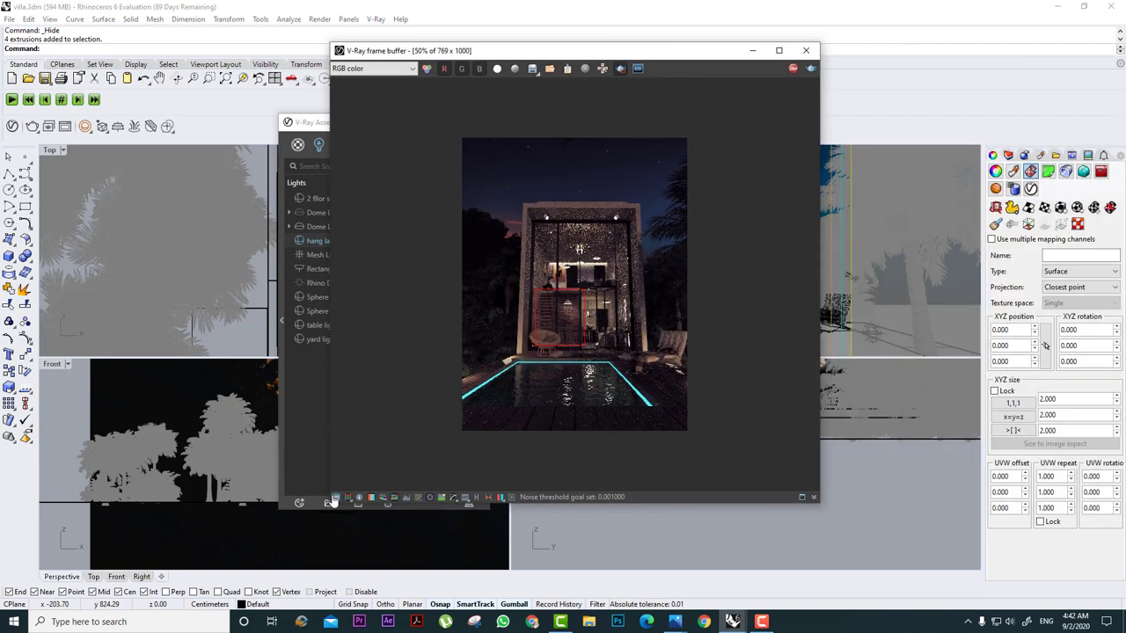
pyautogui.click(924, 70)
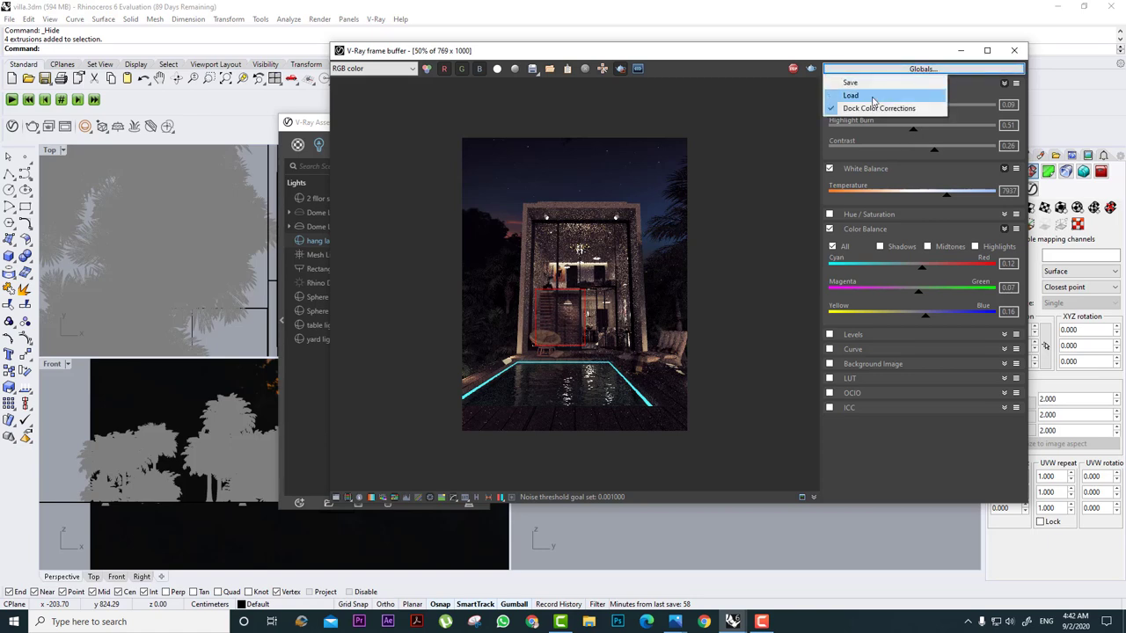
pyautogui.click(871, 102)
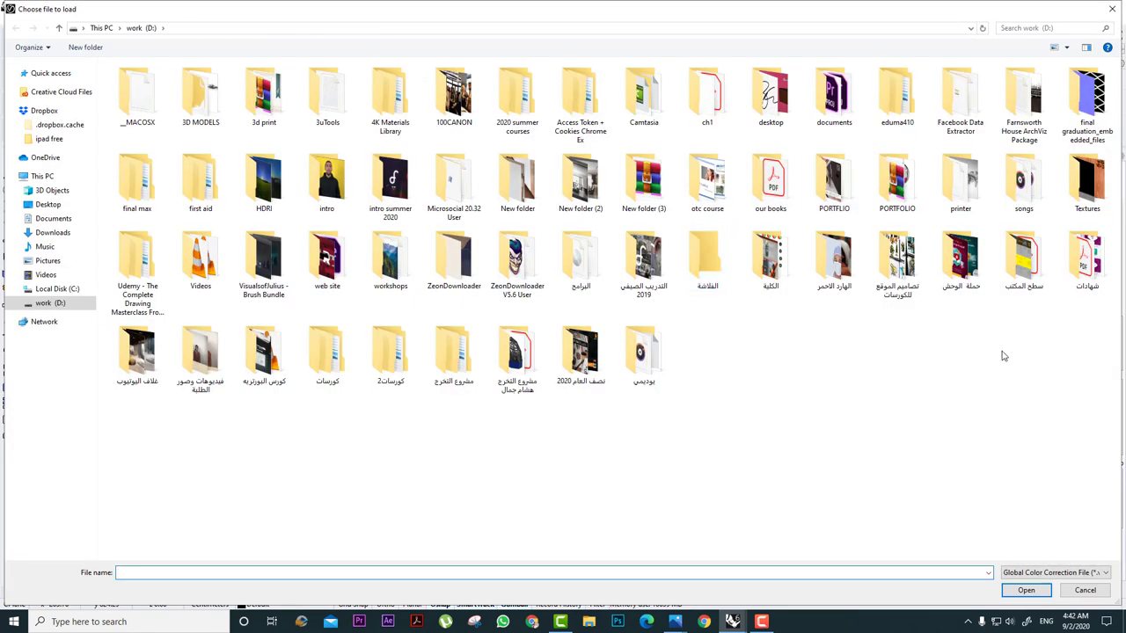
pyautogui.click(68, 205)
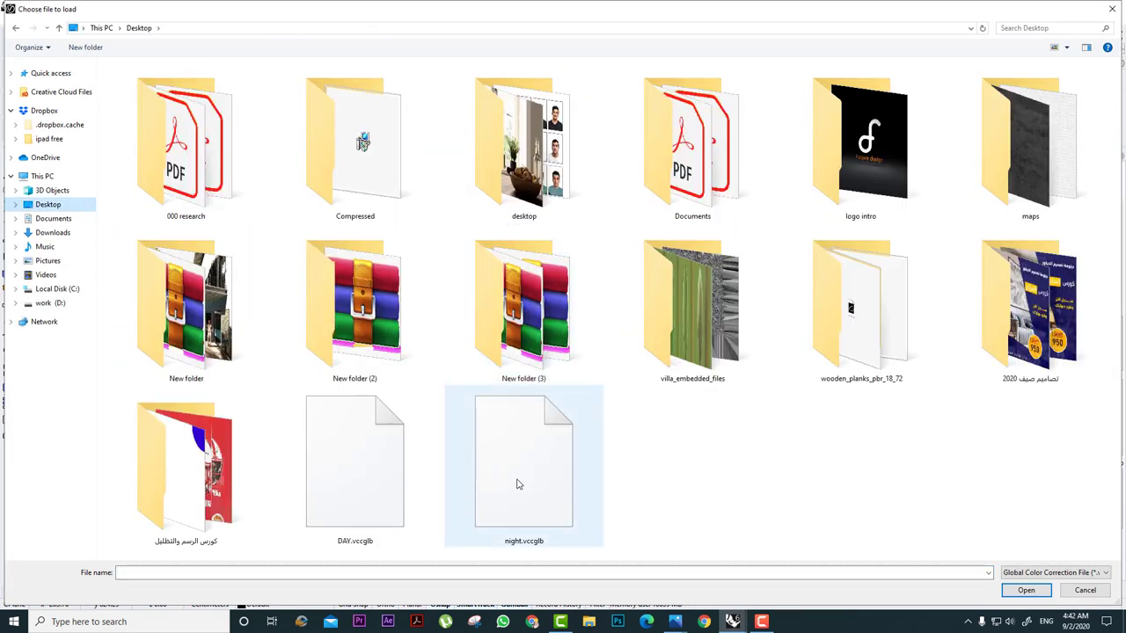
pyautogui.doubleClick(518, 482)
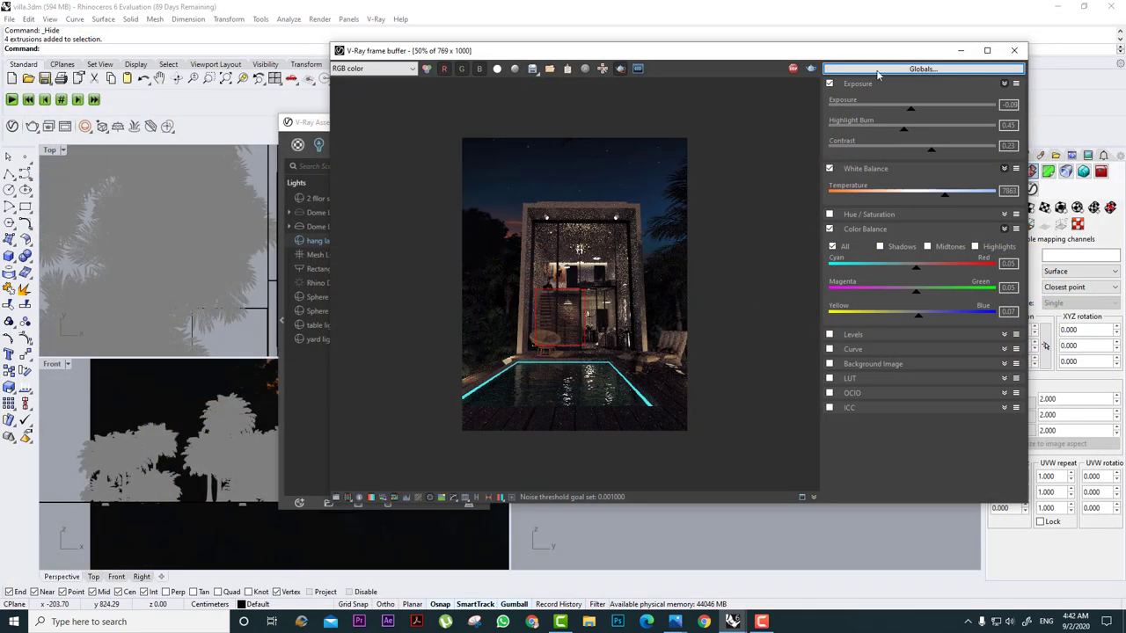
pyautogui.click(923, 69)
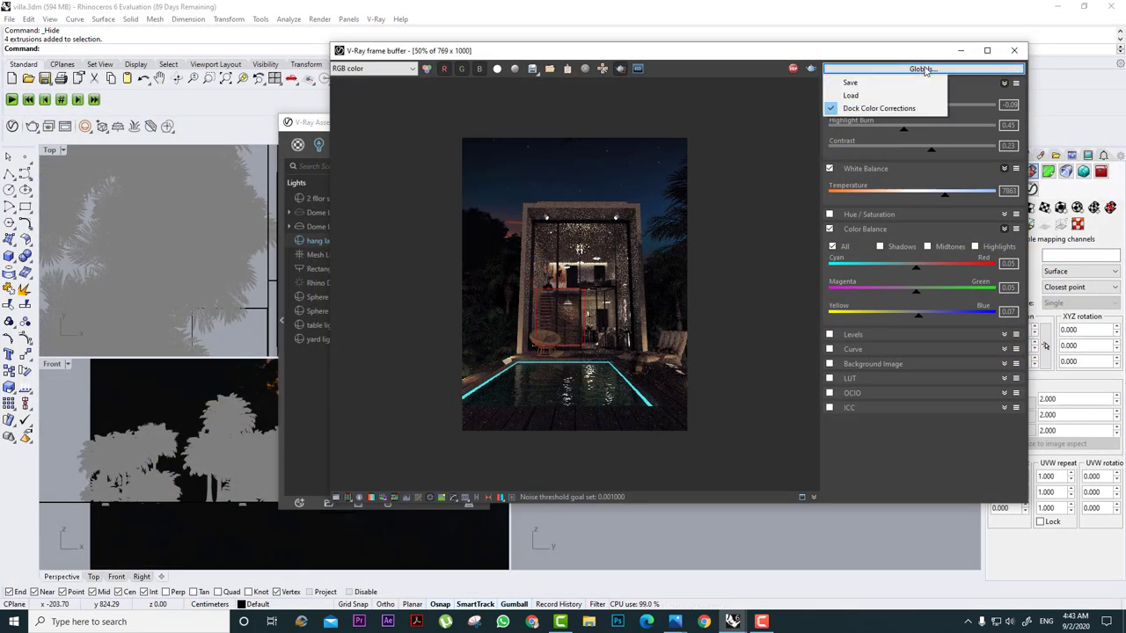
pyautogui.click(860, 97)
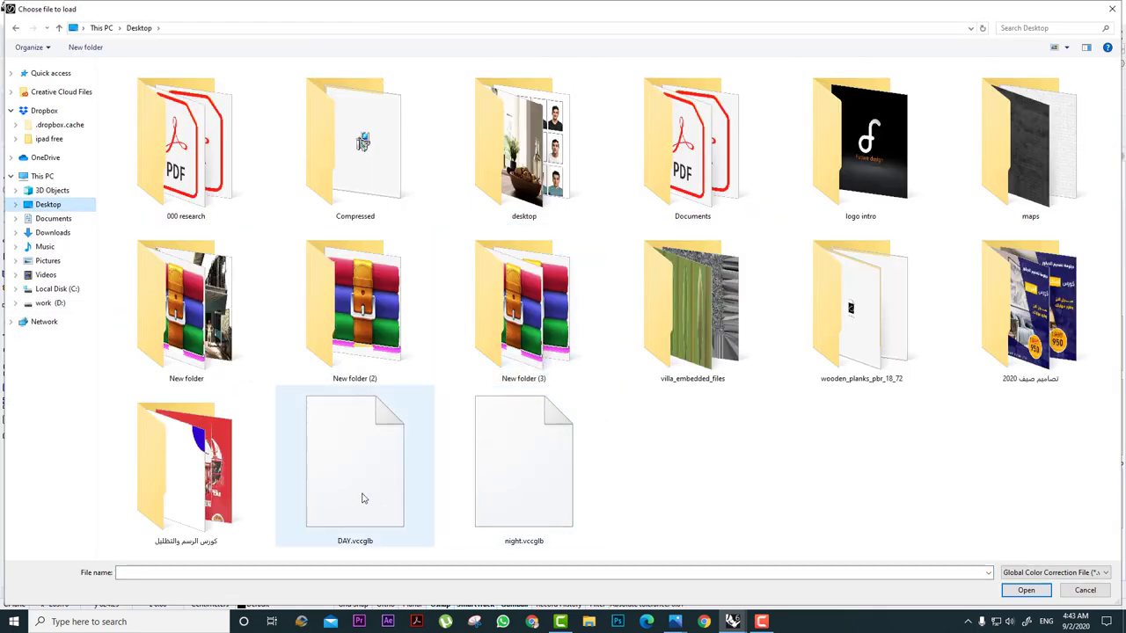
pyautogui.doubleClick(502, 491)
# Refresh the render with successive regions covering the villa's facade, the terrace and the pool.
pyautogui.moveTo(694, 136); pyautogui.dragTo(526, 371)
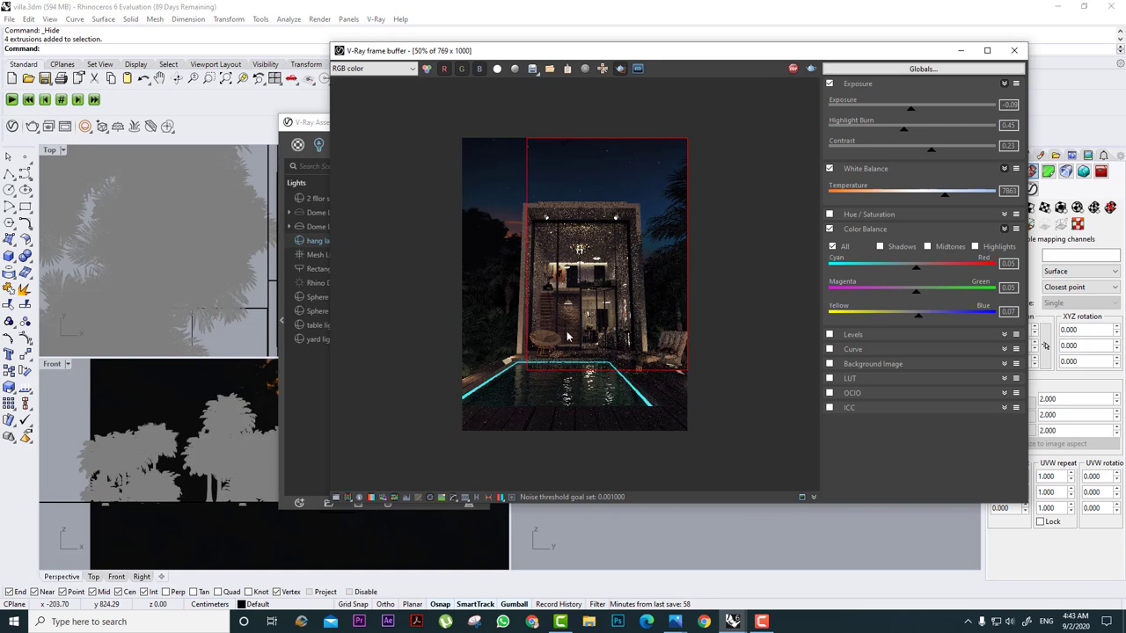
pyautogui.moveTo(676, 191); pyautogui.dragTo(427, 475)
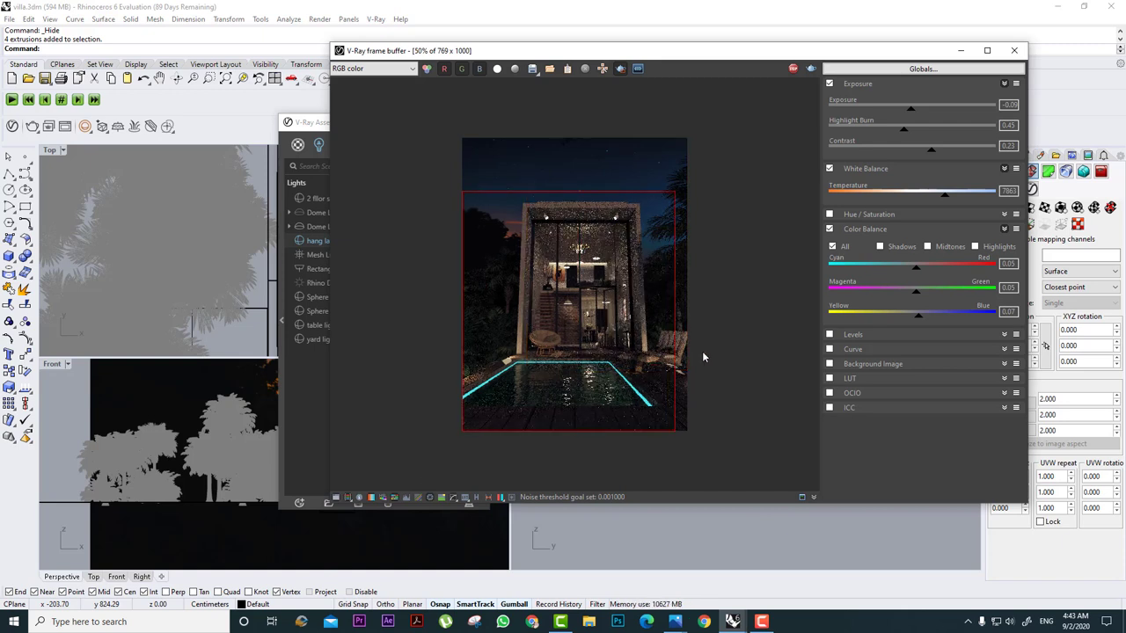
pyautogui.moveTo(702, 340); pyautogui.dragTo(478, 476)
pyautogui.moveTo(675, 188); pyautogui.dragTo(420, 410)
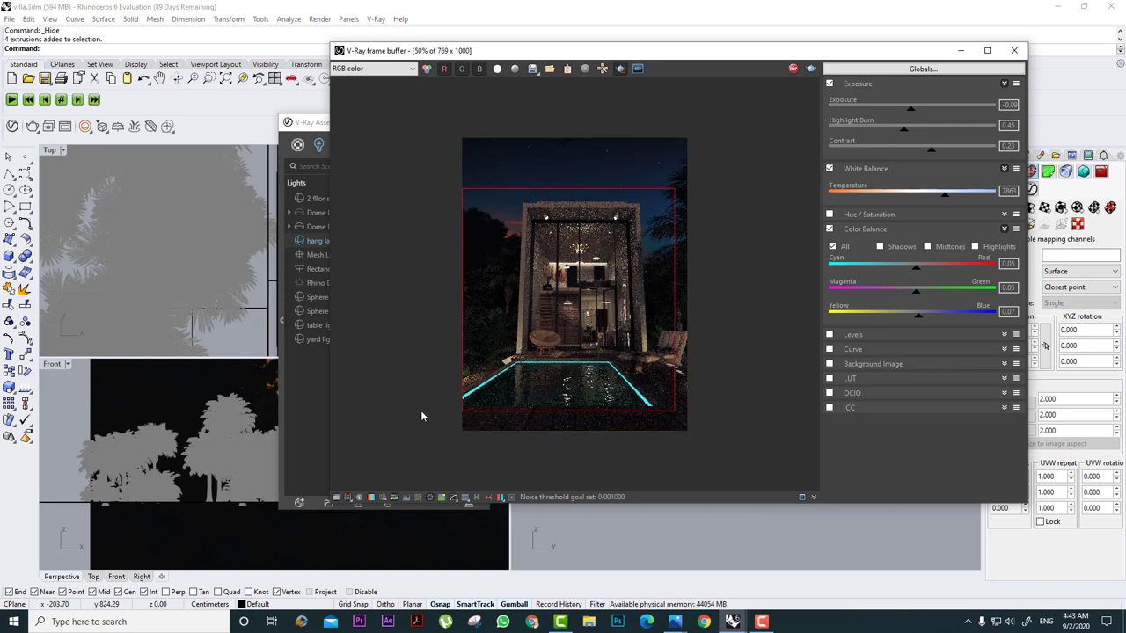
# Examine the rendered interior, facade and pool reflections up close and in the full image.
pyautogui.moveTo(618, 53); pyautogui.dragTo(743, 63)
pyautogui.scroll(2, 733, 292)
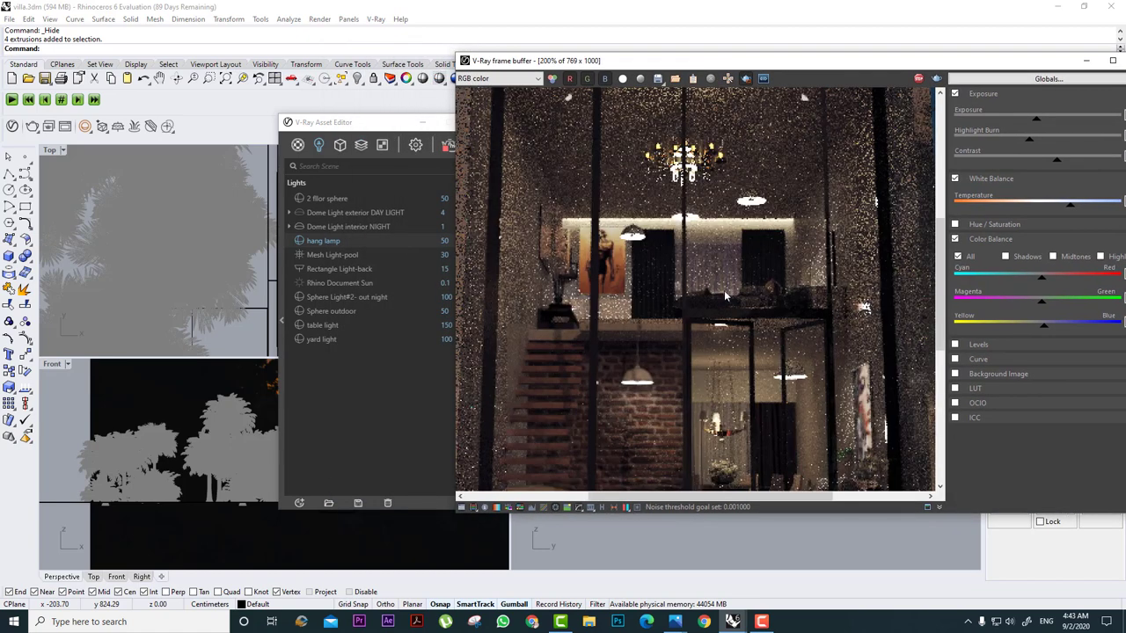
pyautogui.scroll(-1, 733, 290)
pyautogui.moveTo(726, 341); pyautogui.dragTo(806, 190, button='middle')
pyautogui.scroll(-2, 778, 281)
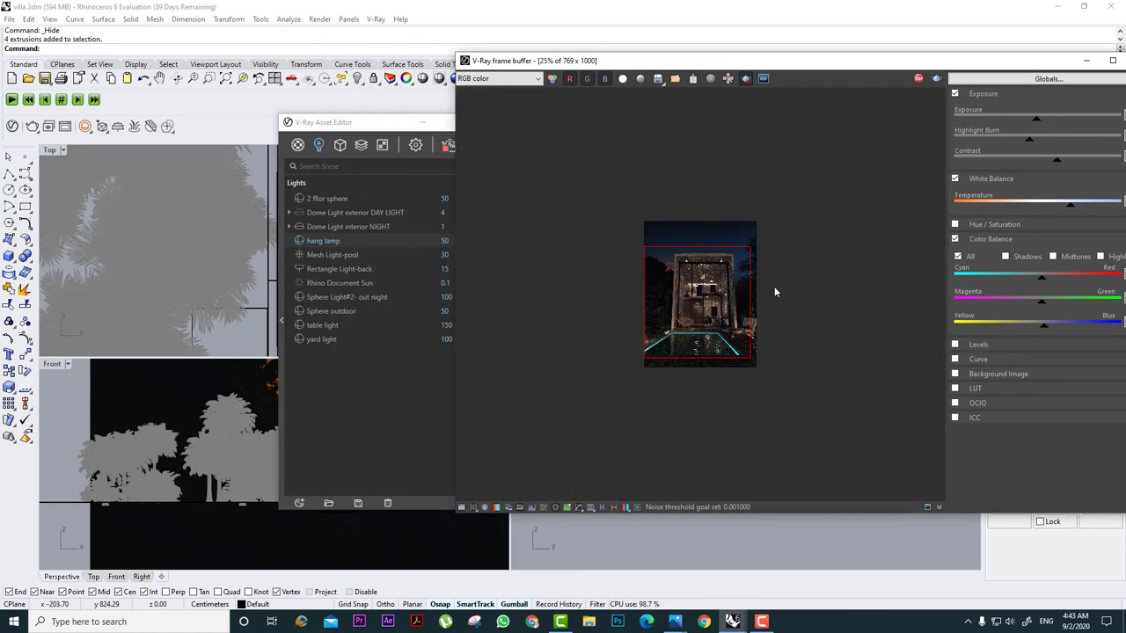
pyautogui.scroll(2, 762, 329)
pyautogui.moveTo(759, 486); pyautogui.dragTo(809, 228, button='middle')
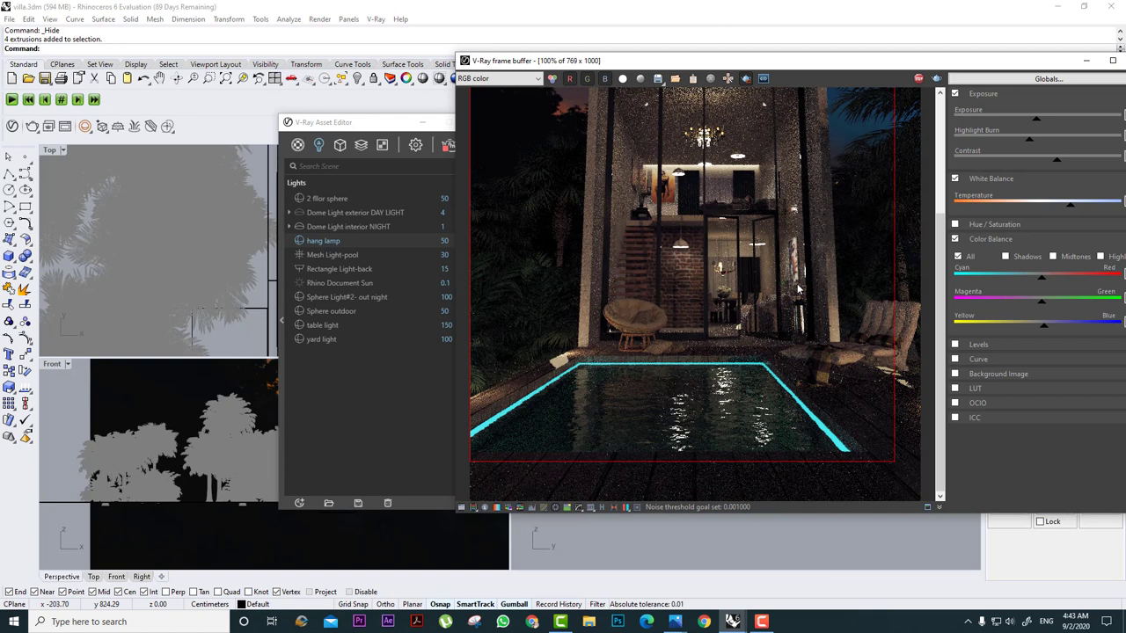
pyautogui.scroll(-2, 802, 304)
pyautogui.scroll(1, 726, 335)
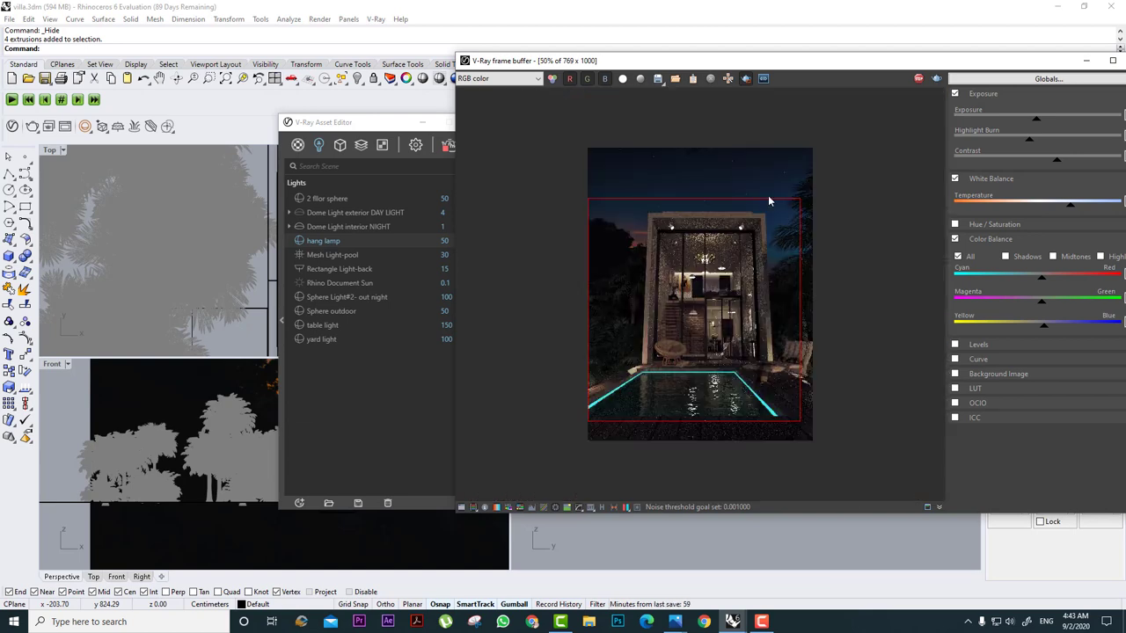
# Set the render region around the pool and move the frame buffer clear of the perspective view.
pyautogui.scroll(1, 747, 343)
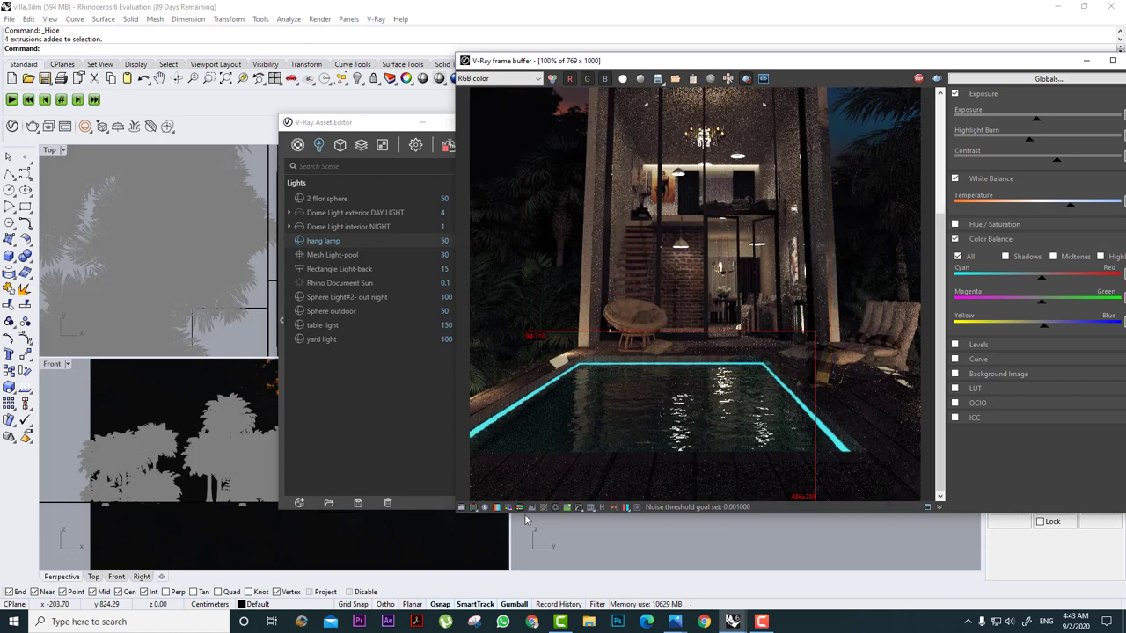
pyautogui.moveTo(526, 519); pyautogui.dragTo(526, 519)
pyautogui.moveTo(538, 61); pyautogui.dragTo(896, 79)
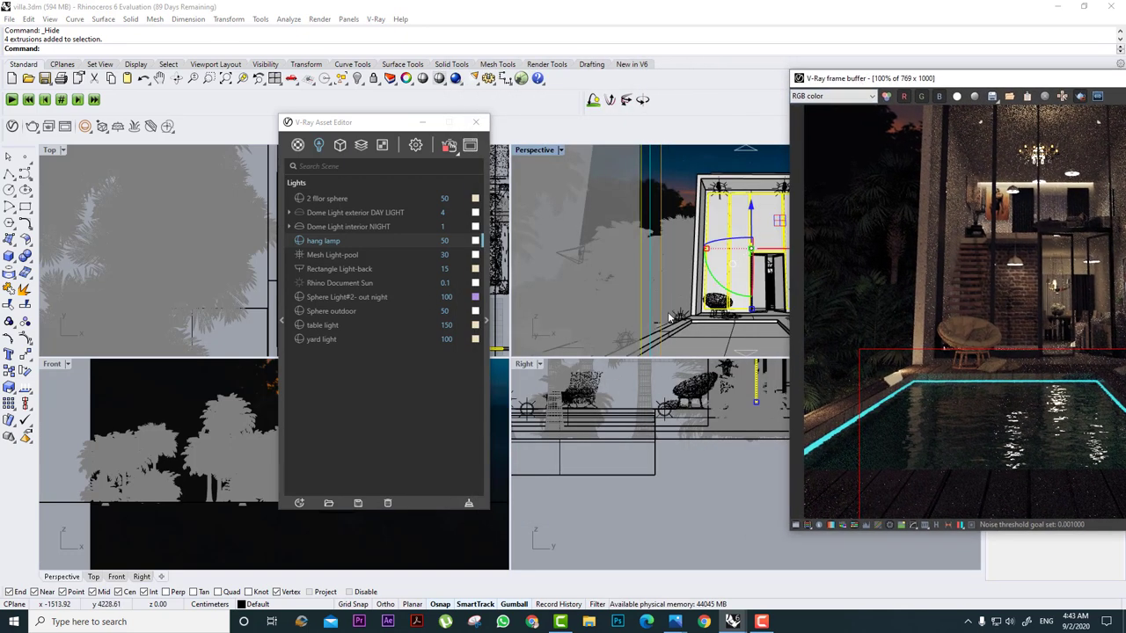
# Select the pool water surface and apply the Waves A 02 200cm material from the Liquid library to it.
pyautogui.click(737, 336)
pyautogui.click(281, 317)
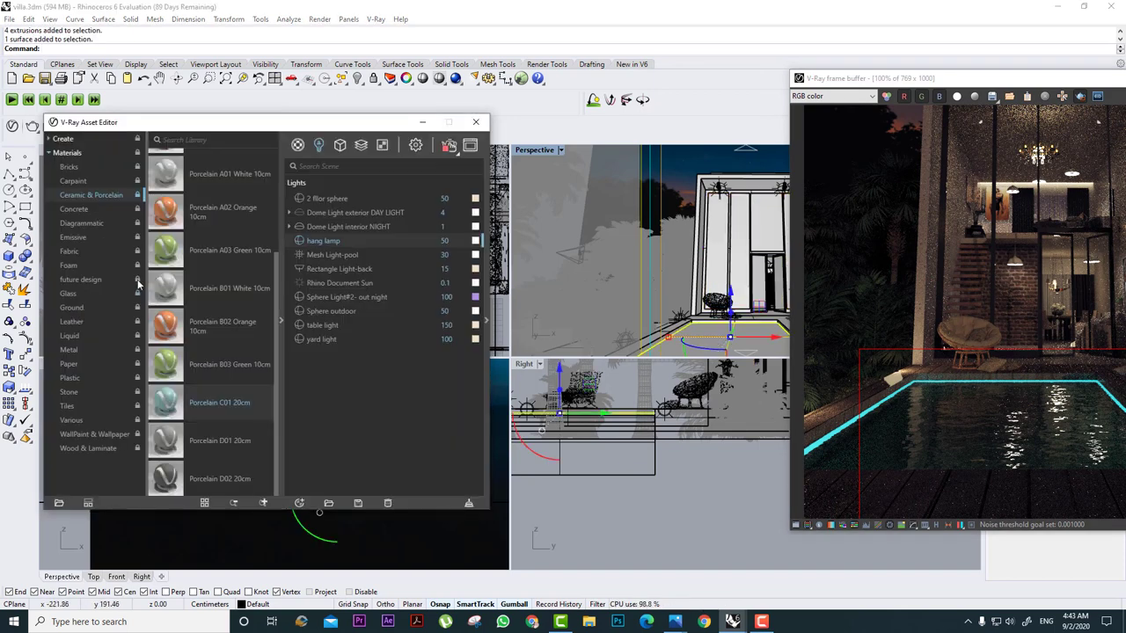
pyautogui.click(93, 395)
pyautogui.click(70, 405)
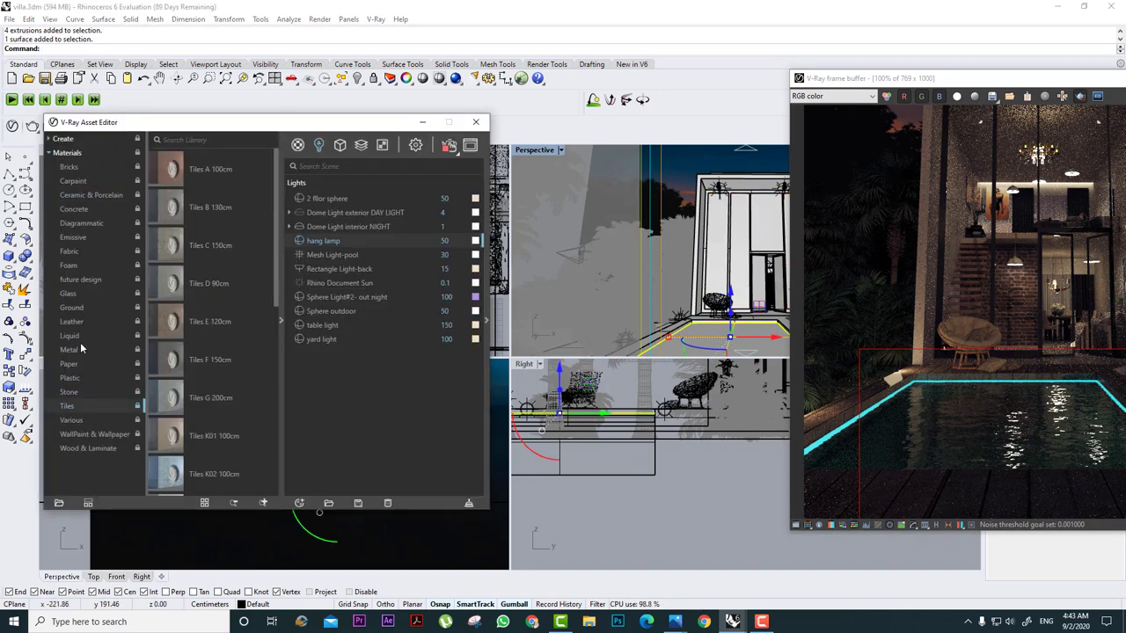
pyautogui.scroll(-3, 231, 304)
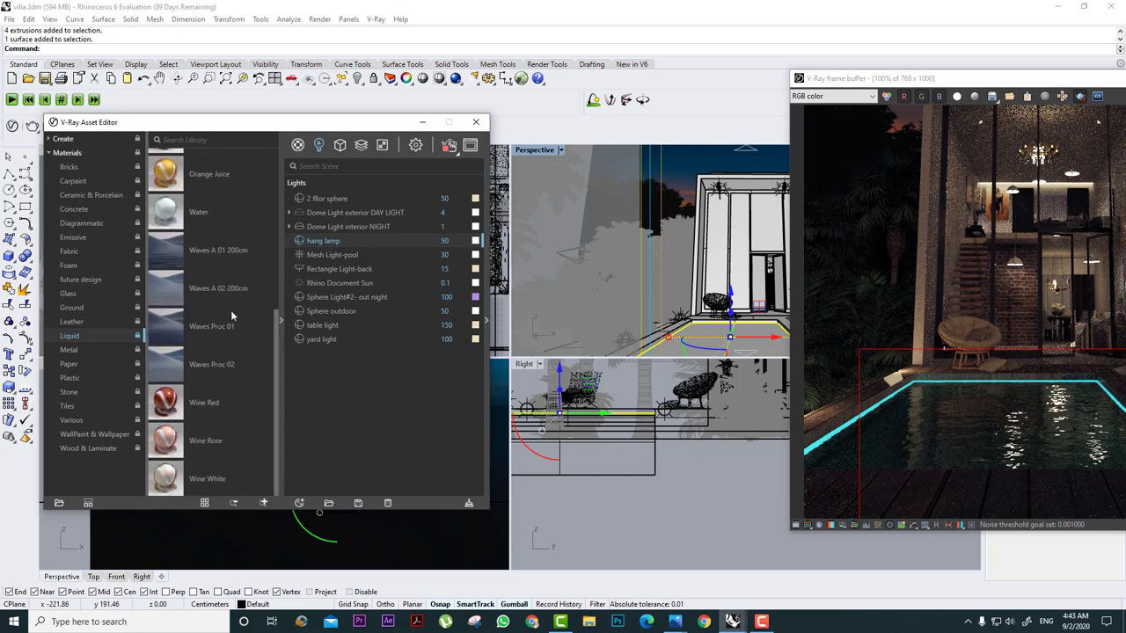
pyautogui.rightClick(237, 325)
pyautogui.rightClick(224, 290)
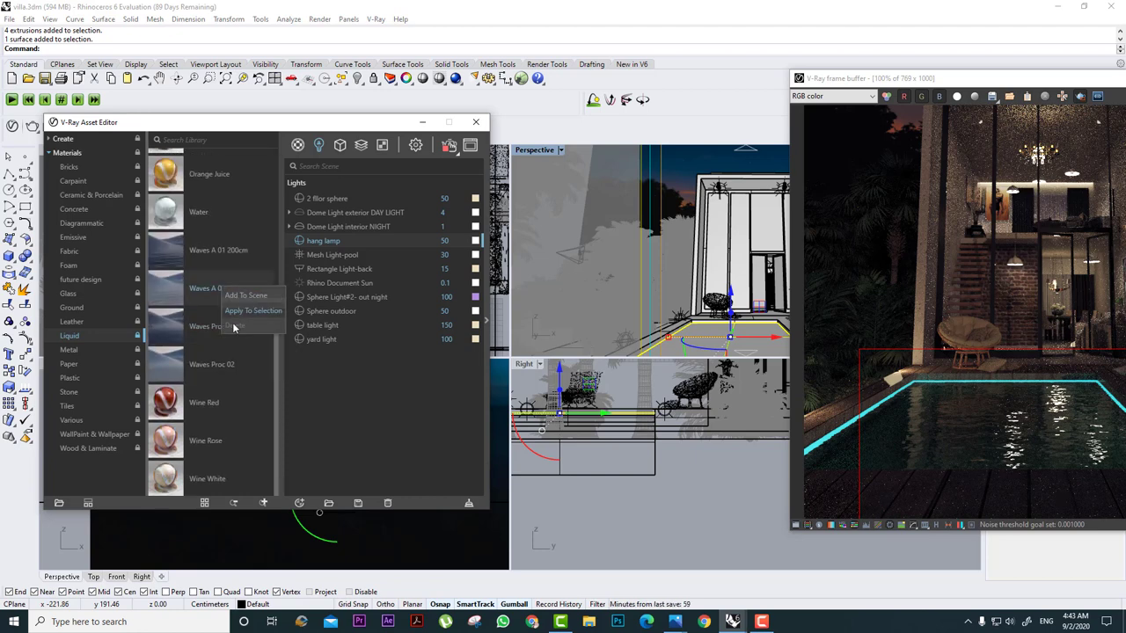
pyautogui.click(243, 312)
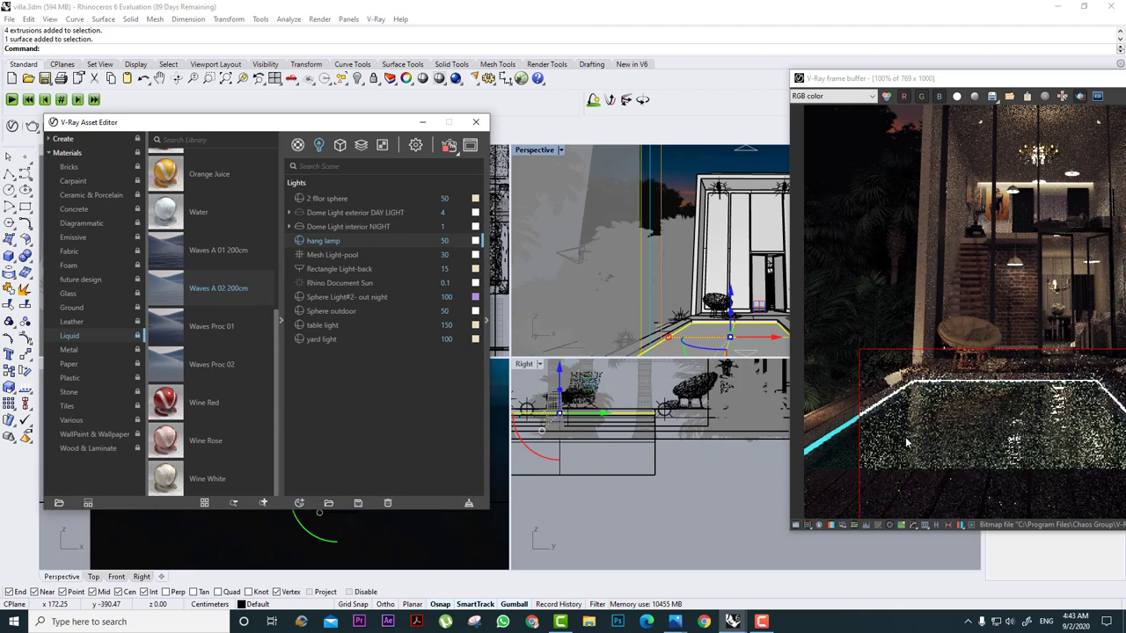
# Try the Waves A 01 200cm material on the pool water and render it in regions over the pool.
pyautogui.click(916, 348)
pyautogui.moveTo(904, 77); pyautogui.dragTo(794, 49)
pyautogui.moveTo(1074, 335); pyautogui.dragTo(969, 488)
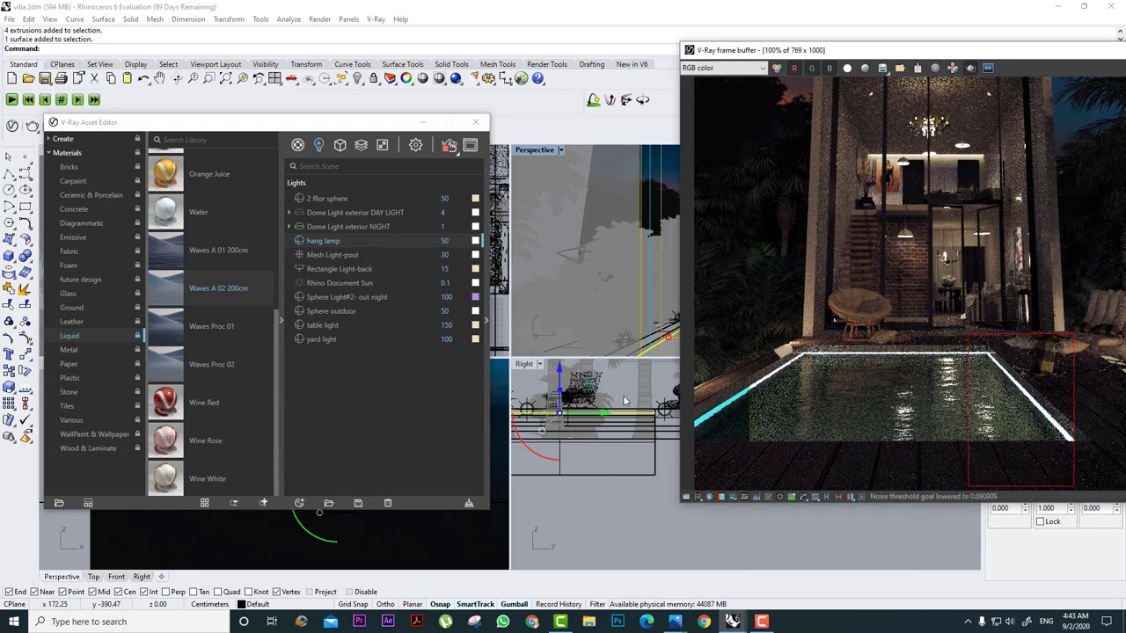
pyautogui.rightClick(214, 258)
pyautogui.click(246, 283)
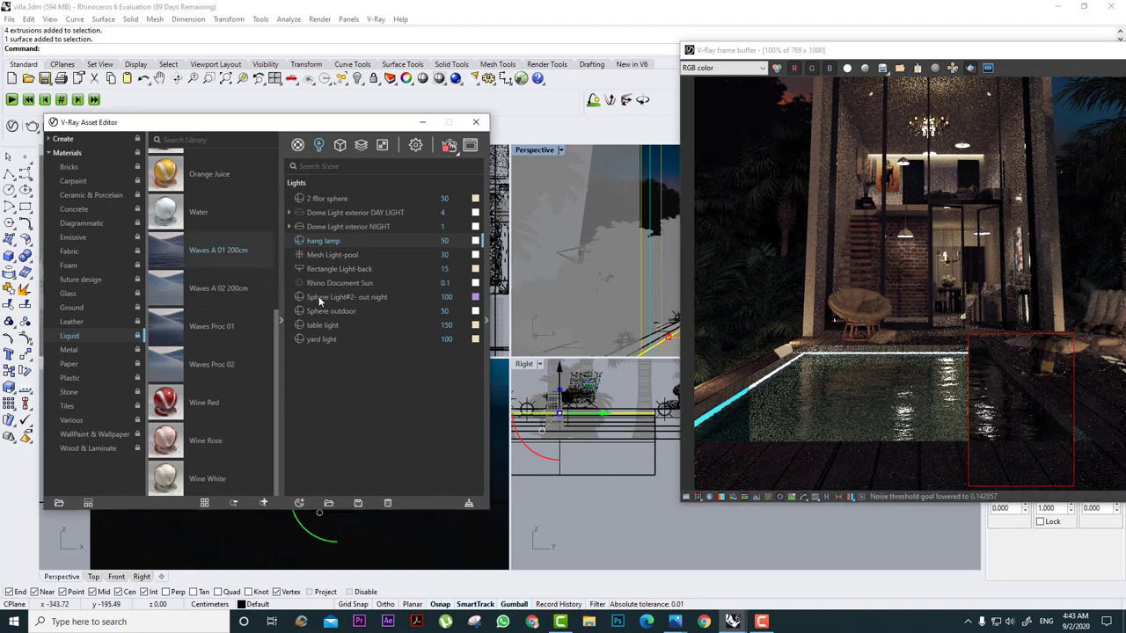
pyautogui.moveTo(784, 327); pyautogui.dragTo(1022, 457)
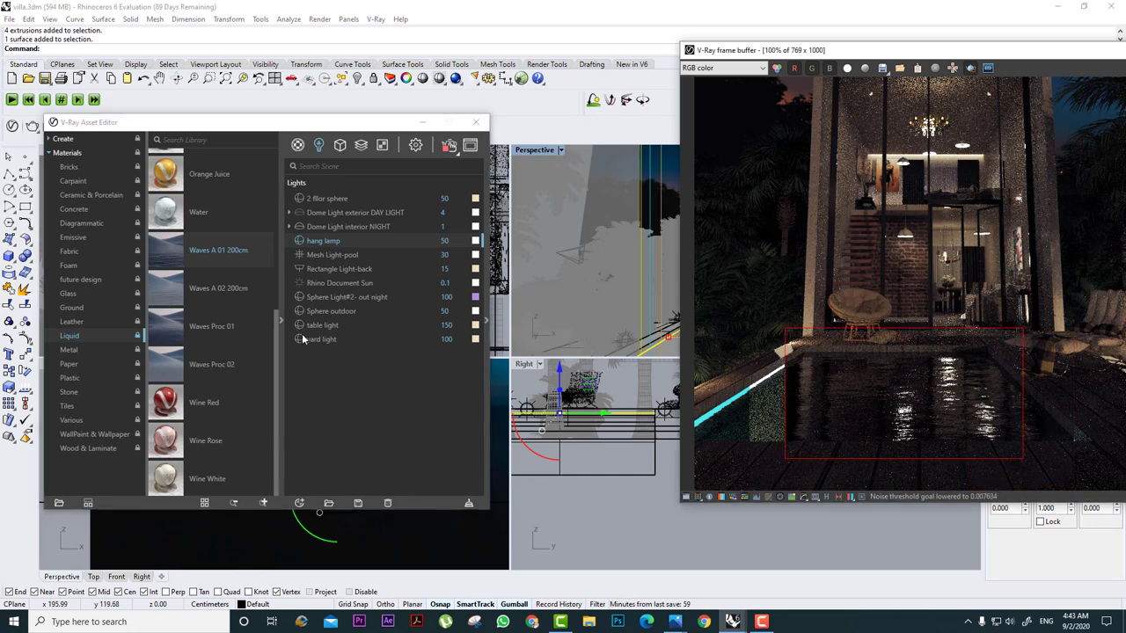
# Apply the Waves Proc 01 material to the pool water and render regions across both sides of the pool.
pyautogui.rightClick(232, 319)
pyautogui.click(252, 326)
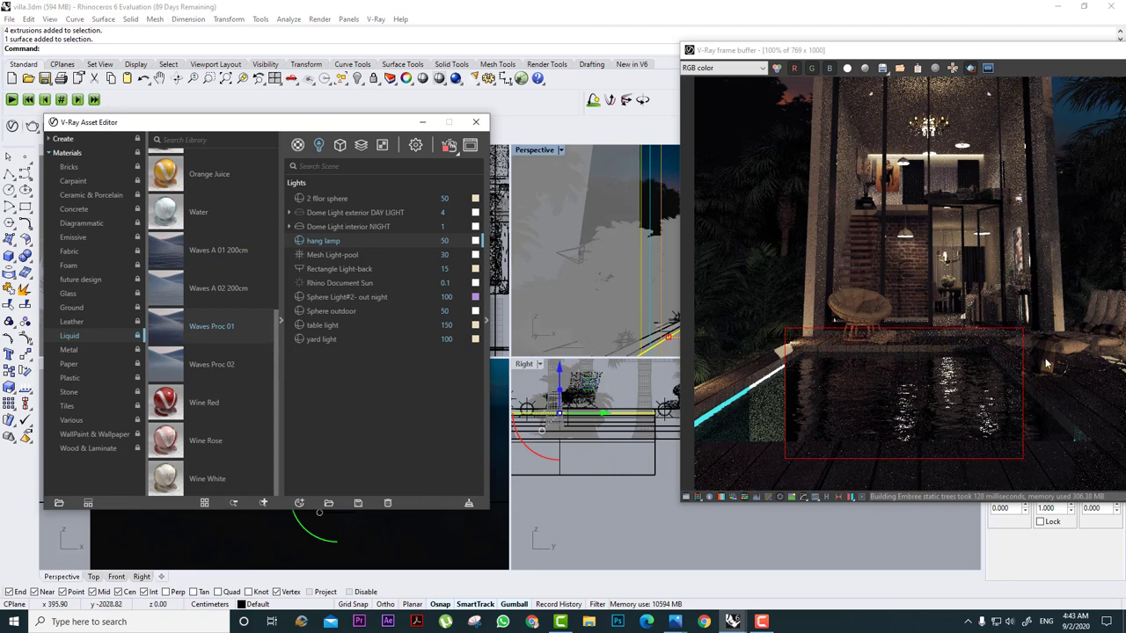
pyautogui.moveTo(891, 356); pyautogui.dragTo(1047, 476)
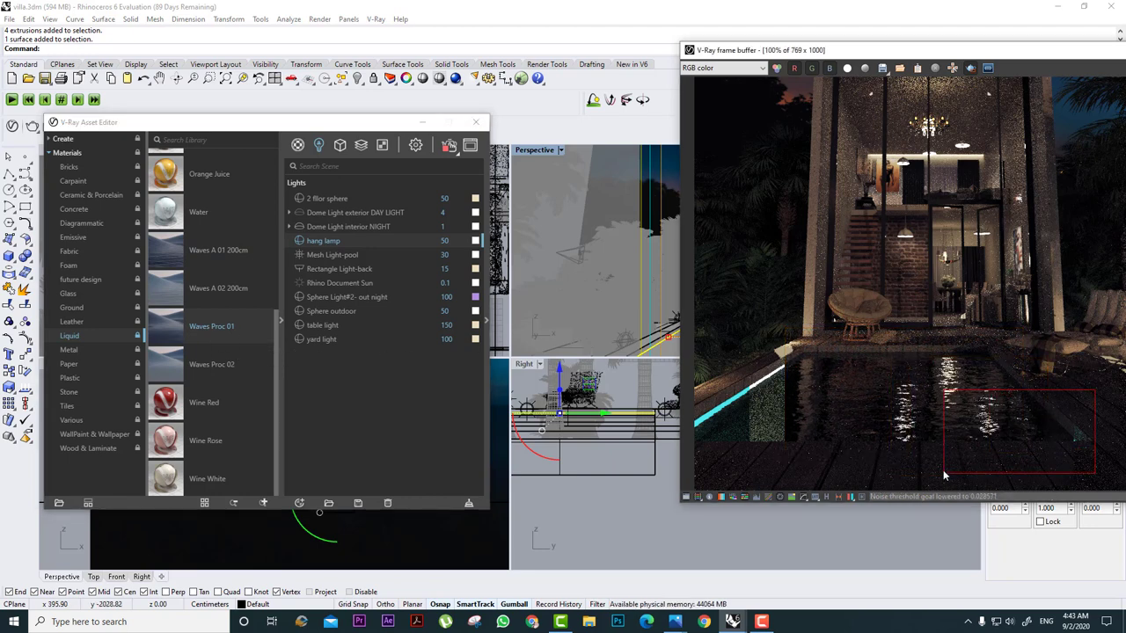
pyautogui.moveTo(943, 343); pyautogui.dragTo(699, 464)
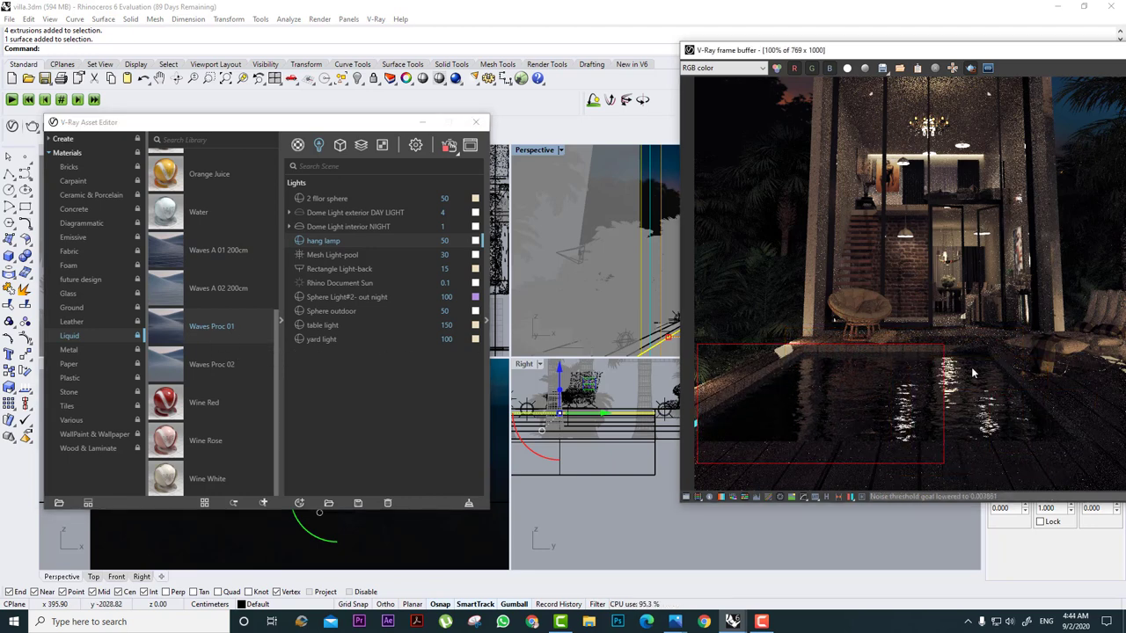
pyautogui.moveTo(1082, 347); pyautogui.dragTo(902, 453)
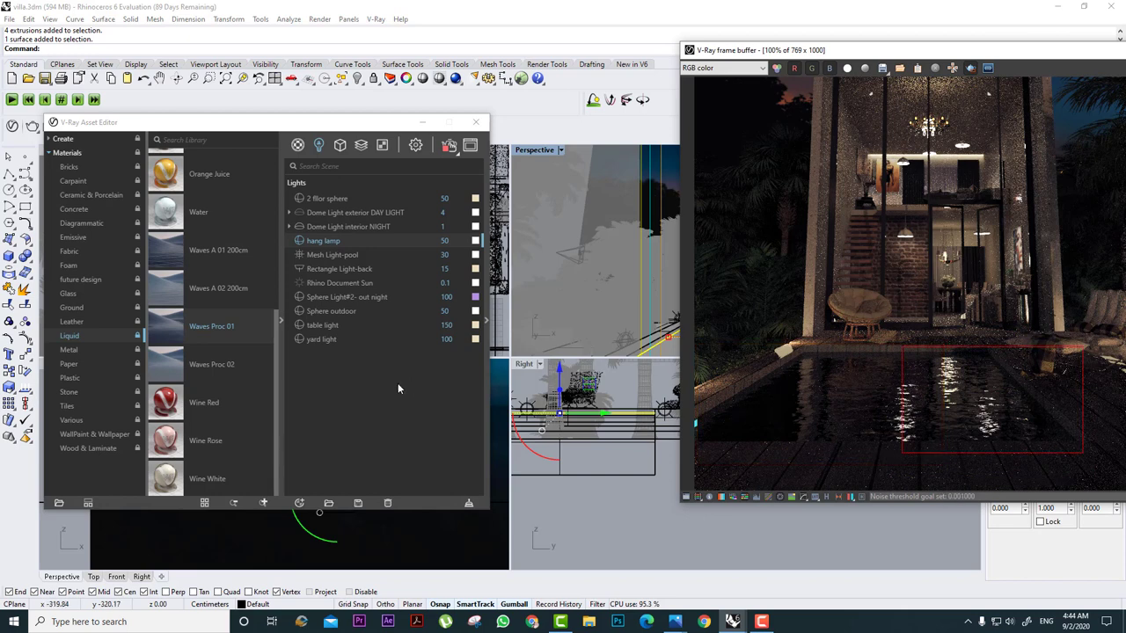
# Try the Waves Proc 02 material on the pool water, and reapply Waves Proc 01.
pyautogui.rightClick(229, 364)
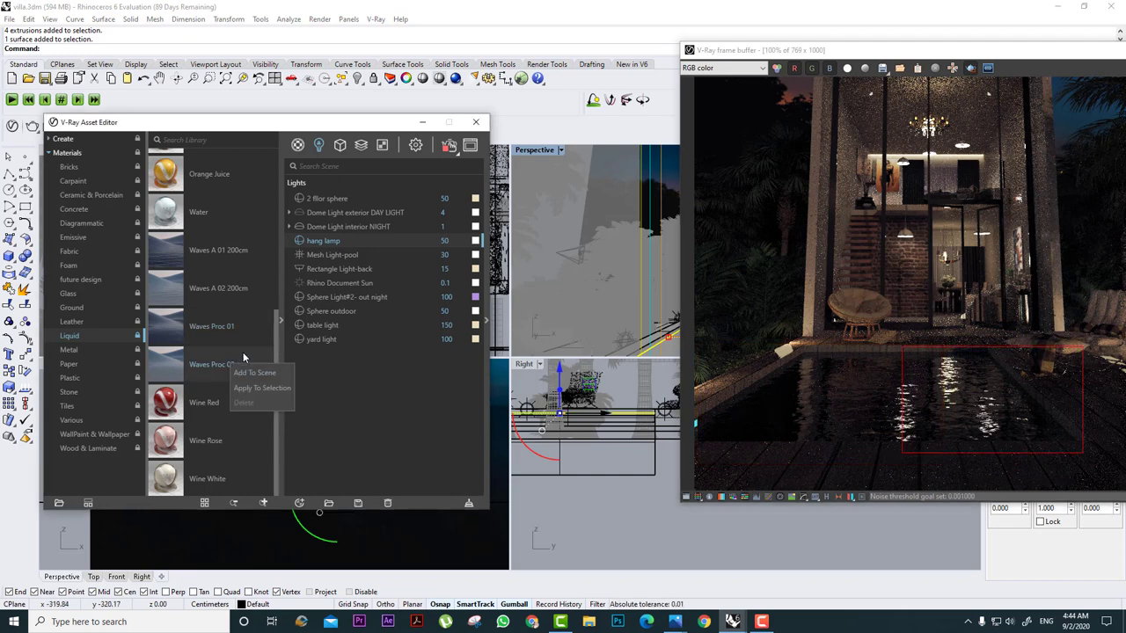
pyautogui.click(251, 389)
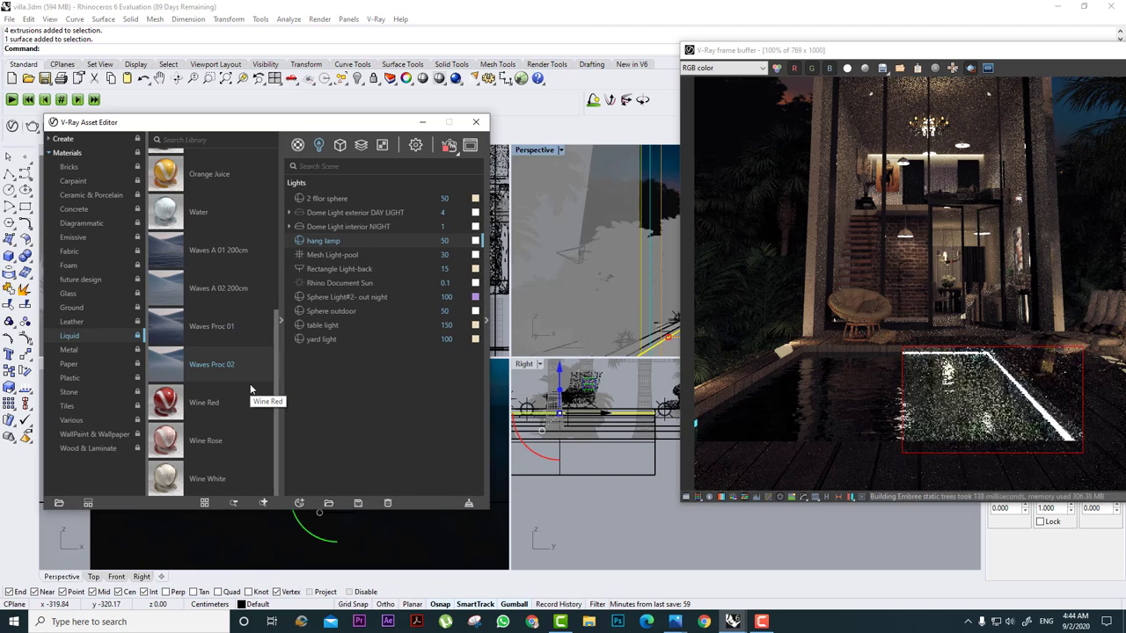
pyautogui.rightClick(243, 343)
pyautogui.click(273, 364)
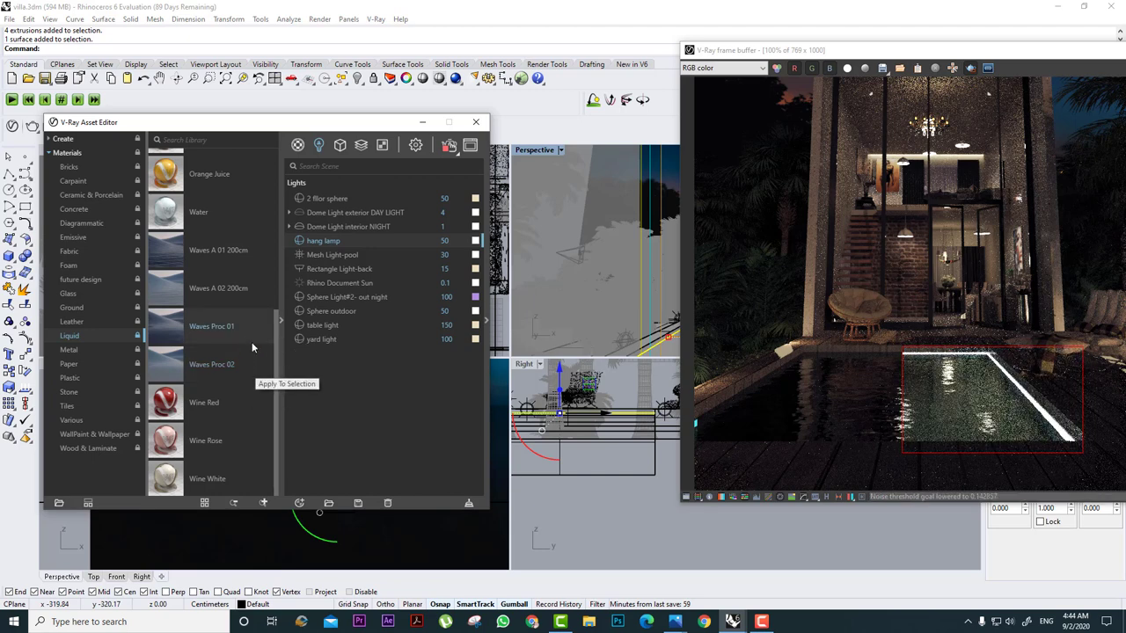
# Open the Waves_Proc_#2 material's settings and check its opacity parameters.
pyautogui.click(297, 144)
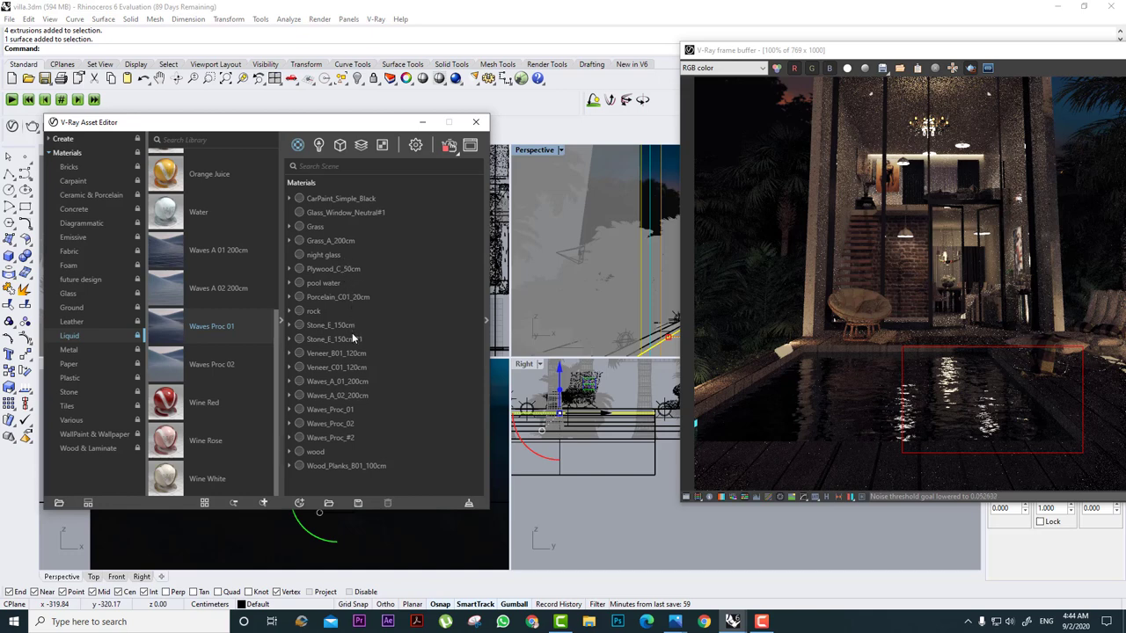
pyautogui.click(409, 437)
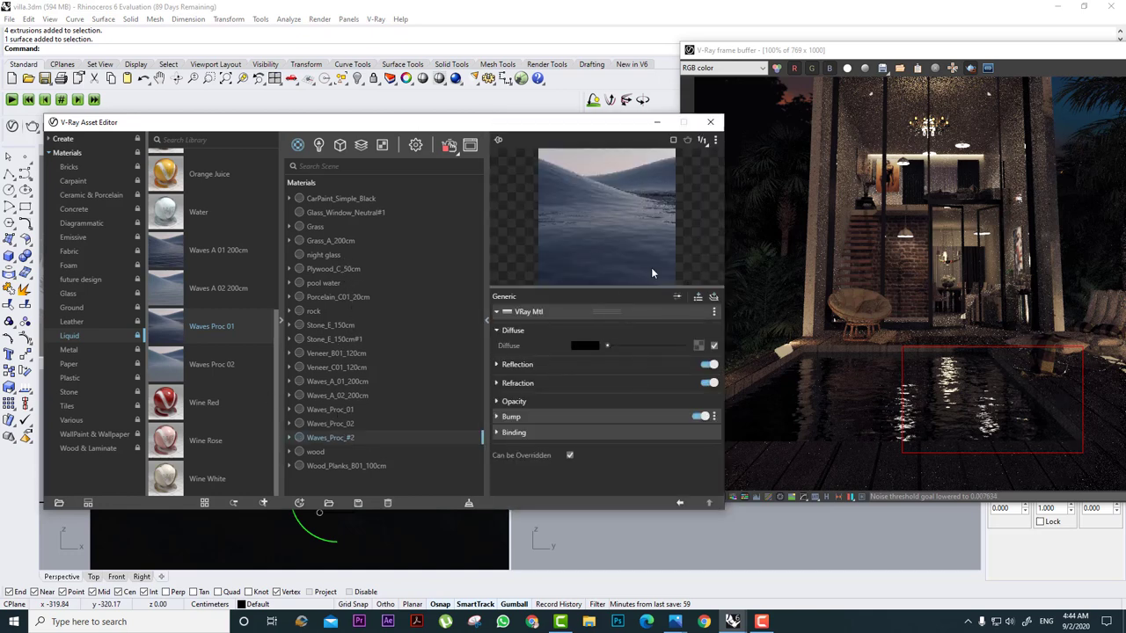
pyautogui.click(543, 397)
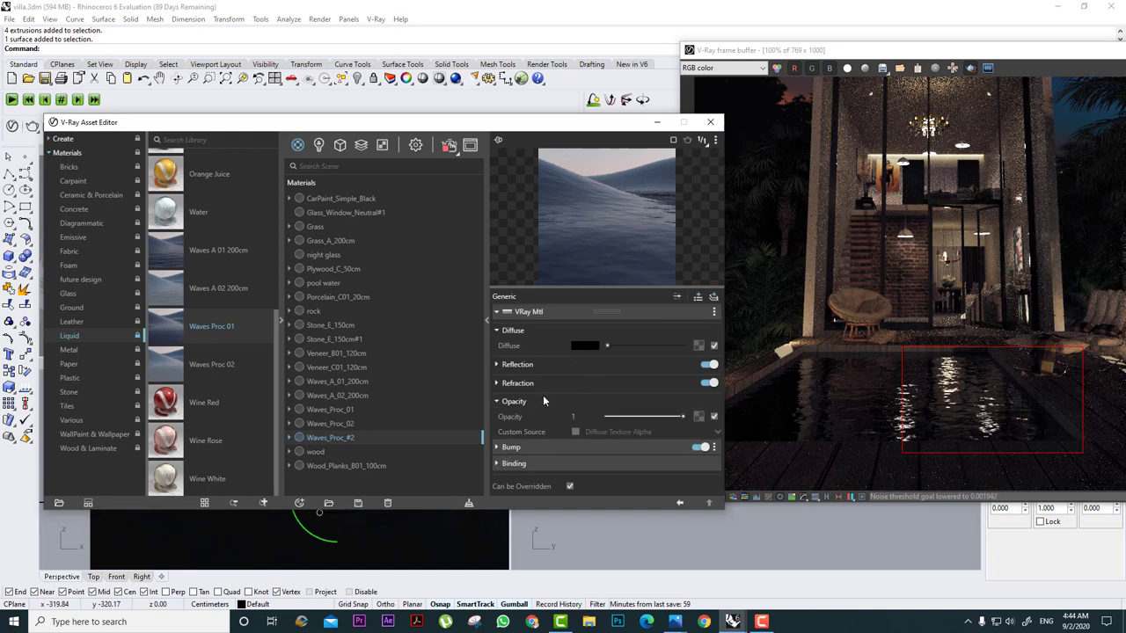
pyautogui.click(543, 398)
# Switch off the Waves_Proc_#2 bump, render a wide region across the pool, and switch the bump back on.
pyautogui.click(704, 417)
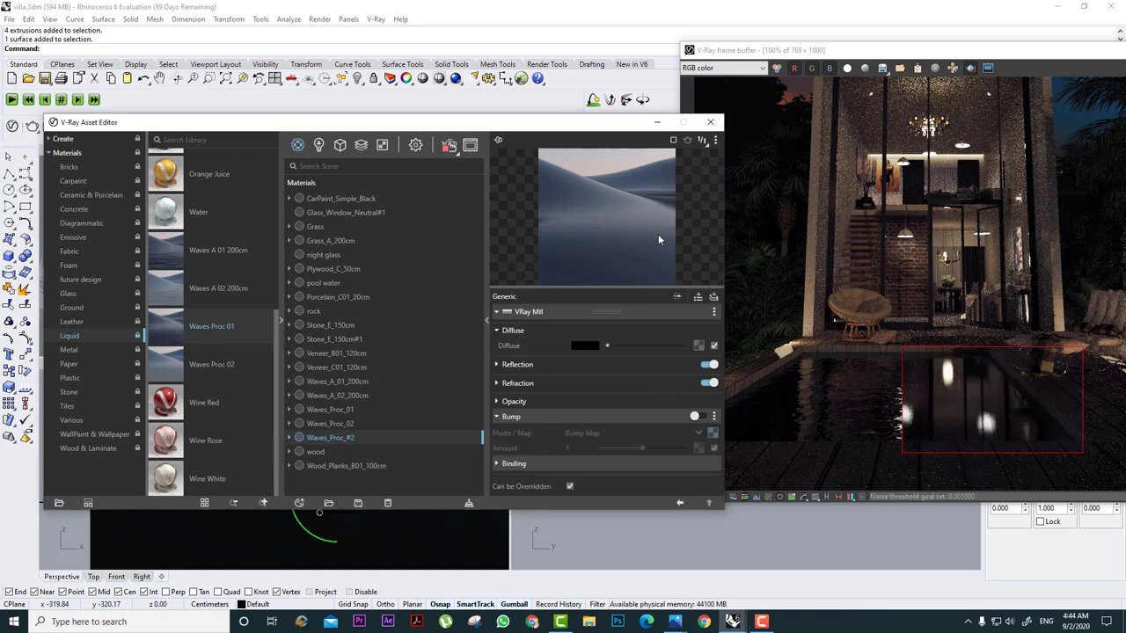
pyautogui.moveTo(806, 359); pyautogui.dragTo(1102, 414)
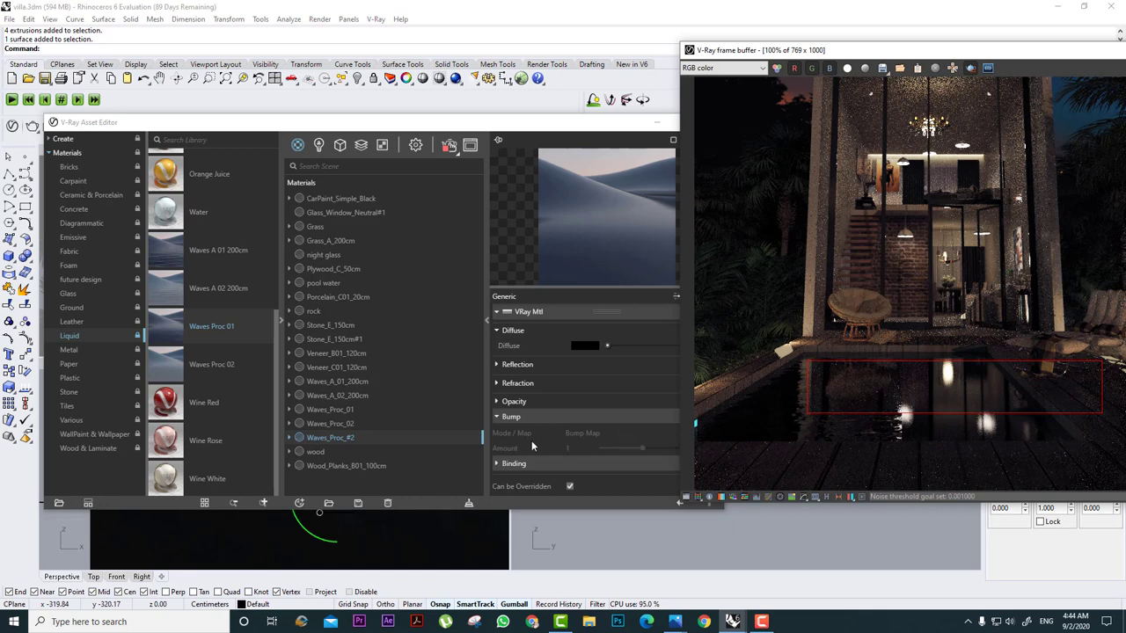
pyautogui.click(524, 417)
pyautogui.click(524, 416)
pyautogui.click(701, 416)
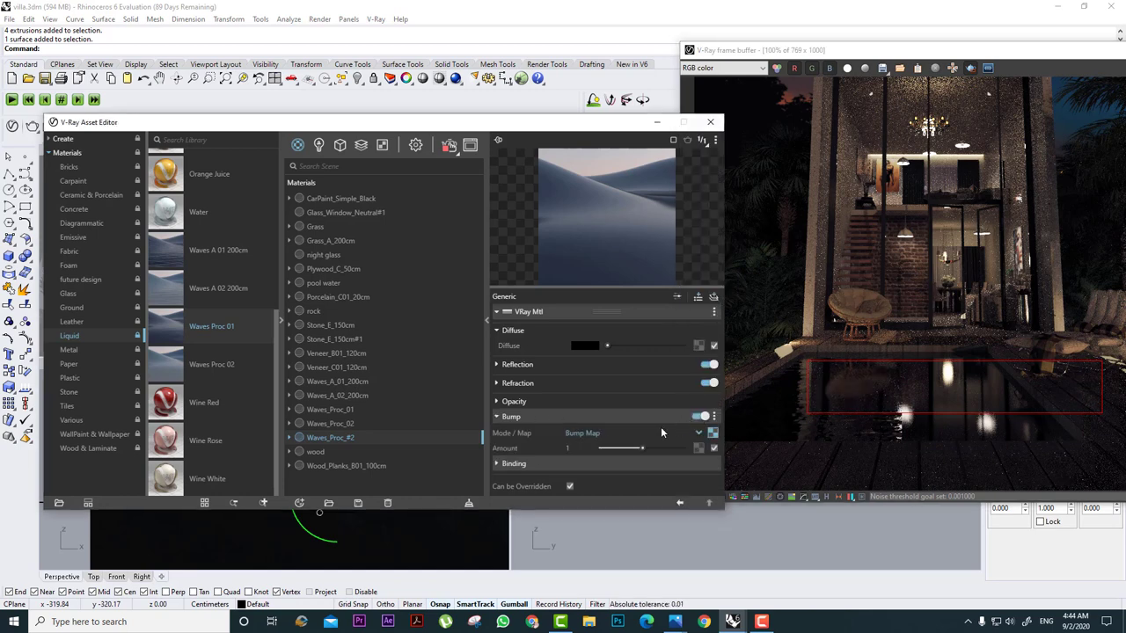
# Set the Waves_Proc_#2 bump amount to 0.5 and render a small region over the near right part of the pool.
pyautogui.doubleClick(580, 446)
pyautogui.write('0.5')
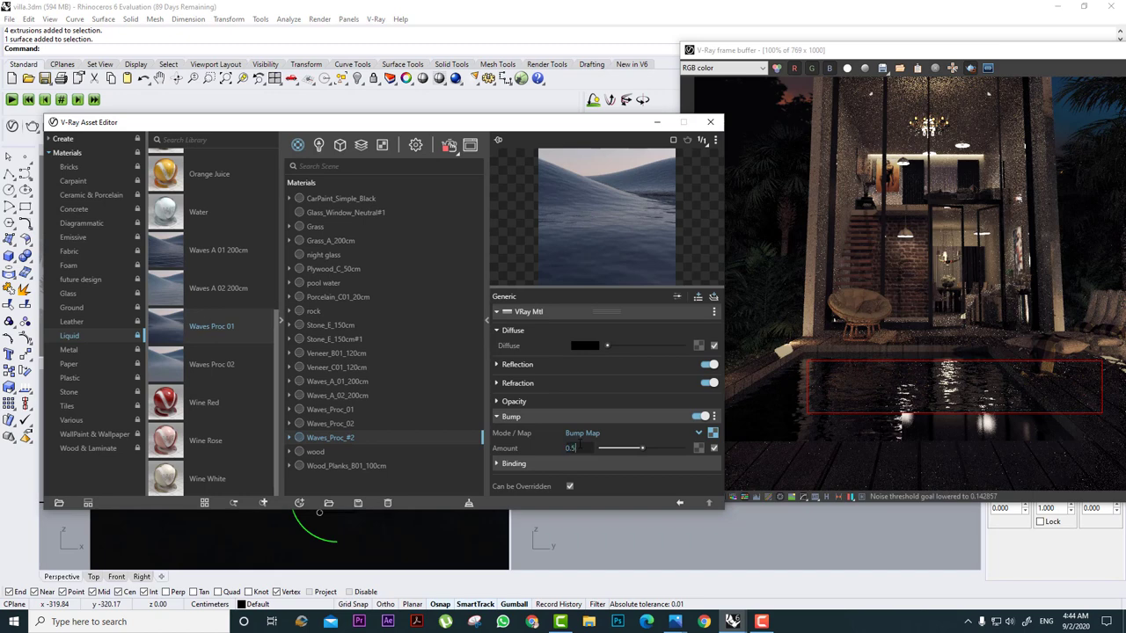
pyautogui.press('Return')
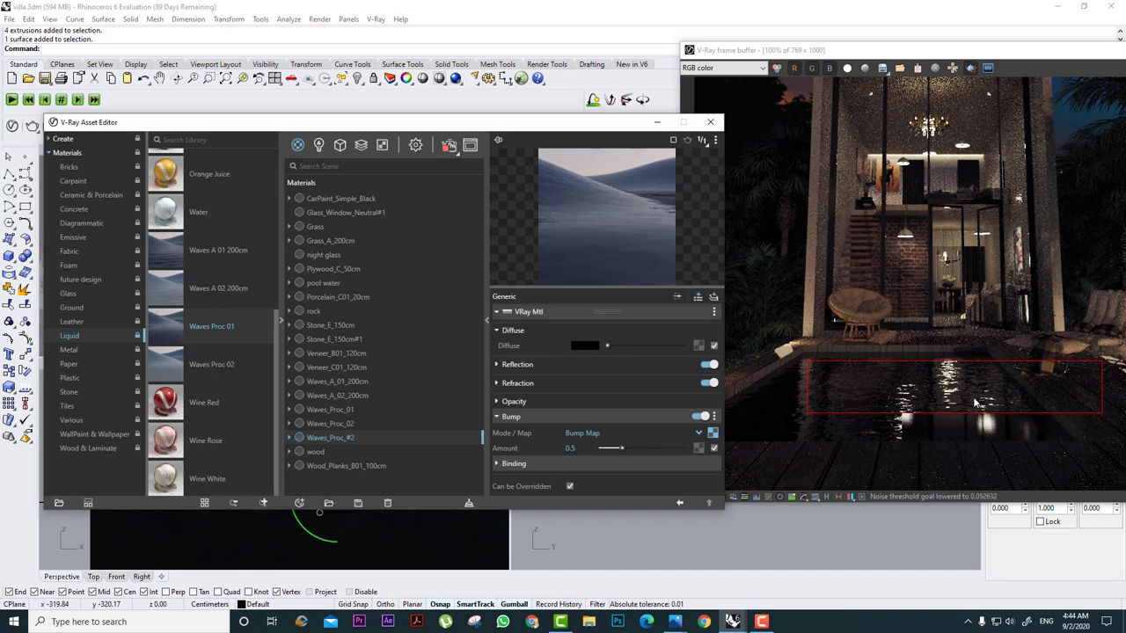
pyautogui.click(961, 427)
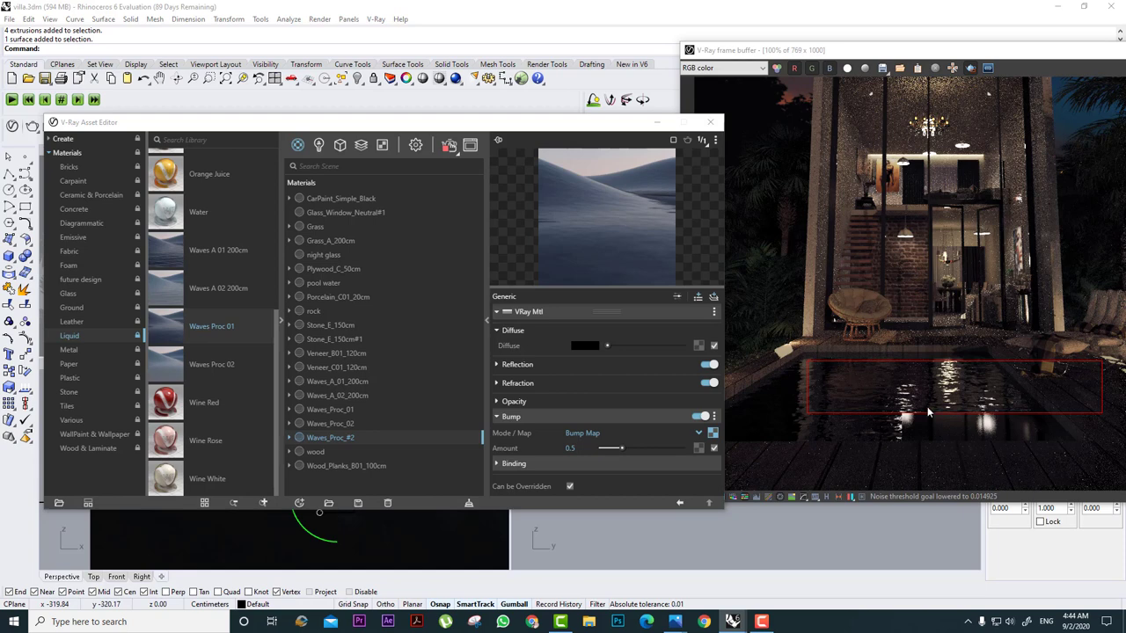
pyautogui.scroll(-1, 927, 406)
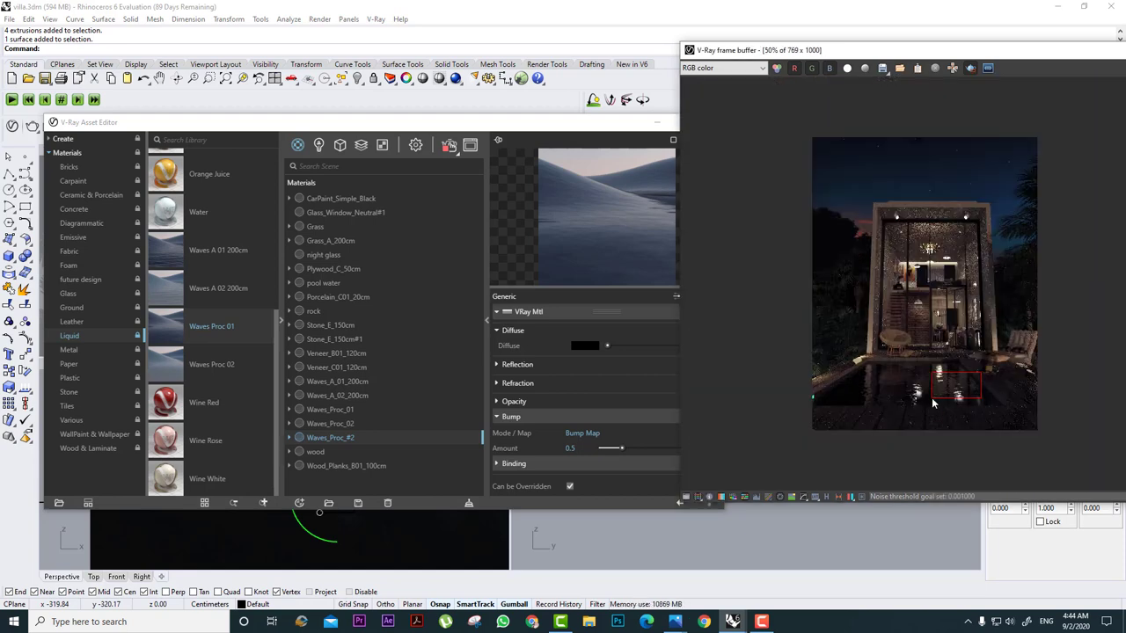
pyautogui.scroll(1, 931, 406)
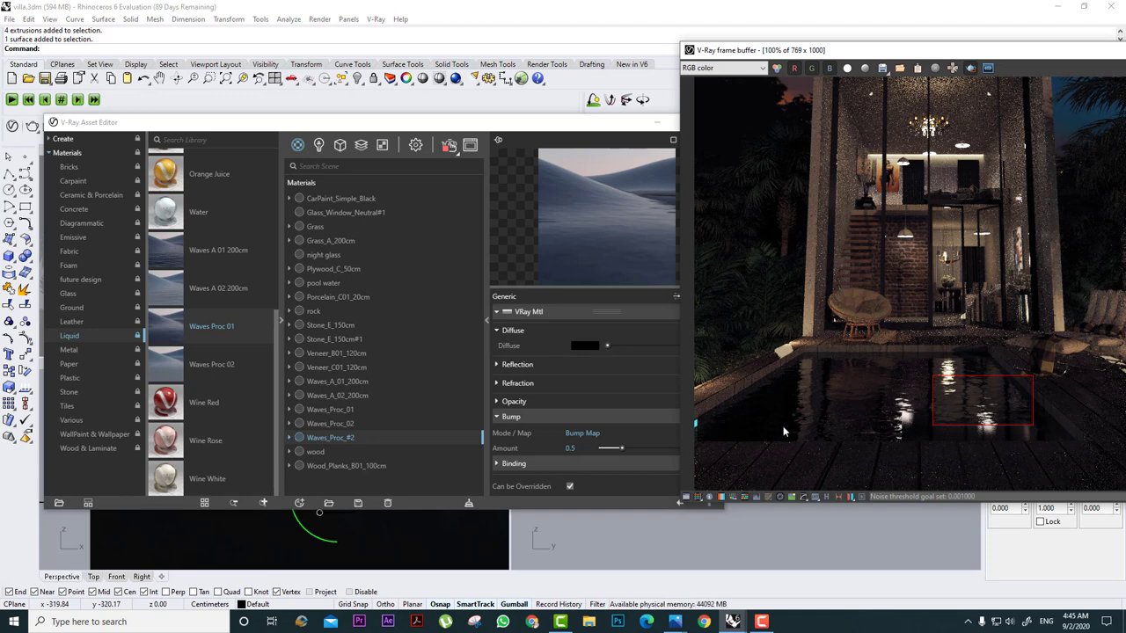
# Try a bump amount of 0.2 on Waves_Proc_#2, set it to 0.3, and render a region at the pool's far edge.
pyautogui.click(570, 447)
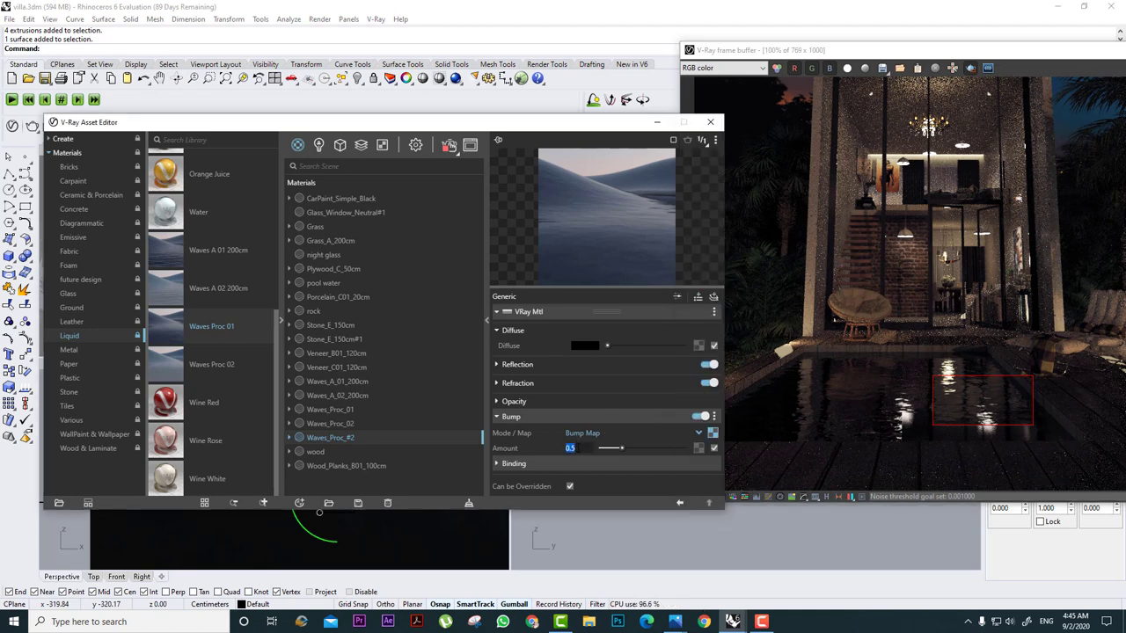
pyautogui.write('0.2')
pyautogui.press('Return')
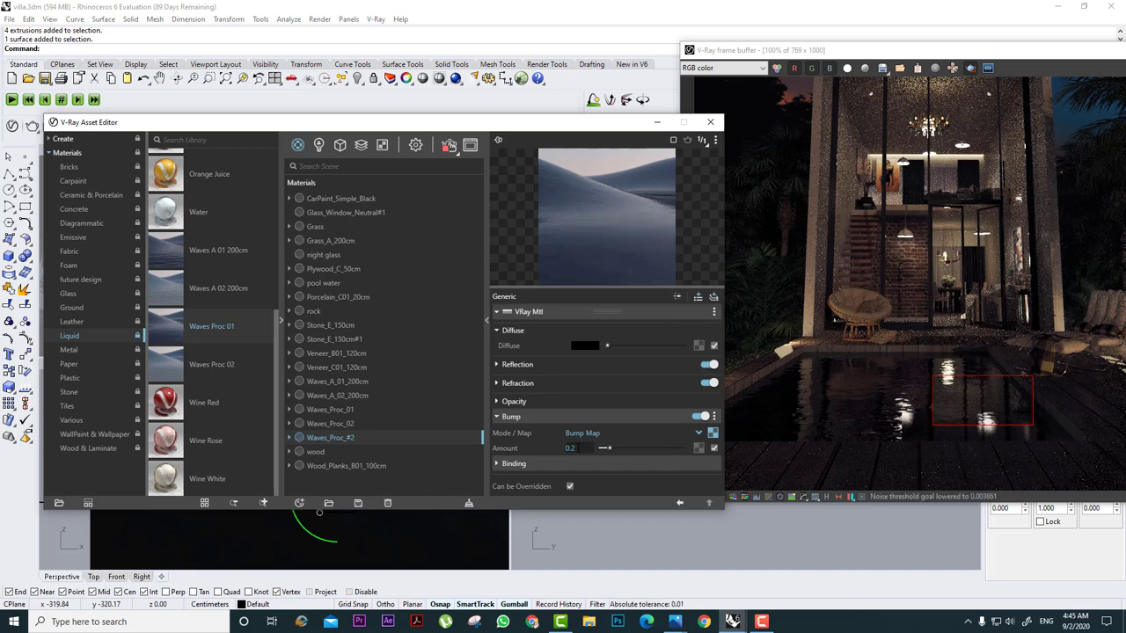
pyautogui.click(578, 449)
pyautogui.press('Return')
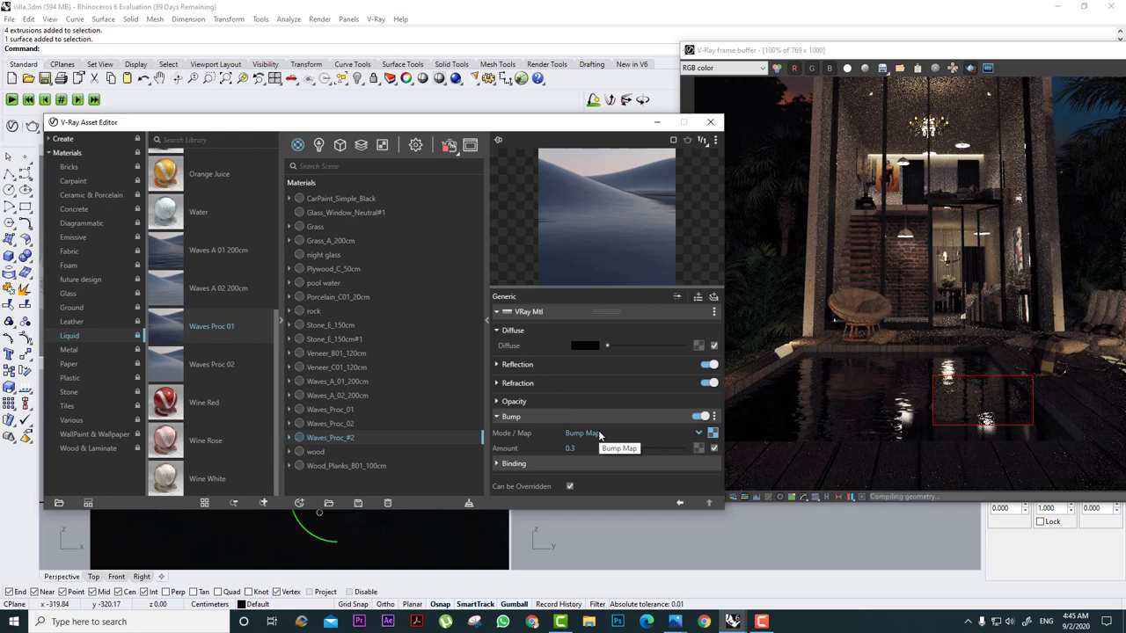
pyautogui.click(1017, 335)
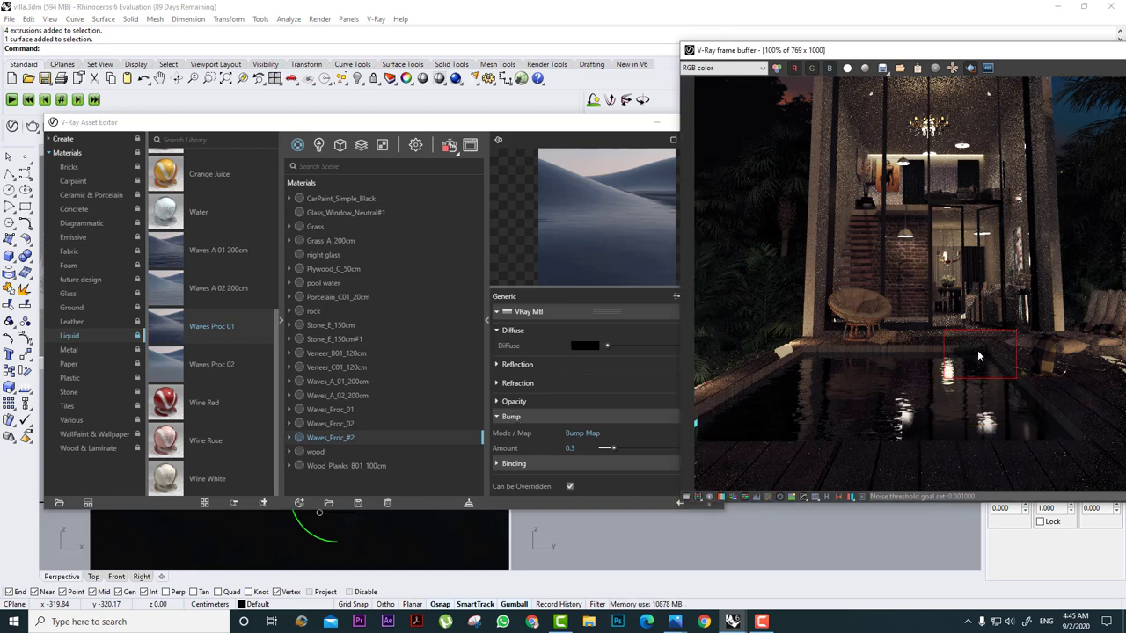
# Switch off Mesh Light-pool and render a region over the right side of the pool.
pyautogui.click(318, 145)
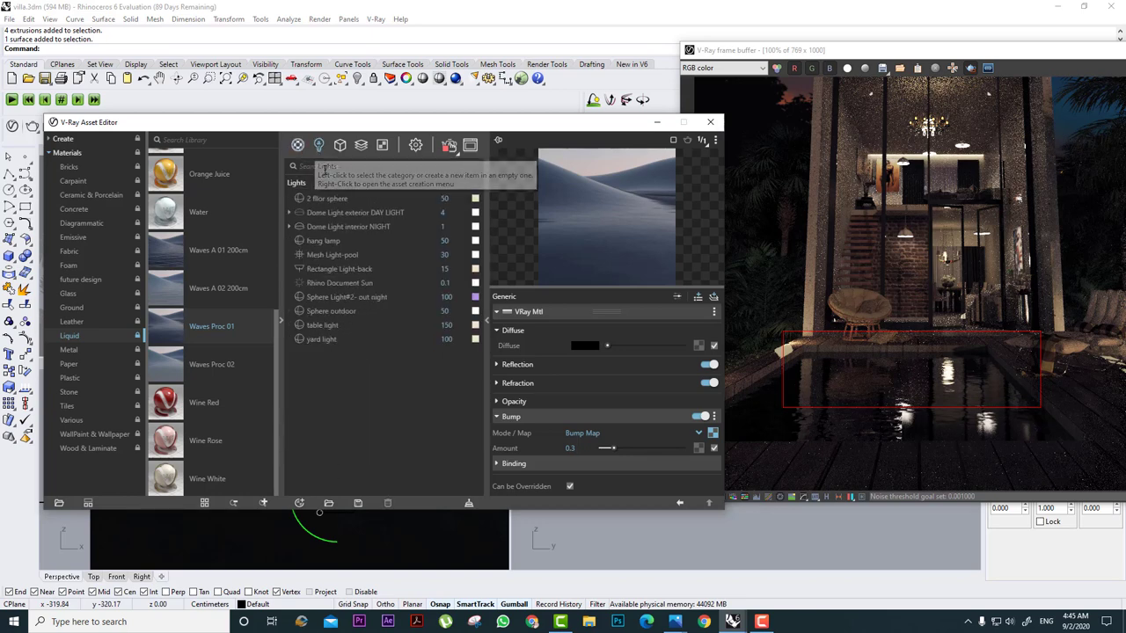
pyautogui.click(365, 255)
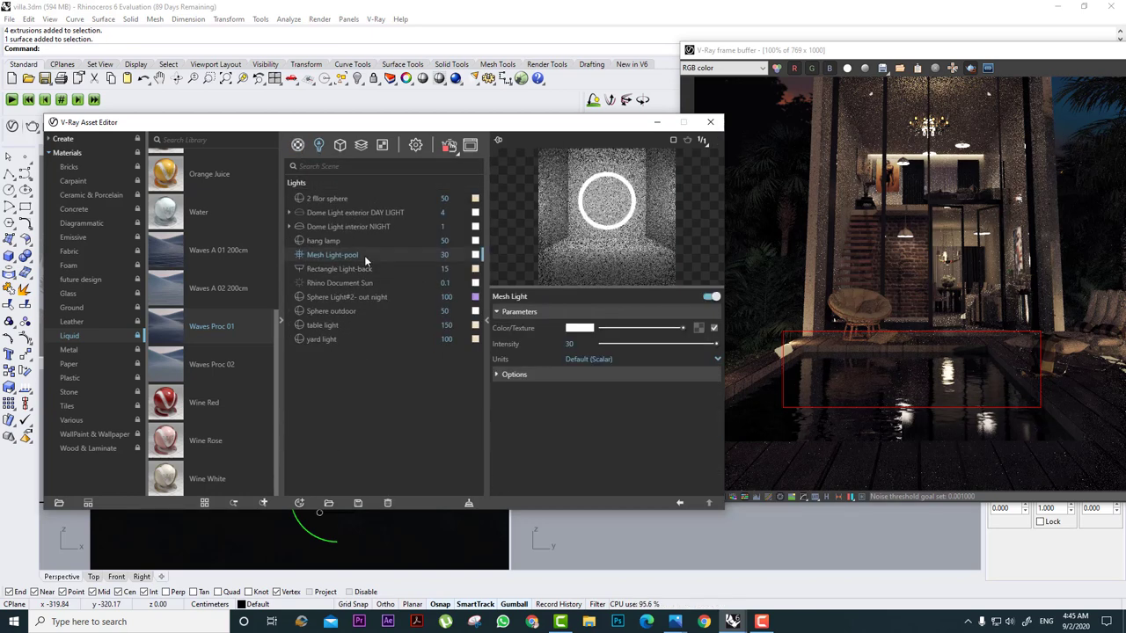
pyautogui.moveTo(1091, 401); pyautogui.dragTo(1022, 469)
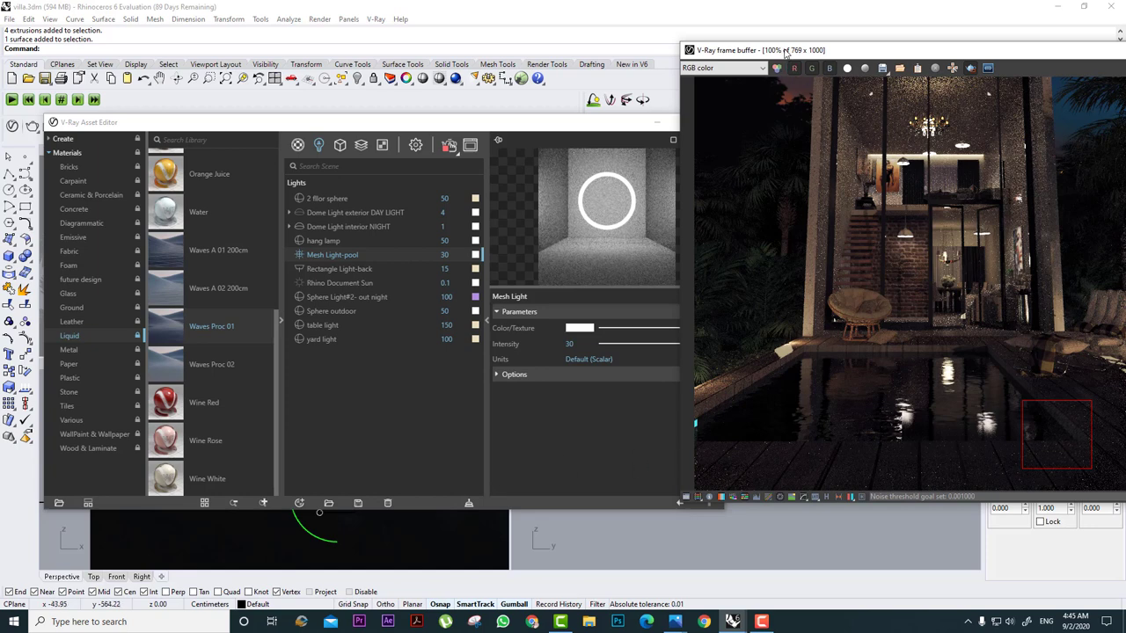
pyautogui.moveTo(785, 51); pyautogui.dragTo(966, 67)
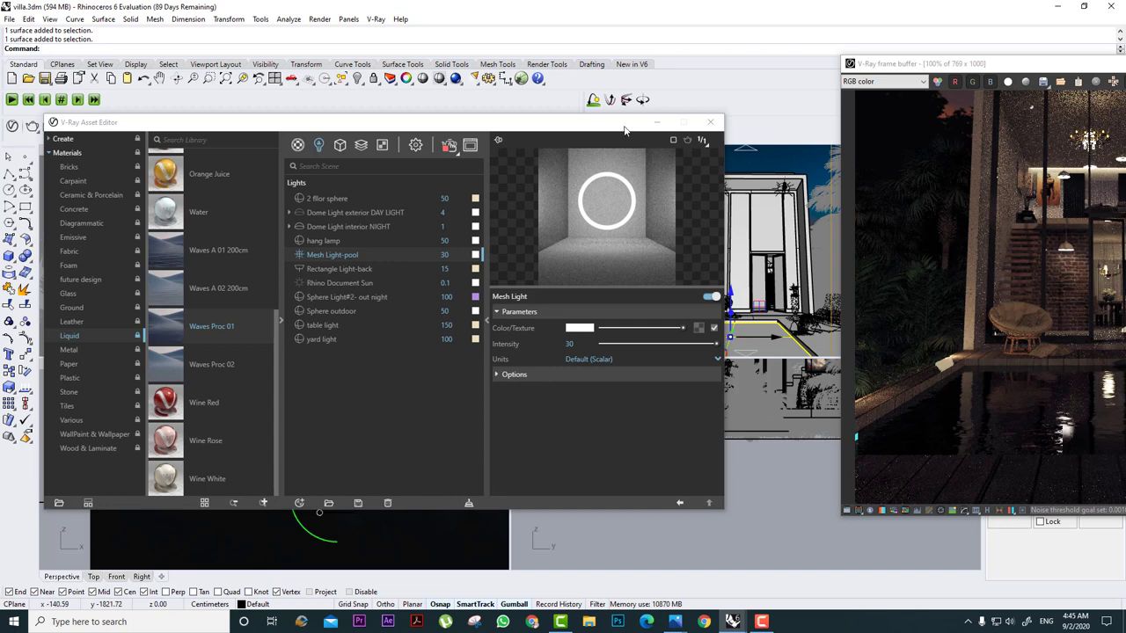
pyautogui.moveTo(593, 126); pyautogui.dragTo(493, 105)
pyautogui.click(200, 236)
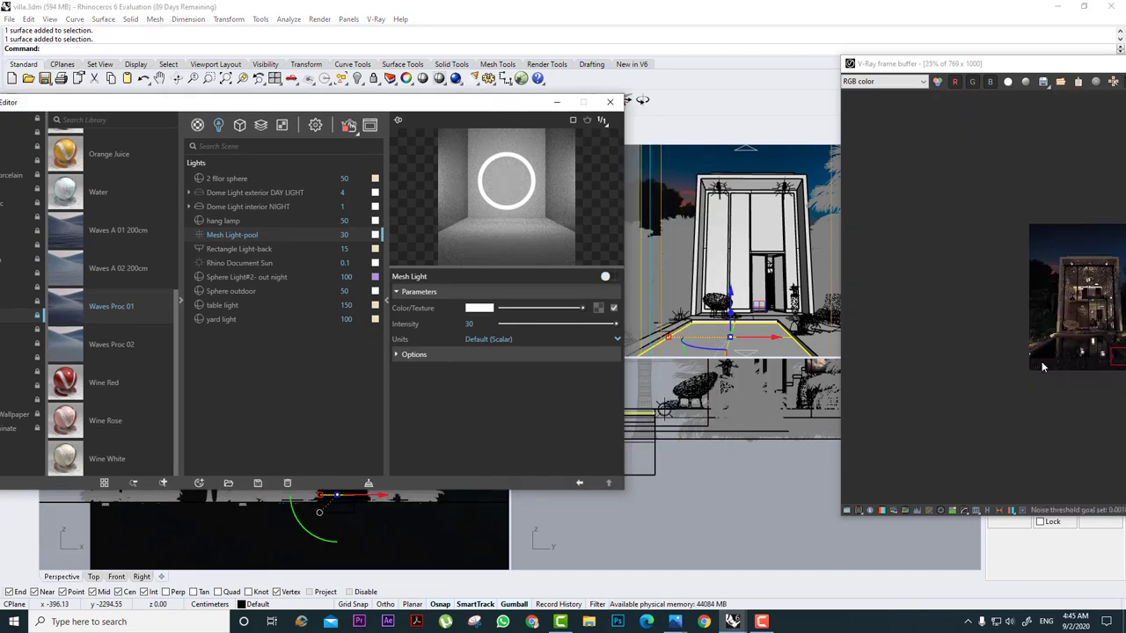
pyautogui.moveTo(1016, 64); pyautogui.dragTo(773, 80)
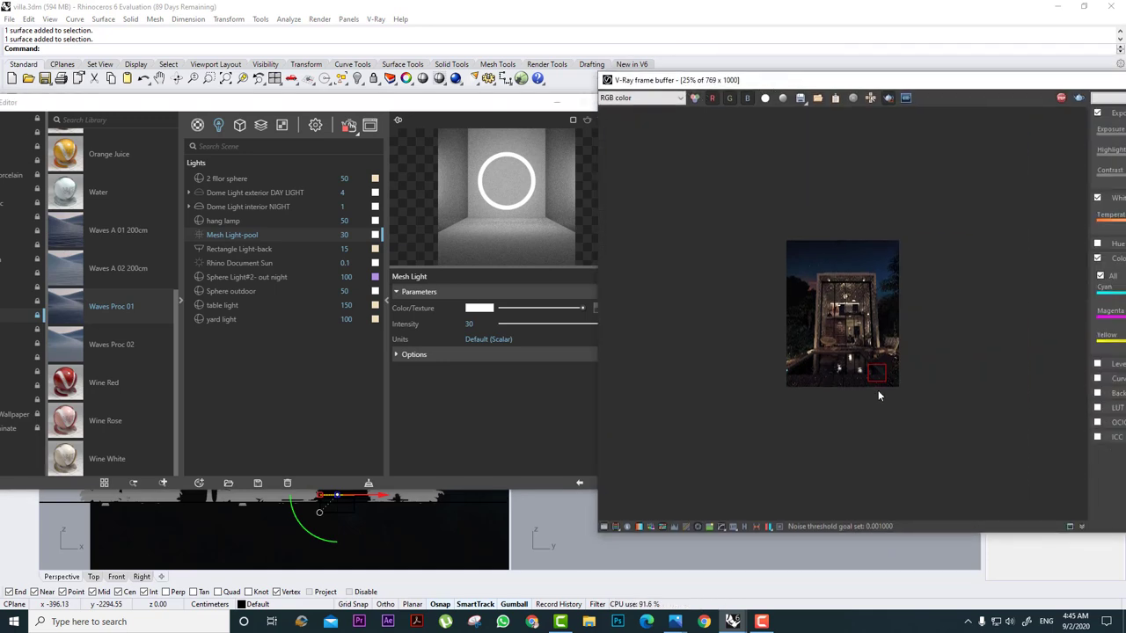
pyautogui.doubleClick(878, 395)
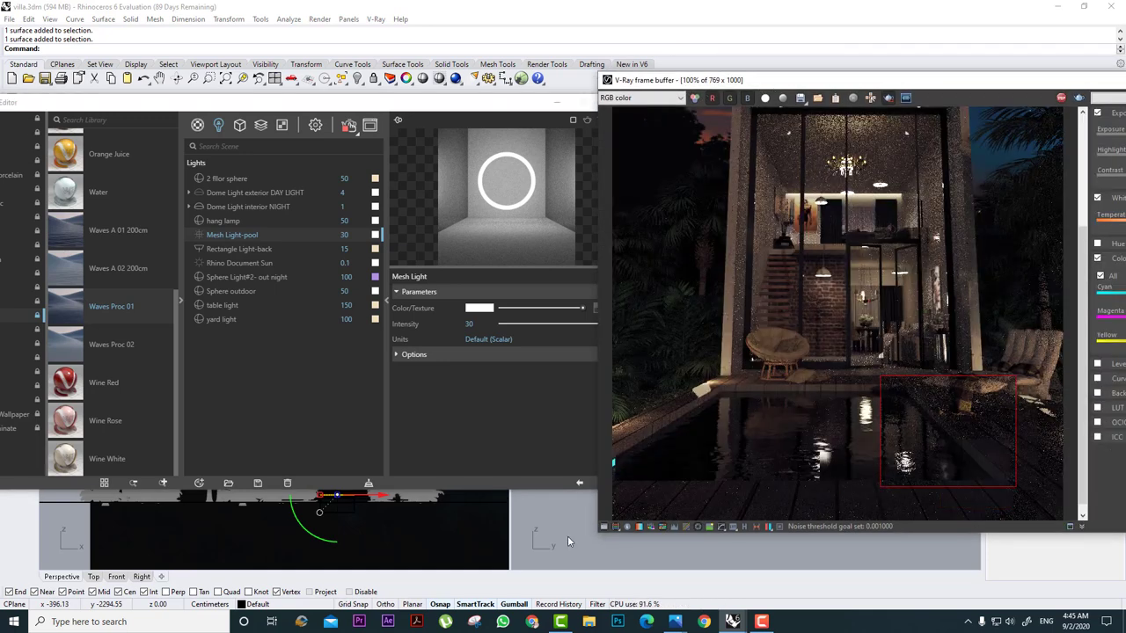
# Select the pool basin polysurface, apply the Porcelain_C01_20cm material to it, and render regions over the right and middle of the pool.
pyautogui.click(561, 531)
pyautogui.moveTo(689, 80); pyautogui.dragTo(905, 82)
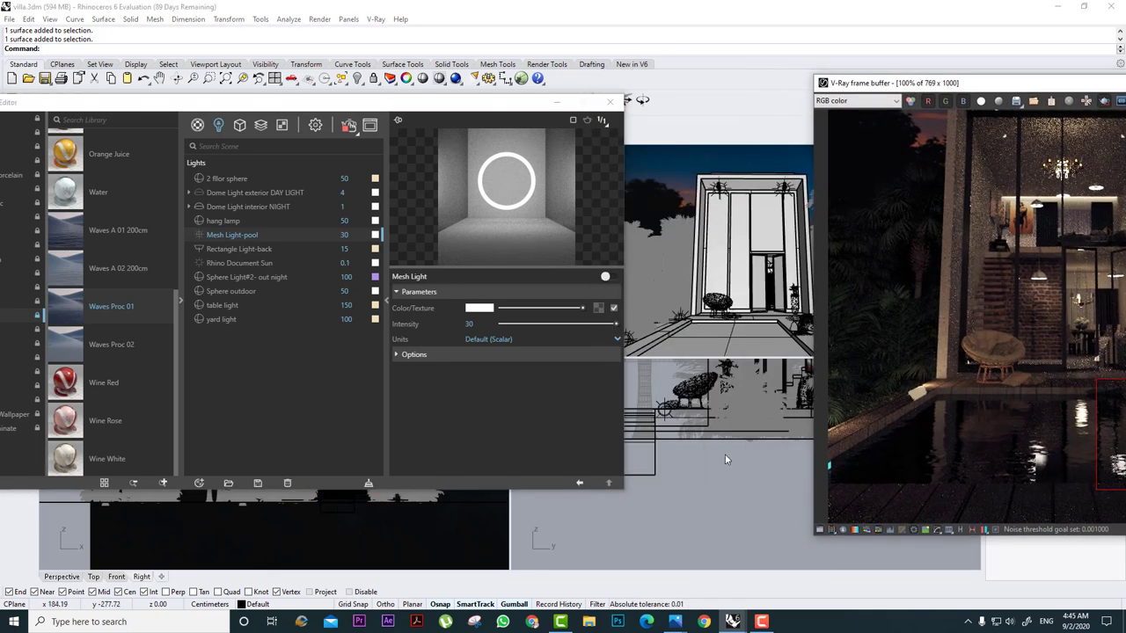
pyautogui.click(655, 466)
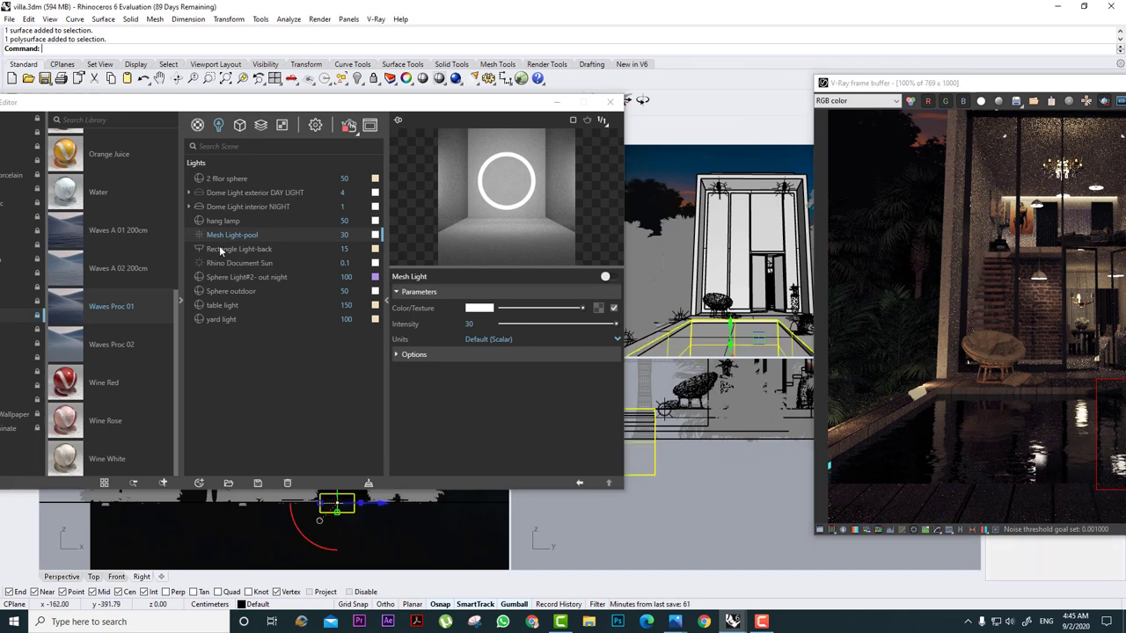
pyautogui.click(197, 124)
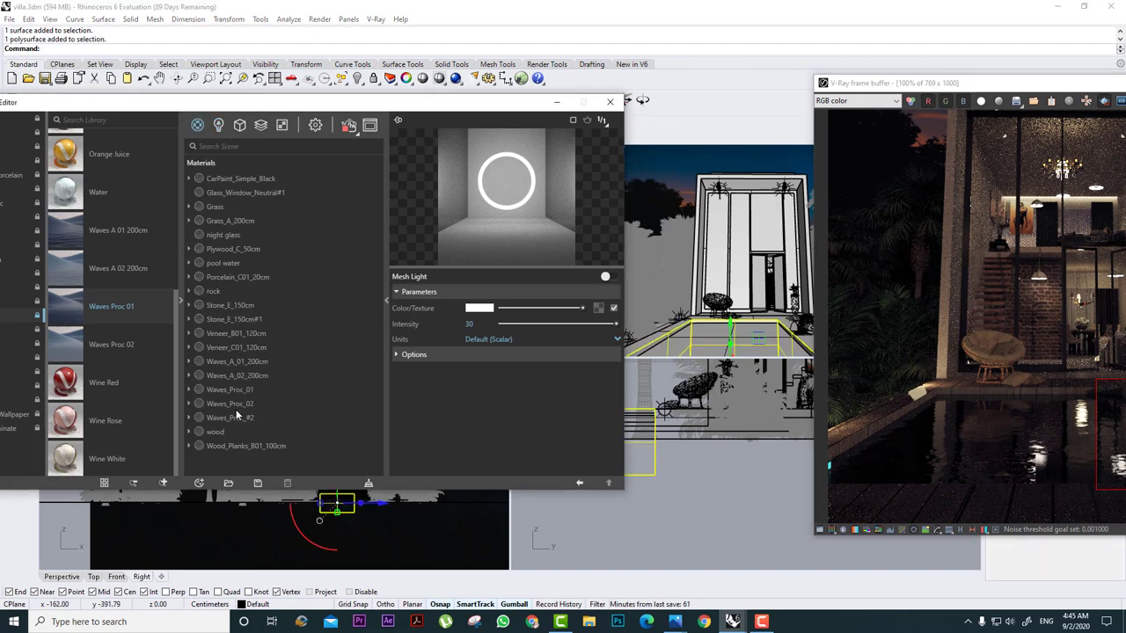
pyautogui.click(242, 278)
pyautogui.rightClick(241, 279)
pyautogui.click(267, 307)
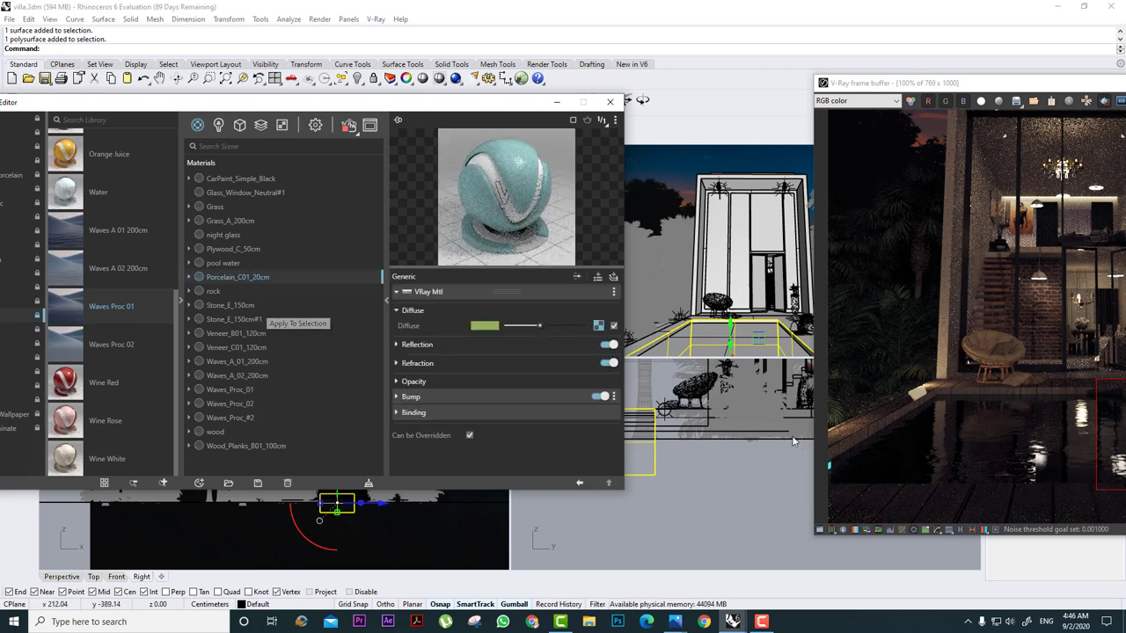
pyautogui.moveTo(967, 84); pyautogui.dragTo(810, 85)
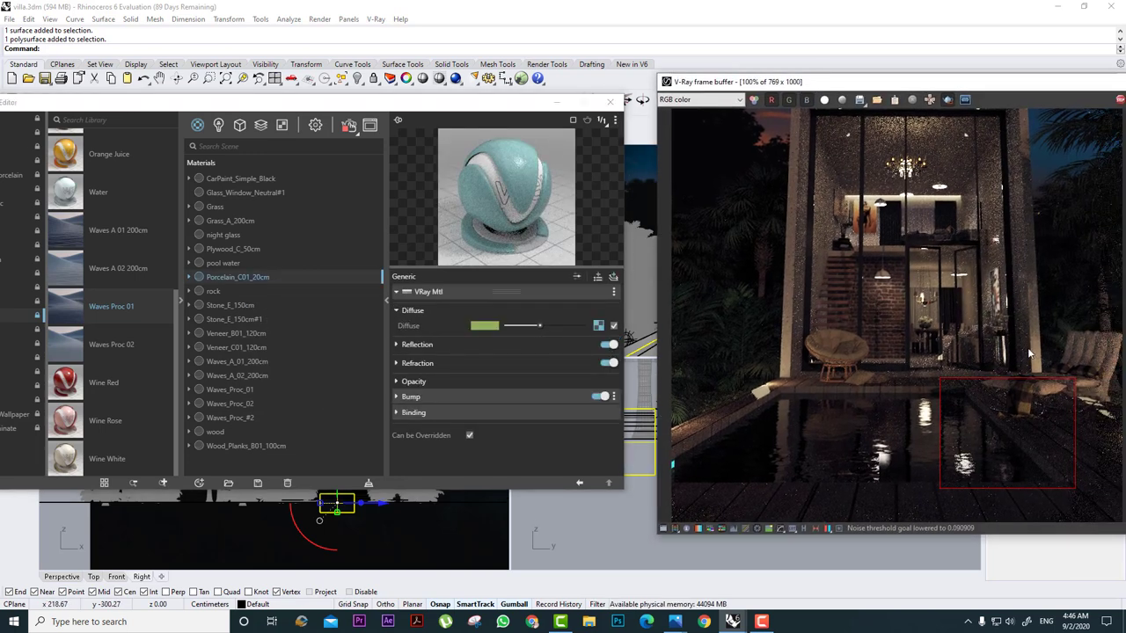
pyautogui.moveTo(940, 489); pyautogui.dragTo(965, 505)
pyautogui.moveTo(979, 368); pyautogui.dragTo(785, 452)
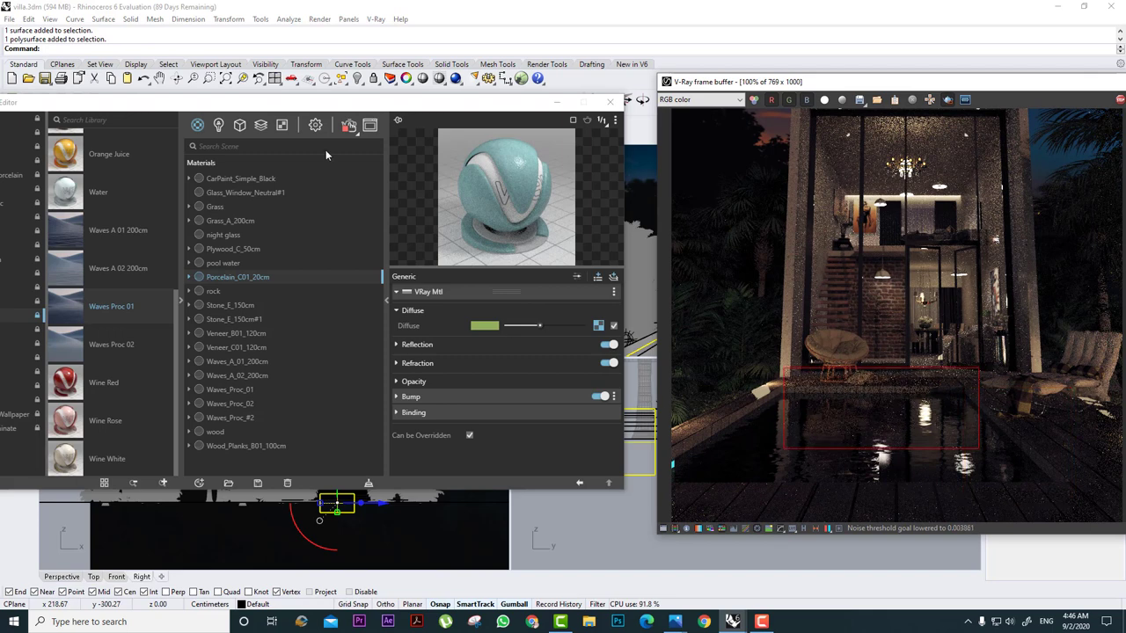
# Switch Mesh Light-pool back on and render a region over the left side of the pool.
pyautogui.click(219, 125)
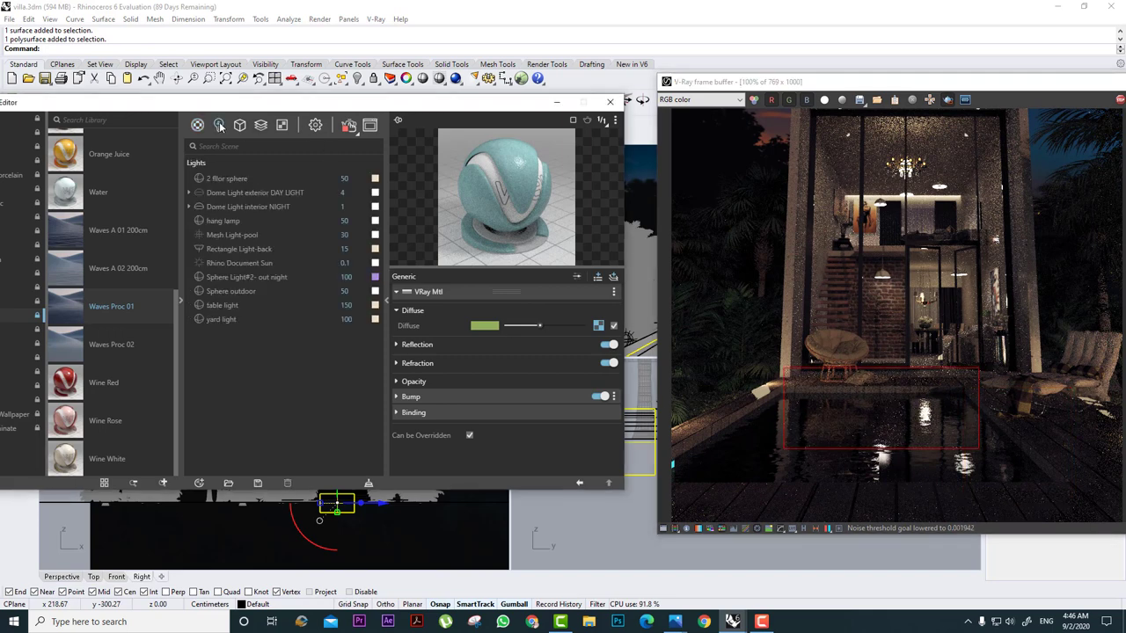
pyautogui.click(255, 250)
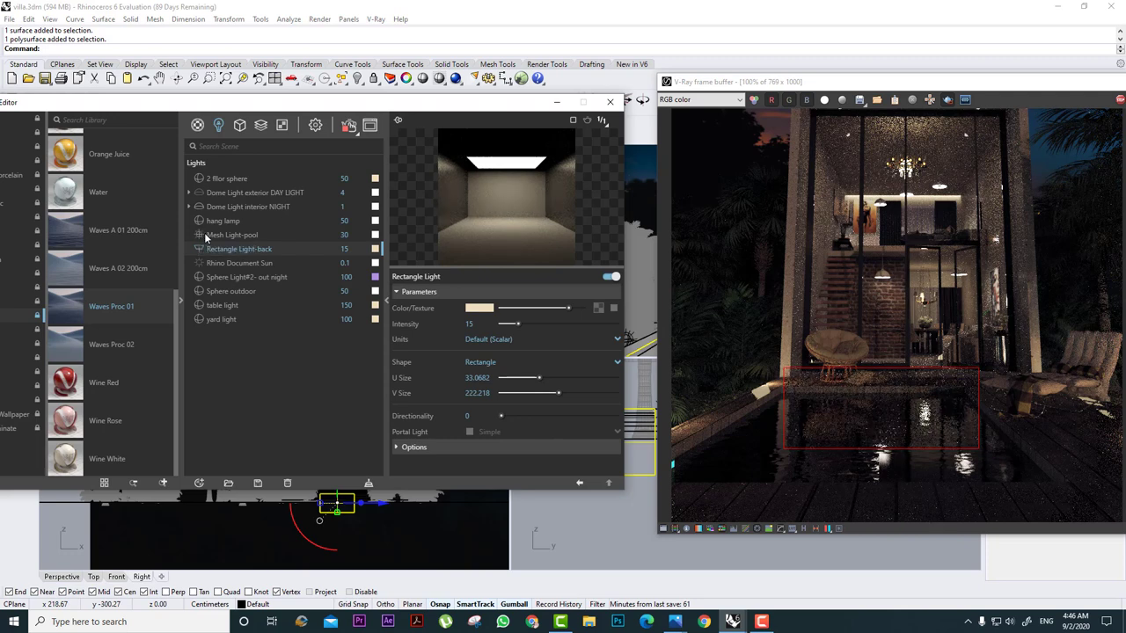
pyautogui.click(227, 233)
pyautogui.moveTo(844, 373); pyautogui.dragTo(715, 458)
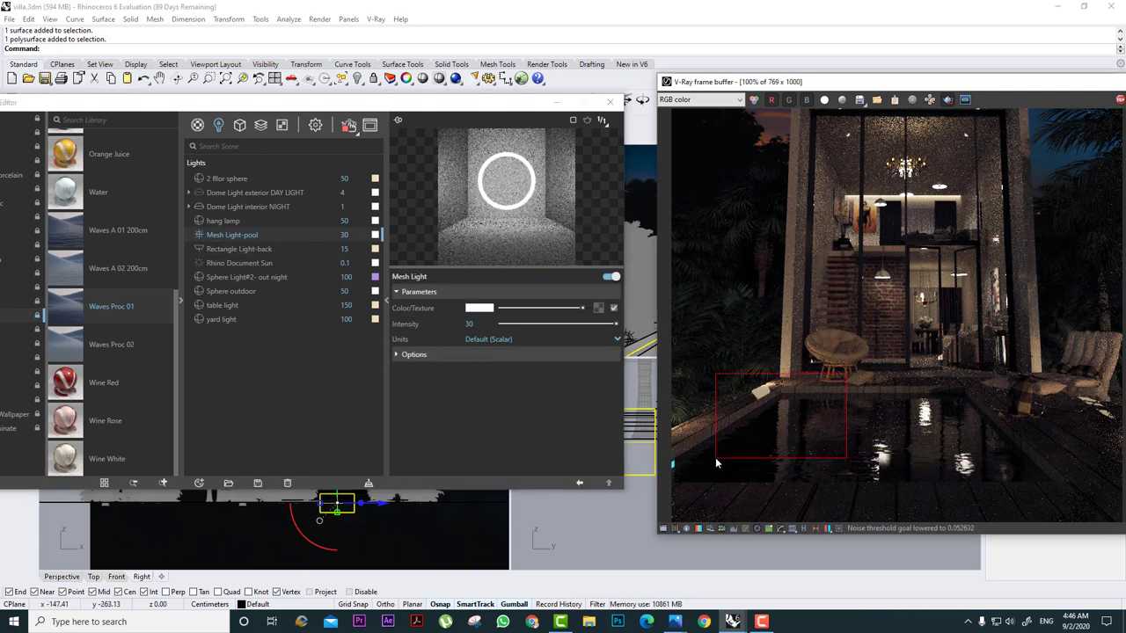
# Try an intensity of 500 for Mesh Light-pool, and set it back to 30.
pyautogui.doubleClick(355, 234)
pyautogui.write('500')
pyautogui.press('Return')
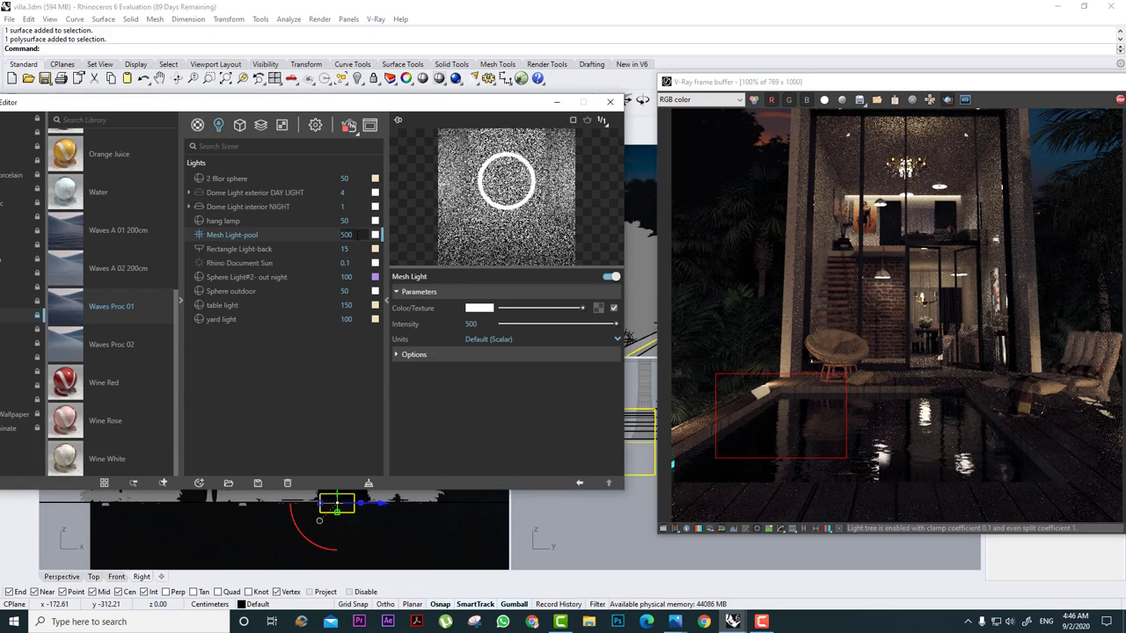
pyautogui.doubleClick(356, 234)
pyautogui.write('30')
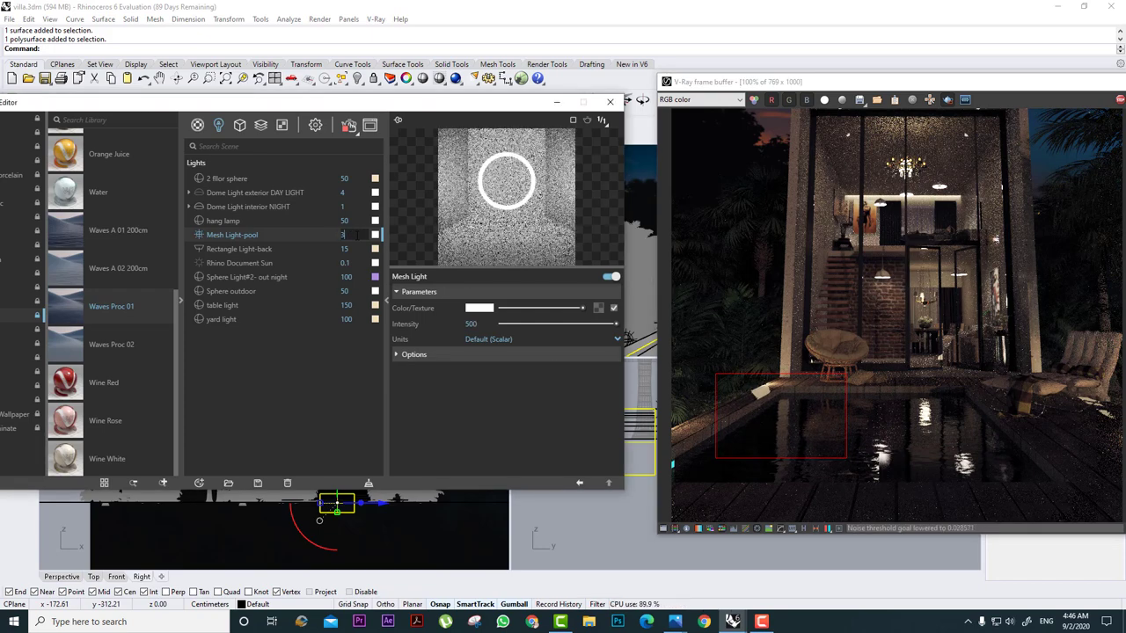
pyautogui.press('Return')
# Bring the whole villa render and the color correction controls into view.
pyautogui.scroll(-3, 897, 276)
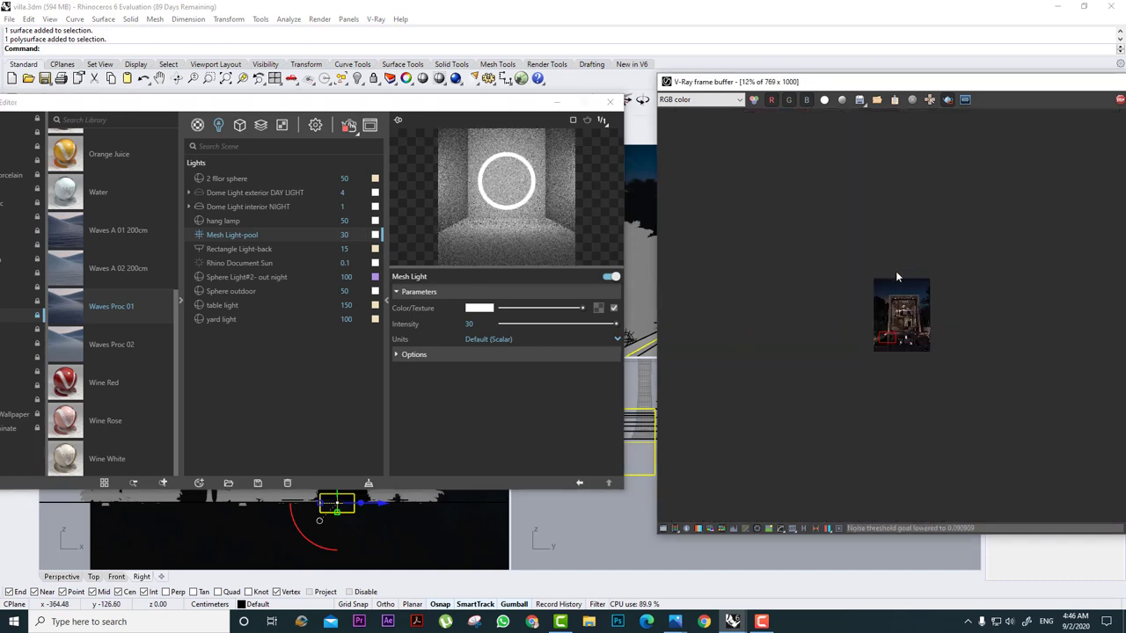
pyautogui.scroll(2, 897, 276)
pyautogui.moveTo(835, 80); pyautogui.dragTo(801, 76)
pyautogui.moveTo(802, 75); pyautogui.dragTo(631, 67)
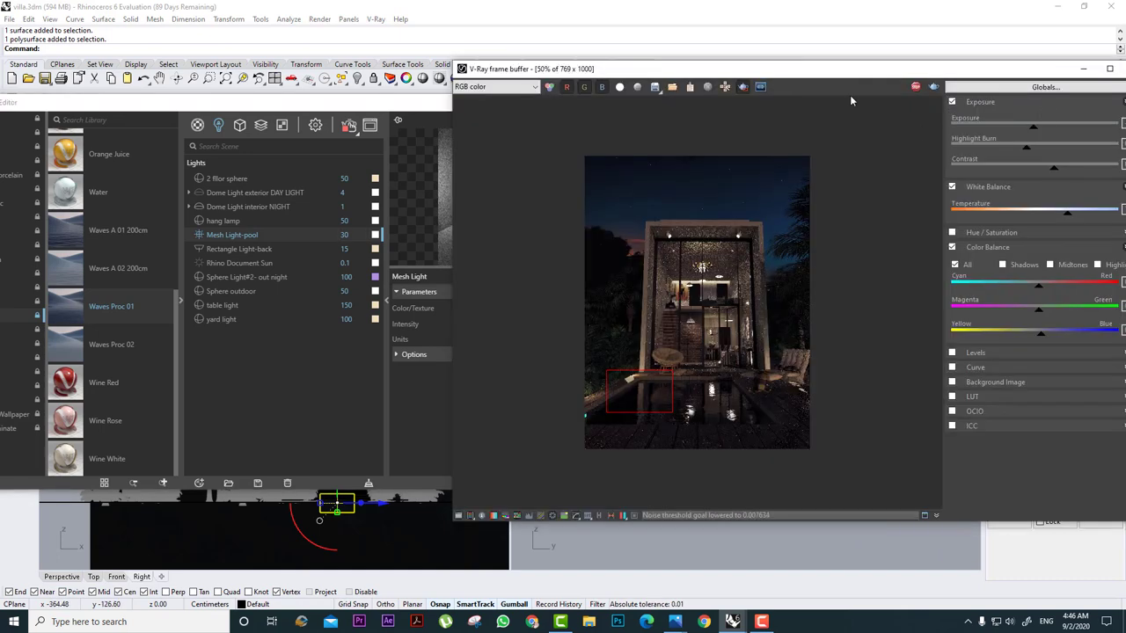
# Stop the region render, and collapse the material library so only the scene's material list remains.
pyautogui.click(915, 87)
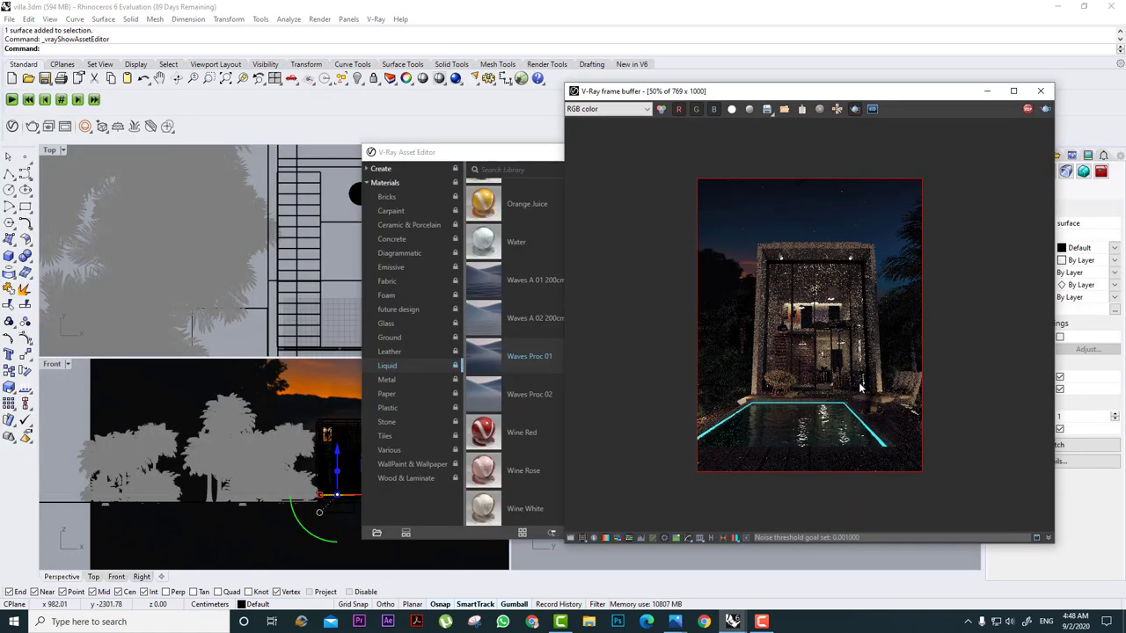
pyautogui.scroll(2, 812, 450)
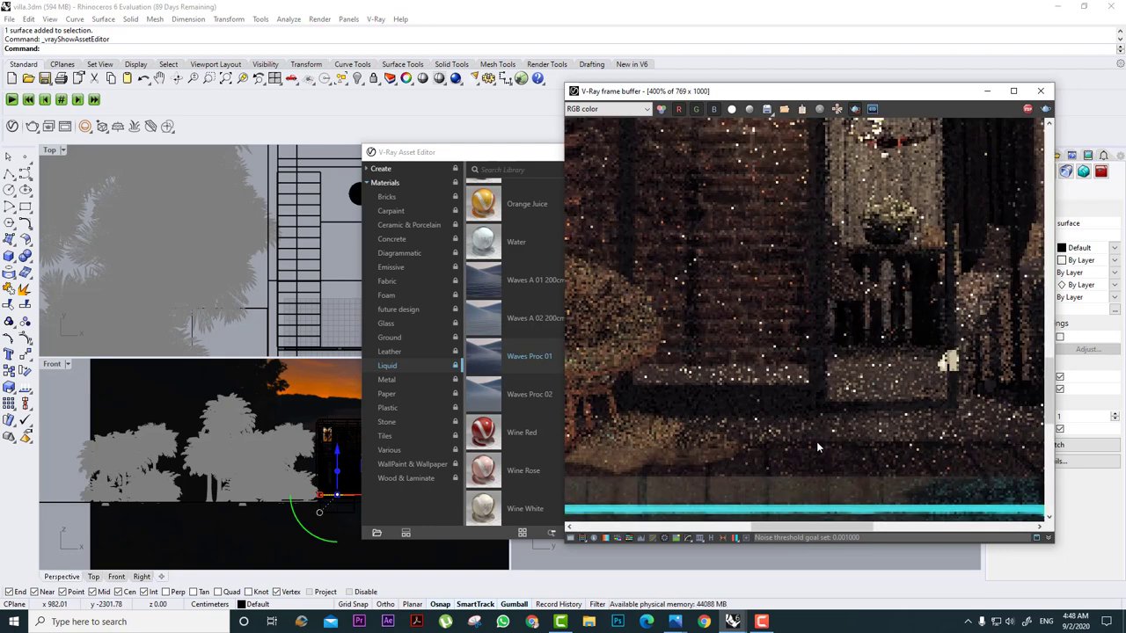
pyautogui.scroll(-2, 818, 280)
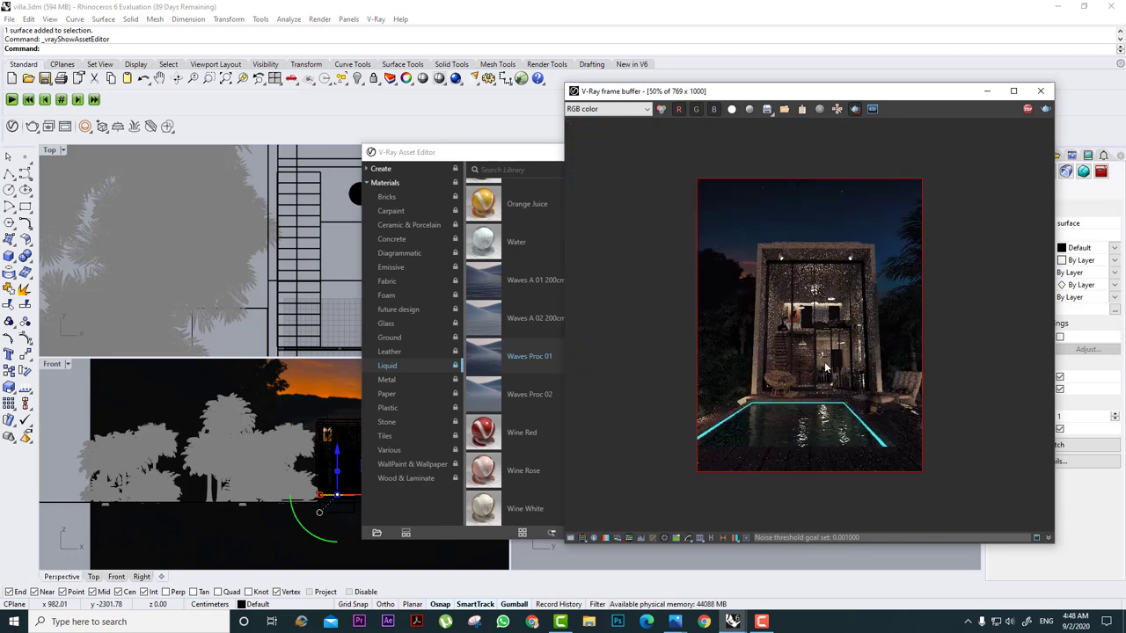
pyautogui.click(528, 151)
pyautogui.moveTo(528, 151); pyautogui.dragTo(363, 132)
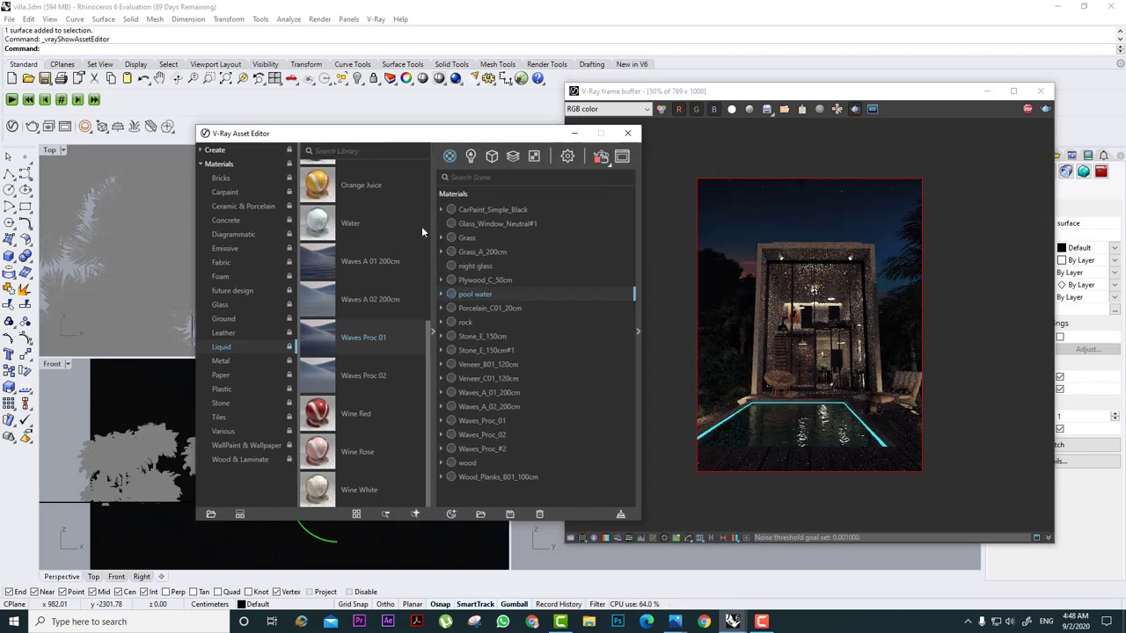
pyautogui.click(432, 247)
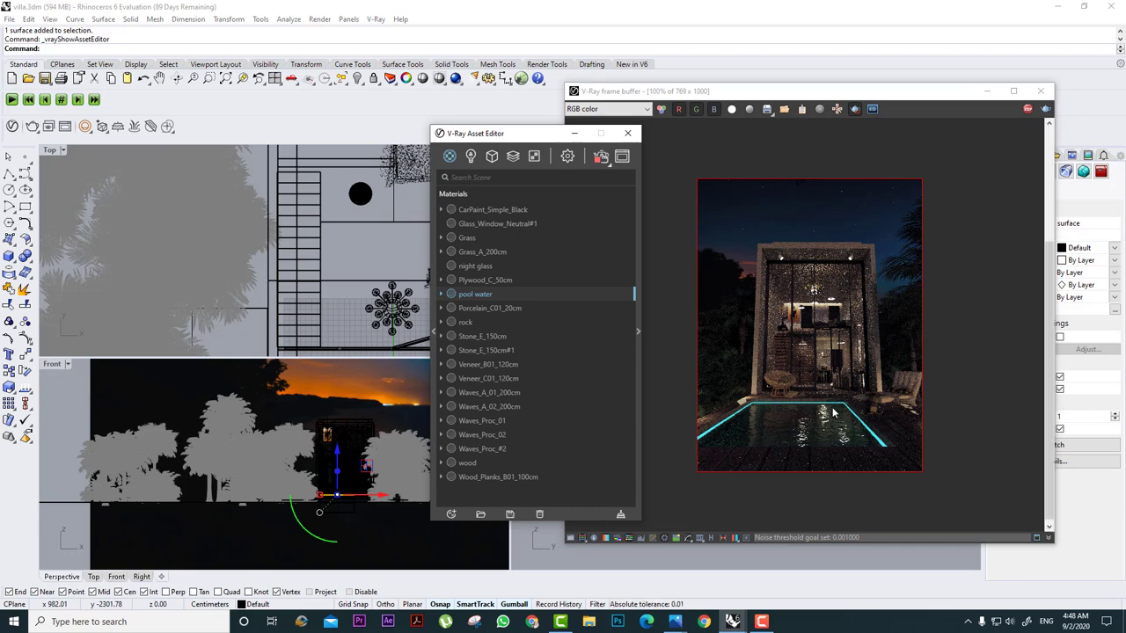
# Examine the full-frame night render up close, from the sky and roof down through the glass facade to the pool.
pyautogui.scroll(2, 813, 370)
pyautogui.scroll(-2, 863, 374)
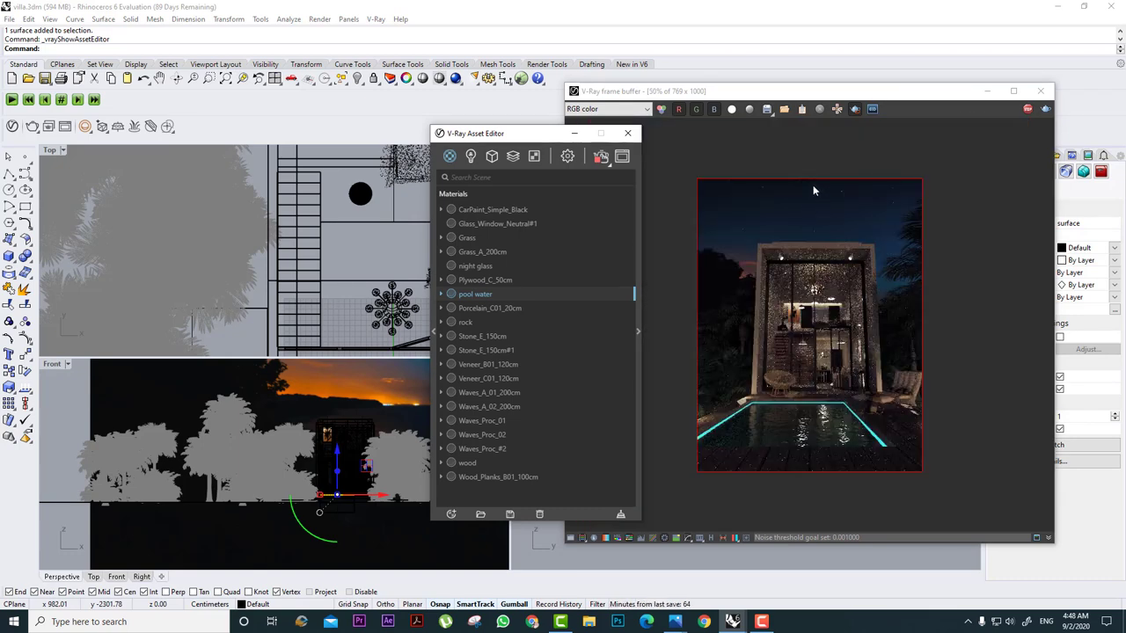
pyautogui.scroll(2, 812, 188)
pyautogui.scroll(-1, 815, 251)
pyautogui.moveTo(814, 254); pyautogui.dragTo(817, 309, button='middle')
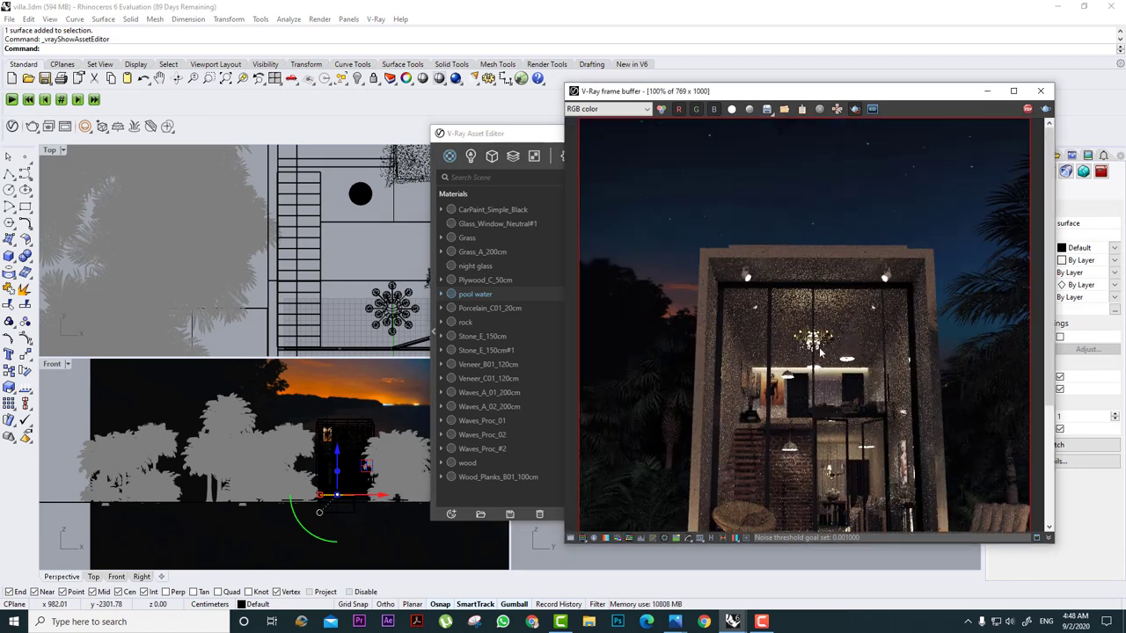
pyautogui.moveTo(821, 352); pyautogui.dragTo(814, 196, button='middle')
pyautogui.scroll(-3, 809, 306)
pyautogui.scroll(3, 816, 343)
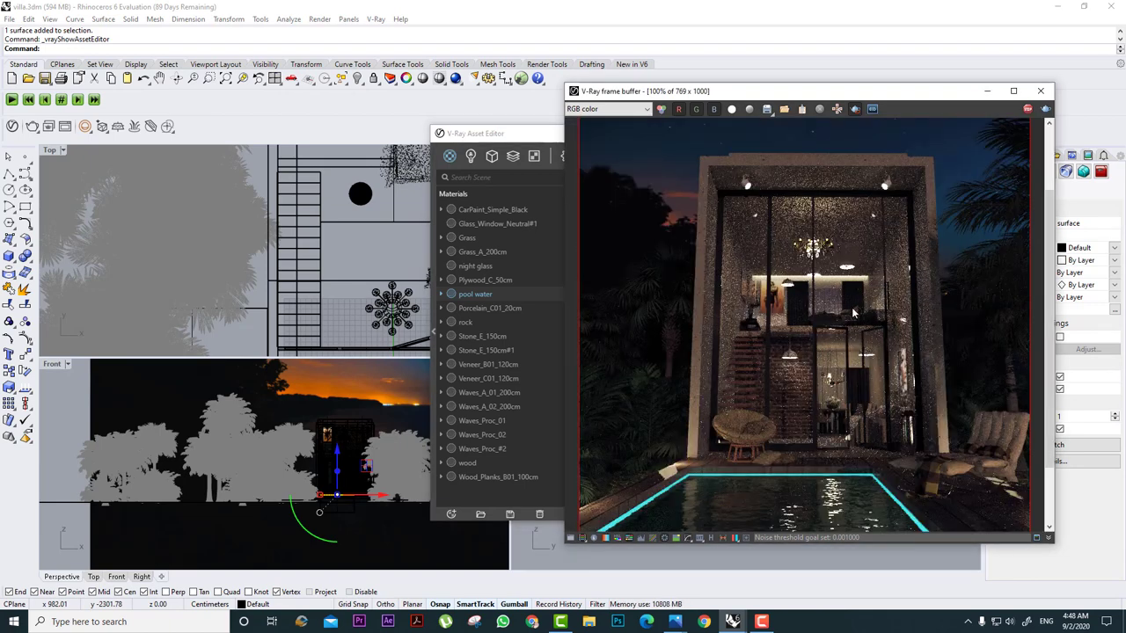
pyautogui.scroll(-2, 852, 312)
# Open the image height in the render output settings, recheck the villa image, and stop the full-frame render.
pyautogui.moveTo(514, 133); pyautogui.dragTo(308, 133)
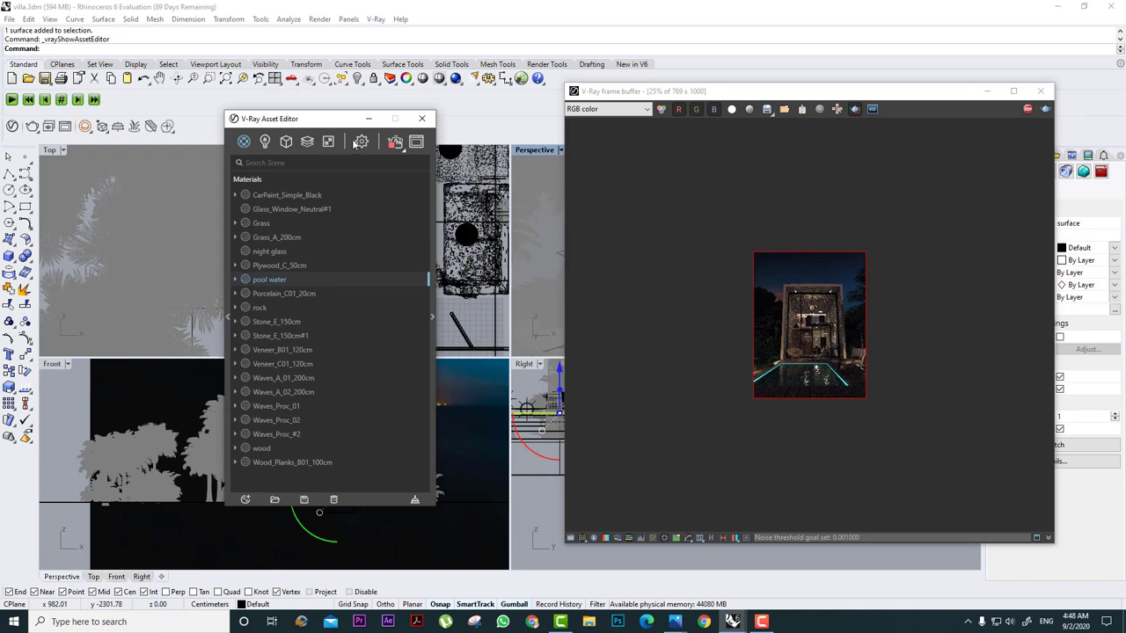
pyautogui.click(362, 141)
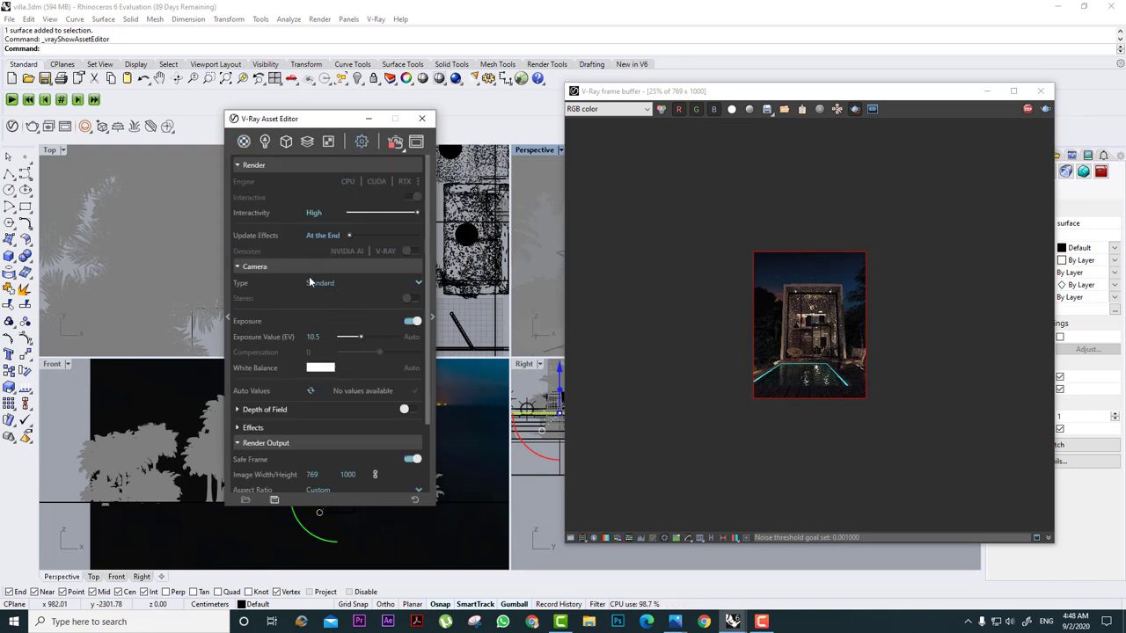
pyautogui.click(310, 269)
pyautogui.doubleClick(347, 314)
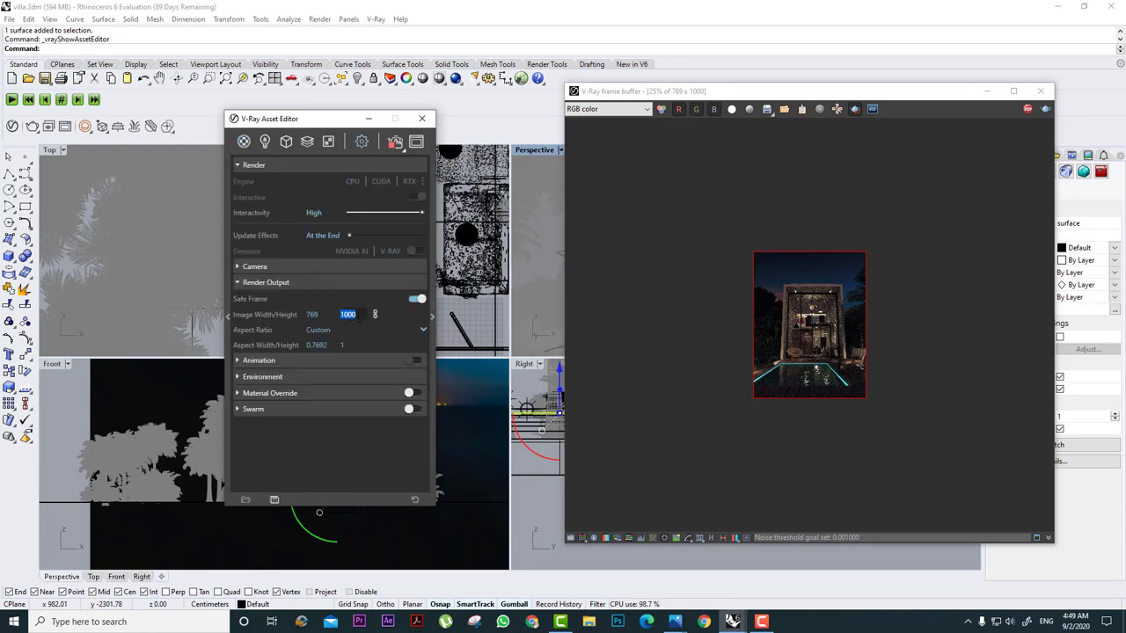
pyautogui.scroll(2, 811, 324)
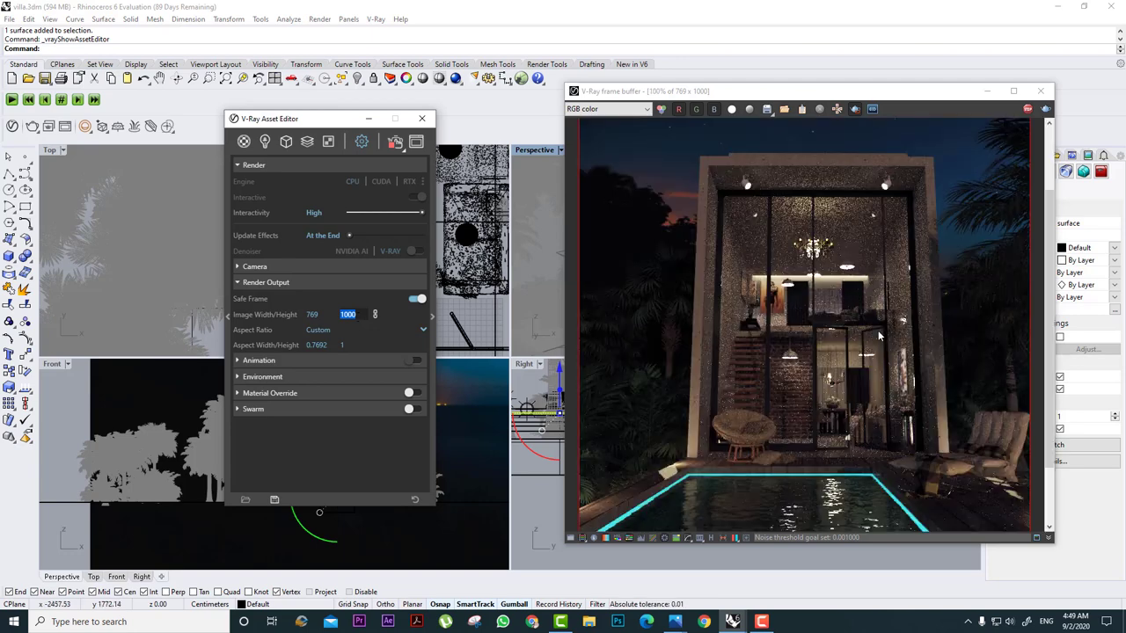
pyautogui.scroll(-1, 875, 343)
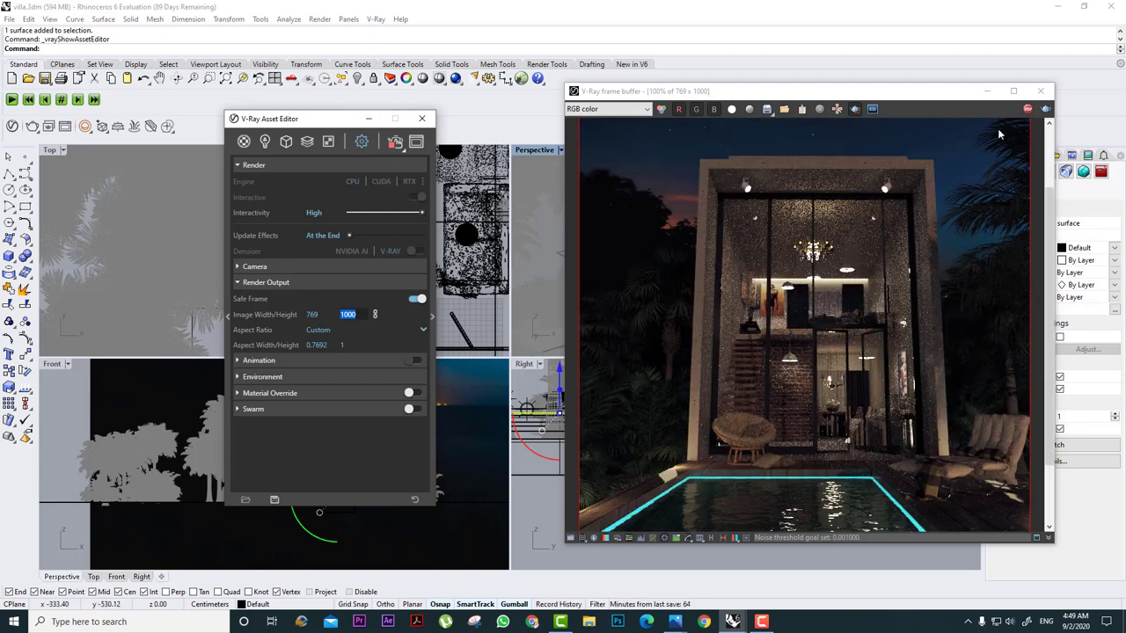
pyautogui.click(1027, 111)
# In Photos, show 1112.jpg and finall.jpg side by side, and compare them with the unedited renders 11.png and 22.png.
pyautogui.click(682, 619)
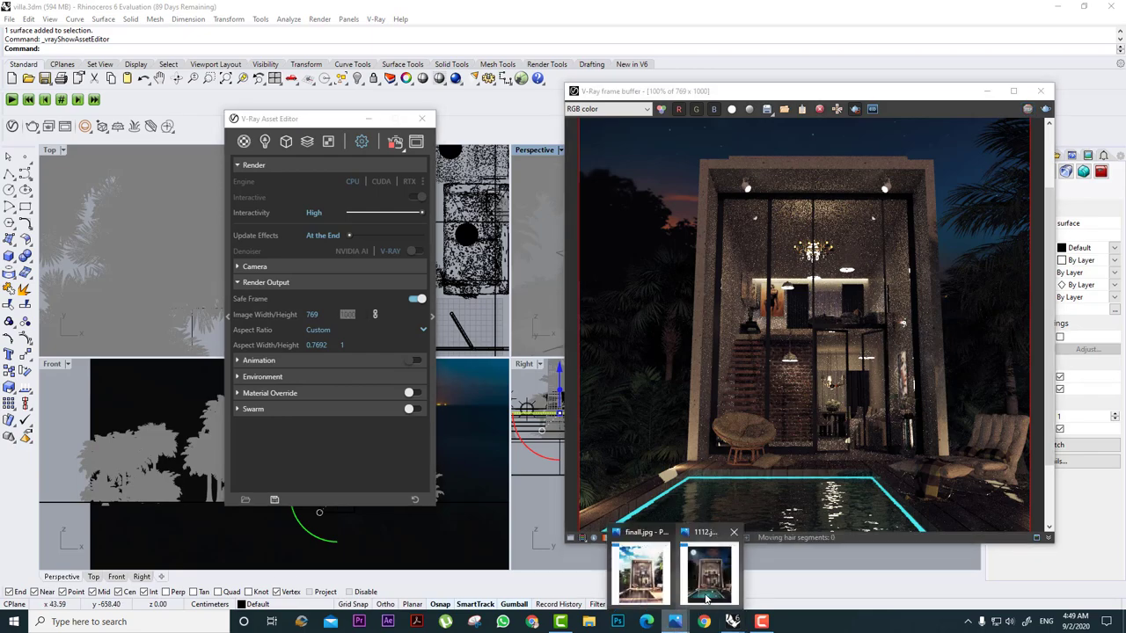
pyautogui.click(706, 598)
pyautogui.moveTo(674, 619)
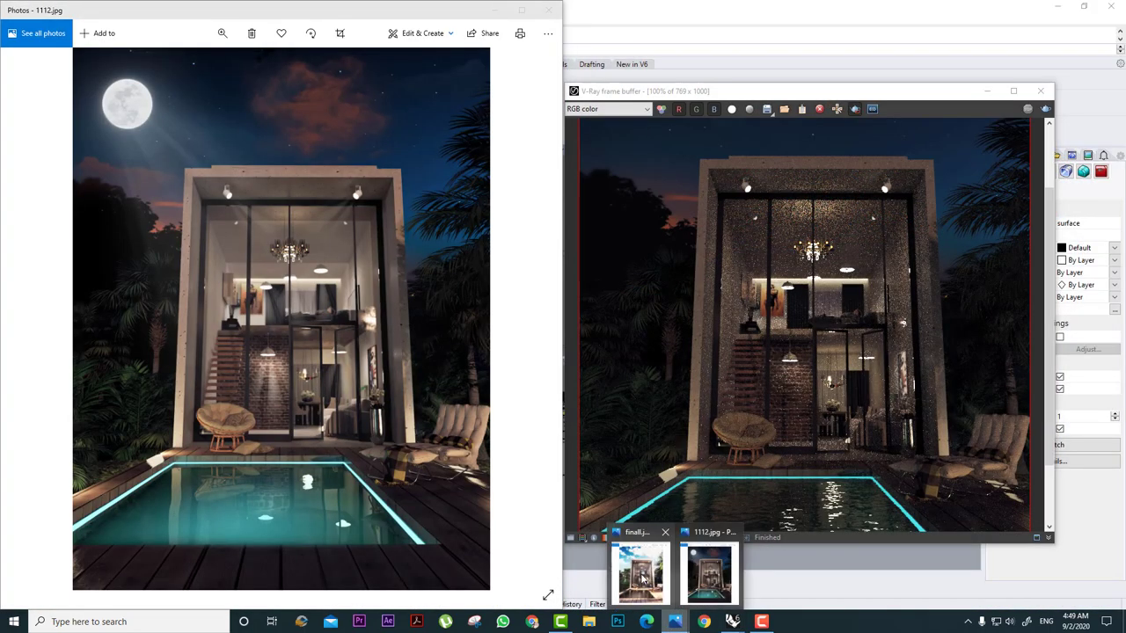
pyautogui.click(714, 583)
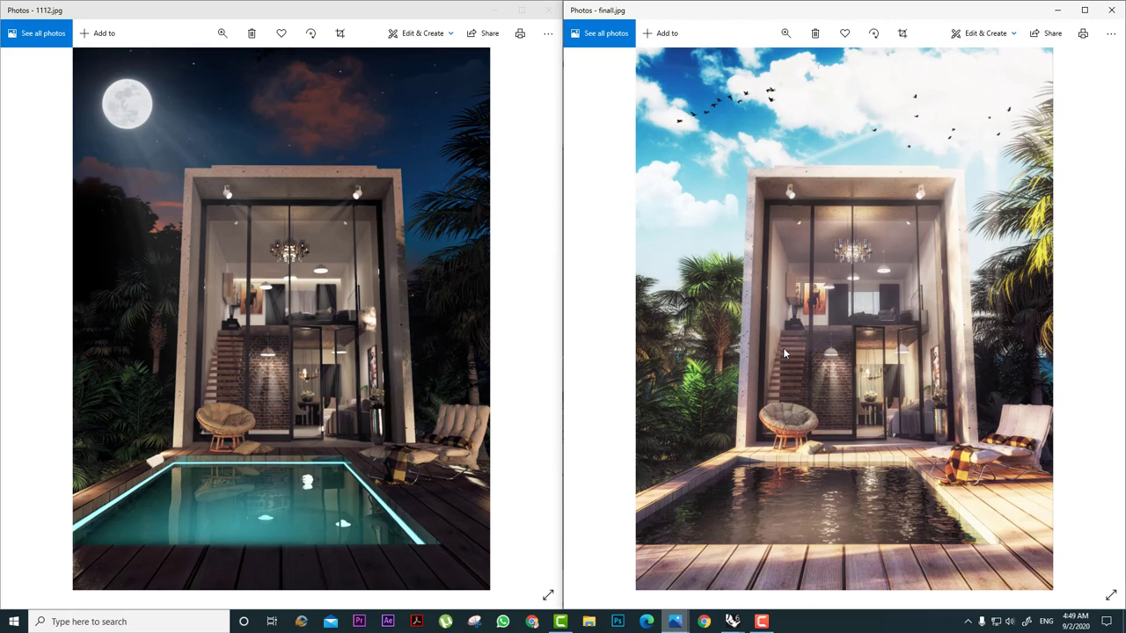
pyautogui.press('Left')
pyautogui.click(390, 320)
pyautogui.press('Left')
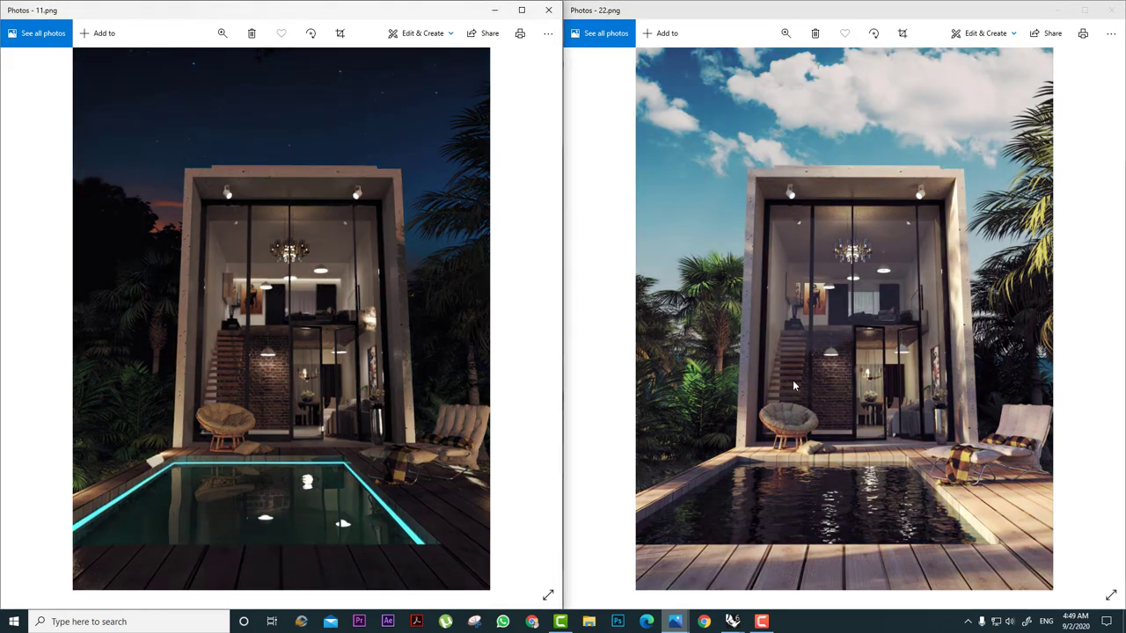
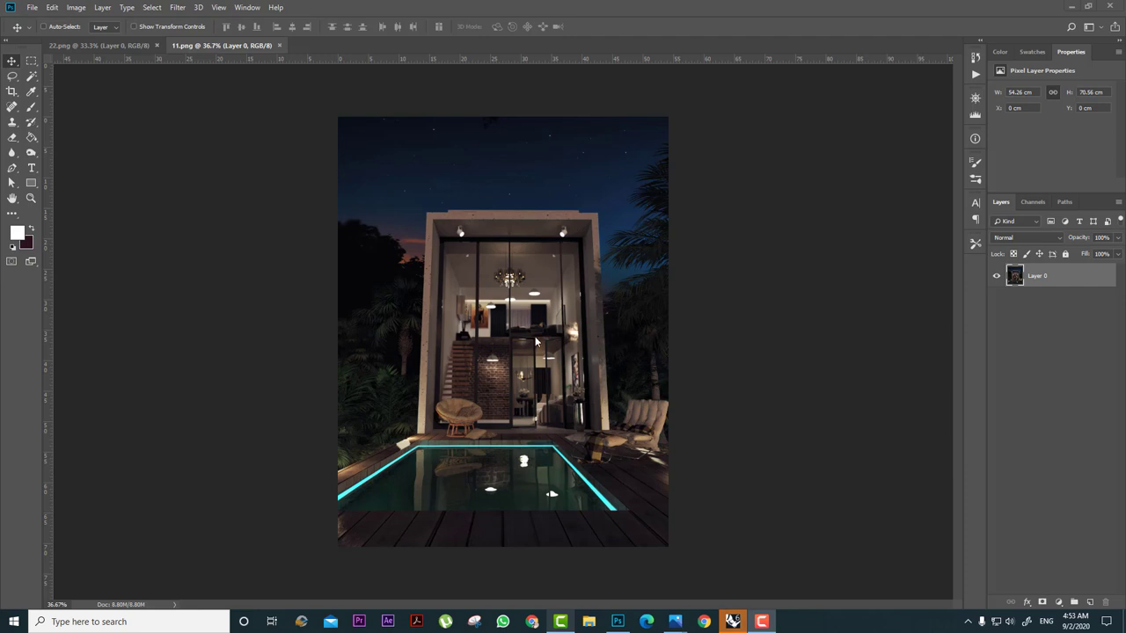
# In Photoshop, open Camera Raw for 11.png and set Exposure to +0.40, Contrast to +38, Highlights to +2 and Shadows to -49.
pyautogui.click(177, 7)
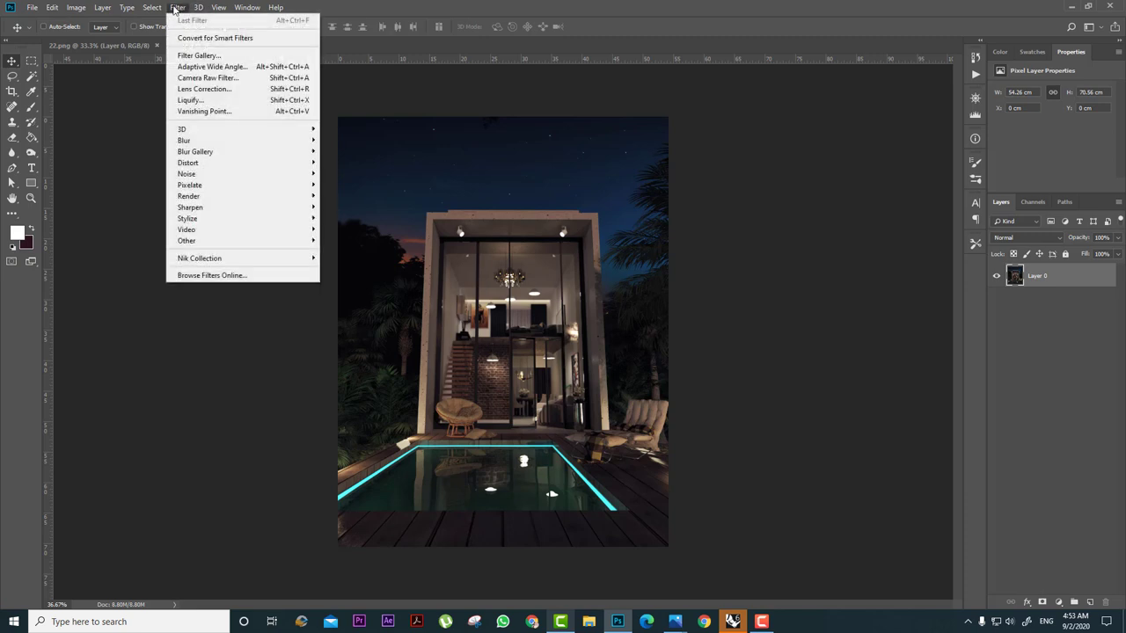
pyautogui.click(217, 78)
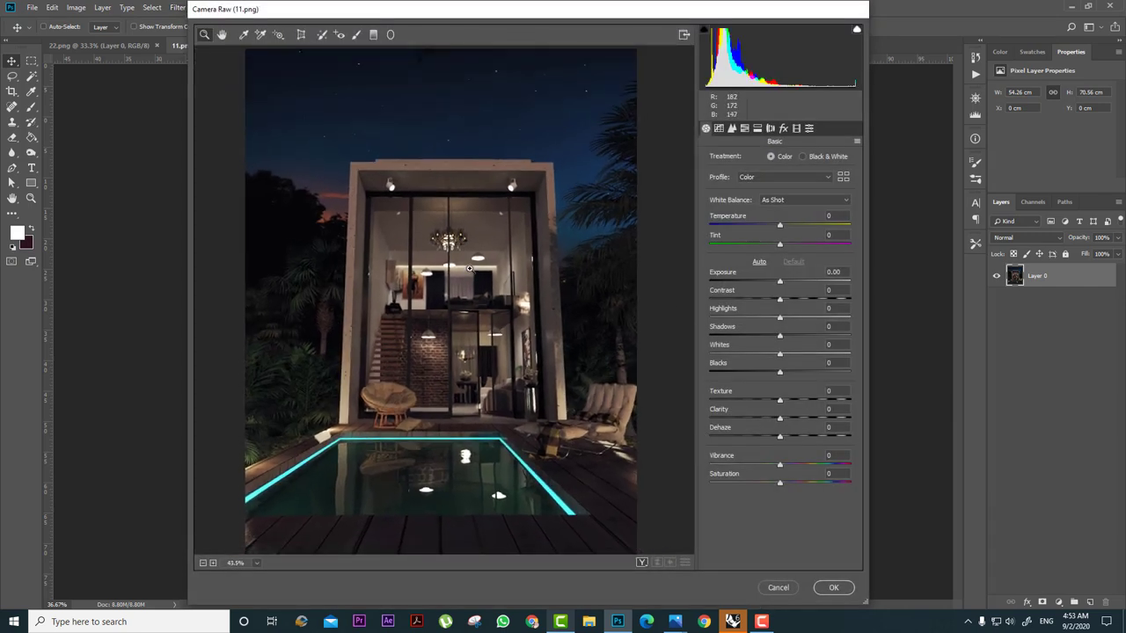
pyautogui.moveTo(779, 281); pyautogui.dragTo(785, 281)
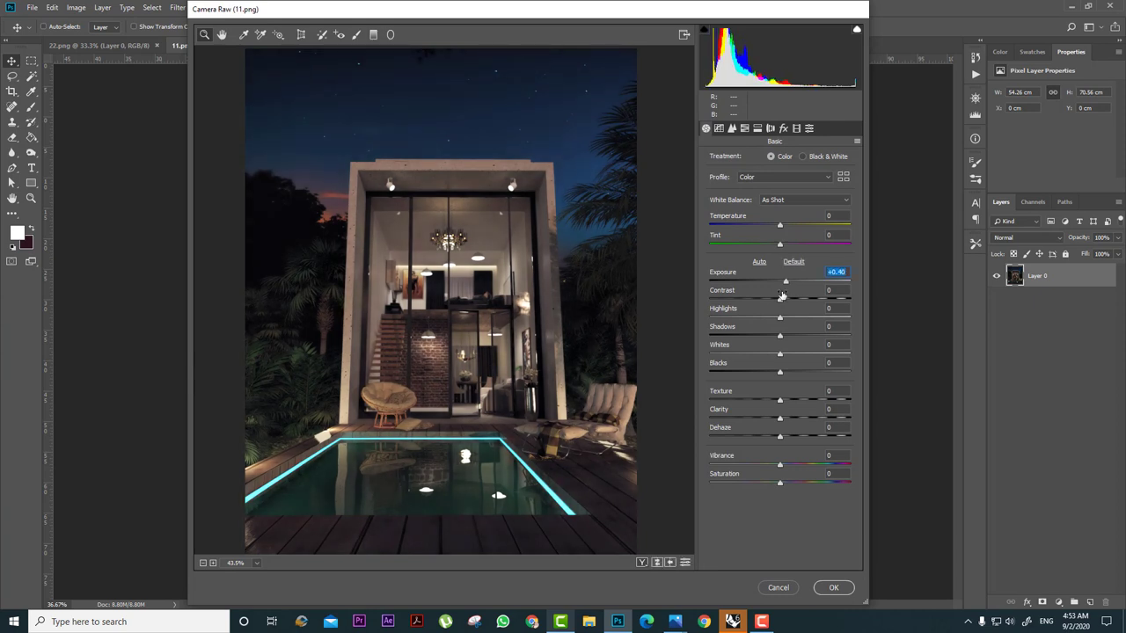
pyautogui.moveTo(779, 300); pyautogui.dragTo(801, 320)
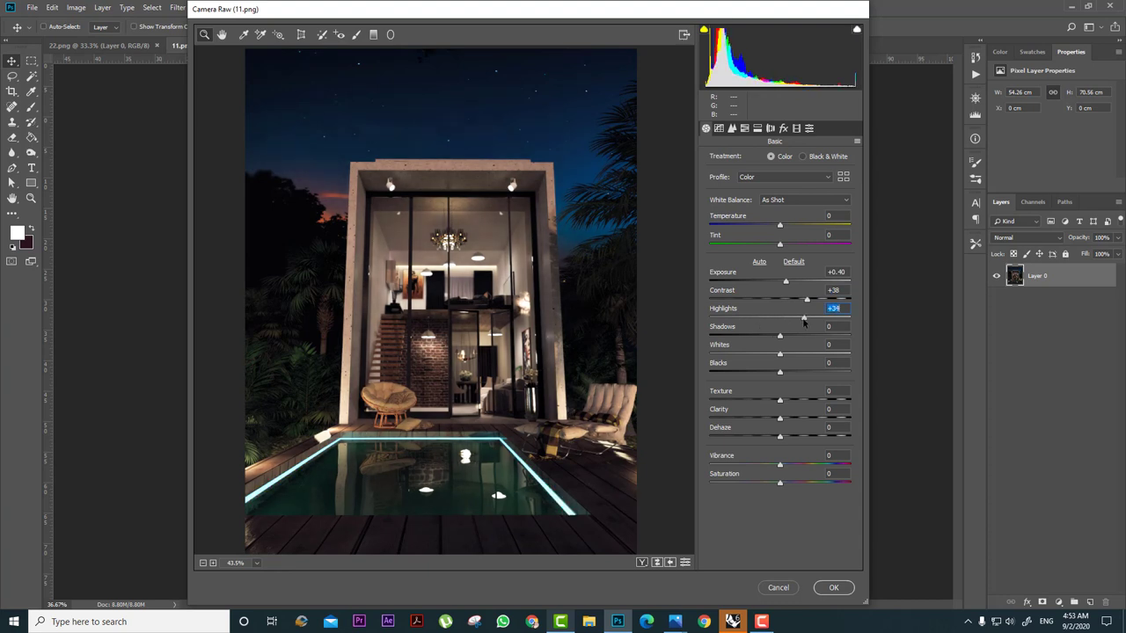
pyautogui.moveTo(801, 326); pyautogui.dragTo(747, 350)
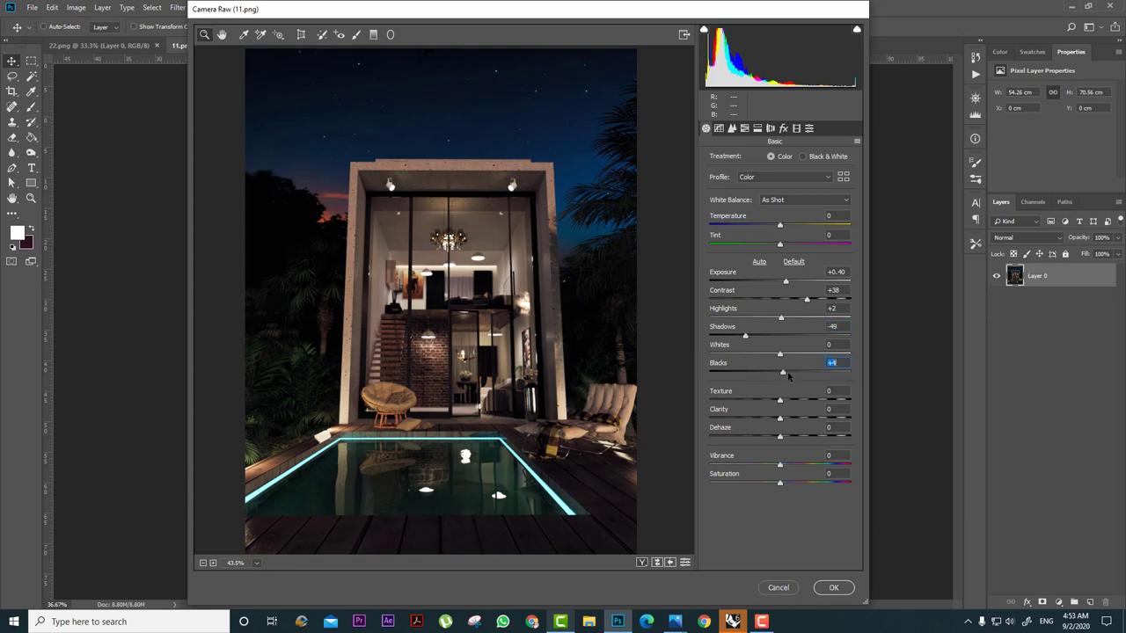
# Set Blacks +7, Texture +18, Clarity -3, Whites -23, Temperature -7 and Exposure +0.20, and apply the Camera Raw filter.
pyautogui.moveTo(787, 371)
pyautogui.mouseDown()
pyautogui.moveTo(811, 376)
pyautogui.moveTo(749, 378)
pyautogui.moveTo(785, 394)
pyautogui.mouseUp()
pyautogui.moveTo(796, 423)
pyautogui.mouseDown()
pyautogui.moveTo(778, 415)
pyautogui.moveTo(793, 401)
pyautogui.mouseUp()
pyautogui.moveTo(779, 354); pyautogui.dragTo(755, 381)
pyautogui.moveTo(779, 283); pyautogui.dragTo(787, 283)
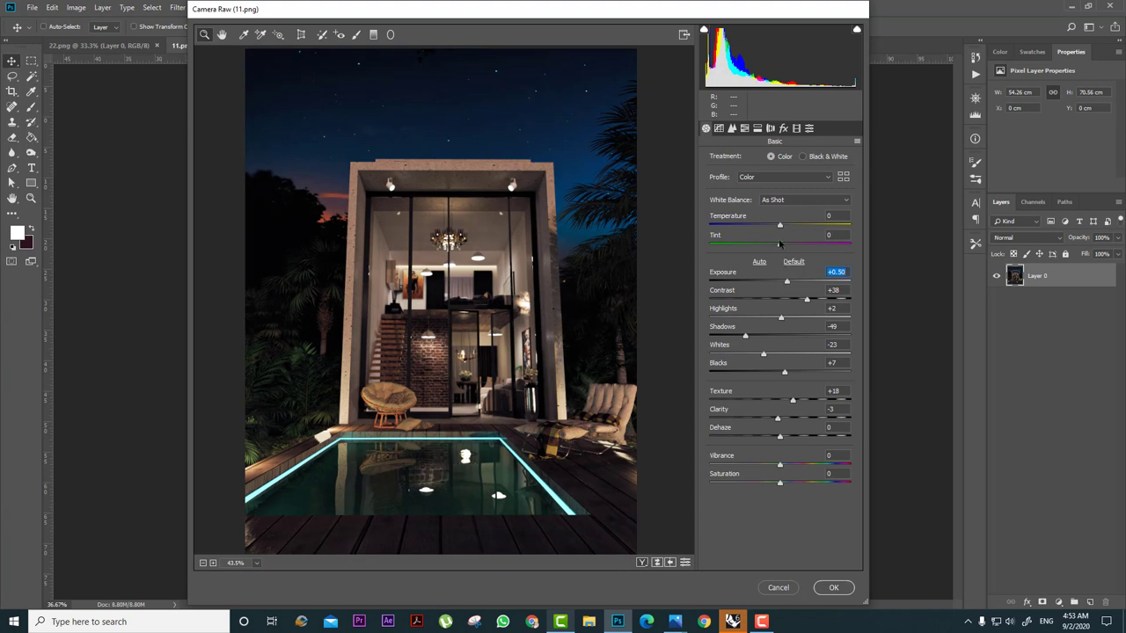
pyautogui.moveTo(779, 227); pyautogui.dragTo(774, 226)
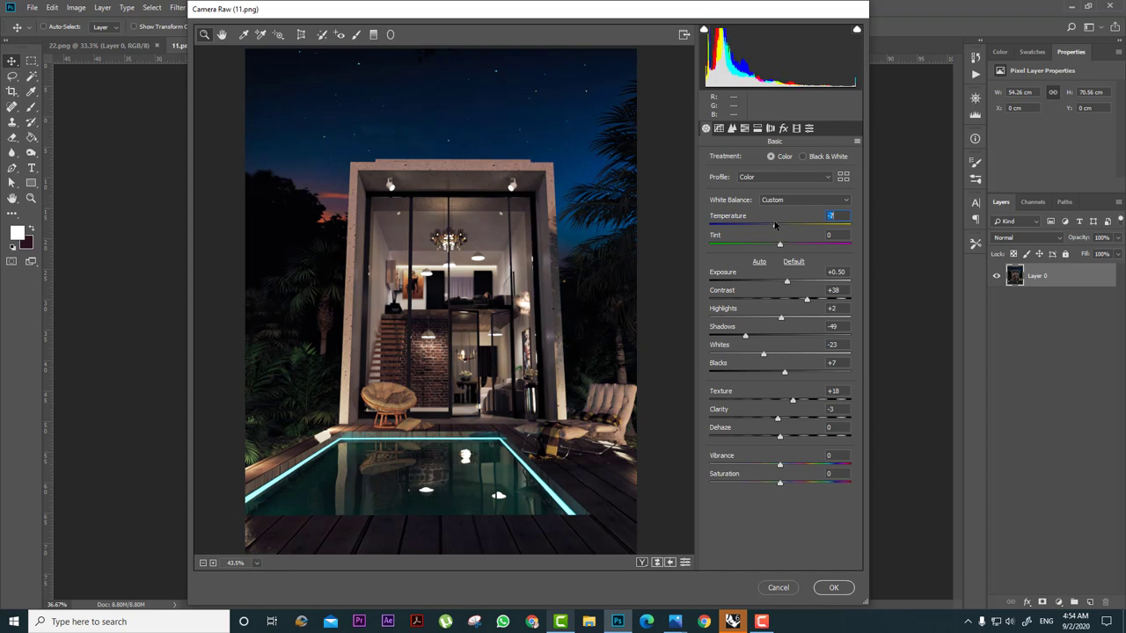
pyautogui.moveTo(785, 282); pyautogui.dragTo(783, 282)
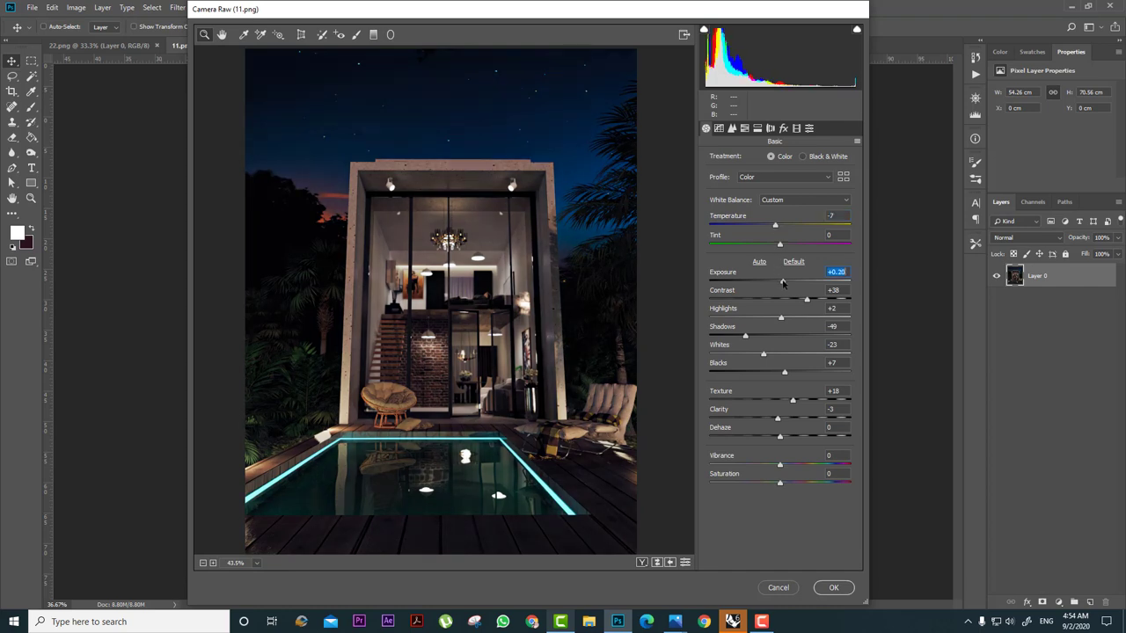
pyautogui.click(838, 587)
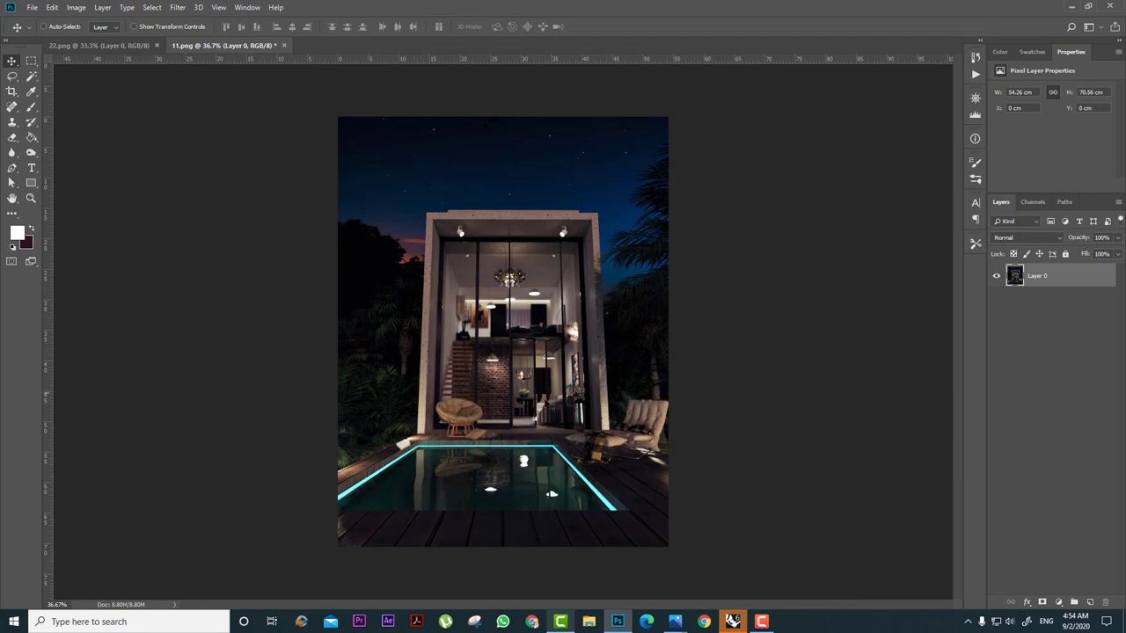
# Try the Clouds 6 brush in a sampled reddish sunset colour on the sky above the villa, and undo the stamped cloud.
pyautogui.click(32, 107)
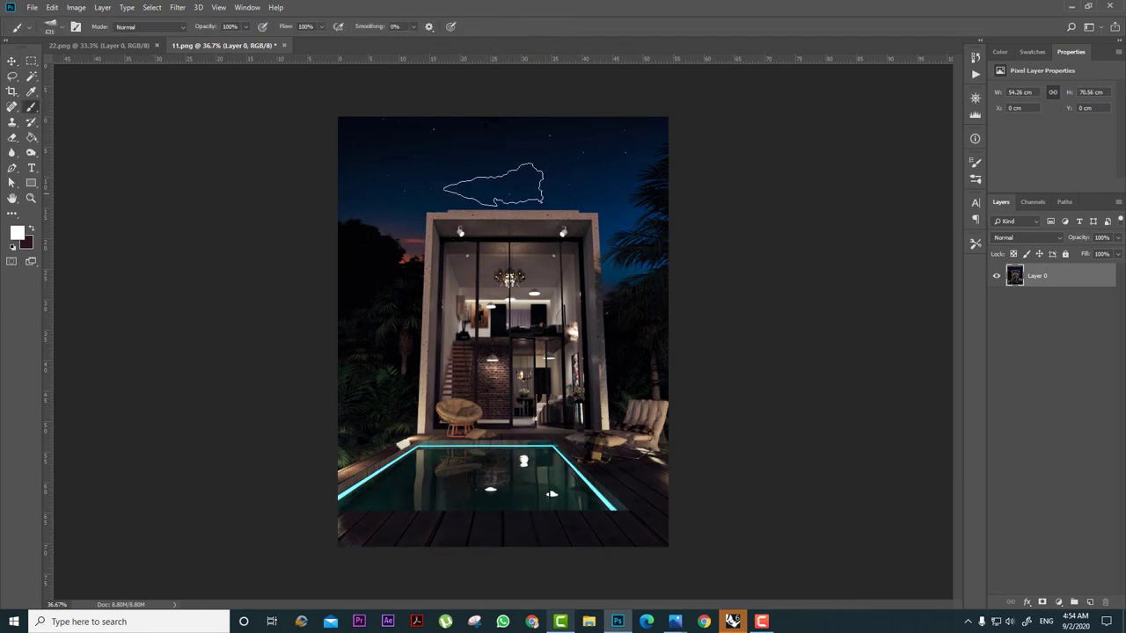
pyautogui.rightClick(495, 186)
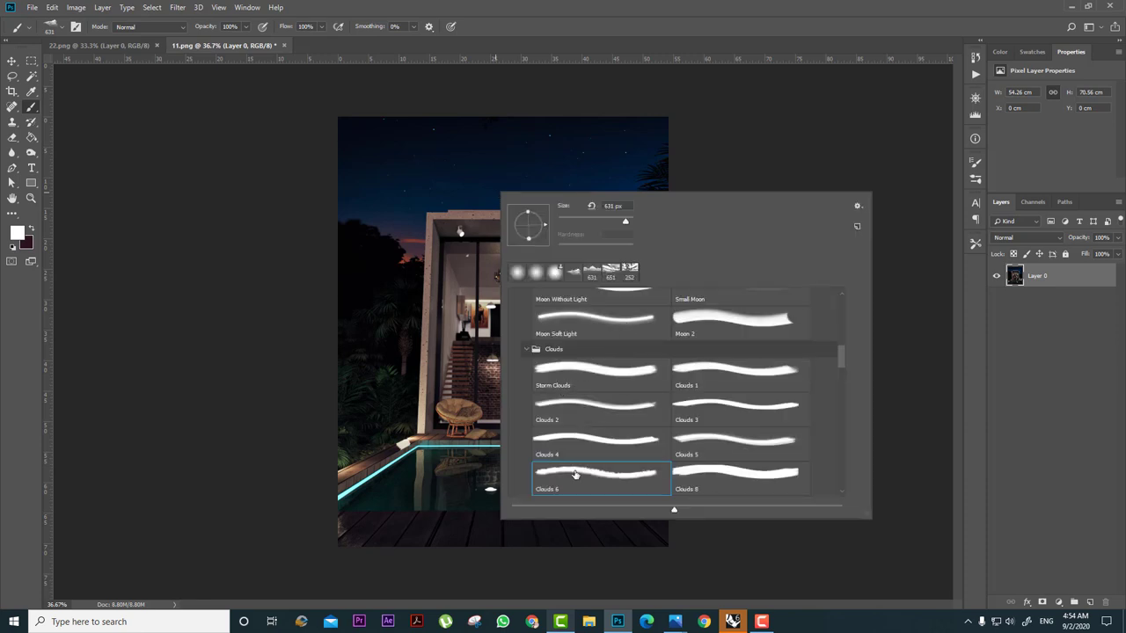
pyautogui.click(509, 157)
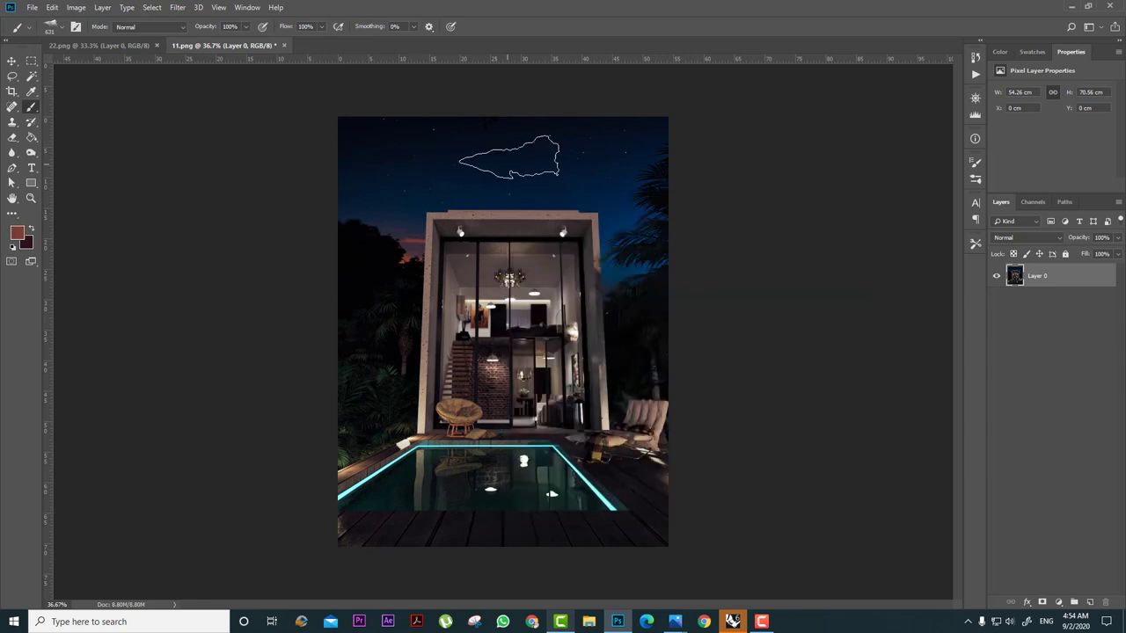
pyautogui.click(510, 157)
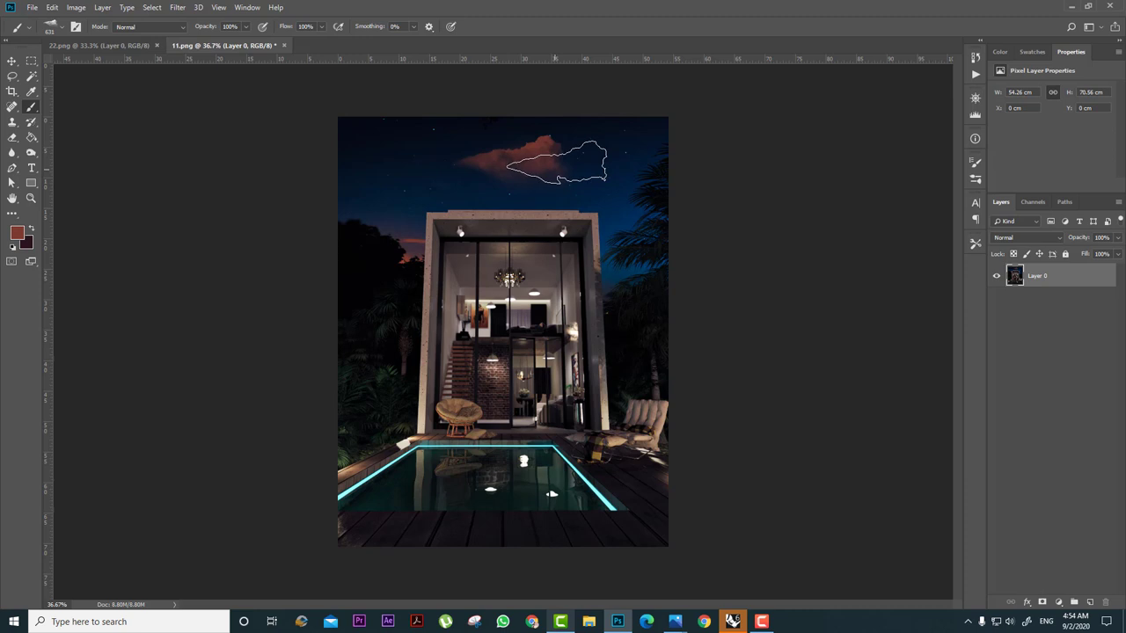
pyautogui.hotkey('ctrl', 'z')
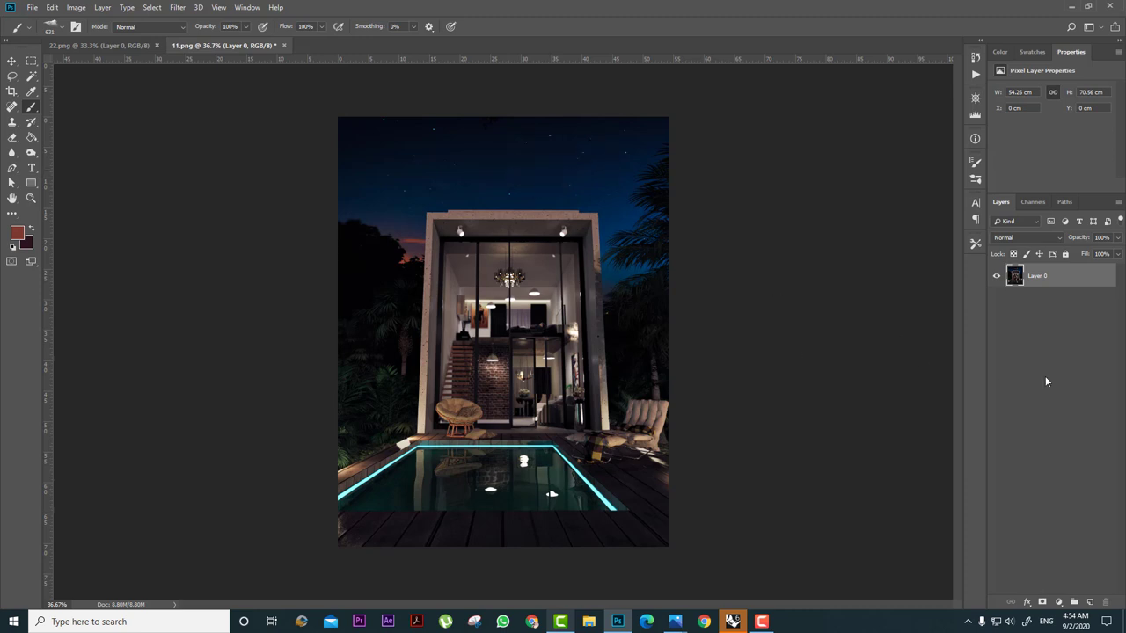
# Add a new layer, try the Clouds 2 brush at 1176 px on the sky above the villa, and undo the stamped cloud.
pyautogui.click(1089, 602)
pyautogui.rightClick(496, 187)
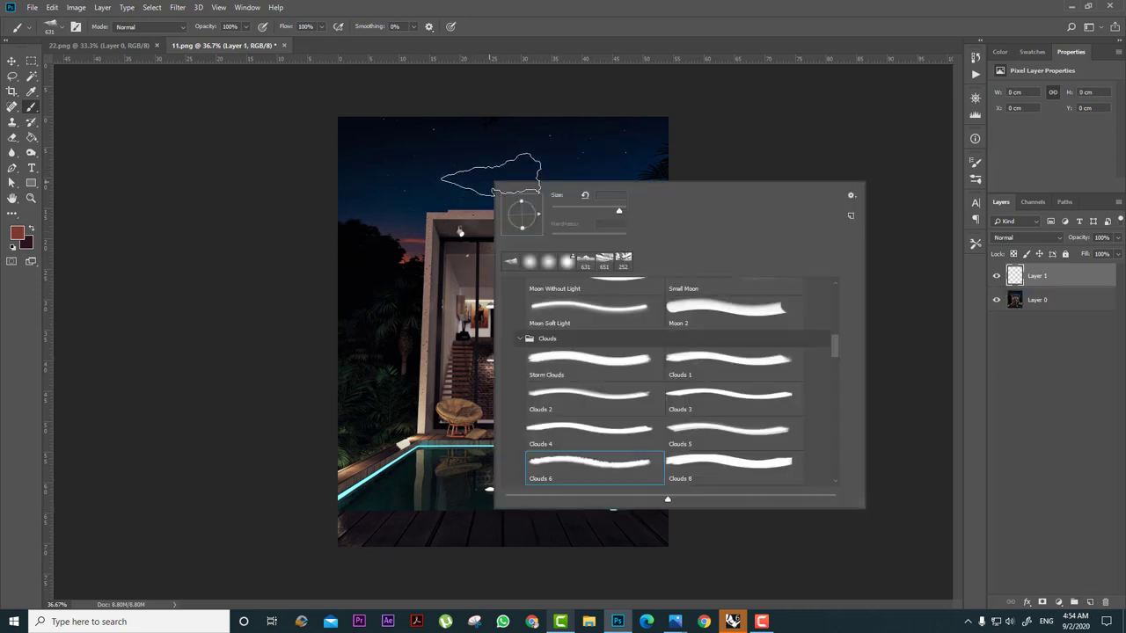
pyautogui.click(563, 437)
pyautogui.click(645, 397)
pyautogui.click(422, 178)
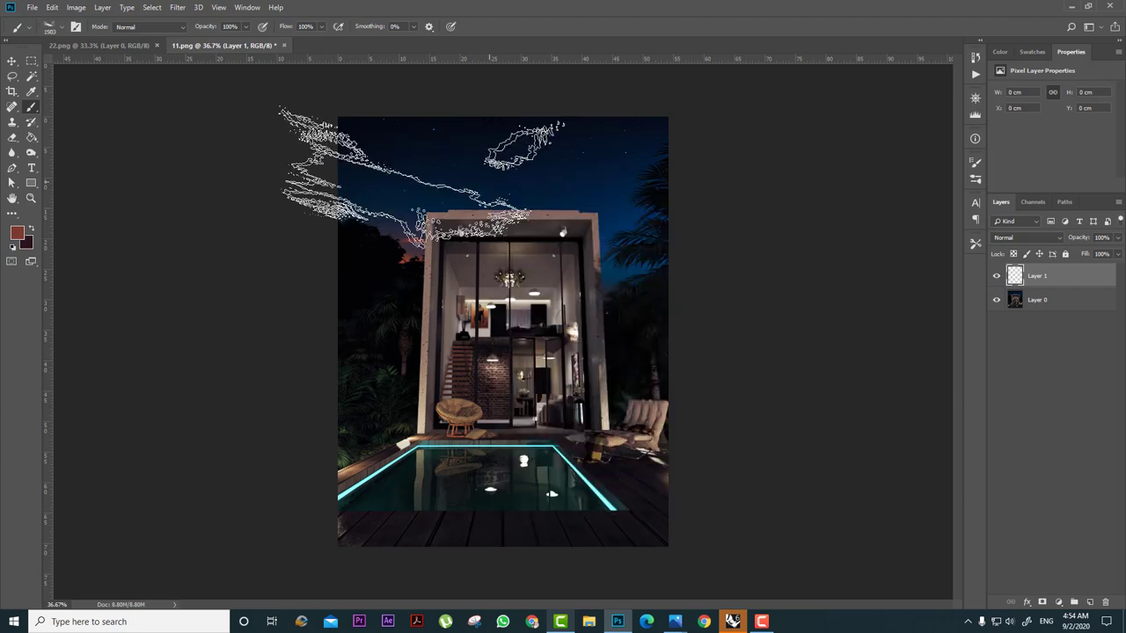
pyautogui.keyDown('alt'); pyautogui.moveTo(441, 160); pyautogui.dragTo(354, 161, button='right'); pyautogui.keyUp('alt')
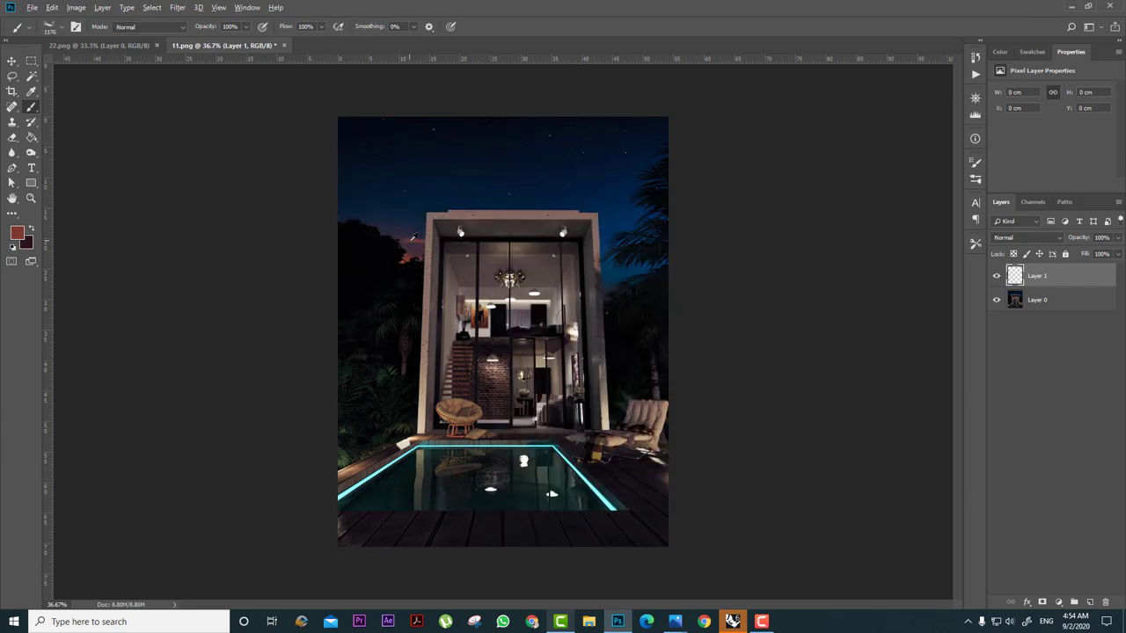
pyautogui.click(497, 165)
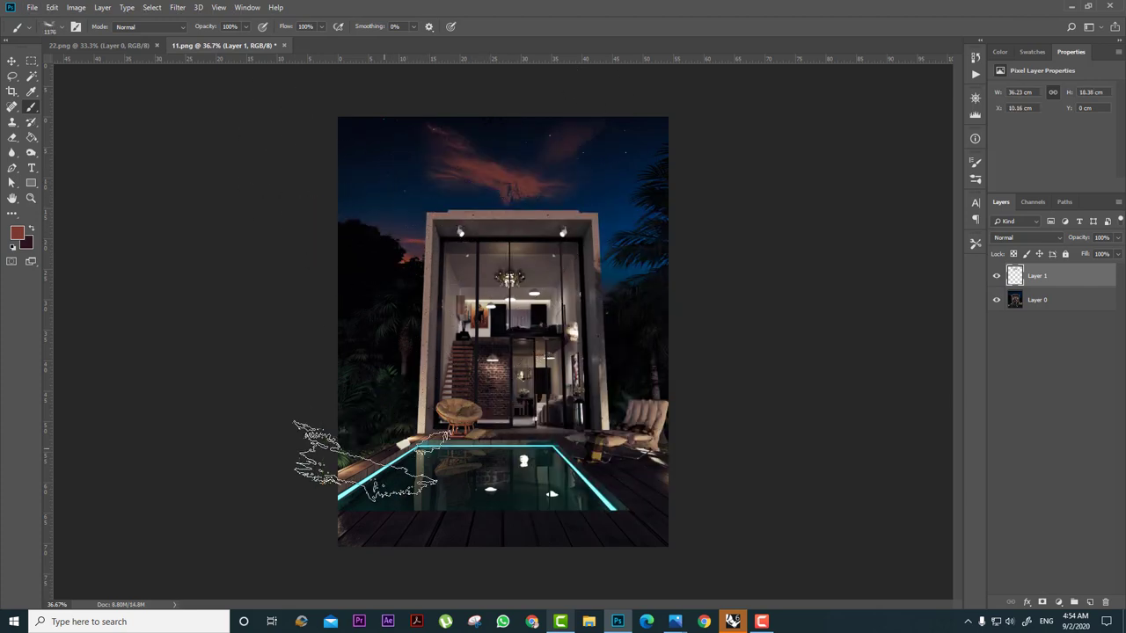
pyautogui.hotkey('ctrl', 'z')
# Try the Clouds 1 brush at 842 px on the sky above the villa, and undo the stamp.
pyautogui.rightClick(541, 231)
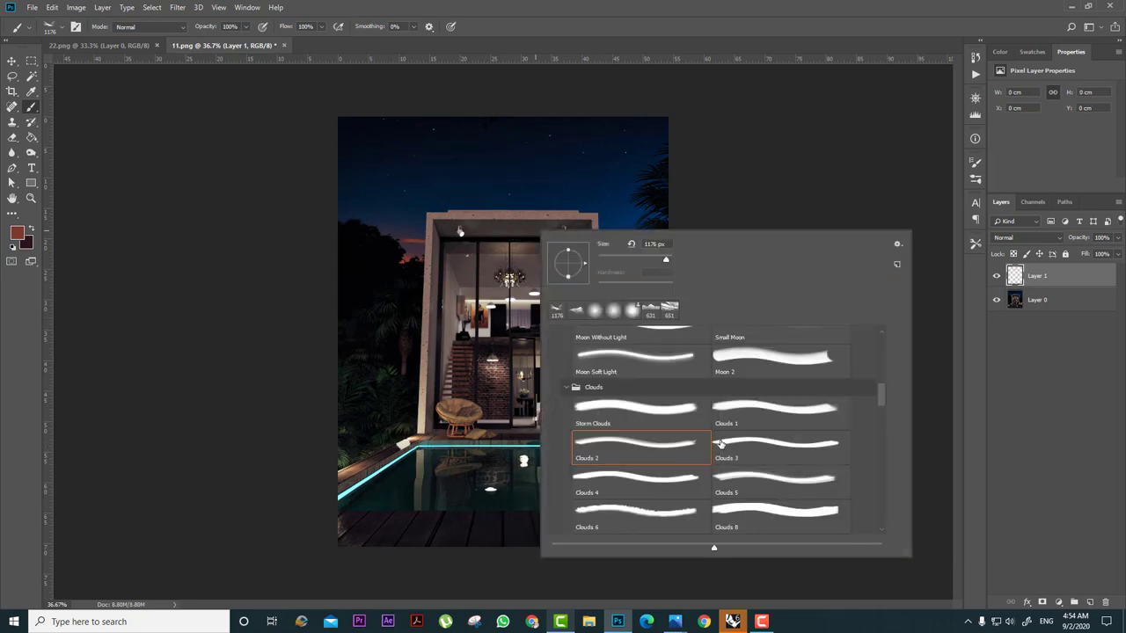
pyautogui.click(780, 447)
pyautogui.click(768, 411)
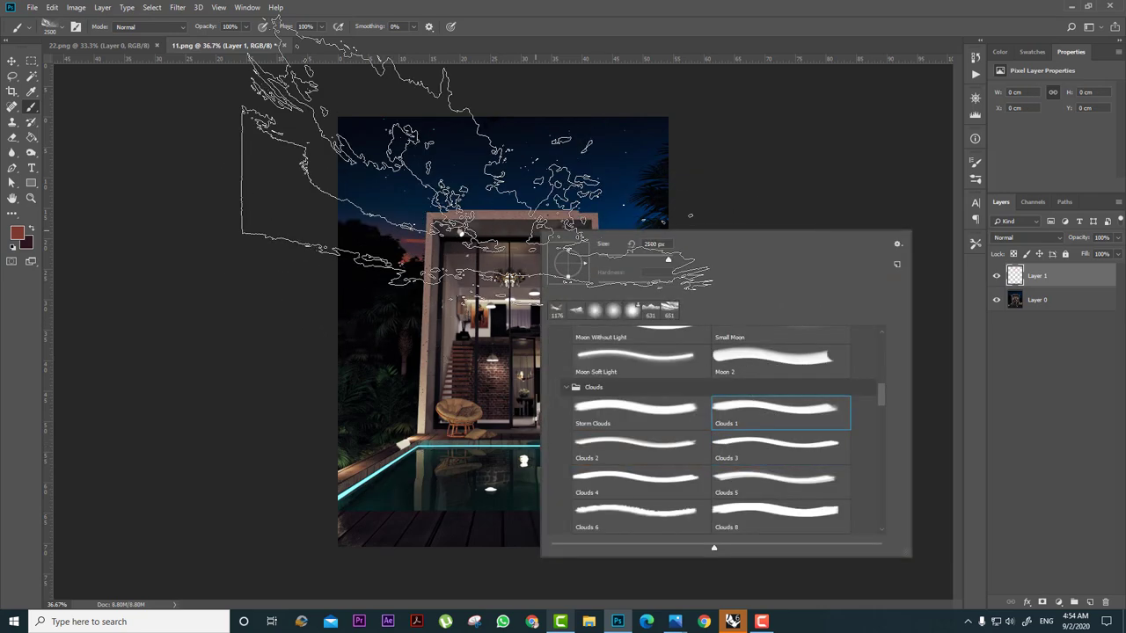
pyautogui.keyDown('alt'); pyautogui.moveTo(534, 185); pyautogui.dragTo(356, 168, button='right'); pyautogui.keyUp('alt')
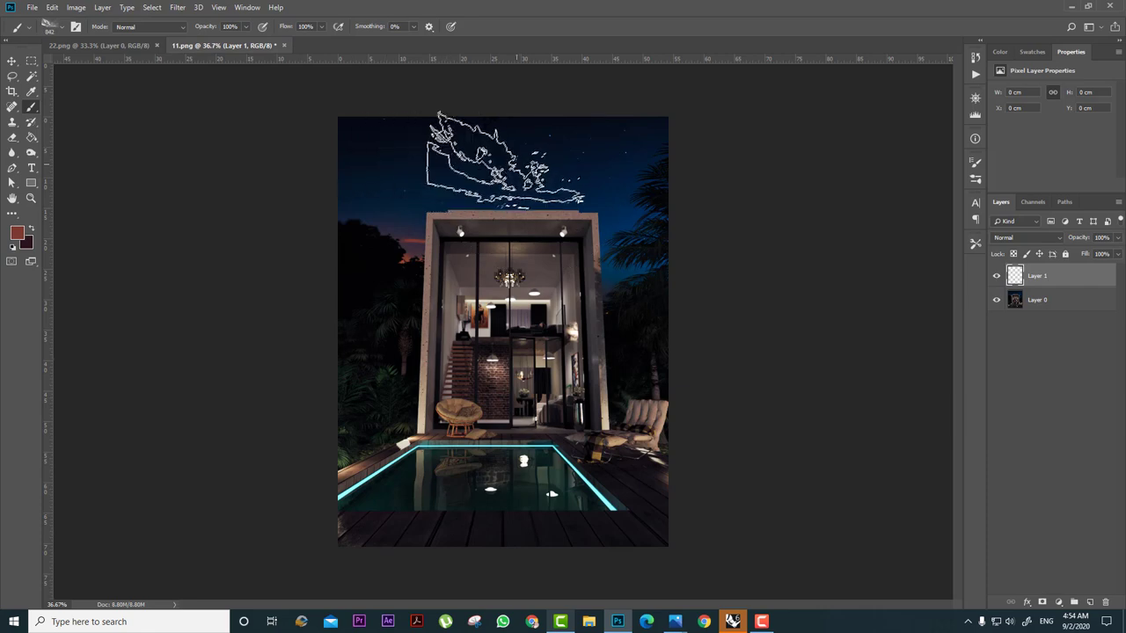
pyautogui.click(518, 162)
pyautogui.hotkey('ctrl', 'z')
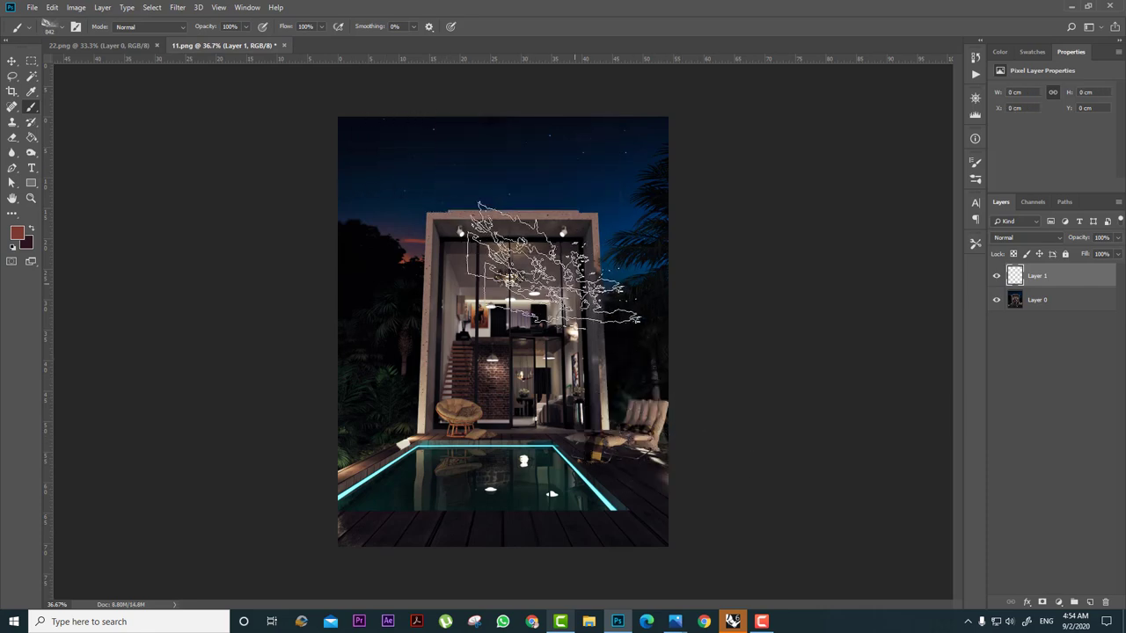
# Stamp a reddish cloud in the sky above the villa with the Clouds 5 brush at 945 px.
pyautogui.rightClick(559, 260)
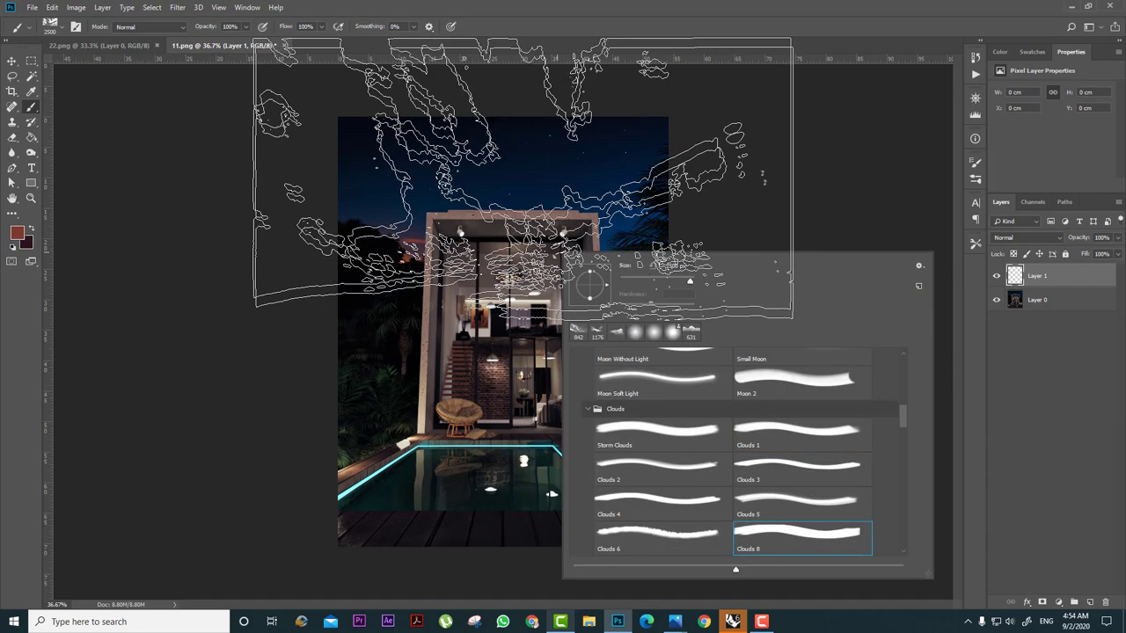
pyautogui.click(686, 543)
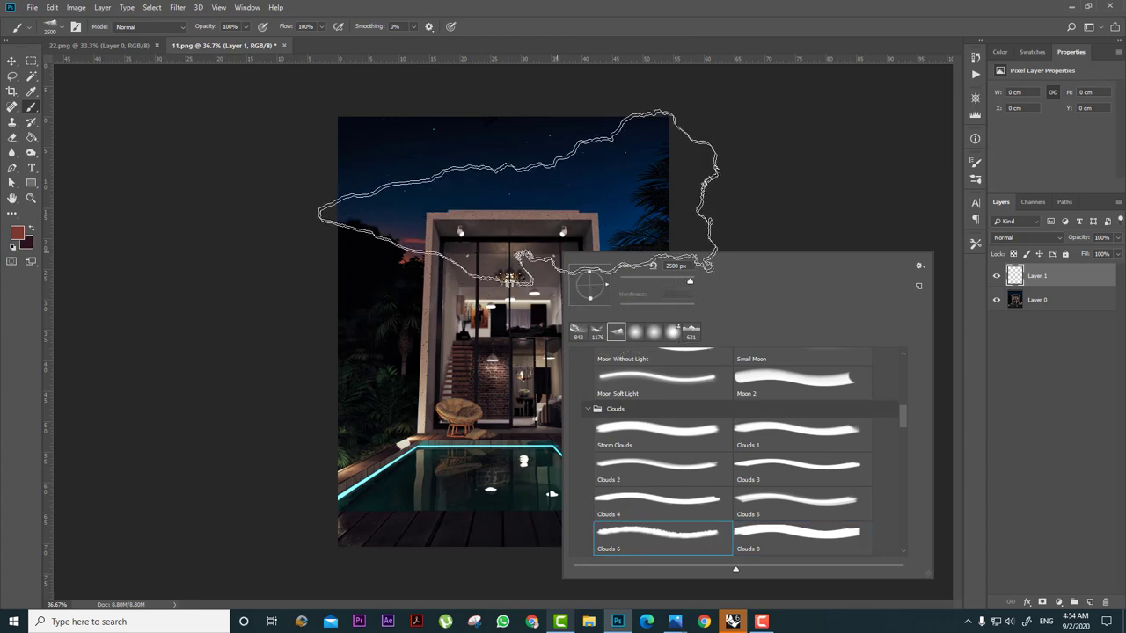
pyautogui.click(779, 504)
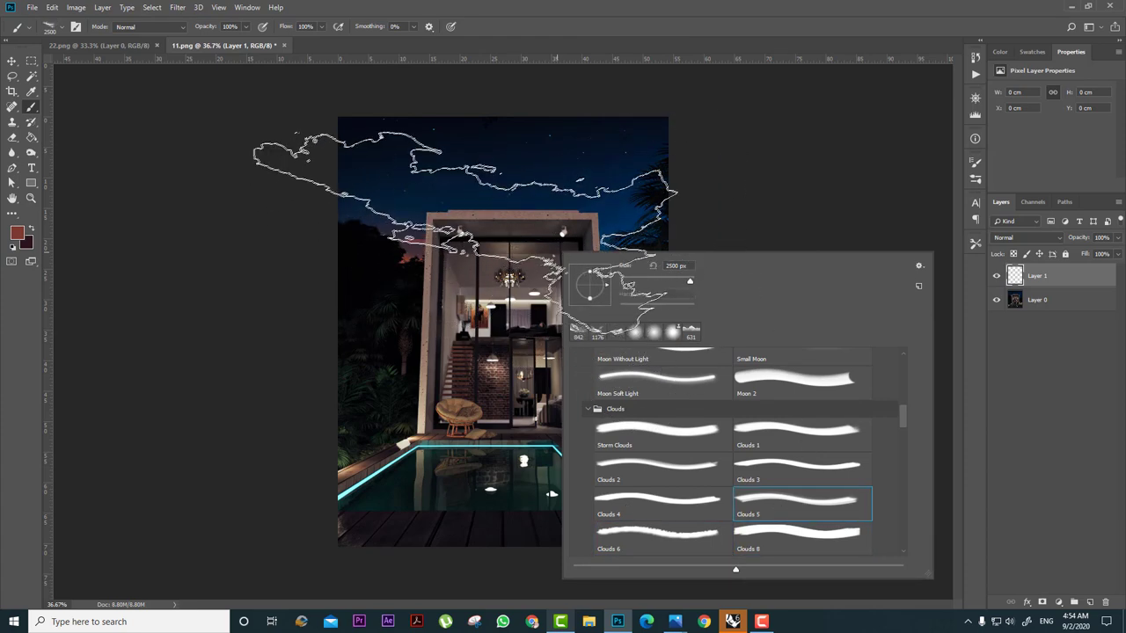
pyautogui.keyDown('alt'); pyautogui.moveTo(525, 167); pyautogui.dragTo(459, 151, button='right'); pyautogui.keyUp('alt')
pyautogui.moveTo(559, 161)
pyautogui.keyDown('alt'); pyautogui.mouseDown(button='right')
pyautogui.moveTo(485, 151)
pyautogui.moveTo(518, 163)
pyautogui.moveTo(504, 164)
pyautogui.mouseUp(button='right'); pyautogui.keyUp('alt')
pyautogui.rightClick(556, 154)
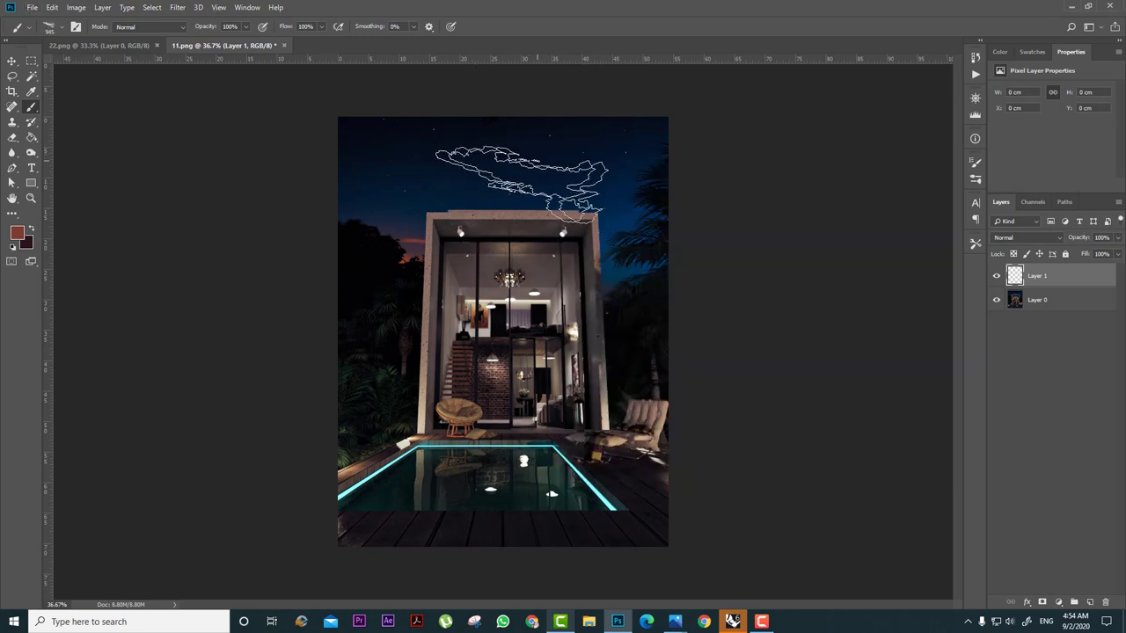
pyautogui.click(521, 169)
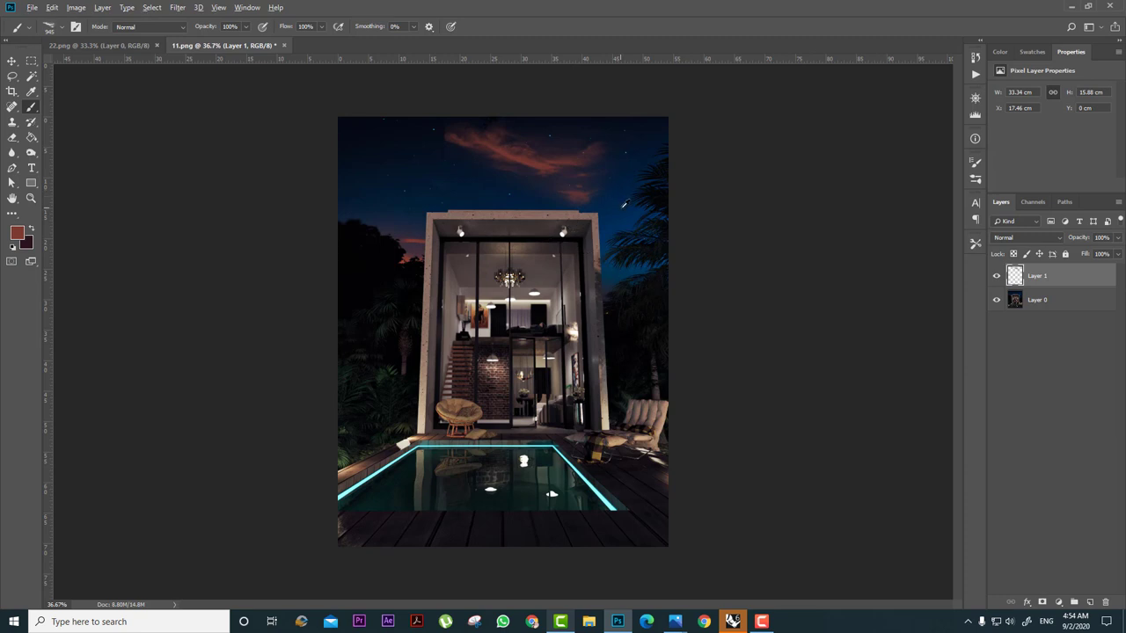
# Sample the blue of the sky beside the palm, and stamp a 640 px cloud on a new layer left of the reddish cloud.
pyautogui.keyDown('alt'); pyautogui.click(622, 215); pyautogui.keyUp('alt')
pyautogui.moveTo(450, 166)
pyautogui.keyDown('alt'); pyautogui.mouseDown(button='right')
pyautogui.moveTo(422, 165)
pyautogui.moveTo(385, 186)
pyautogui.mouseUp(button='right'); pyautogui.keyUp('alt')
pyautogui.click(1074, 601)
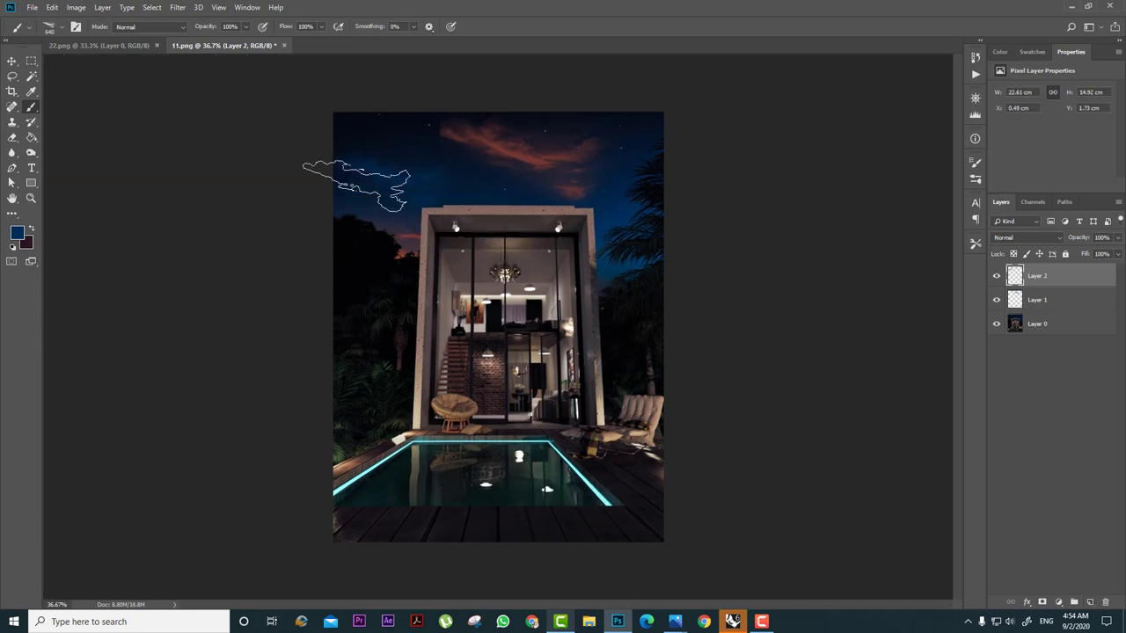
# Move the blue cloud about 4 cm to the right and slightly up, so it sits next to the reddish cloud.
pyautogui.click(12, 61)
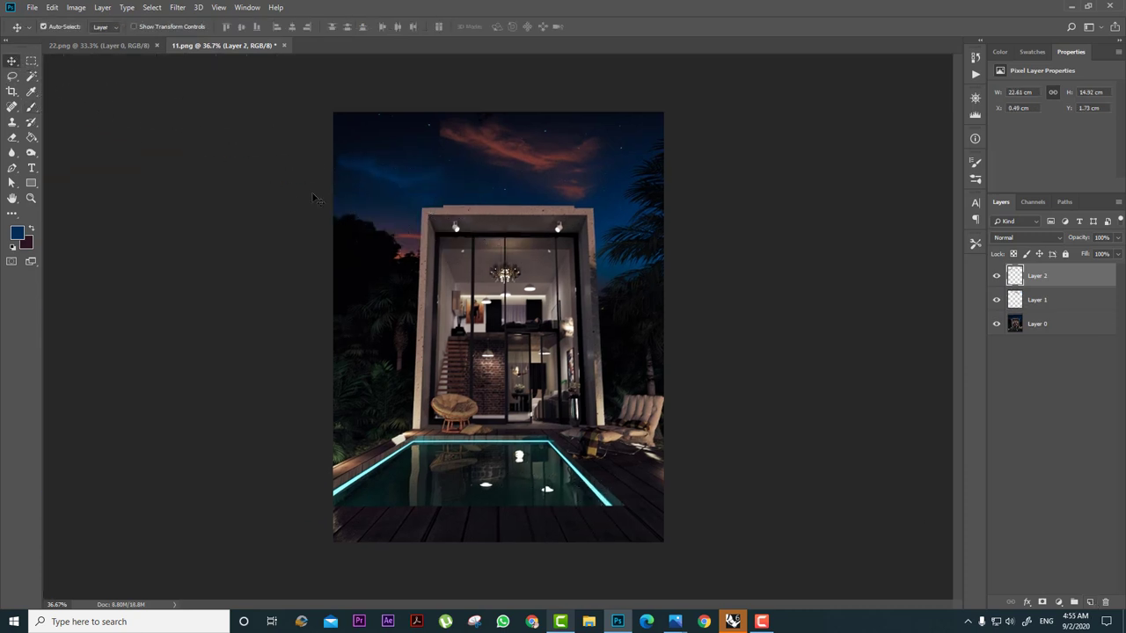
pyautogui.hotkey('ctrl', 't')
pyautogui.moveTo(414, 185); pyautogui.dragTo(452, 185)
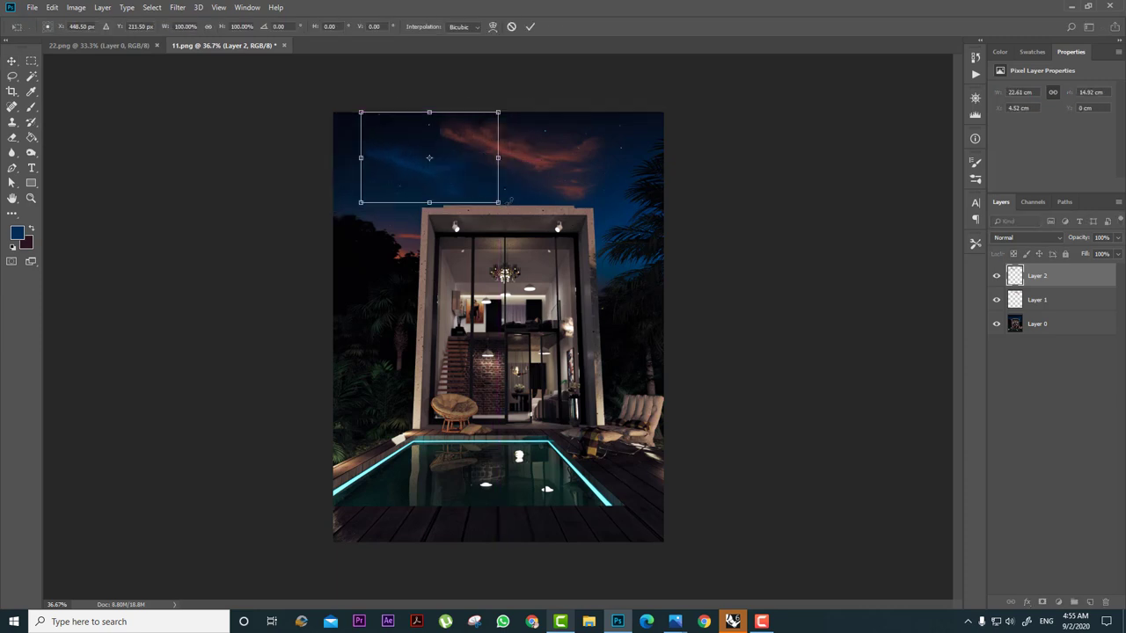
pyautogui.press('Return')
# Transform the reddish cloud on Layer 1, stretching it leftward to about 36.7 cm wide and shifting it slightly down.
pyautogui.keyDown('ctrl'); pyautogui.click(528, 157); pyautogui.keyUp('ctrl')
pyautogui.hotkey('ctrl', 't')
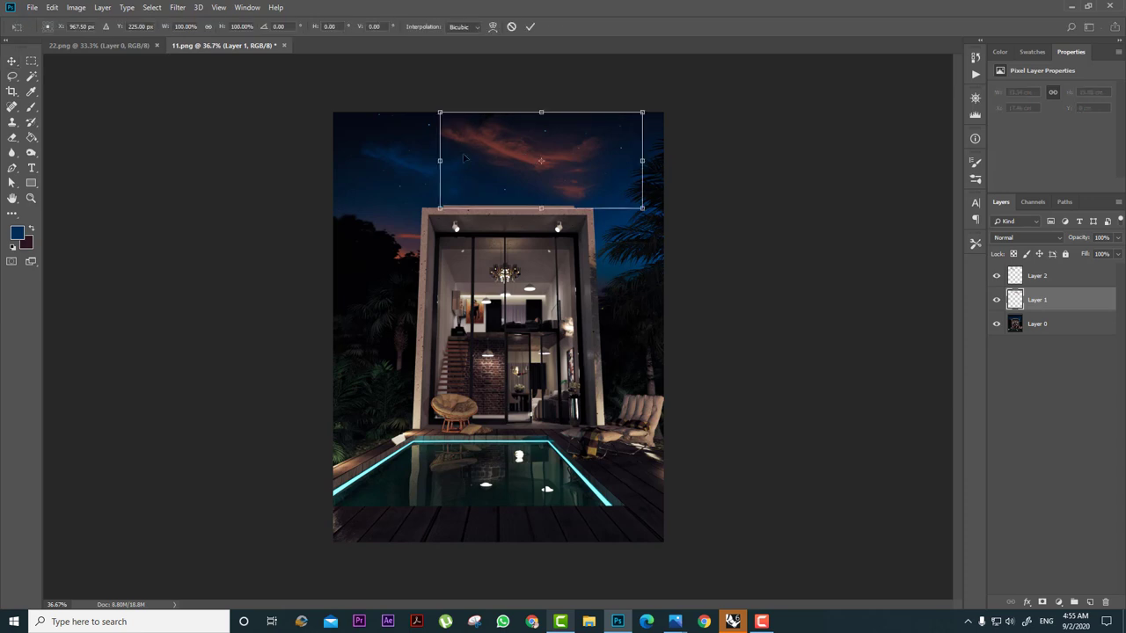
pyautogui.moveTo(439, 212); pyautogui.dragTo(419, 218)
pyautogui.moveTo(552, 219); pyautogui.dragTo(541, 209)
pyautogui.moveTo(560, 143); pyautogui.dragTo(563, 150)
pyautogui.press('Return')
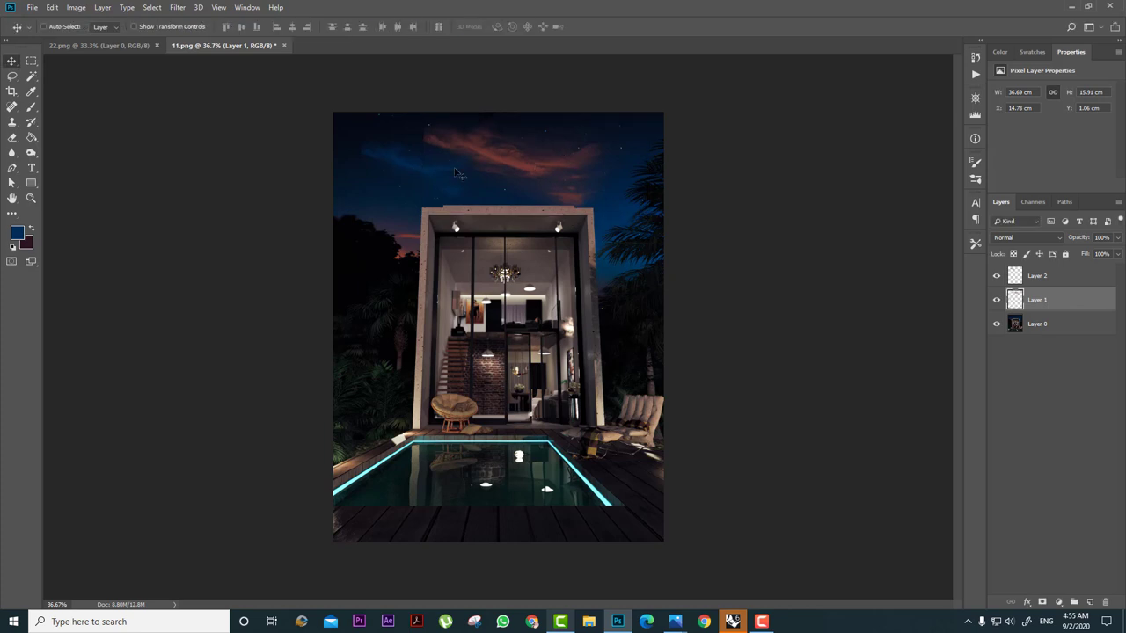
# Fade the reddish cloud on Layer 1 and the blue cloud on Layer 2 with a soft Eraser at 394 px and 46% flow.
pyautogui.click(11, 137)
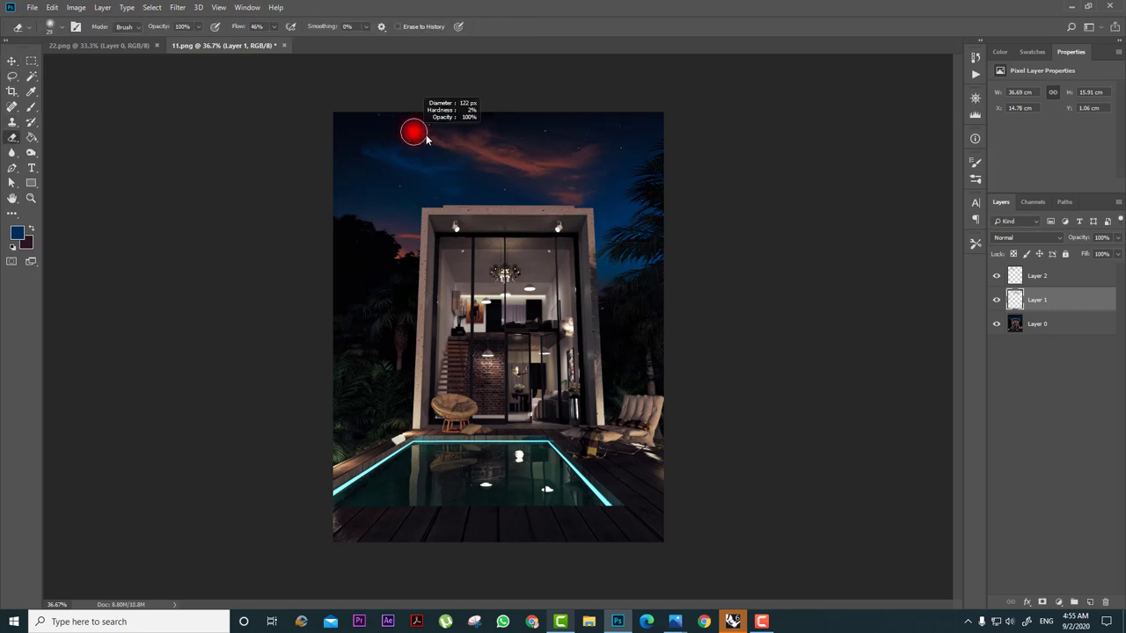
pyautogui.keyDown('alt'); pyautogui.scroll(3, 430, 136); pyautogui.keyUp('alt')
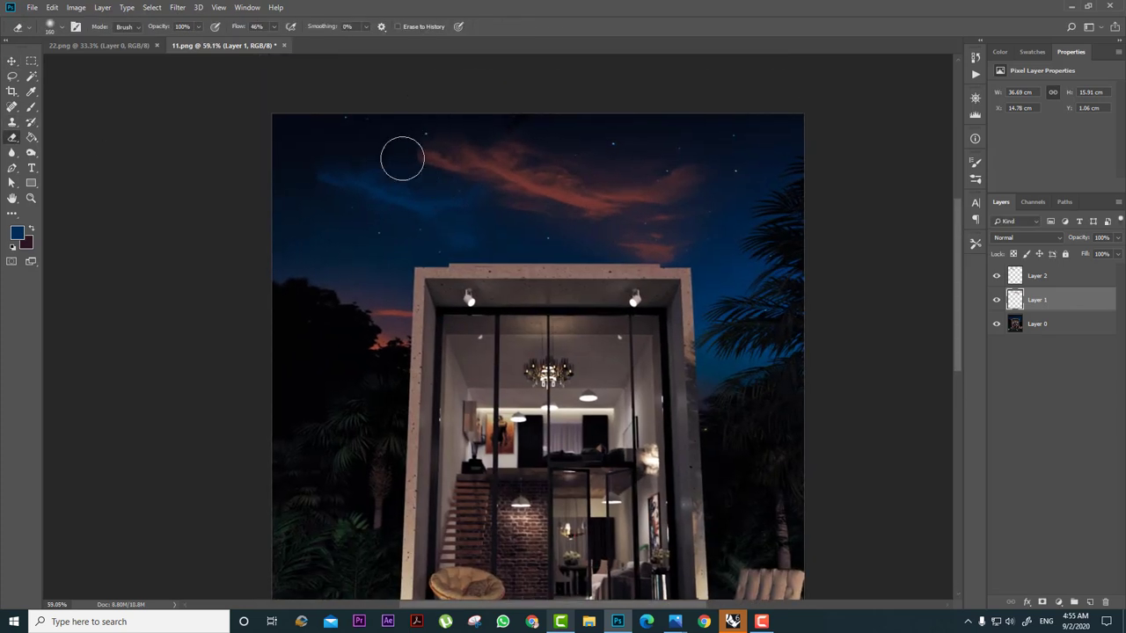
pyautogui.keyDown('alt'); pyautogui.moveTo(616, 282); pyautogui.dragTo(651, 281, button='right'); pyautogui.keyUp('alt')
pyautogui.moveTo(591, 358)
pyautogui.mouseDown()
pyautogui.moveTo(623, 231)
pyautogui.moveTo(379, 237)
pyautogui.moveTo(327, 221)
pyautogui.moveTo(254, 165)
pyautogui.mouseUp()
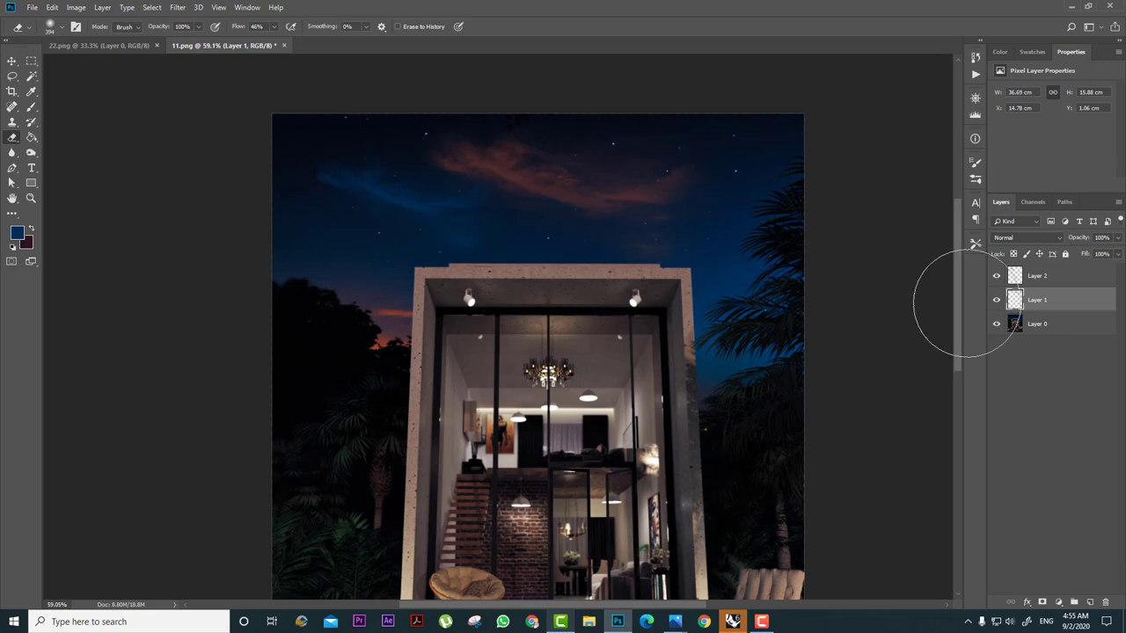
pyautogui.click(1056, 280)
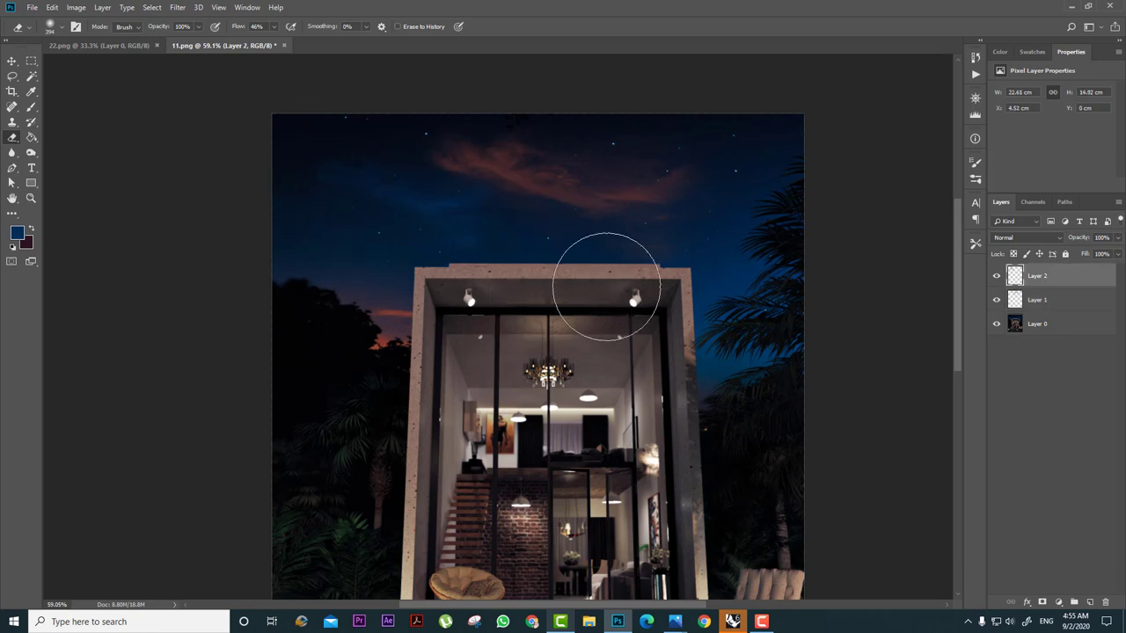
# Choose the Moon Soft Light brush, reduce its size, and add a new layer above the clouds.
pyautogui.click(9, 63)
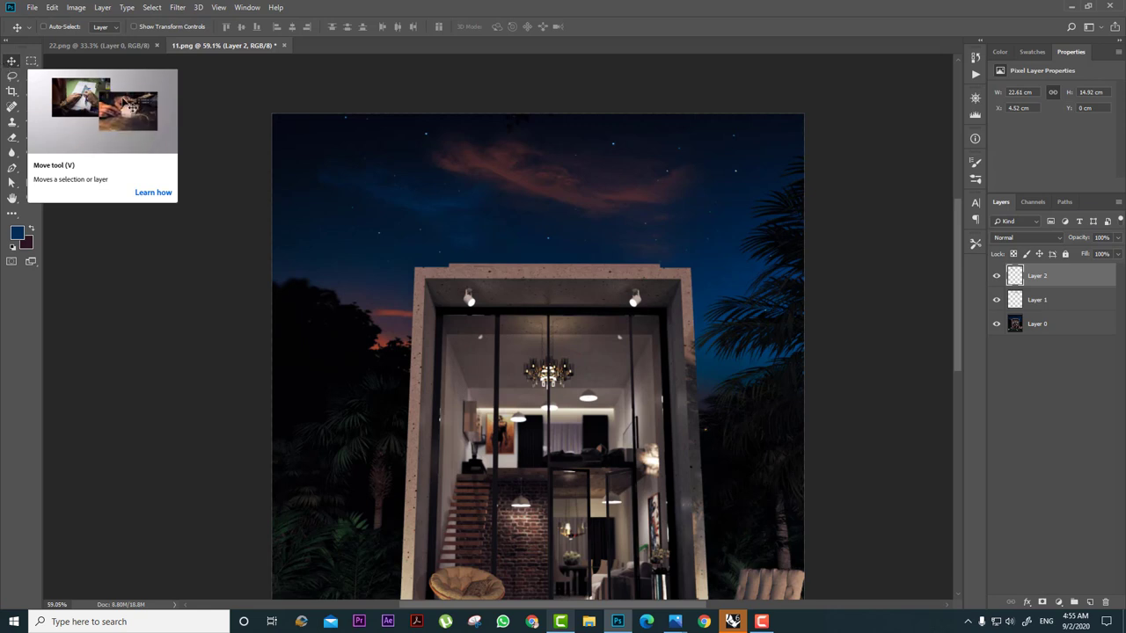
pyautogui.click(31, 106)
pyautogui.rightClick(523, 227)
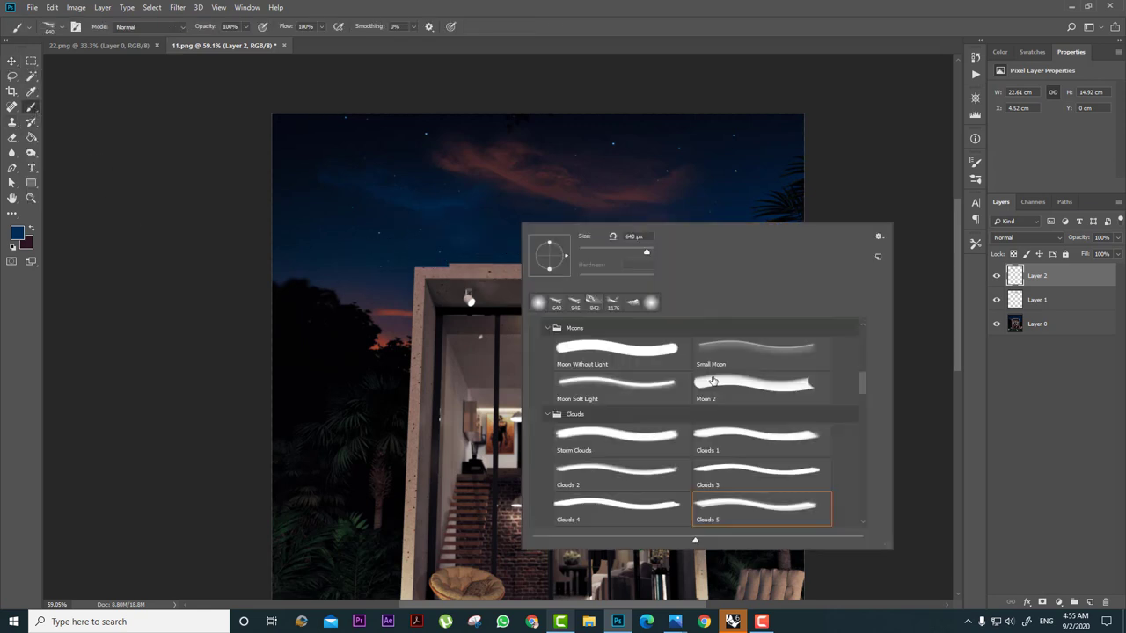
pyautogui.scroll(-1, 632, 418)
pyautogui.click(599, 361)
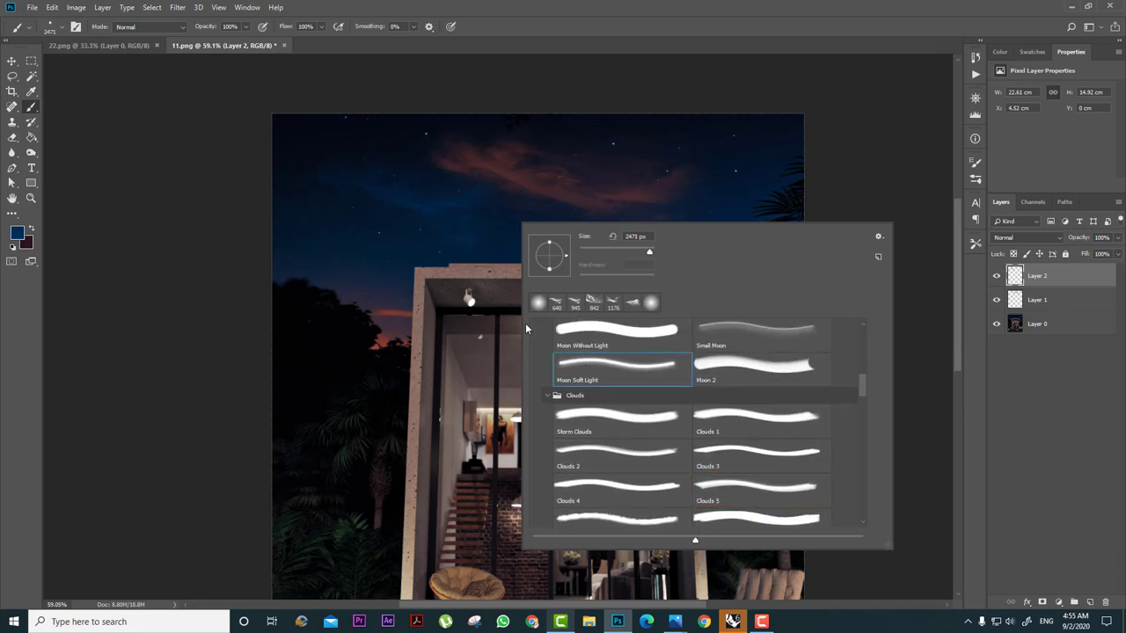
pyautogui.keyDown('alt'); pyautogui.moveTo(413, 243); pyautogui.dragTo(259, 242, button='right'); pyautogui.keyUp('alt')
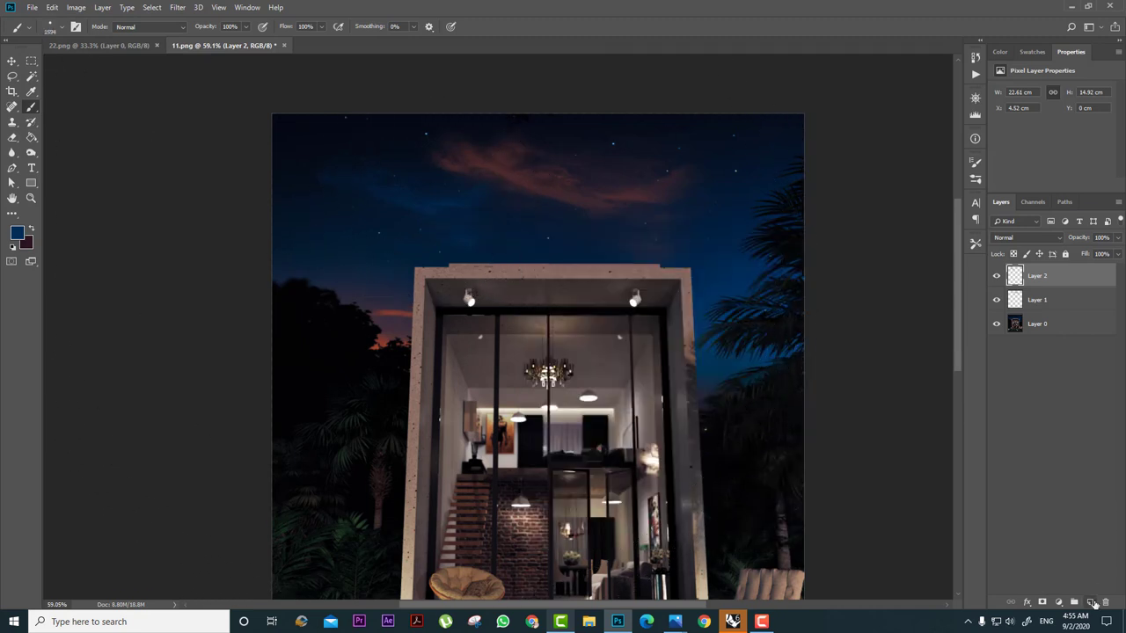
pyautogui.click(1090, 603)
# Try a smaller moon stamp in the sampled blue on the sky left of the villa, and undo it.
pyautogui.moveTo(374, 203)
pyautogui.keyDown('alt'); pyautogui.mouseDown(button='right')
pyautogui.moveTo(372, 229)
pyautogui.moveTo(361, 205)
pyautogui.moveTo(369, 220)
pyautogui.moveTo(374, 196)
pyautogui.moveTo(378, 221)
pyautogui.moveTo(387, 216)
pyautogui.moveTo(363, 201)
pyautogui.mouseUp(button='right'); pyautogui.keyUp('alt')
pyautogui.click(363, 201)
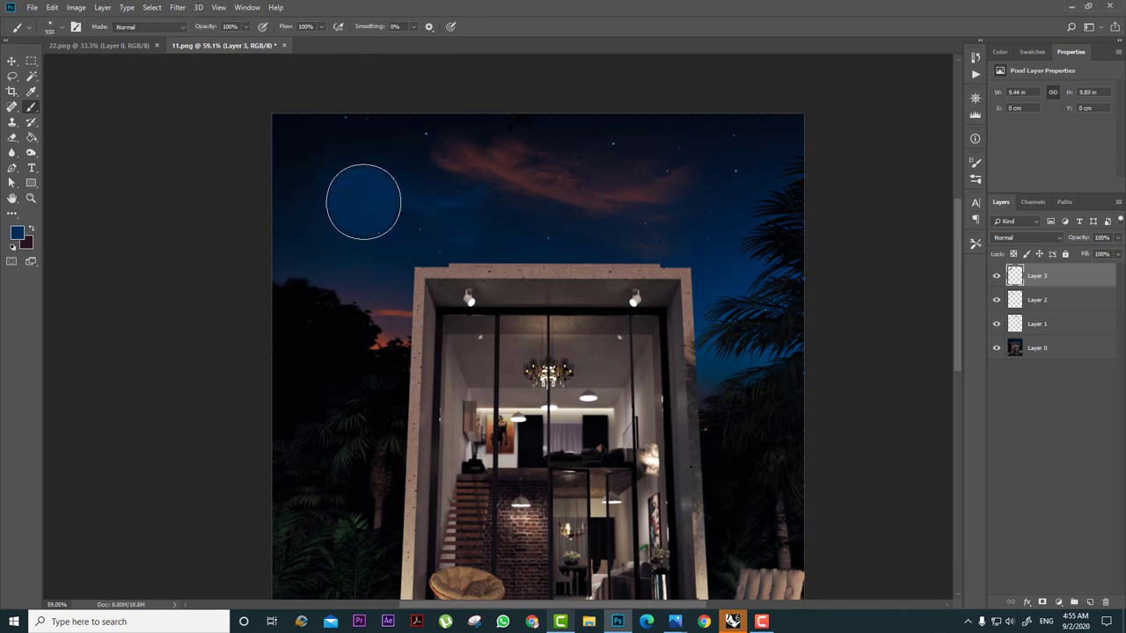
pyautogui.hotkey('ctrl', 'z')
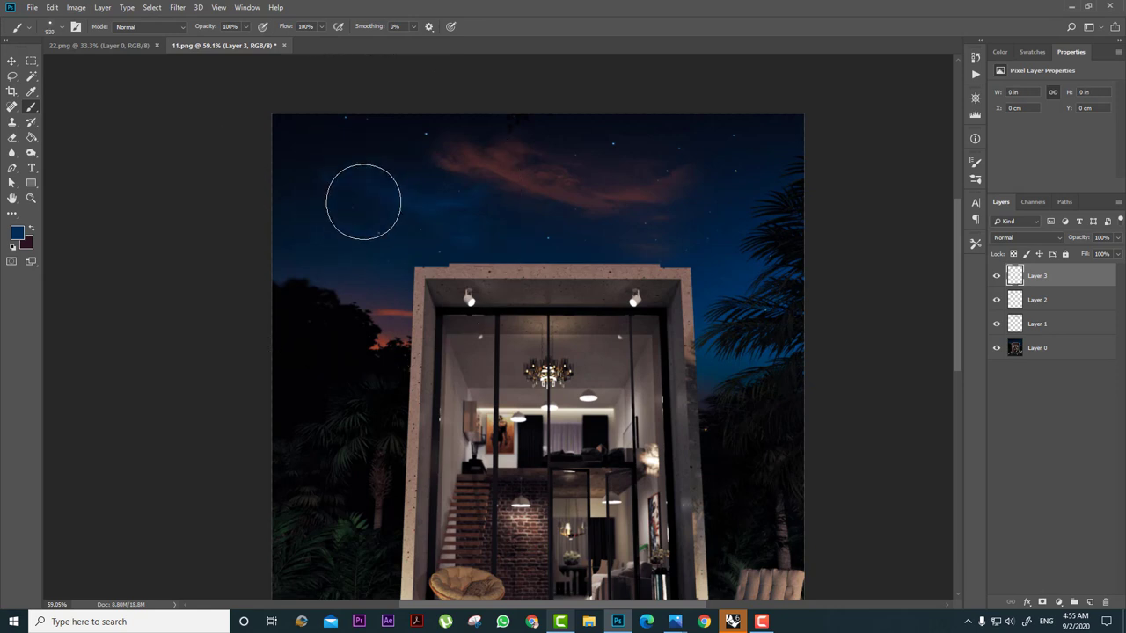
# Set the foreground colour to white (ffffff) and stamp the moon in the sky to the left above the villa.
pyautogui.click(17, 233)
pyautogui.write('ffffff')
pyautogui.click(997, 285)
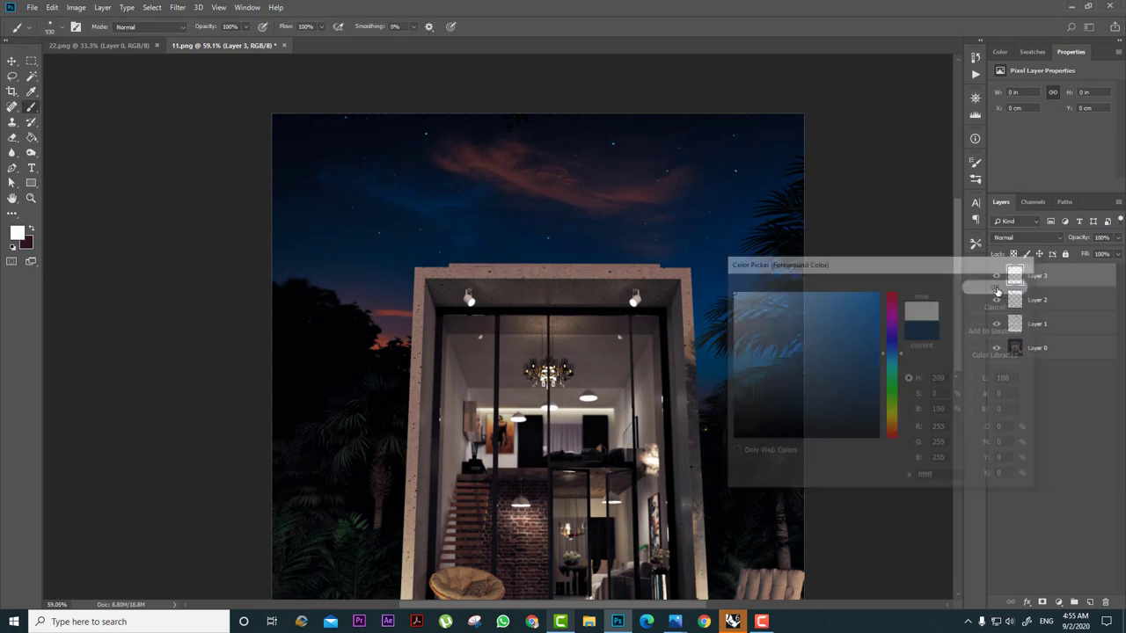
pyautogui.click(349, 198)
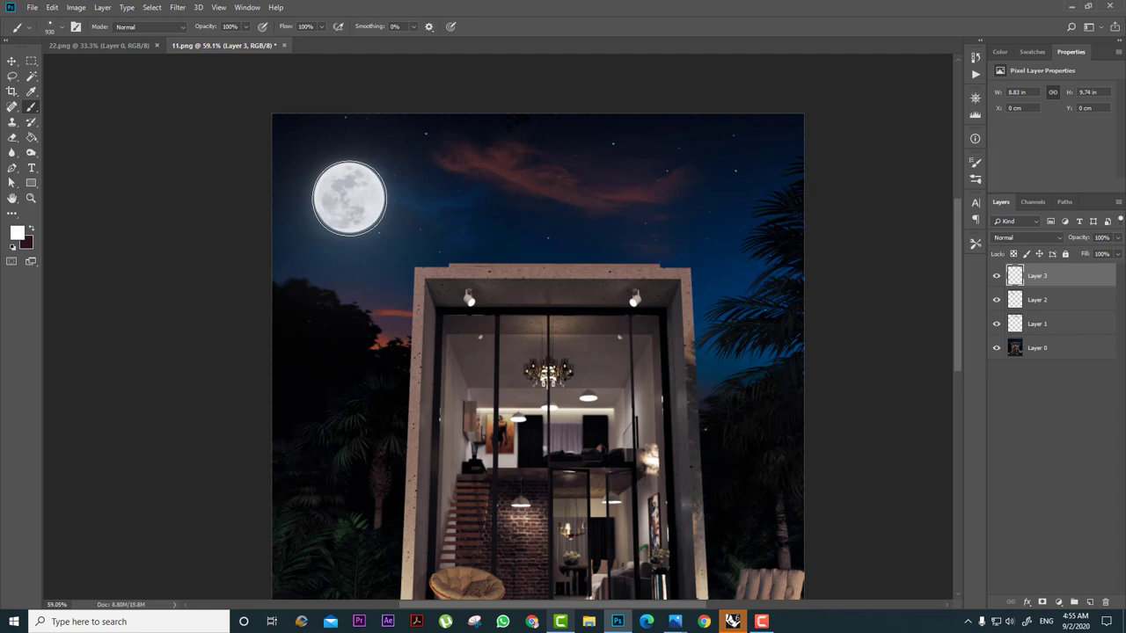
# Duplicate the moon layer and set the copy's opacity to 33%.
pyautogui.hotkey('ctrl', 'j')
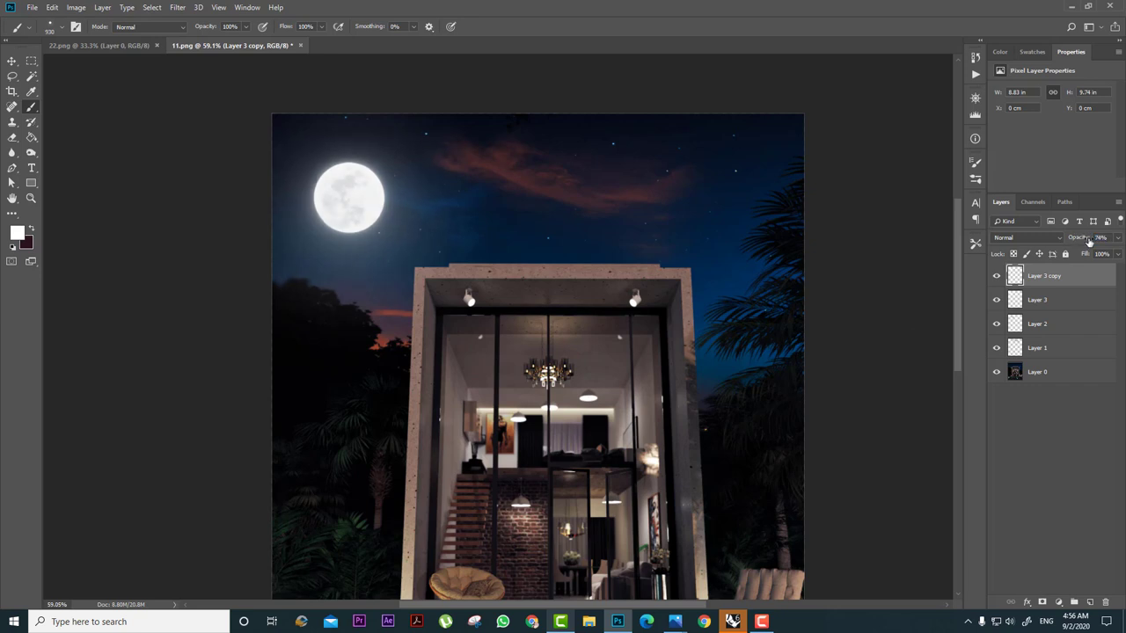
pyautogui.moveTo(1089, 241); pyautogui.dragTo(1090, 249)
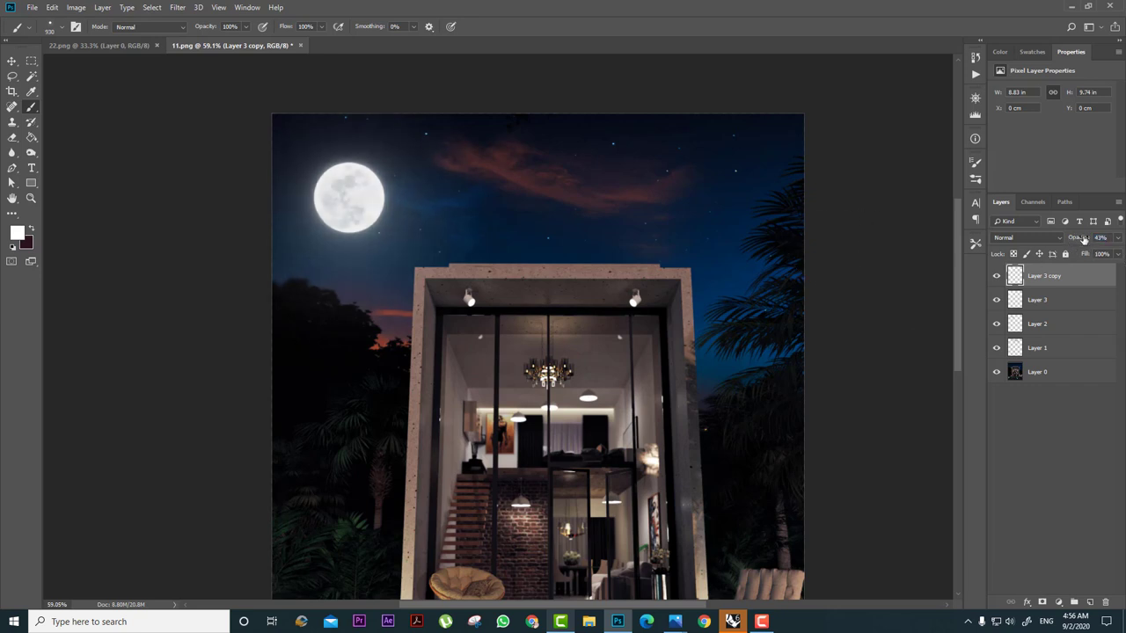
pyautogui.keyDown('alt'); pyautogui.scroll(-4, 515, 285); pyautogui.keyUp('alt')
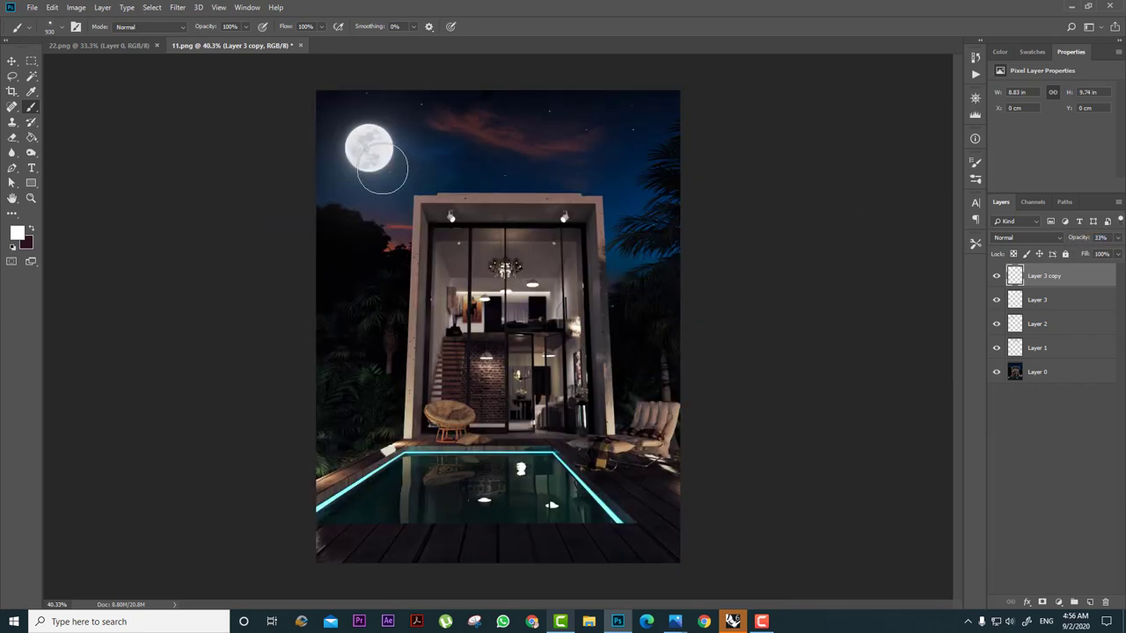
# Transform both moon layers together, enlarging them slightly to about 8.97 × 9.88 in and shifting the moon closer to the villa.
pyautogui.keyDown('shift'); pyautogui.click(1045, 301); pyautogui.keyUp('shift')
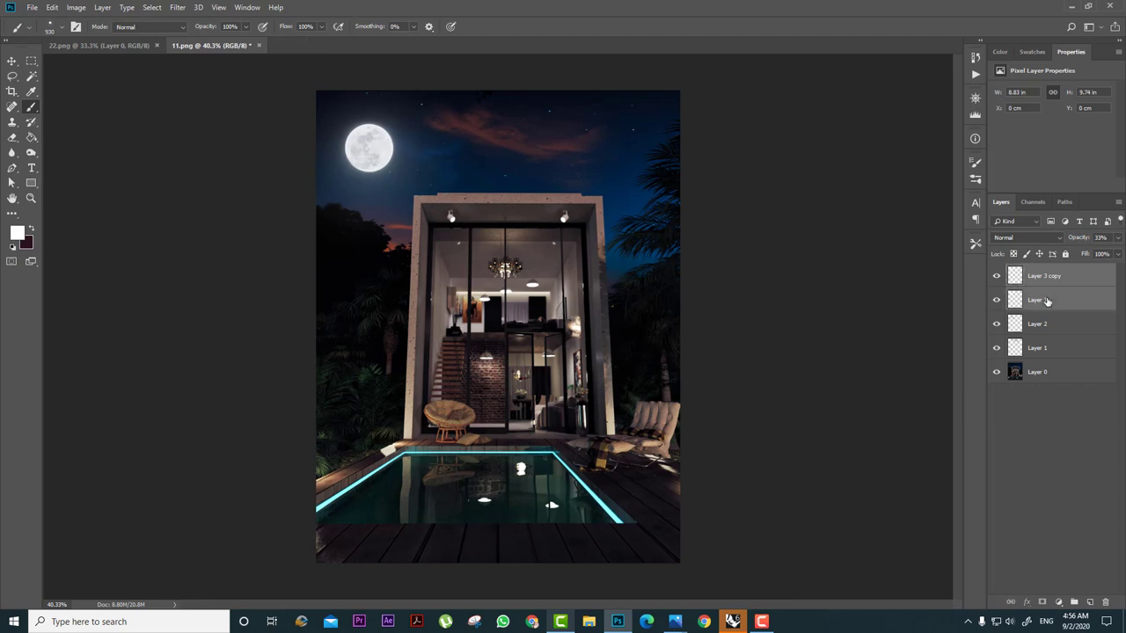
pyautogui.hotkey('ctrl', 't')
pyautogui.moveTo(467, 89)
pyautogui.keyDown('alt'); pyautogui.mouseDown()
pyautogui.moveTo(436, 84)
pyautogui.moveTo(417, 114)
pyautogui.moveTo(550, 77)
pyautogui.moveTo(457, 102)
pyautogui.moveTo(475, 99)
pyautogui.mouseUp(); pyautogui.keyUp('alt')
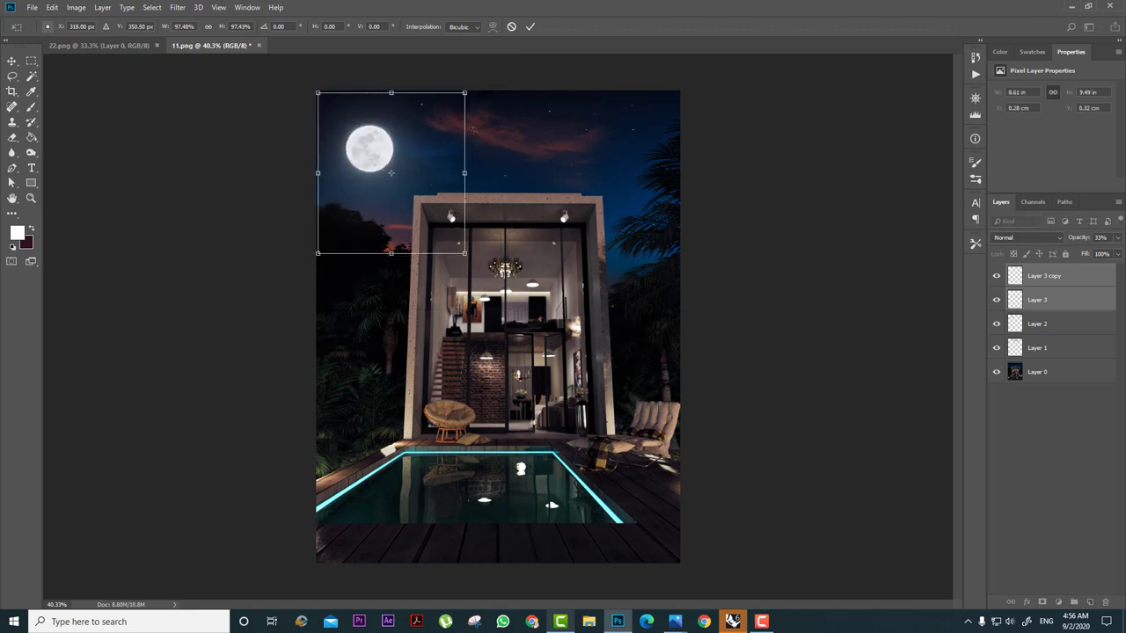
pyautogui.moveTo(419, 157); pyautogui.dragTo(431, 162)
pyautogui.keyDown('alt'); pyautogui.keyDown('shift'); pyautogui.moveTo(480, 93); pyautogui.dragTo(487, 89); pyautogui.keyUp('shift'); pyautogui.keyUp('alt')
pyautogui.moveTo(450, 145); pyautogui.dragTo(448, 140)
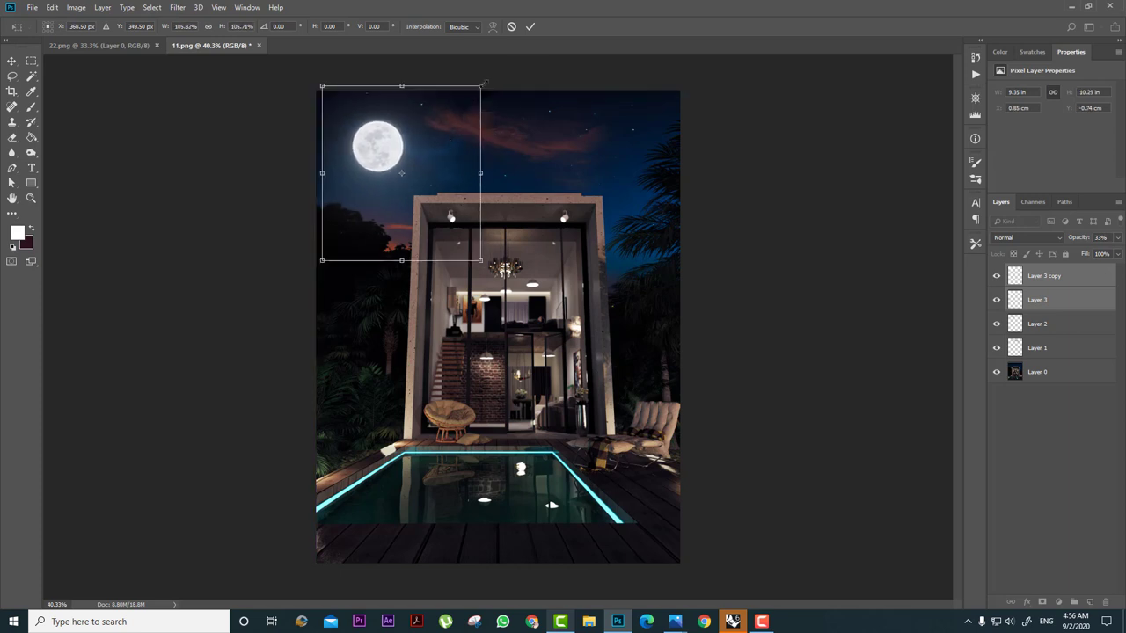
pyautogui.moveTo(484, 83)
pyautogui.keyDown('alt'); pyautogui.keyDown('shift'); pyautogui.mouseDown()
pyautogui.moveTo(473, 96)
pyautogui.moveTo(482, 88)
pyautogui.mouseUp(); pyautogui.keyUp('shift'); pyautogui.keyUp('alt')
pyautogui.moveTo(450, 151); pyautogui.dragTo(443, 155)
pyautogui.press('Return')
pyautogui.press('b')
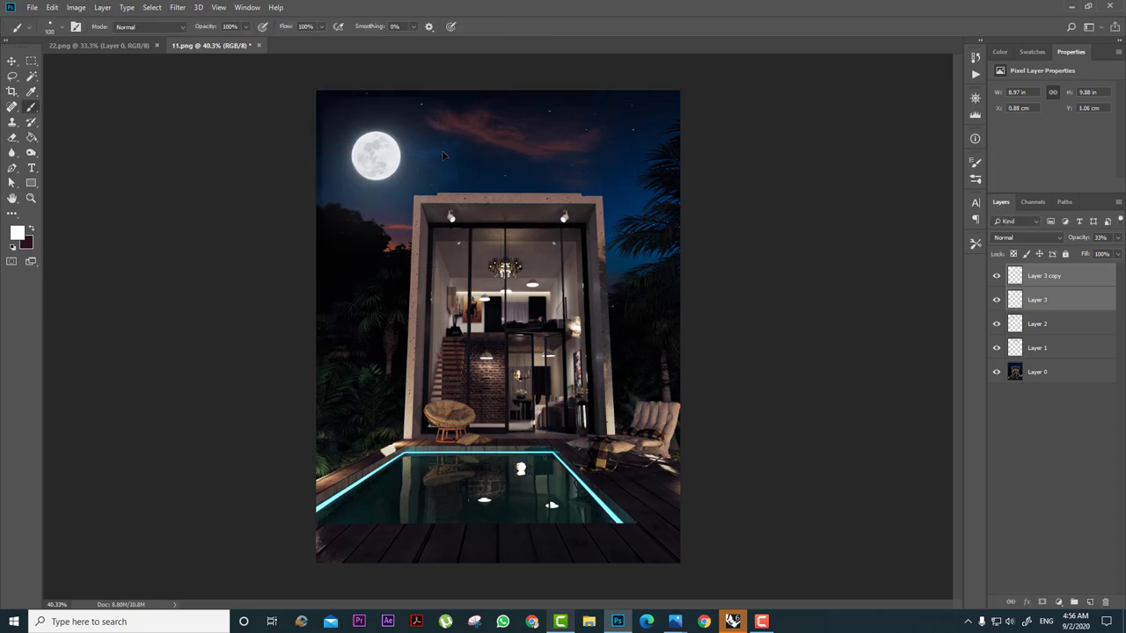
pyautogui.click(12, 61)
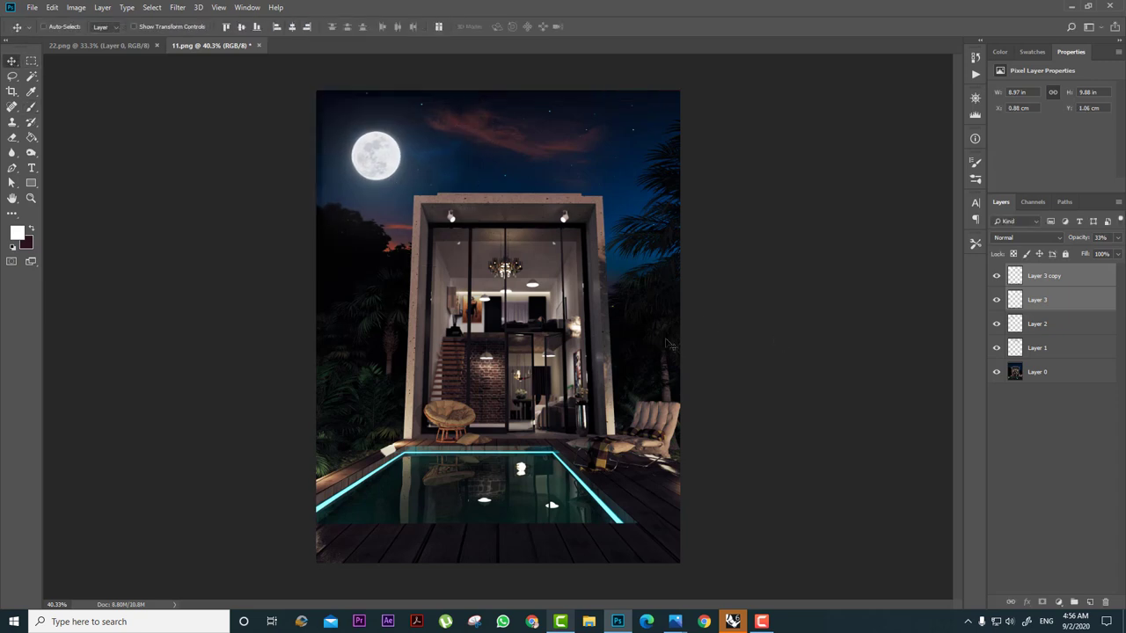
# Add a new layer directly above the villa render layer and activate the Brush tool.
pyautogui.click(1055, 371)
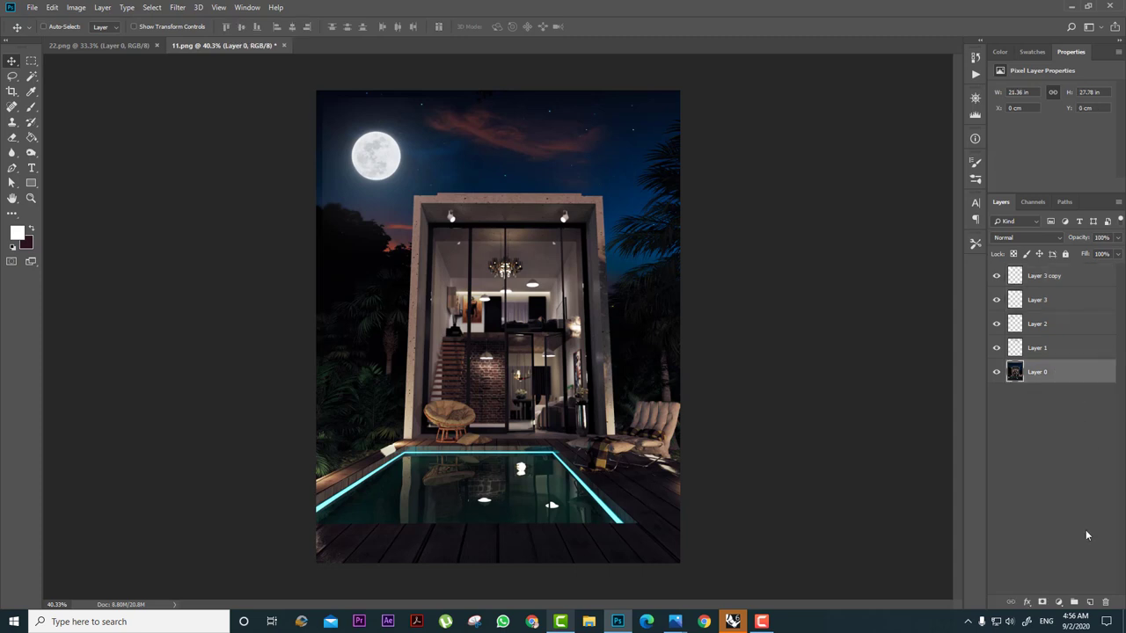
pyautogui.click(1089, 601)
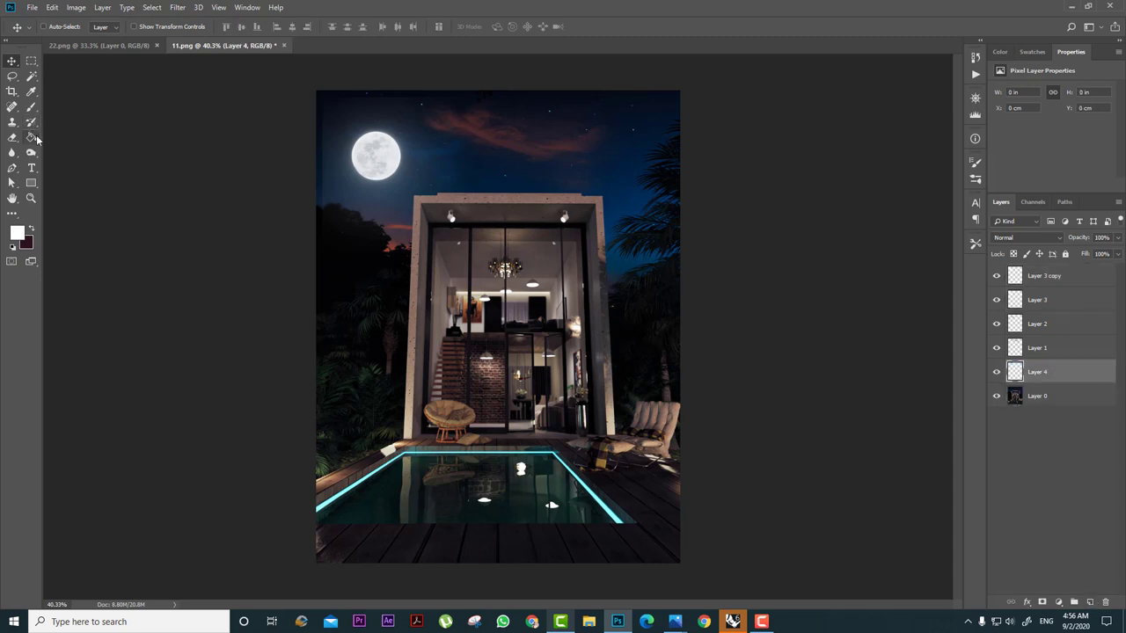
pyautogui.click(32, 107)
# Browse the brush presets from clouds through fog and birds to sun rays, and select the Sun Rays 2 brush.
pyautogui.rightClick(501, 263)
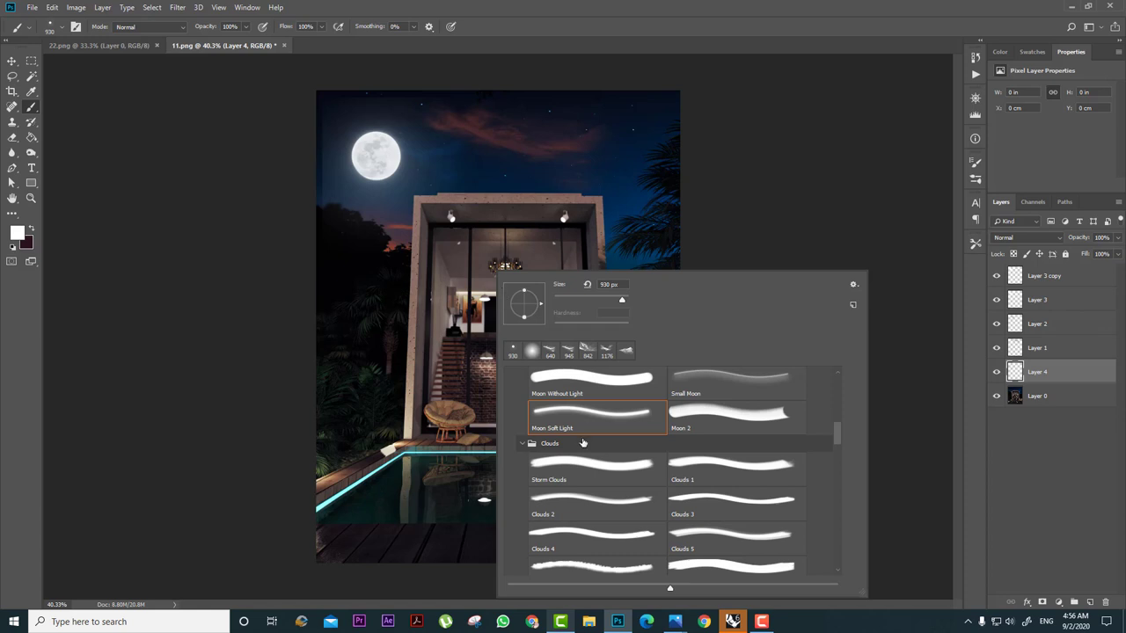
pyautogui.scroll(-6, 583, 466)
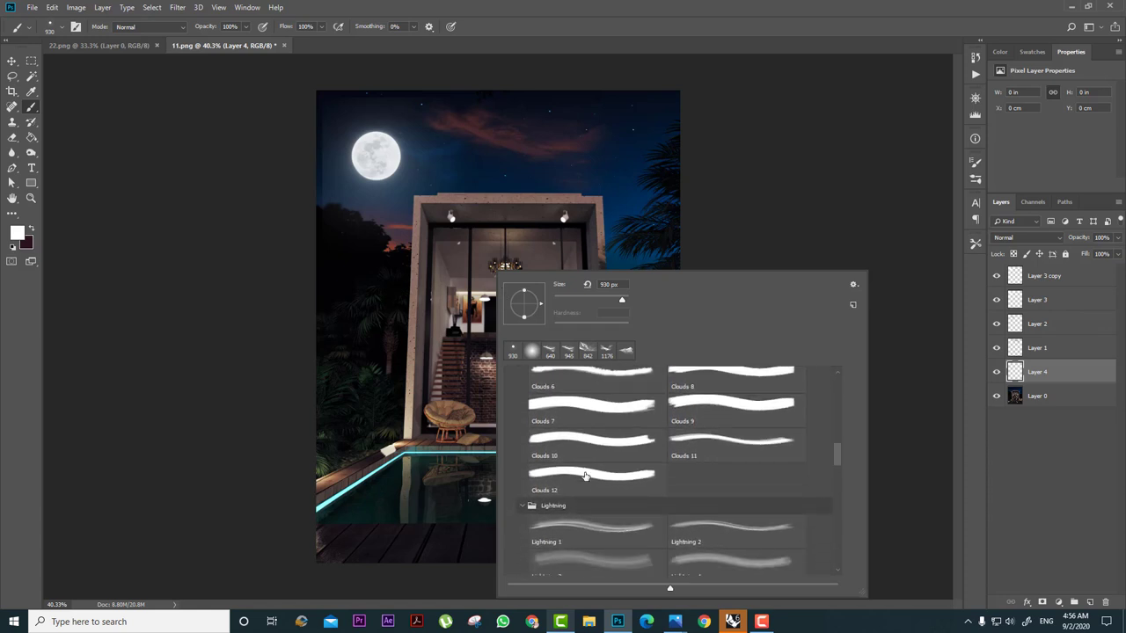
pyautogui.scroll(-1, 585, 477)
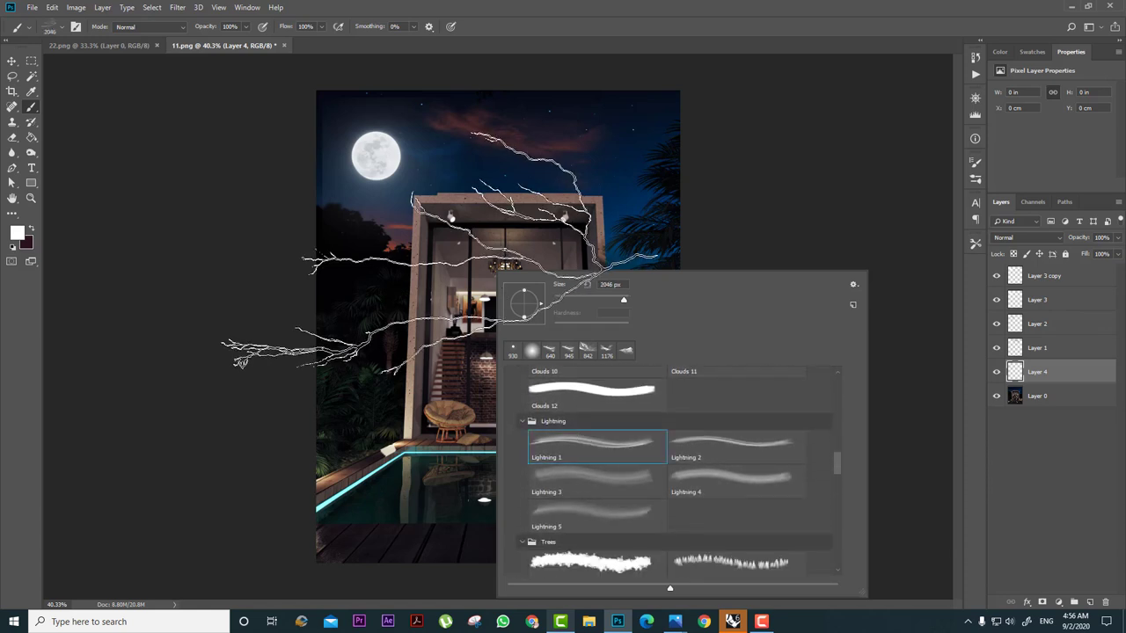
pyautogui.scroll(-4, 554, 489)
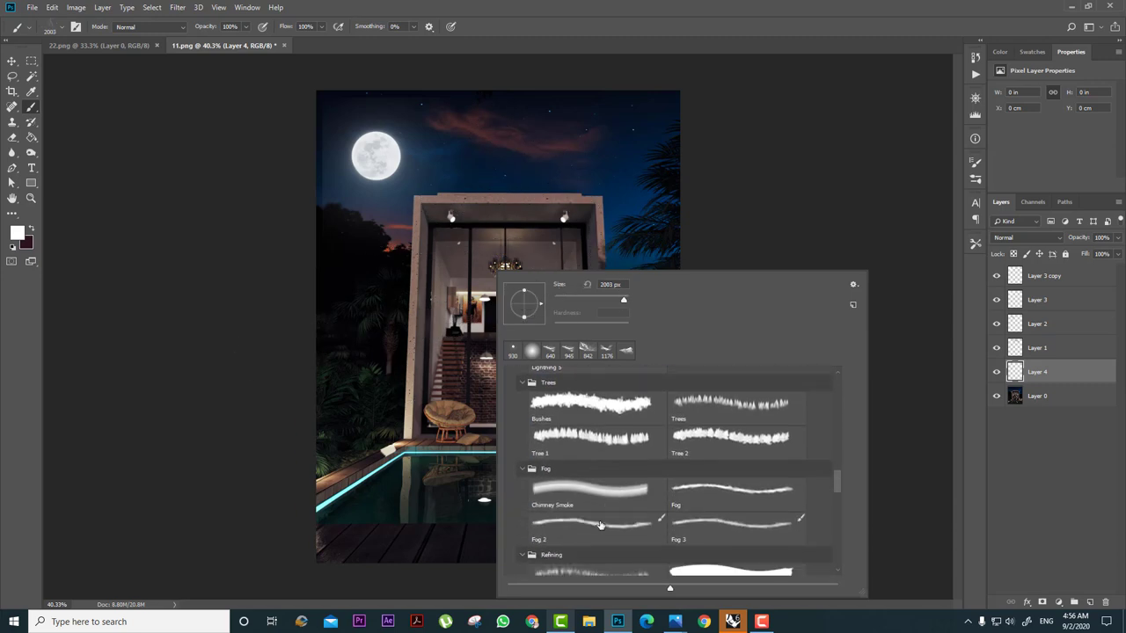
pyautogui.click(591, 474)
pyautogui.scroll(-6, 594, 503)
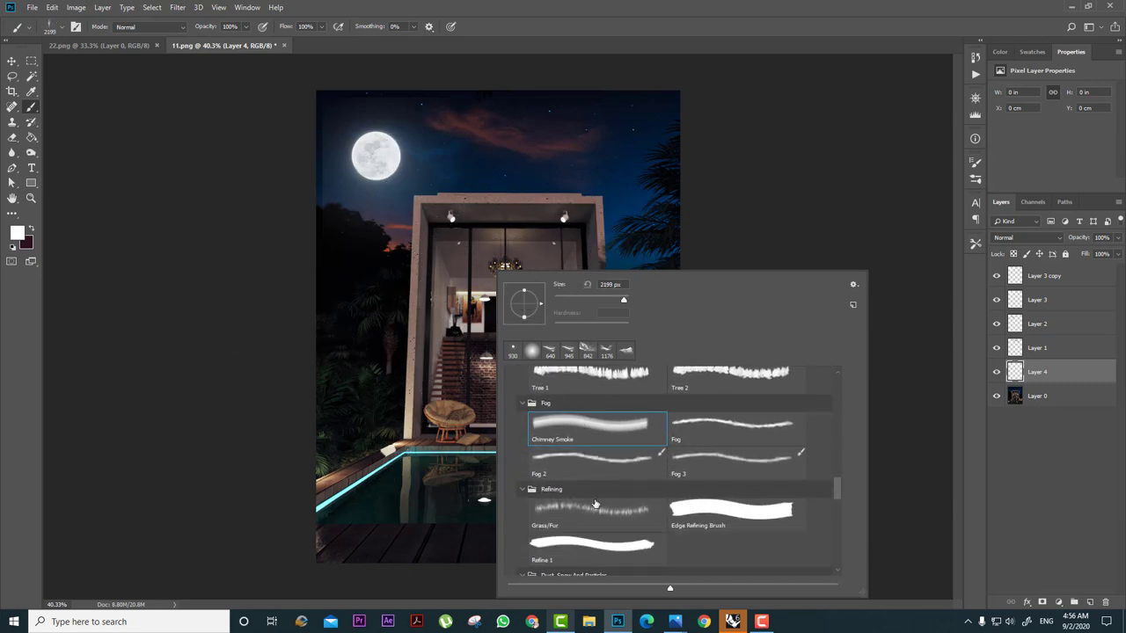
pyautogui.scroll(-2, 595, 503)
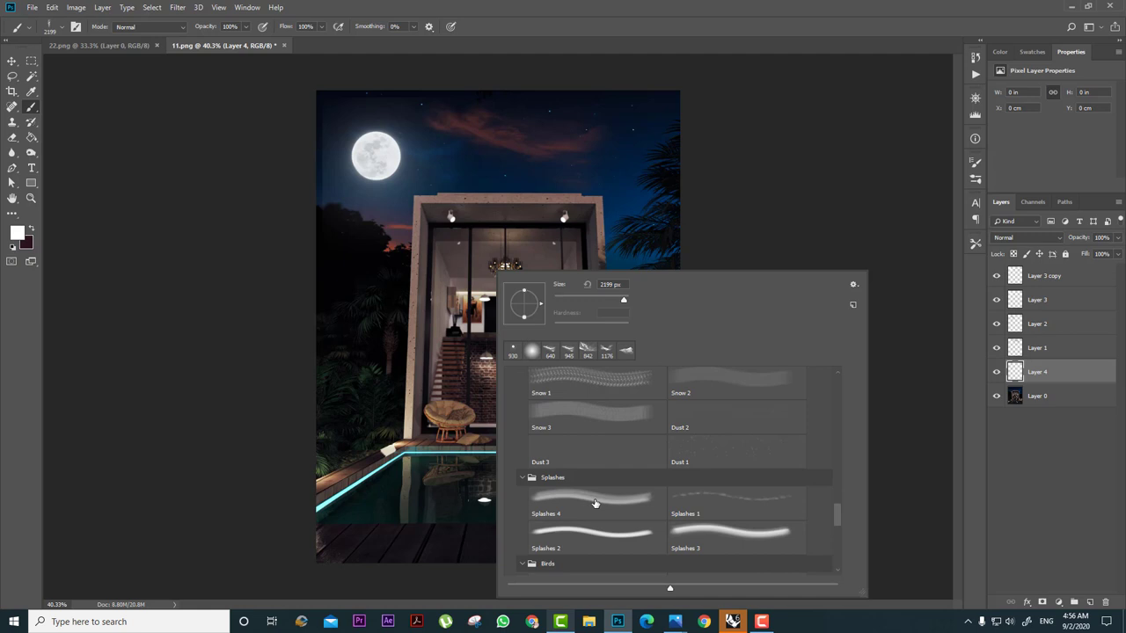
pyautogui.scroll(-5, 595, 503)
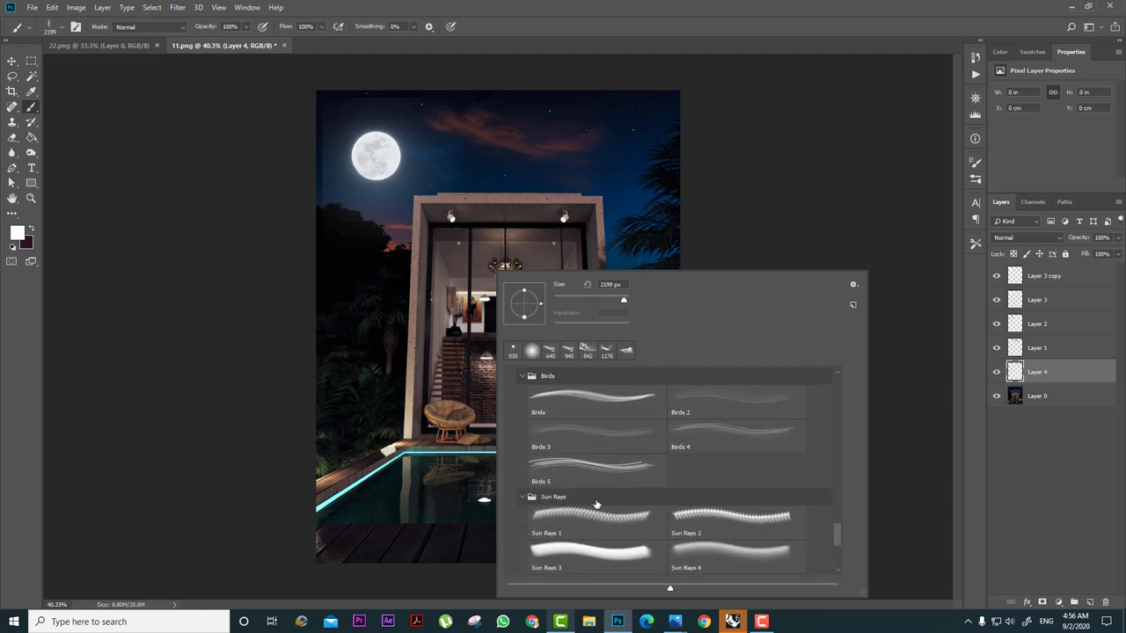
pyautogui.click(588, 558)
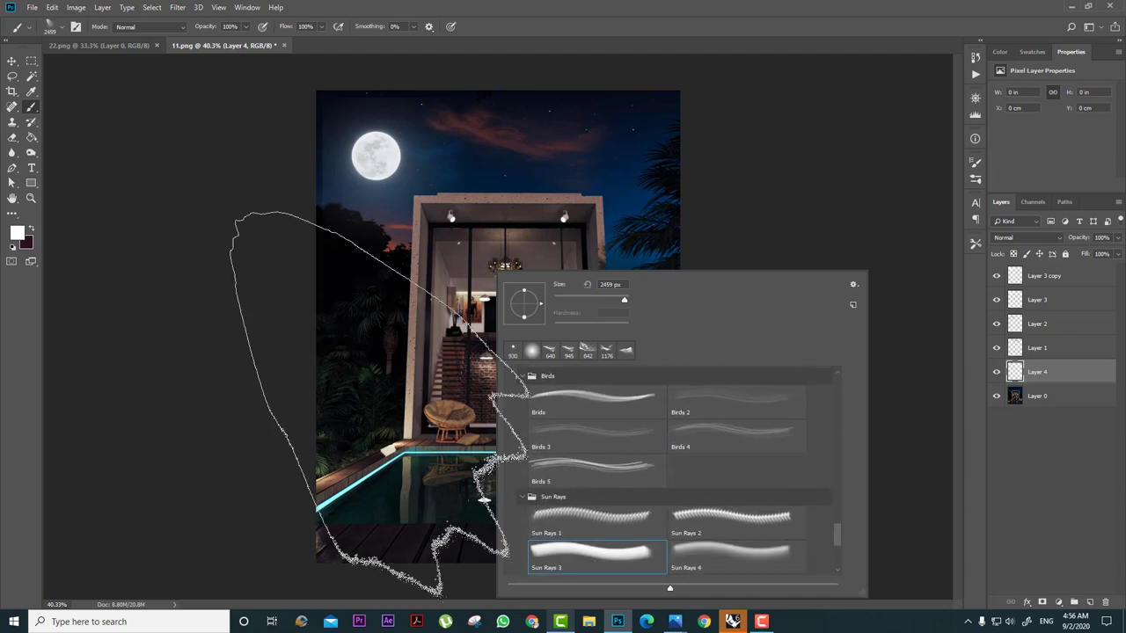
pyautogui.click(706, 560)
pyautogui.scroll(-1, 576, 514)
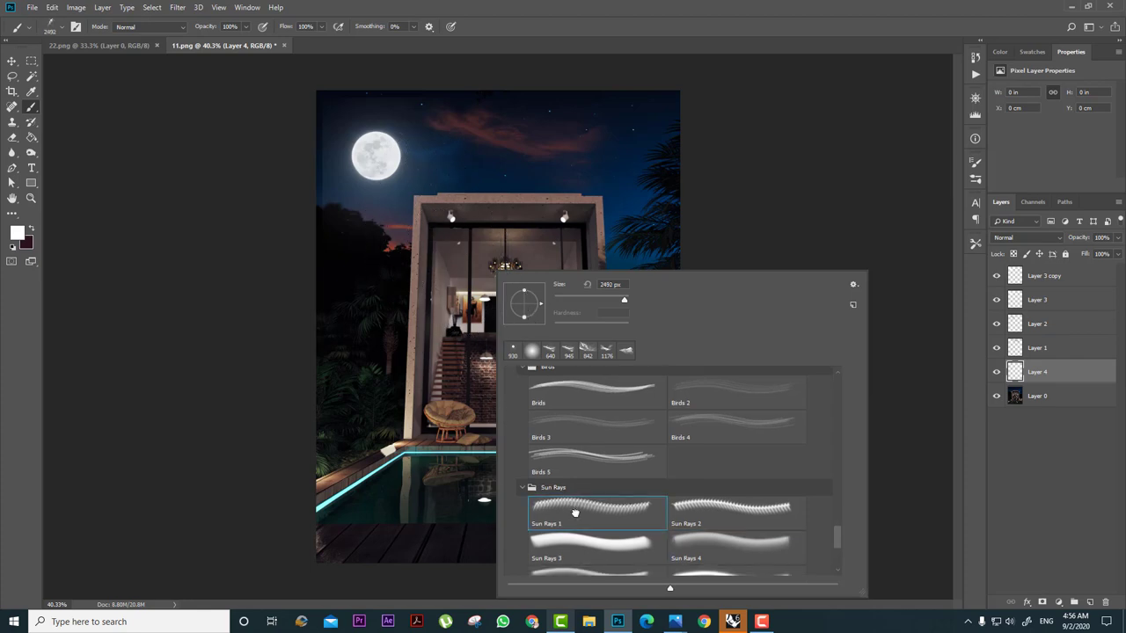
pyautogui.click(581, 472)
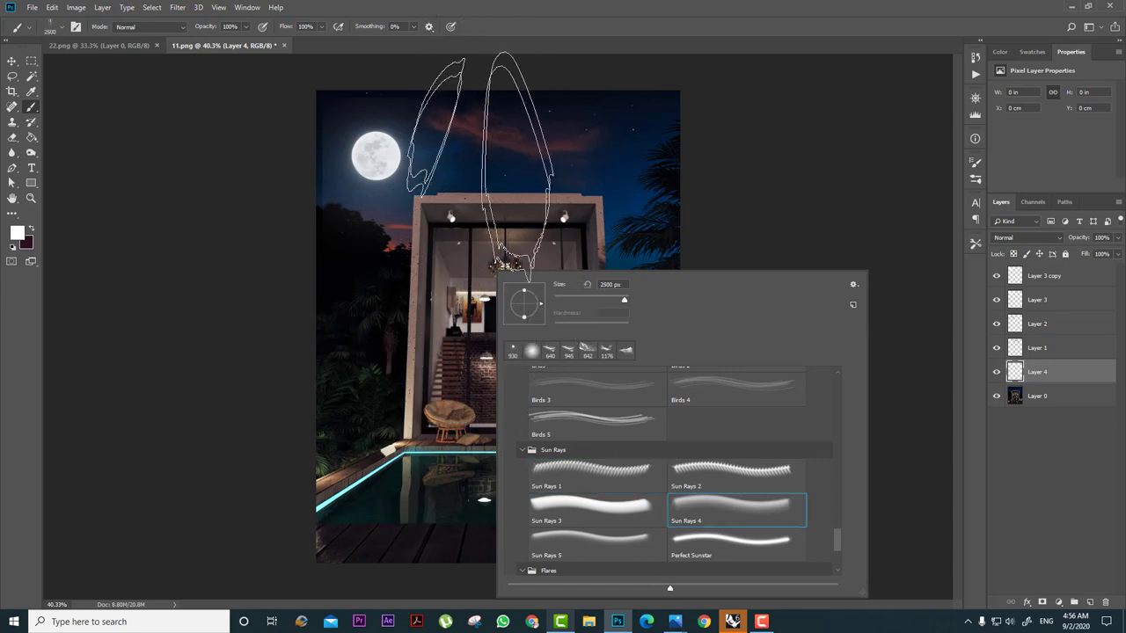
pyautogui.click(711, 470)
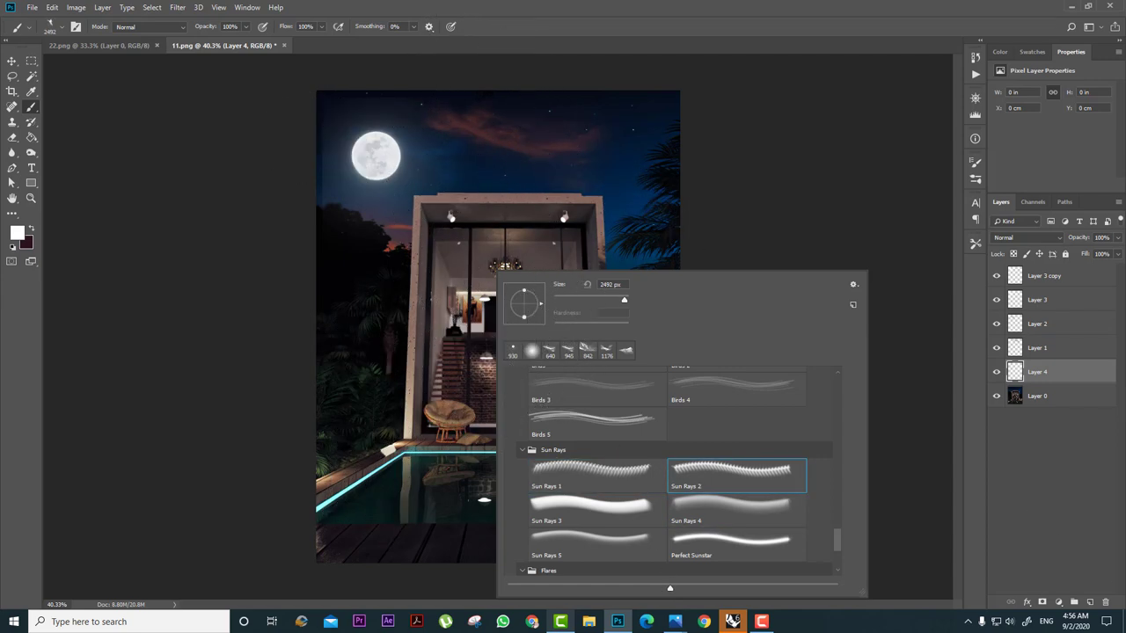
# Add another new layer, try a white sun-rays stamp over the villa, and undo the stamp.
pyautogui.click(1089, 602)
pyautogui.click(503, 297)
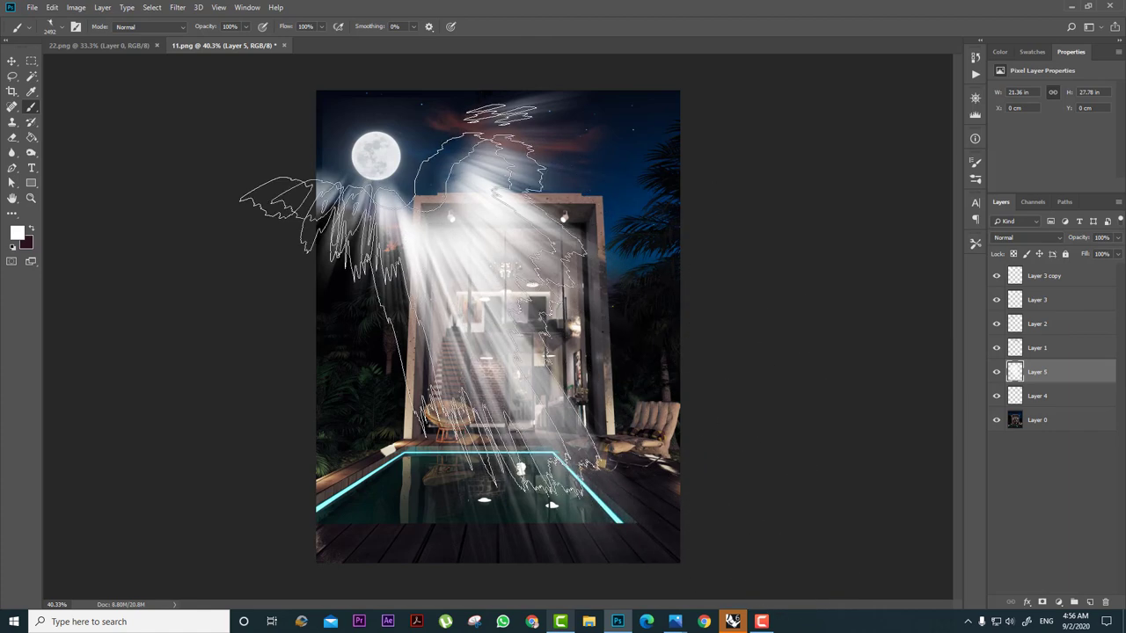
pyautogui.hotkey('ctrl', 'z')
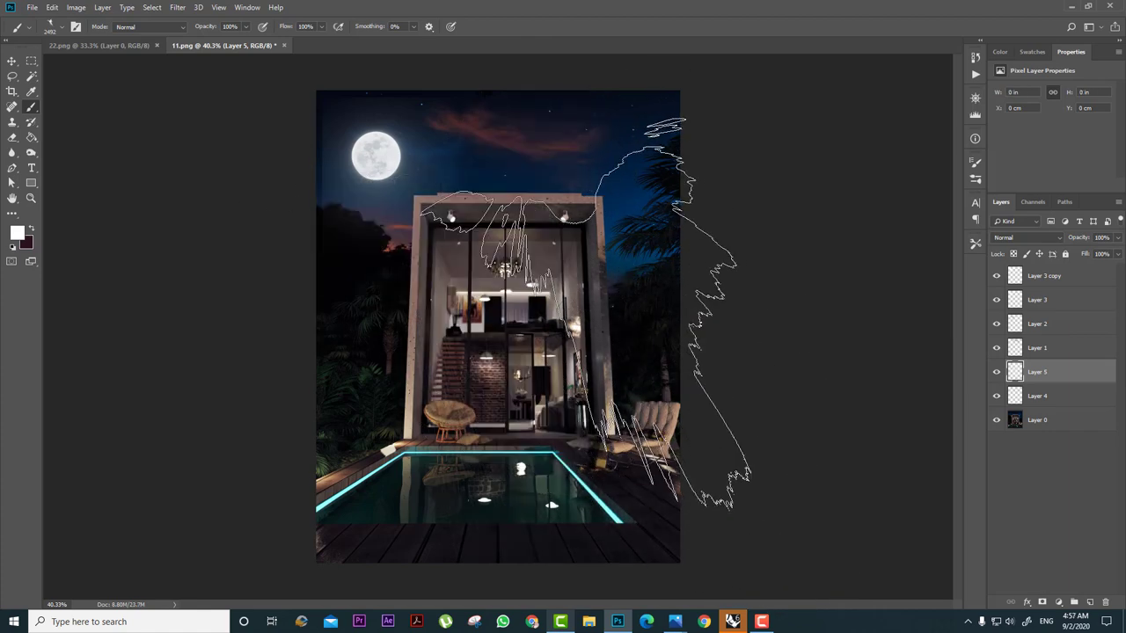
# Choose the Light Leak brush from the Flares presets and reduce its size.
pyautogui.rightClick(488, 286)
pyautogui.scroll(-3, 675, 535)
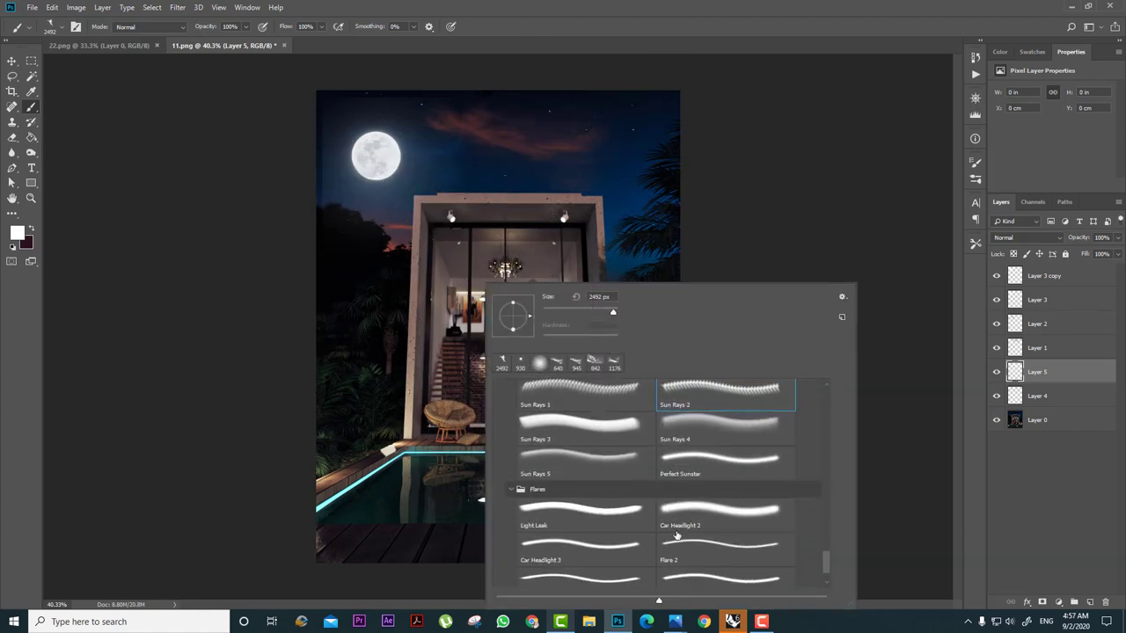
pyautogui.click(580, 511)
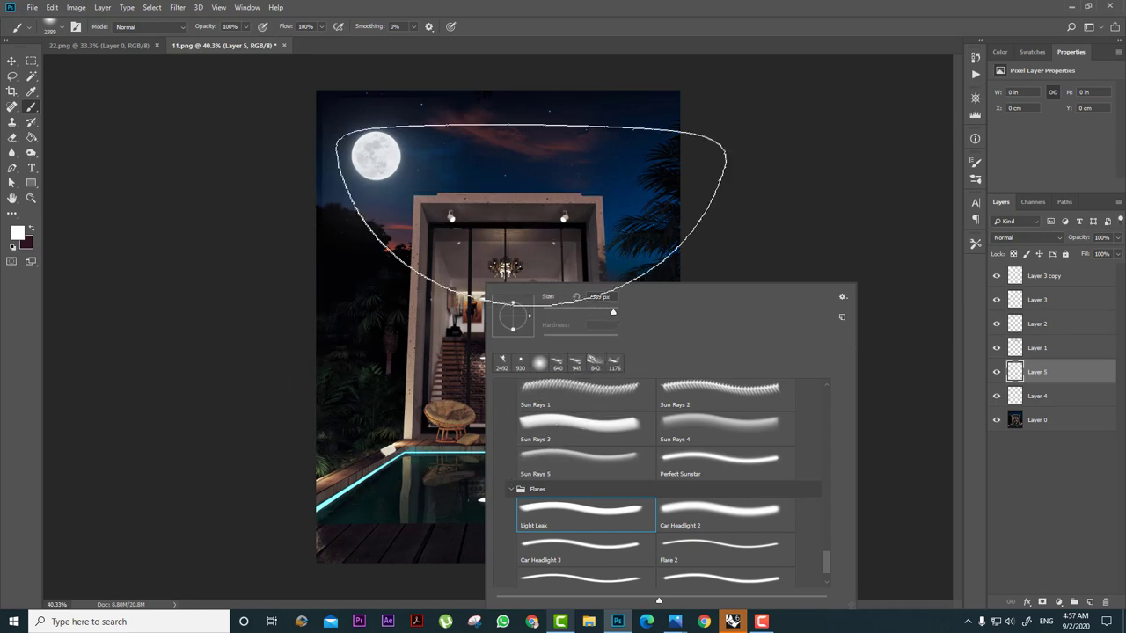
pyautogui.keyDown('alt'); pyautogui.moveTo(532, 246); pyautogui.dragTo(460, 254, button='right'); pyautogui.keyUp('alt')
# Sample the cyan of the pool's glowing edge and stamp a light-leak glow over the pool on Layer 5.
pyautogui.click(997, 372)
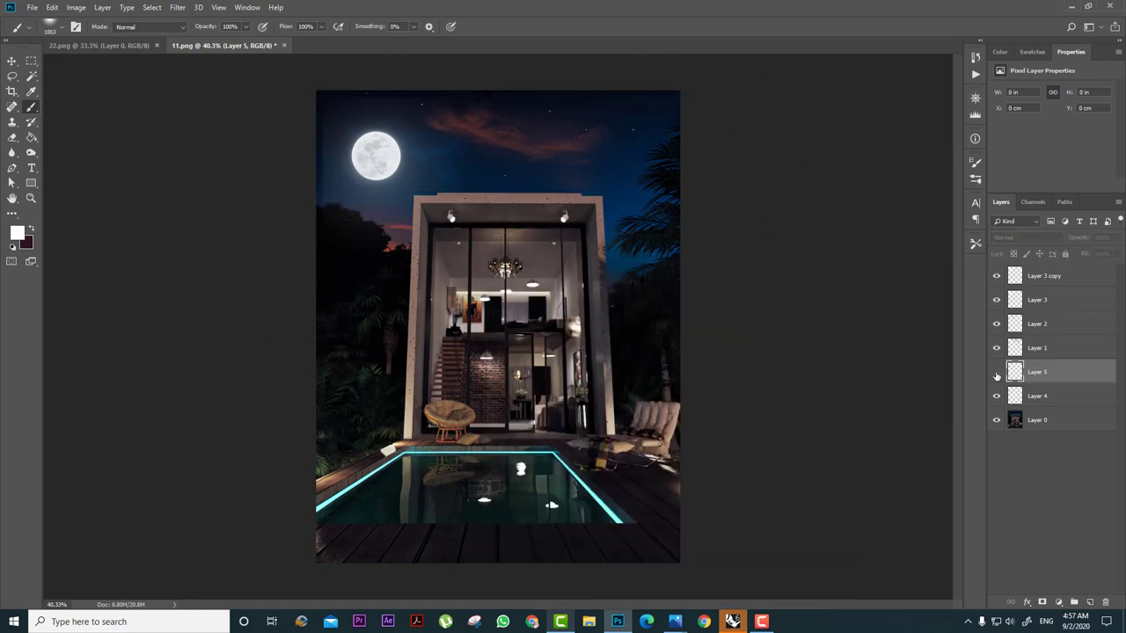
pyautogui.click(996, 372)
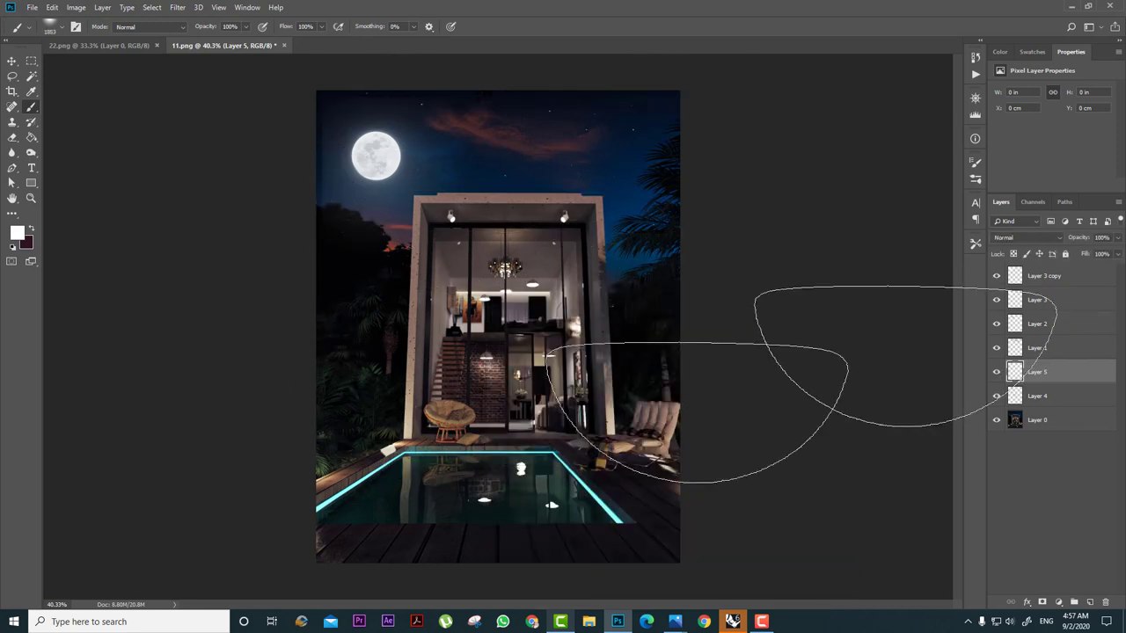
pyautogui.keyDown('alt'); pyautogui.click(347, 490); pyautogui.keyUp('alt')
pyautogui.click(497, 450)
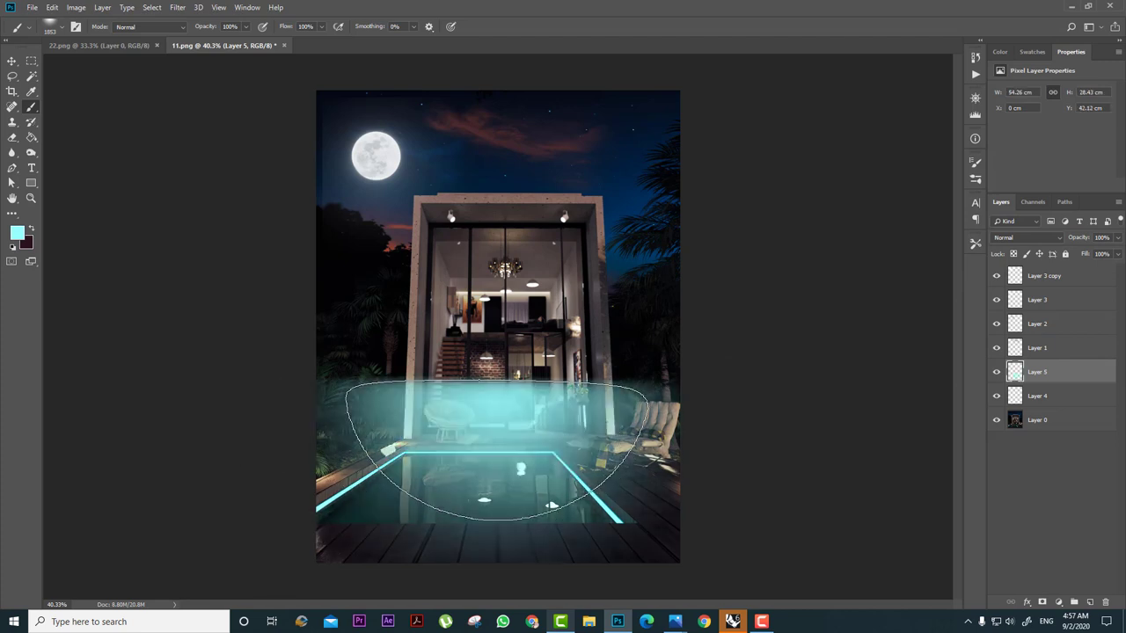
# Flip the cyan glow upside down, scale it to about 81% width and 69% height, and position it over the pool.
pyautogui.hotkey('ctrl', 't')
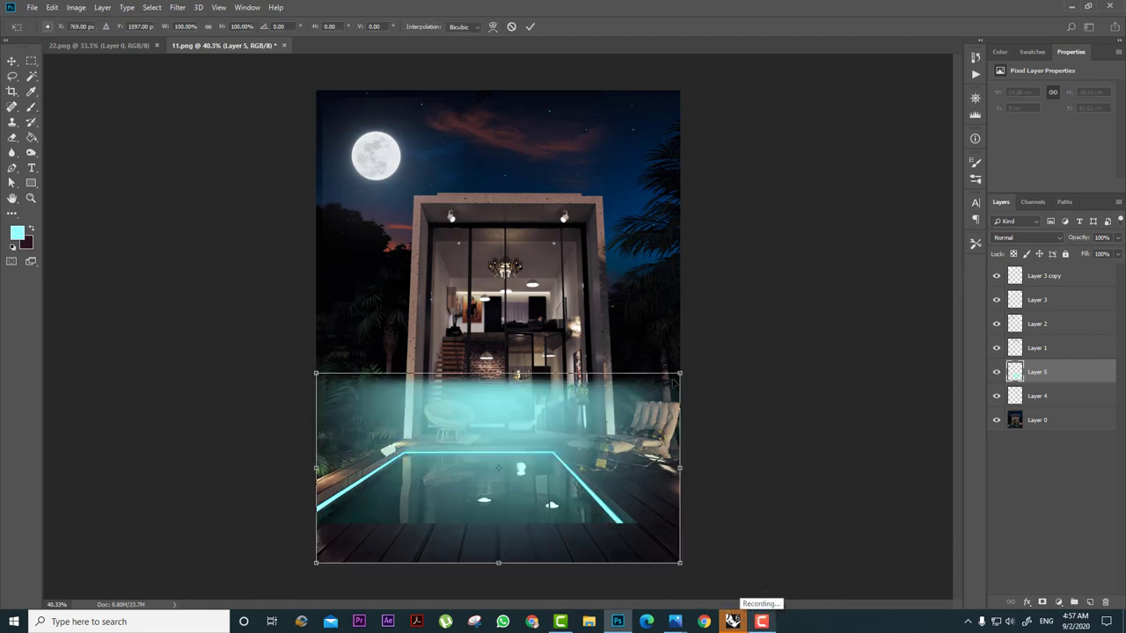
pyautogui.keyDown('alt'); pyautogui.moveTo(685, 370); pyautogui.dragTo(389, 534); pyautogui.keyUp('alt')
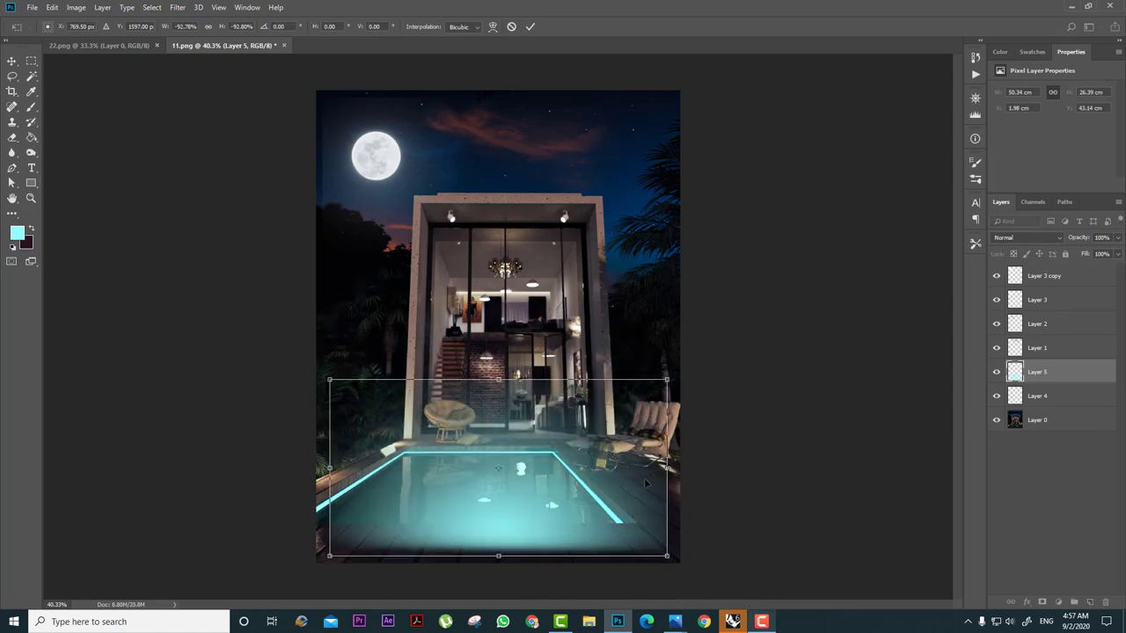
pyautogui.keyDown('shift'); pyautogui.moveTo(669, 382); pyautogui.dragTo(577, 424); pyautogui.keyUp('shift')
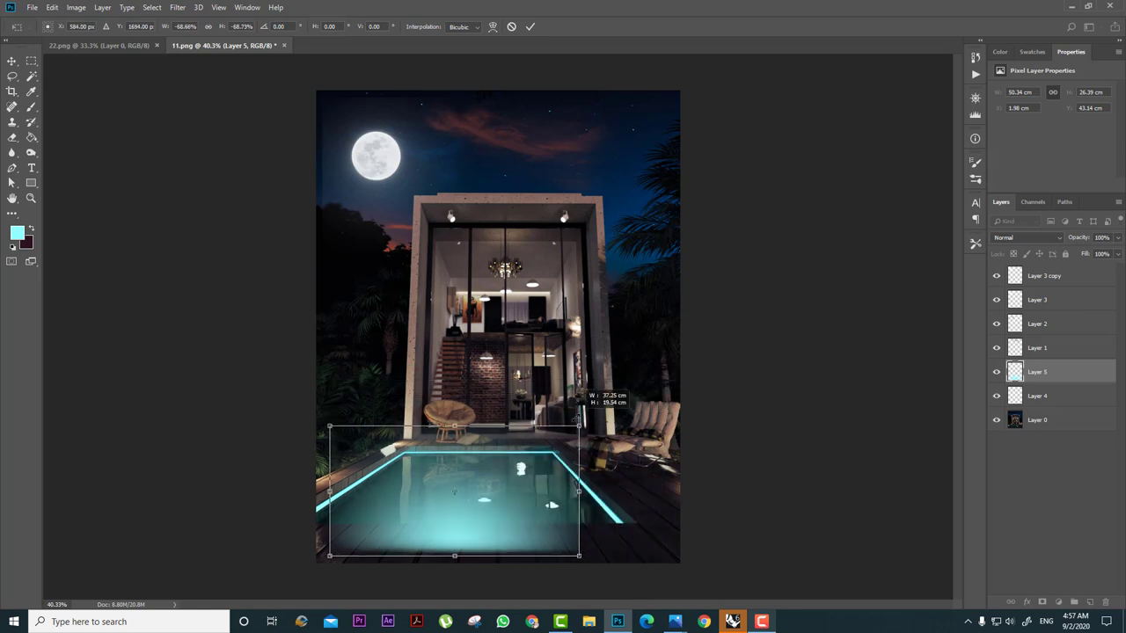
pyautogui.moveTo(527, 497); pyautogui.dragTo(617, 461)
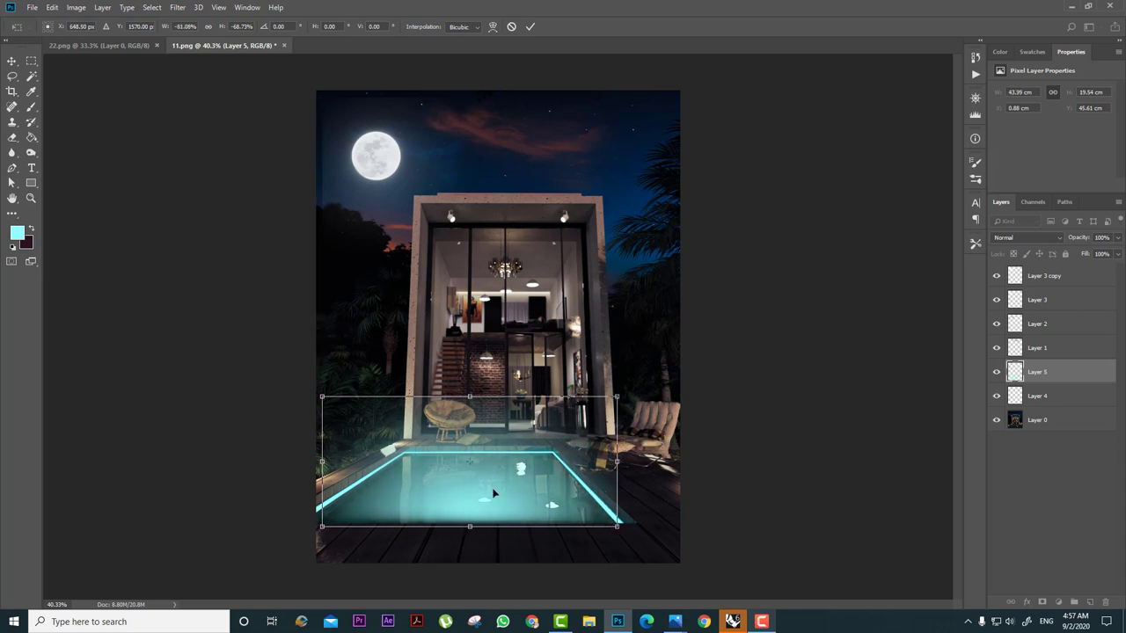
pyautogui.moveTo(490, 491); pyautogui.dragTo(489, 495)
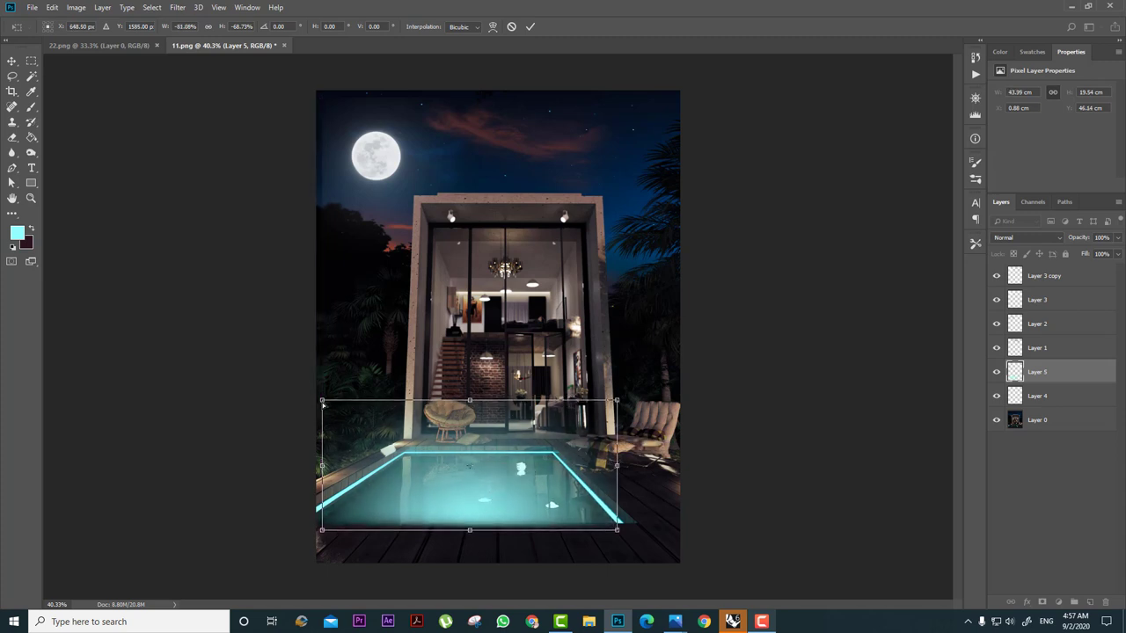
# Distort the cyan glow's four corners to match the pool's perspective outline and apply the transform.
pyautogui.keyDown('ctrl'); pyautogui.moveTo(322, 401); pyautogui.dragTo(404, 454); pyautogui.keyUp('ctrl')
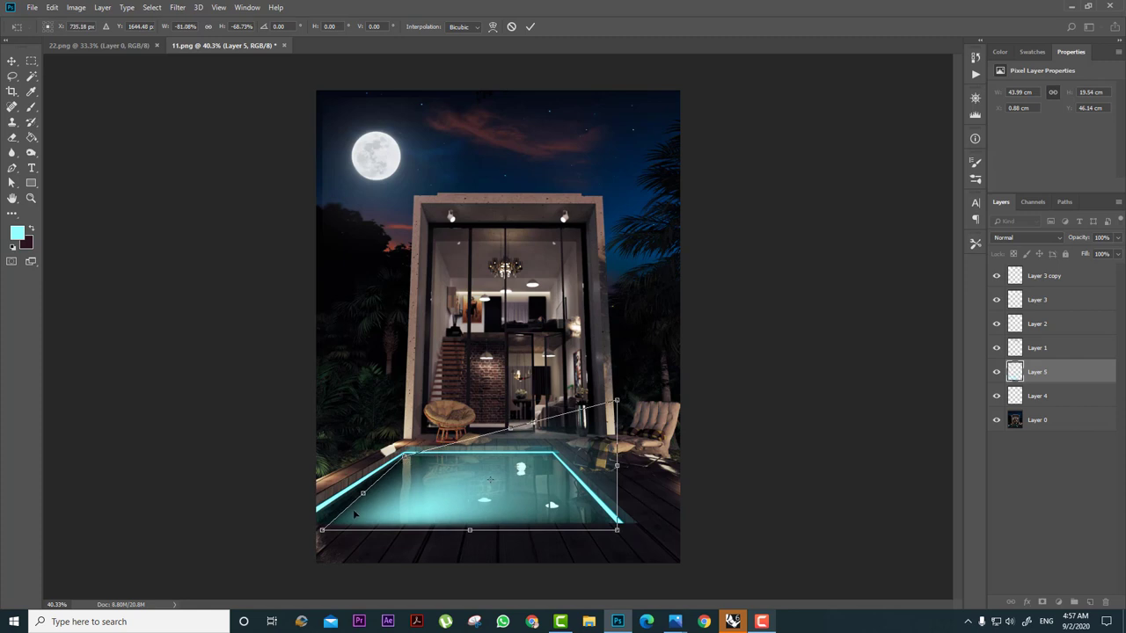
pyautogui.keyDown('ctrl'); pyautogui.moveTo(322, 531); pyautogui.dragTo(291, 532); pyautogui.keyUp('ctrl')
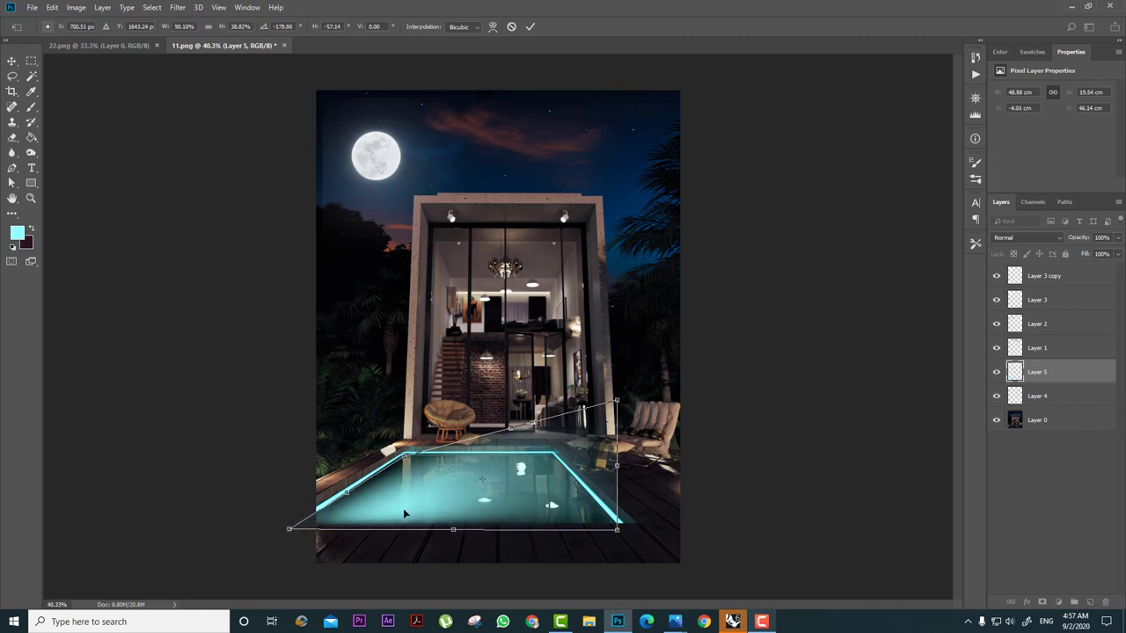
pyautogui.keyDown('ctrl'); pyautogui.moveTo(616, 402); pyautogui.dragTo(554, 451); pyautogui.keyUp('ctrl')
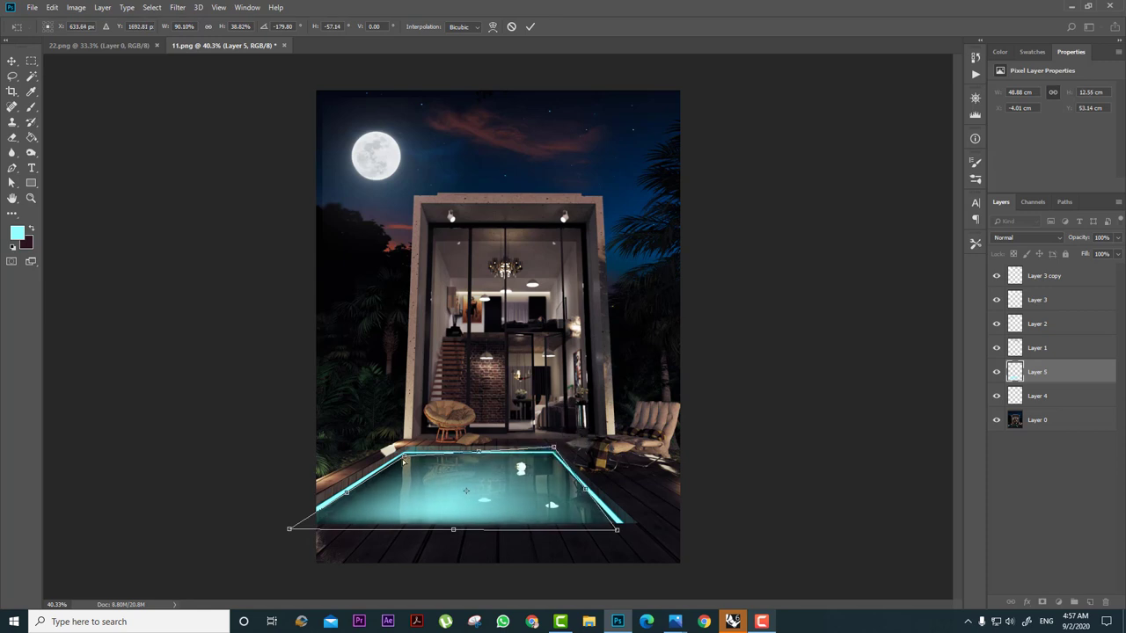
pyautogui.keyDown('ctrl'); pyautogui.moveTo(404, 455); pyautogui.dragTo(406, 449); pyautogui.keyUp('ctrl')
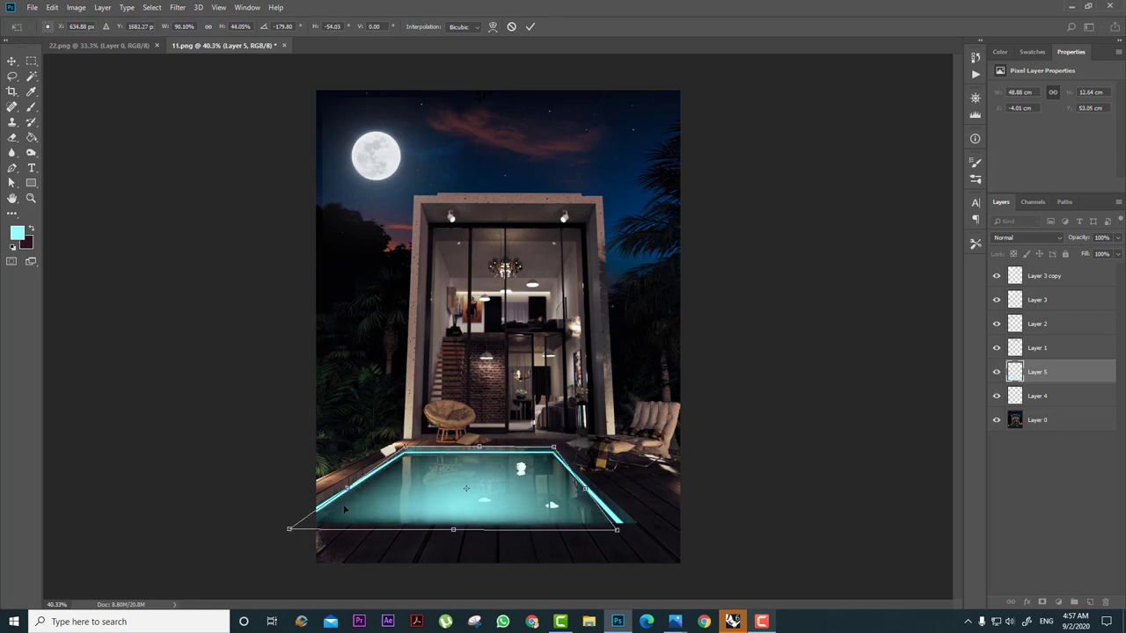
pyautogui.keyDown('ctrl'); pyautogui.moveTo(289, 531); pyautogui.dragTo(274, 534); pyautogui.keyUp('ctrl')
pyautogui.keyDown('ctrl'); pyautogui.moveTo(615, 532); pyautogui.dragTo(635, 527); pyautogui.keyUp('ctrl')
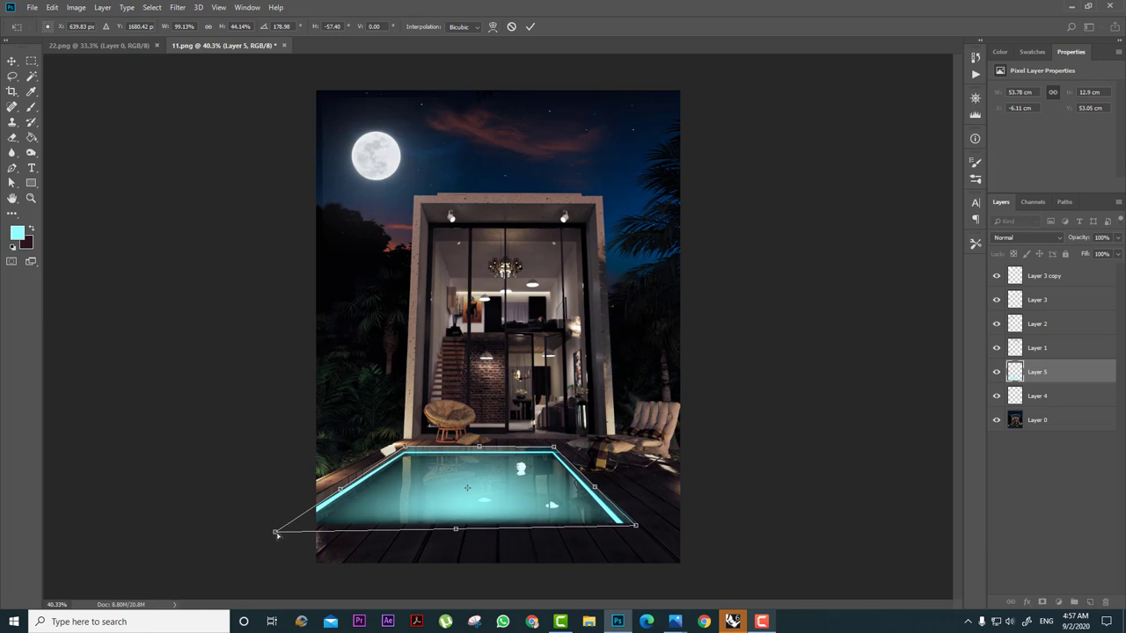
pyautogui.keyDown('ctrl'); pyautogui.moveTo(277, 533); pyautogui.dragTo(279, 531); pyautogui.keyUp('ctrl')
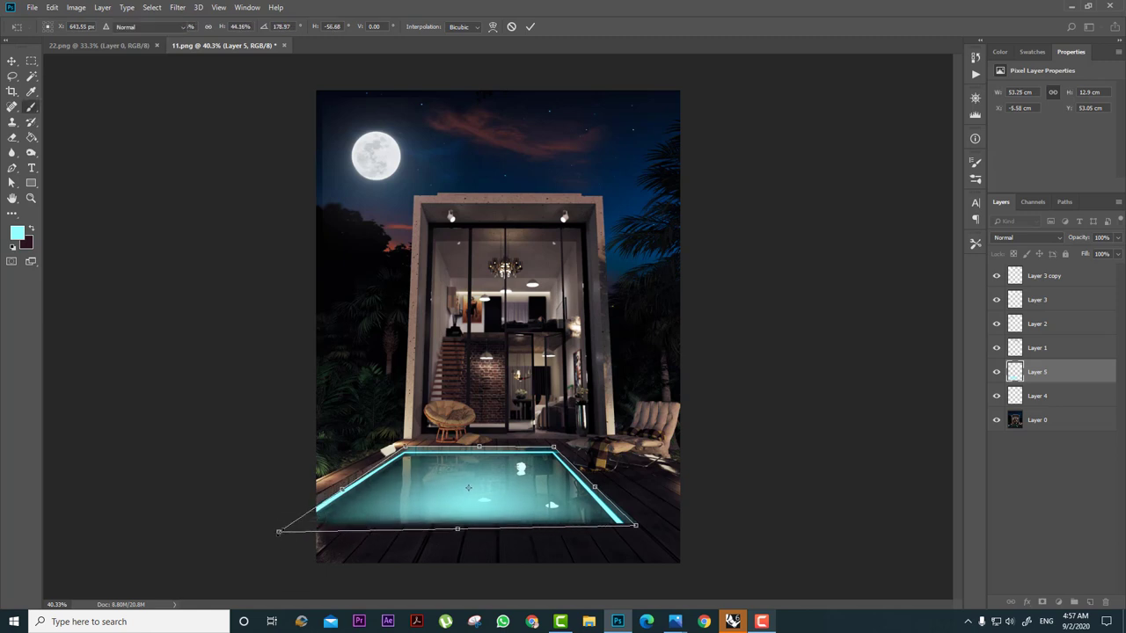
pyautogui.press('Return')
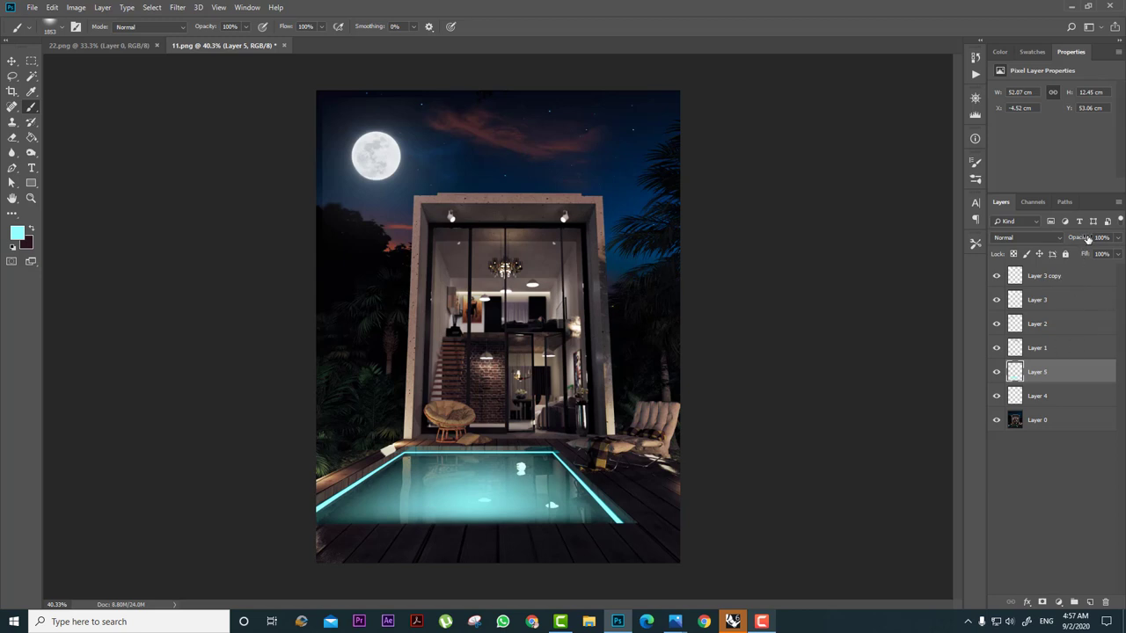
# Lower the opacity of the pool glow on Layer 5 to 85%.
pyautogui.moveTo(1088, 239); pyautogui.dragTo(1076, 243)
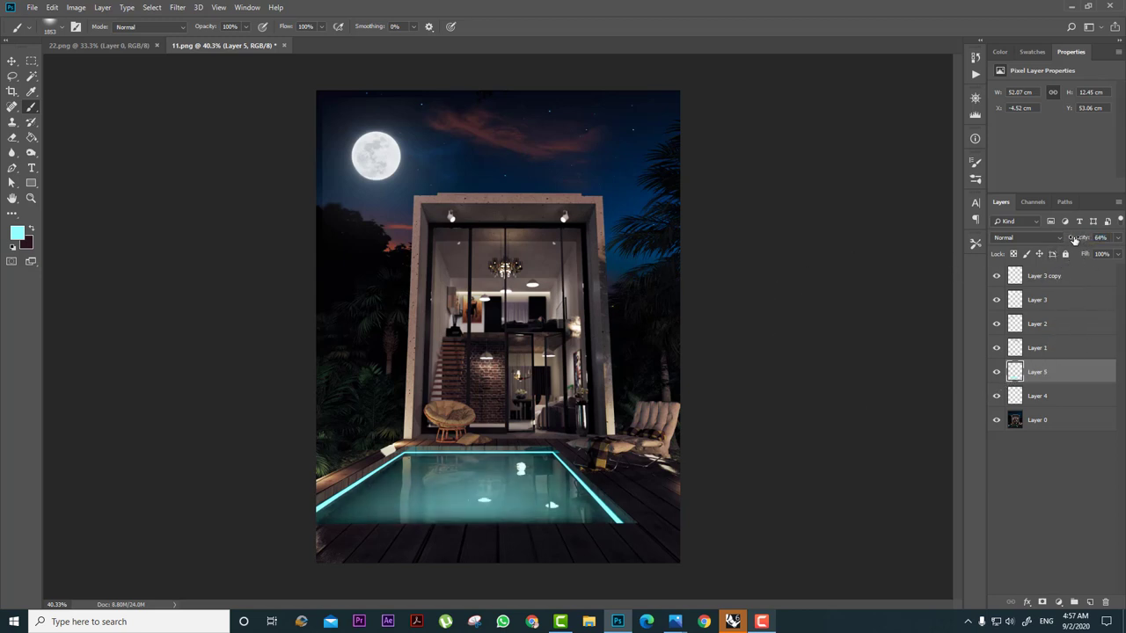
pyautogui.moveTo(1072, 240); pyautogui.dragTo(1093, 241)
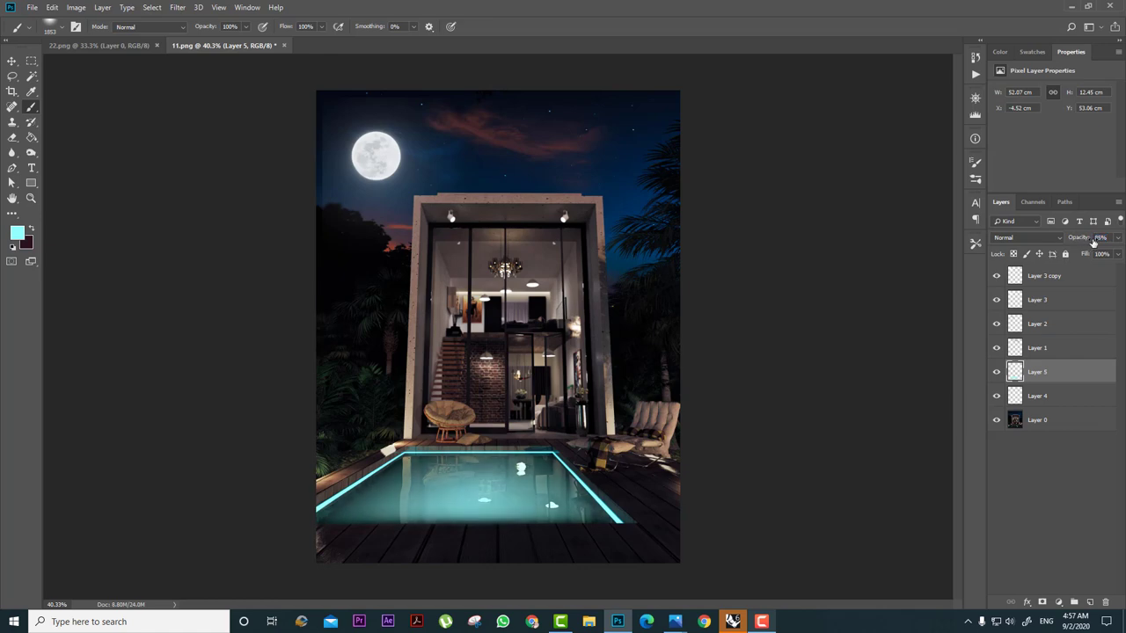
pyautogui.click(11, 61)
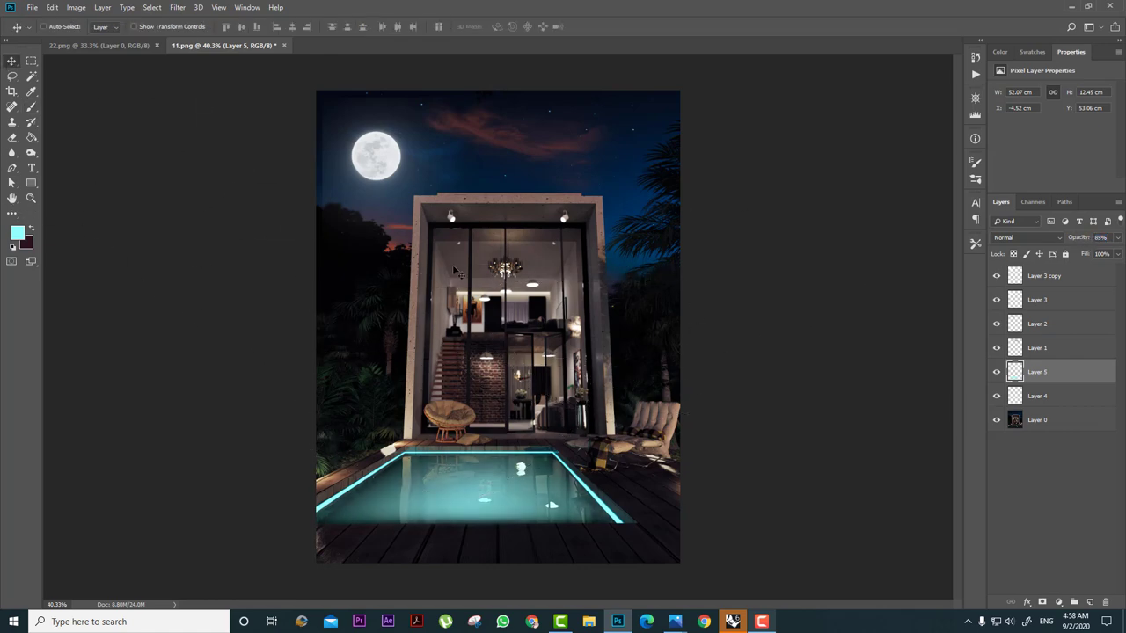
# Try the Car Headlight 3 and Flare 2 brushes, and settle on the Sun Rays 5 brush preset.
pyautogui.click(30, 108)
pyautogui.keyDown('alt'); pyautogui.scroll(2, 538, 281); pyautogui.keyUp('alt')
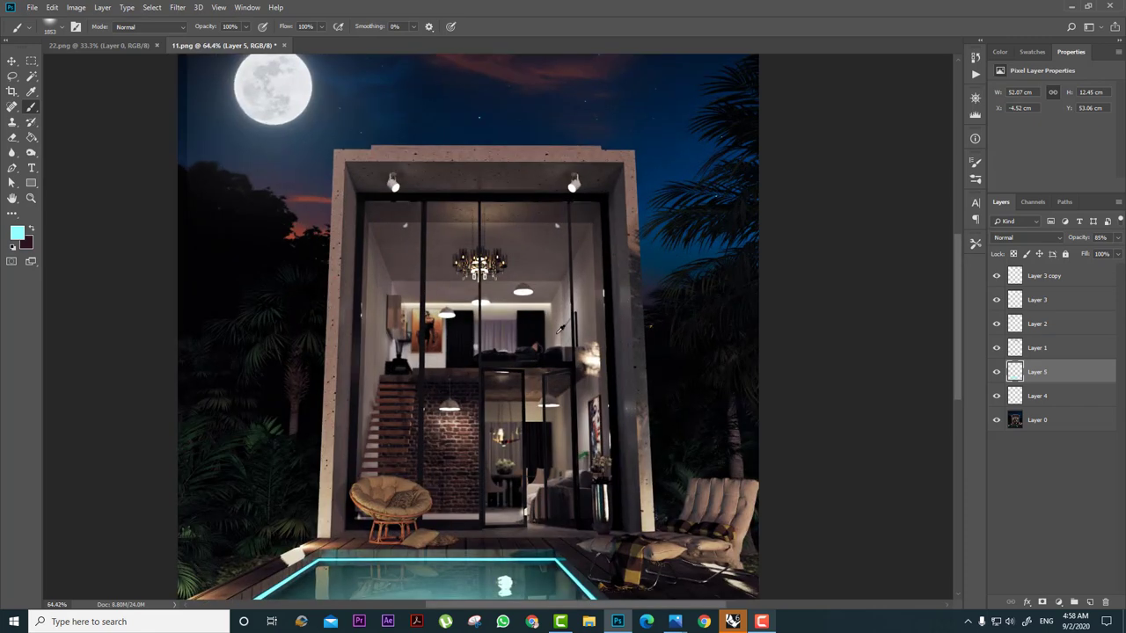
pyautogui.keyDown('alt'); pyautogui.scroll(-2, 547, 315); pyautogui.keyUp('alt')
pyautogui.rightClick(551, 283)
pyautogui.click(644, 549)
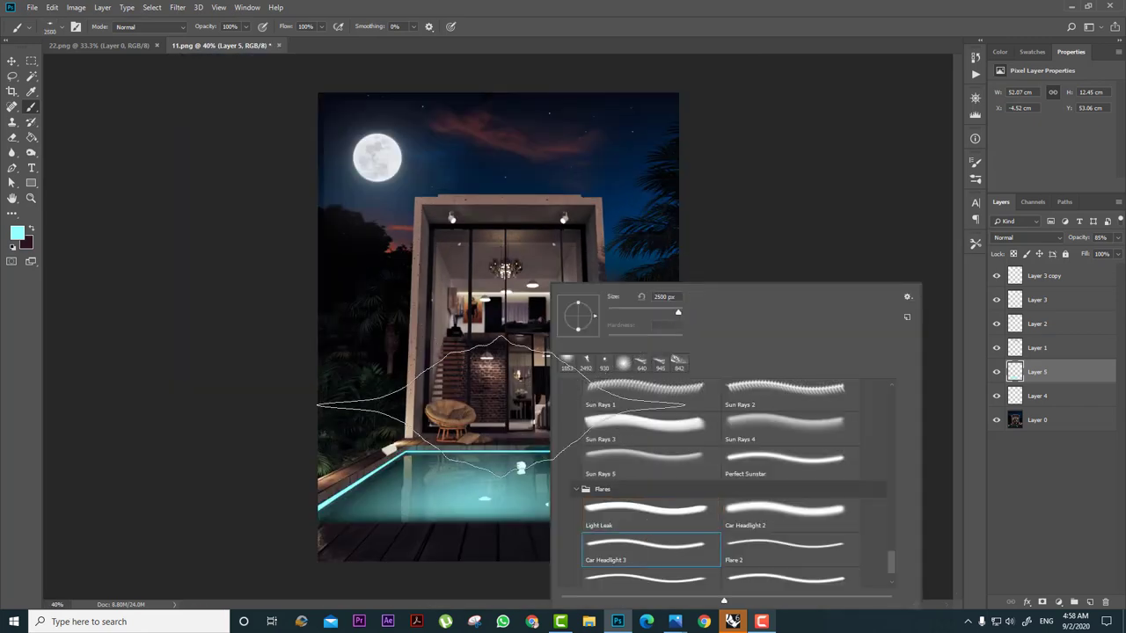
pyautogui.press('.')
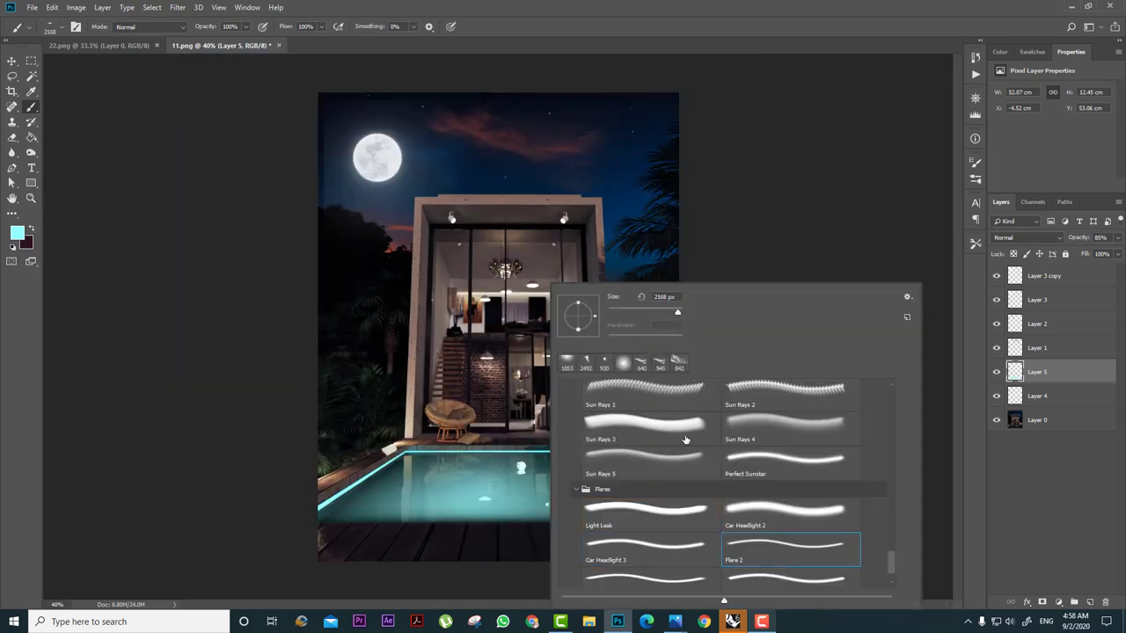
pyautogui.click(601, 459)
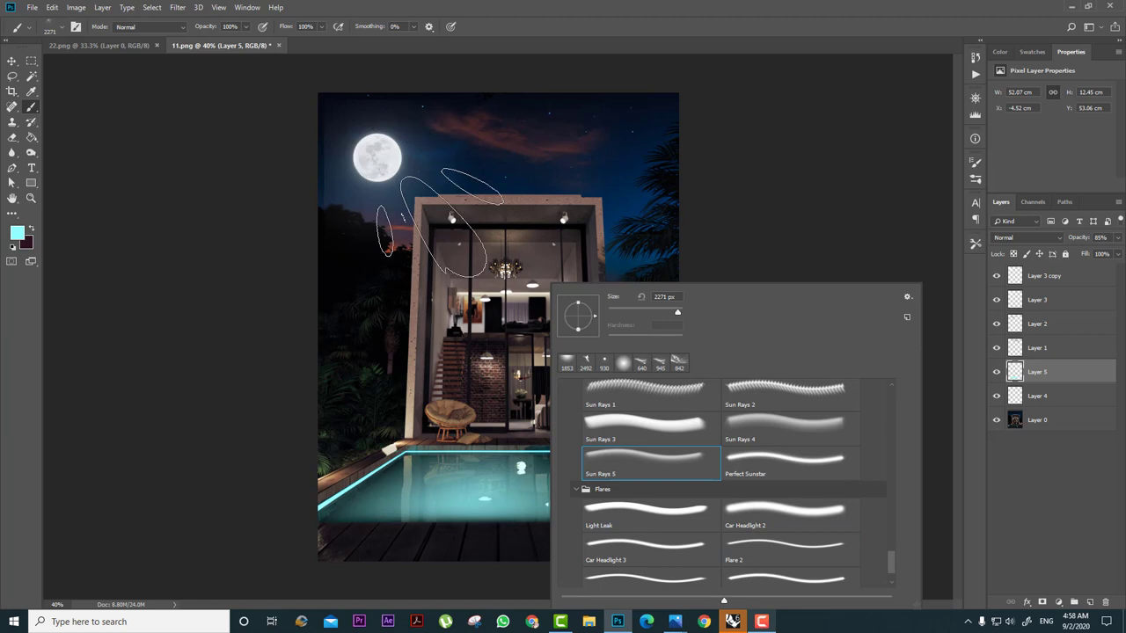
# Add a new layer, try a cyan sun-rays stamp over the villa, and undo the stamp.
pyautogui.click(1089, 602)
pyautogui.click(524, 346)
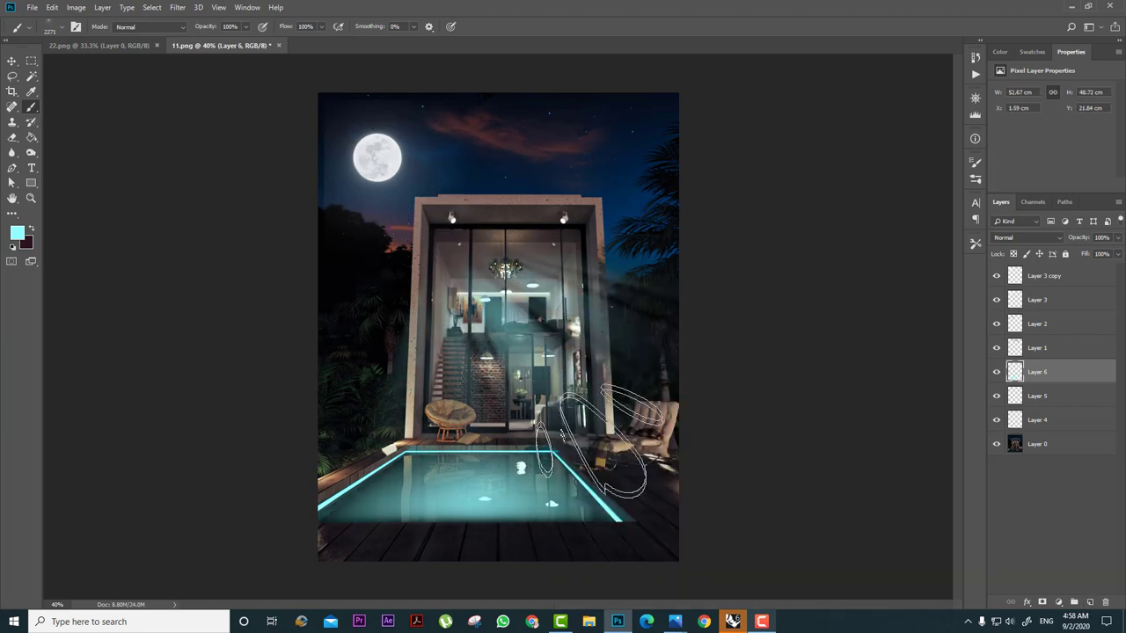
pyautogui.hotkey('ctrl', 'z')
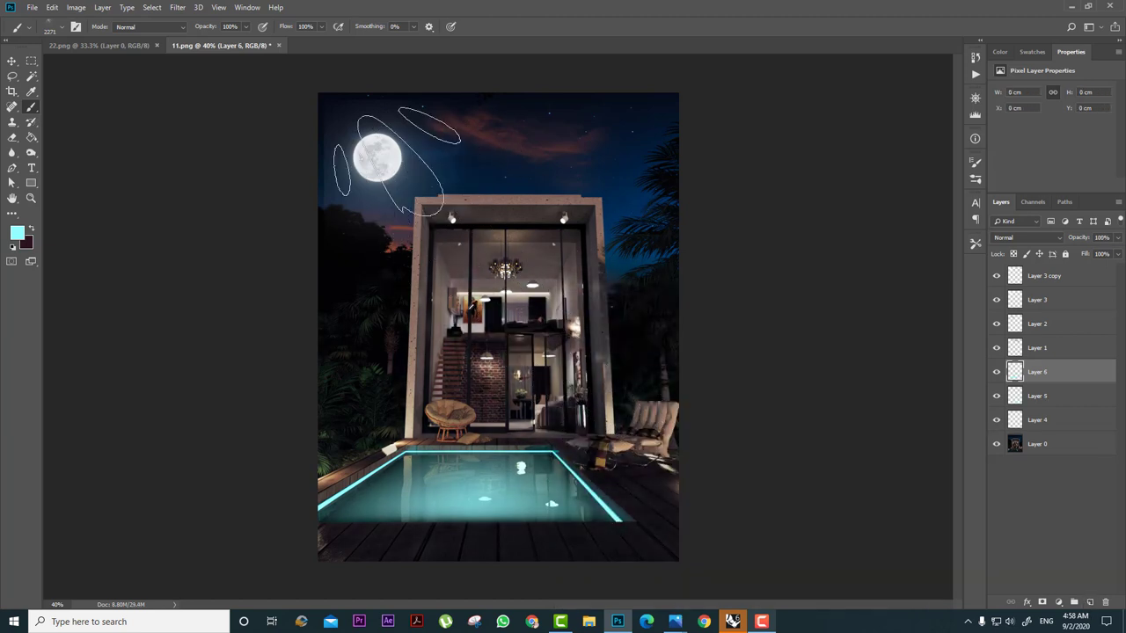
# Sample white from an interior lamp, undo the oversized rays, and stamp smaller 1014 px white rays inside the villa on Layer 6.
pyautogui.keyDown('alt'); pyautogui.scroll(11, 470, 297); pyautogui.keyUp('alt')
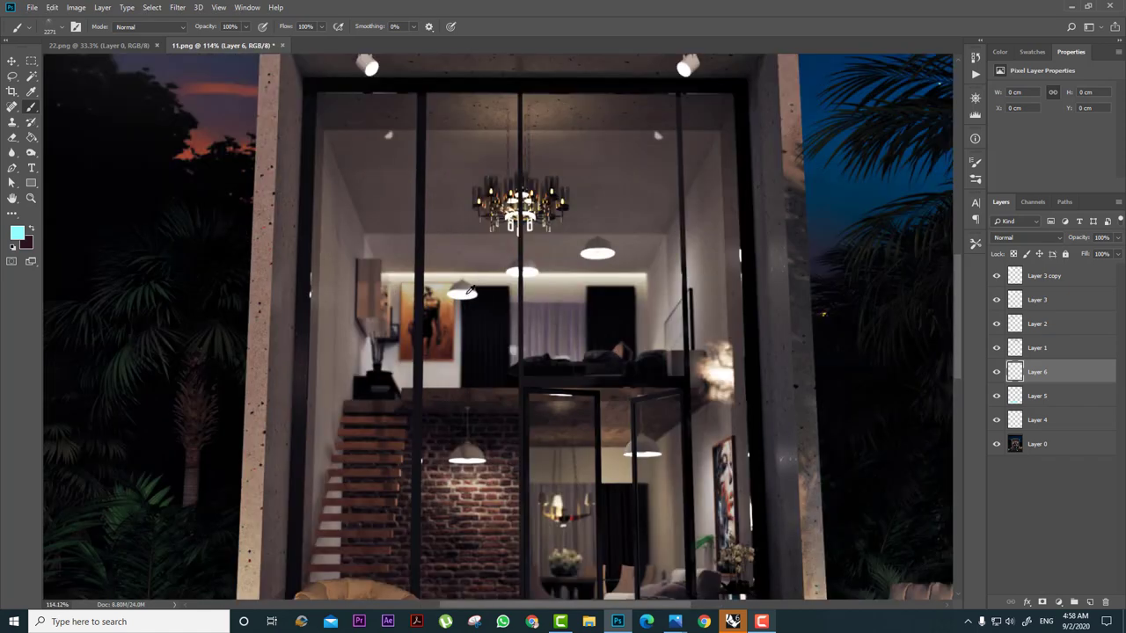
pyautogui.click(546, 357)
pyautogui.keyDown('alt'); pyautogui.scroll(-11, 557, 363); pyautogui.keyUp('alt')
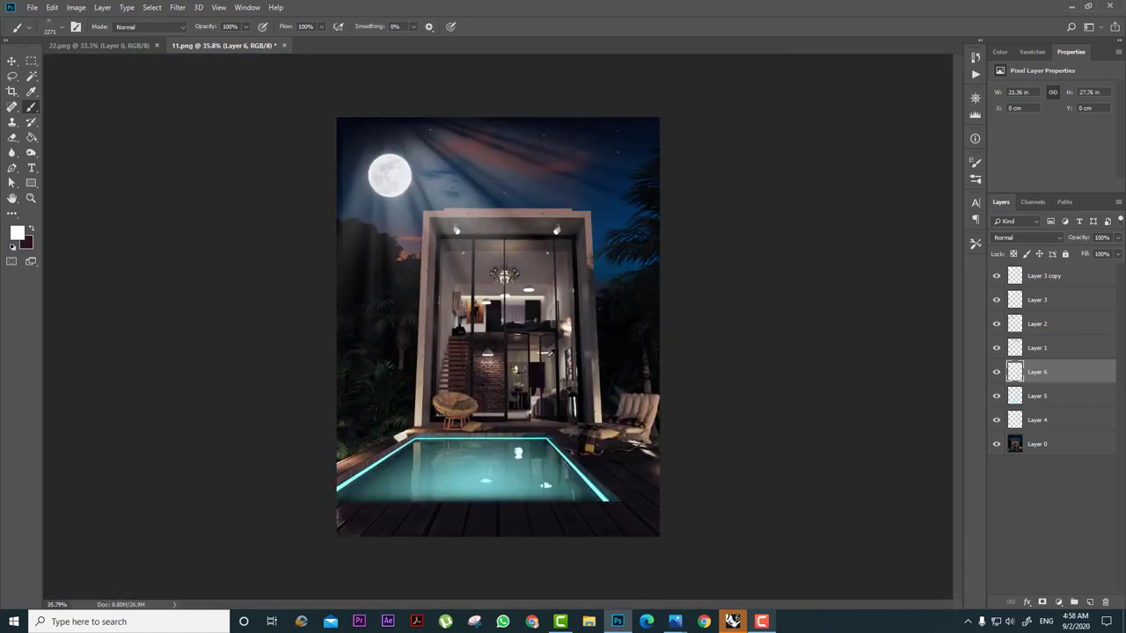
pyautogui.hotkey('ctrl', 'z')
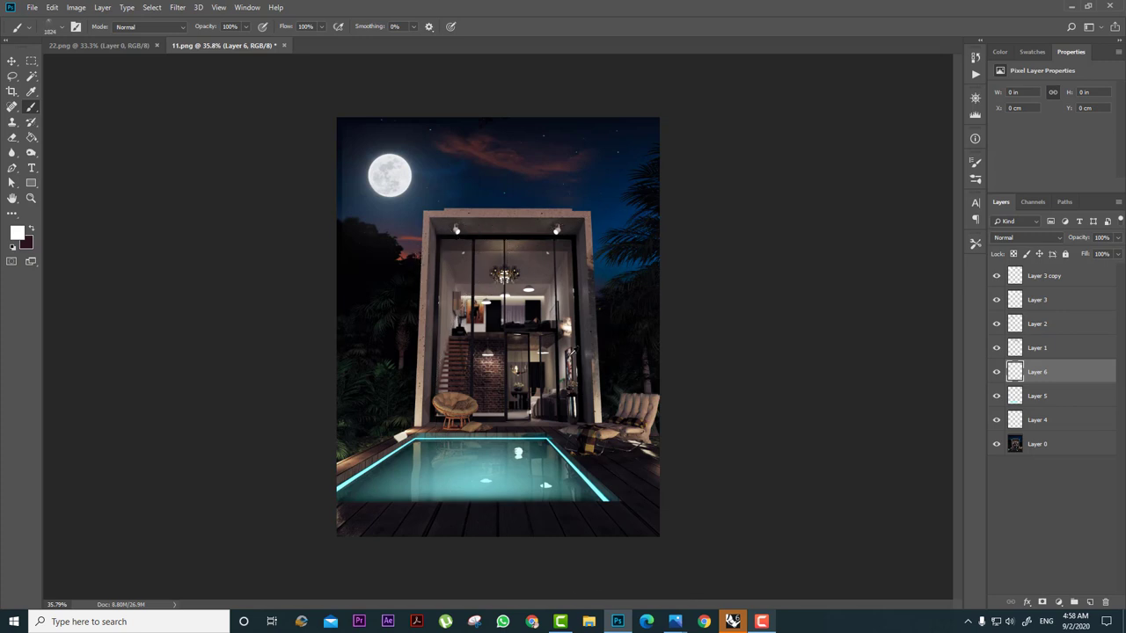
pyautogui.hotkey('ctrl', 'shift', 'z')
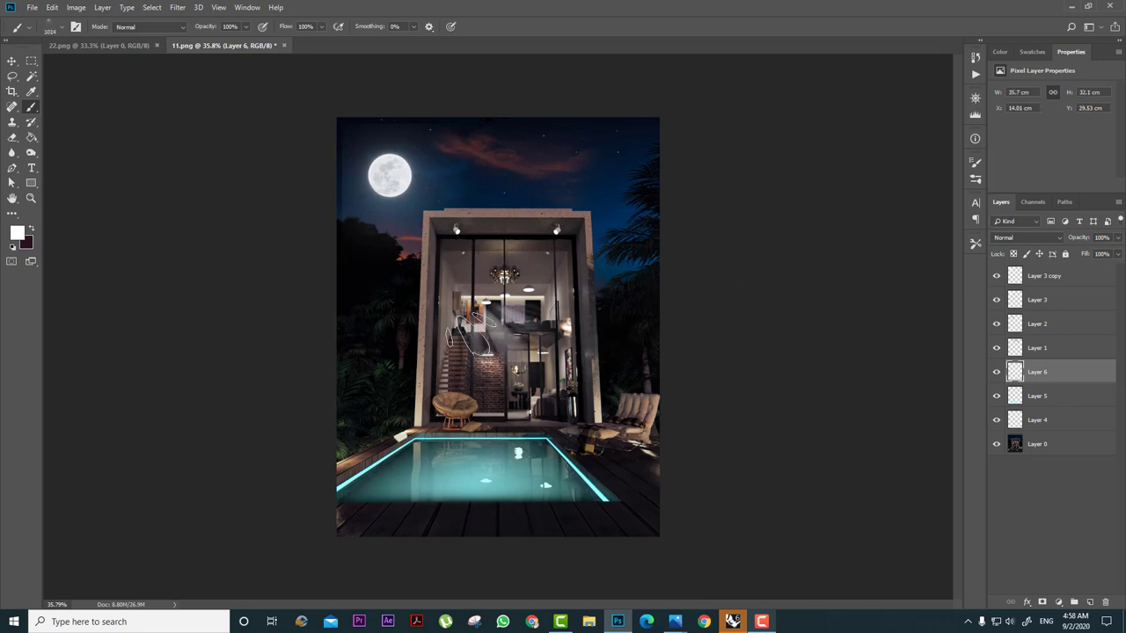
# Scale the white rays to about 42%, rotate them about 25.7°, and position them beneath the pendant lamp on the brick wall.
pyautogui.hotkey('ctrl', 't')
pyautogui.moveTo(670, 290)
pyautogui.mouseDown()
pyautogui.moveTo(695, 354)
pyautogui.moveTo(587, 360)
pyautogui.moveTo(504, 392)
pyautogui.moveTo(520, 340)
pyautogui.mouseUp()
pyautogui.keyDown('alt'); pyautogui.scroll(10, 495, 362); pyautogui.keyUp('alt')
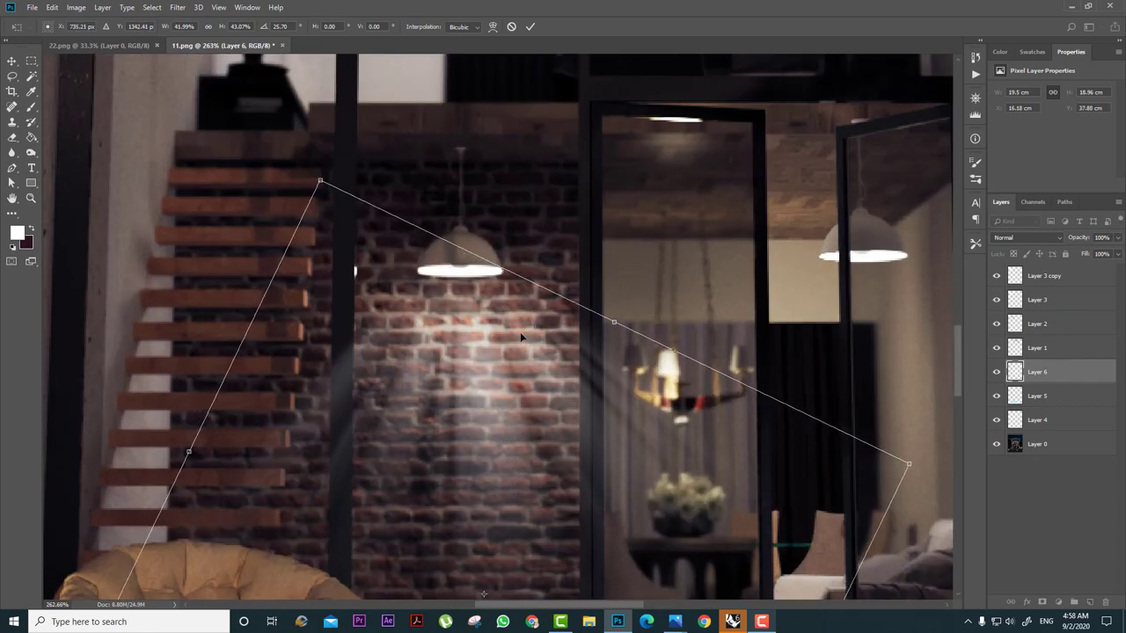
pyautogui.press('Return')
pyautogui.press('b')
pyautogui.scroll(-1, 576, 288)
pyautogui.keyDown('alt'); pyautogui.scroll(-5, 576, 288); pyautogui.keyUp('alt')
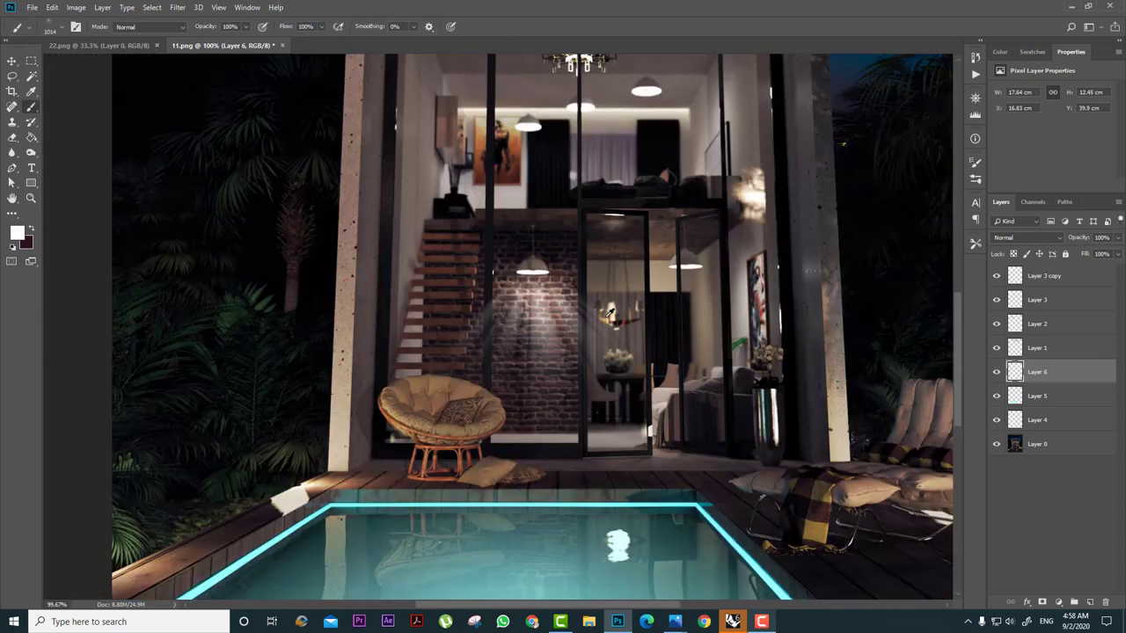
# Duplicate the rays beneath the right ground-floor pendant lamp at about 47% scale, and place further copies under the upstairs lamps.
pyautogui.press('v')
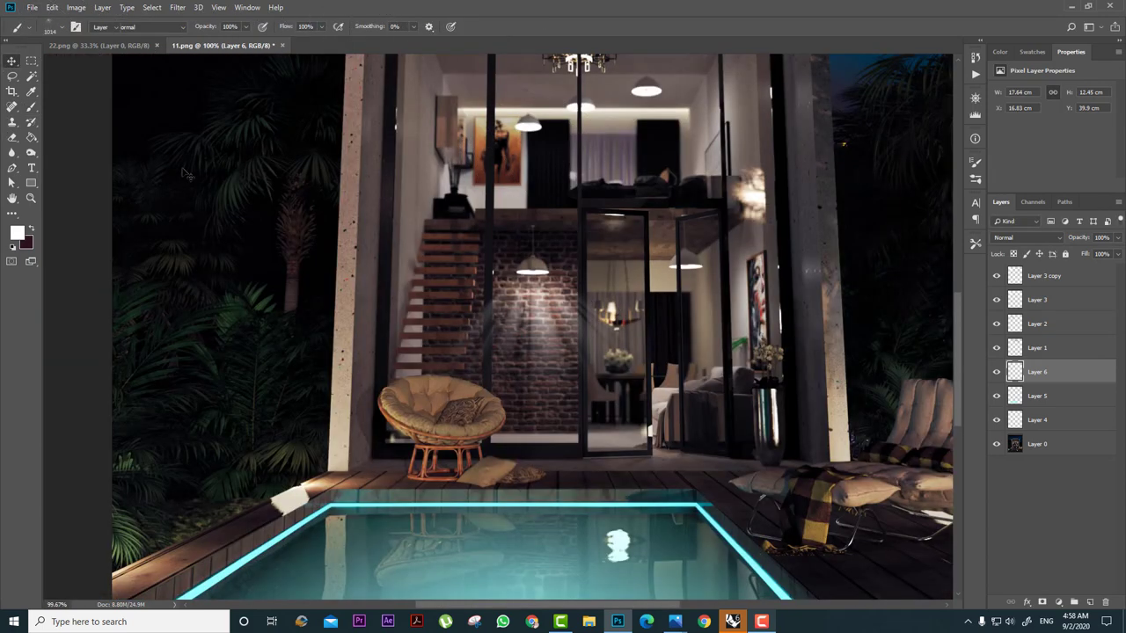
pyautogui.keyDown('alt'); pyautogui.moveTo(533, 292); pyautogui.dragTo(842, 354); pyautogui.keyUp('alt')
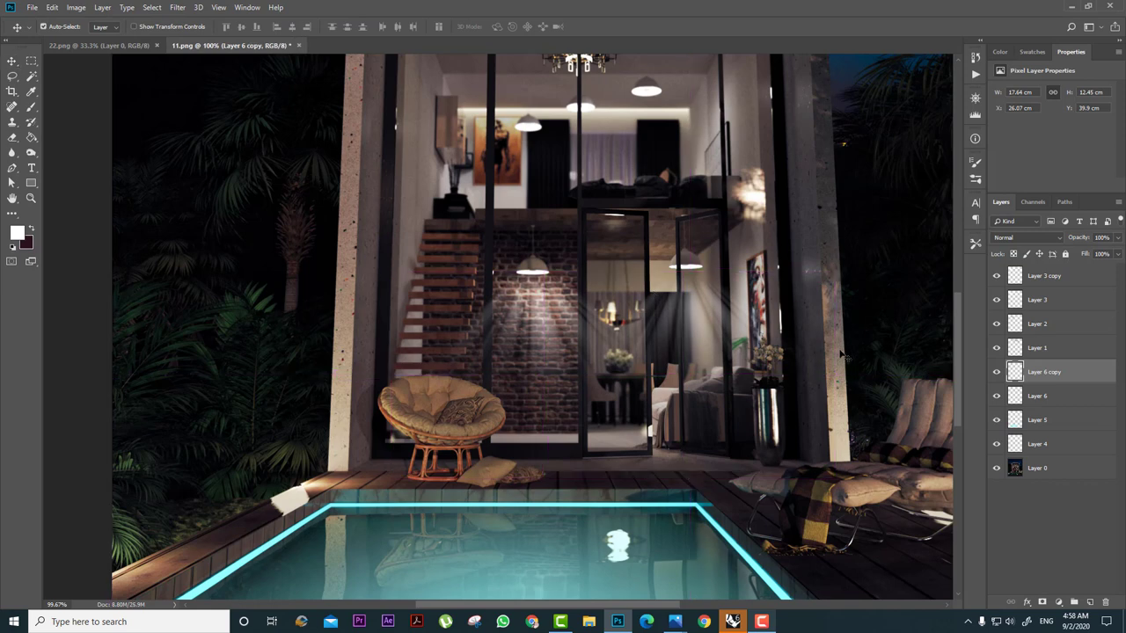
pyautogui.hotkey('ctrl', 't')
pyautogui.moveTo(816, 452); pyautogui.dragTo(682, 369)
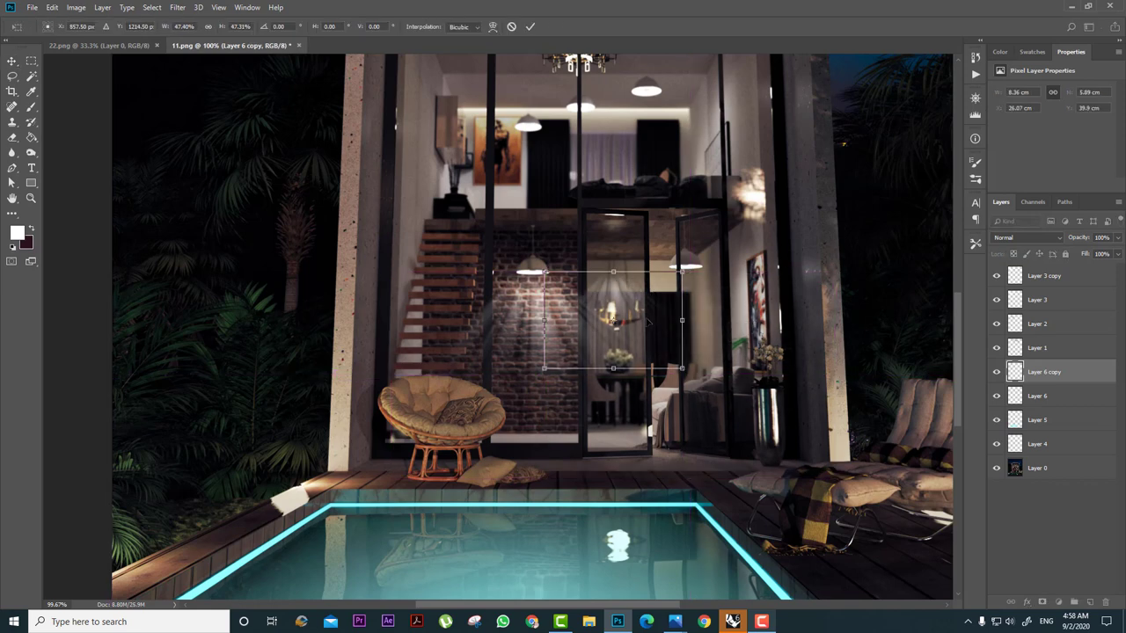
pyautogui.moveTo(651, 321); pyautogui.dragTo(720, 312)
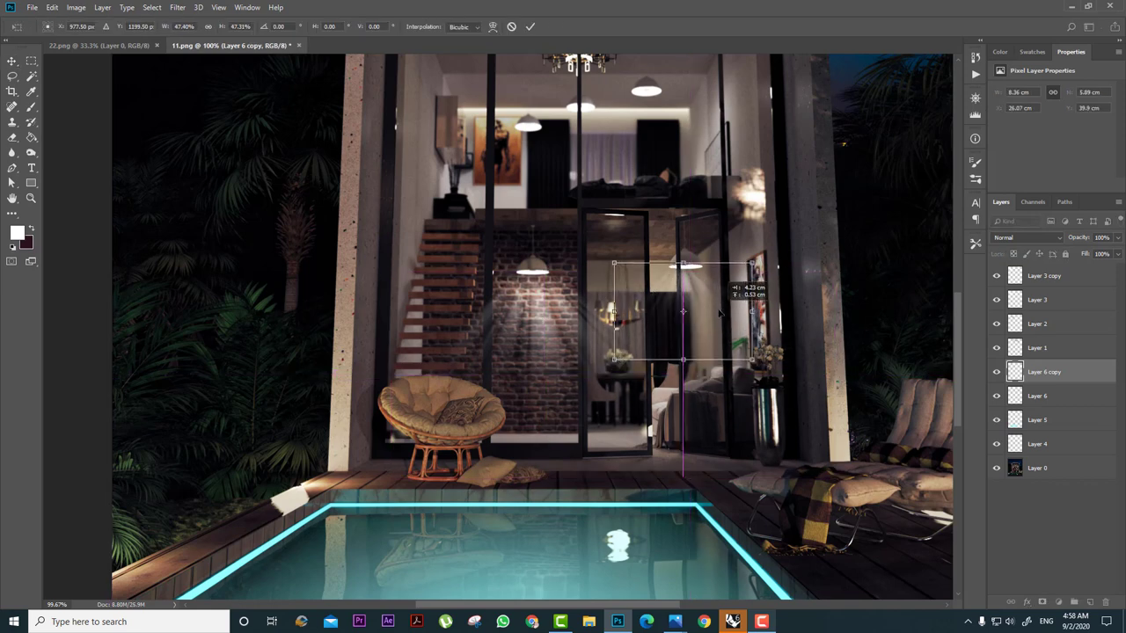
pyautogui.press('Return')
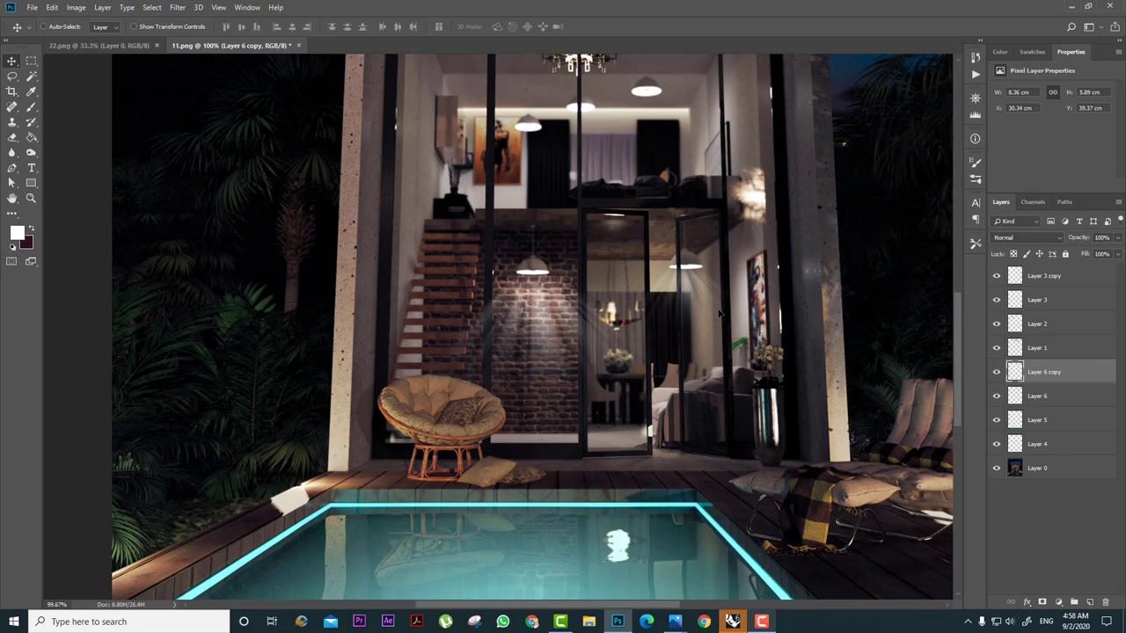
pyautogui.keyDown('alt'); pyautogui.scroll(-3, 719, 312); pyautogui.keyUp('alt')
pyautogui.keyDown('alt'); pyautogui.moveTo(688, 254); pyautogui.dragTo(597, 212); pyautogui.keyUp('alt')
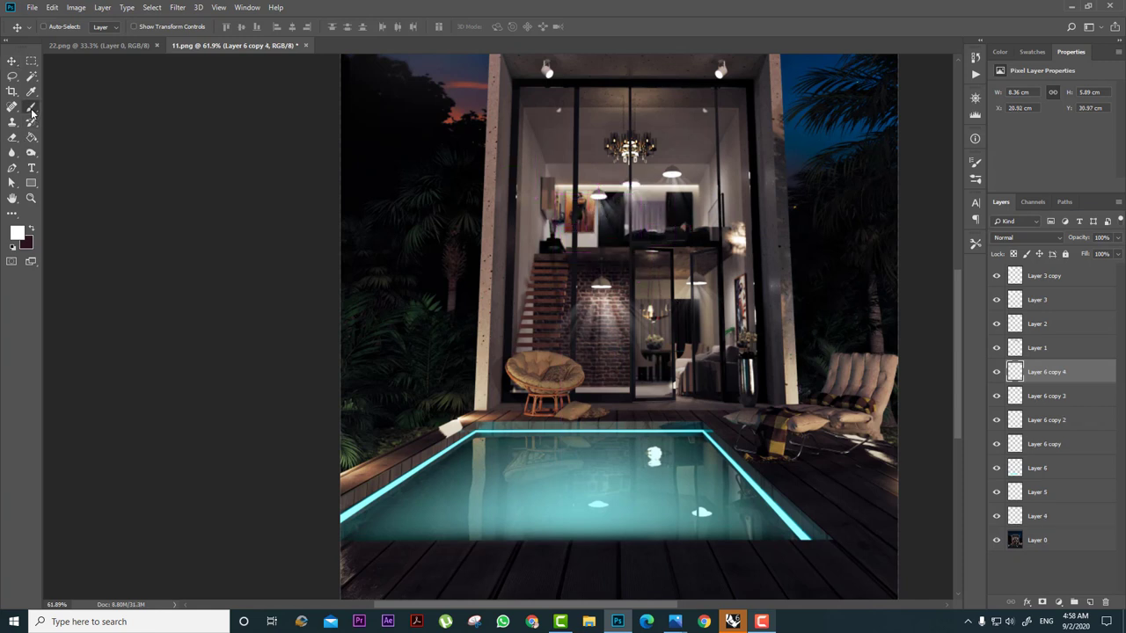
# Try a stamp with the Sun Rays 4 brush over the villa and undo it.
pyautogui.click(32, 109)
pyautogui.rightClick(723, 386)
pyautogui.click(888, 423)
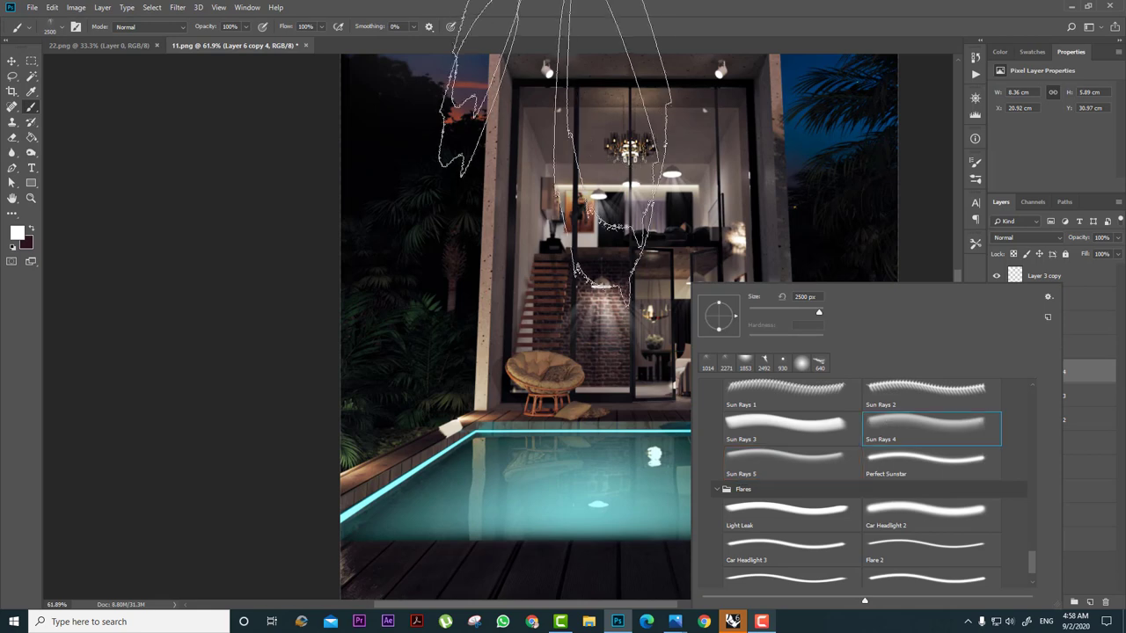
pyautogui.click(576, 413)
pyautogui.hotkey('ctrl', 'z')
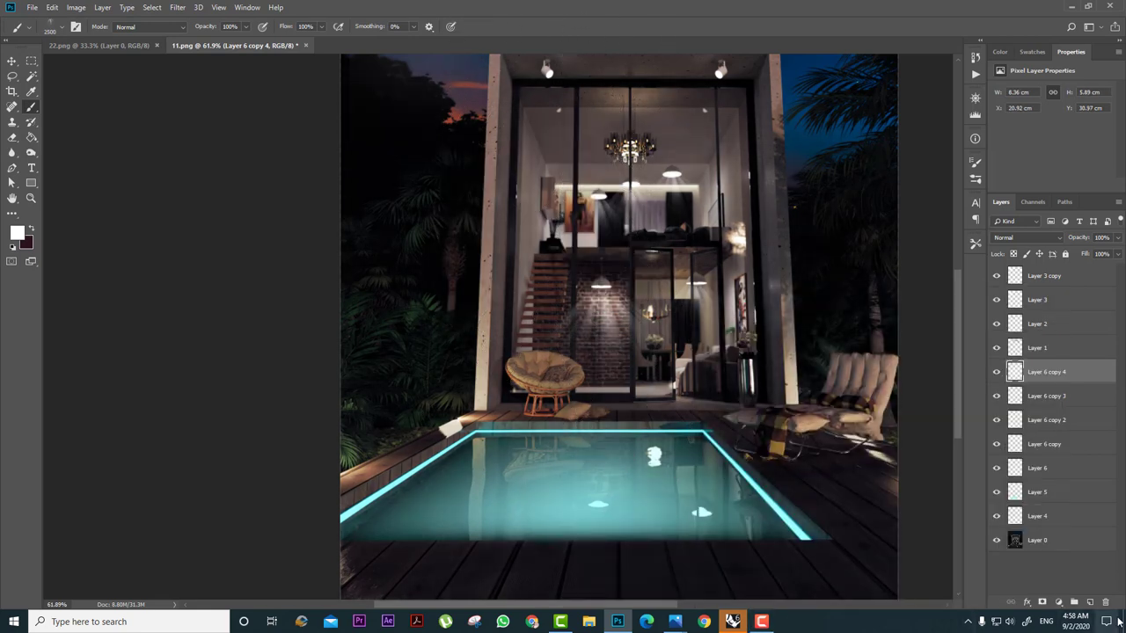
# Add a new layer, choose the Sun Rays 3 brush, try a large white stamp over the villa, and undo the stamp.
pyautogui.click(1091, 602)
pyautogui.rightClick(712, 448)
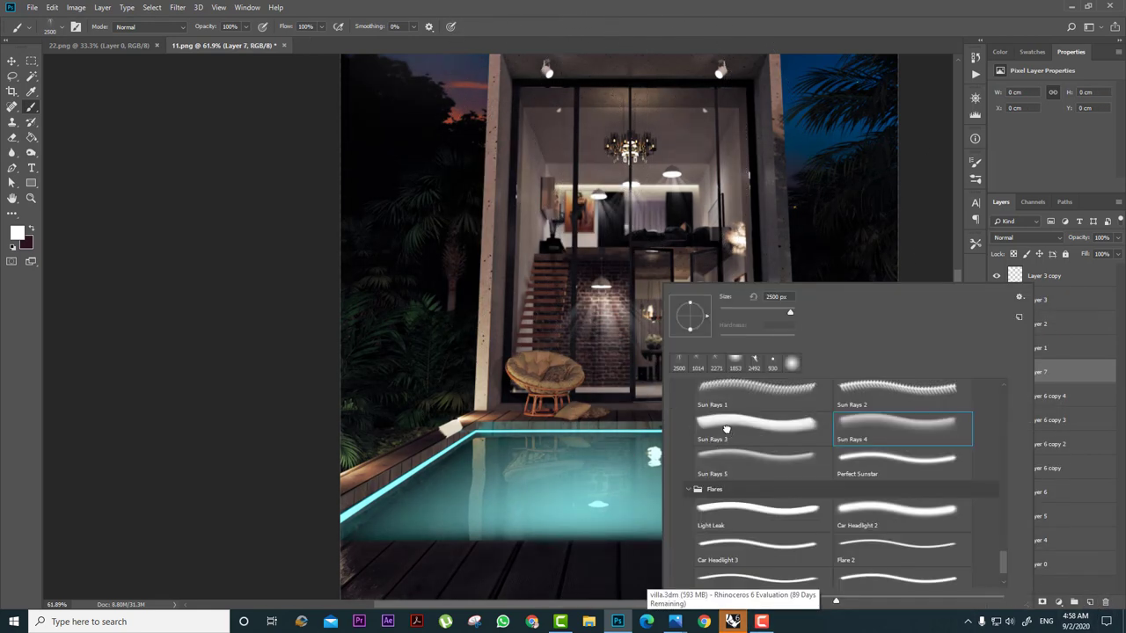
pyautogui.click(726, 429)
pyautogui.click(635, 428)
pyautogui.keyDown('alt'); pyautogui.scroll(-4, 840, 480); pyautogui.keyUp('alt')
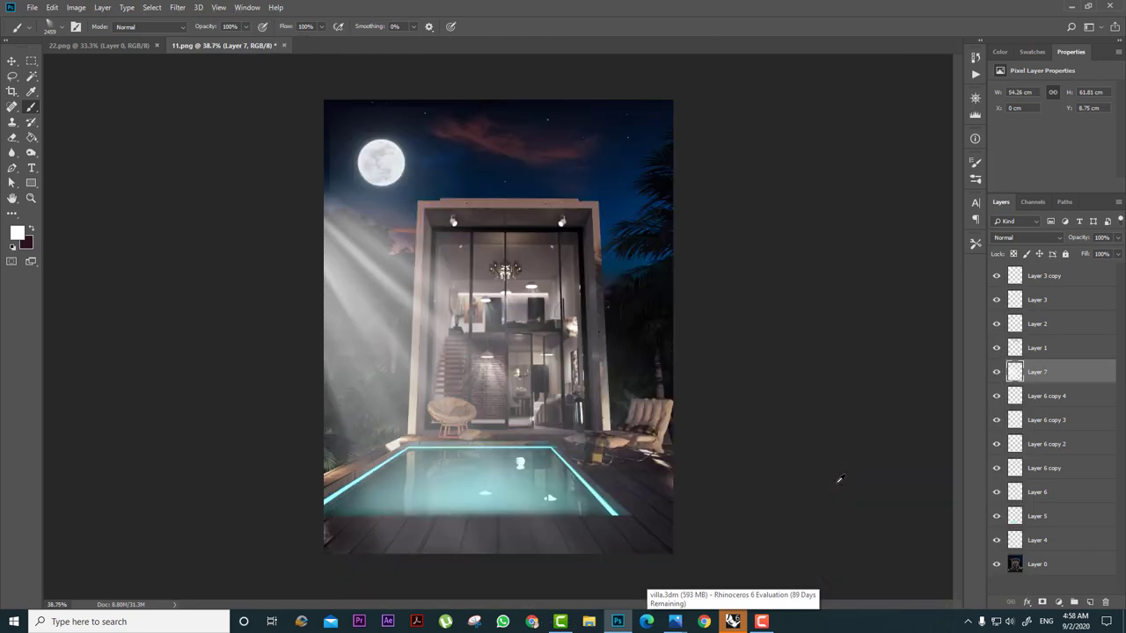
pyautogui.hotkey('ctrl', 'z')
# Stamp smaller white Sun Rays on Layer 7, scale them to about 40%, rotate them about -12.3°, and place them beneath the left roof spotlight.
pyautogui.keyDown('alt'); pyautogui.moveTo(623, 370); pyautogui.dragTo(451, 370, button='right'); pyautogui.keyUp('alt')
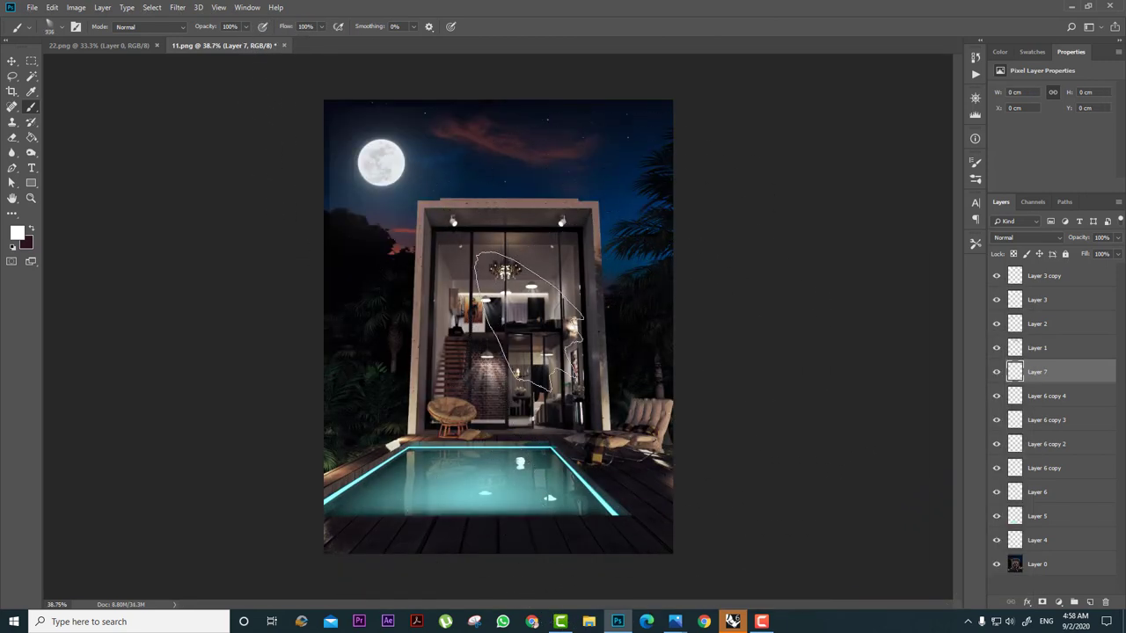
pyautogui.click(528, 320)
pyautogui.hotkey('ctrl', 't')
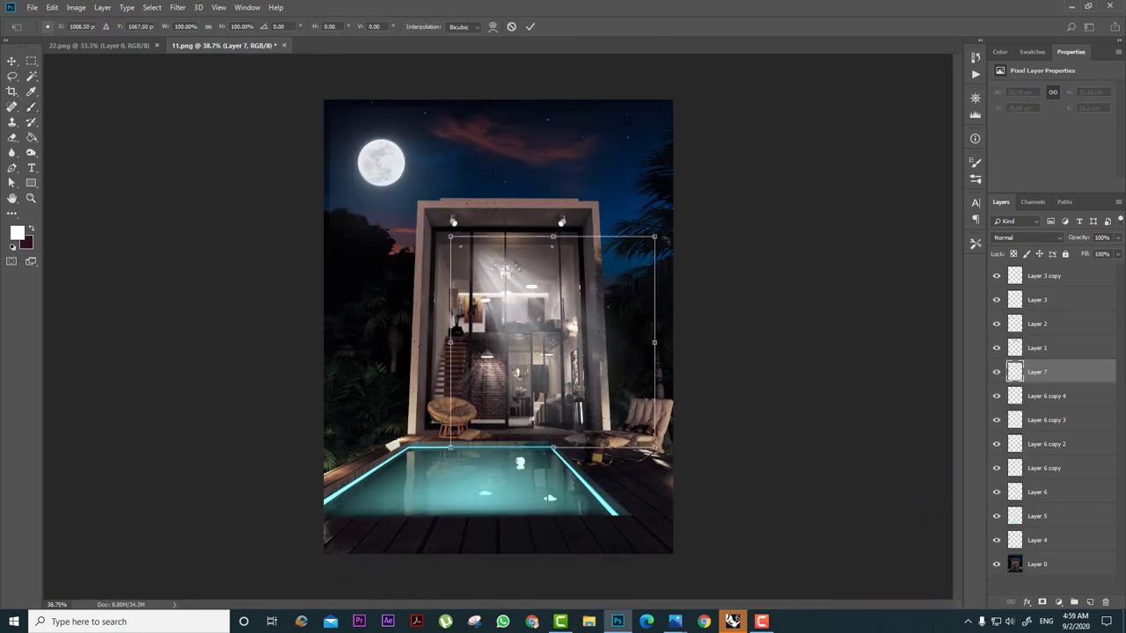
pyautogui.keyDown('shift'); pyautogui.moveTo(654, 236); pyautogui.dragTo(510, 345); pyautogui.keyUp('shift')
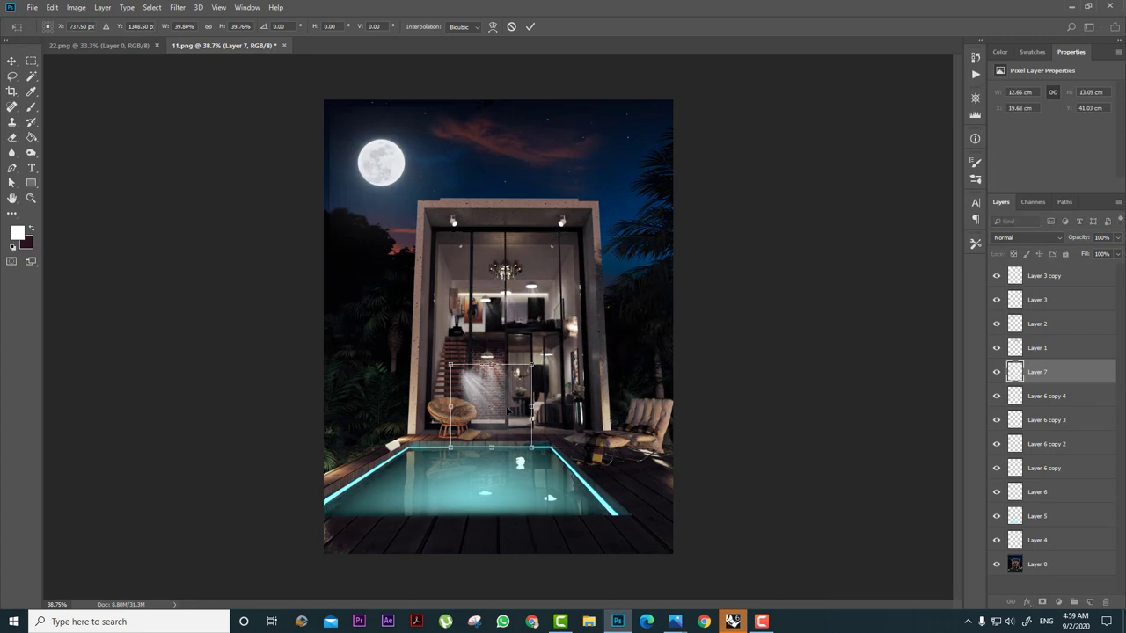
pyautogui.moveTo(506, 406); pyautogui.dragTo(503, 254)
pyautogui.moveTo(557, 337); pyautogui.dragTo(573, 321)
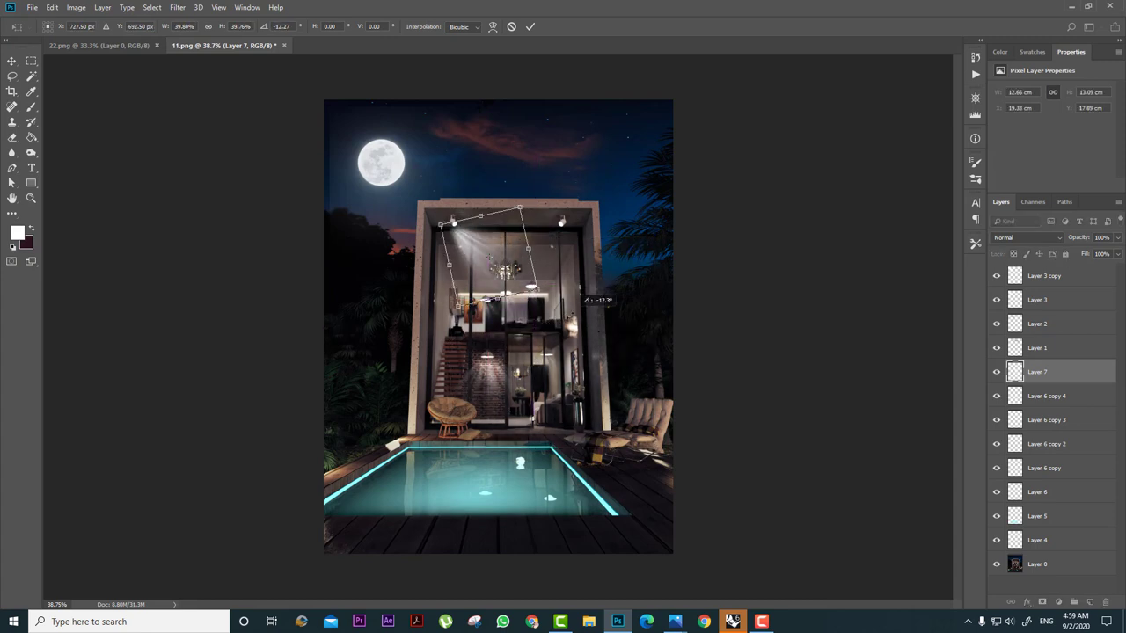
pyautogui.moveTo(498, 250); pyautogui.dragTo(502, 252)
pyautogui.press('Return')
pyautogui.press('b')
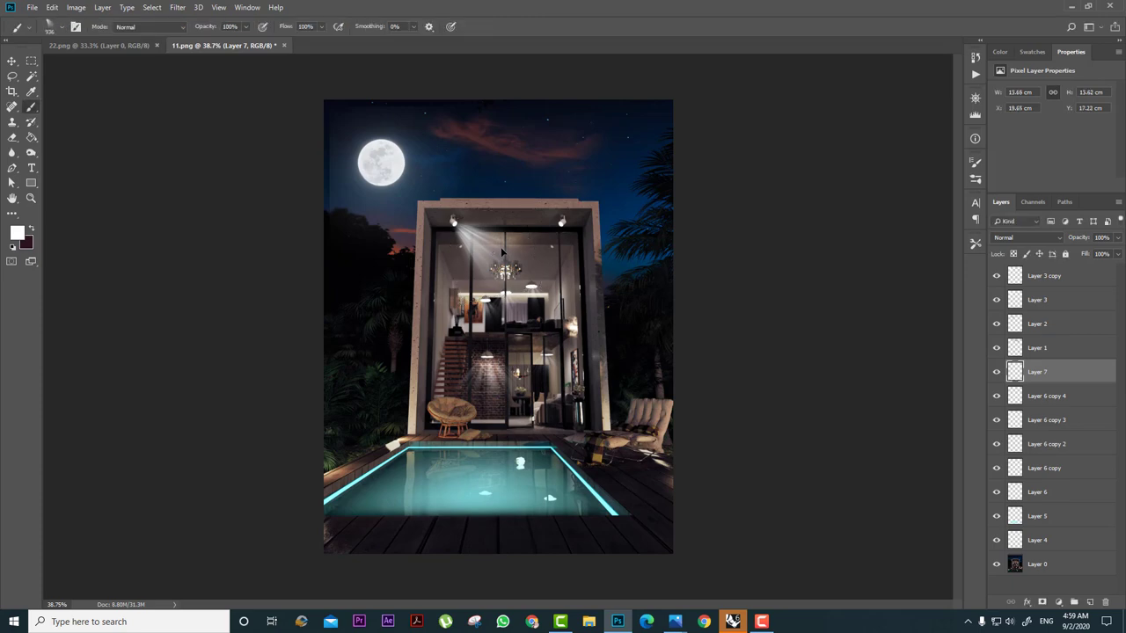
# Distort the rays' outline with Free Transform and nudge them so the beam starts at the left roof spotlight.
pyautogui.click(12, 61)
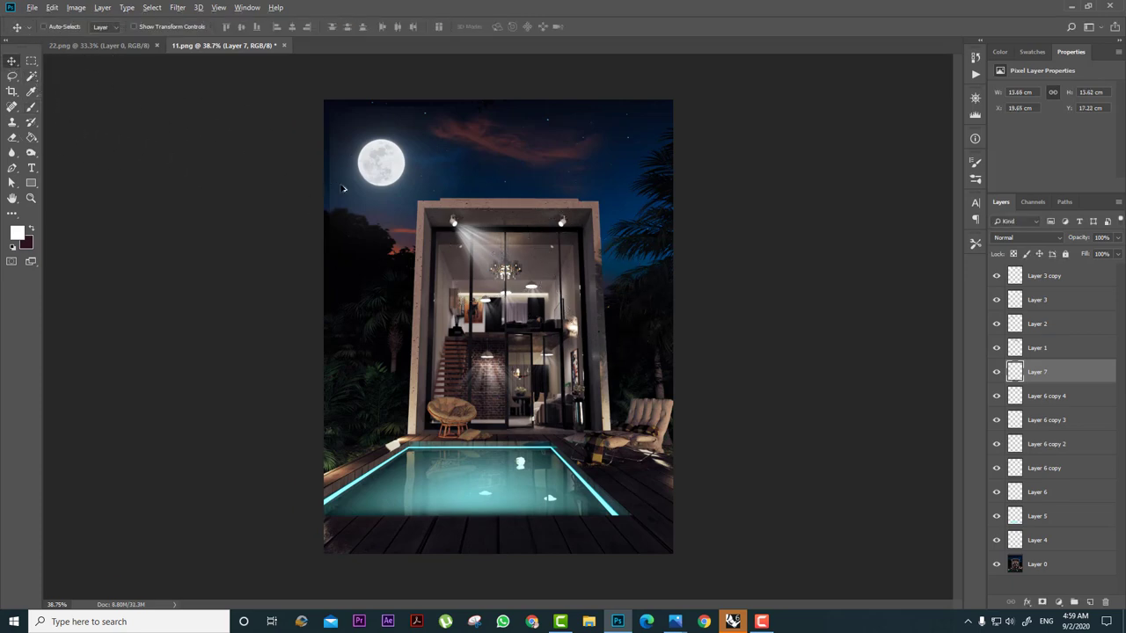
pyautogui.keyDown('alt'); pyautogui.scroll(5, 461, 233); pyautogui.keyUp('alt')
pyautogui.moveTo(501, 257); pyautogui.dragTo(509, 260)
pyautogui.hotkey('ctrl', 't')
pyautogui.keyDown('ctrl'); pyautogui.moveTo(561, 167); pyautogui.dragTo(552, 183); pyautogui.keyUp('ctrl')
pyautogui.moveTo(426, 442); pyautogui.dragTo(464, 342)
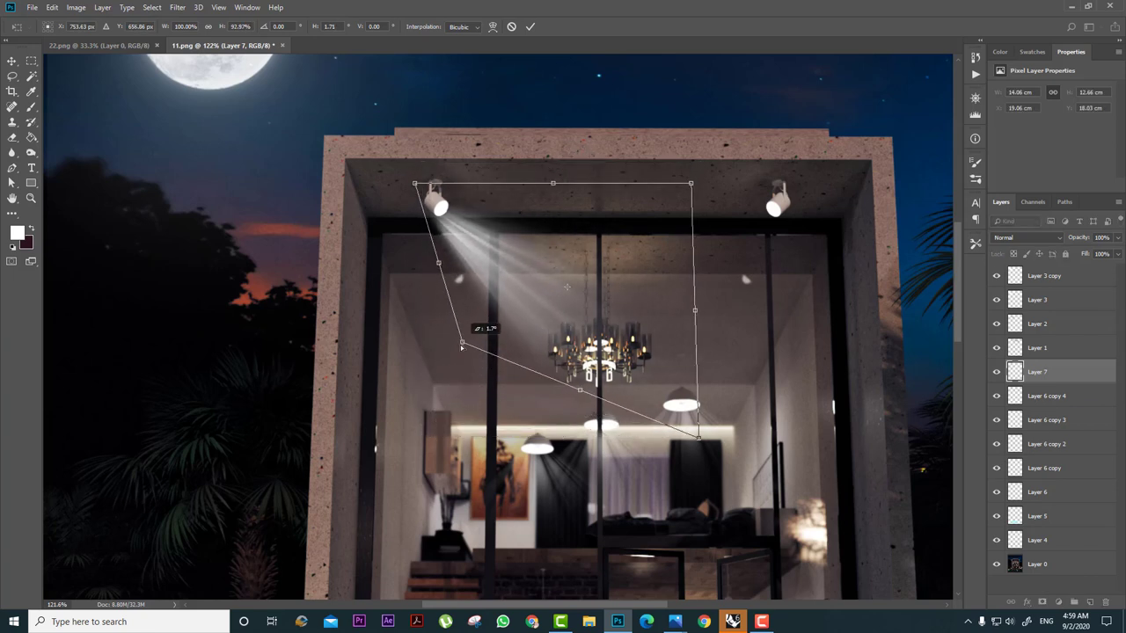
pyautogui.moveTo(510, 263)
pyautogui.mouseDown()
pyautogui.moveTo(525, 262)
pyautogui.moveTo(511, 256)
pyautogui.mouseUp()
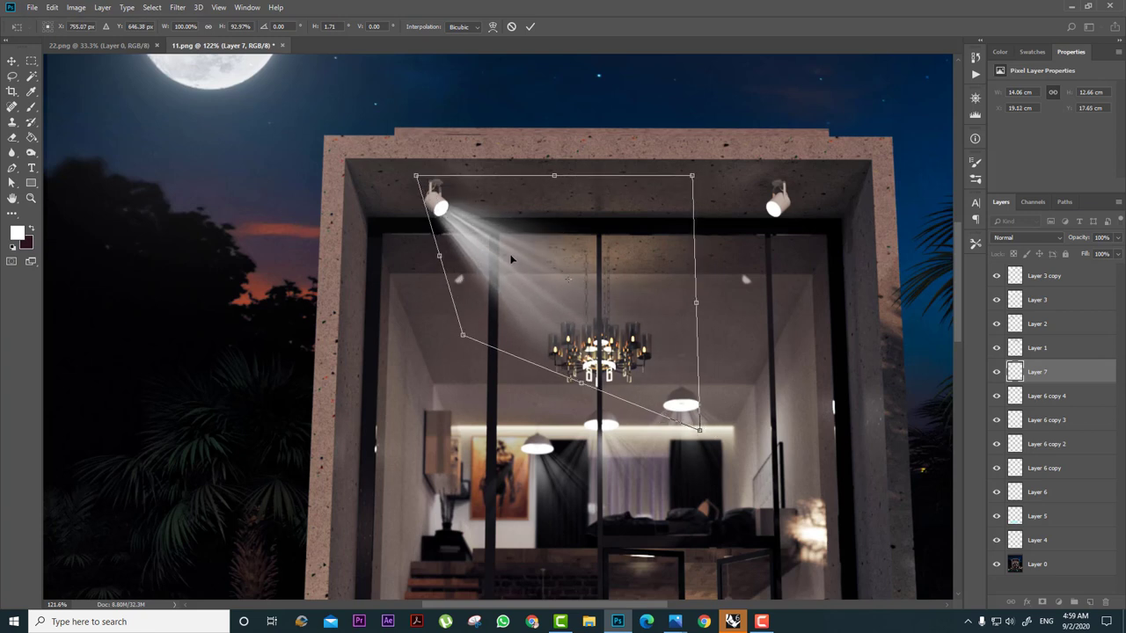
pyautogui.press('Escape')
# Skew the spotlight rays about -5.2°, stretch them to about 113% height, and adjust one corner to widen the beam.
pyautogui.hotkey('ctrl', 't')
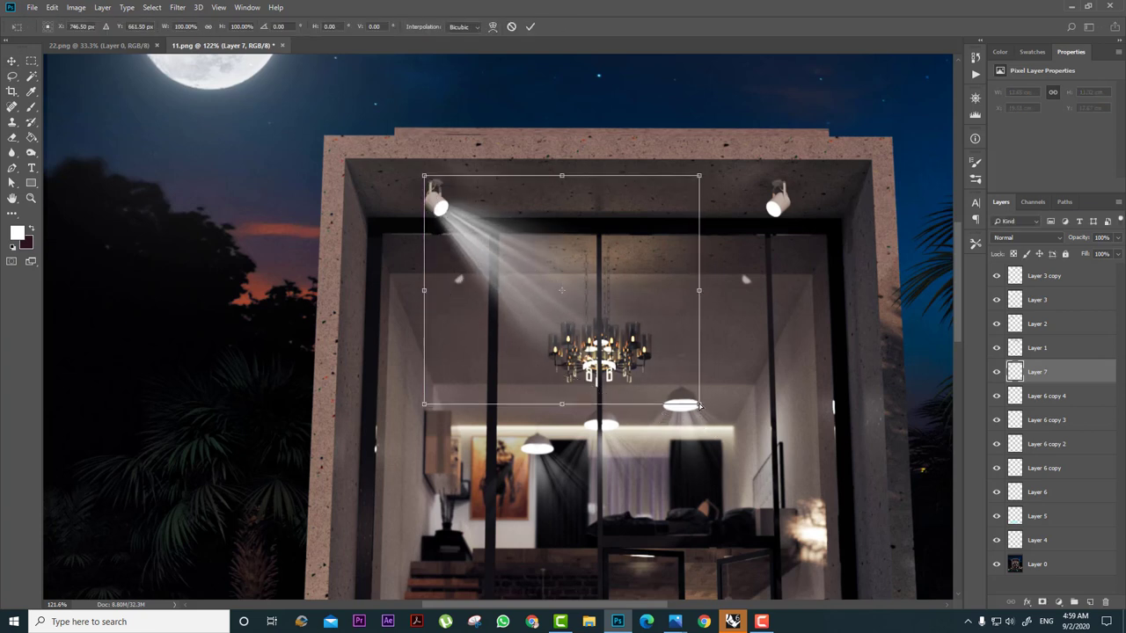
pyautogui.keyDown('ctrl'); pyautogui.moveTo(560, 405); pyautogui.dragTo(538, 433); pyautogui.keyUp('ctrl')
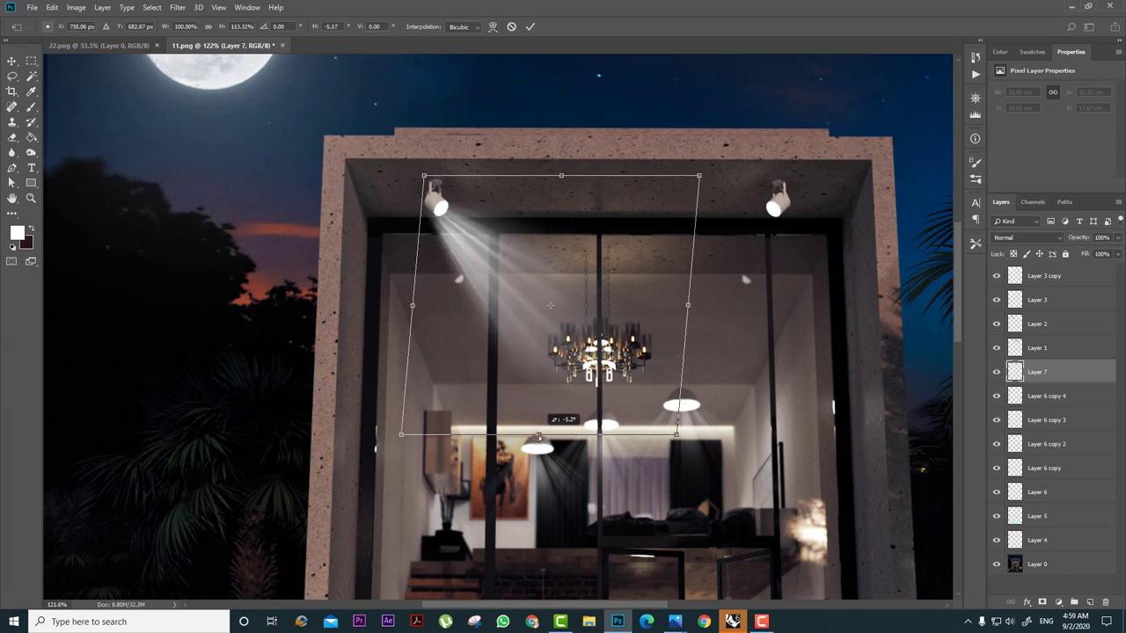
pyautogui.keyDown('ctrl'); pyautogui.moveTo(700, 176); pyautogui.dragTo(697, 159); pyautogui.keyUp('ctrl')
pyautogui.moveTo(480, 314)
pyautogui.mouseDown()
pyautogui.moveTo(503, 312)
pyautogui.moveTo(487, 312)
pyautogui.mouseUp()
pyautogui.press('Return')
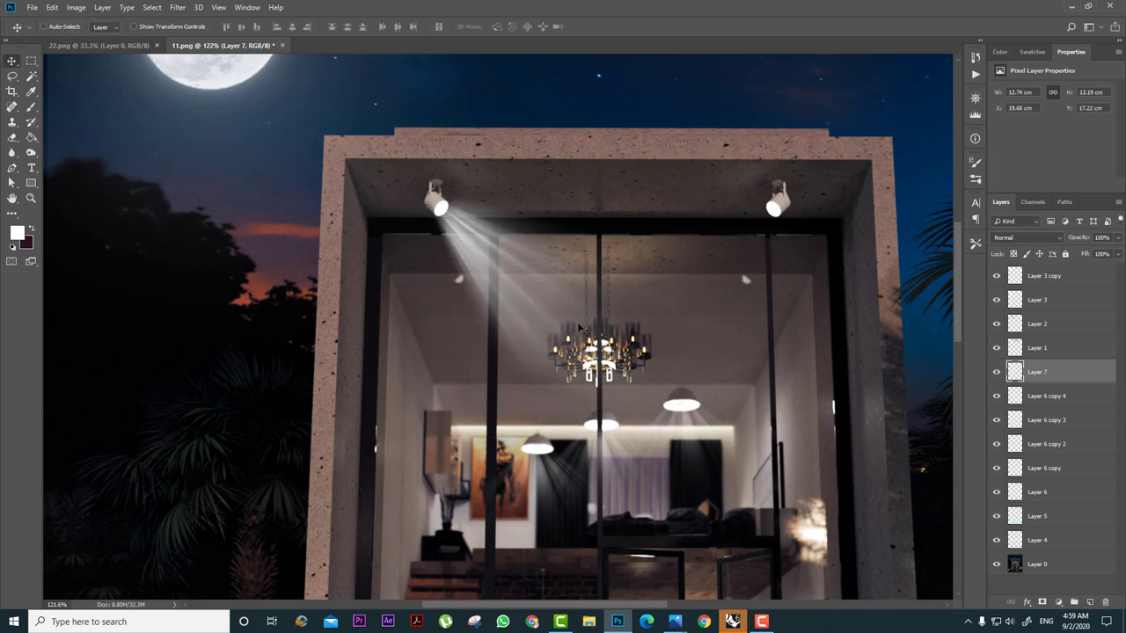
# Rotate the left spotlight's rays slightly and set their layer opacity to 75%.
pyautogui.hotkey('ctrl', 't')
pyautogui.moveTo(774, 391); pyautogui.dragTo(768, 411)
pyautogui.press('Return')
pyautogui.keyDown('alt'); pyautogui.scroll(-3, 640, 322); pyautogui.keyUp('alt')
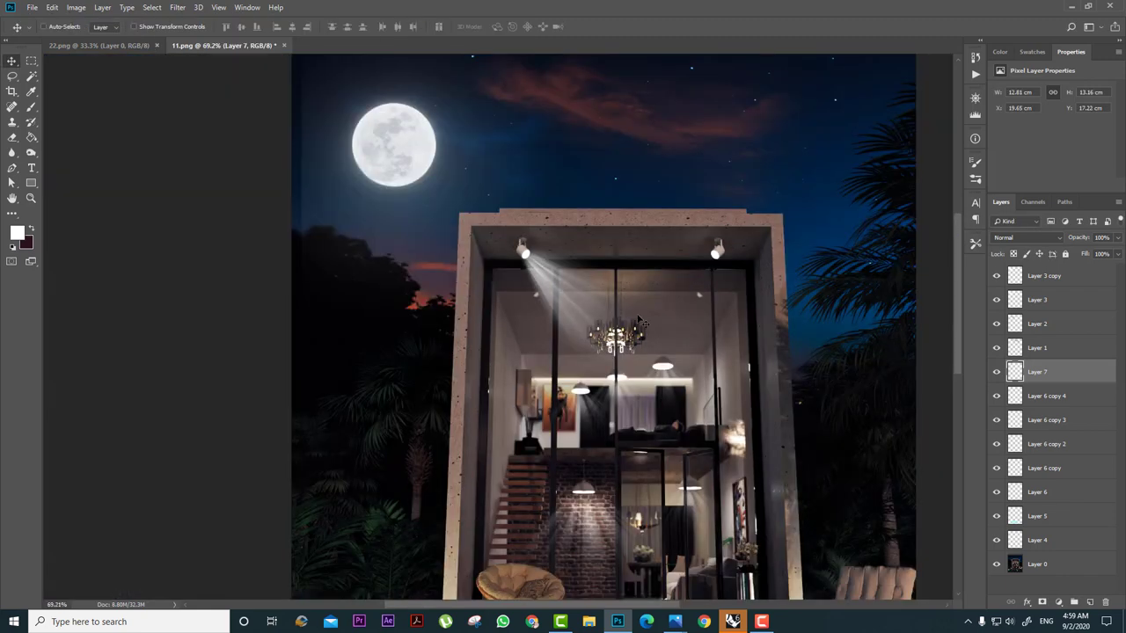
pyautogui.moveTo(1084, 238)
pyautogui.mouseDown()
pyautogui.moveTo(1071, 239)
pyautogui.moveTo(1087, 242)
pyautogui.mouseUp()
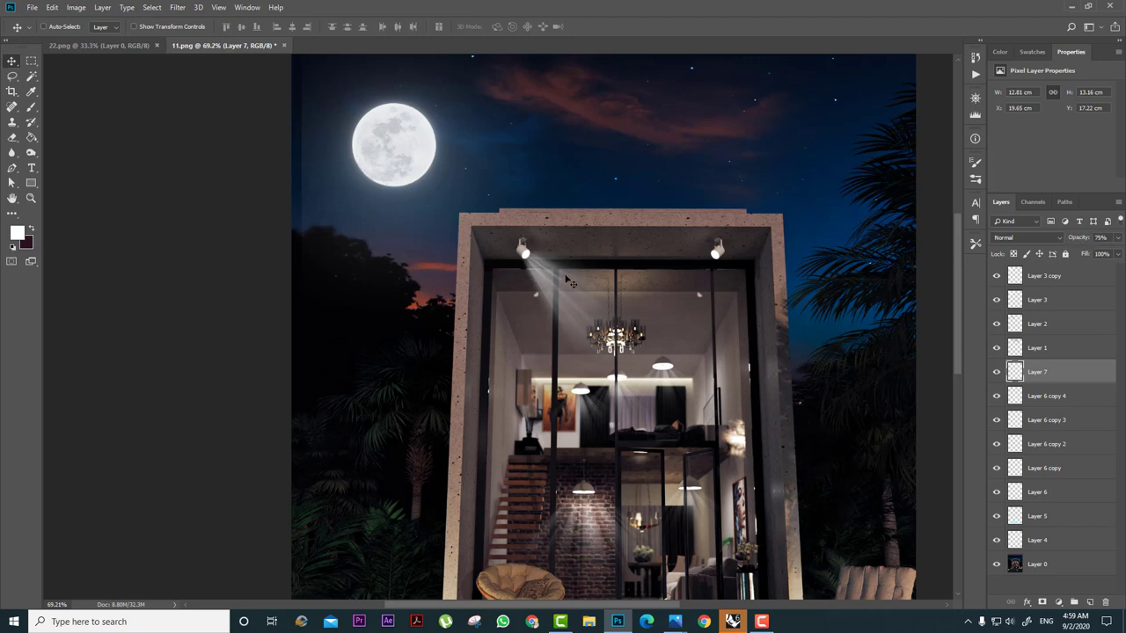
# Duplicate the left spotlight's rays, flip the copy horizontally, and align it beneath the right roof spotlight.
pyautogui.keyDown('alt'); pyautogui.moveTo(561, 283); pyautogui.dragTo(623, 283); pyautogui.keyUp('alt')
pyautogui.hotkey('ctrl', 't')
pyautogui.rightClick(623, 282)
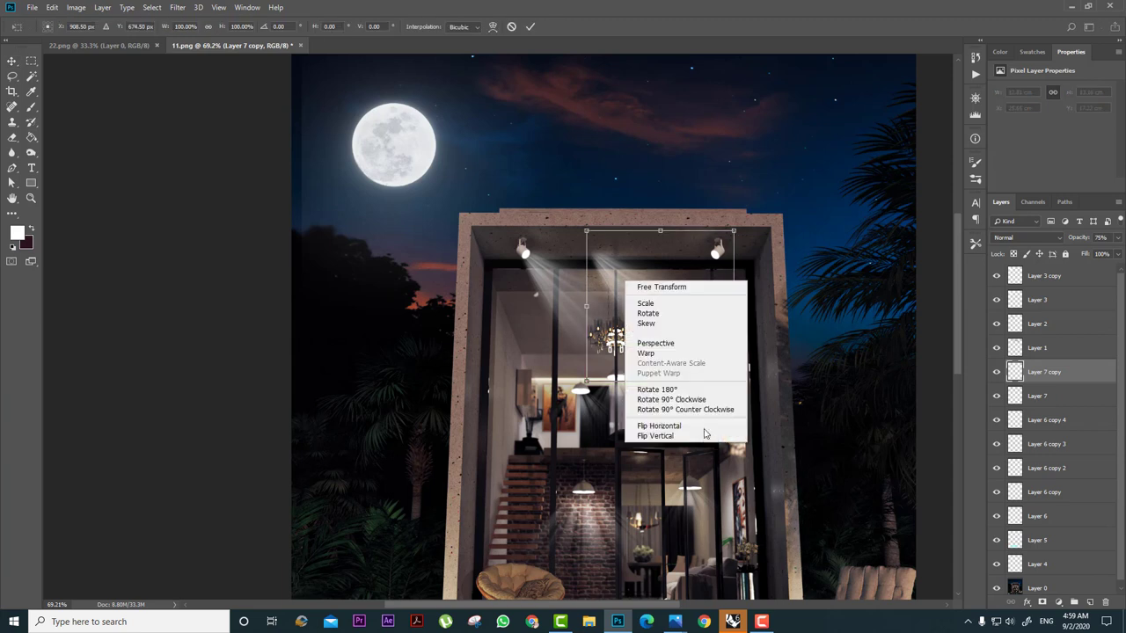
pyautogui.click(666, 427)
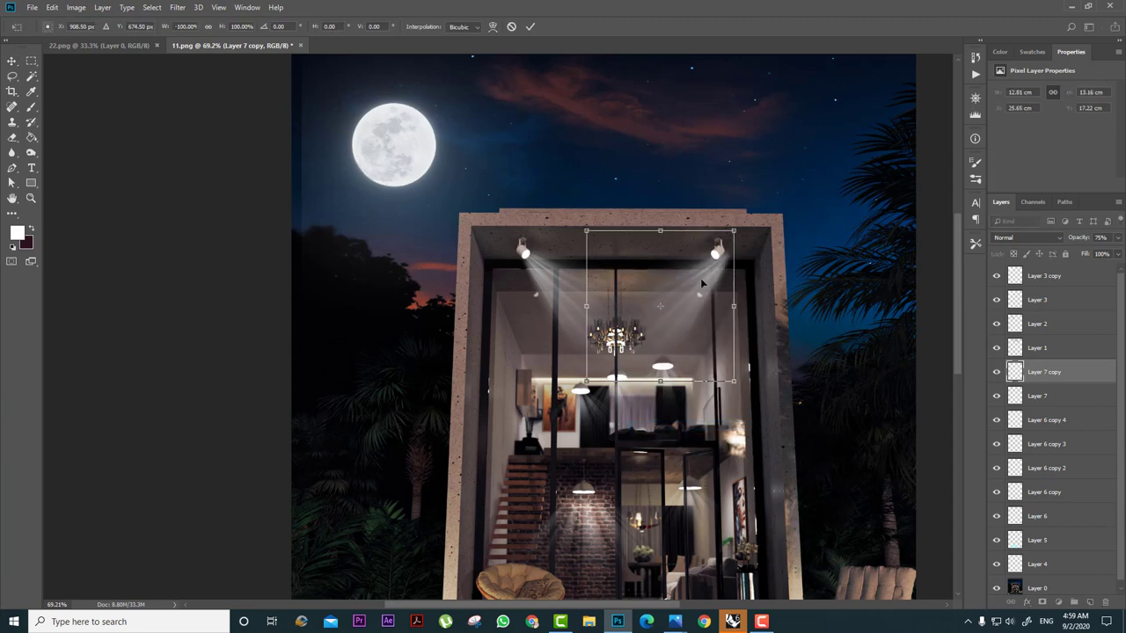
pyautogui.moveTo(721, 275); pyautogui.dragTo(712, 278)
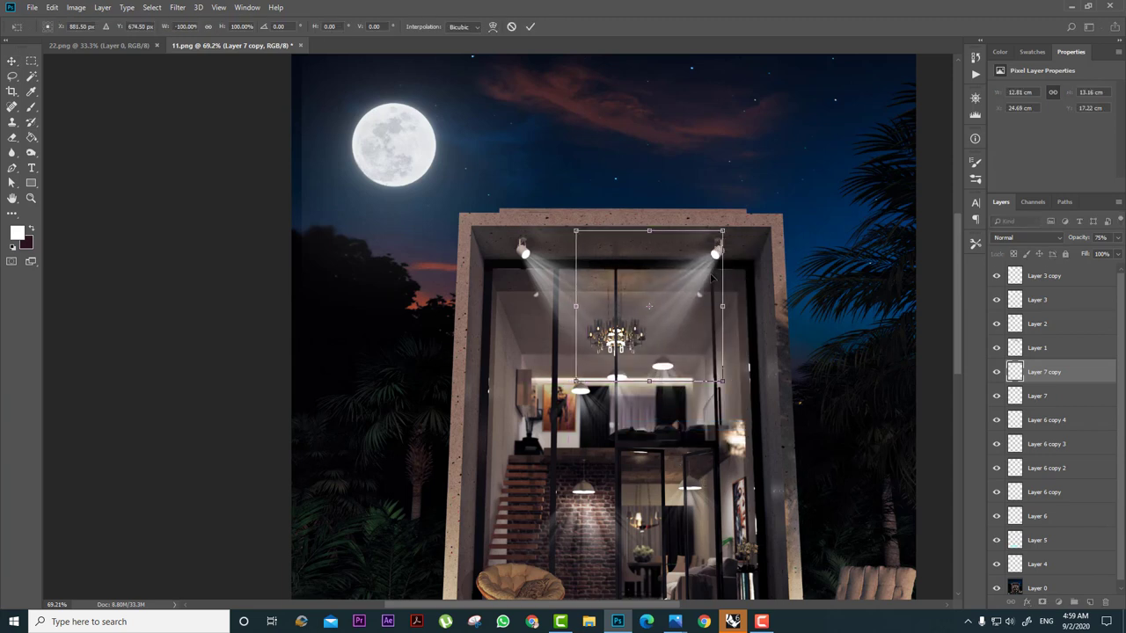
pyautogui.press('Return')
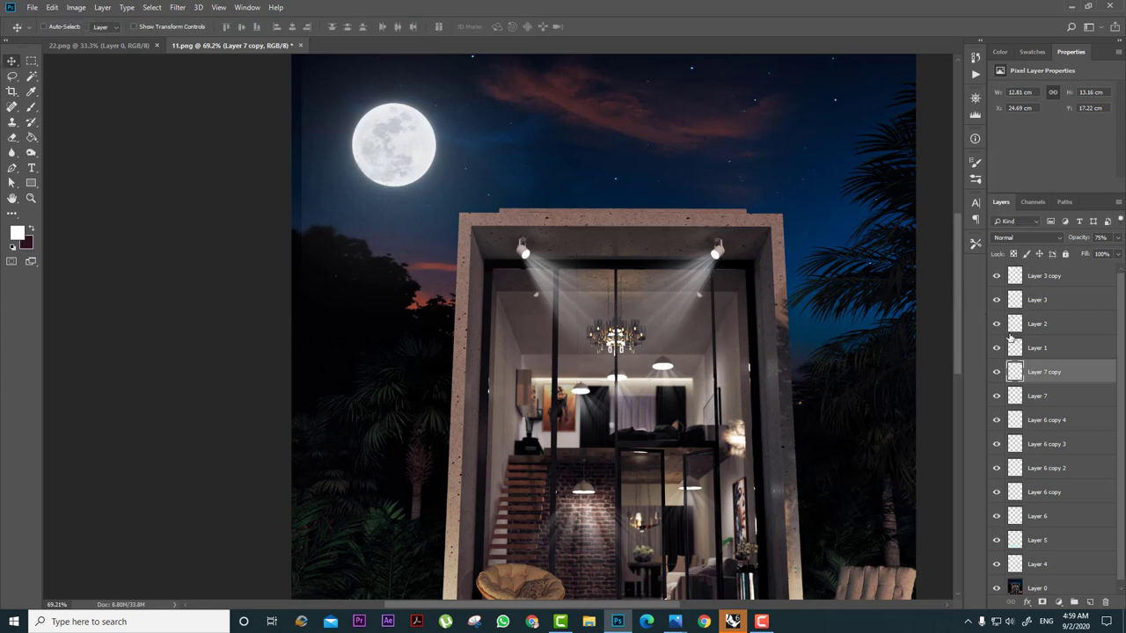
# Set the opacity of both roof spotlight ray layers, Layer 7 and Layer 7 copy, to 37%.
pyautogui.keyDown('shift'); pyautogui.click(1055, 398); pyautogui.keyUp('shift')
pyautogui.moveTo(1085, 239)
pyautogui.mouseDown()
pyautogui.moveTo(1068, 245)
pyautogui.moveTo(1090, 239)
pyautogui.mouseUp()
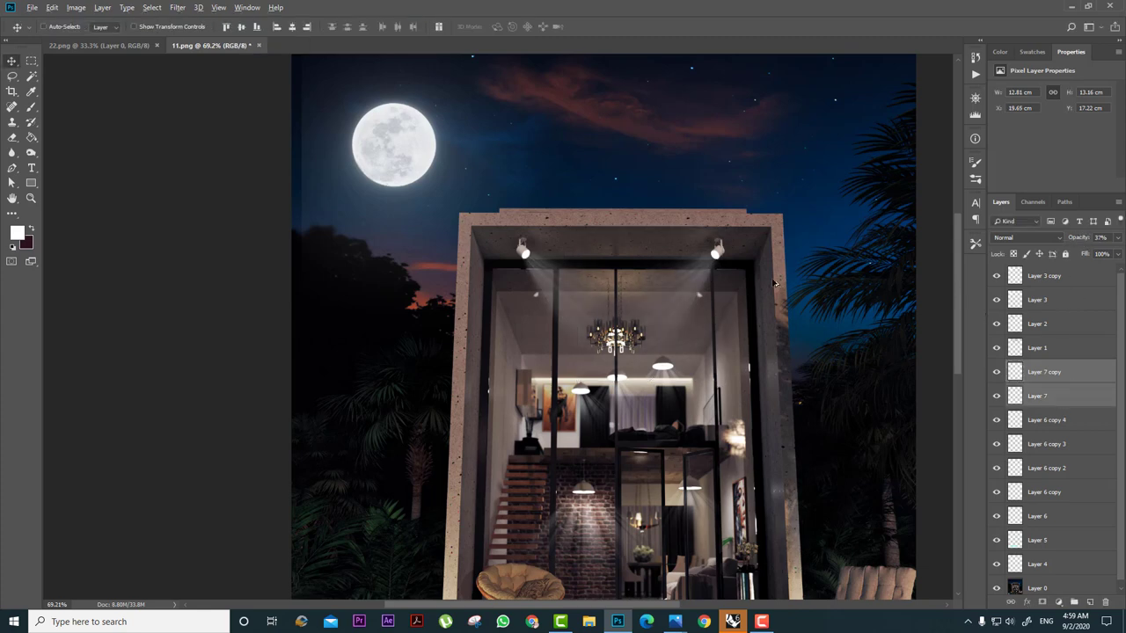
pyautogui.keyDown('alt'); pyautogui.scroll(-2, 520, 252); pyautogui.keyUp('alt')
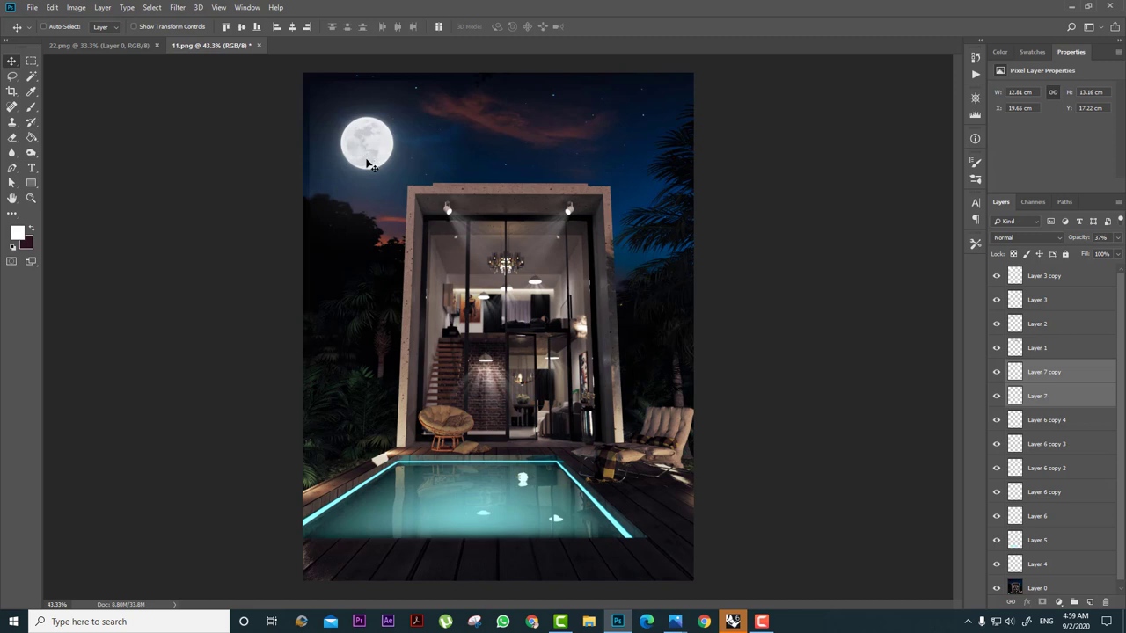
# Move the moon layers, Layer 3 and Layer 3 copy, over the villa's upper-left roof corner to expose the glow's hard edges.
pyautogui.click(1090, 277)
pyautogui.keyDown('shift'); pyautogui.click(1069, 300); pyautogui.keyUp('shift')
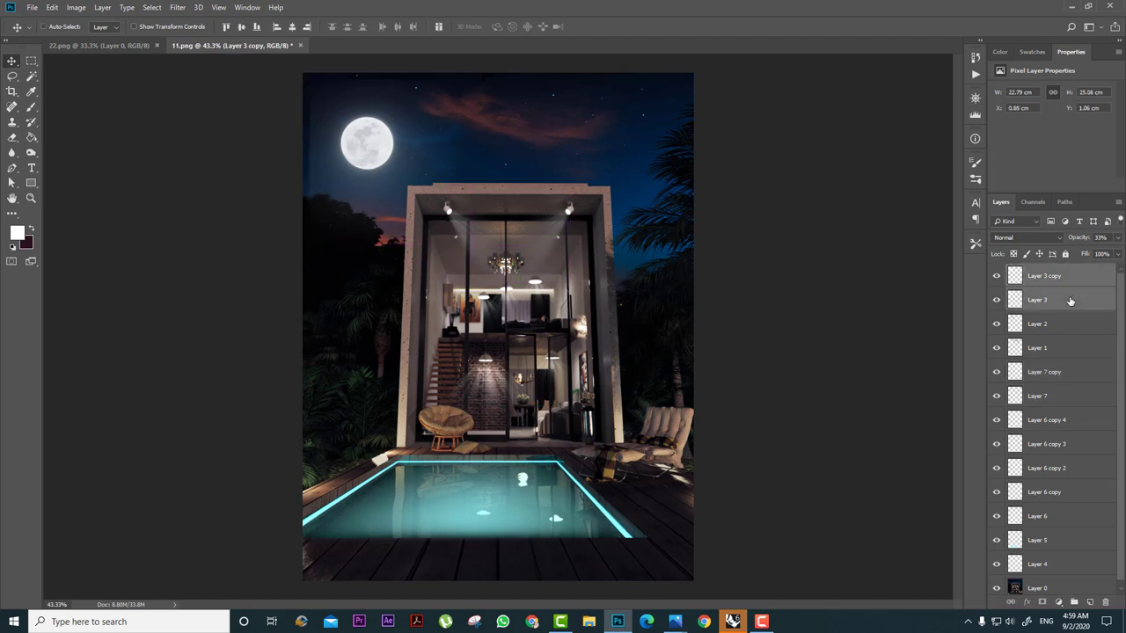
pyautogui.moveTo(399, 154)
pyautogui.mouseDown()
pyautogui.moveTo(398, 126)
pyautogui.moveTo(401, 164)
pyautogui.moveTo(400, 147)
pyautogui.mouseUp()
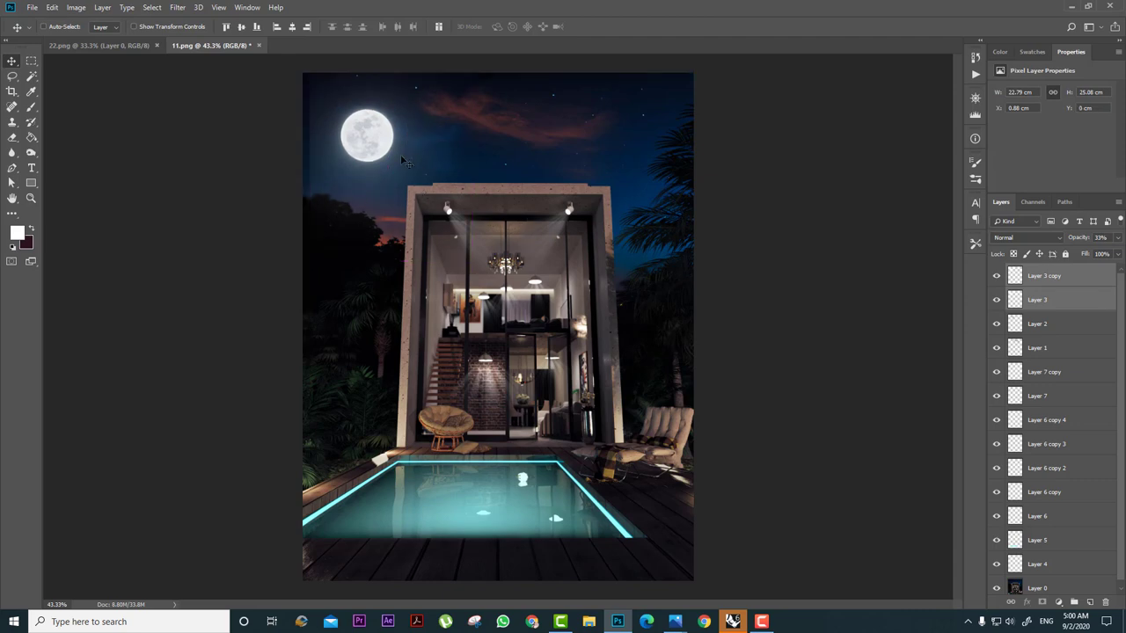
pyautogui.keyDown('alt'); pyautogui.scroll(5, 310, 175); pyautogui.keyUp('alt')
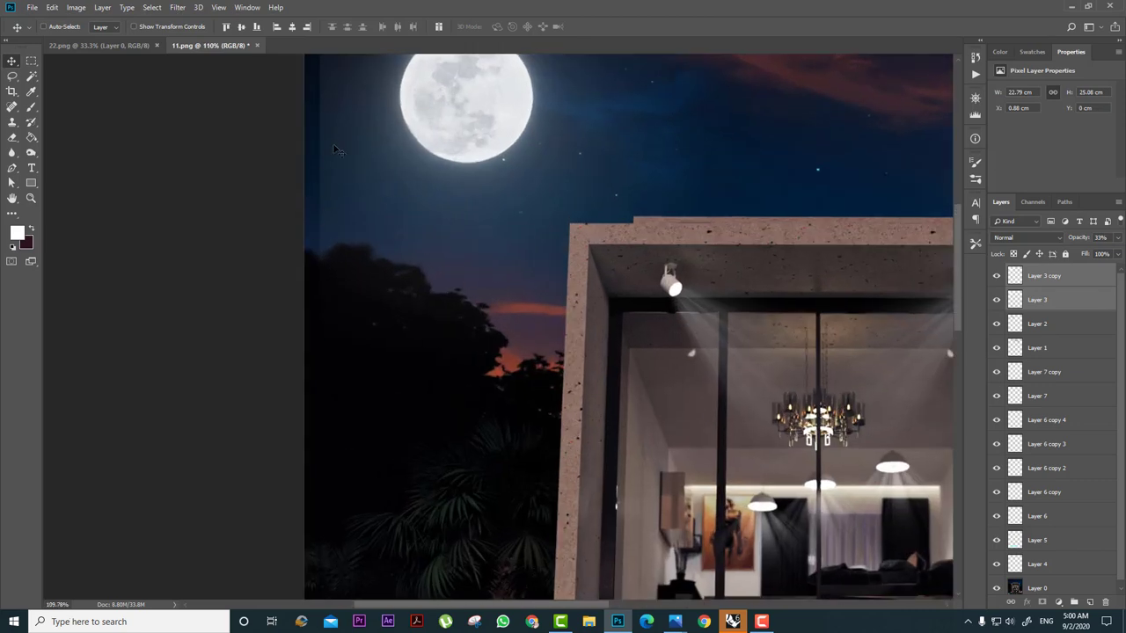
pyautogui.moveTo(460, 93); pyautogui.dragTo(540, 211)
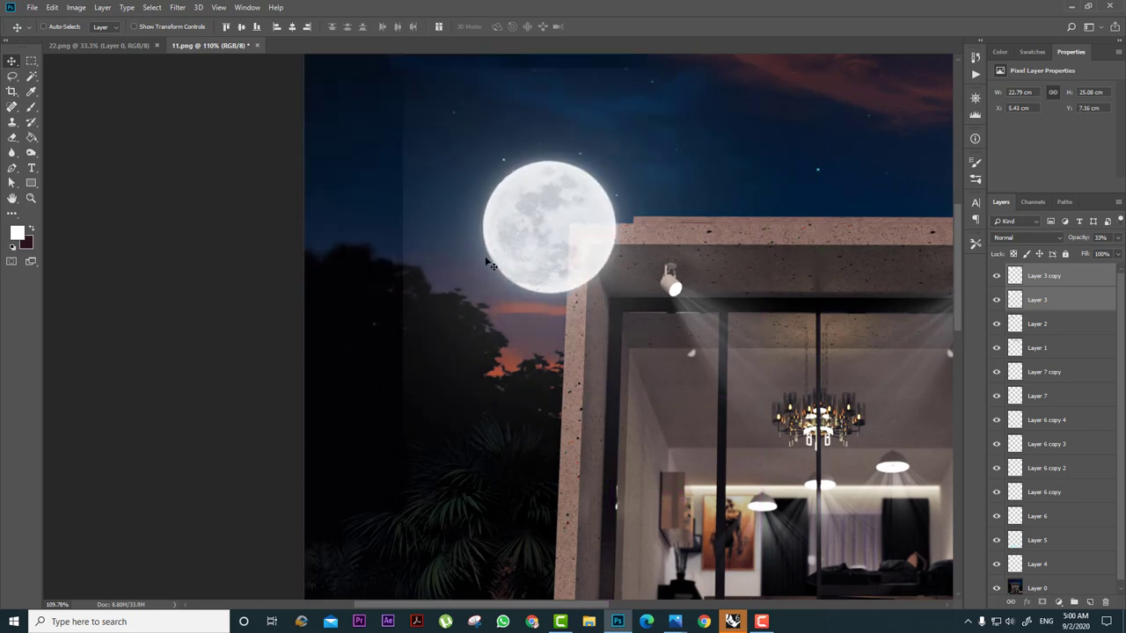
pyautogui.keyDown('alt'); pyautogui.scroll(-3, 553, 241); pyautogui.keyUp('alt')
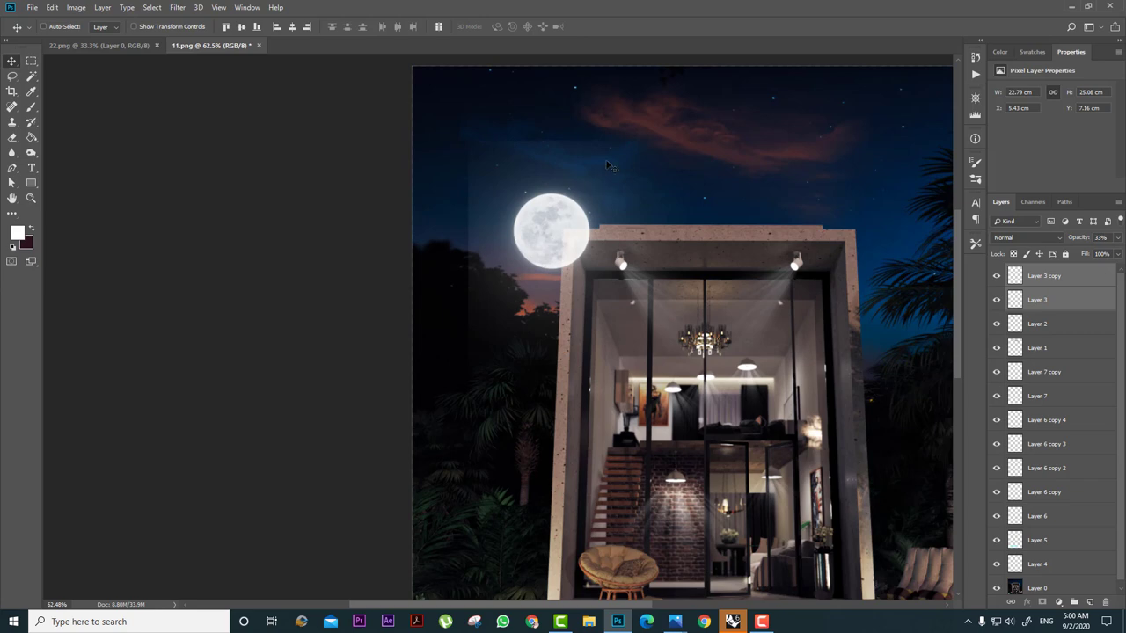
# Combine the two moon layers into one smart object and rasterize it.
pyautogui.rightClick(1058, 280)
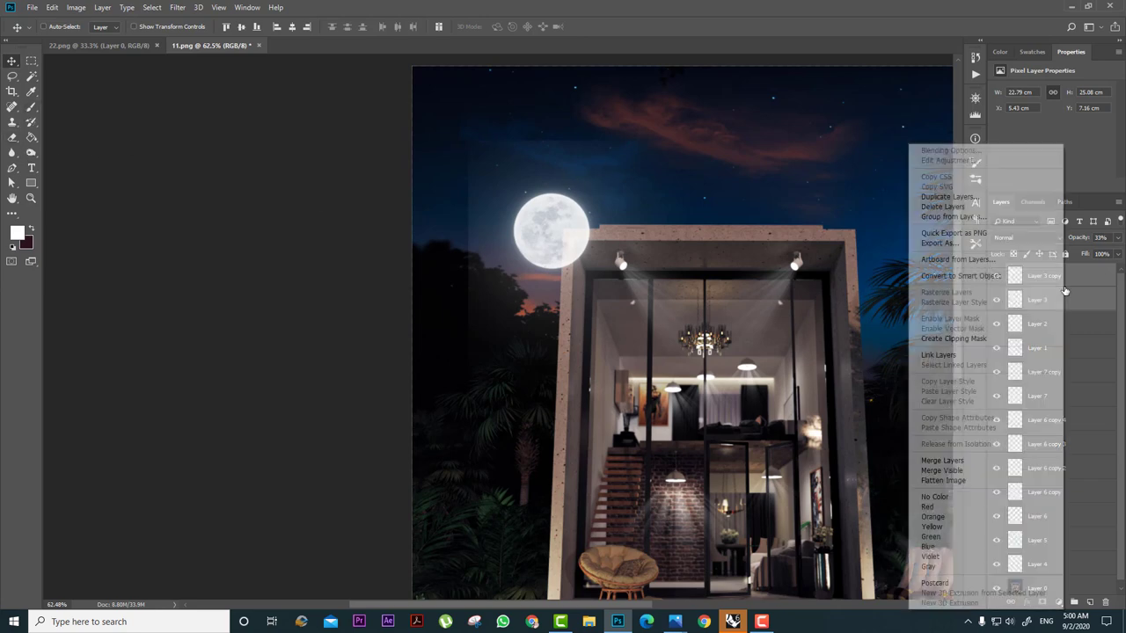
pyautogui.click(960, 276)
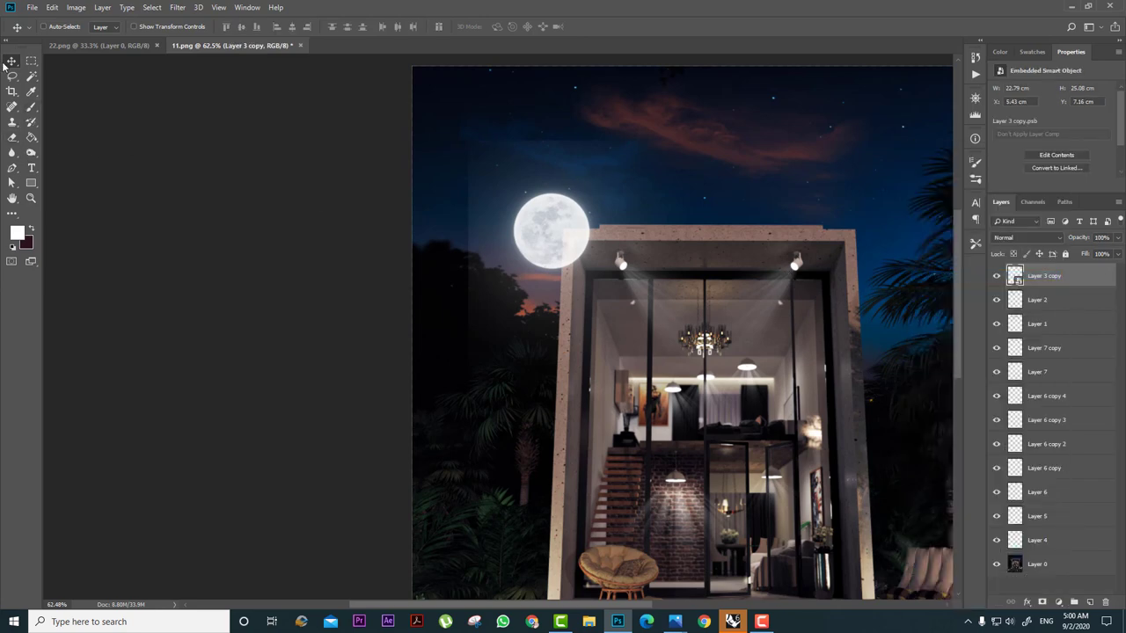
pyautogui.click(31, 108)
pyautogui.click(536, 236)
pyautogui.click(543, 239)
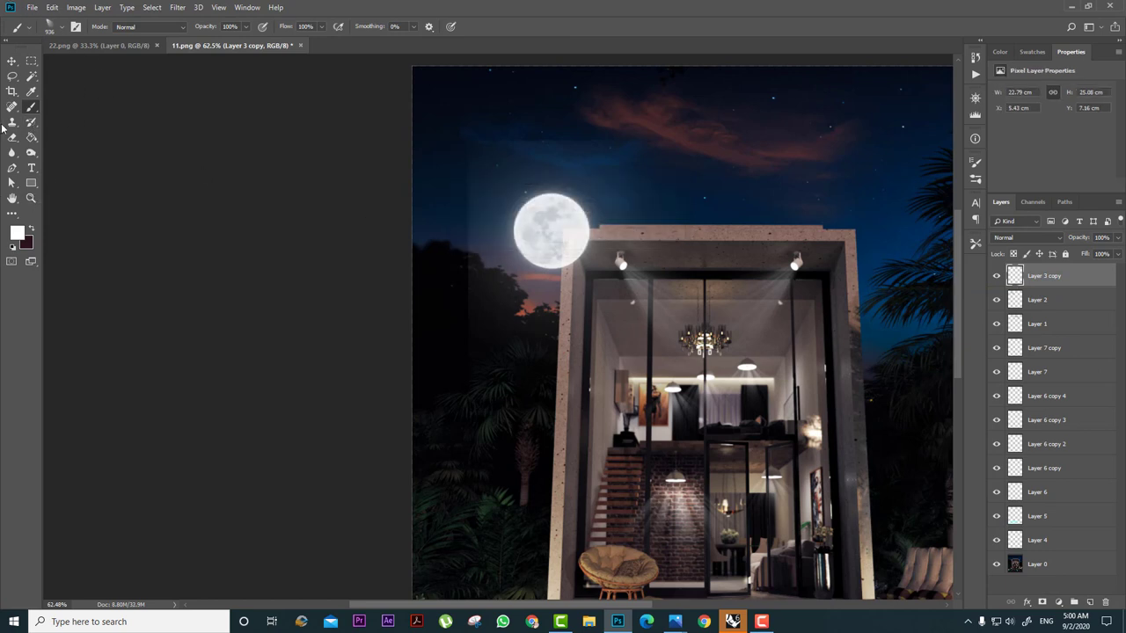
# Erase the hard edge of the moon's glow along its left side with a resized Eraser.
pyautogui.click(12, 138)
pyautogui.keyDown('alt'); pyautogui.moveTo(666, 131); pyautogui.dragTo(647, 131, button='right'); pyautogui.keyUp('alt')
pyautogui.moveTo(443, 145)
pyautogui.mouseDown()
pyautogui.moveTo(636, 117)
pyautogui.moveTo(458, 330)
pyautogui.moveTo(454, 157)
pyautogui.moveTo(499, 438)
pyautogui.mouseUp()
# Move the cleaned-up moon back into the open sky to the upper left of the villa.
pyautogui.click(12, 60)
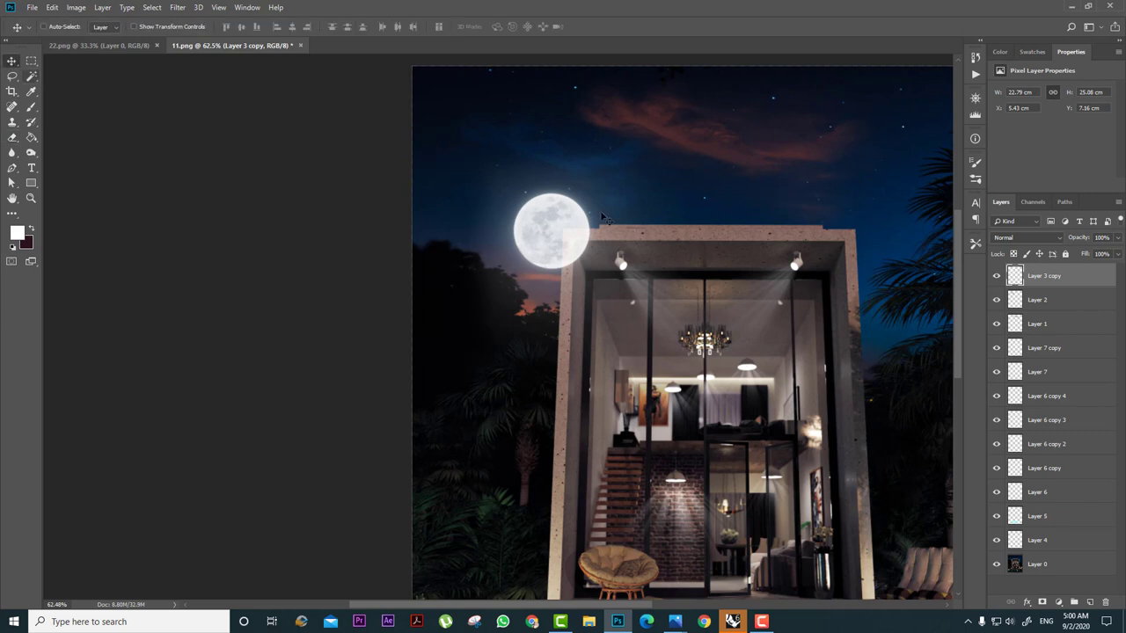
pyautogui.moveTo(548, 195); pyautogui.dragTo(503, 121)
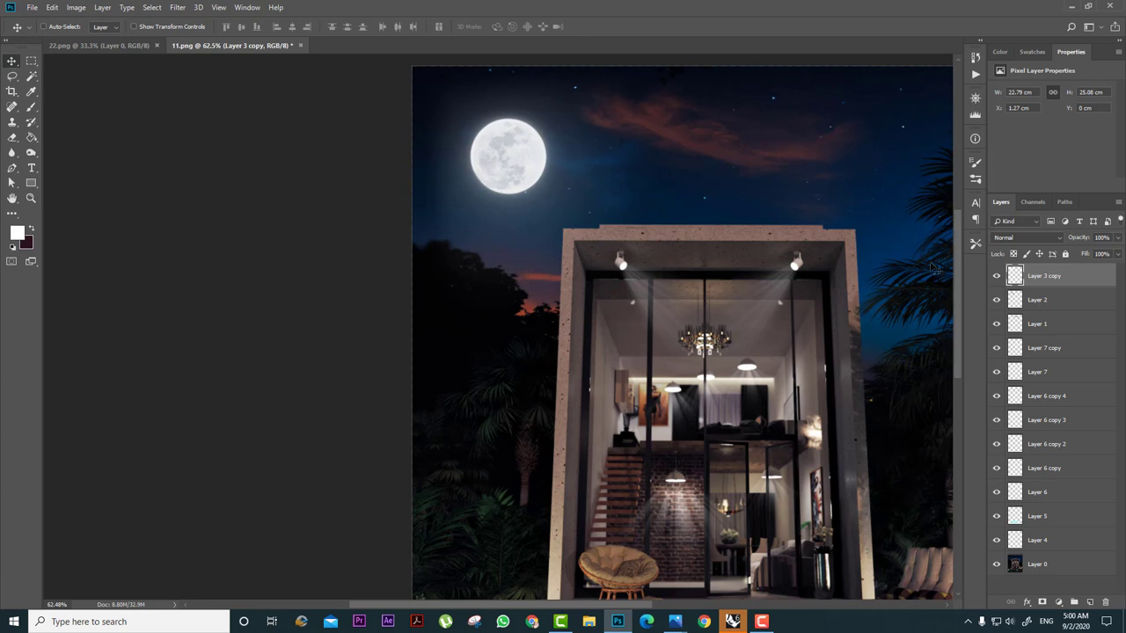
pyautogui.keyDown('alt'); pyautogui.scroll(-2, 661, 248); pyautogui.keyUp('alt')
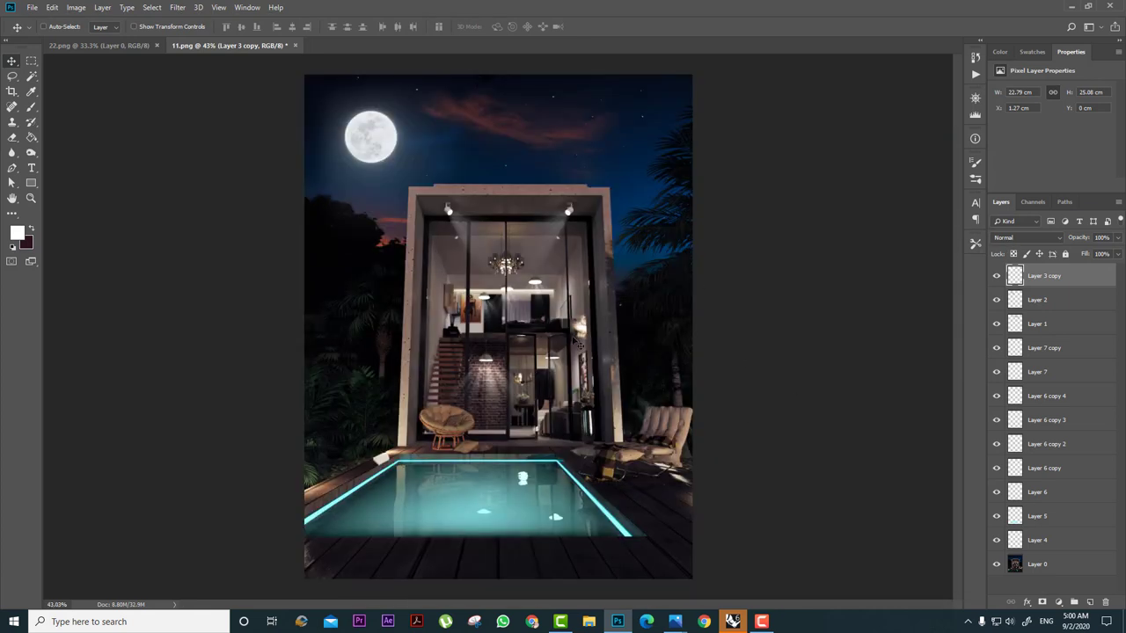
# Switch to the daytime render 22.png and open the Color Efex Pro 4 filter from the Nik Collection.
pyautogui.click(100, 45)
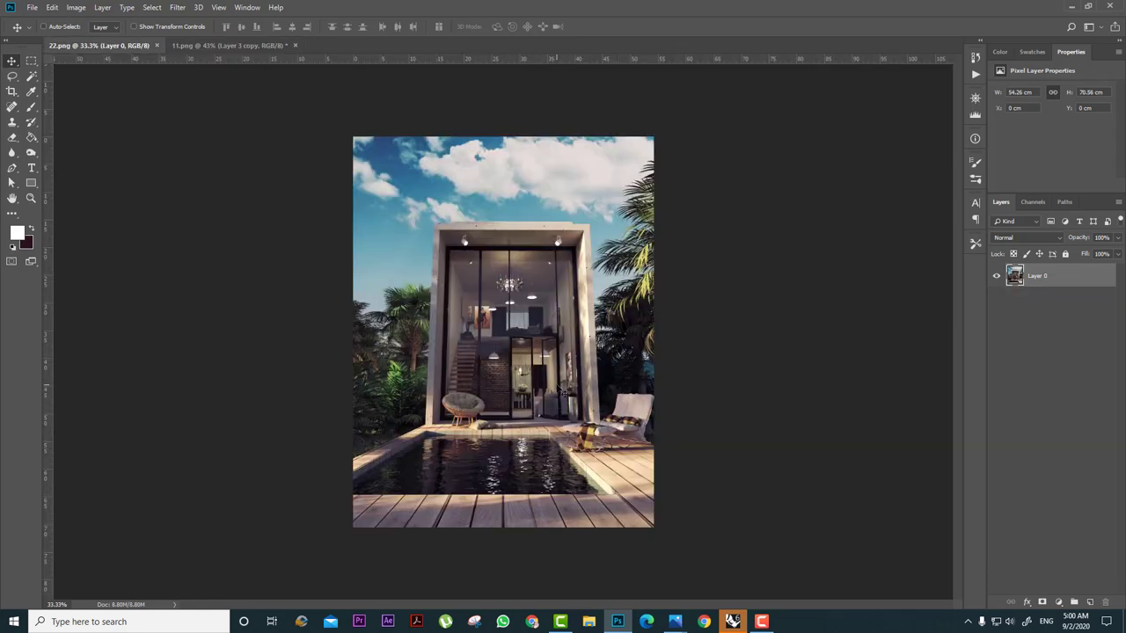
pyautogui.keyDown('alt'); pyautogui.scroll(1, 549, 391); pyautogui.keyUp('alt')
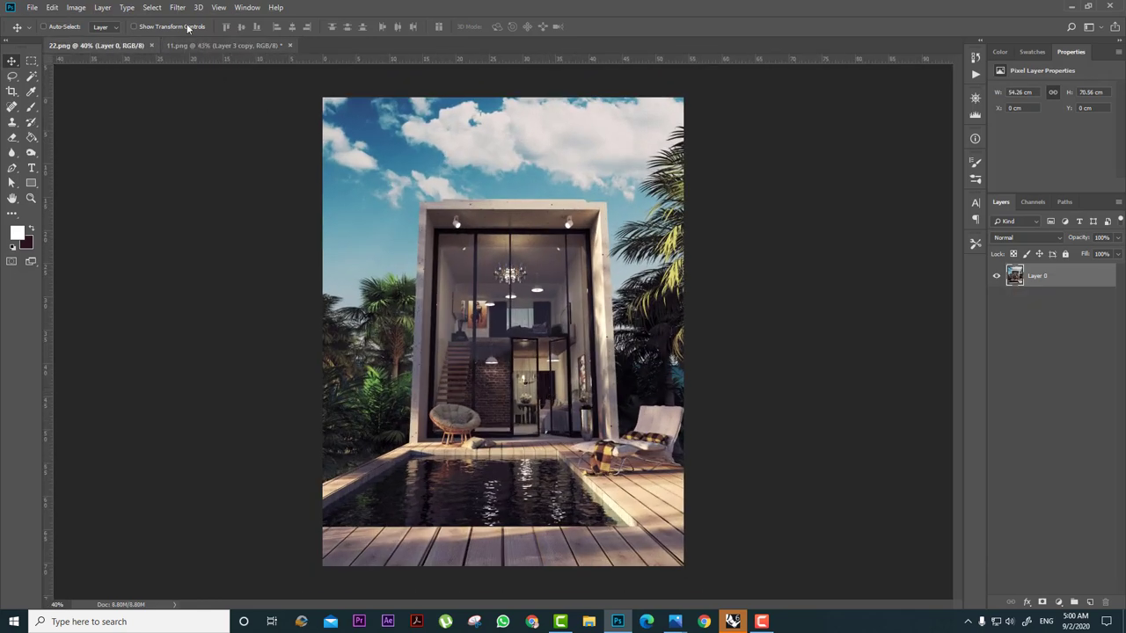
pyautogui.click(178, 8)
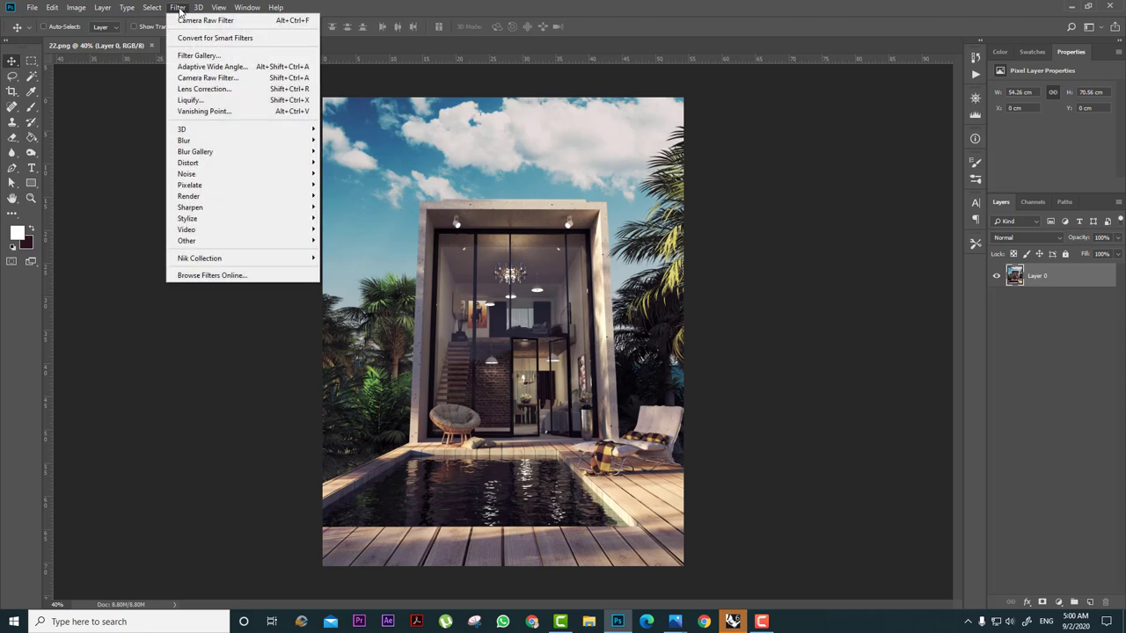
pyautogui.moveTo(243, 259)
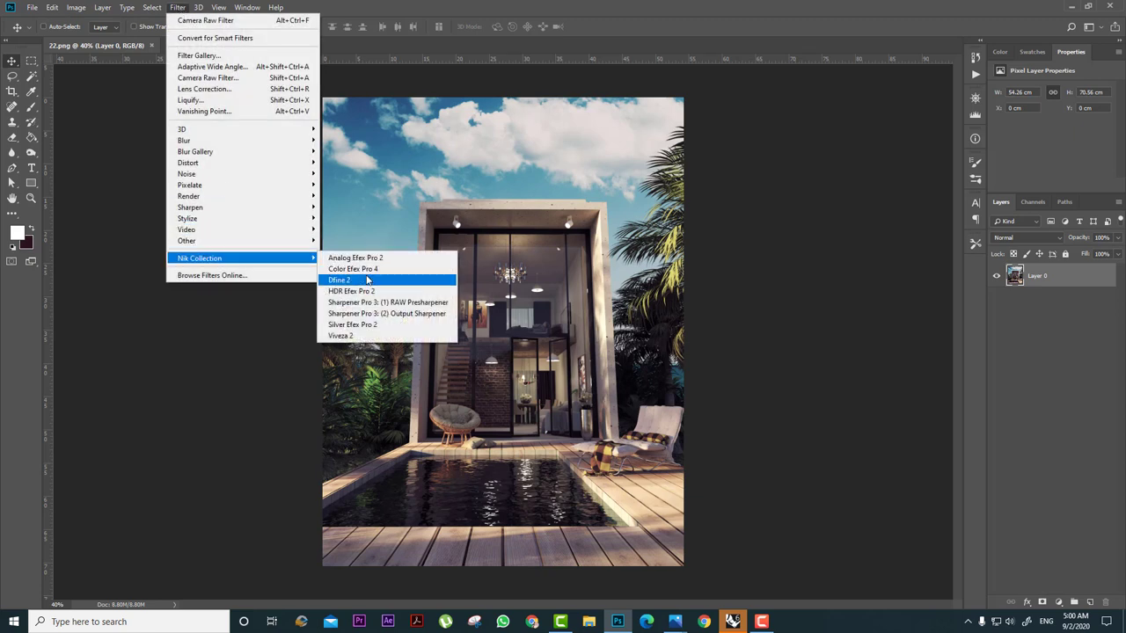
pyautogui.click(370, 272)
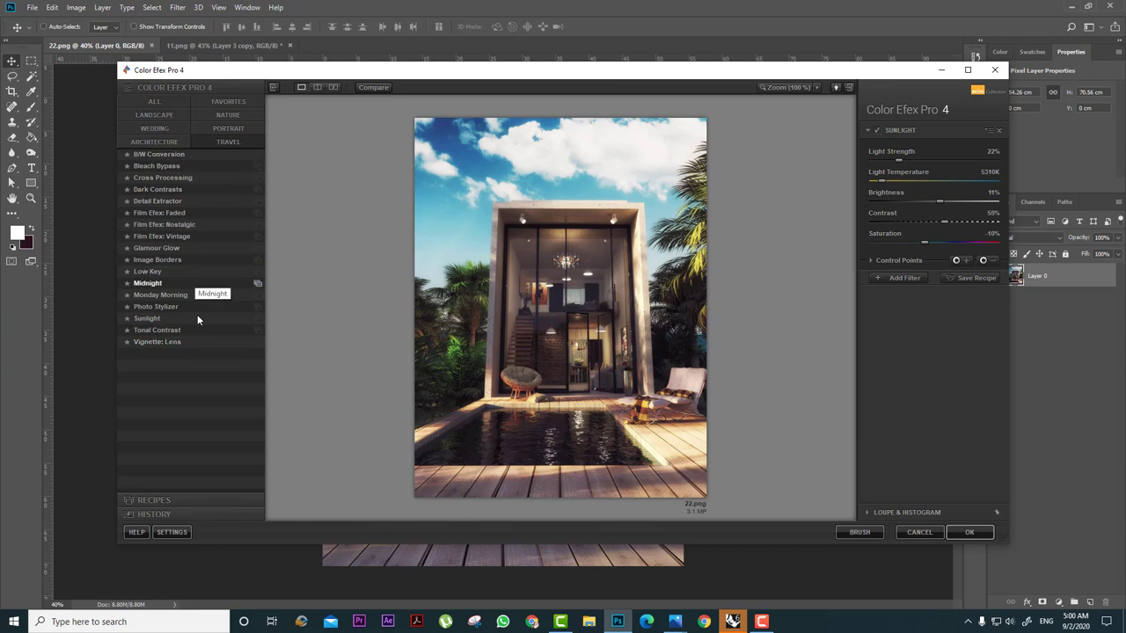
# Preview the Midnight, Vignette: Lens and Bleach Bypass filters on the daytime render.
pyautogui.click(181, 283)
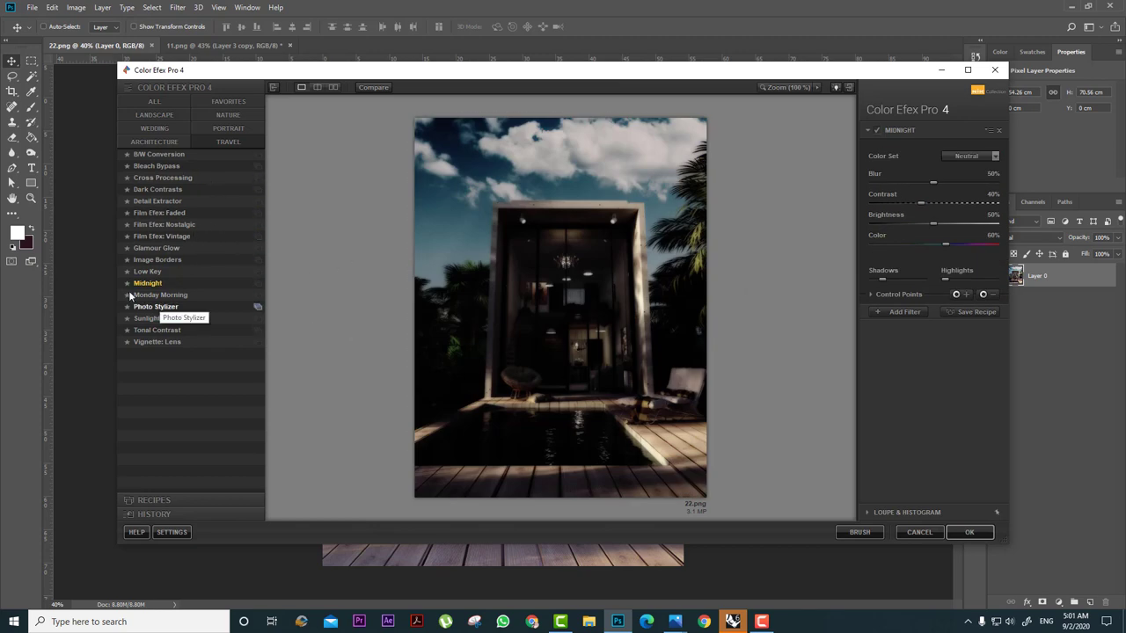
pyautogui.click(174, 343)
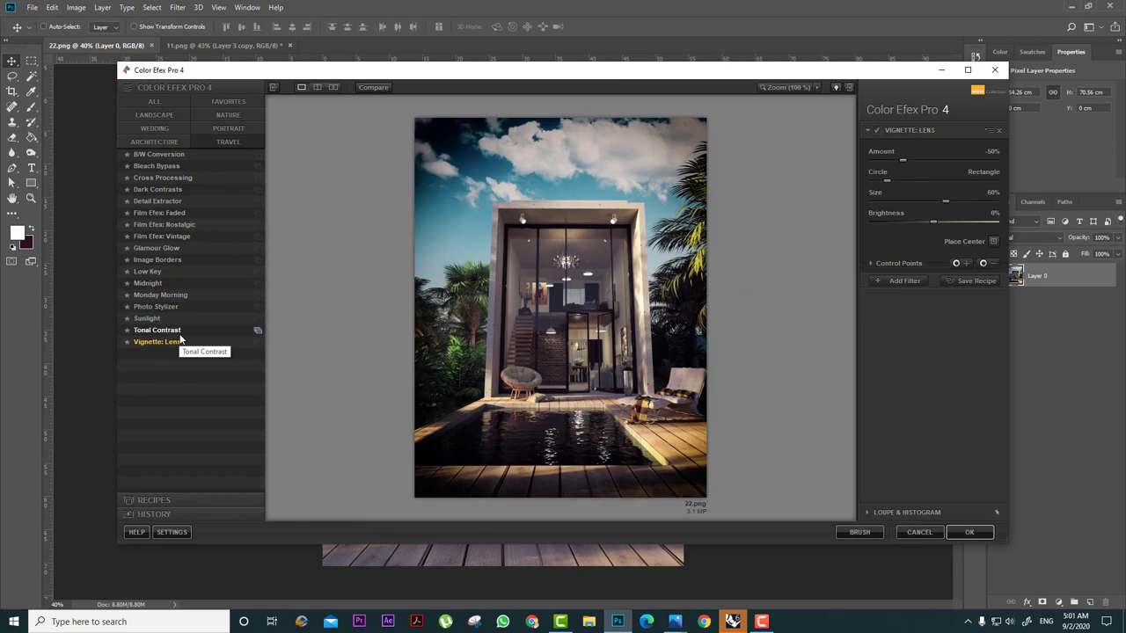
pyautogui.click(193, 164)
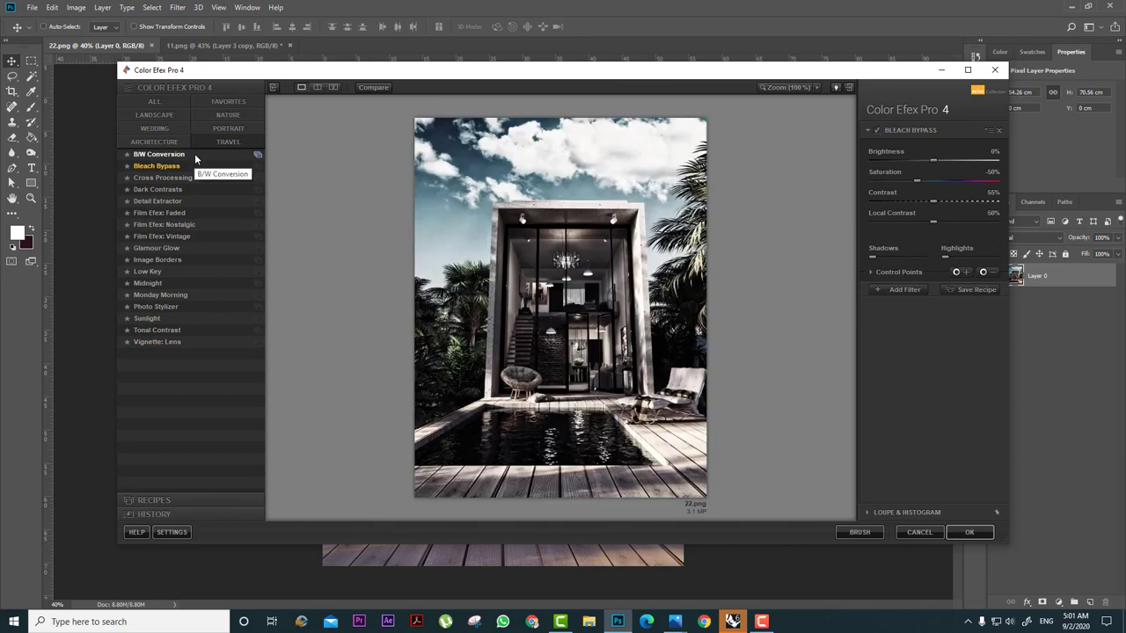
# Preview the Architecture filters one by one on the daytime render, from Bi-Color Filters through Detail Extractor and Levels & Curves to Skylight Filter.
pyautogui.click(164, 141)
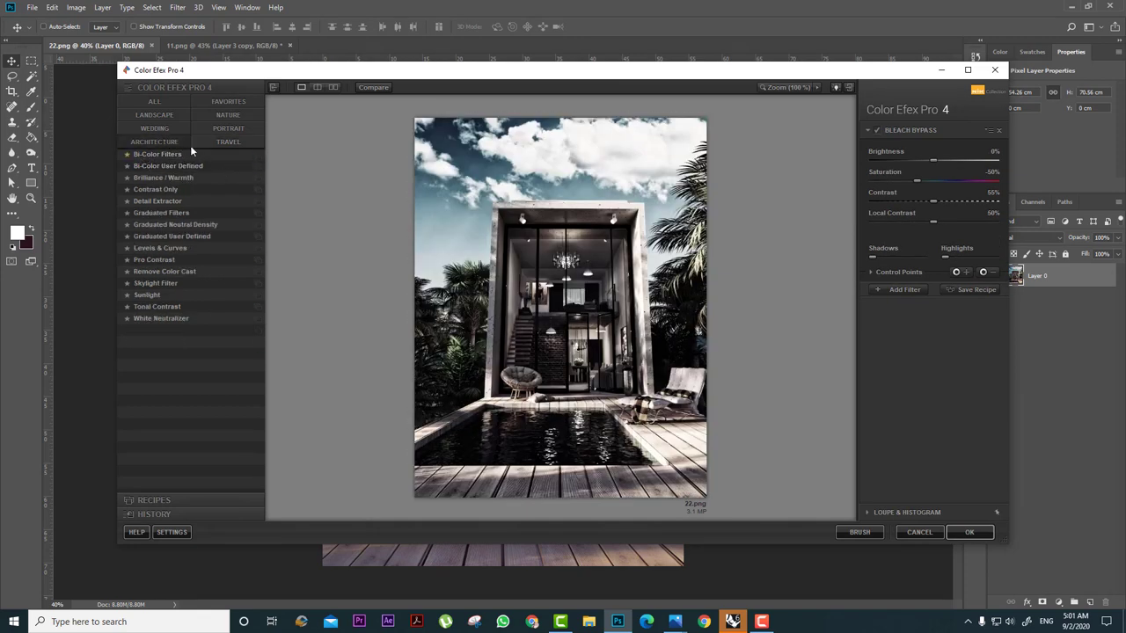
pyautogui.click(189, 155)
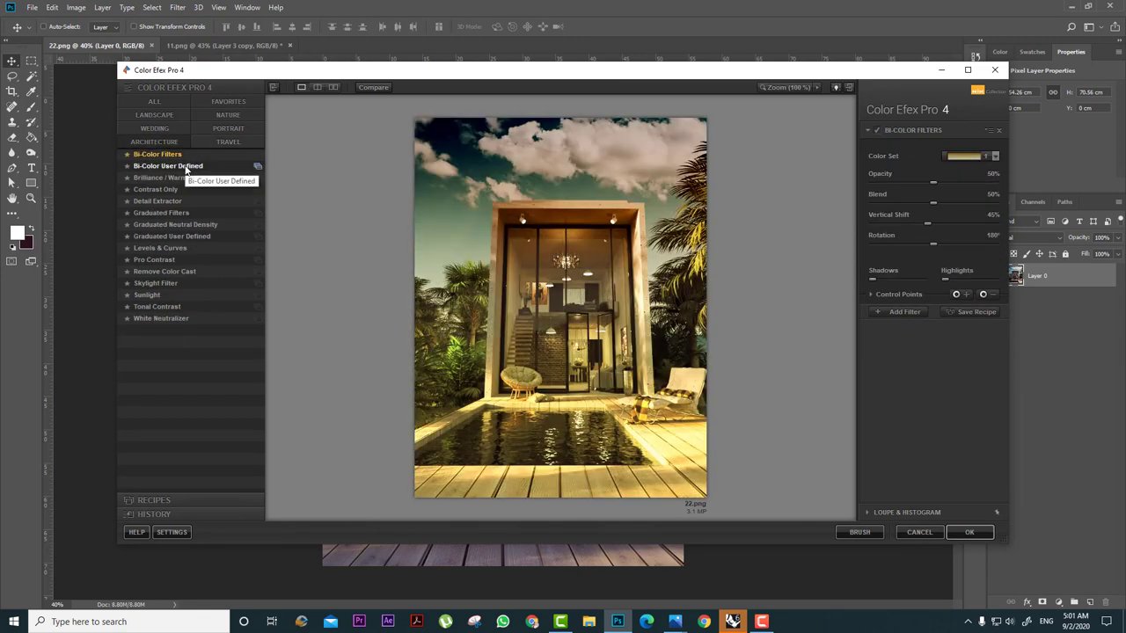
pyautogui.click(186, 166)
pyautogui.click(186, 178)
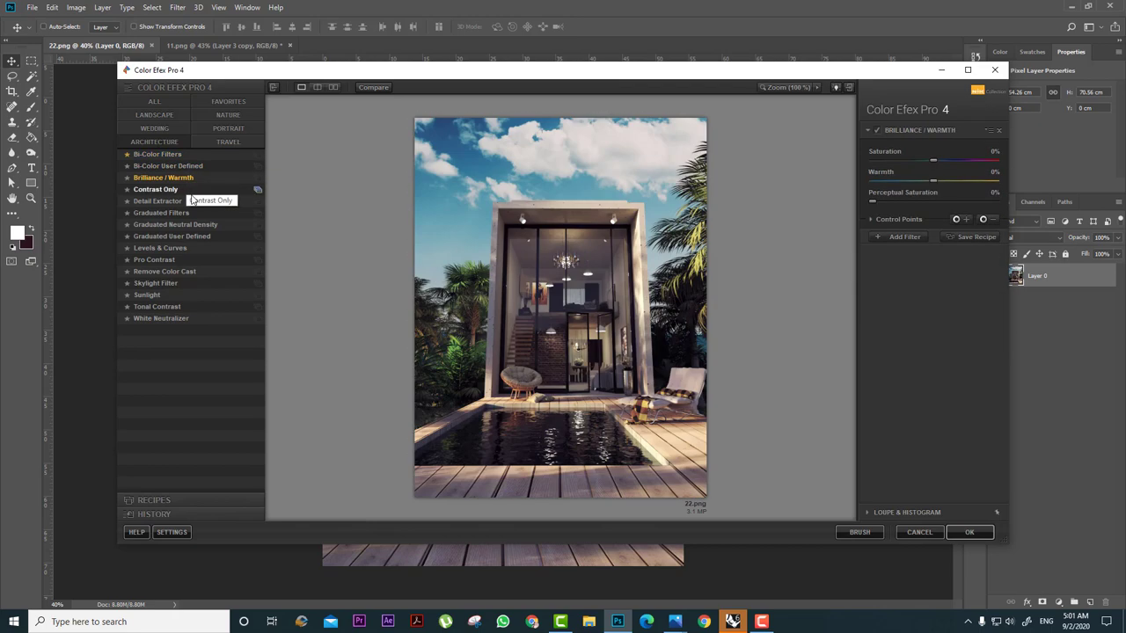
pyautogui.click(171, 202)
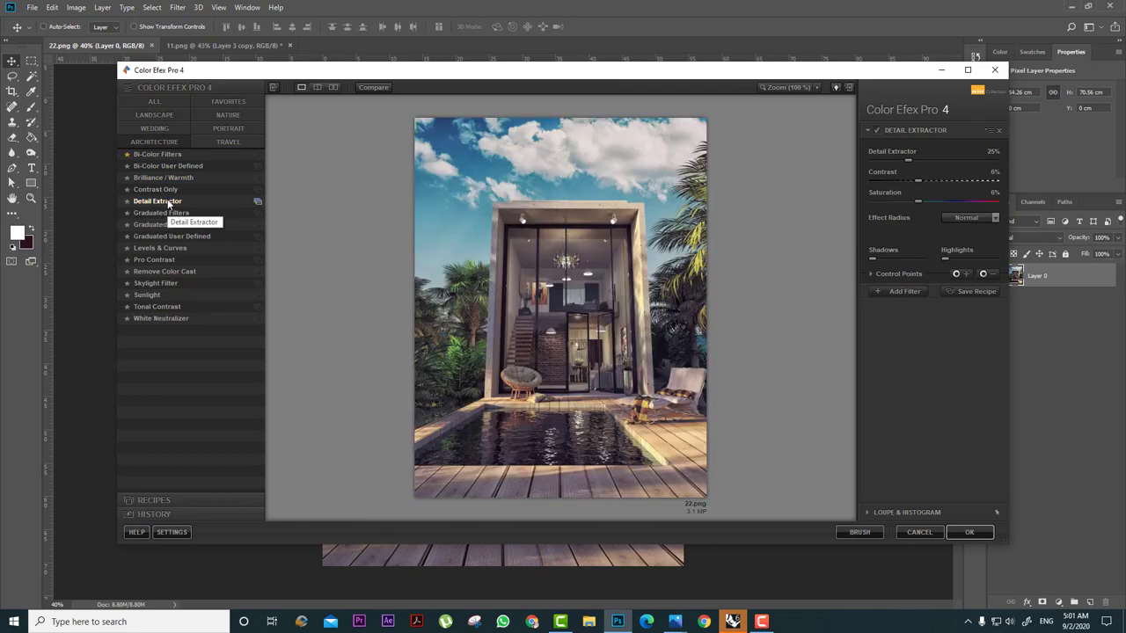
pyautogui.click(175, 237)
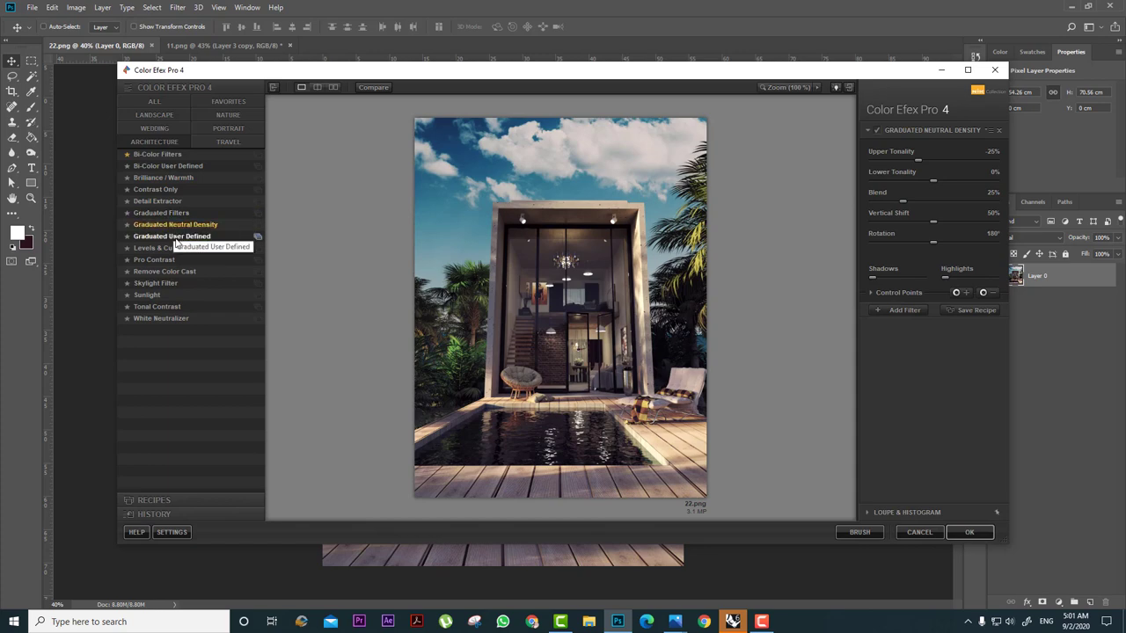
pyautogui.click(175, 248)
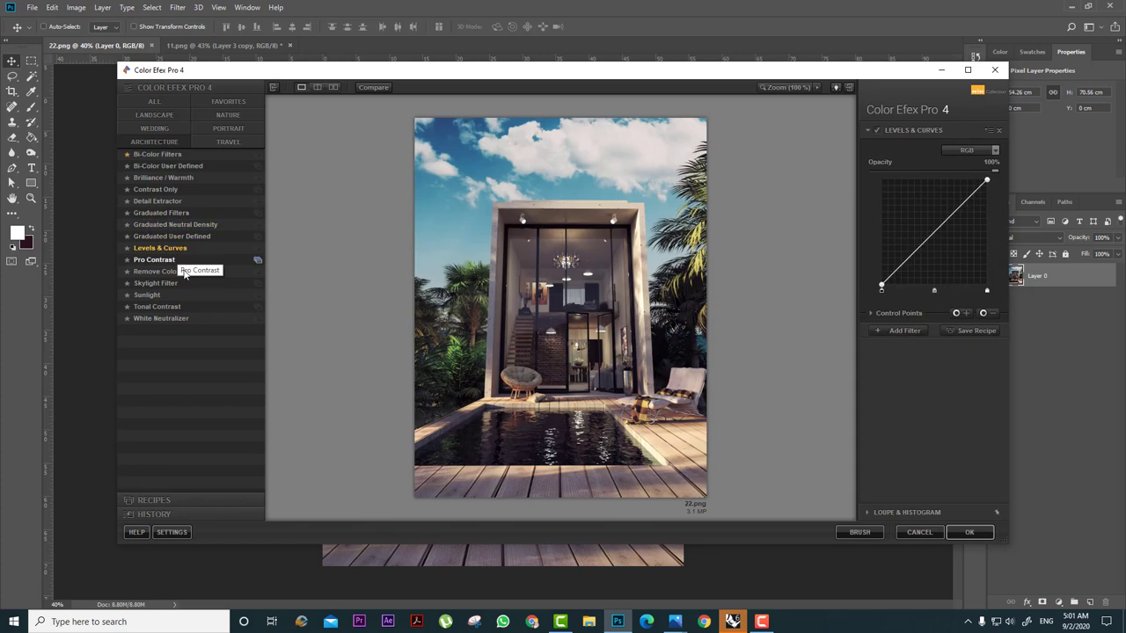
pyautogui.click(153, 260)
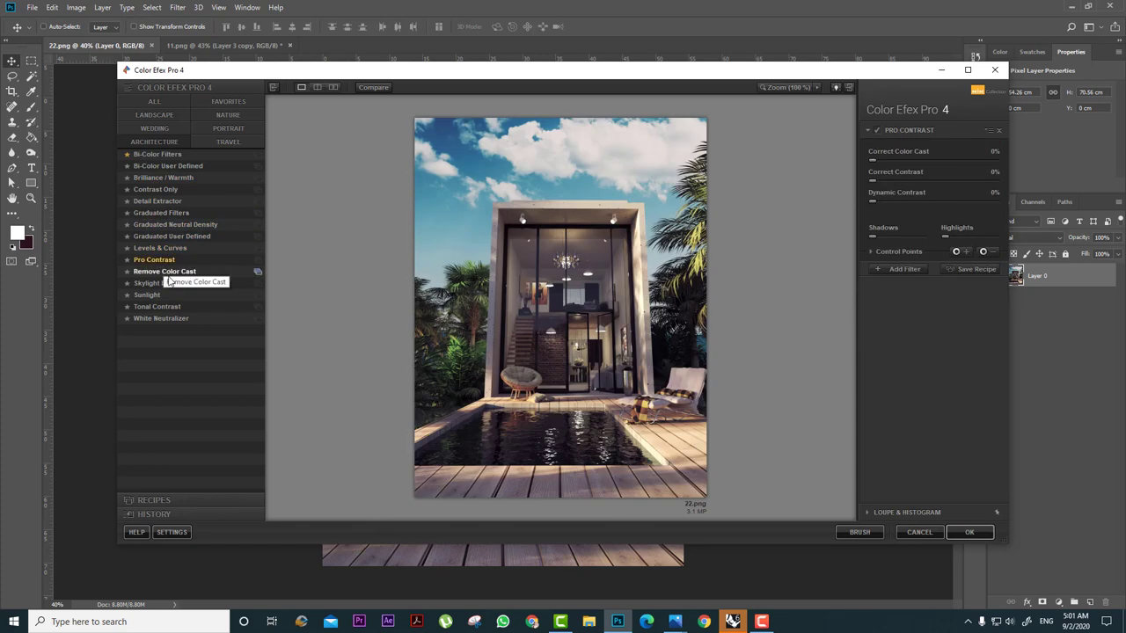
pyautogui.click(158, 272)
pyautogui.click(160, 281)
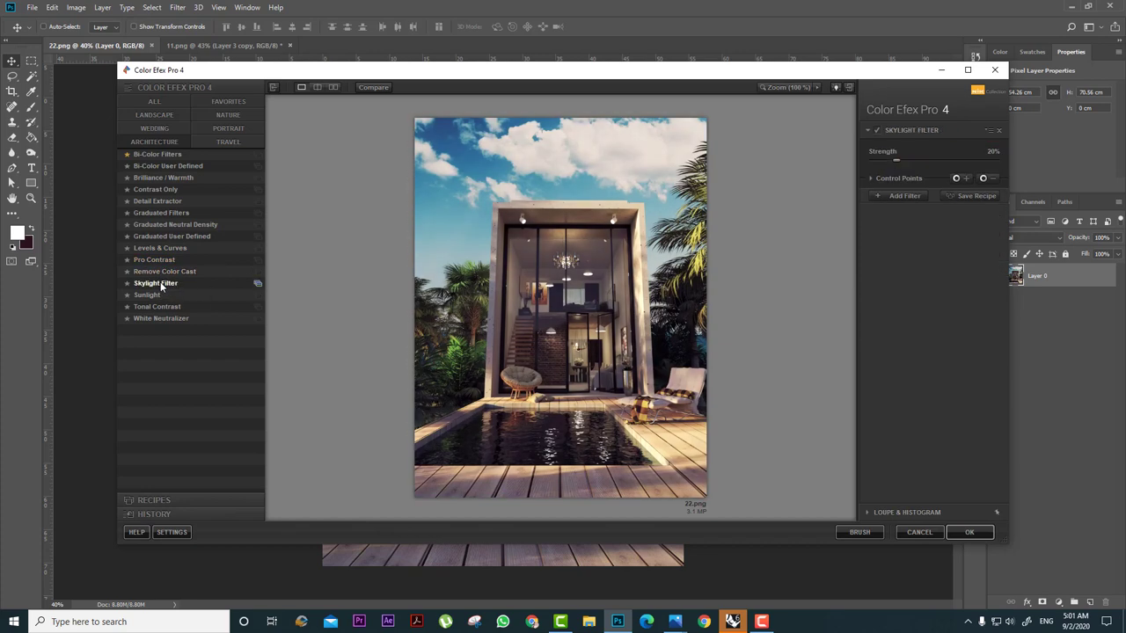
# Apply the Sunlight filter with its default settings to the daytime render.
pyautogui.click(160, 295)
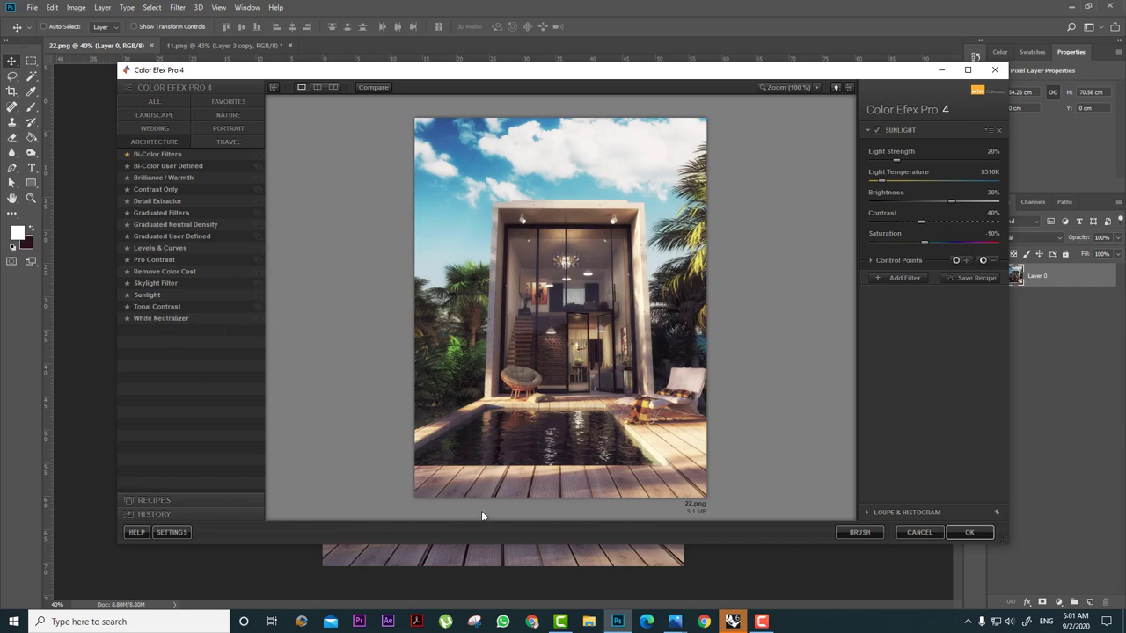
pyautogui.click(978, 532)
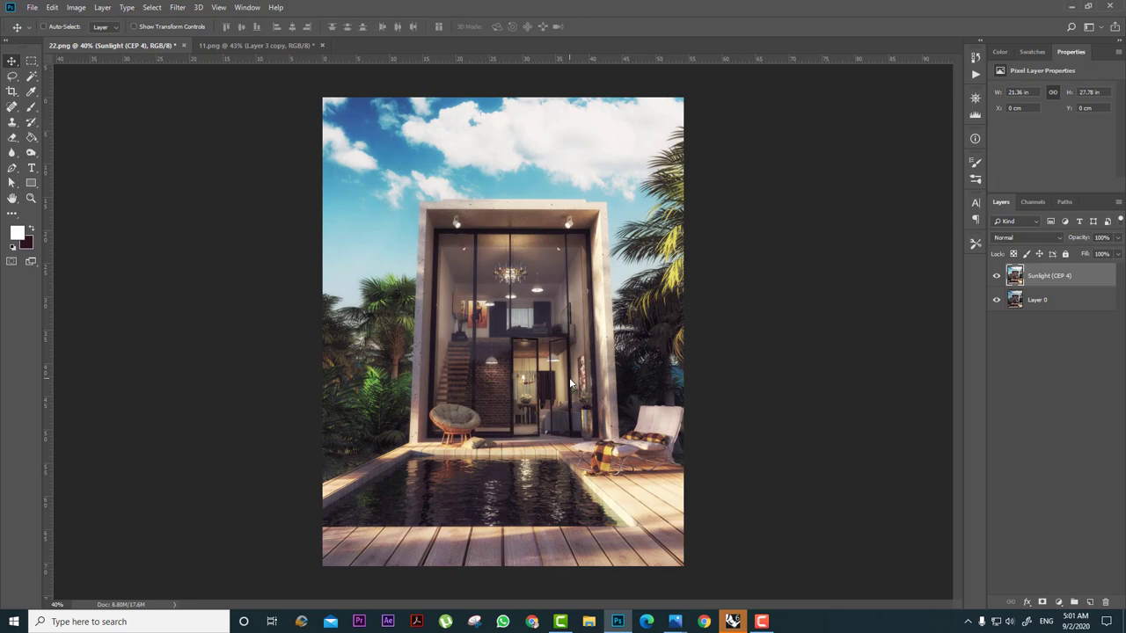
# Compare the daytime villa with and without the Sunlight (CEP 4) layer, inspecting the facade and pool up close.
pyautogui.keyDown('alt'); pyautogui.scroll(5, 468, 377); pyautogui.keyUp('alt')
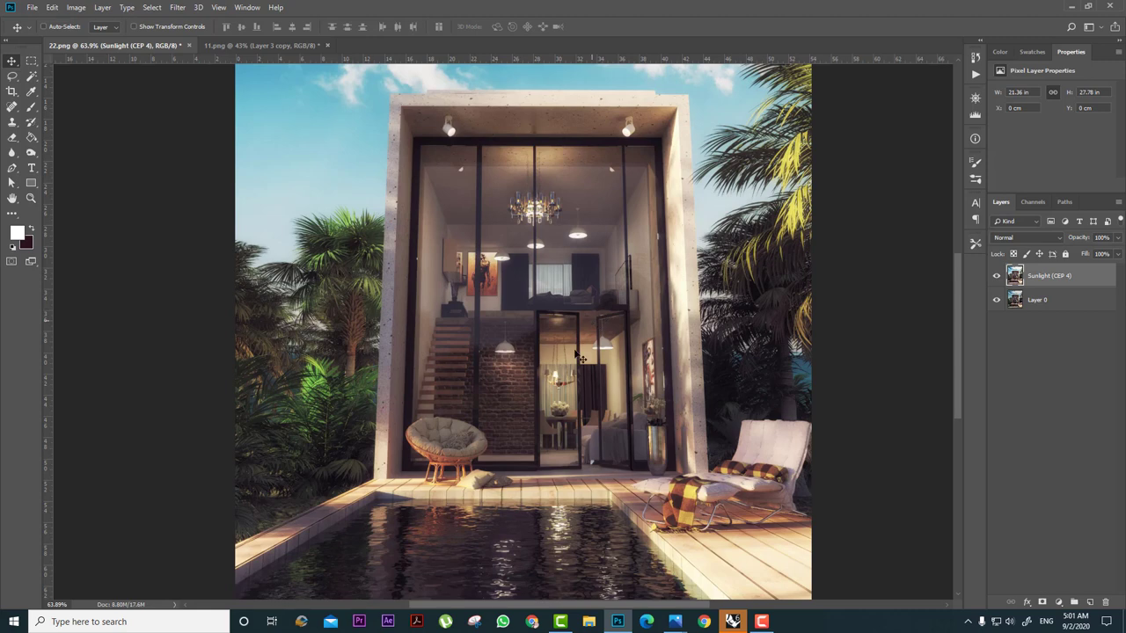
pyautogui.moveTo(580, 357); pyautogui.dragTo(582, 285)
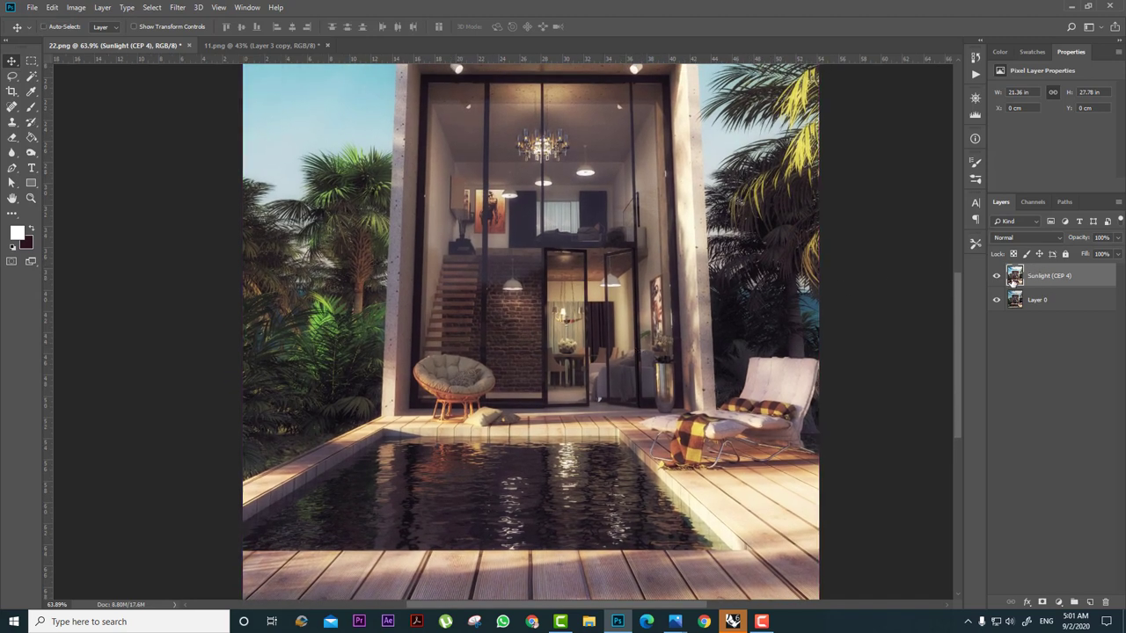
pyautogui.click(997, 276)
pyautogui.click(996, 276)
pyautogui.click(996, 276)
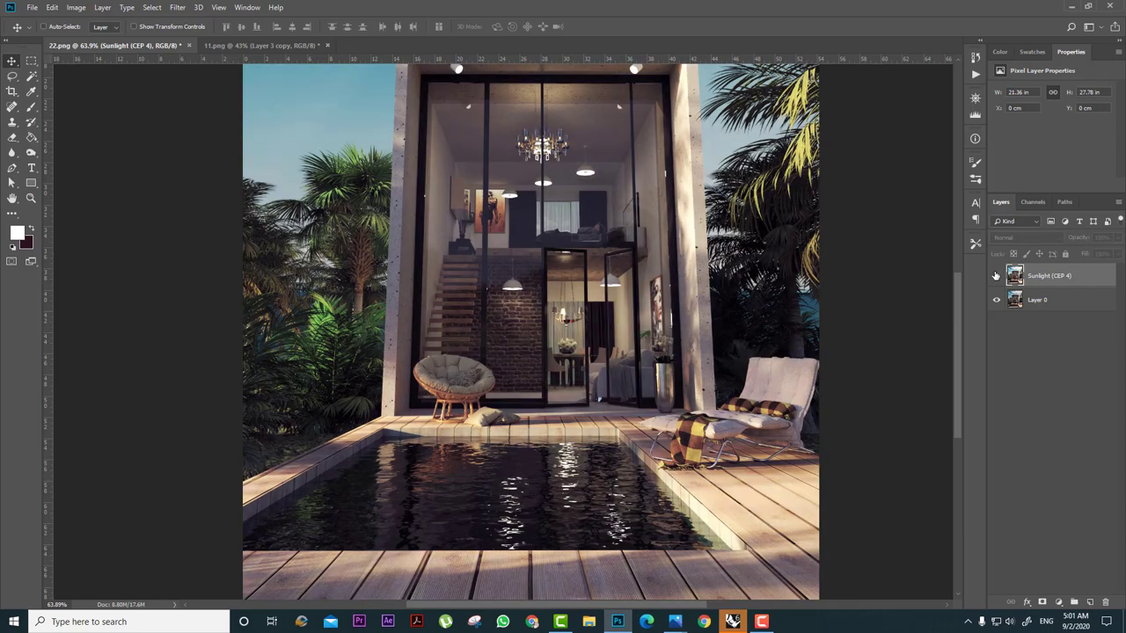
pyautogui.click(996, 276)
pyautogui.click(1037, 300)
pyautogui.keyDown('alt'); pyautogui.scroll(-5, 695, 317); pyautogui.keyUp('alt')
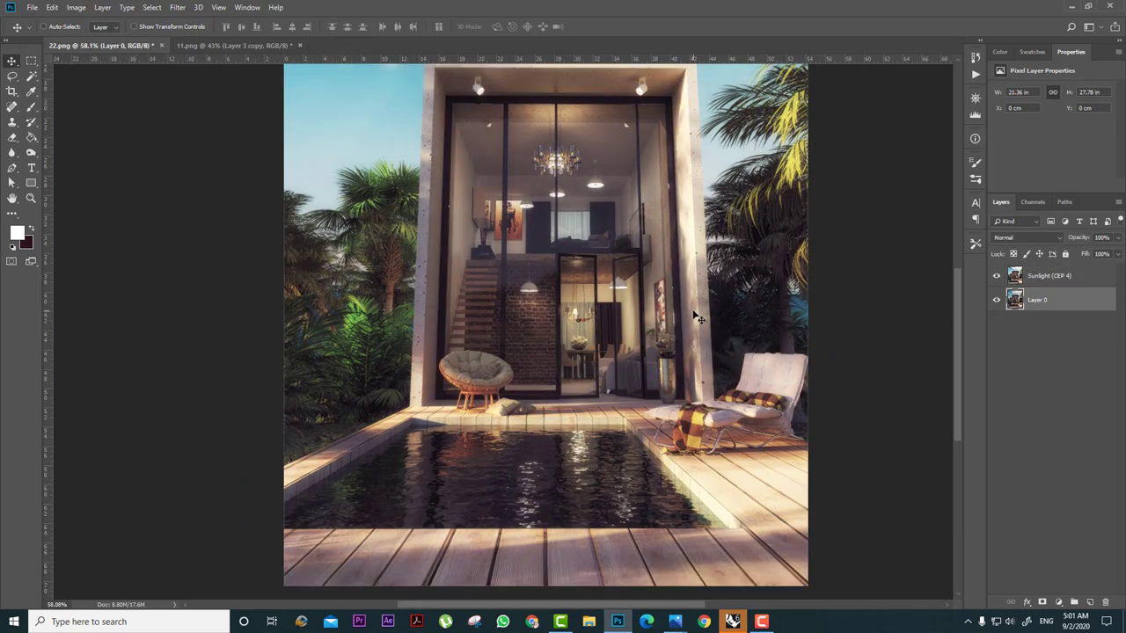
pyautogui.keyDown('alt'); pyautogui.scroll(2, 641, 341); pyautogui.keyUp('alt')
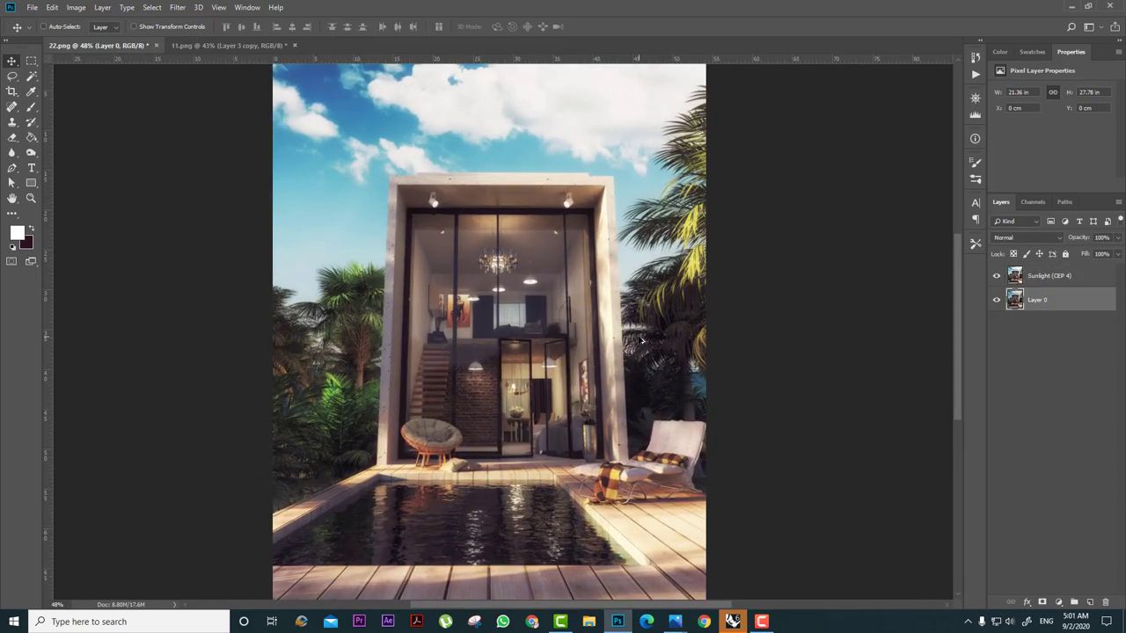
# Open the Sunlight (CEP 4) layer in the Camera Raw filter and set the contrast to +22.
pyautogui.click(1051, 276)
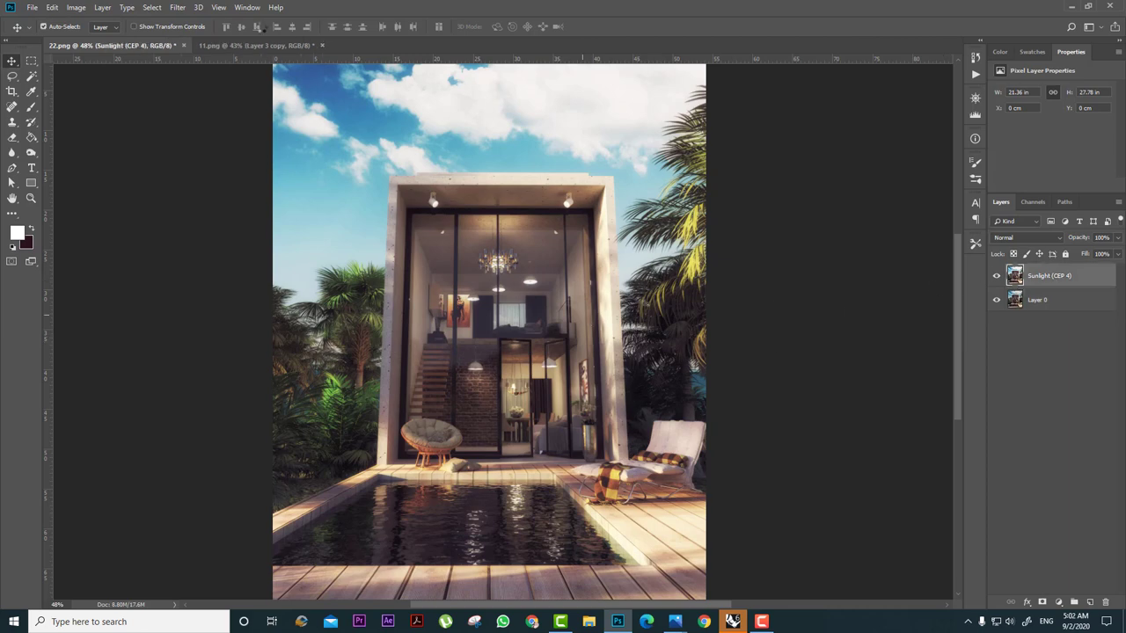
pyautogui.hotkey('ctrl', 'shift', 'a')
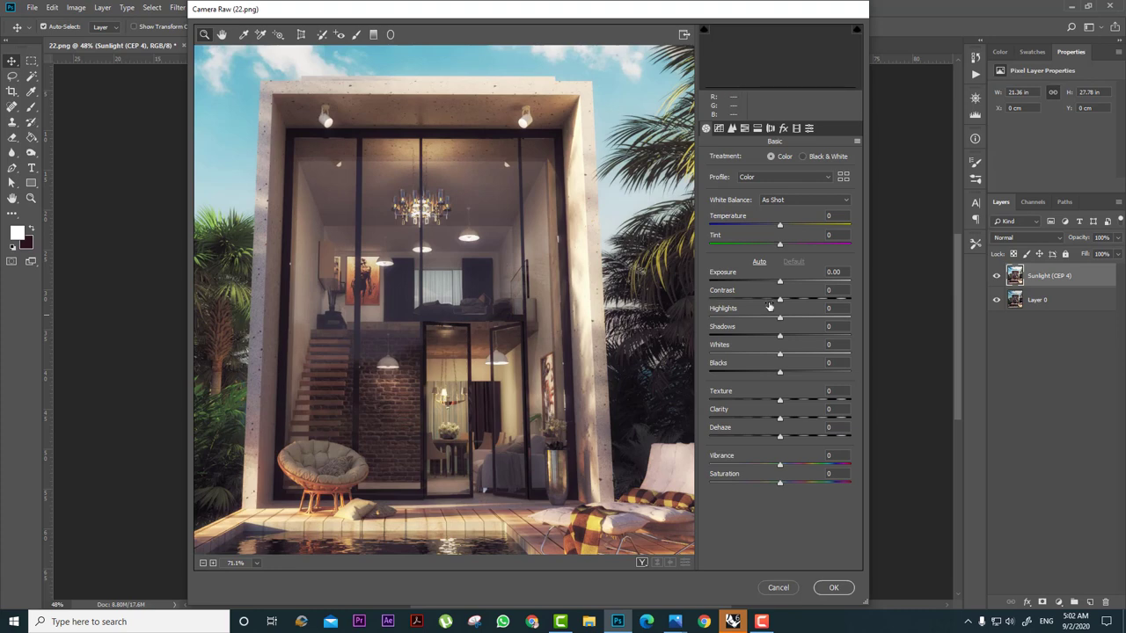
pyautogui.moveTo(780, 301); pyautogui.dragTo(795, 299)
pyautogui.scroll(-2, 534, 306)
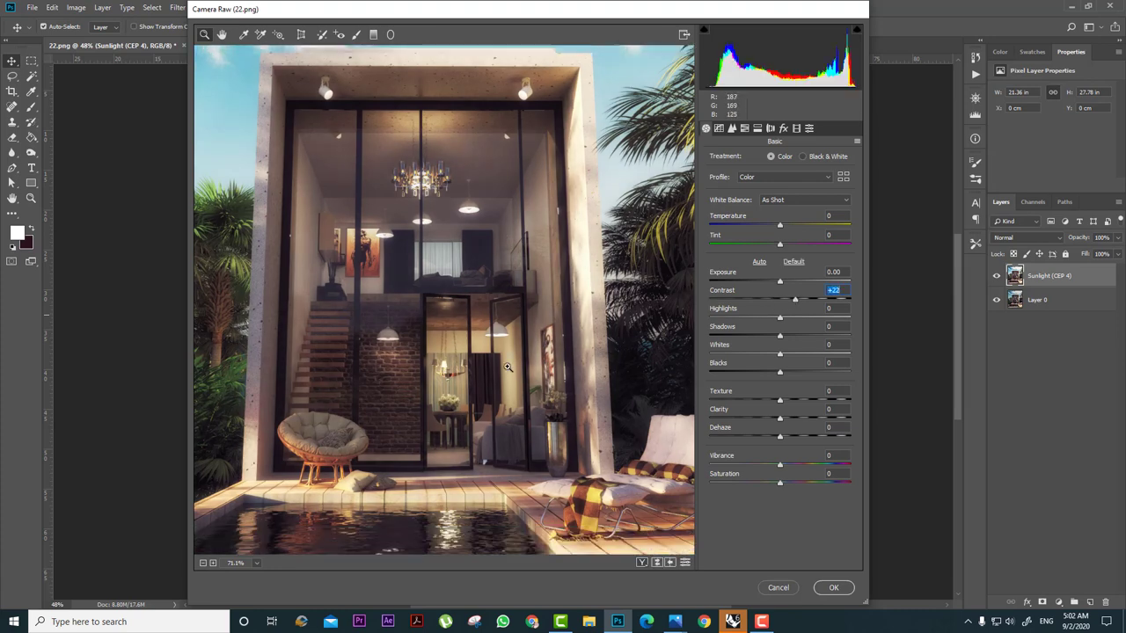
pyautogui.hotkey('ctrl', '0')
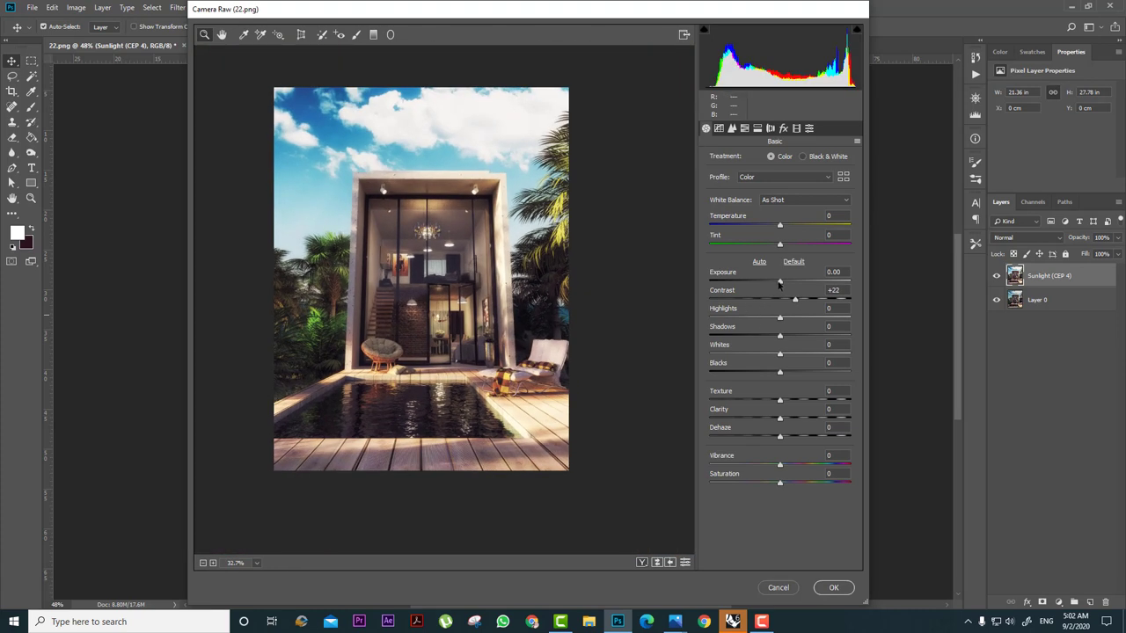
# Lower the highlights, raise the whites and slightly increase the texture, and apply the Camera Raw grade.
pyautogui.moveTo(779, 318); pyautogui.dragTo(747, 319)
pyautogui.moveTo(778, 354); pyautogui.dragTo(796, 335)
pyautogui.moveTo(779, 400); pyautogui.dragTo(791, 401)
pyautogui.click(834, 588)
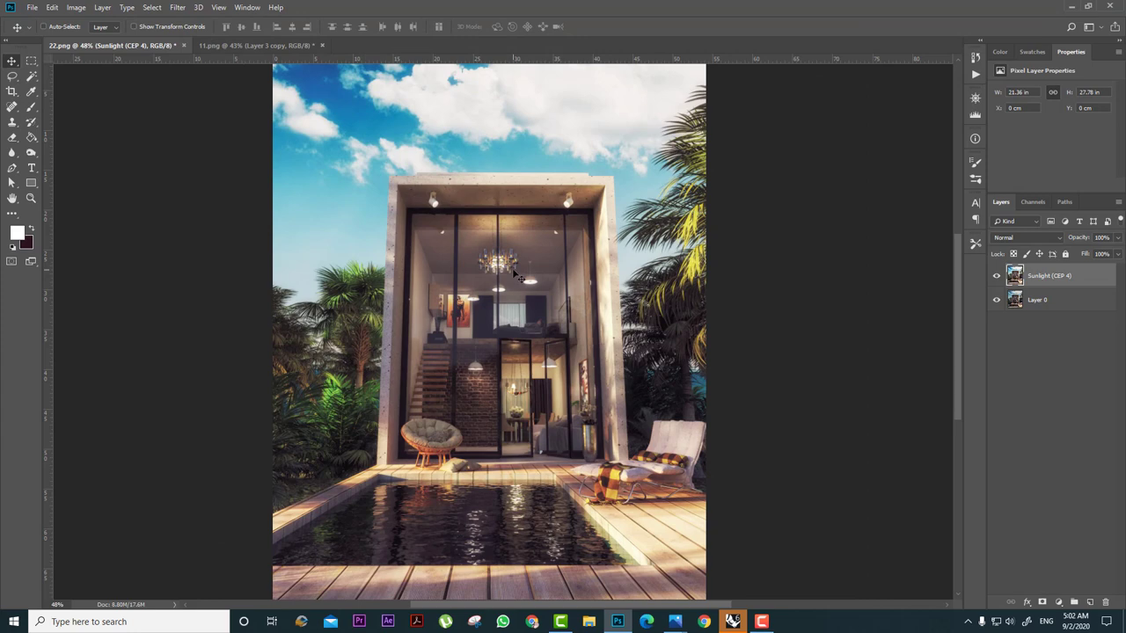
# Take the Brush tool and choose a bird flock brush from the Birds set.
pyautogui.keyDown('alt'); pyautogui.scroll(-3, 533, 291); pyautogui.keyUp('alt')
pyautogui.keyDown('alt'); pyautogui.scroll(3, 533, 290); pyautogui.keyUp('alt')
pyautogui.keyDown('alt'); pyautogui.scroll(-2, 533, 290); pyautogui.keyUp('alt')
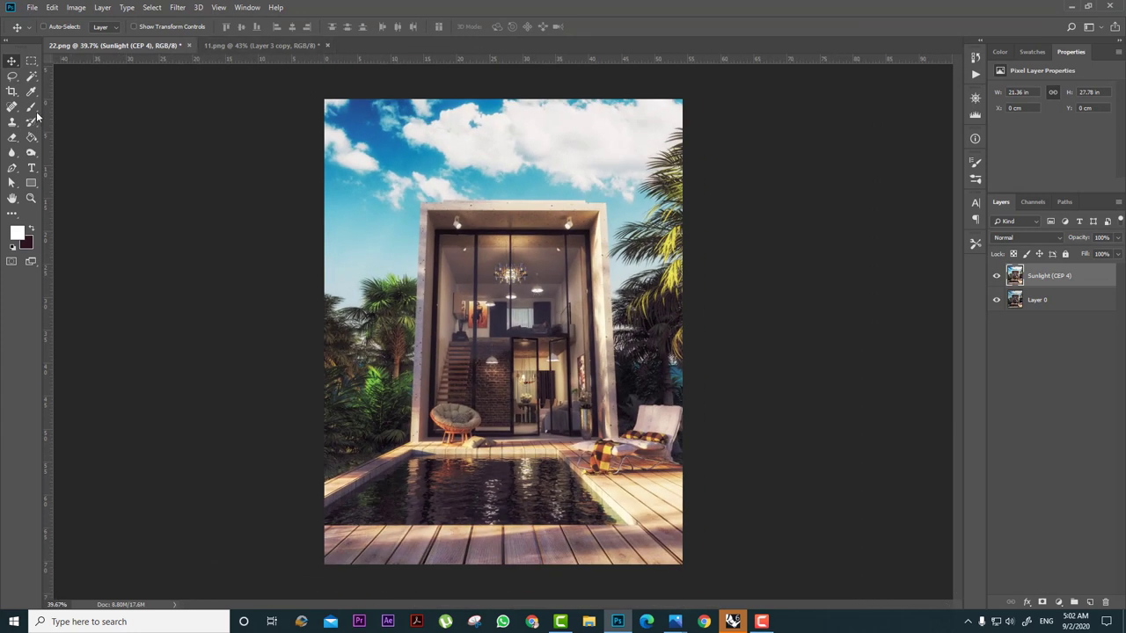
pyautogui.click(32, 108)
pyautogui.rightClick(576, 285)
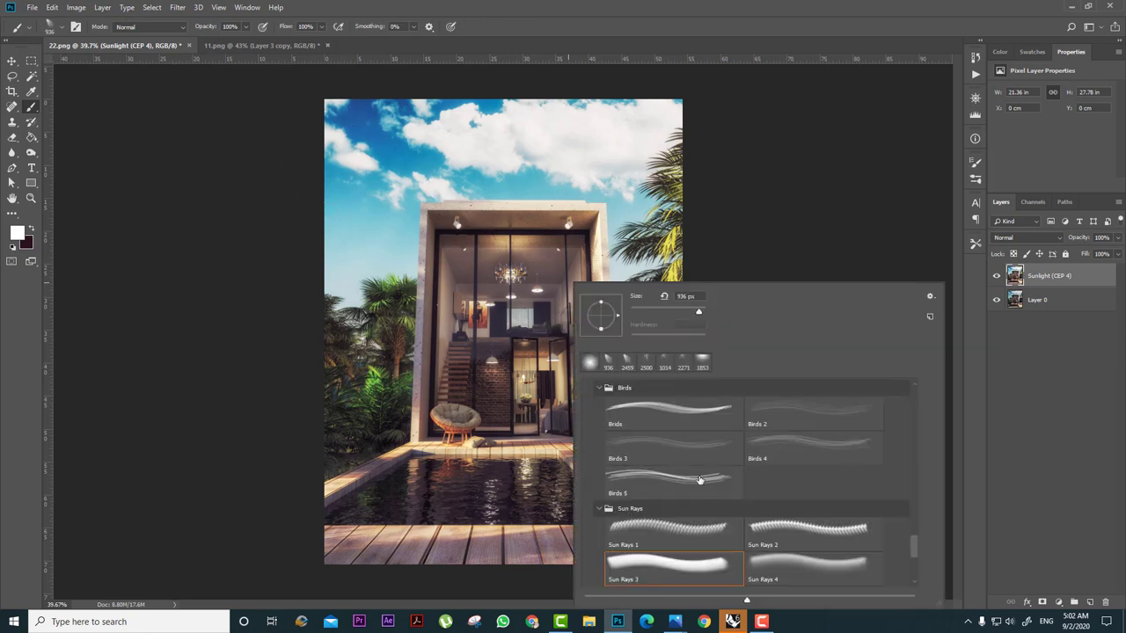
pyautogui.scroll(2, 700, 479)
pyautogui.click(668, 485)
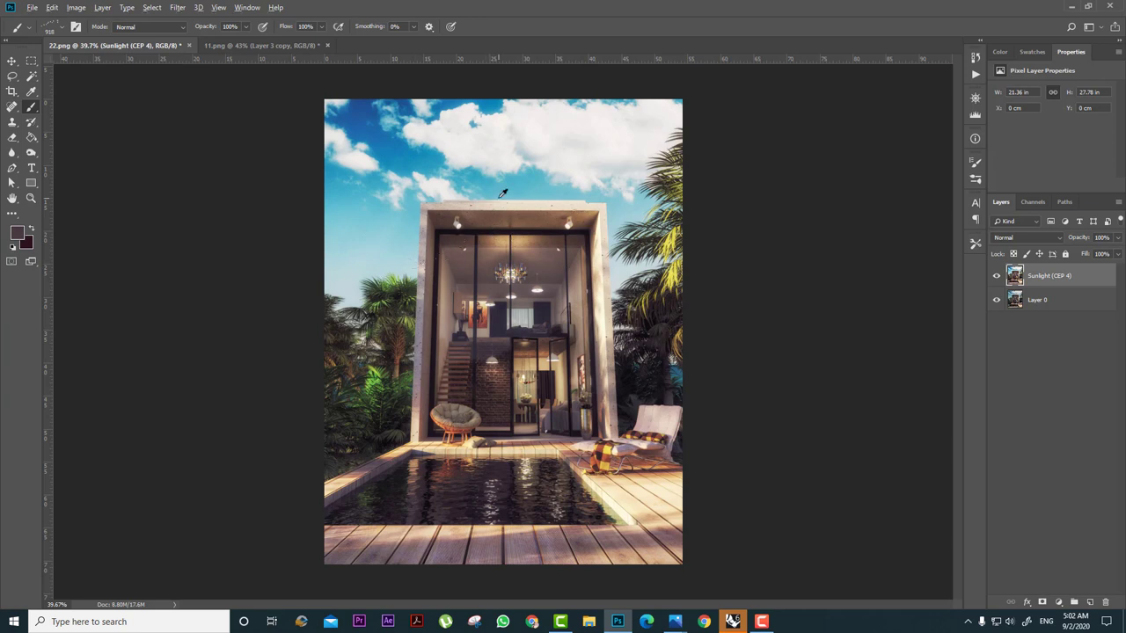
# Stamp a flock of dark birds with a reduced brush on a new layer, over the clouds above the villa.
pyautogui.keyDown('alt'); pyautogui.moveTo(480, 151); pyautogui.dragTo(415, 153, button='right'); pyautogui.keyUp('alt')
pyautogui.hotkey('ctrl', 'z')
pyautogui.click(1089, 601)
pyautogui.moveTo(484, 174); pyautogui.dragTo(589, 139)
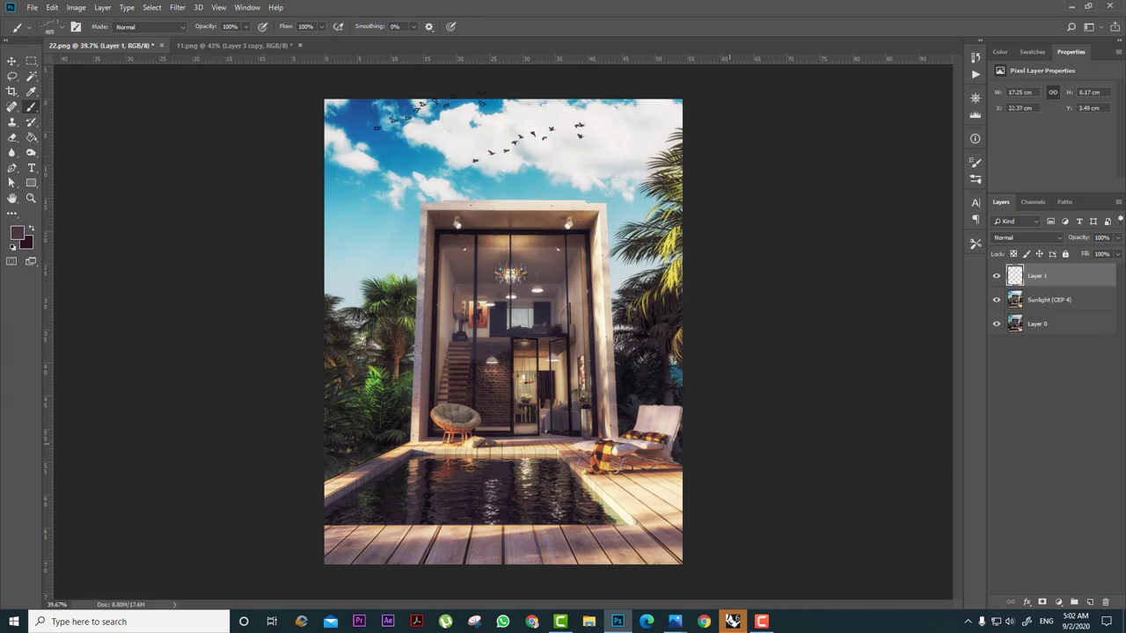
# Scale the bird flock down proportionally to about 15.45 cm wide and lower its layer opacity to 82%.
pyautogui.hotkey('ctrl', 't')
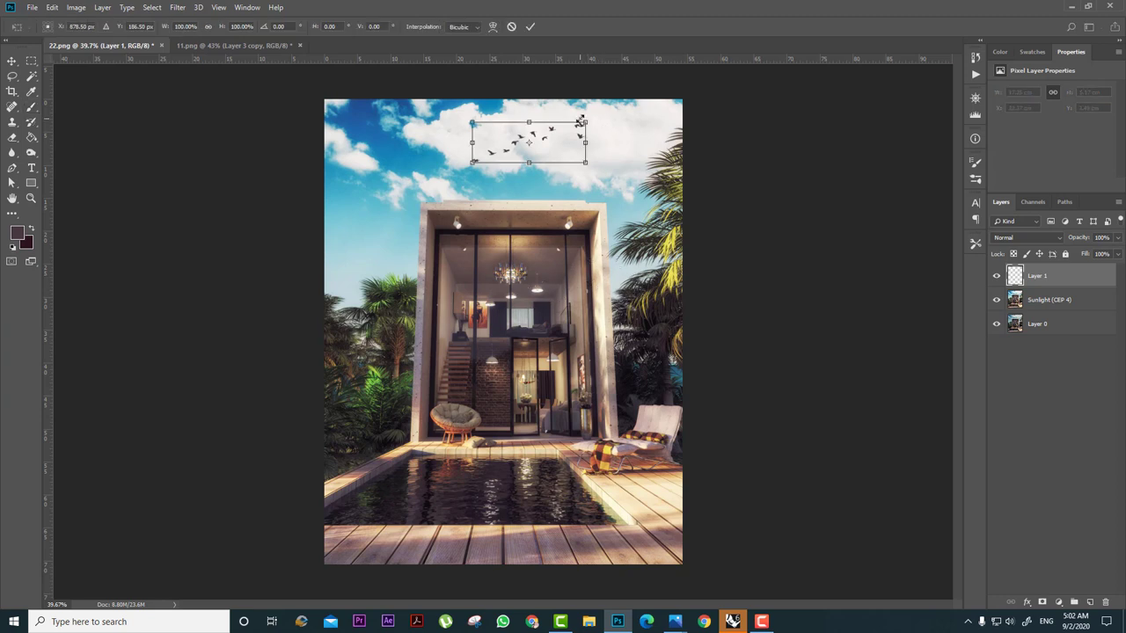
pyautogui.keyDown('shift'); pyautogui.moveTo(588, 119); pyautogui.dragTo(577, 124); pyautogui.keyUp('shift')
pyautogui.press('Return')
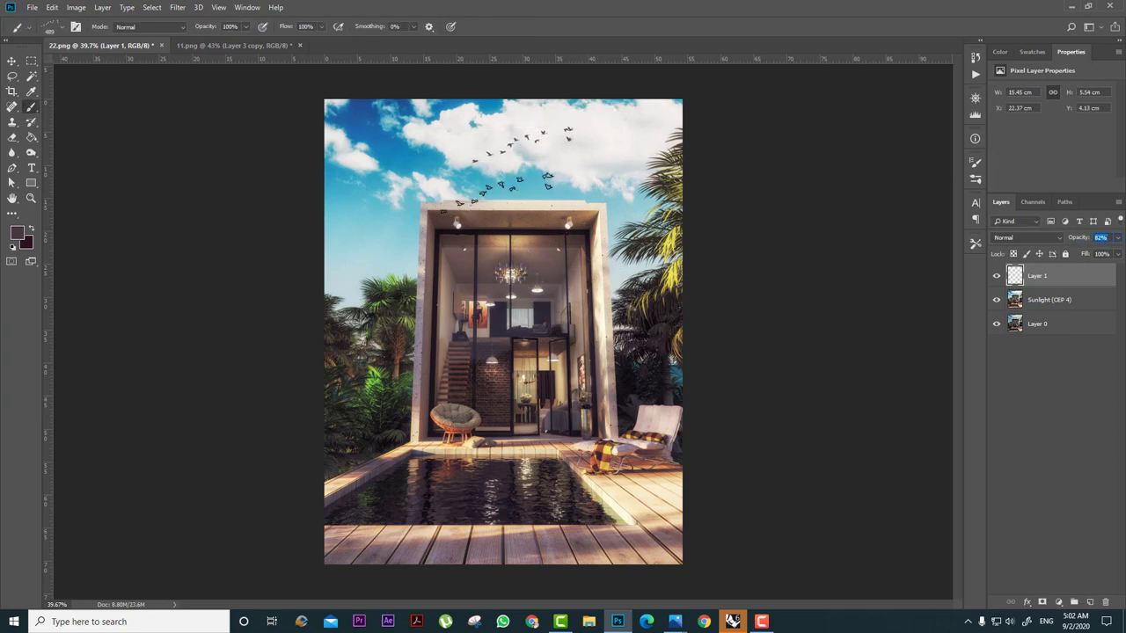
# Stamp a second flock on a new layer in the sky left of the villa, using the Birds 4 brush at 331 px.
pyautogui.rightClick(497, 183)
pyautogui.click(751, 418)
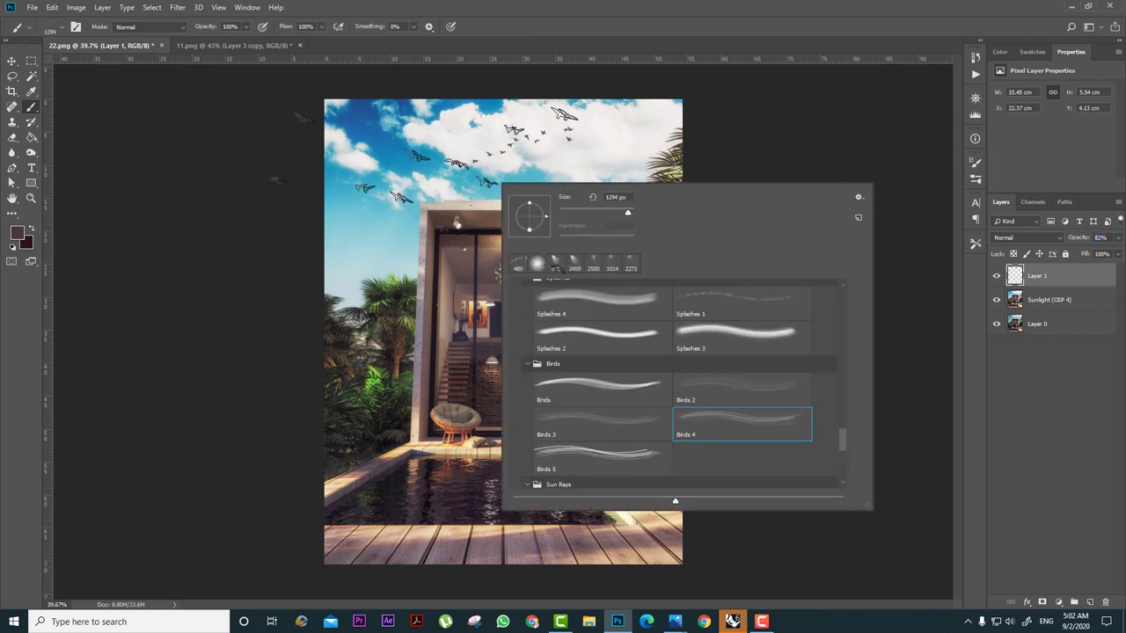
pyautogui.keyDown('alt'); pyautogui.moveTo(428, 191); pyautogui.dragTo(317, 182, button='right'); pyautogui.keyUp('alt')
pyautogui.click(361, 211)
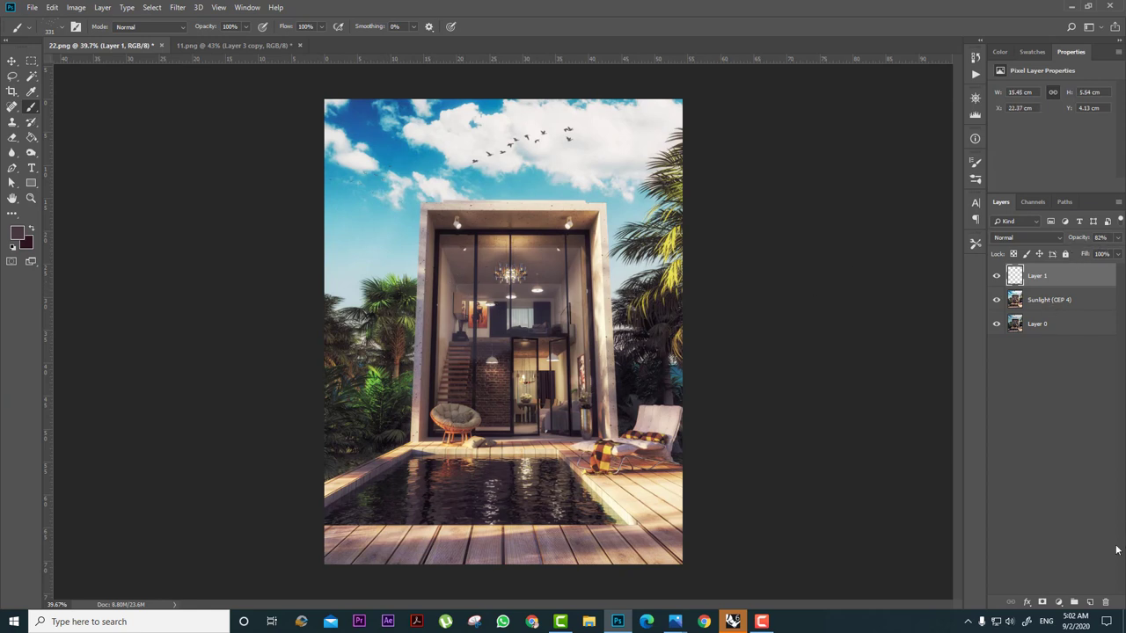
pyautogui.click(1089, 602)
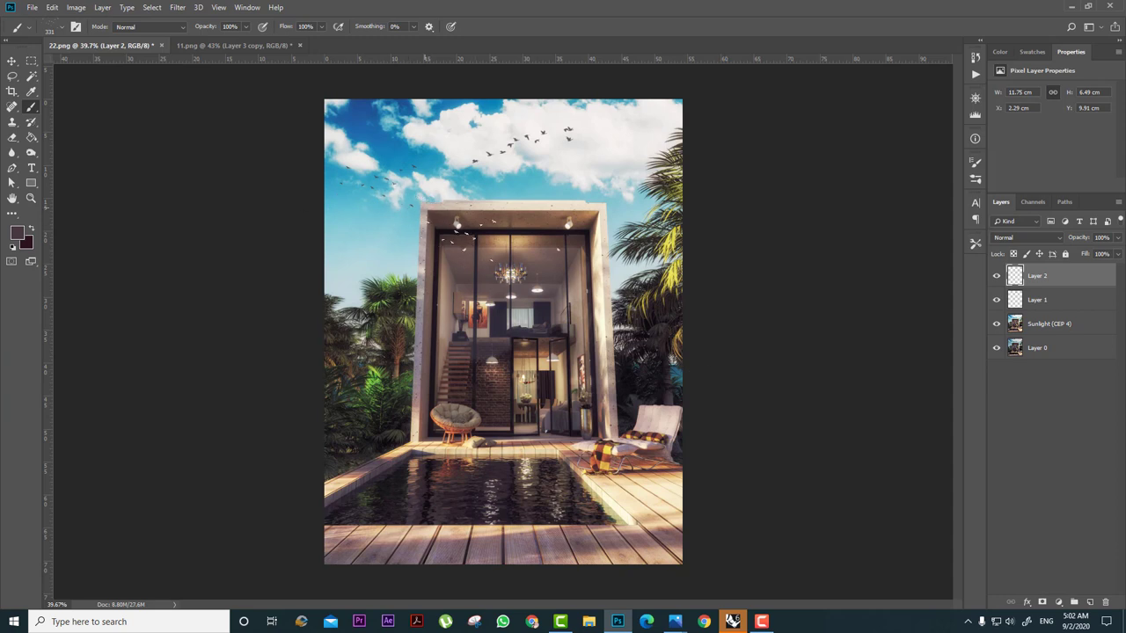
# Shift the first bird flock on Layer 1 slightly to the right over the clouds.
pyautogui.click(11, 61)
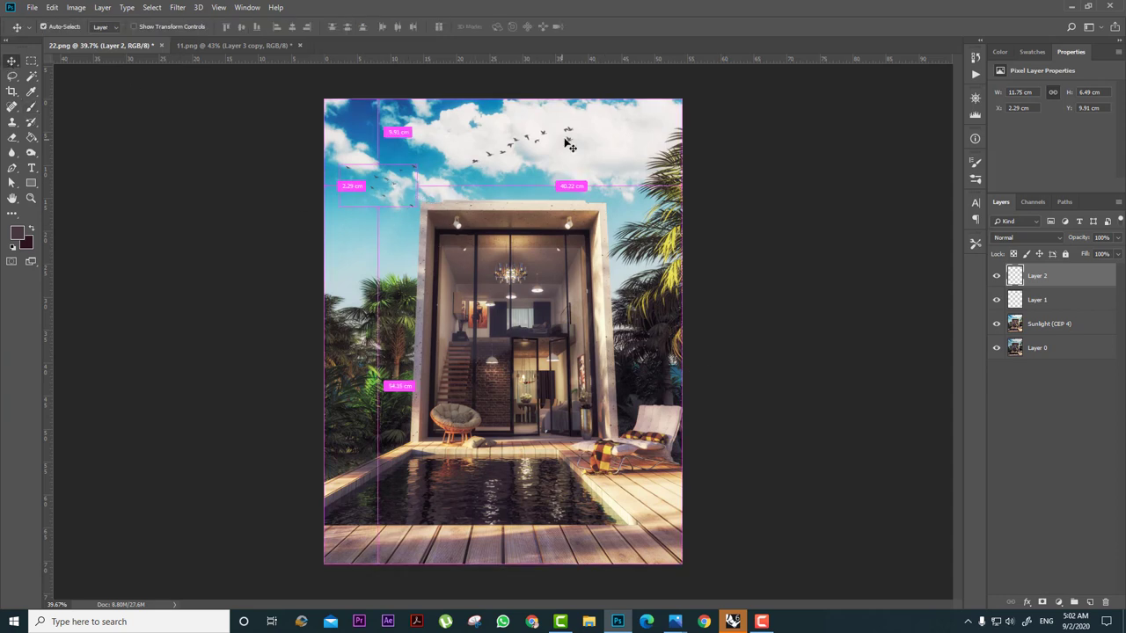
pyautogui.click(1036, 308)
pyautogui.moveTo(508, 141); pyautogui.dragTo(505, 145)
# Stamp white light rays across the villa on a new layer above Sunlight (CEP 4), using the Sun Rays 1 brush at 2492 px.
pyautogui.click(652, 208)
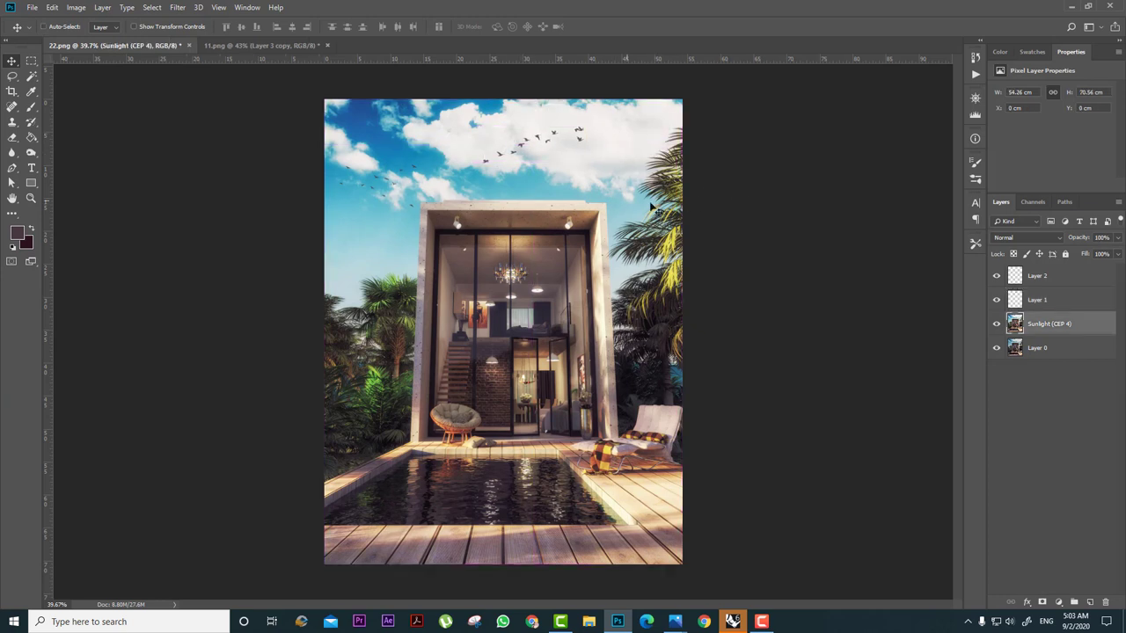
pyautogui.click(1090, 601)
pyautogui.click(31, 106)
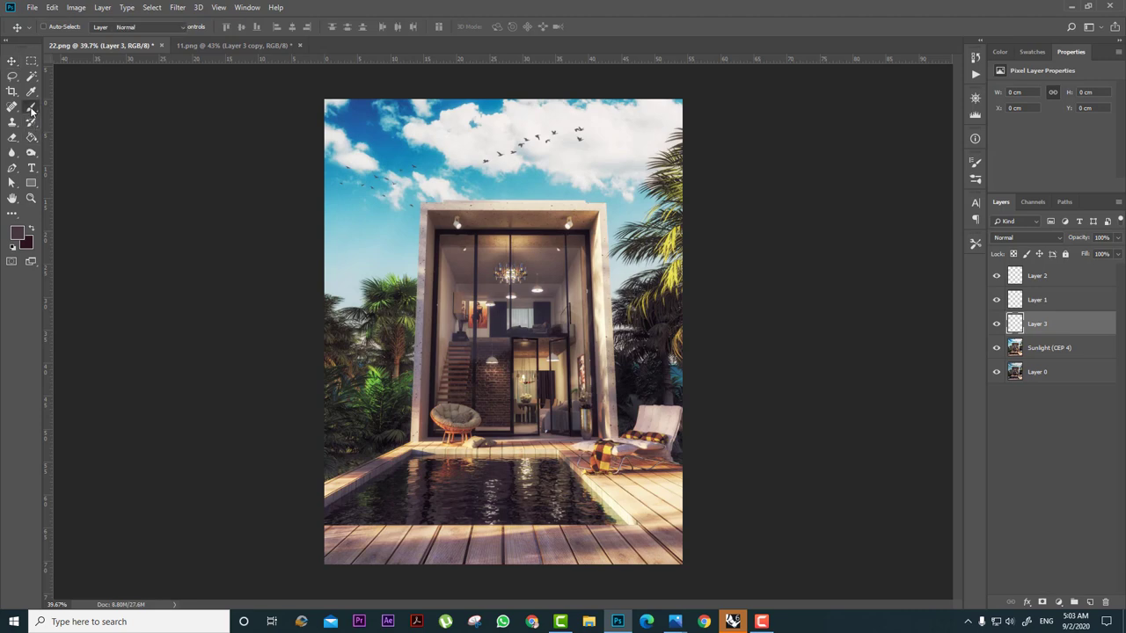
pyautogui.rightClick(557, 353)
pyautogui.scroll(-1, 582, 513)
pyautogui.click(563, 510)
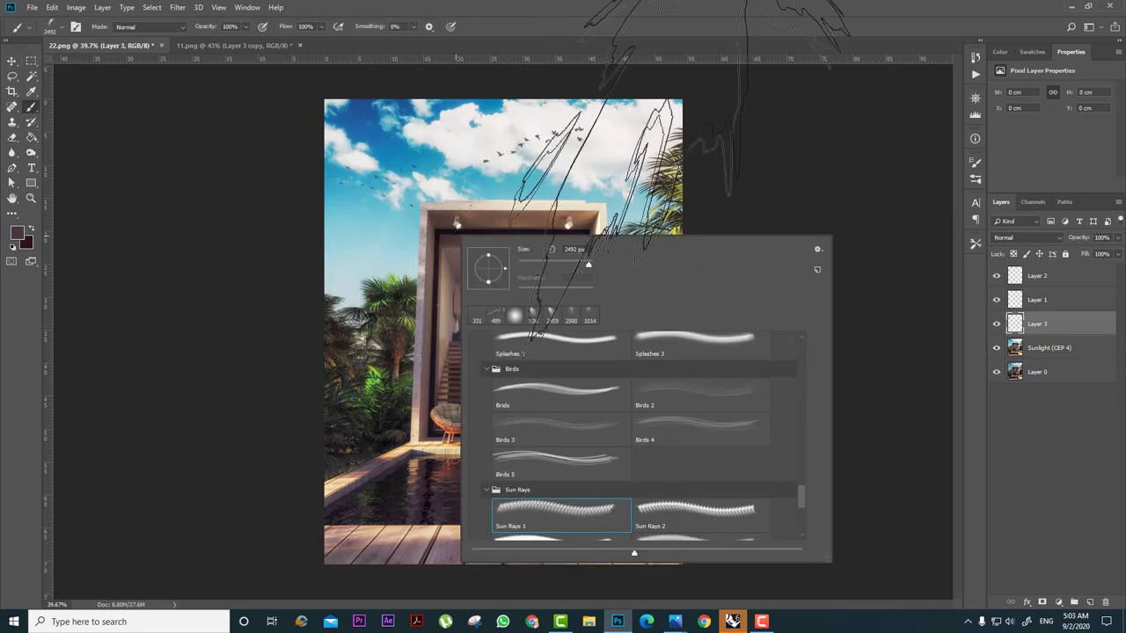
pyautogui.keyDown('alt'); pyautogui.click(632, 139); pyautogui.keyUp('alt')
pyautogui.click(528, 326)
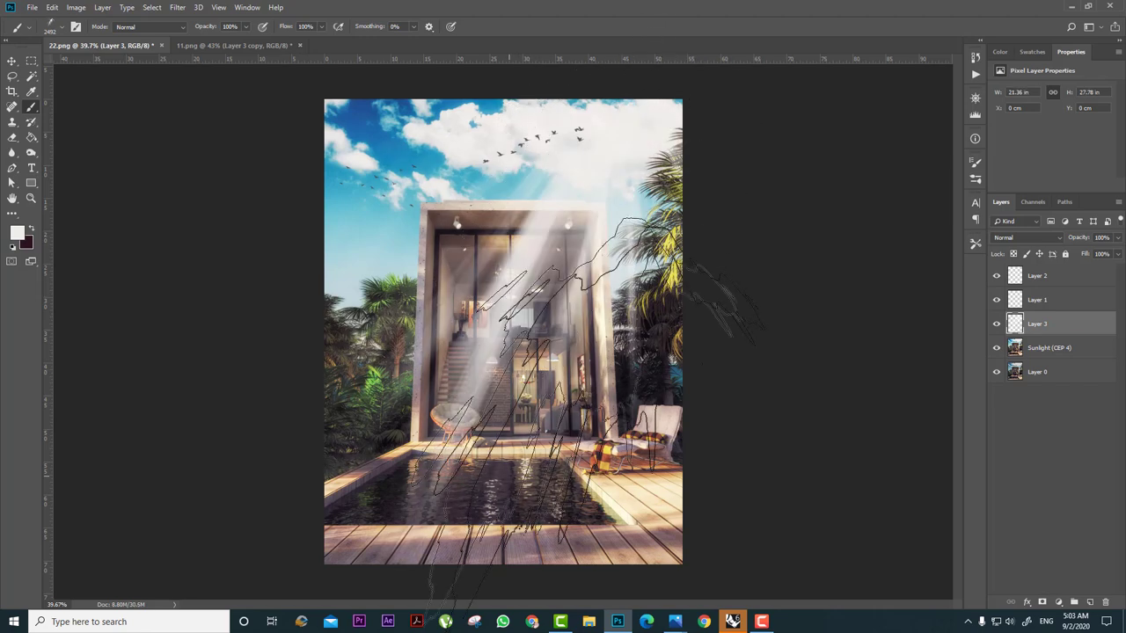
# Free-transform the light rays to about 82% scale and 7° rotation, placing them over the villa's right side and the palms.
pyautogui.hotkey('ctrl', 't')
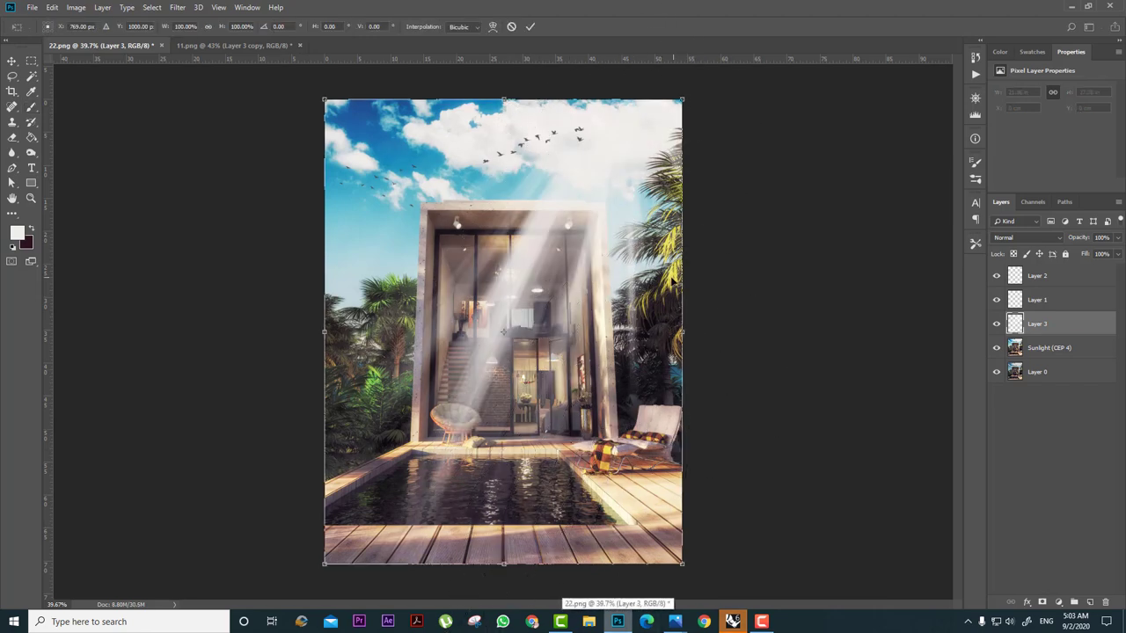
pyautogui.moveTo(729, 341); pyautogui.dragTo(721, 383)
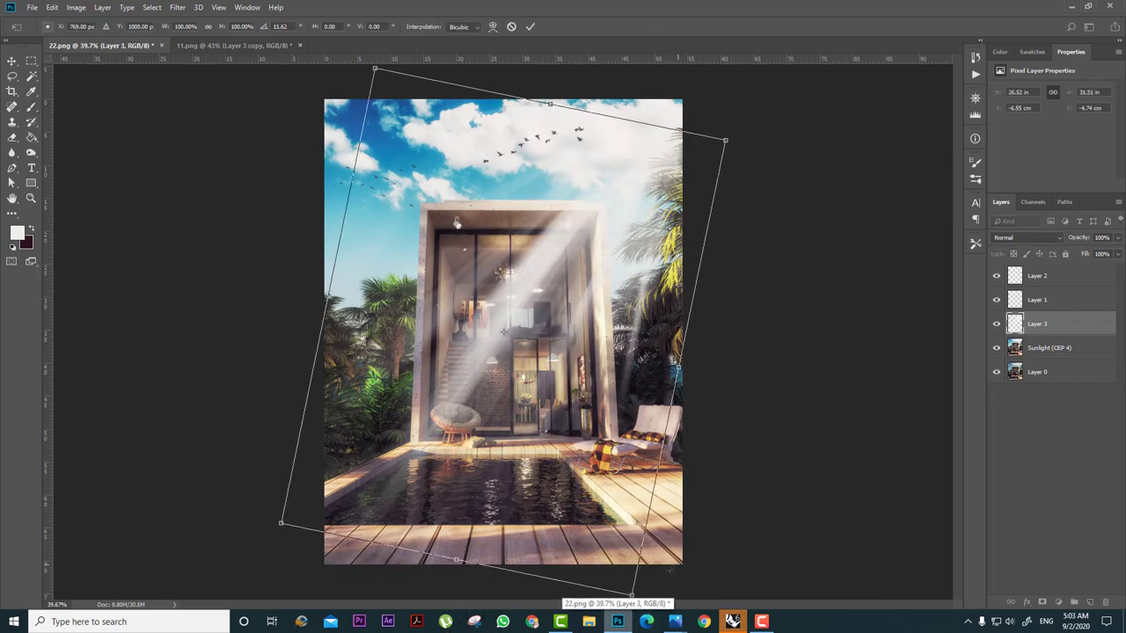
pyautogui.keyDown('shift'); pyautogui.moveTo(634, 597); pyautogui.dragTo(482, 400); pyautogui.keyUp('shift')
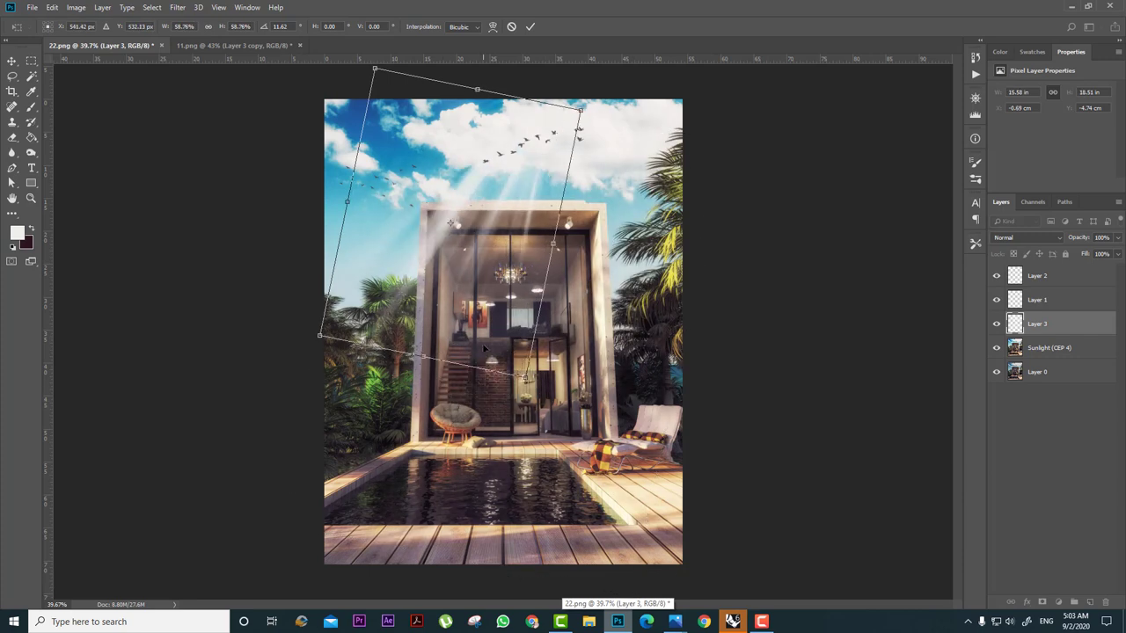
pyautogui.moveTo(546, 441); pyautogui.dragTo(568, 441)
pyautogui.moveTo(486, 252); pyautogui.dragTo(595, 275)
pyautogui.moveTo(648, 395); pyautogui.dragTo(721, 513)
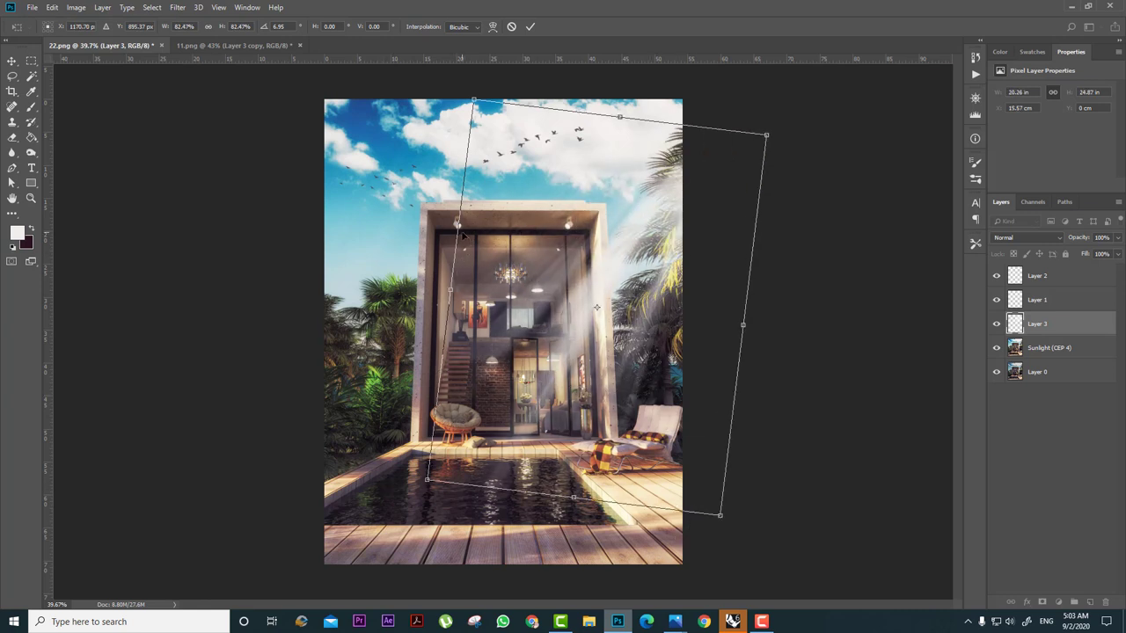
# Reposition and stretch the rays to fall diagonally across the glass facade, and lower Layer 3's opacity to 46%.
pyautogui.moveTo(687, 251); pyautogui.dragTo(657, 216)
pyautogui.moveTo(713, 290); pyautogui.dragTo(746, 294)
pyautogui.moveTo(689, 267); pyautogui.dragTo(663, 268)
pyautogui.moveTo(720, 504); pyautogui.dragTo(741, 496)
pyautogui.moveTo(675, 285); pyautogui.dragTo(673, 296)
pyautogui.press('Return')
pyautogui.press('b')
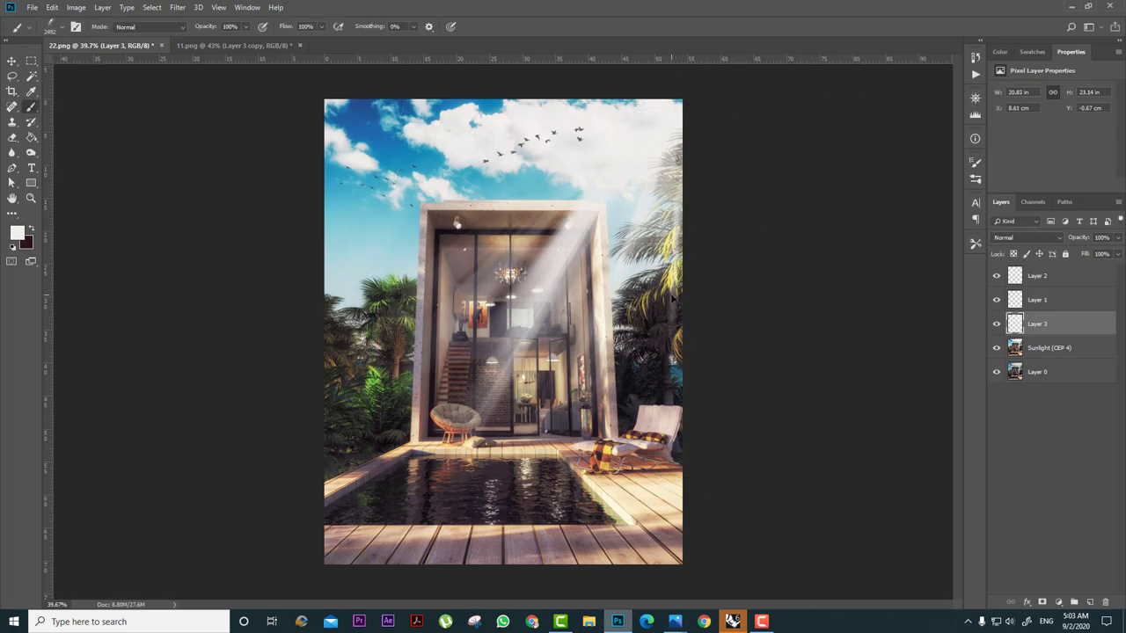
pyautogui.moveTo(1081, 241); pyautogui.dragTo(1072, 237)
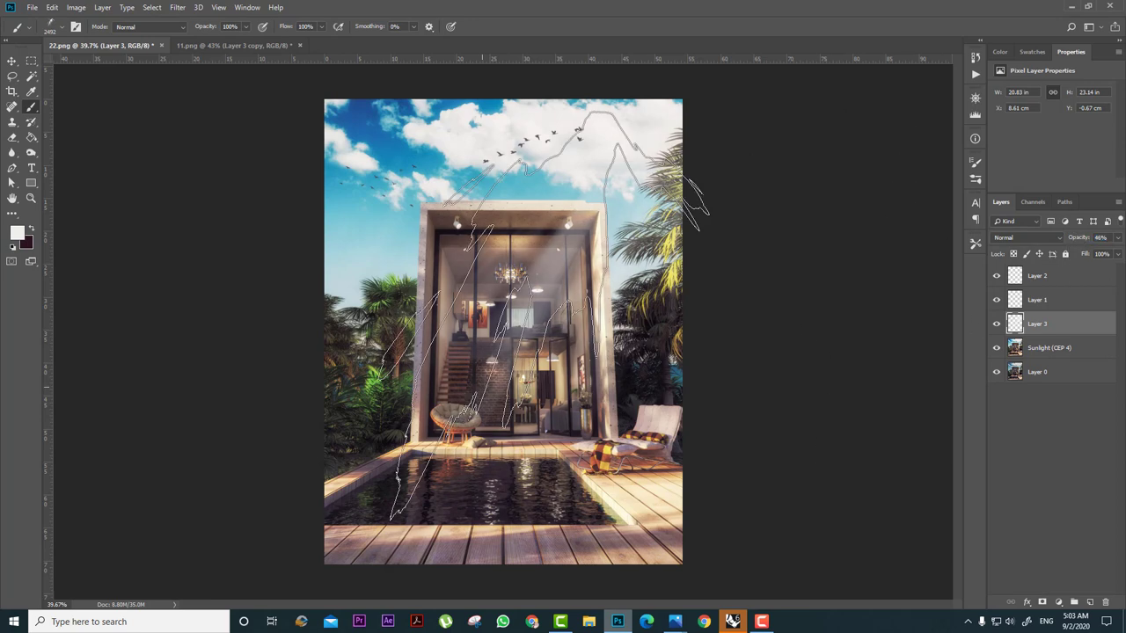
# Pick the Perfect Sunstar brush from the Sun Rays group and add a new layer above the light rays.
pyautogui.rightClick(482, 389)
pyautogui.scroll(-1, 666, 547)
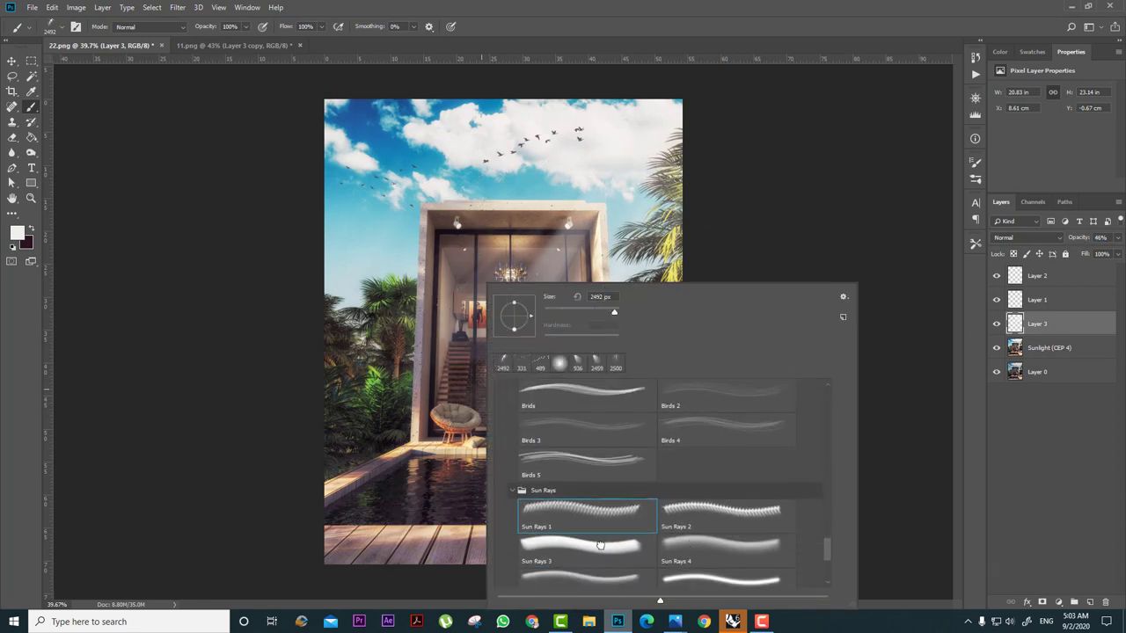
pyautogui.click(704, 522)
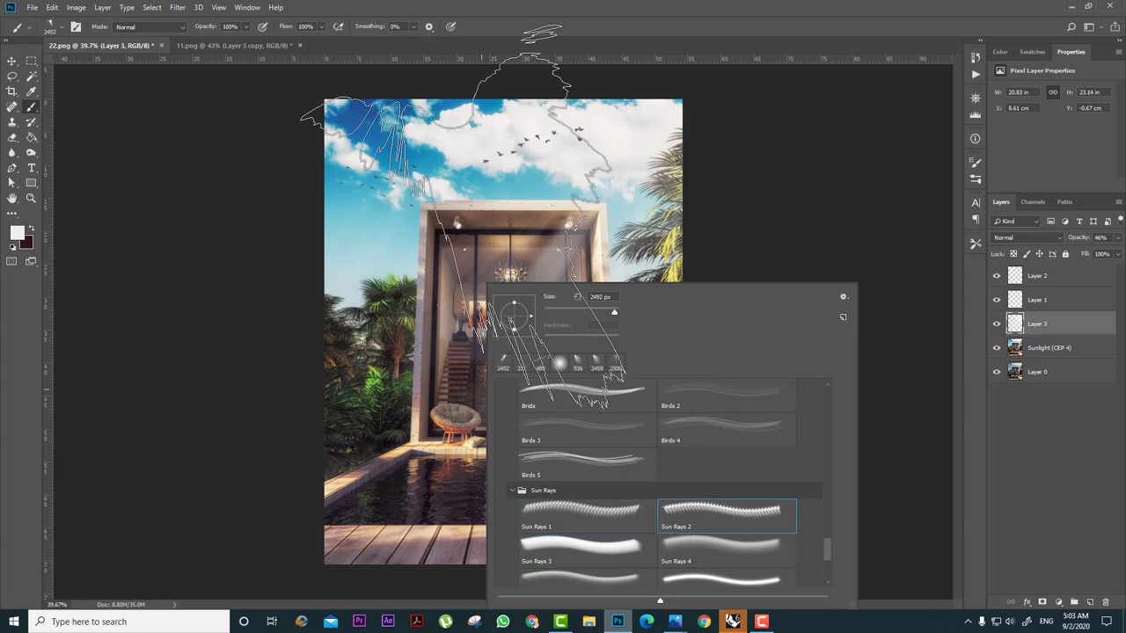
pyautogui.click(591, 577)
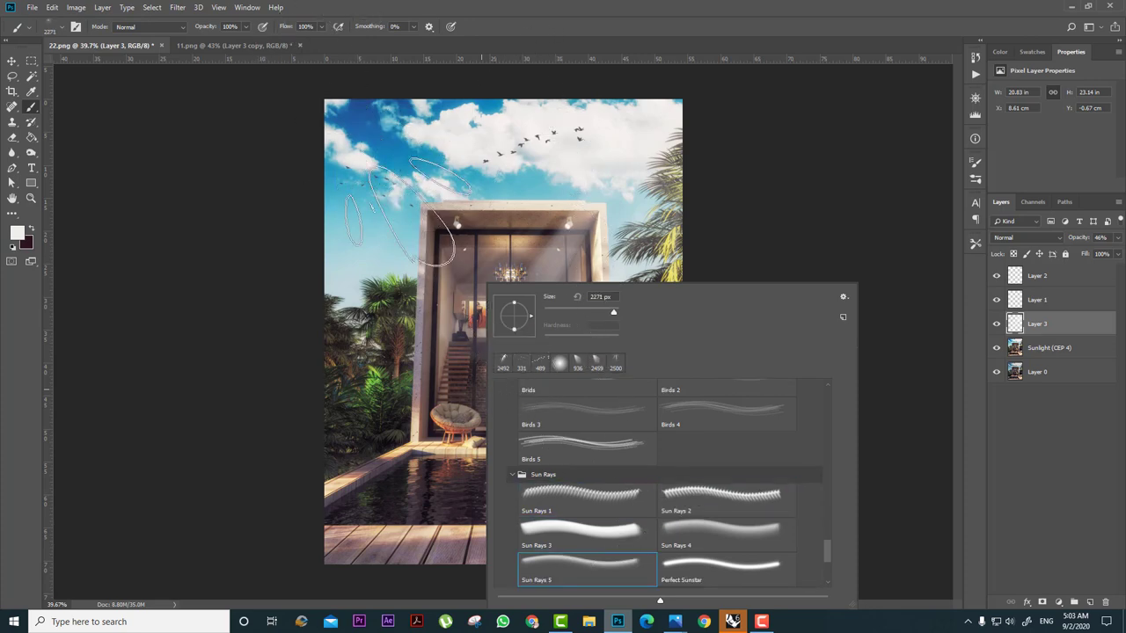
pyautogui.scroll(-2, 639, 510)
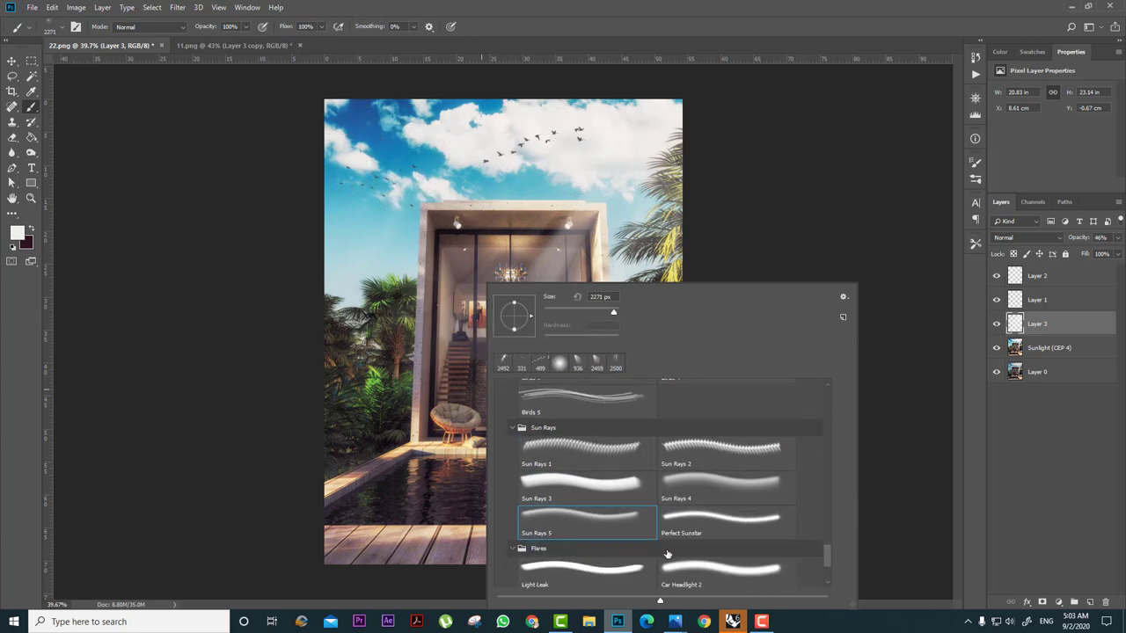
pyautogui.click(699, 531)
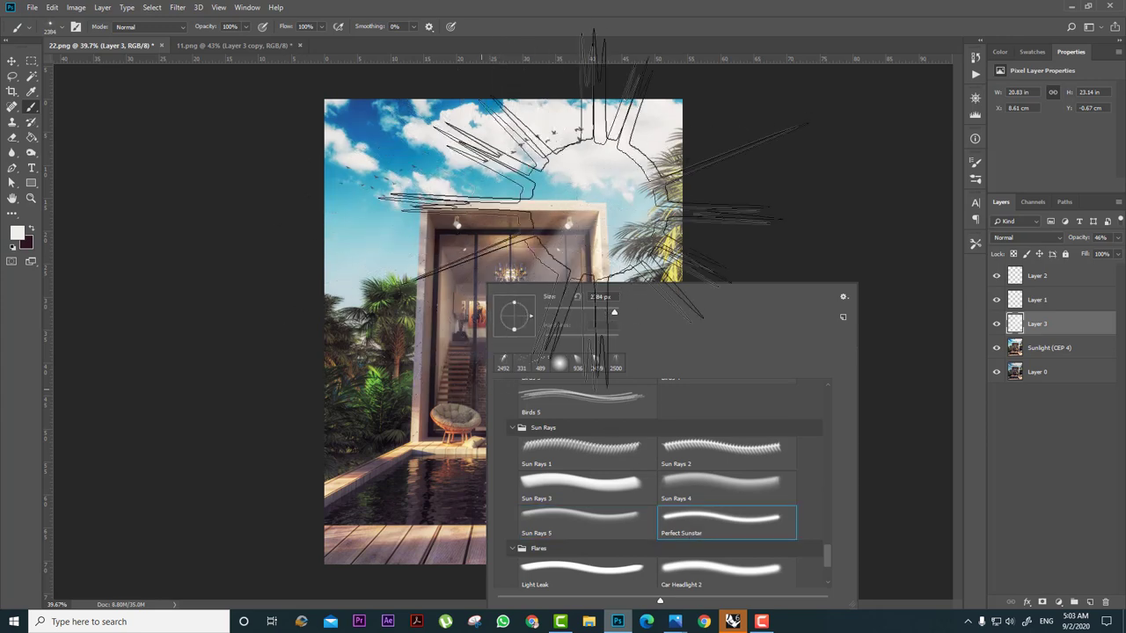
pyautogui.click(1090, 605)
# Try a 2384 px sunstar beside the right palm, scaled down to about 33.6 cm wide, and undo it.
pyautogui.click(653, 175)
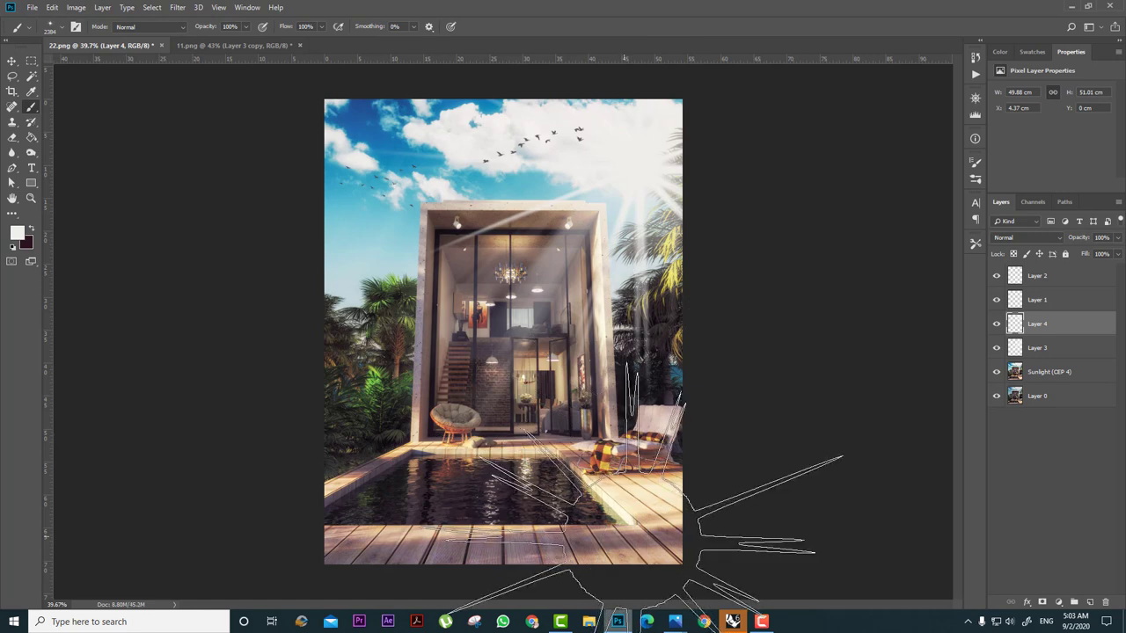
pyautogui.hotkey('ctrl', 't')
pyautogui.keyDown('alt'); pyautogui.keyDown('shift'); pyautogui.moveTo(683, 434); pyautogui.dragTo(652, 339); pyautogui.keyUp('shift'); pyautogui.keyUp('alt')
pyautogui.moveTo(615, 303); pyautogui.dragTo(663, 242)
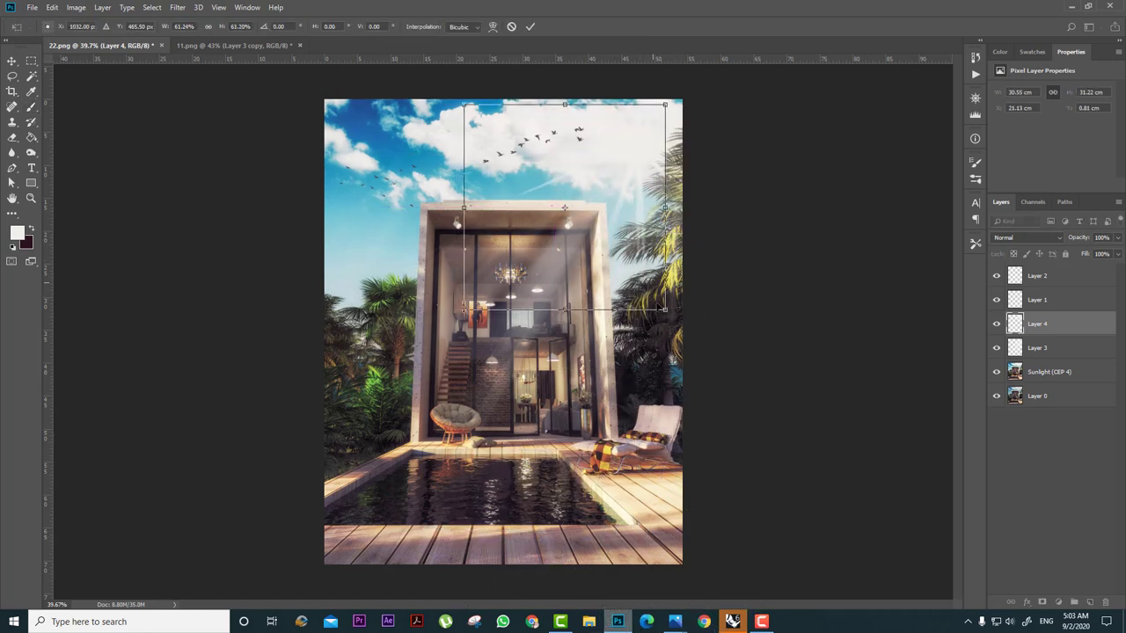
pyautogui.keyDown('shift'); pyautogui.moveTo(664, 311); pyautogui.dragTo(682, 331); pyautogui.keyUp('shift')
pyautogui.moveTo(653, 293); pyautogui.dragTo(635, 288)
pyautogui.press('Return')
pyautogui.press('b')
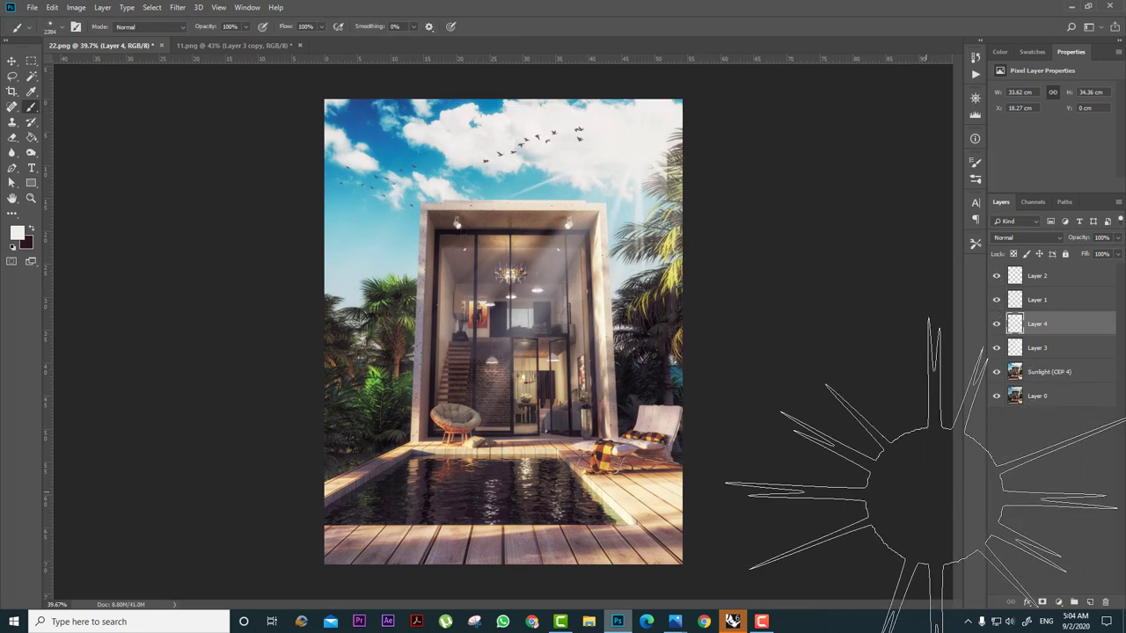
pyautogui.hotkey('ctrl', 'alt', 'z')
pyautogui.hotkey('ctrl', 'alt', 'z')
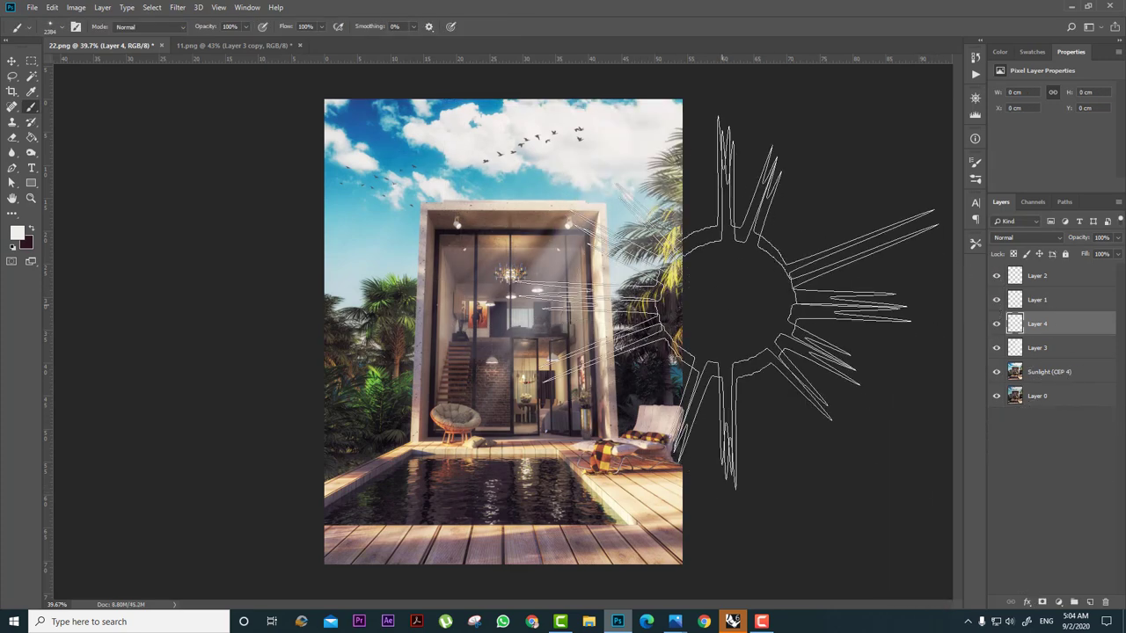
# Reduce the sunstar brush to 1305 px and stamp a white star on Layer 4 between the clouds and the right palm.
pyautogui.press('[')
pyautogui.press('[')
pyautogui.press('[')
pyautogui.press('[')
pyautogui.press('[')
pyautogui.press('[')
pyautogui.press('[')
pyautogui.press('[')
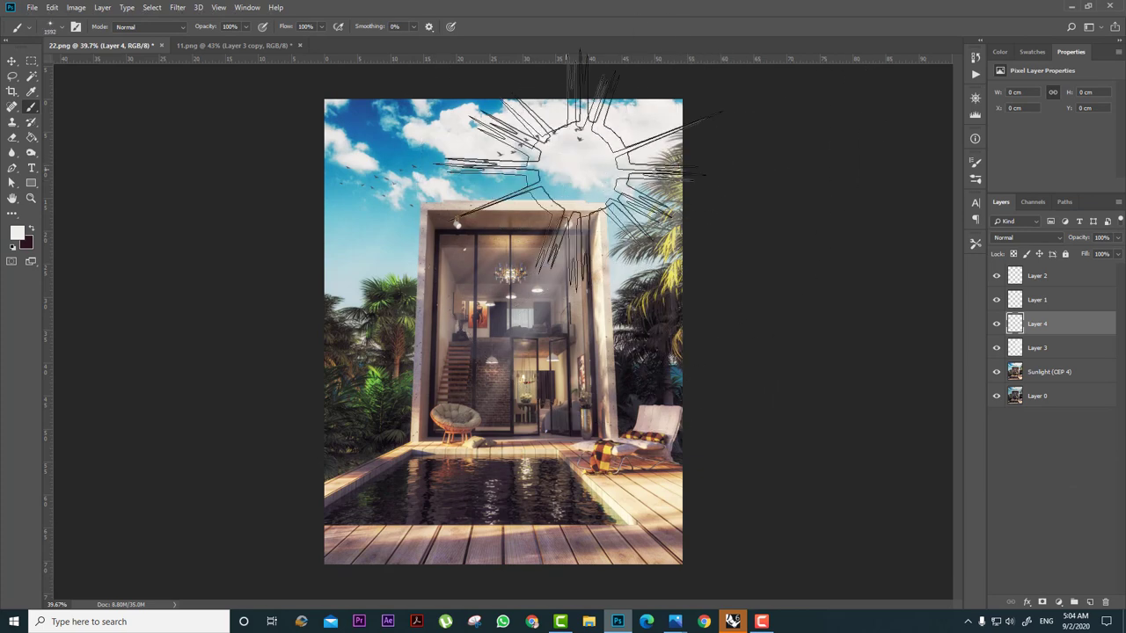
pyautogui.keyDown('alt'); pyautogui.moveTo(629, 155); pyautogui.dragTo(595, 154, button='right'); pyautogui.keyUp('alt')
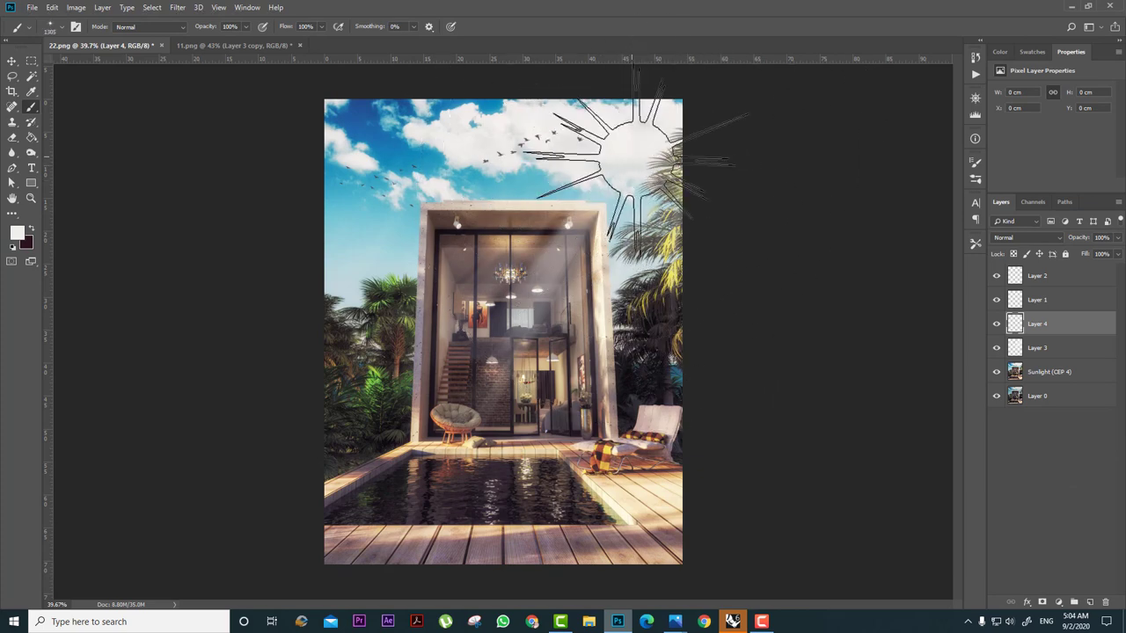
pyautogui.click(629, 153)
pyautogui.hotkey('ctrl', 'z')
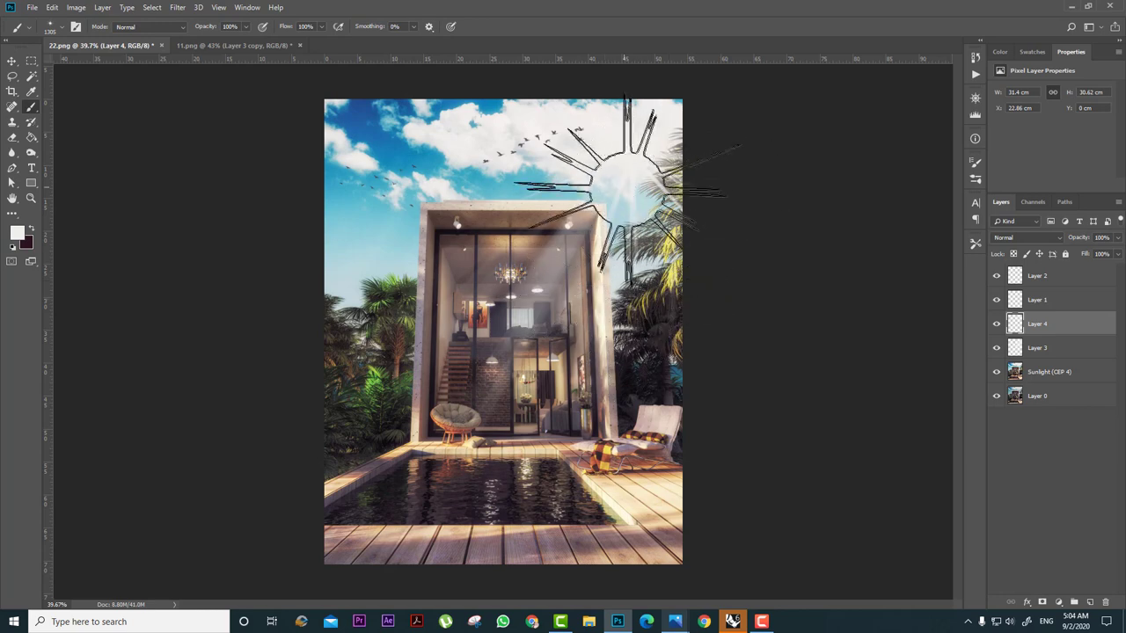
# Try a cream-coloured sunstar over the clouds beside the right palm and undo it.
pyautogui.click(621, 218)
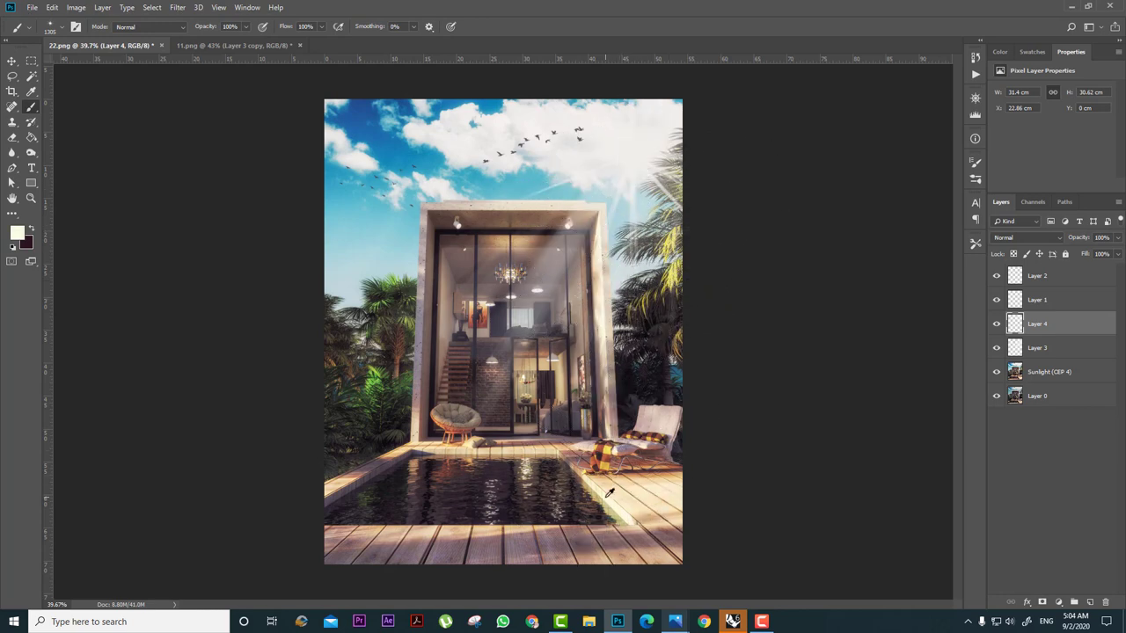
pyautogui.click(627, 147)
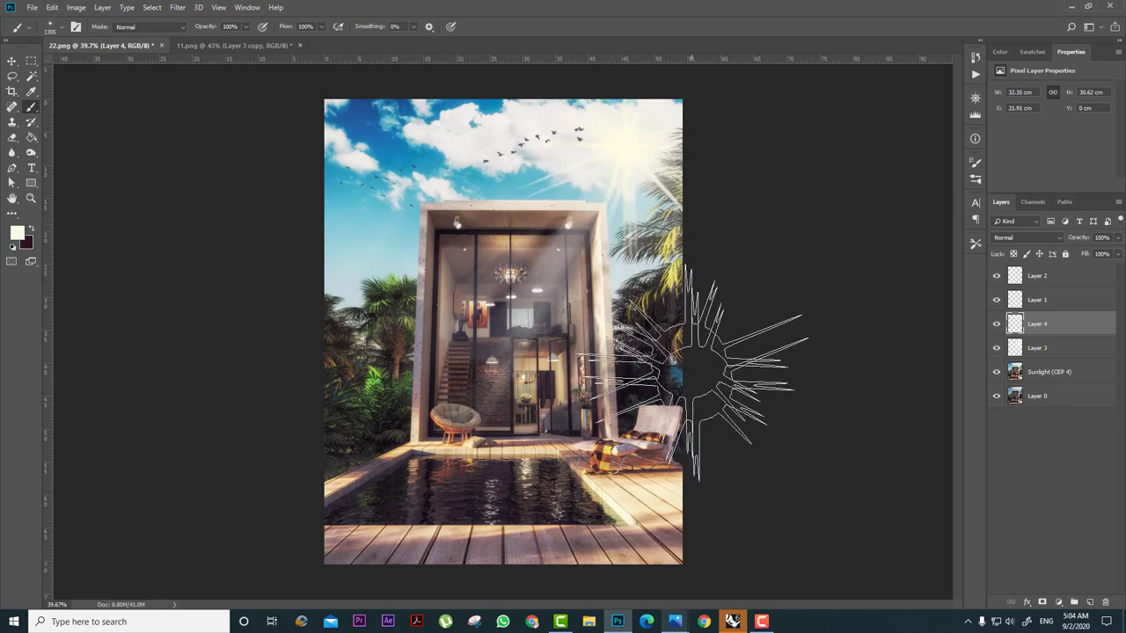
pyautogui.hotkey('ctrl', 'z')
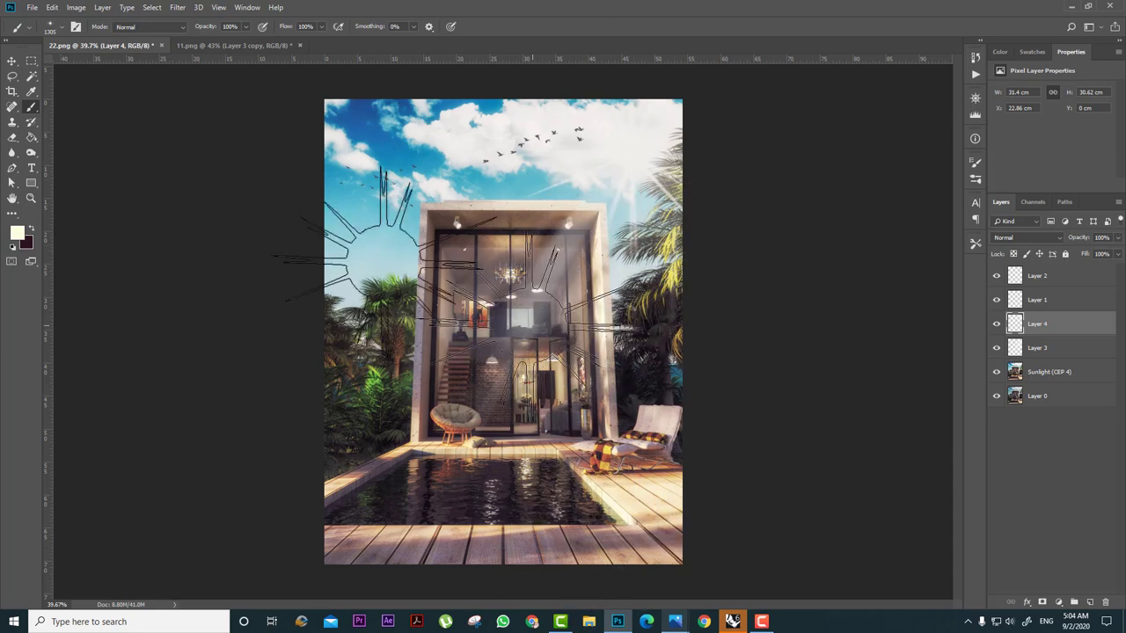
# Look through the brush library for a cloud shape and try a large Clouds brush over the villa.
pyautogui.rightClick(508, 275)
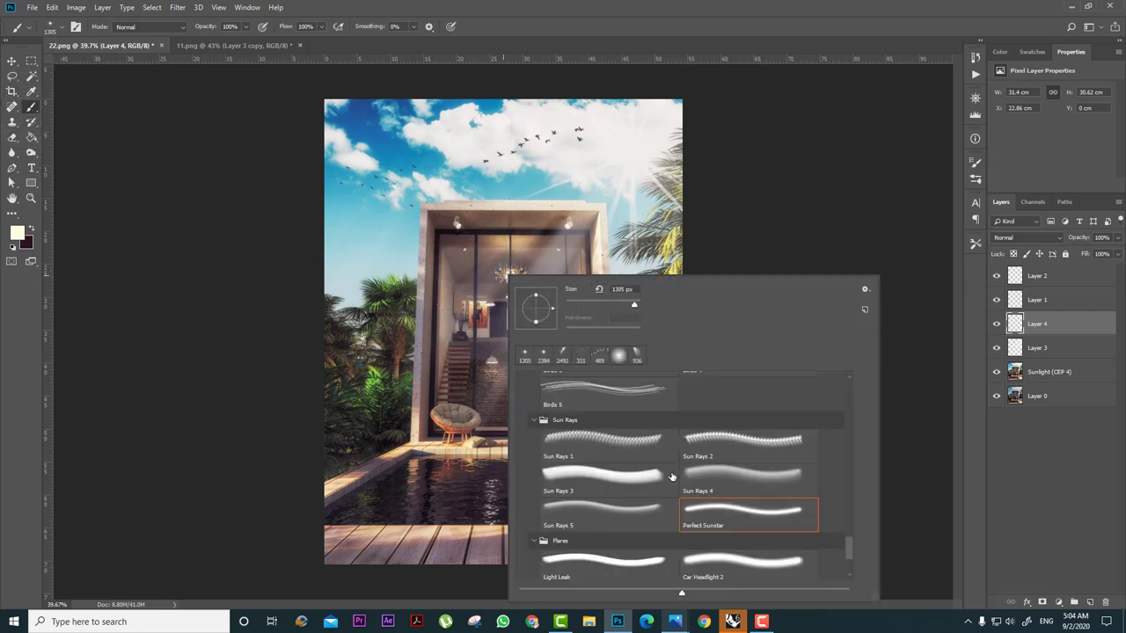
pyautogui.scroll(2, 645, 488)
pyautogui.scroll(5, 644, 488)
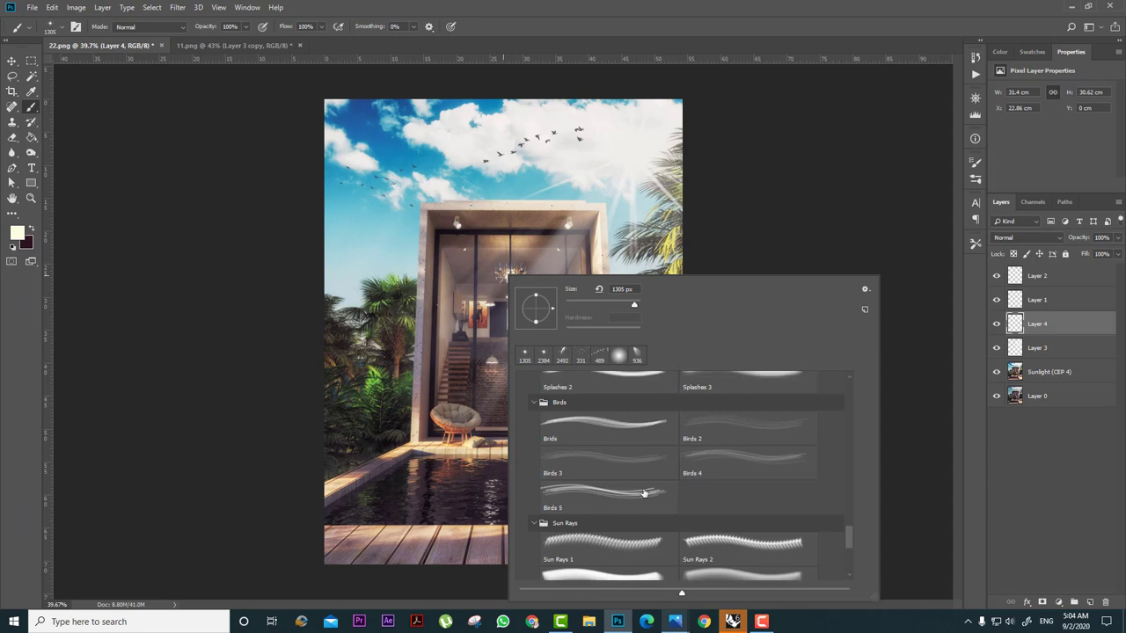
pyautogui.scroll(-2, 607, 527)
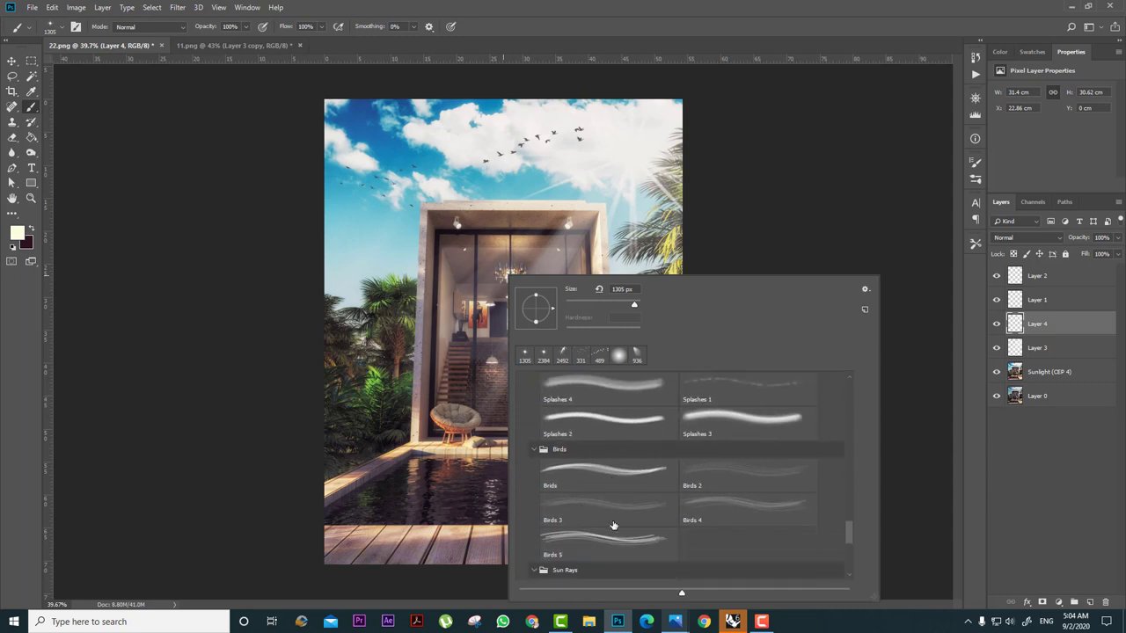
pyautogui.scroll(8, 614, 521)
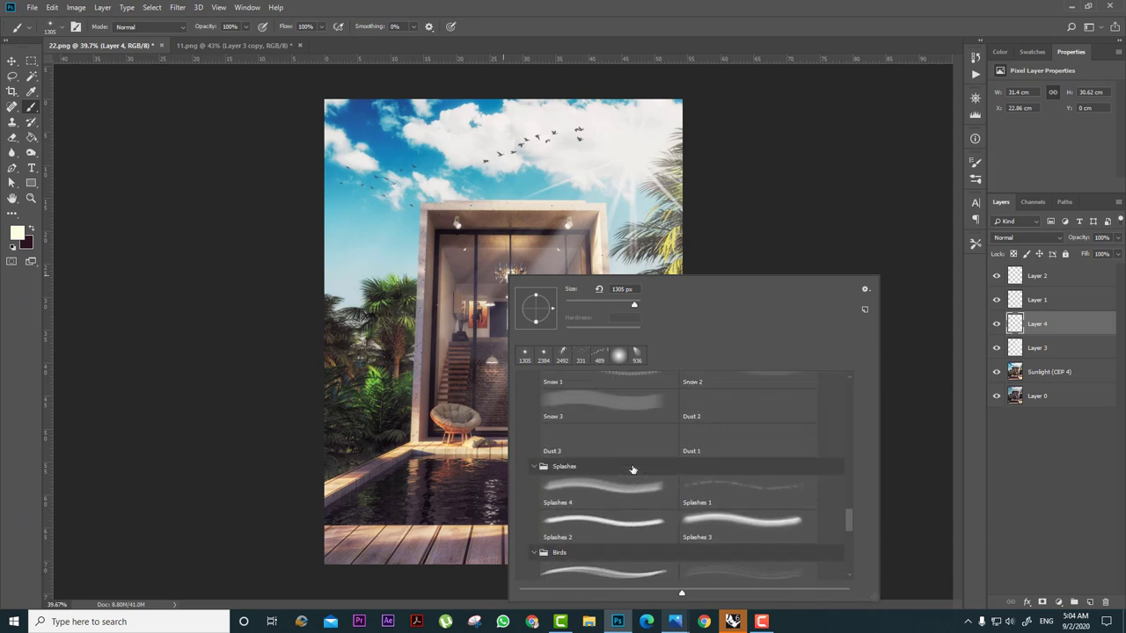
pyautogui.scroll(10, 633, 475)
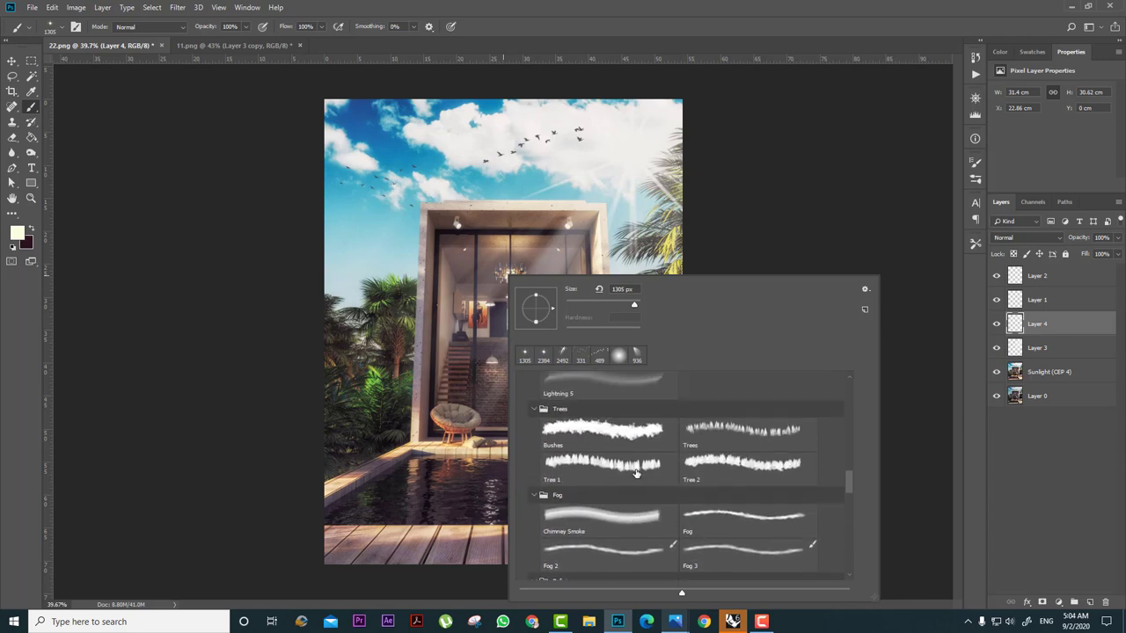
pyautogui.scroll(2, 637, 474)
pyautogui.scroll(3, 637, 474)
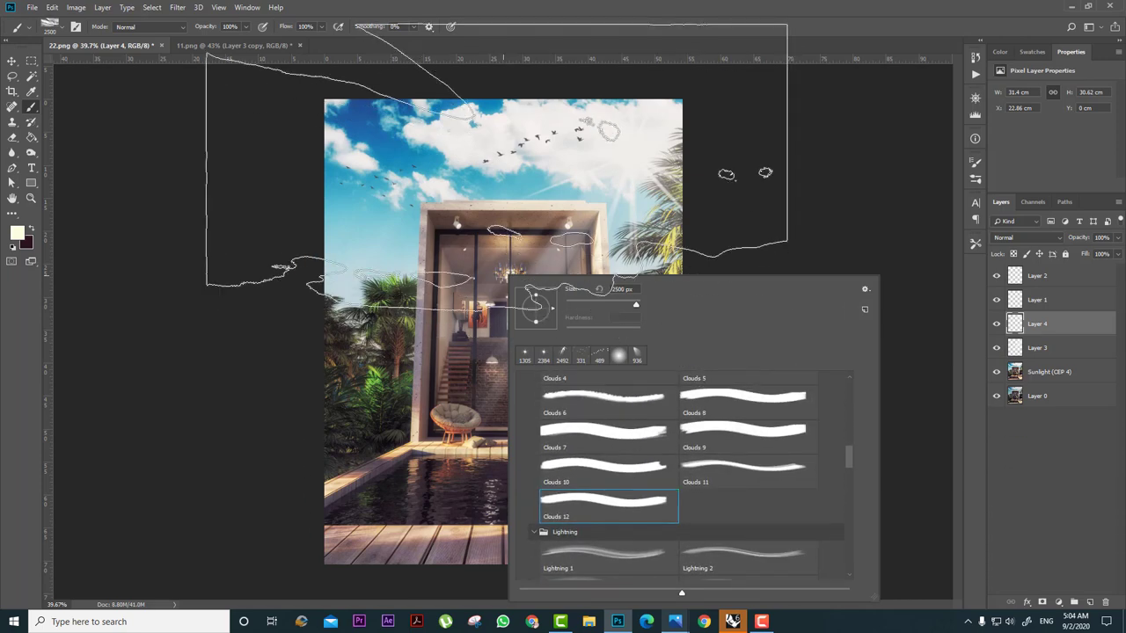
pyautogui.click(595, 461)
pyautogui.keyDown('alt'); pyautogui.moveTo(519, 197); pyautogui.dragTo(514, 197, button='right'); pyautogui.keyUp('alt')
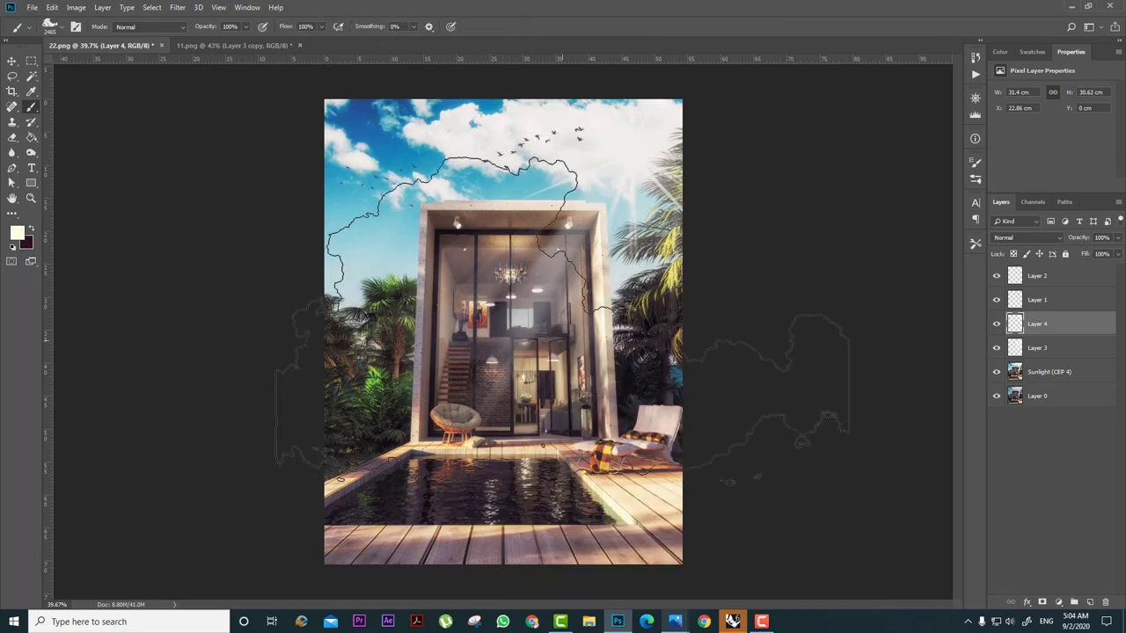
# Stamp a white cloud on Layer 4 in the sky left of the villa, using a Clouds brush reduced to 640 px.
pyautogui.rightClick(549, 260)
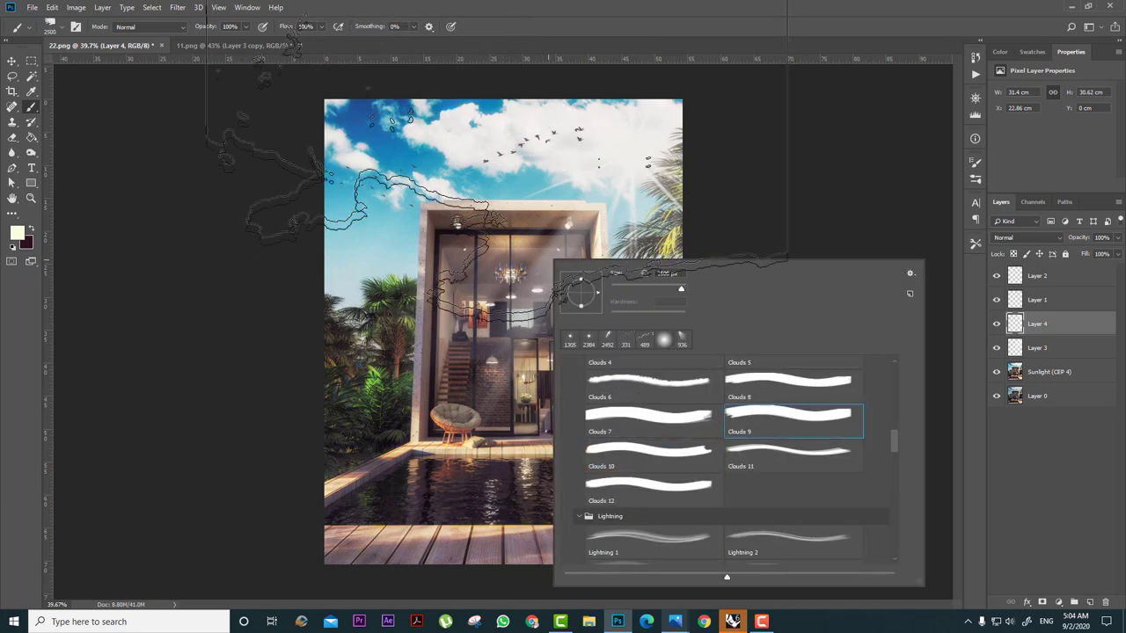
pyautogui.click(673, 392)
pyautogui.keyDown('alt'); pyautogui.moveTo(493, 236); pyautogui.dragTo(325, 242, button='right'); pyautogui.keyUp('alt')
pyautogui.click(371, 239)
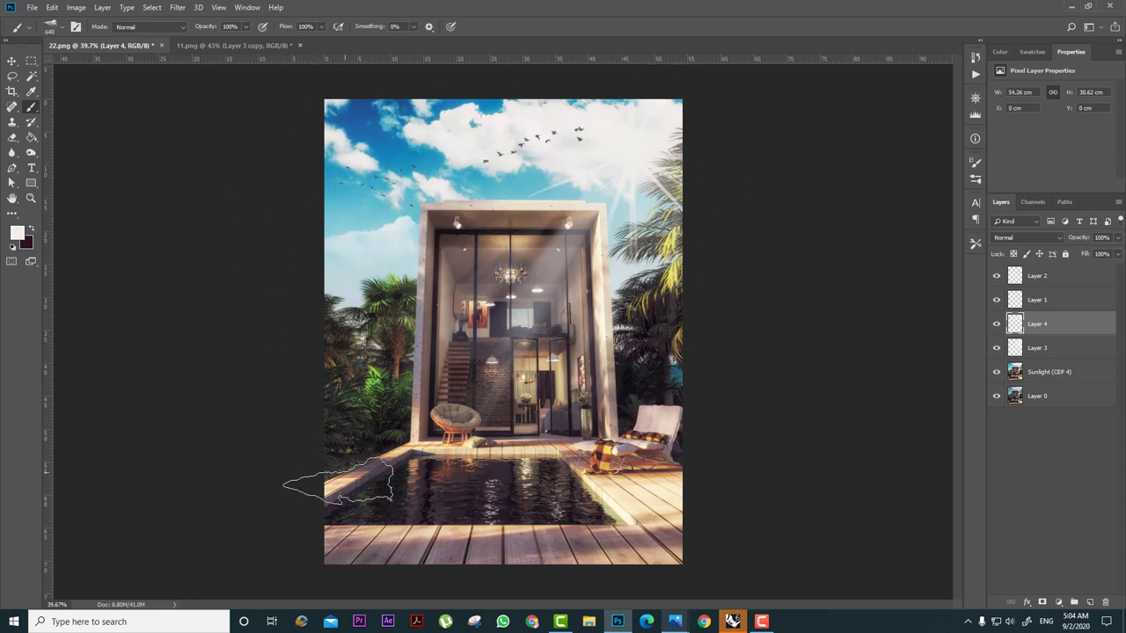
pyautogui.click(9, 64)
pyautogui.moveTo(438, 271)
pyautogui.mouseDown()
pyautogui.moveTo(397, 259)
pyautogui.moveTo(439, 271)
pyautogui.mouseUp()
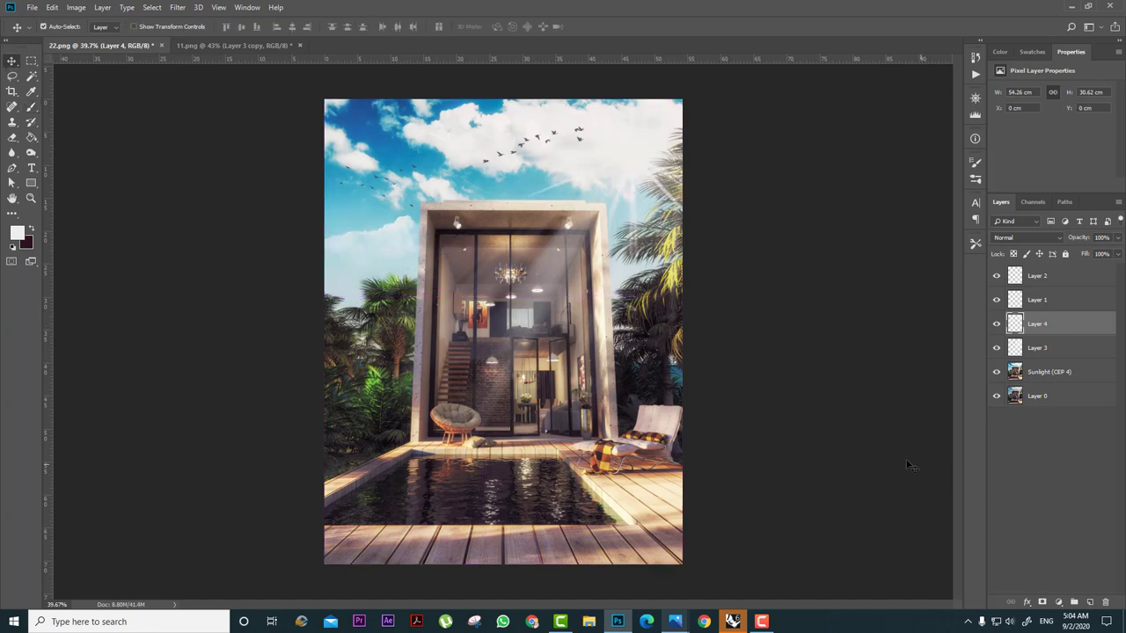
# Undo the cloud on Layer 4 and stamp it again at 498 px on a new layer above, in the sky left of the villa.
pyautogui.hotkey('ctrl', 'alt', 'z')
pyautogui.click(1090, 602)
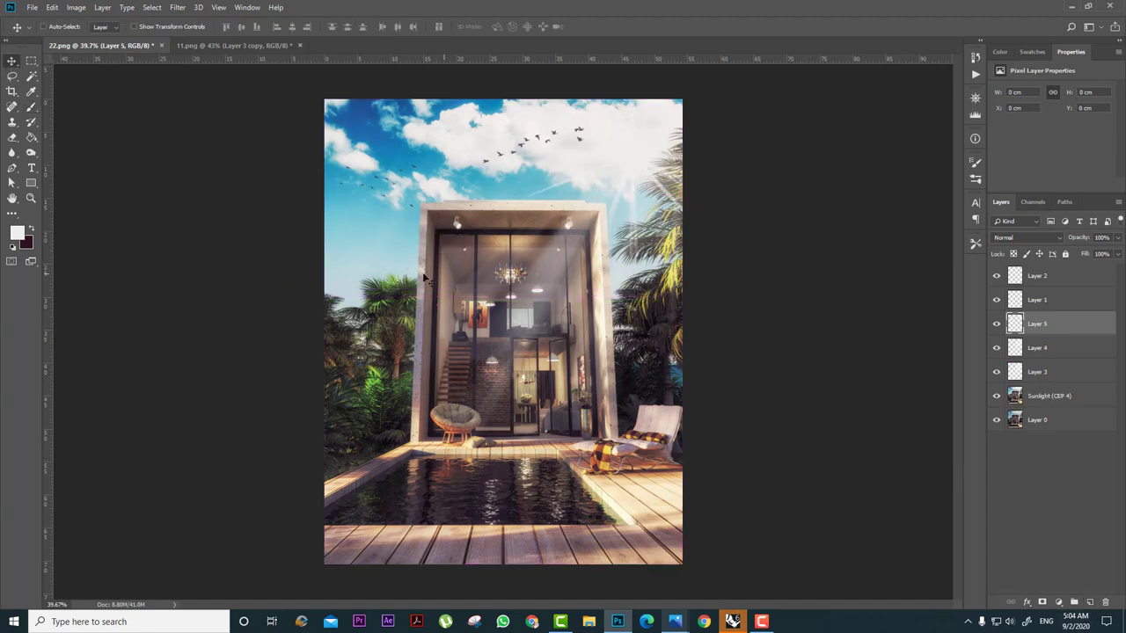
pyautogui.click(29, 108)
pyautogui.keyDown('alt'); pyautogui.moveTo(342, 230); pyautogui.dragTo(338, 229, button='right'); pyautogui.keyUp('alt')
pyautogui.keyDown('alt'); pyautogui.scroll(5, 366, 237); pyautogui.keyUp('alt')
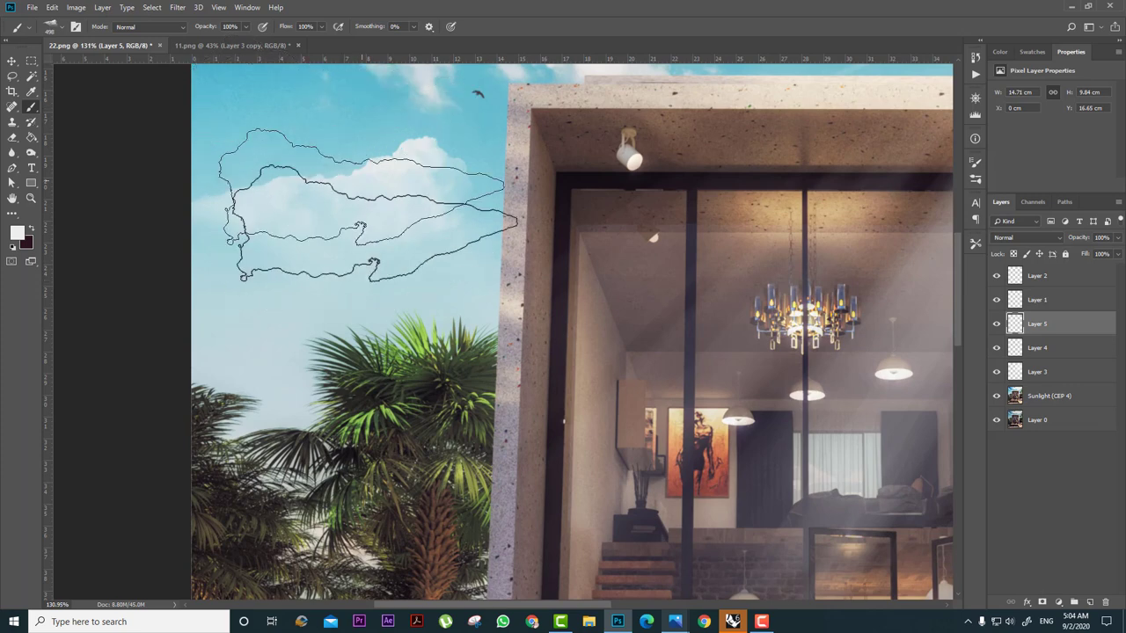
pyautogui.keyDown('alt'); pyautogui.scroll(-4, 363, 132); pyautogui.keyUp('alt')
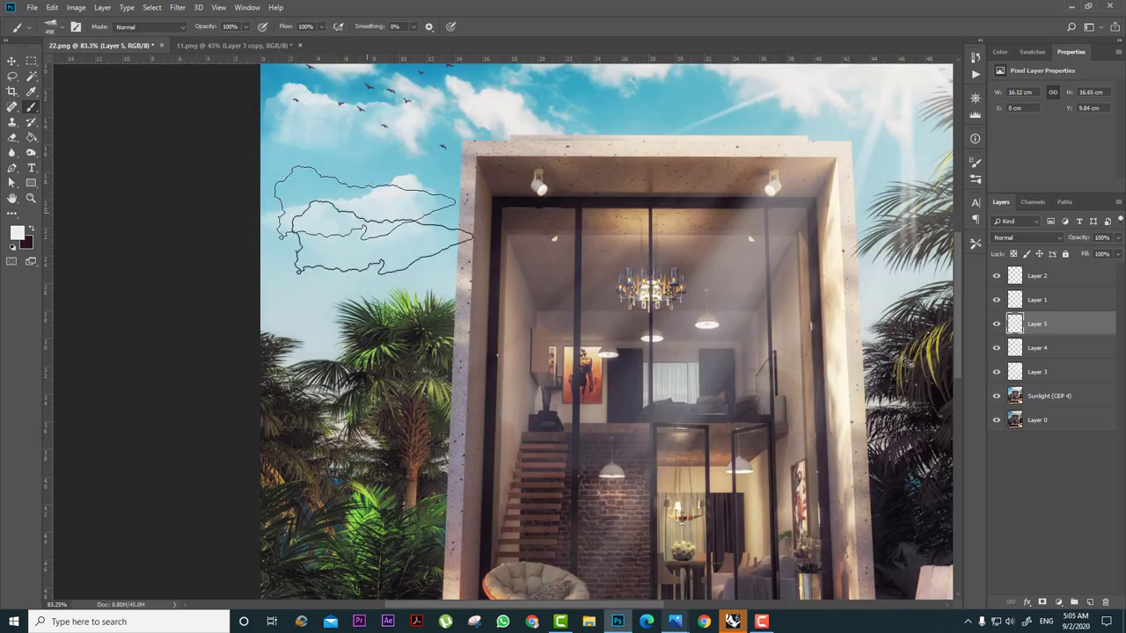
pyautogui.keyDown('alt'); pyautogui.scroll(-3, 398, 277); pyautogui.keyUp('alt')
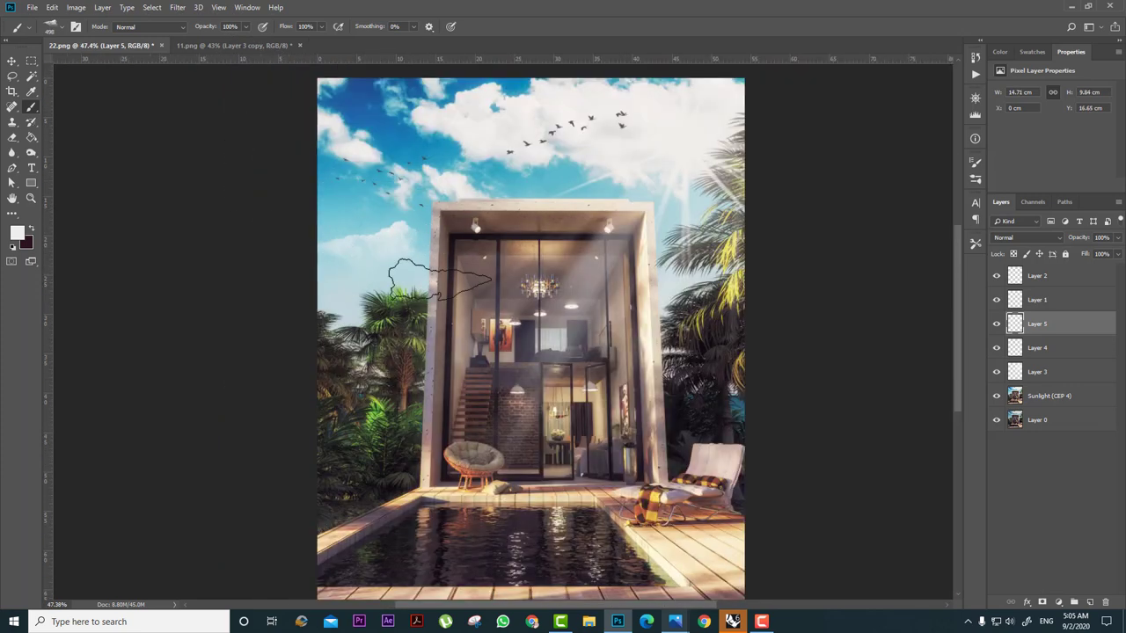
pyautogui.rightClick(458, 272)
pyautogui.keyDown('alt'); pyautogui.scroll(3, 384, 246); pyautogui.keyUp('alt')
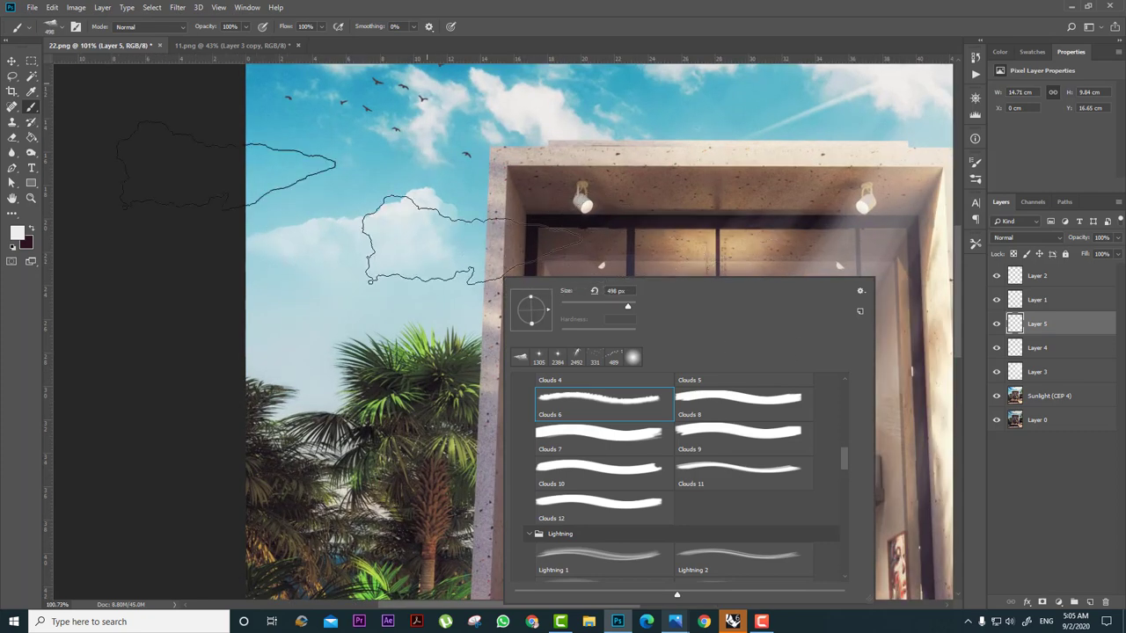
pyautogui.click(11, 61)
pyautogui.keyDown('alt'); pyautogui.scroll(-5, 573, 337); pyautogui.keyUp('alt')
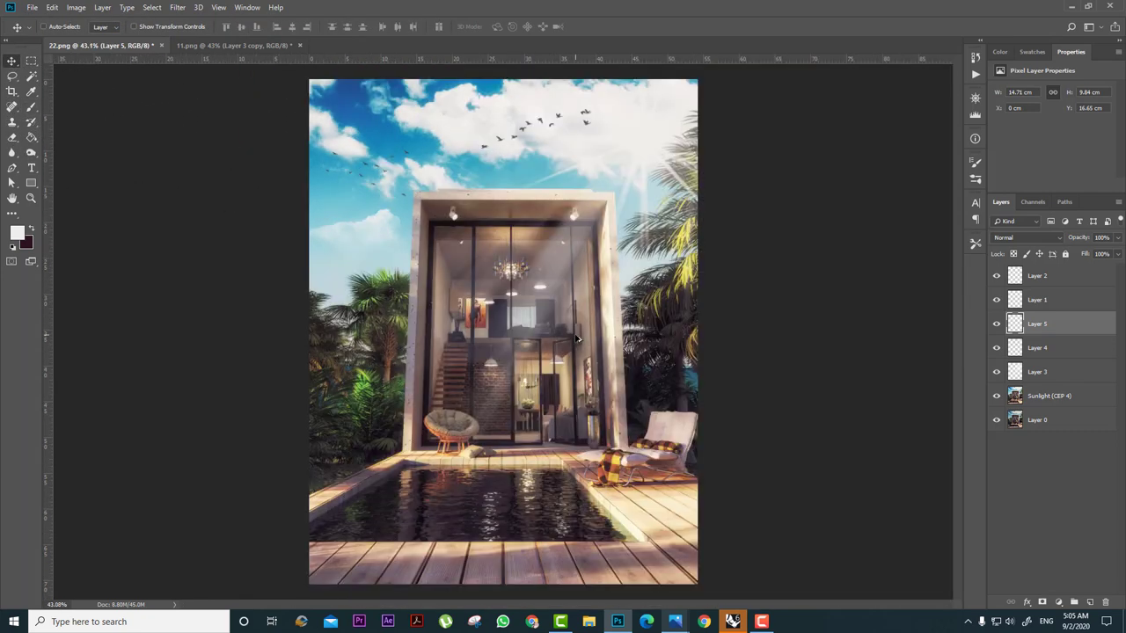
# Add a new empty layer at the top of the stack and choose a light-ray brush from the brush library.
pyautogui.press('super')
pyautogui.click(1100, 552)
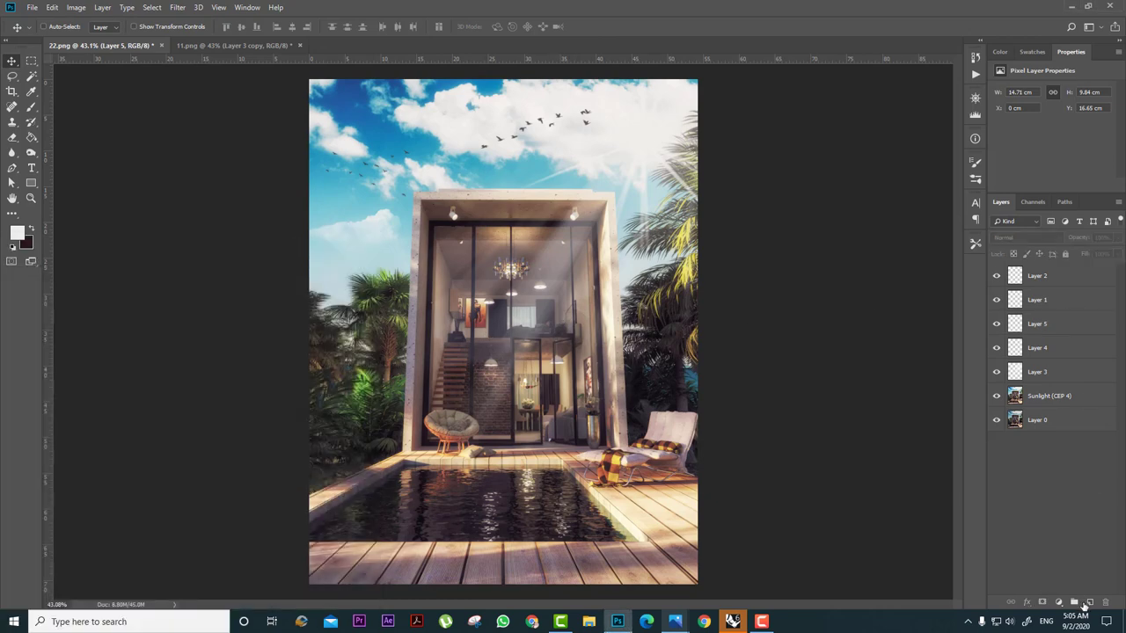
pyautogui.click(1089, 602)
pyautogui.keyDown('alt'); pyautogui.scroll(3, 481, 405); pyautogui.keyUp('alt')
pyautogui.keyDown('alt'); pyautogui.scroll(2, 480, 405); pyautogui.keyUp('alt')
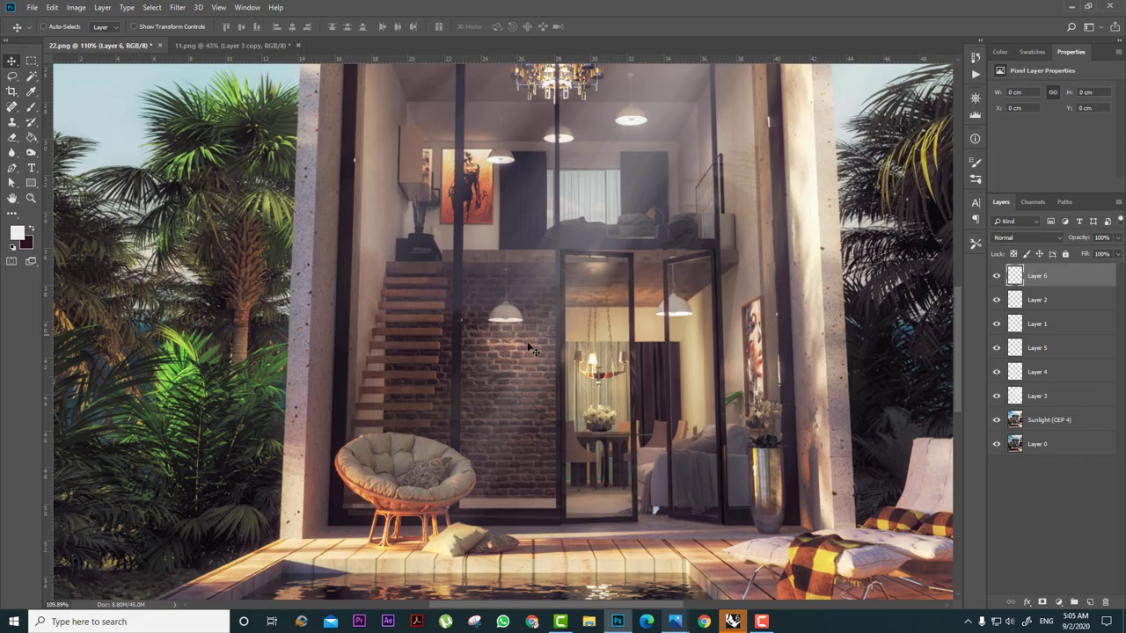
pyautogui.click(31, 107)
pyautogui.rightClick(650, 287)
pyautogui.scroll(-5, 772, 527)
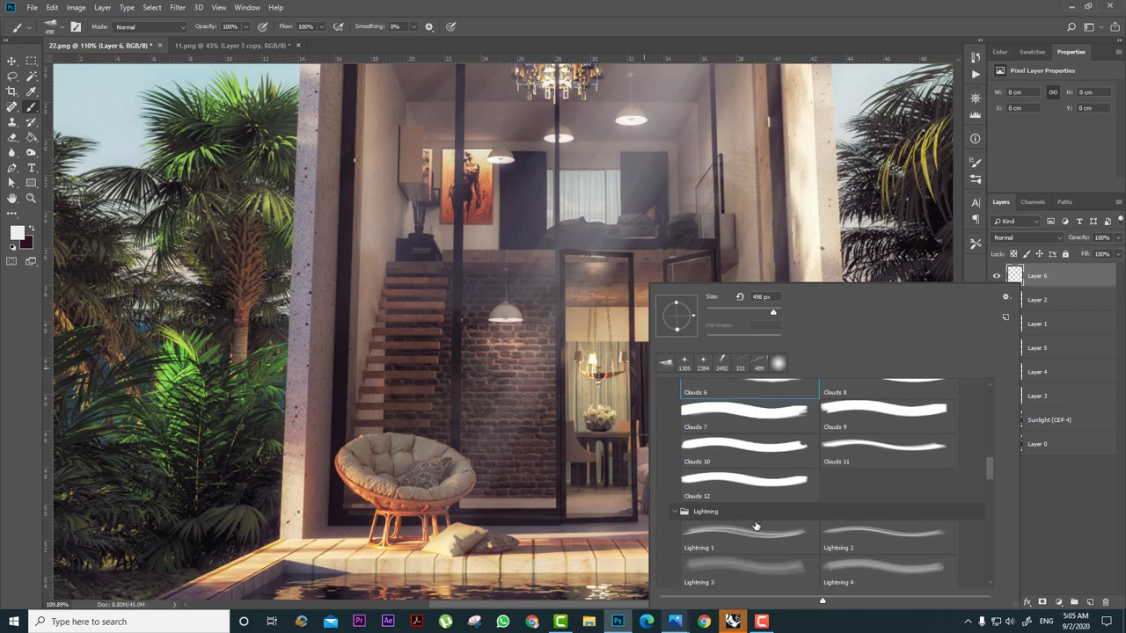
pyautogui.scroll(-6, 771, 533)
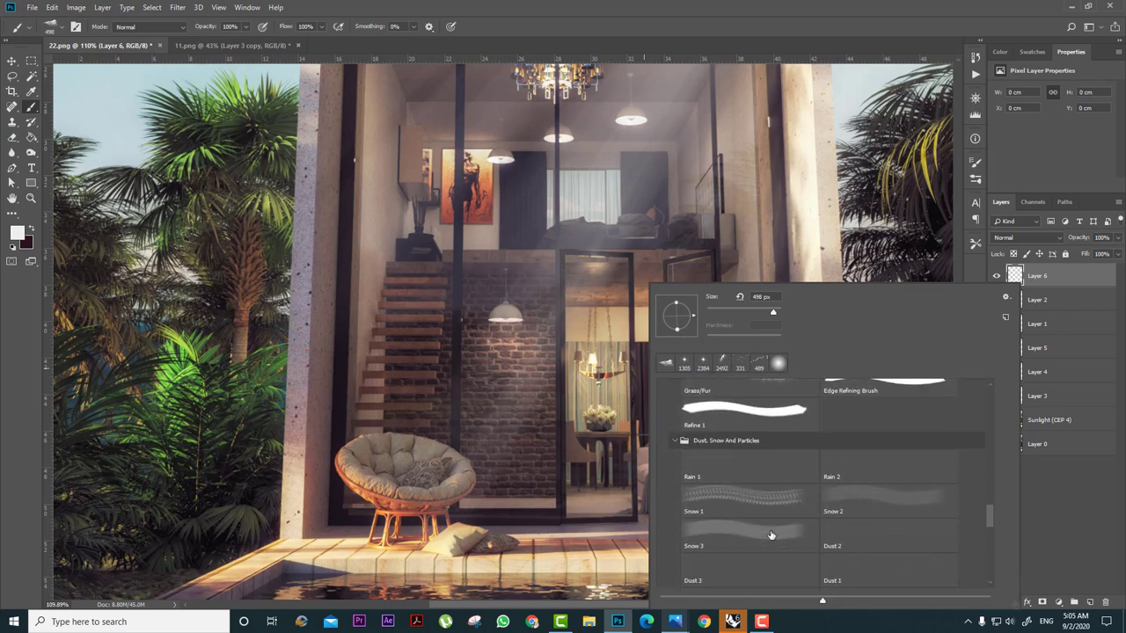
pyautogui.scroll(-6, 771, 534)
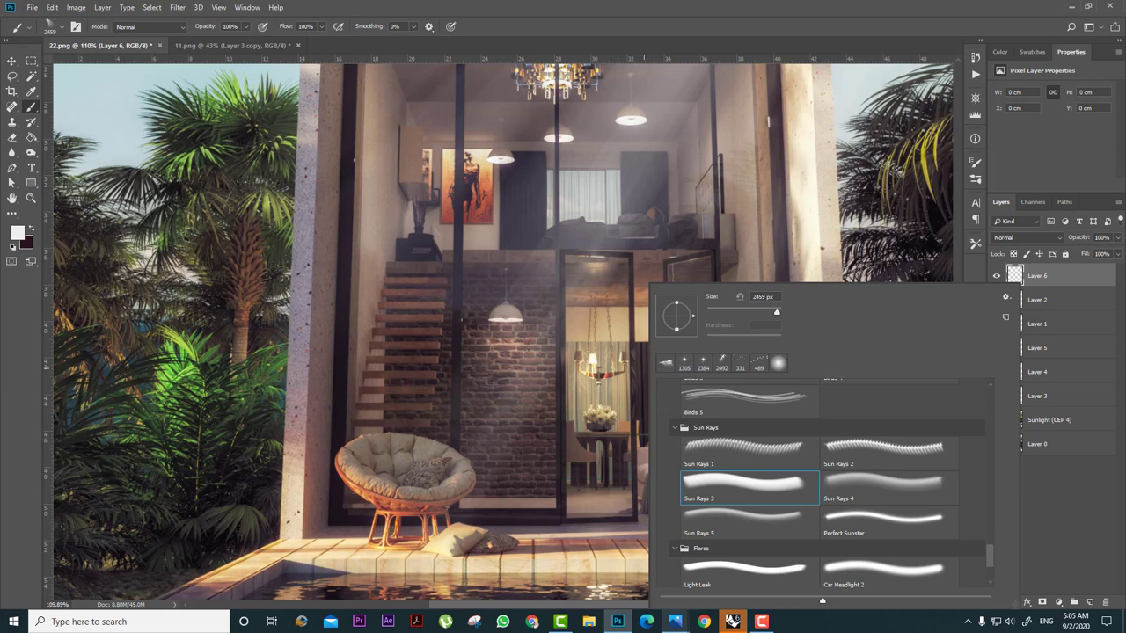
pyautogui.scroll(-3, 744, 551)
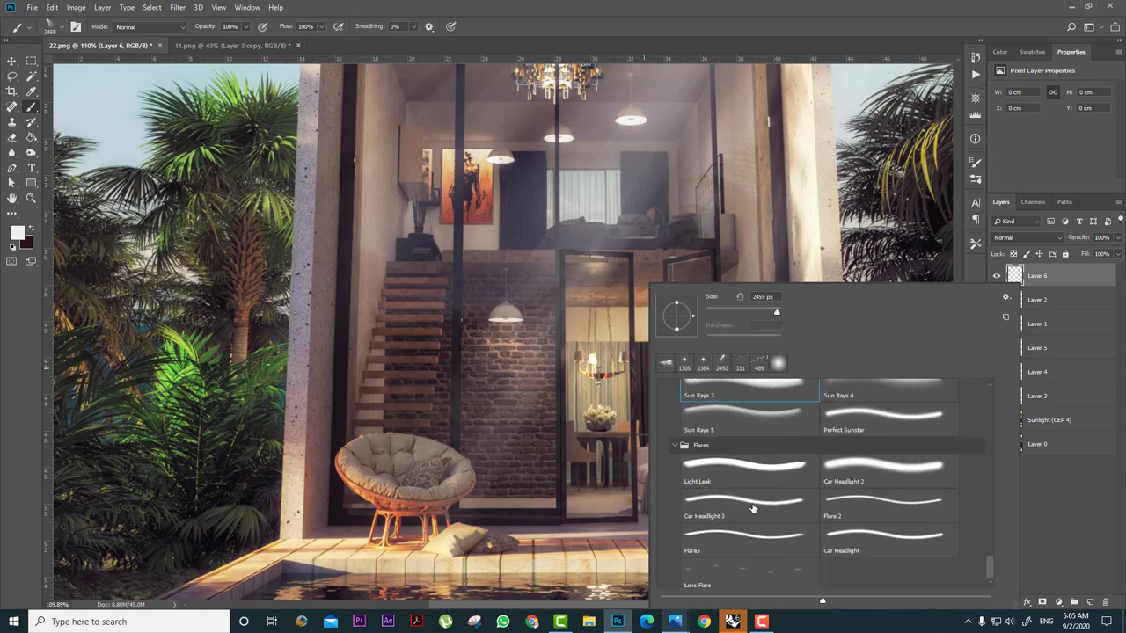
pyautogui.doubleClick(697, 420)
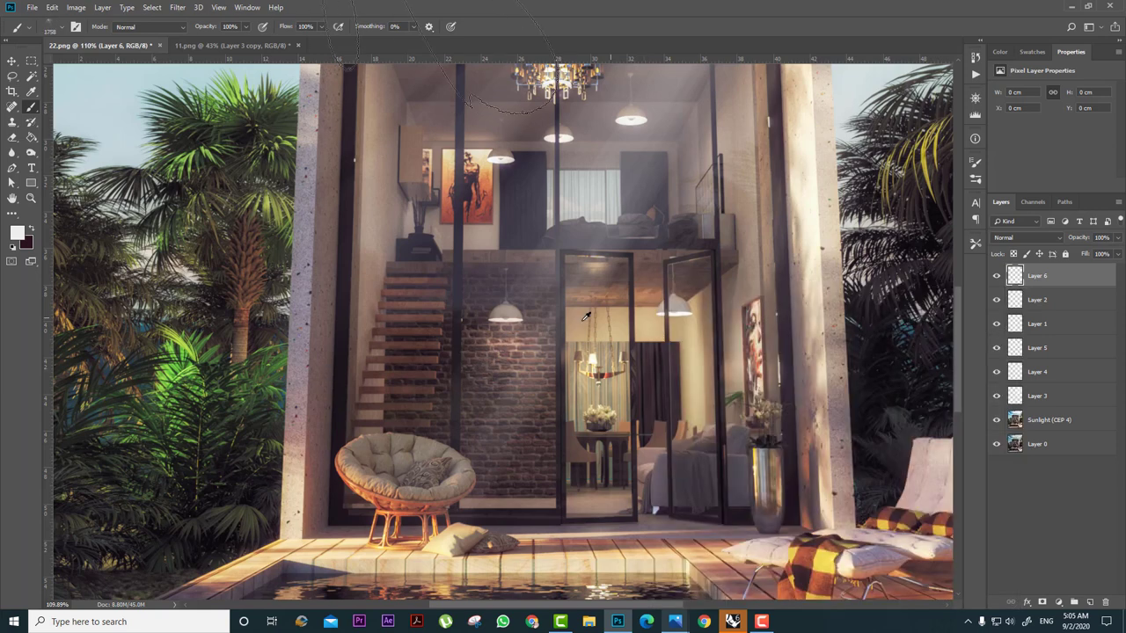
# Stamp a white light beam at 602 px on Layer 6, place it under the brick wall's pendant lamp and set layer opacity to 72%.
pyautogui.press('[')
pyautogui.press('[')
pyautogui.click(611, 486)
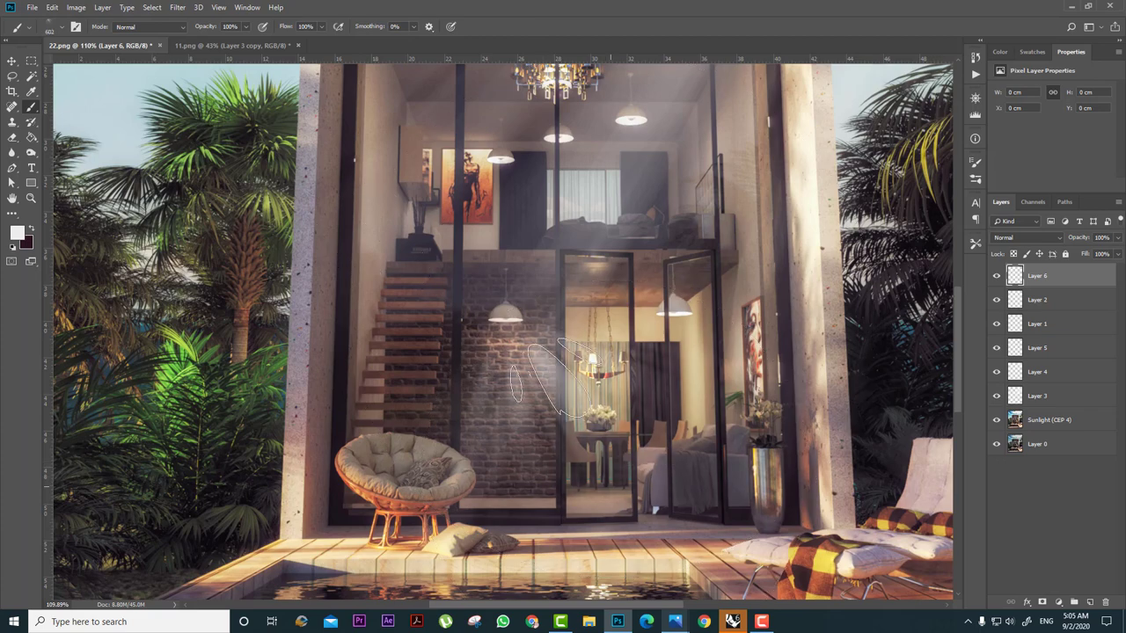
pyautogui.hotkey('ctrl', 't')
pyautogui.moveTo(816, 346)
pyautogui.mouseDown()
pyautogui.moveTo(832, 433)
pyautogui.moveTo(770, 415)
pyautogui.moveTo(716, 432)
pyautogui.moveTo(622, 428)
pyautogui.moveTo(603, 384)
pyautogui.mouseUp()
pyautogui.press('Return')
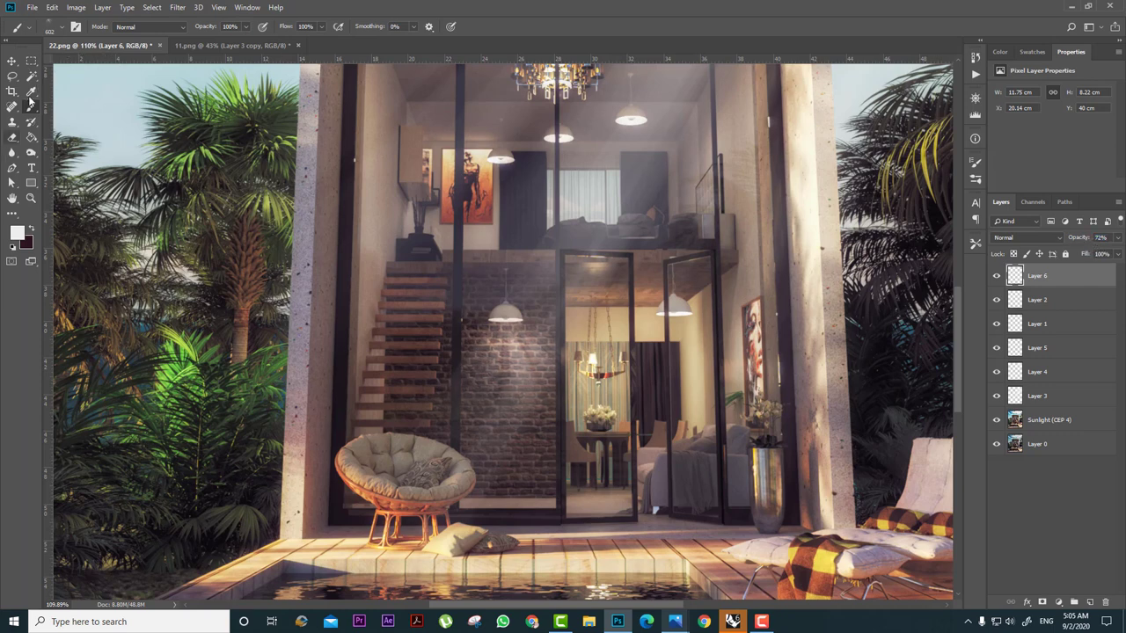
# Duplicate the light beam four times and position the copies under the other pendant lamps inside the villa.
pyautogui.click(10, 66)
pyautogui.hotkey('ctrl', 't')
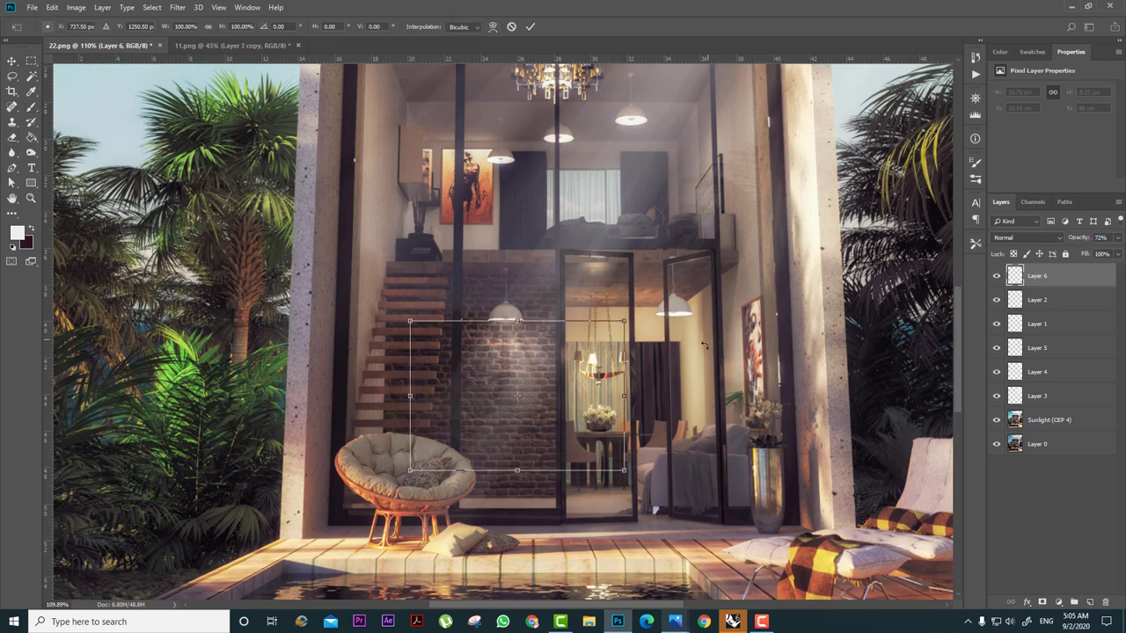
pyautogui.moveTo(700, 344); pyautogui.dragTo(702, 350)
pyautogui.moveTo(607, 373); pyautogui.dragTo(527, 215)
pyautogui.press('Return')
# Set the opacity of the three topmost light beam copies to 42%.
pyautogui.keyDown('alt'); pyautogui.scroll(-6, 686, 463); pyautogui.keyUp('alt')
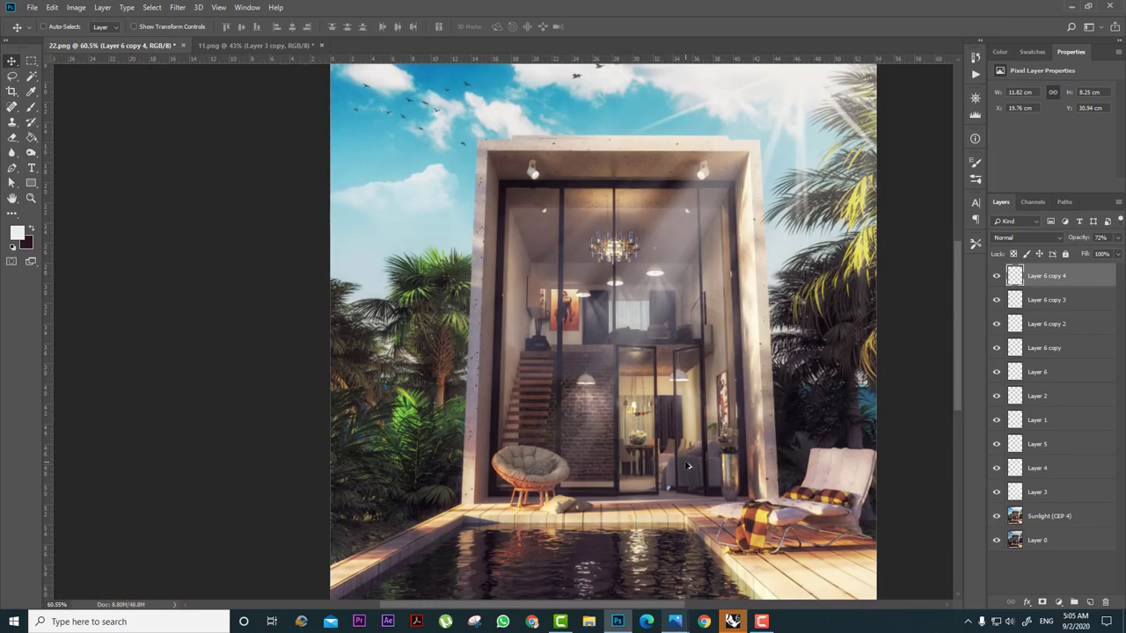
pyautogui.keyDown('alt'); pyautogui.scroll(-1, 675, 377); pyautogui.keyUp('alt')
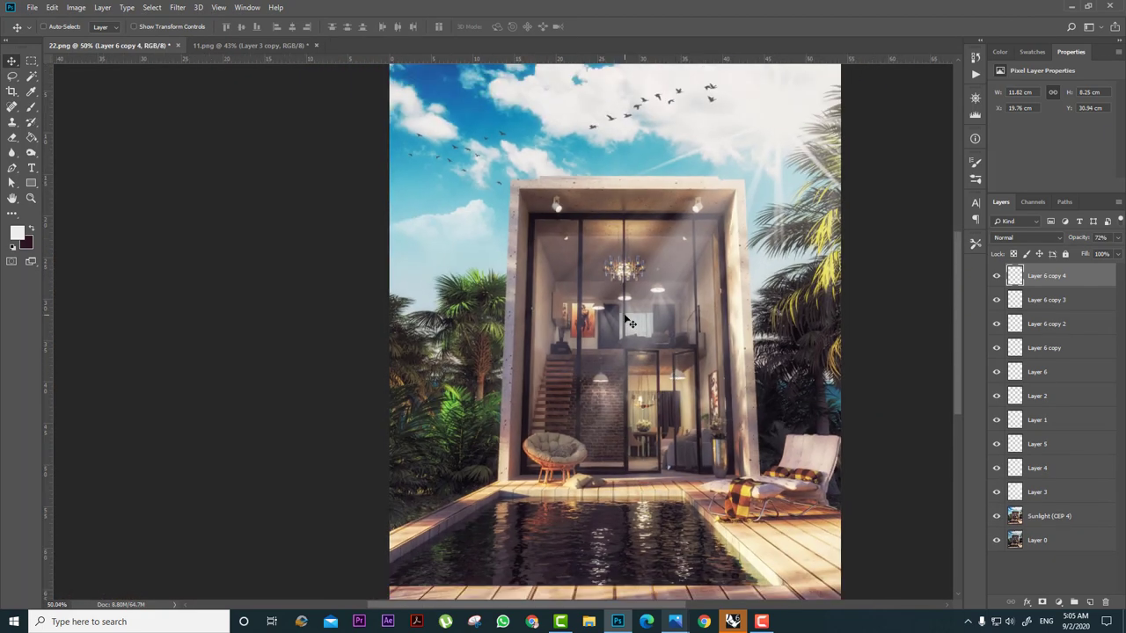
pyautogui.keyDown('shift'); pyautogui.click(1062, 324); pyautogui.keyUp('shift')
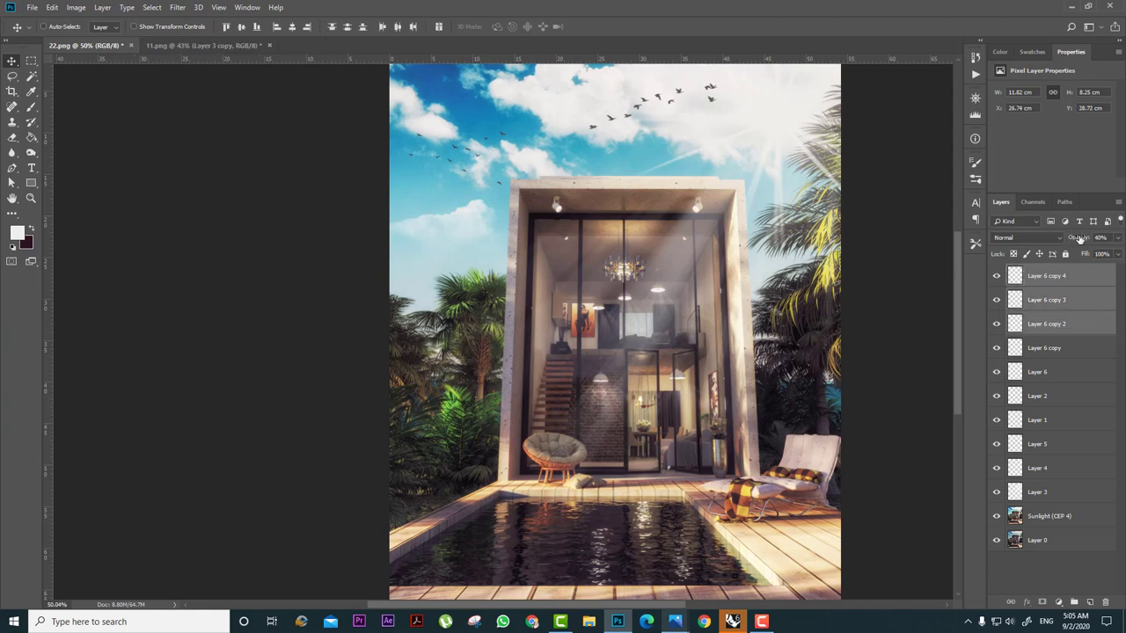
pyautogui.moveTo(1075, 238)
pyautogui.mouseDown()
pyautogui.moveTo(1095, 240)
pyautogui.moveTo(1068, 240)
pyautogui.mouseUp()
pyautogui.keyDown('alt'); pyautogui.scroll(-2, 628, 397); pyautogui.keyUp('alt')
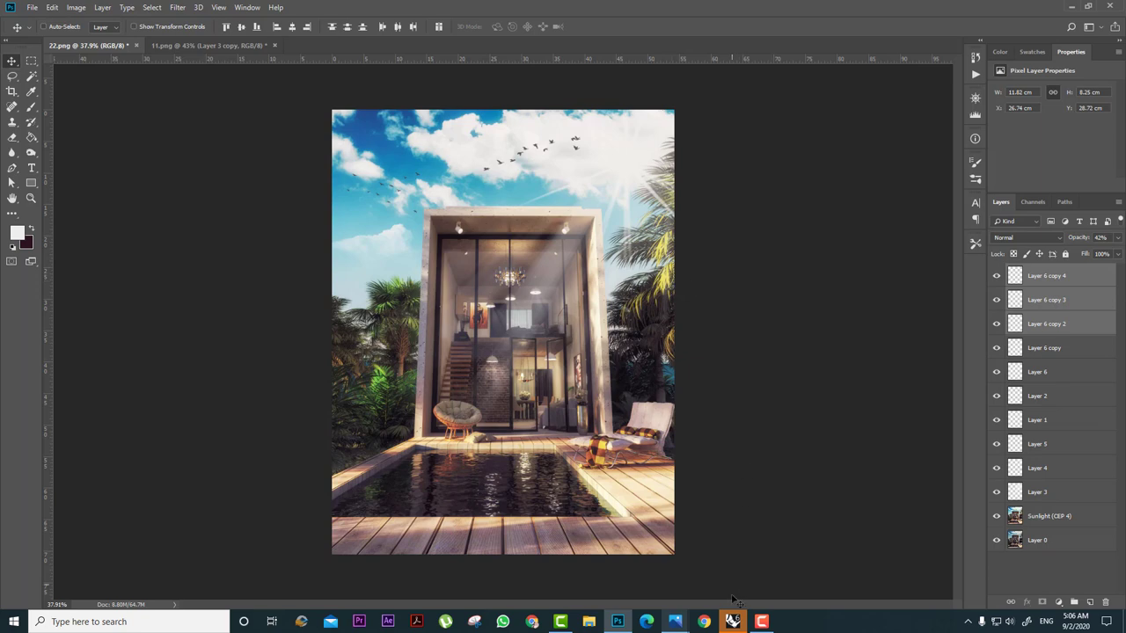
# Switch to Rhinoceros, open the V-Ray Asset Editor and review the list of render elements that can be added.
pyautogui.click(733, 622)
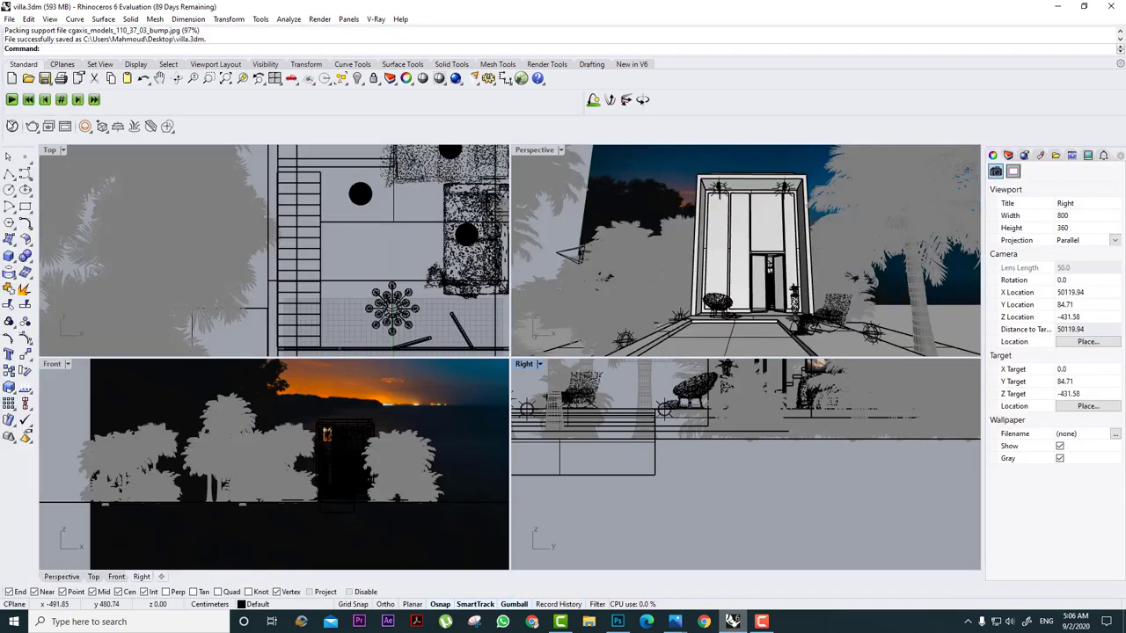
pyautogui.click(12, 127)
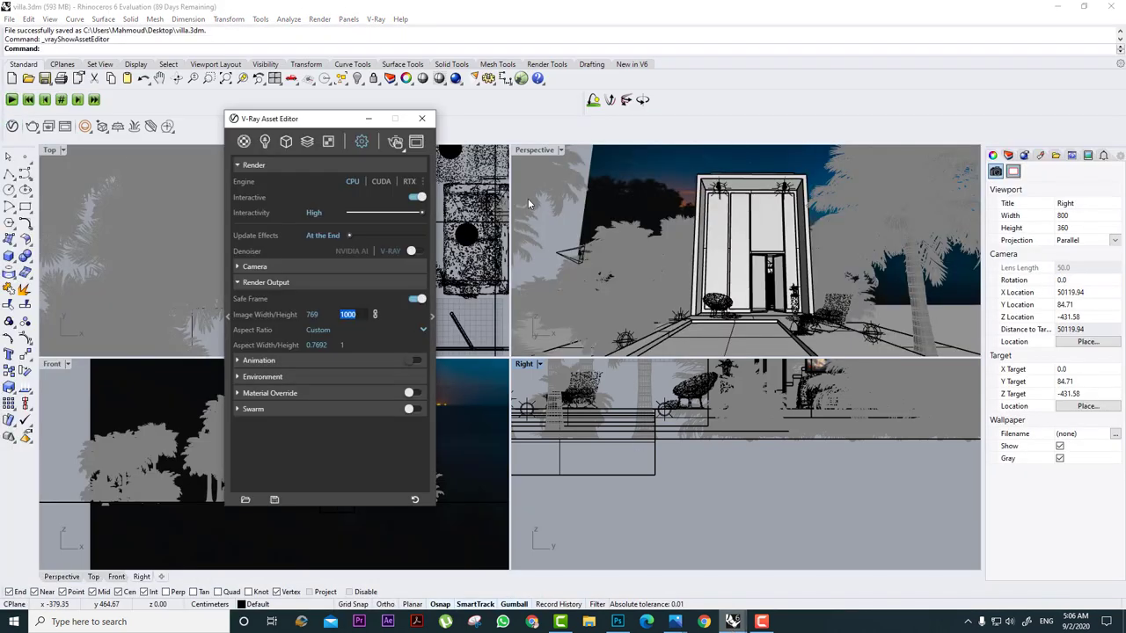
pyautogui.click(304, 142)
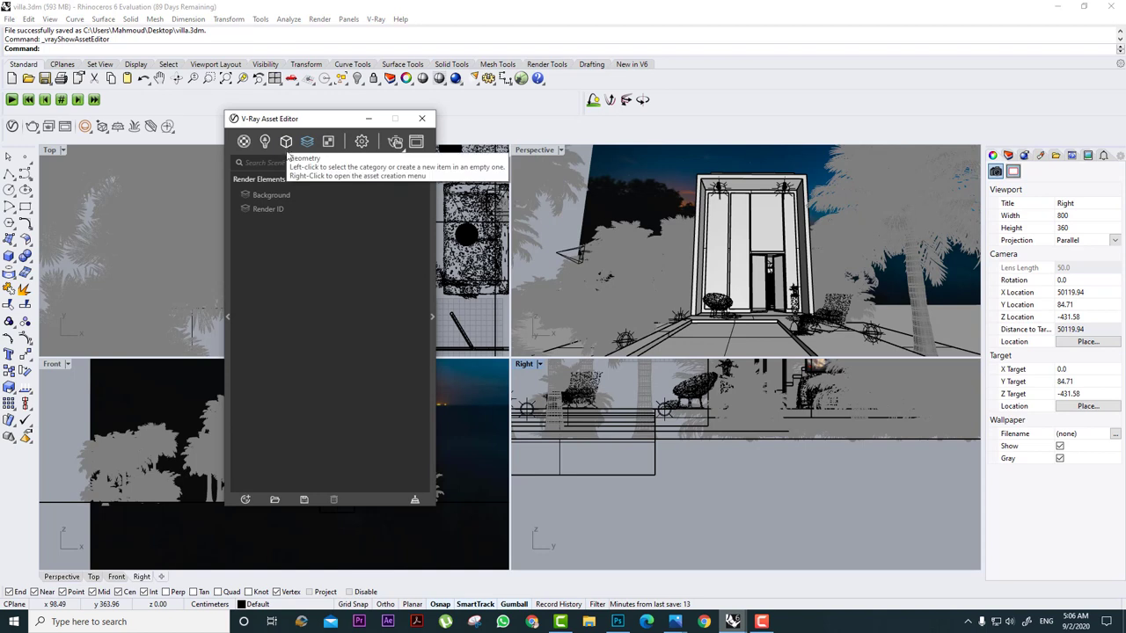
pyautogui.click(280, 208)
pyautogui.click(314, 145)
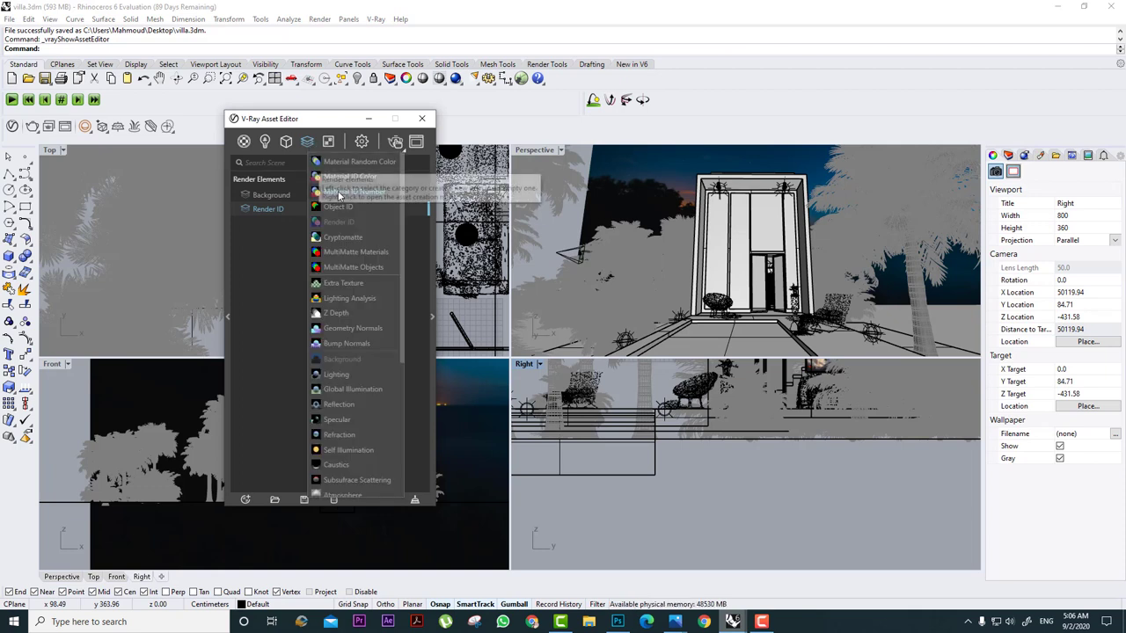
pyautogui.scroll(-2, 356, 395)
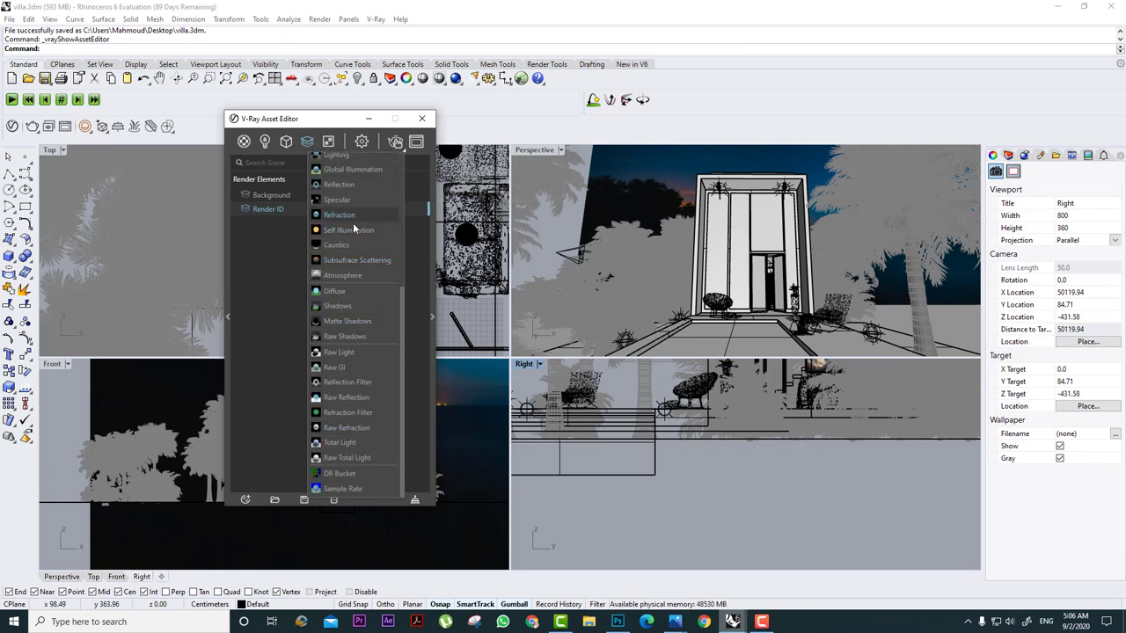
pyautogui.scroll(2, 356, 334)
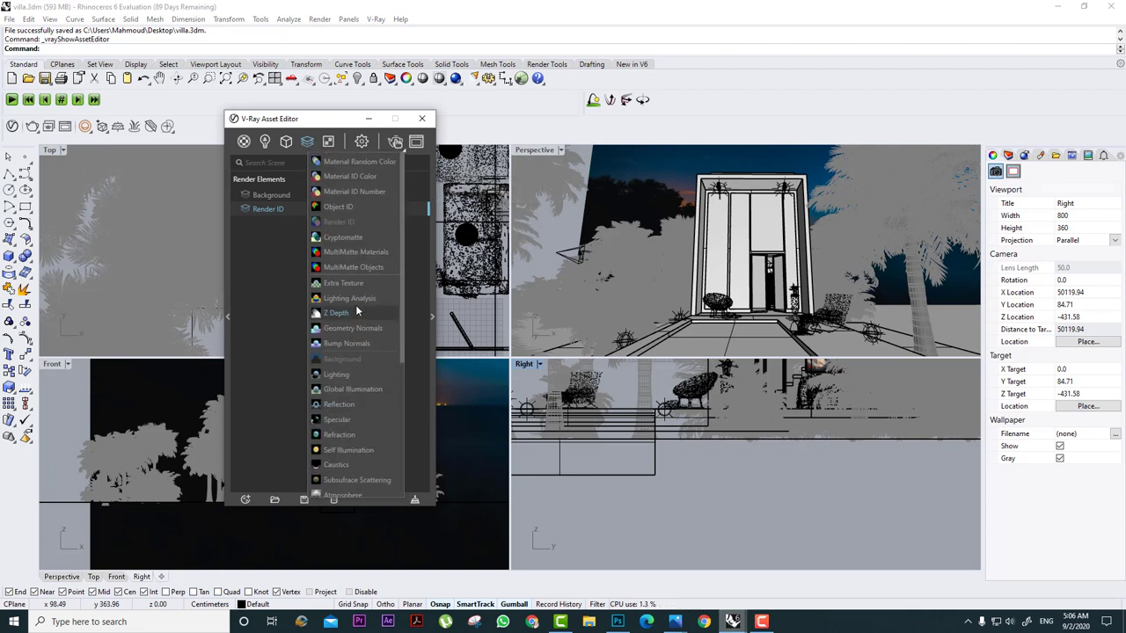
# Return to Photoshop and inspect the finished daytime villa image in close-up and as a whole.
pyautogui.click(731, 621)
pyautogui.moveTo(732, 623)
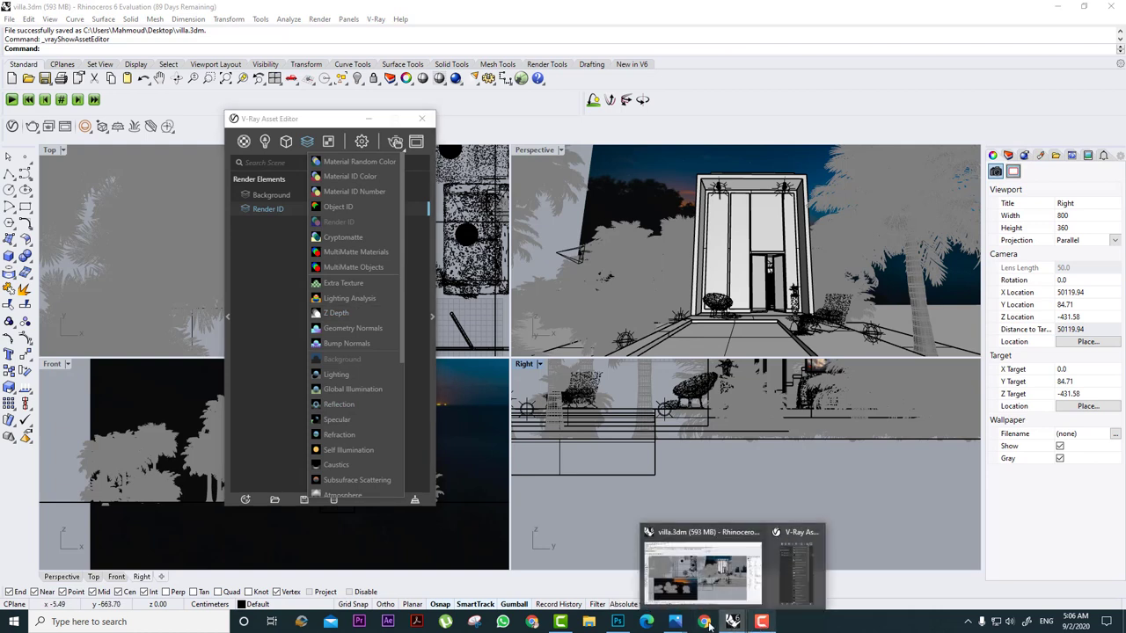
pyautogui.click(618, 622)
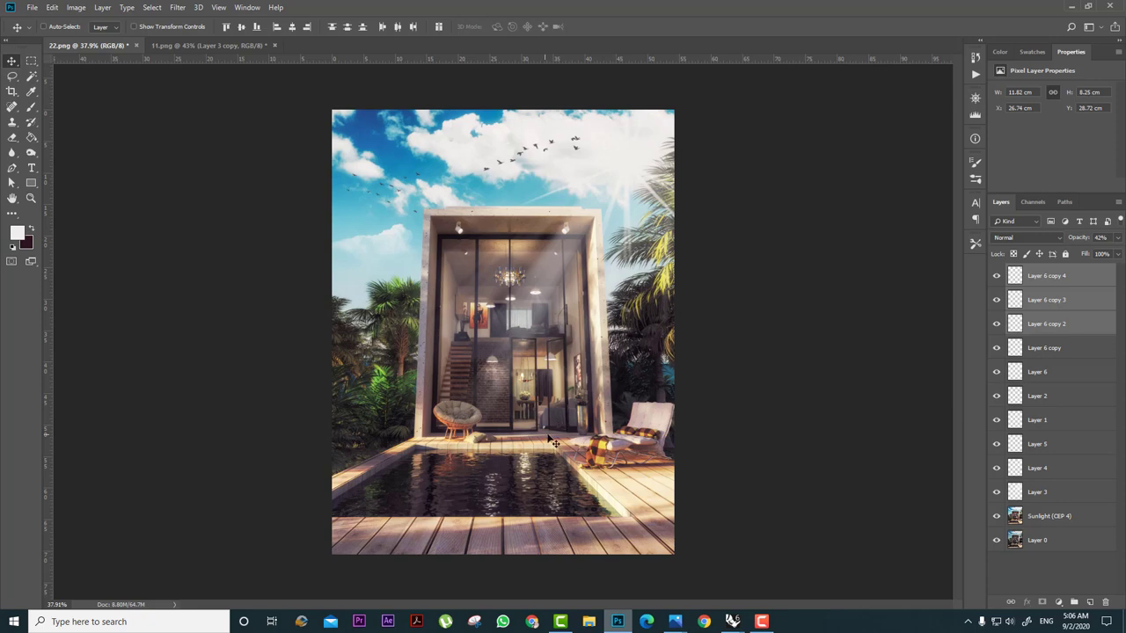
pyautogui.keyDown('alt'); pyautogui.scroll(3, 605, 457); pyautogui.keyUp('alt')
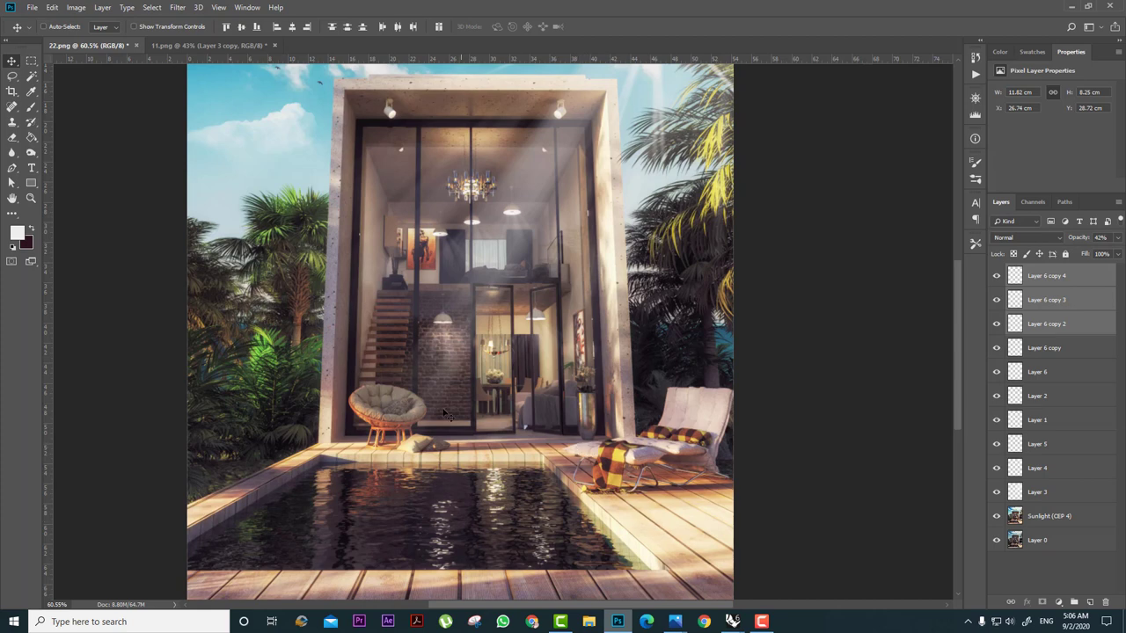
pyautogui.scroll(1, 380, 413)
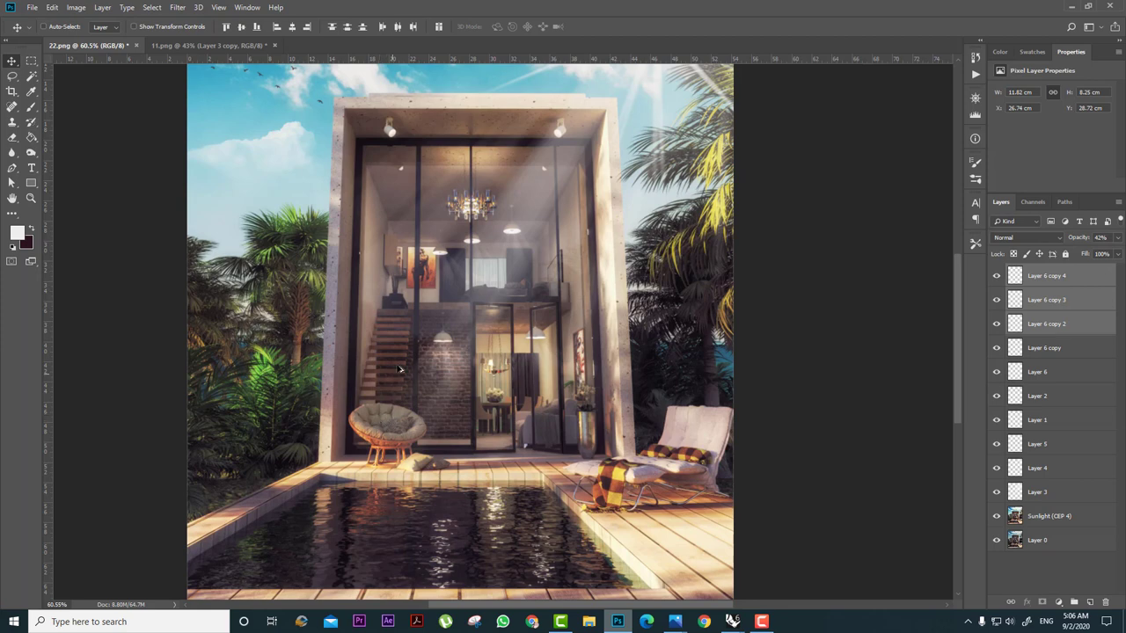
pyautogui.keyDown('alt'); pyautogui.scroll(-3, 519, 410); pyautogui.keyUp('alt')
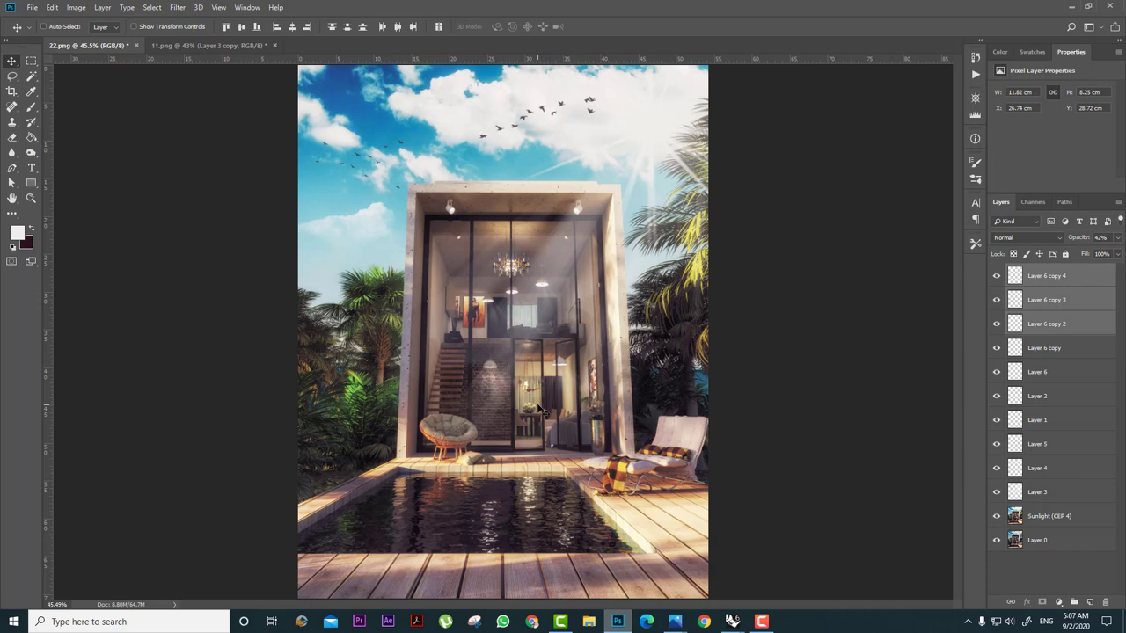
pyautogui.keyDown('alt'); pyautogui.scroll(-3, 533, 403); pyautogui.keyUp('alt')
pyautogui.keyDown('alt'); pyautogui.scroll(2, 533, 403); pyautogui.keyUp('alt')
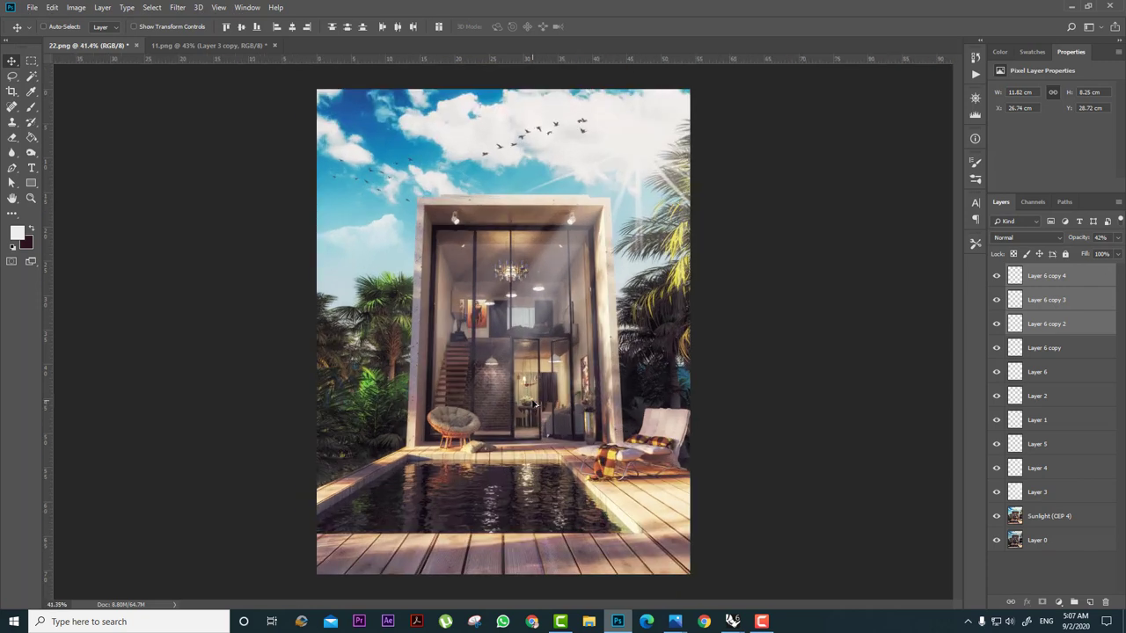